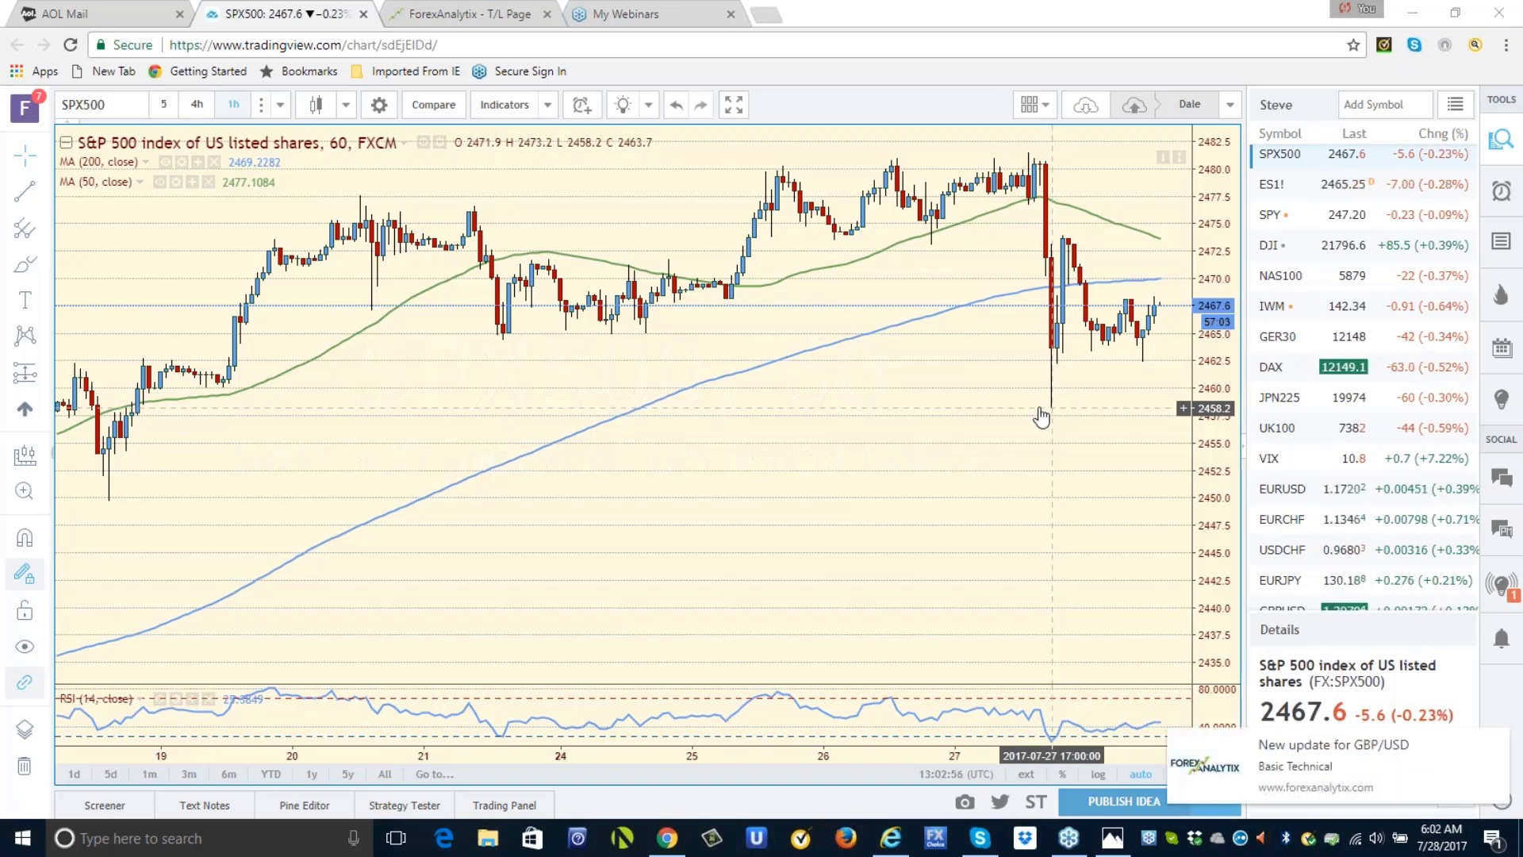
Switch the SPX500 chart interval to 1 week.
{"action": "left_click", "coordinate": [282, 104]}
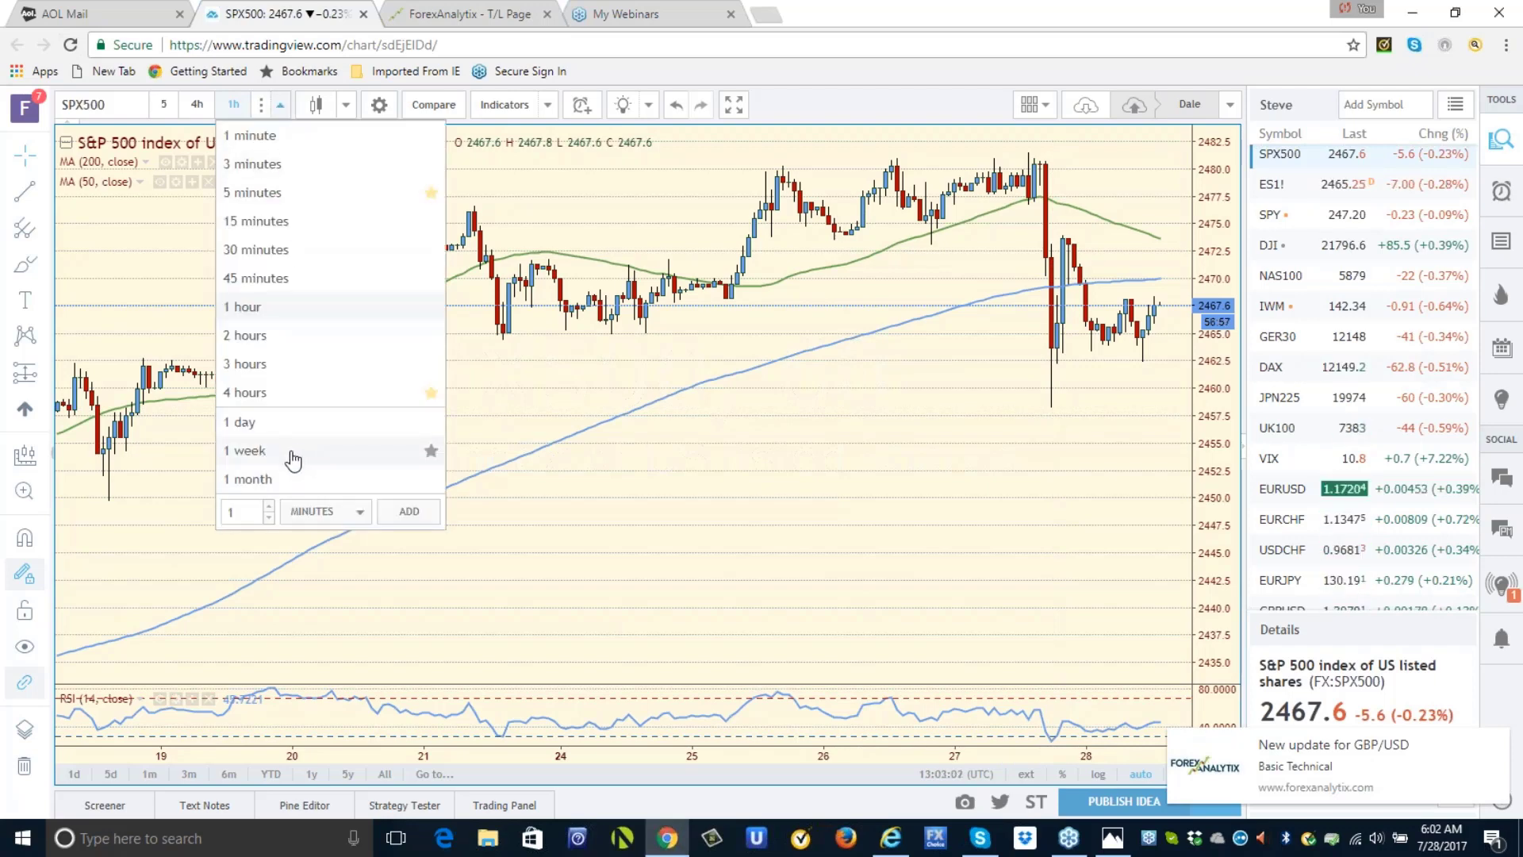
{"action": "left_click", "coordinate": [293, 452]}
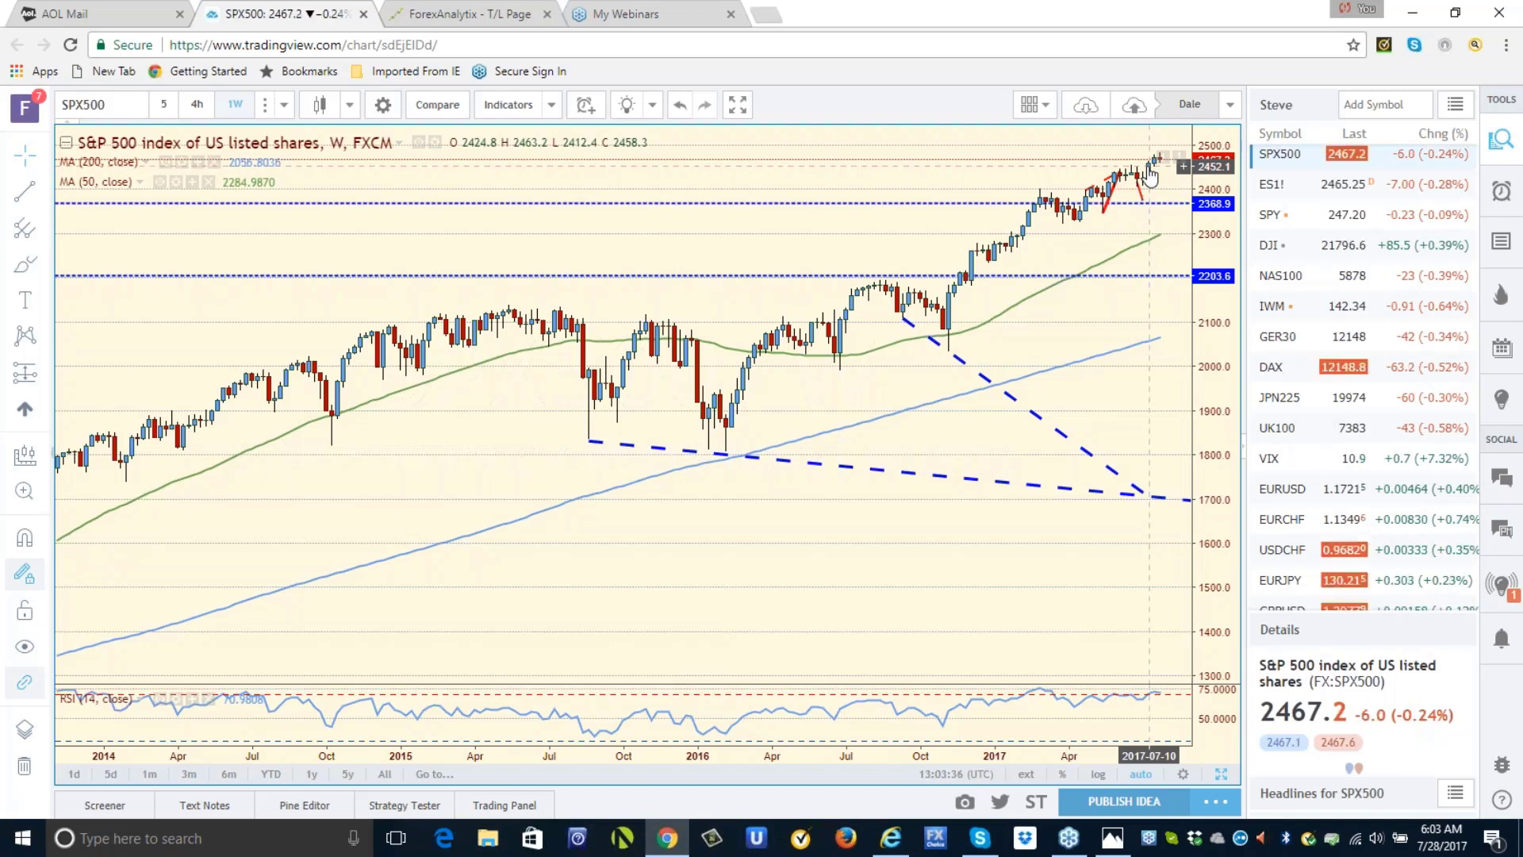
Change the SPX500 chart interval from weekly to 1 day.
{"action": "left_click", "coordinate": [286, 106]}
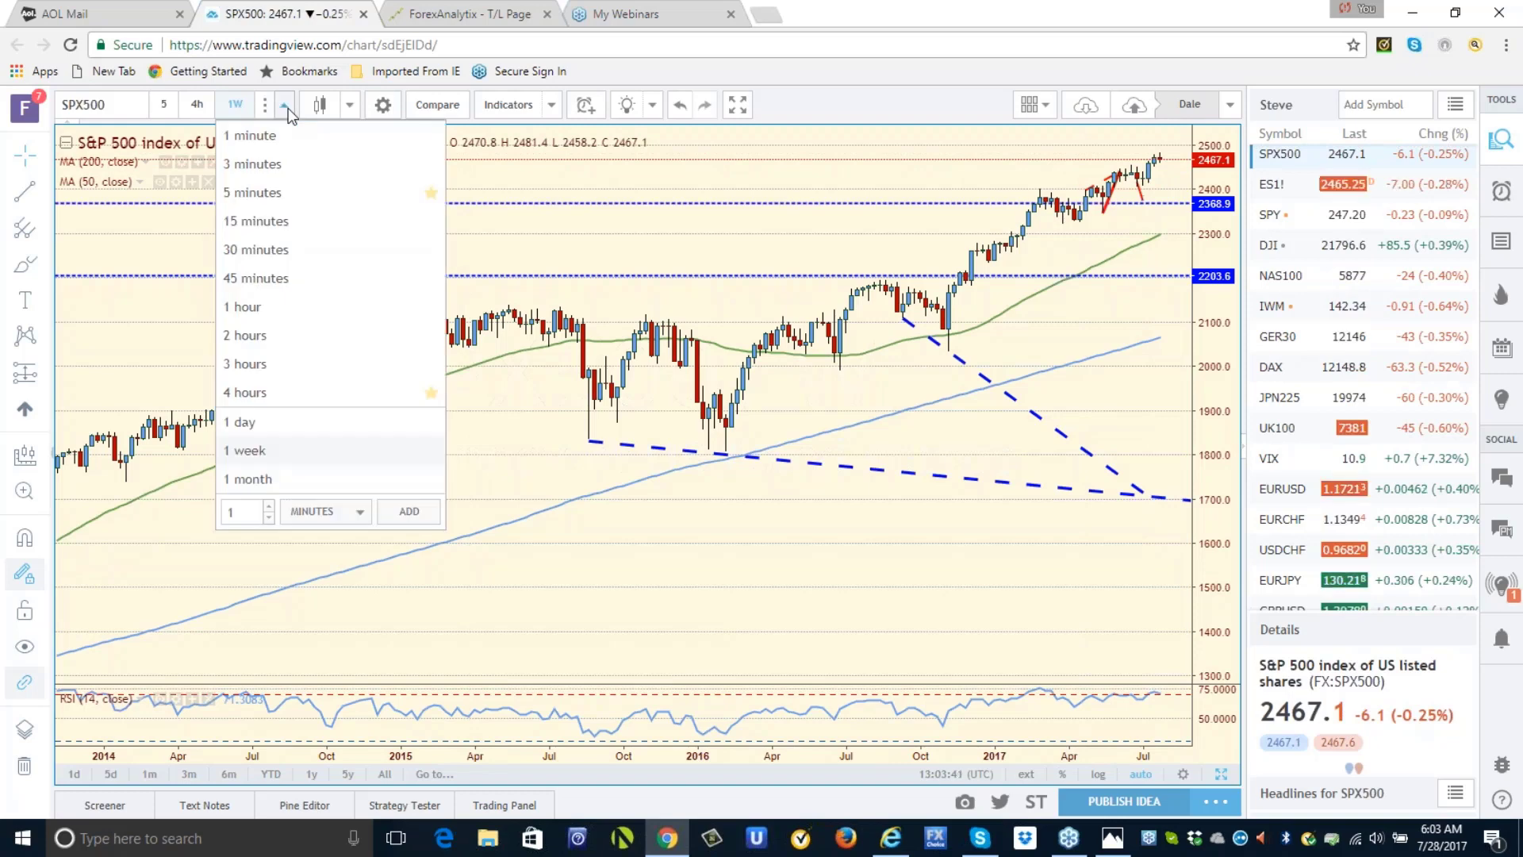
{"action": "left_click", "coordinate": [266, 429]}
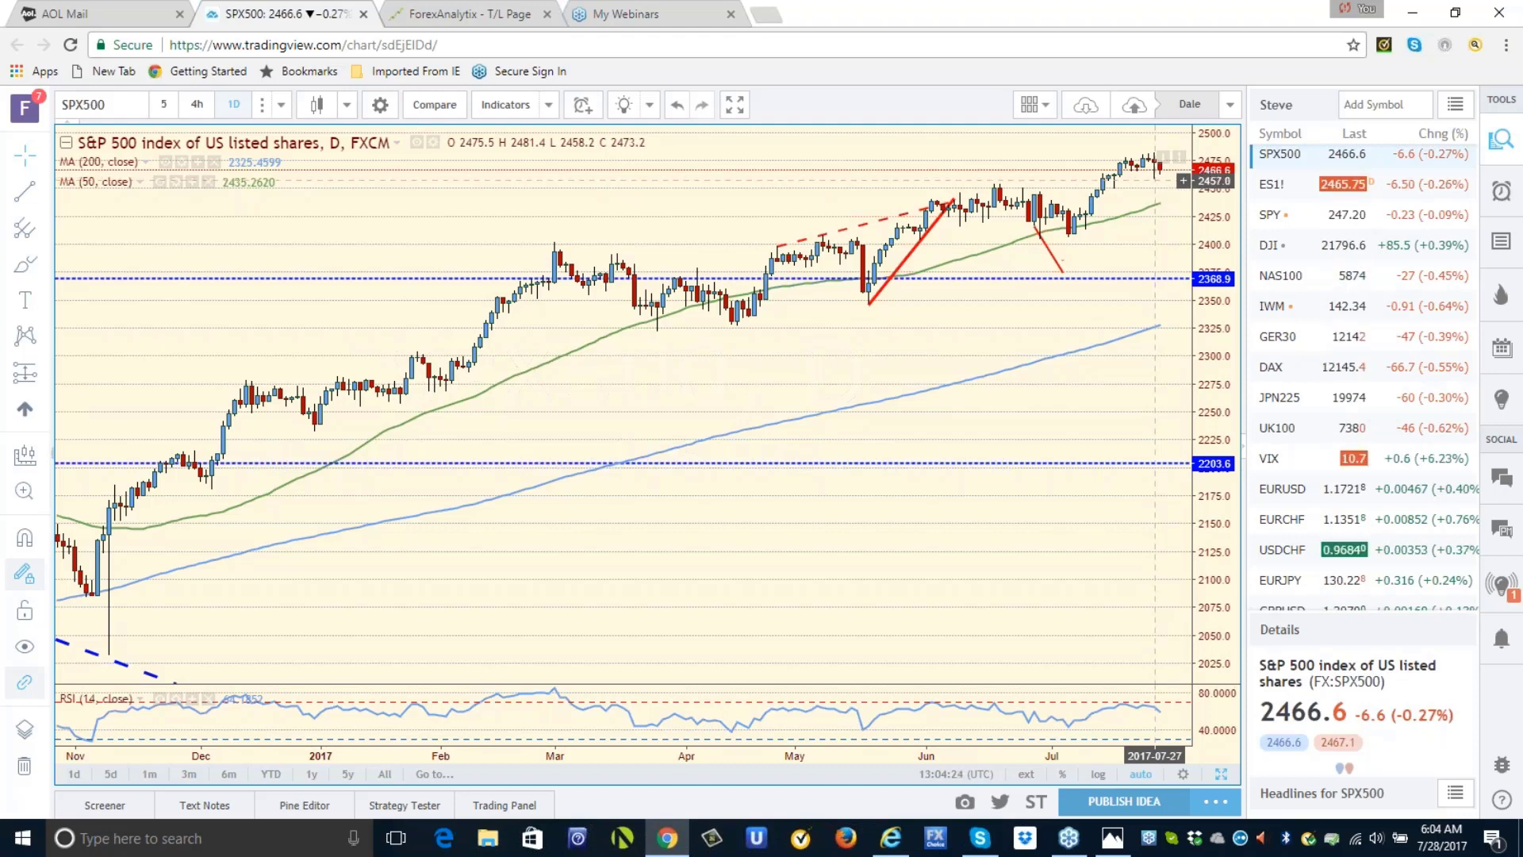
Load EURUSD and view it on 1-hour, then 1-week candles.
{"action": "left_click", "coordinate": [1298, 495]}
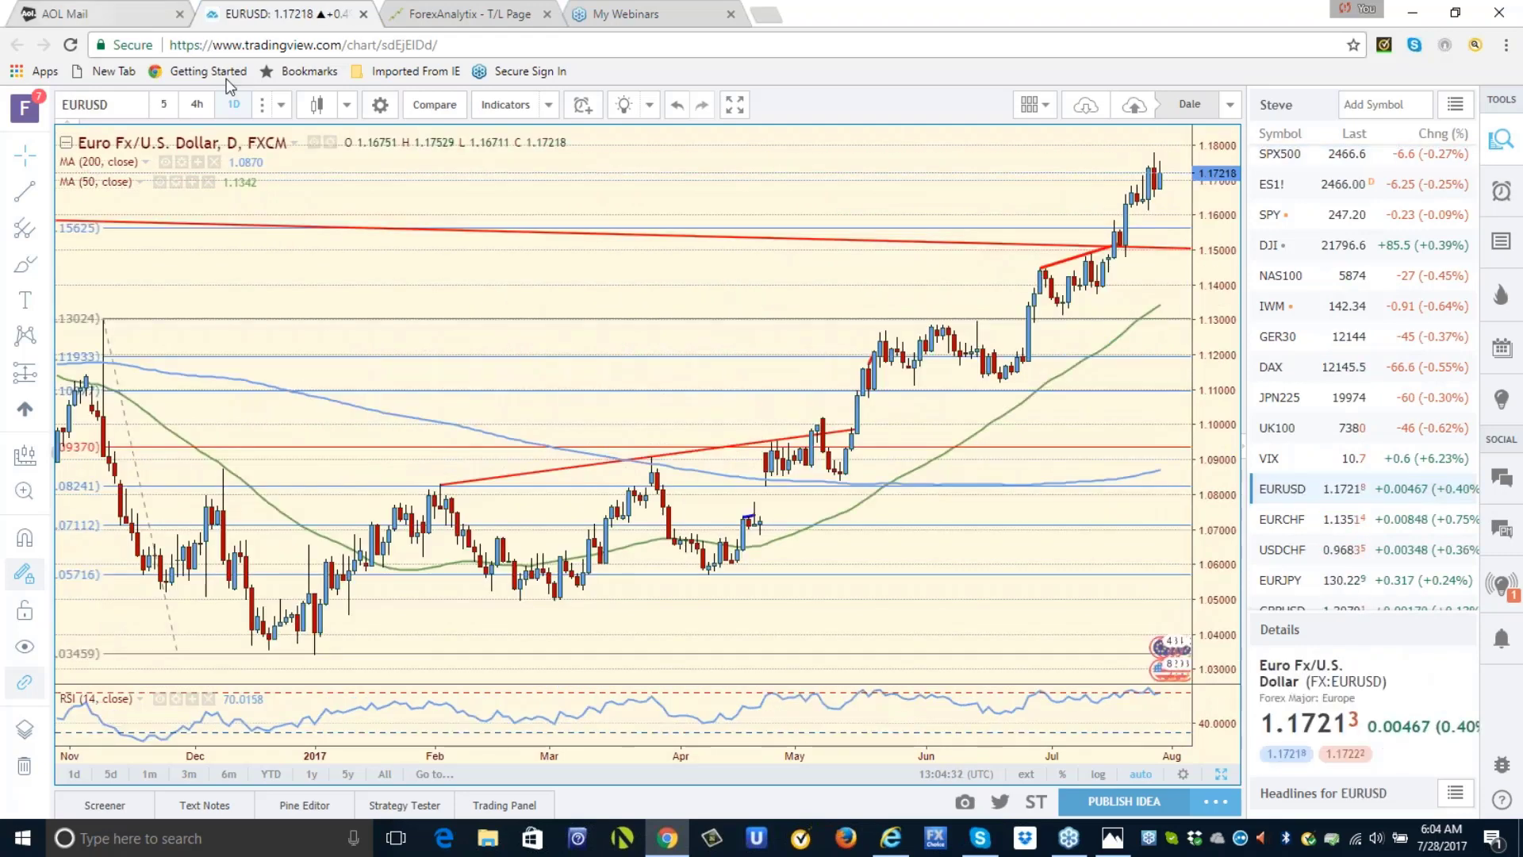
{"action": "left_click", "coordinate": [281, 104]}
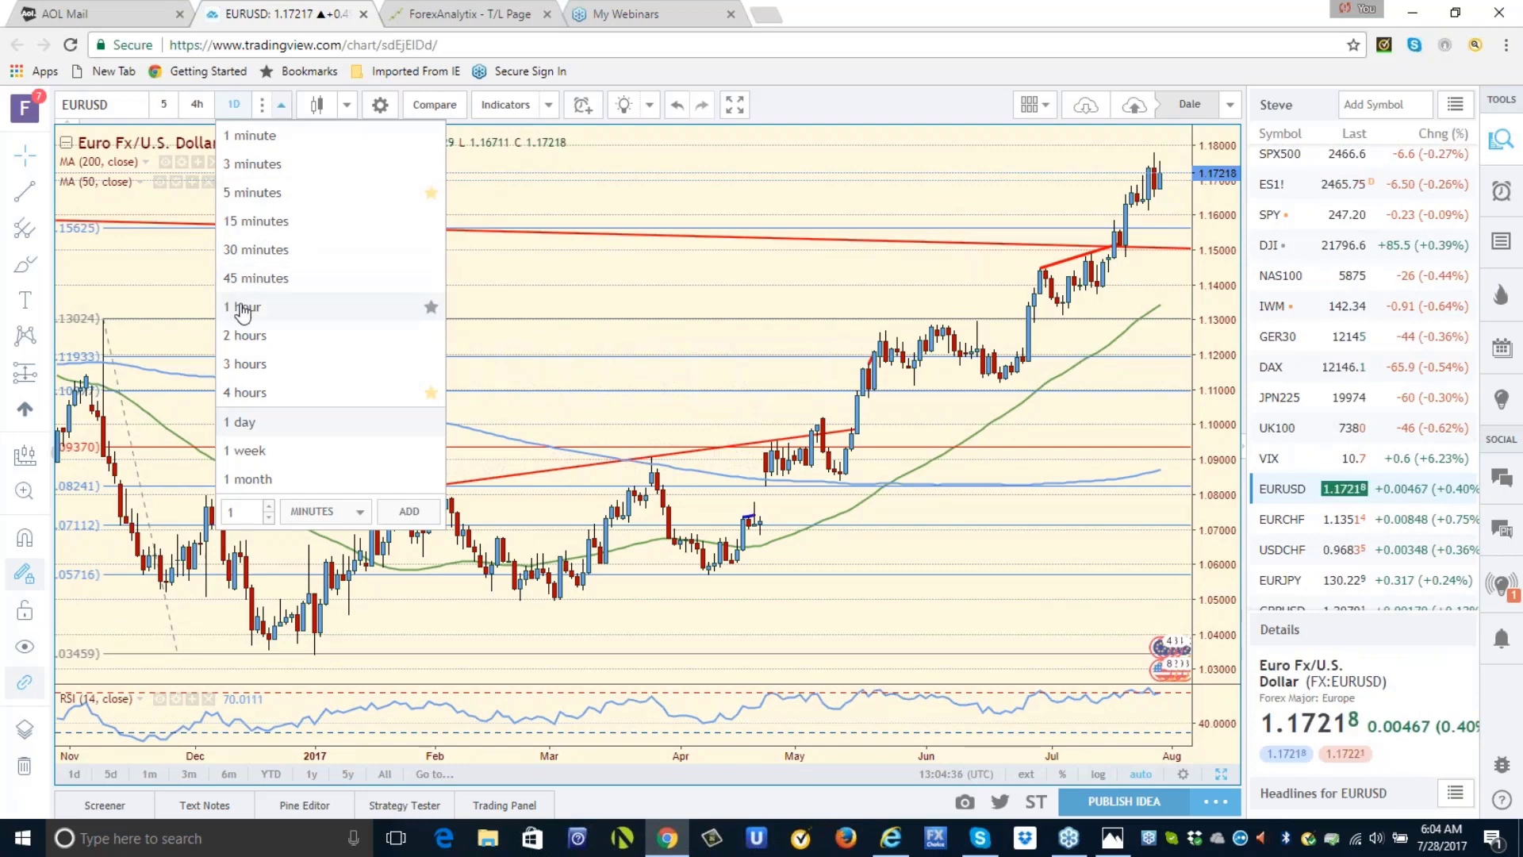
{"action": "left_click", "coordinate": [243, 308]}
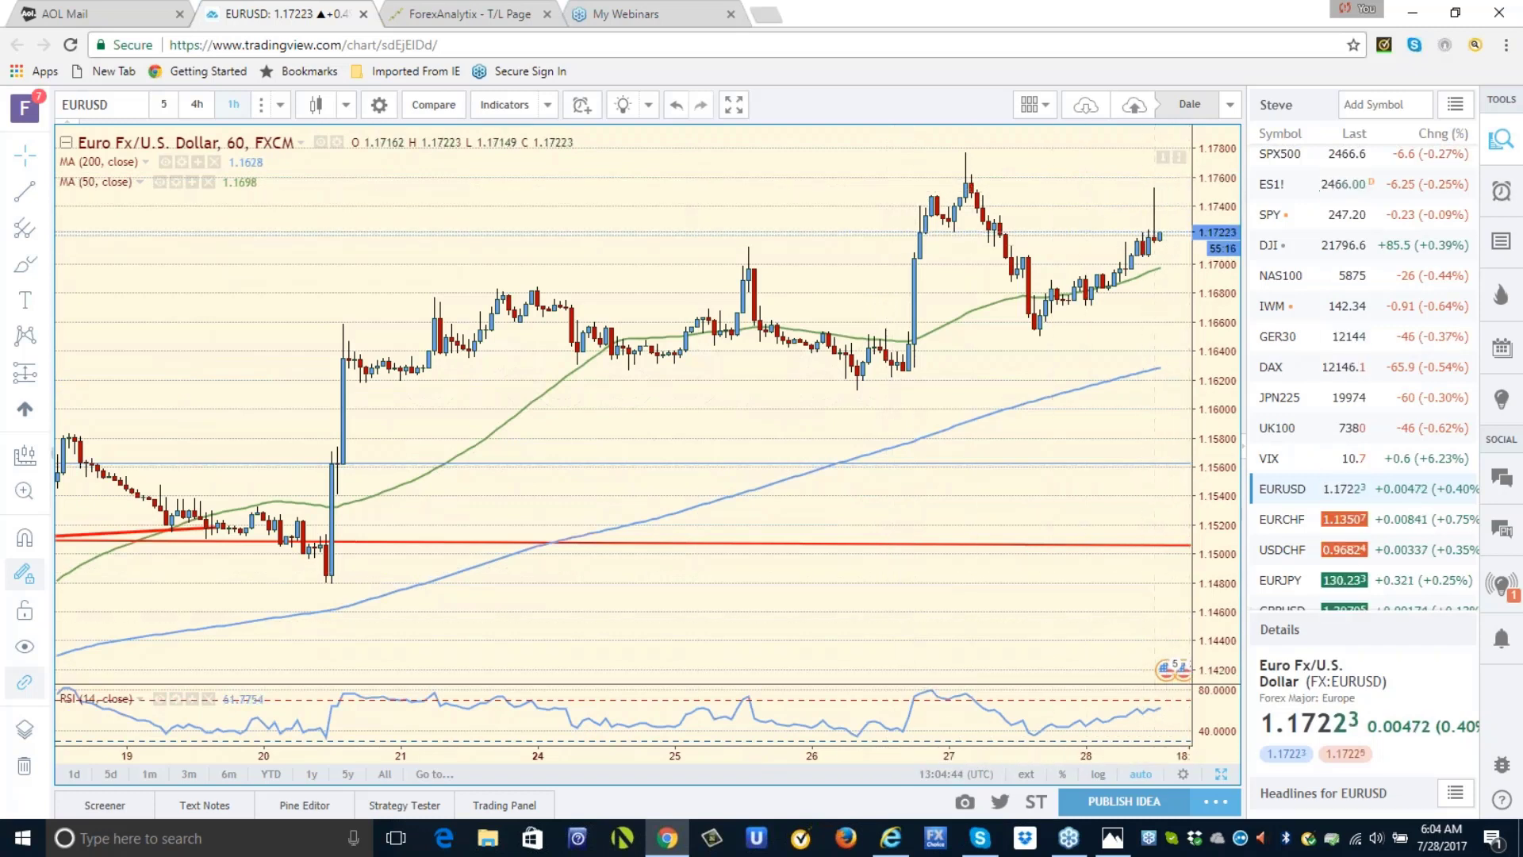
{"action": "left_click", "coordinate": [282, 106]}
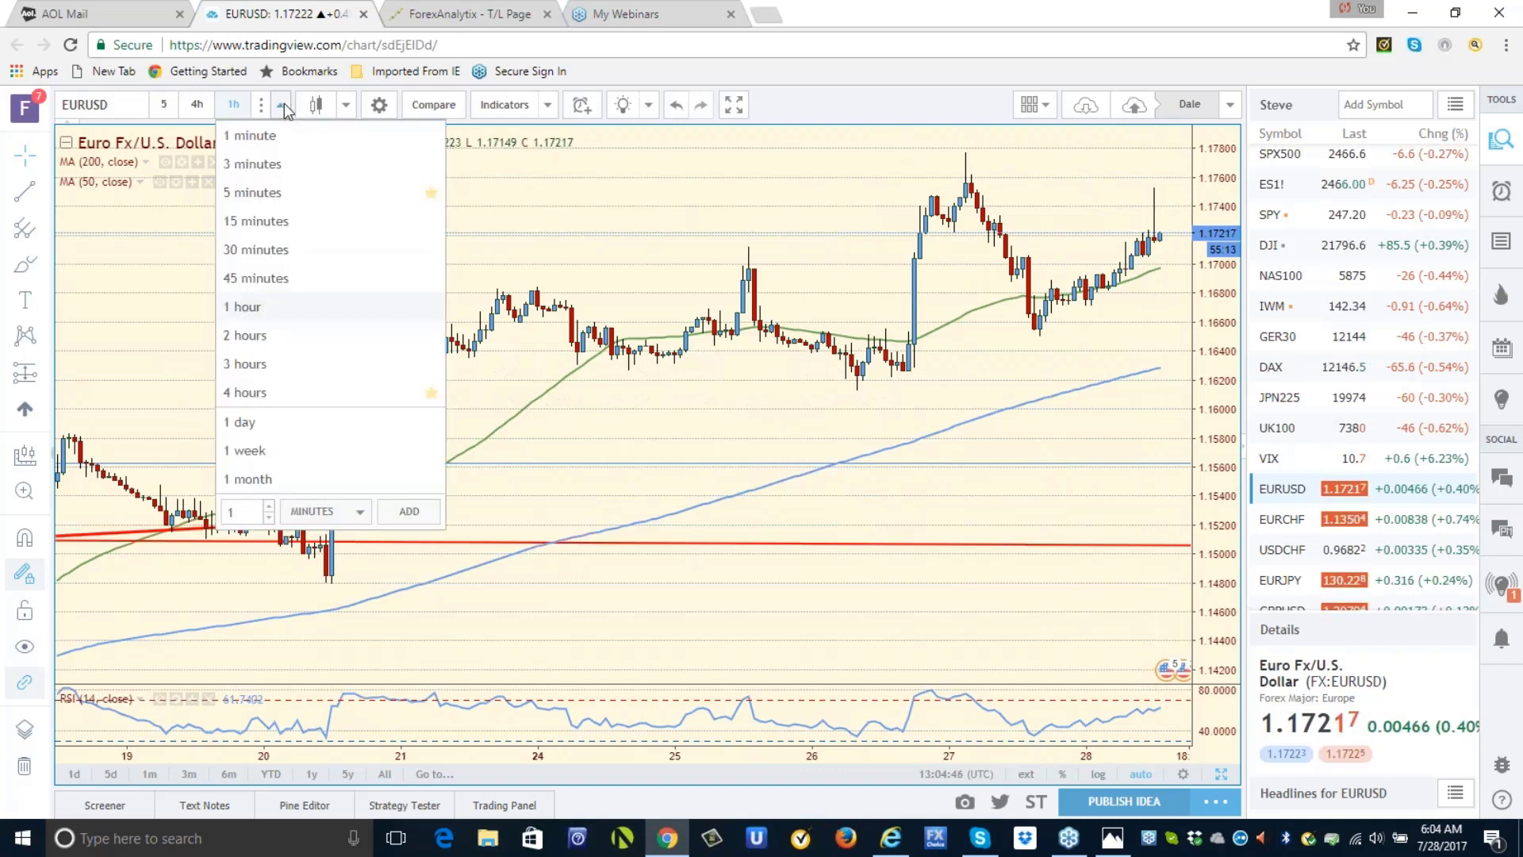
{"action": "left_click", "coordinate": [251, 449]}
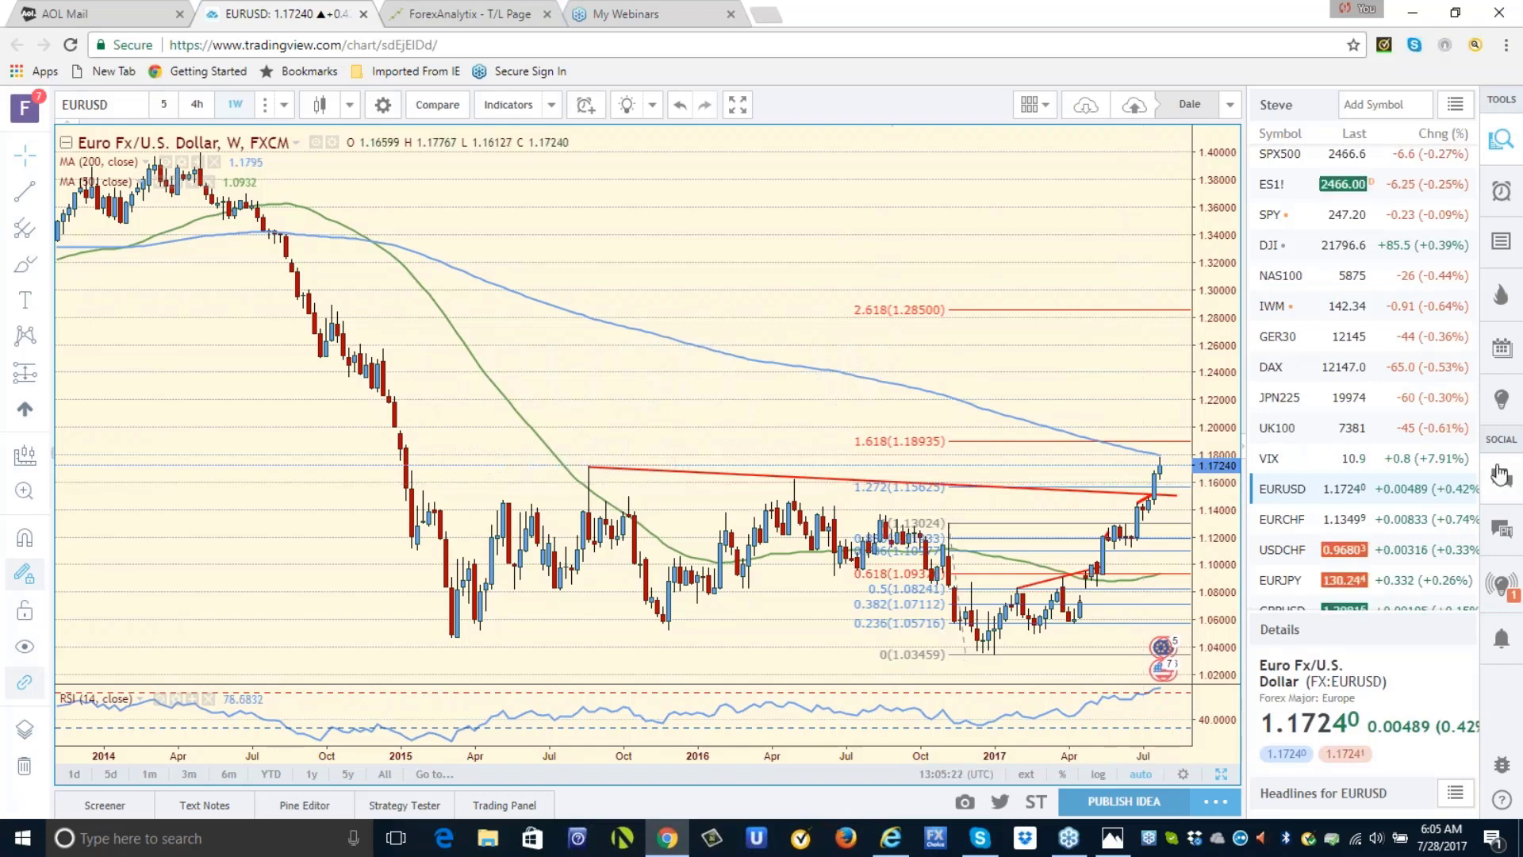
Load GBPUSD from the watchlist, then switch to the ForexAnalytix dashboard tab.
{"action": "scroll", "coordinate": [1477, 272], "scroll_direction": "down", "scroll_amount": 2}
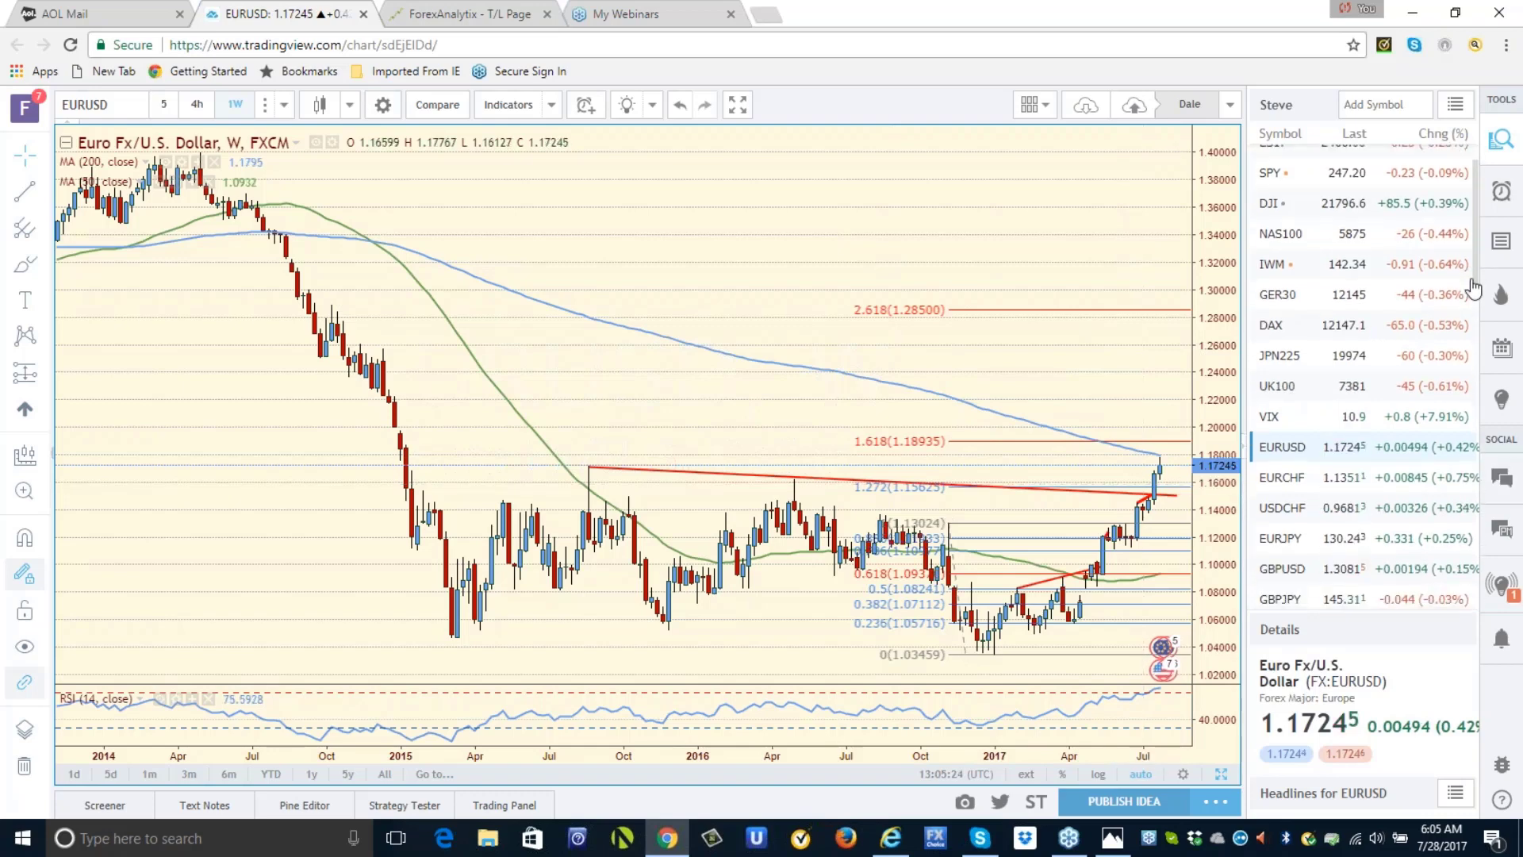
{"action": "left_click", "coordinate": [1274, 566]}
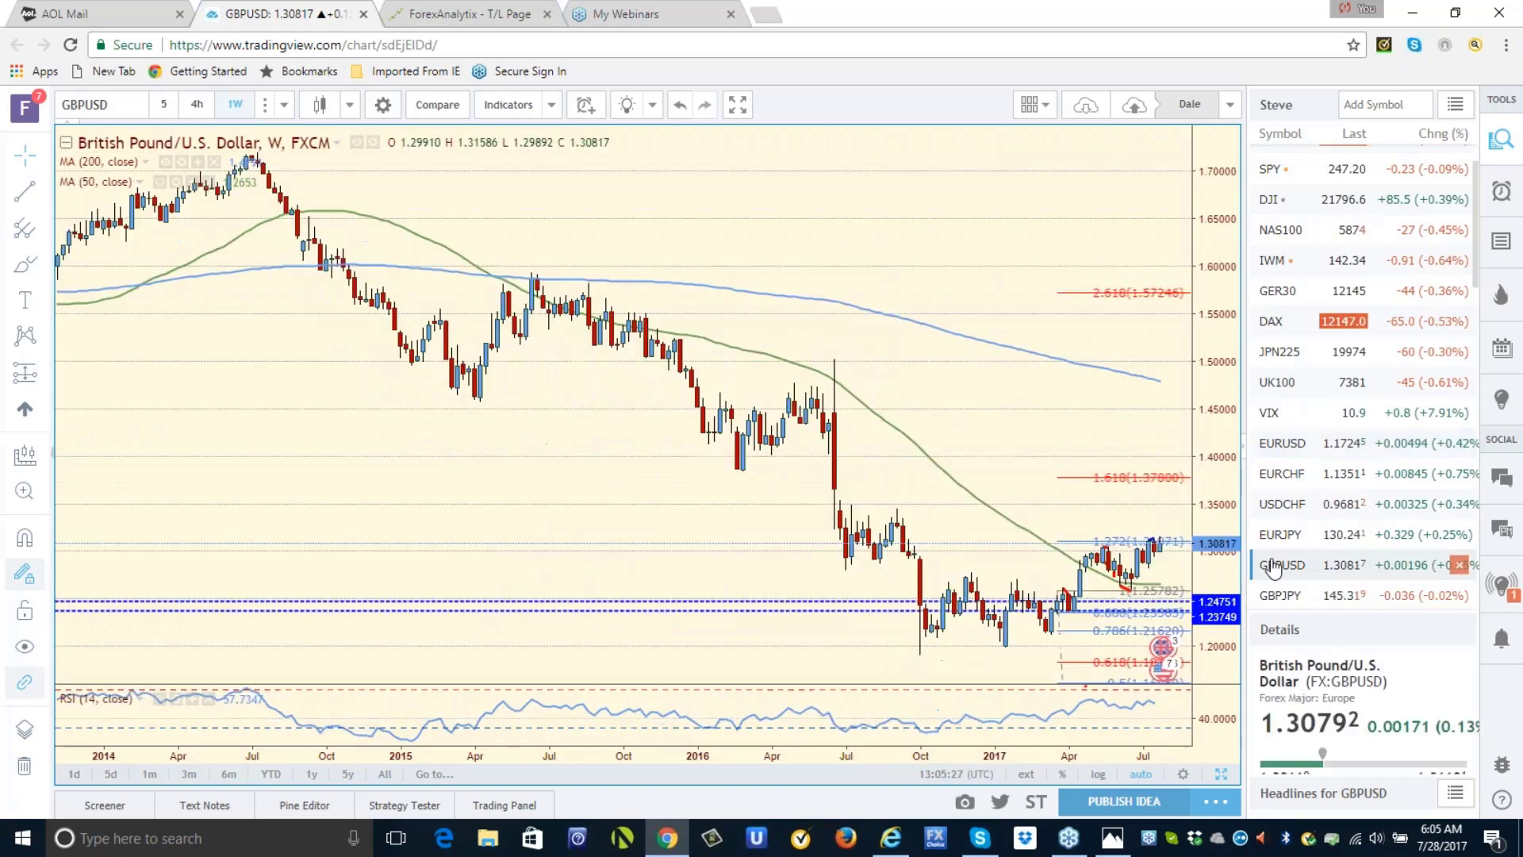
{"action": "left_click", "coordinate": [444, 15]}
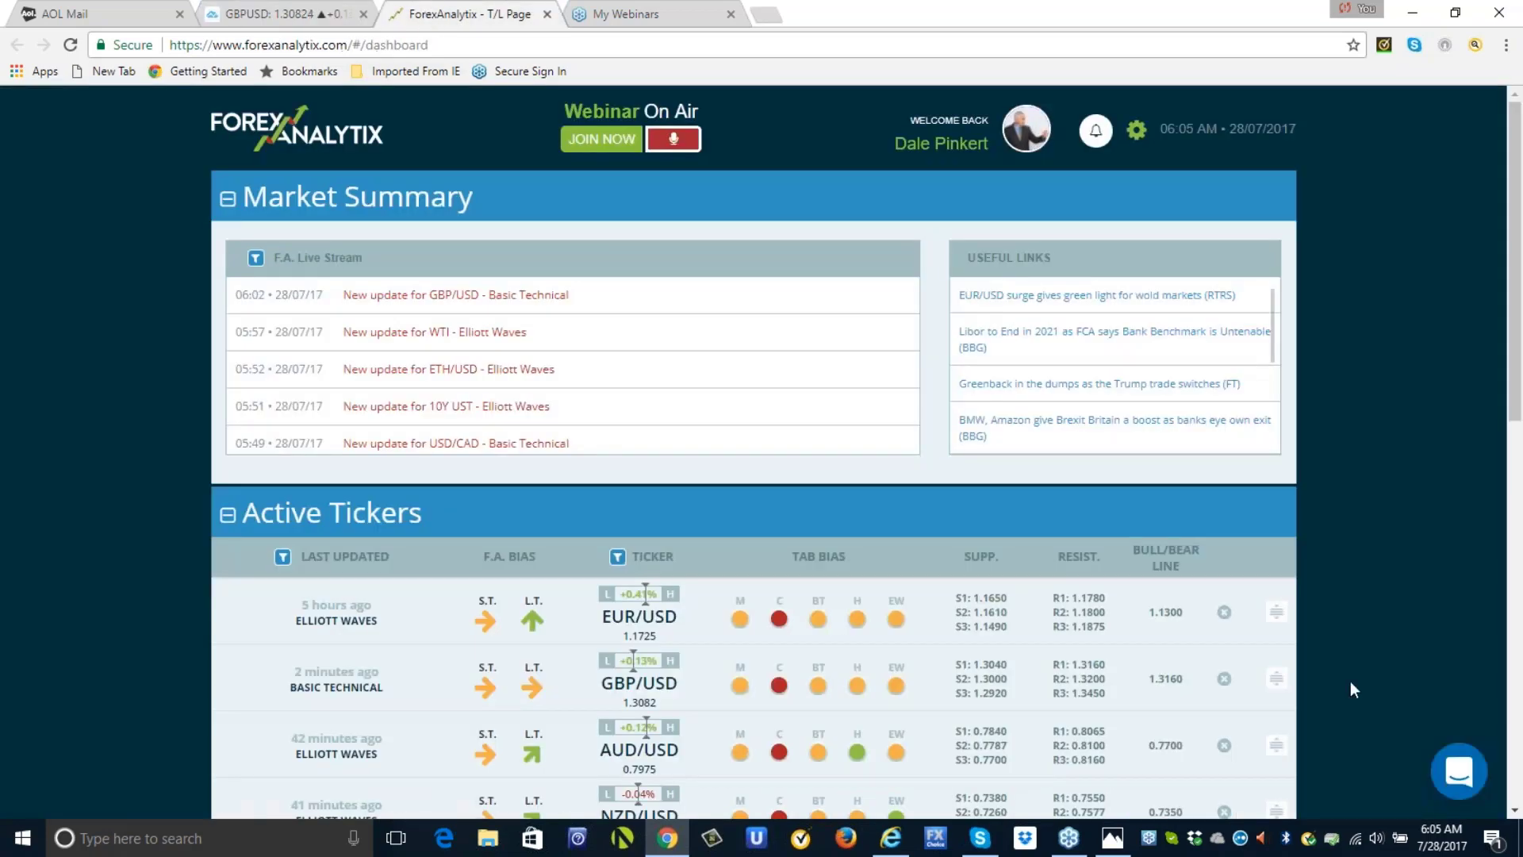
Scroll the dashboard past Active Tickers and Active Patterns to the Closed Patterns table.
{"action": "left_click", "coordinate": [1516, 809]}
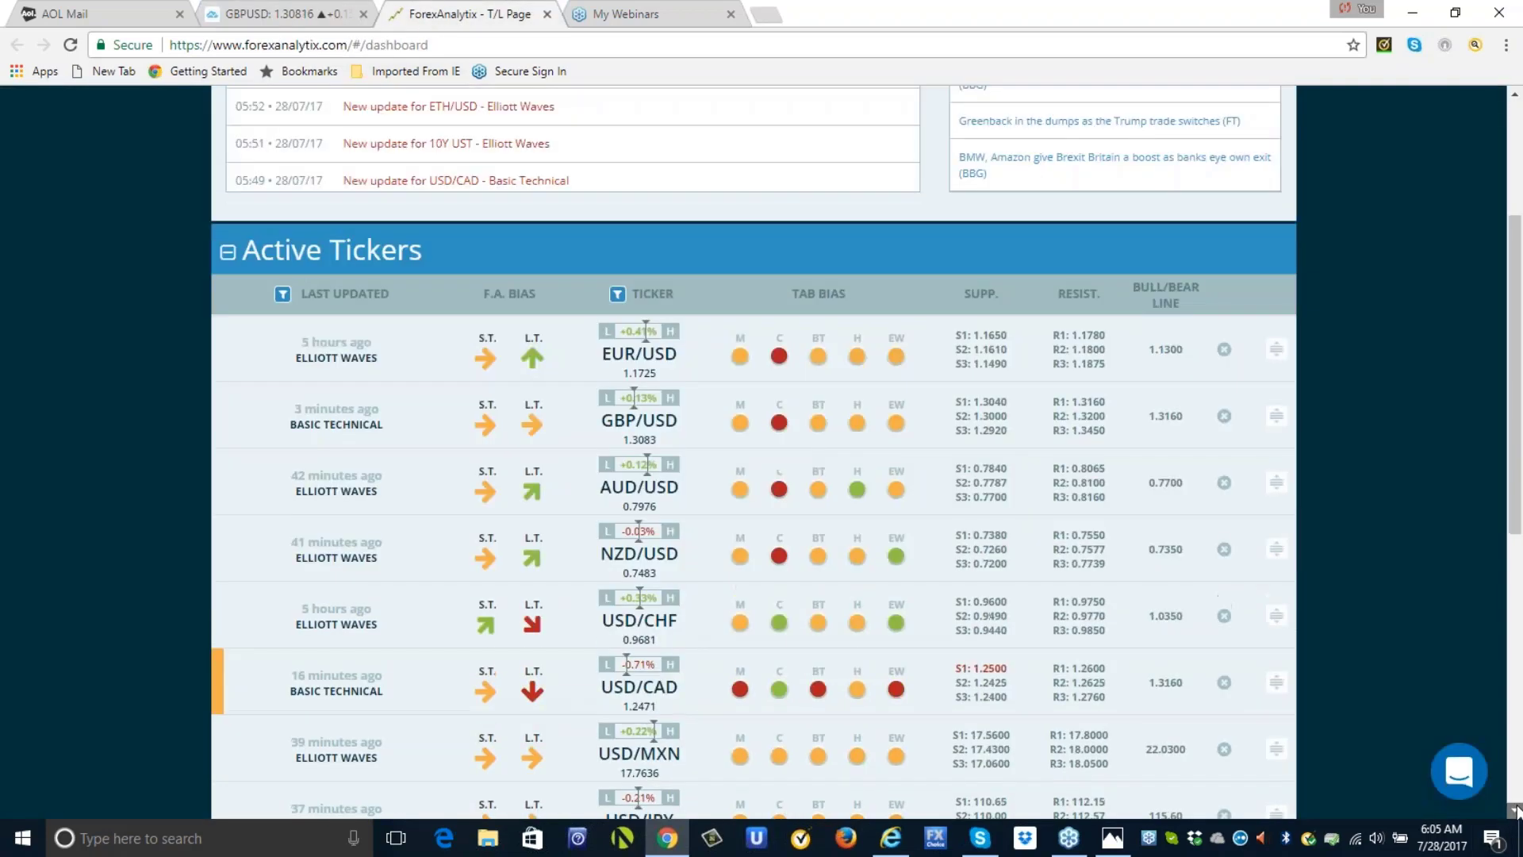
{"action": "left_click", "coordinate": [1516, 809]}
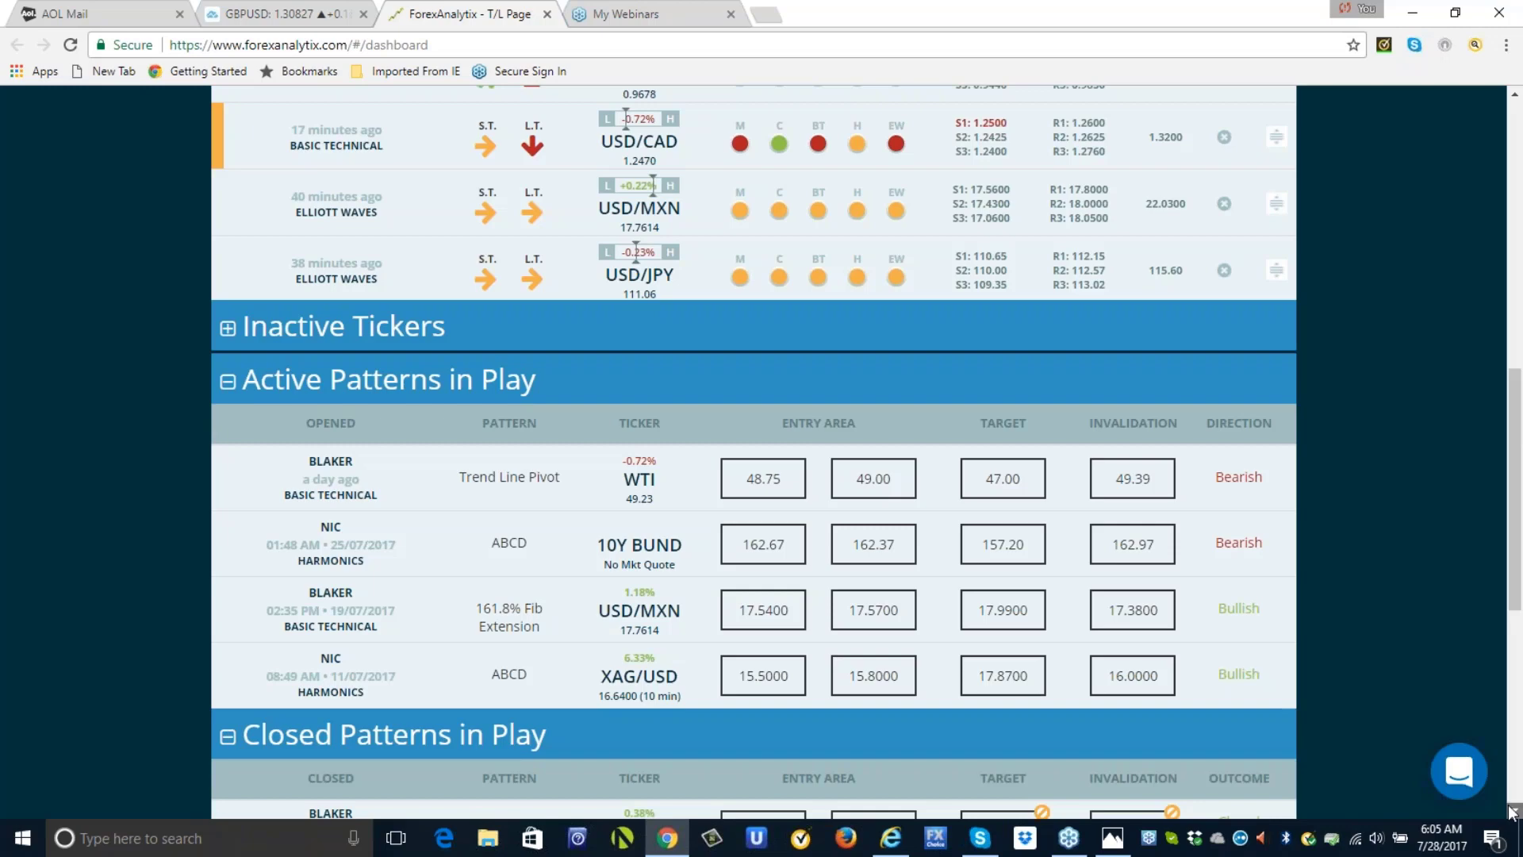
{"action": "scroll", "coordinate": [1512, 811], "scroll_direction": "down", "scroll_amount": 5}
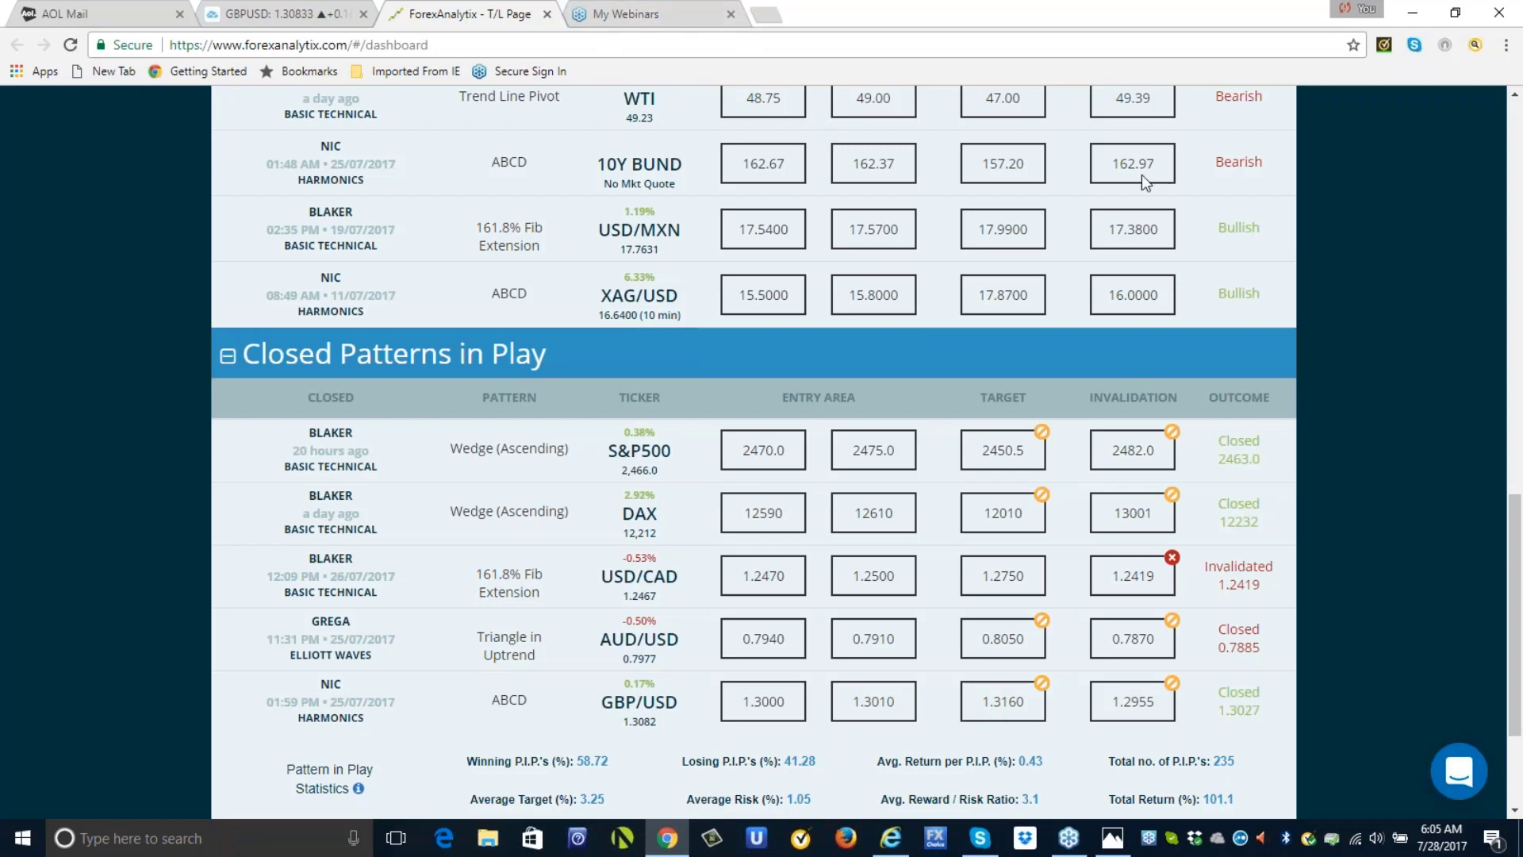
Return to TradingView to bring up the USD/MXN 1-hour chart.
{"action": "left_click", "coordinate": [256, 17]}
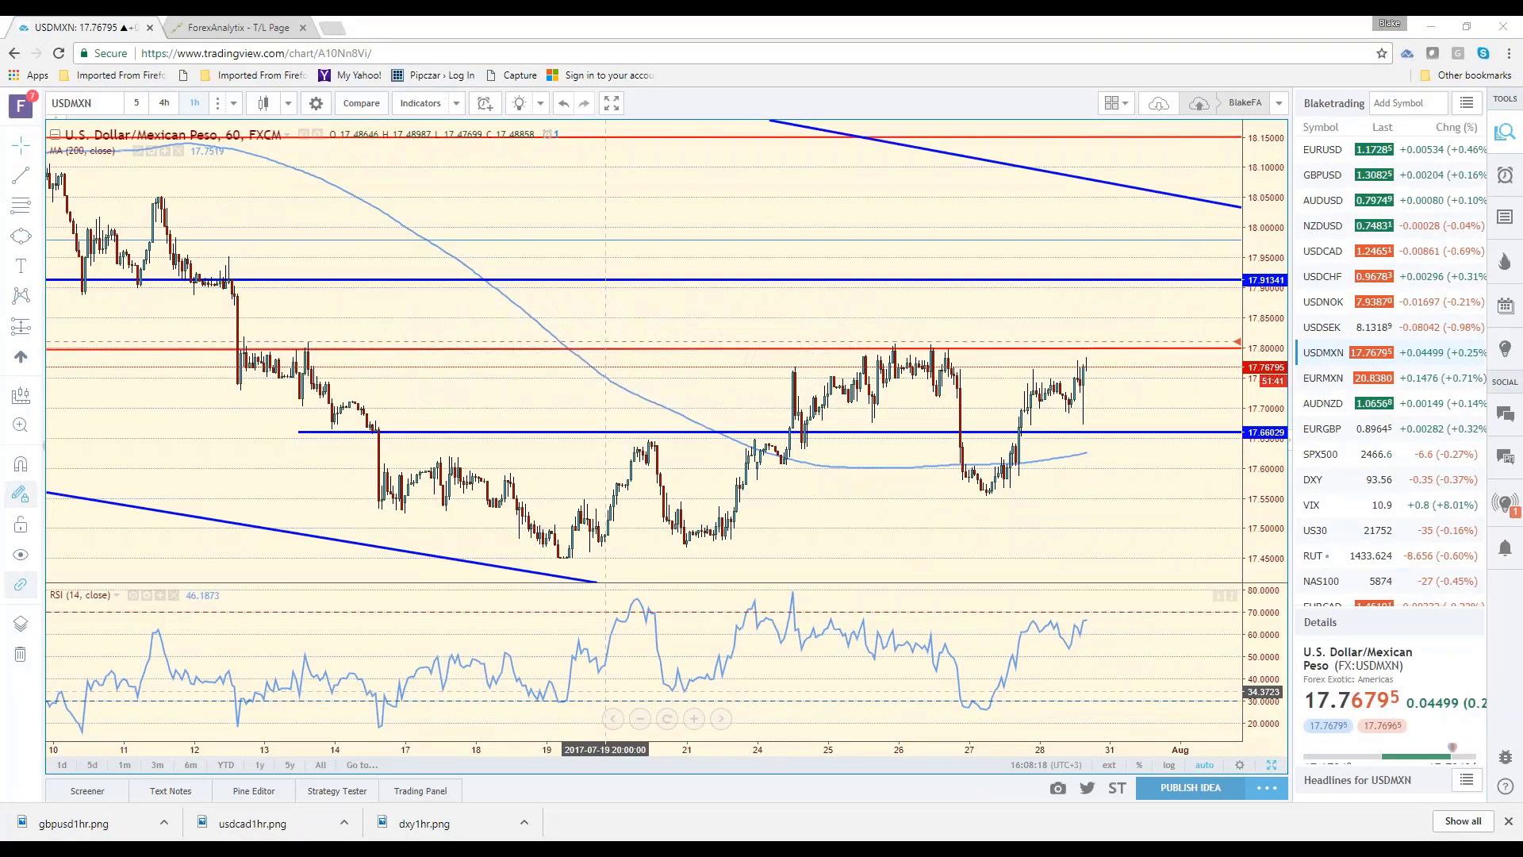
Load GBPNZD from the watchlist on 1-day candles.
{"action": "scroll", "coordinate": [1348, 575], "scroll_direction": "down", "scroll_amount": 5}
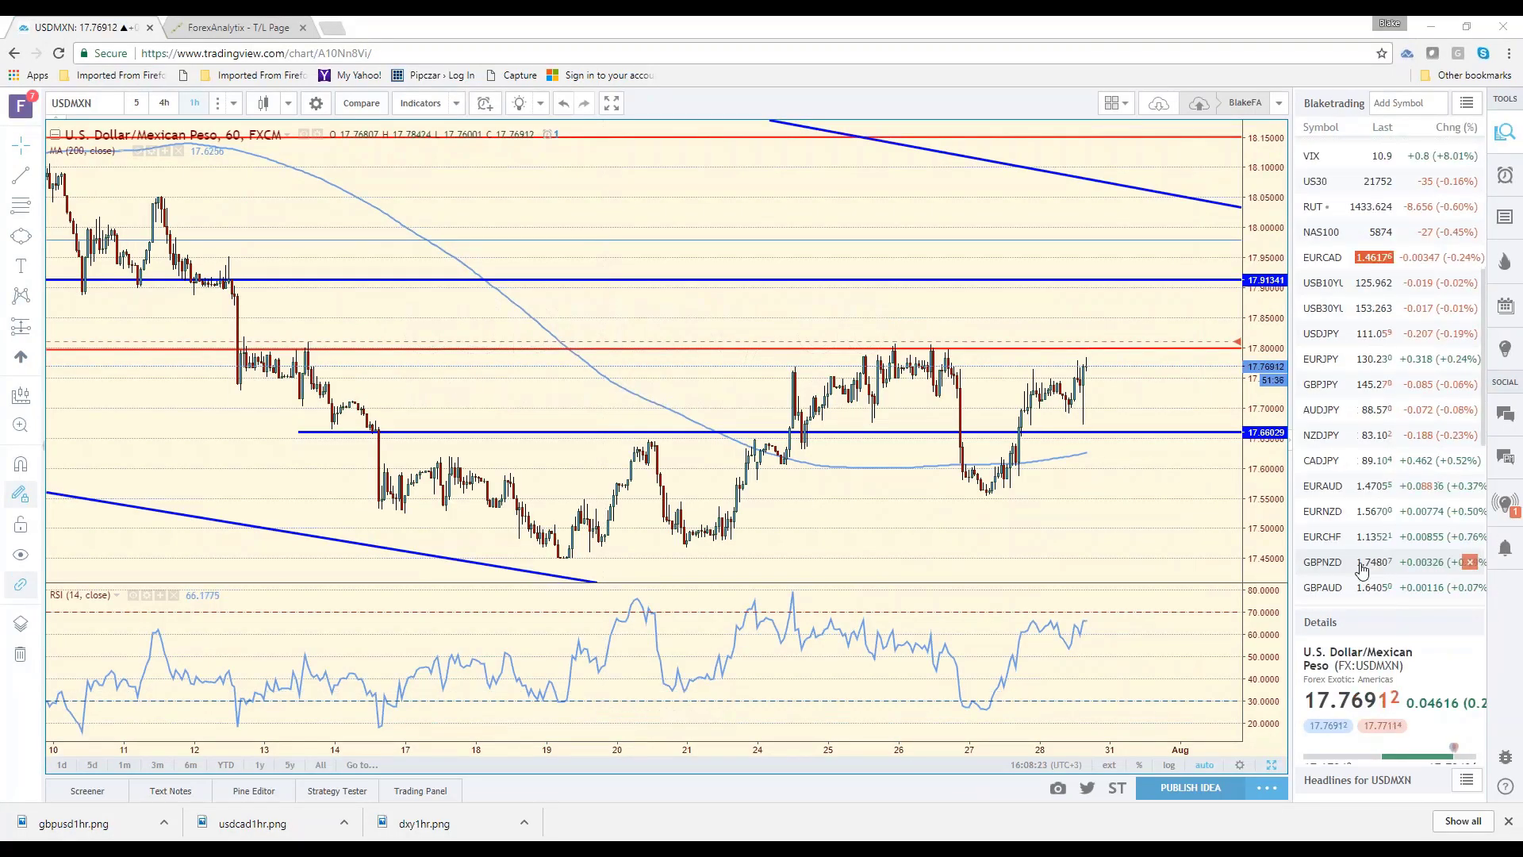
{"action": "left_click", "coordinate": [1348, 568]}
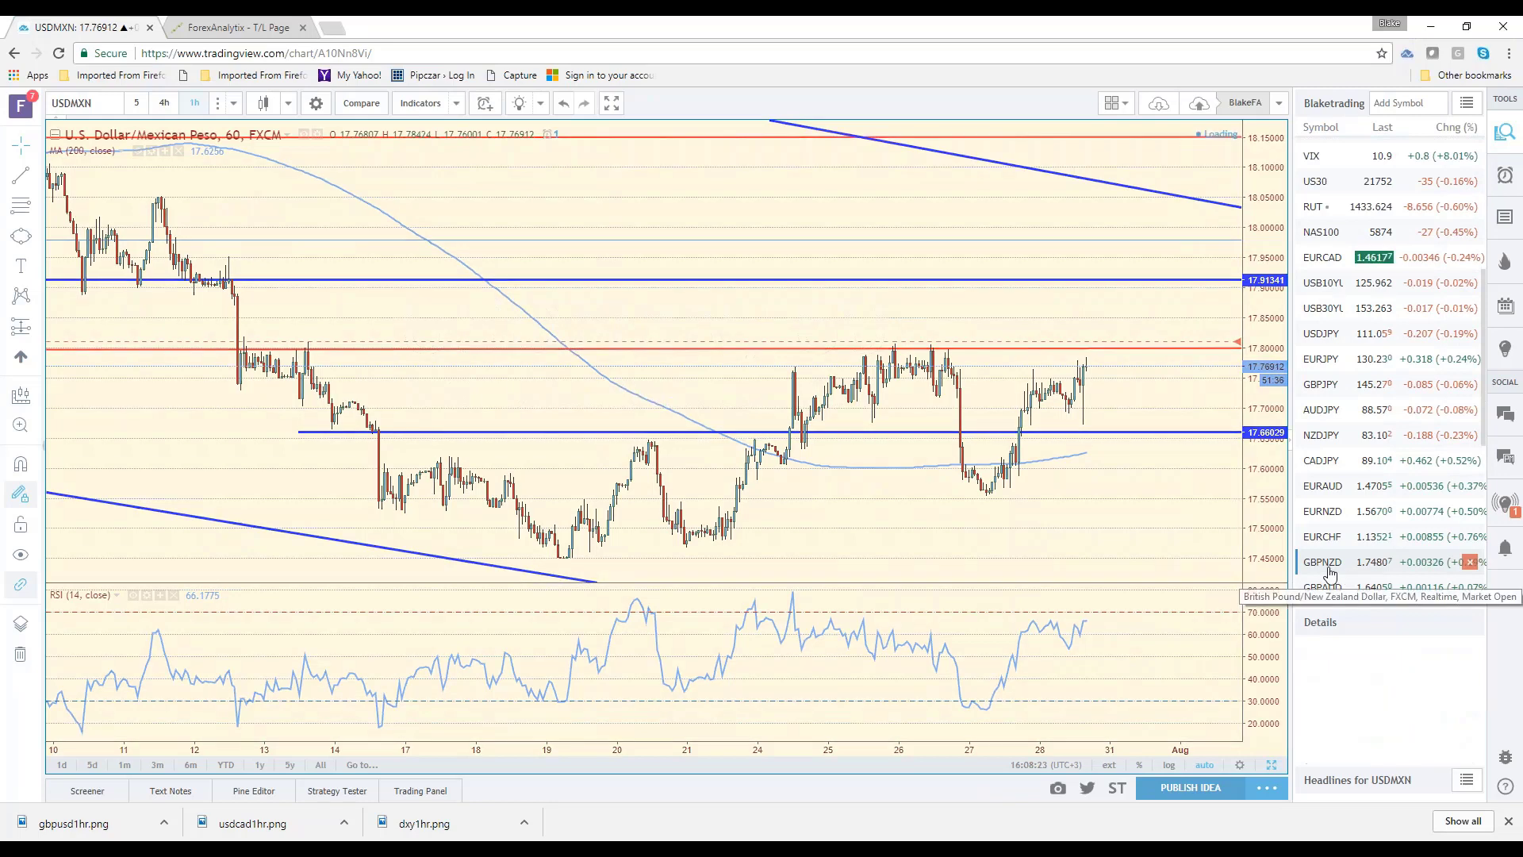
{"action": "left_click", "coordinate": [194, 103]}
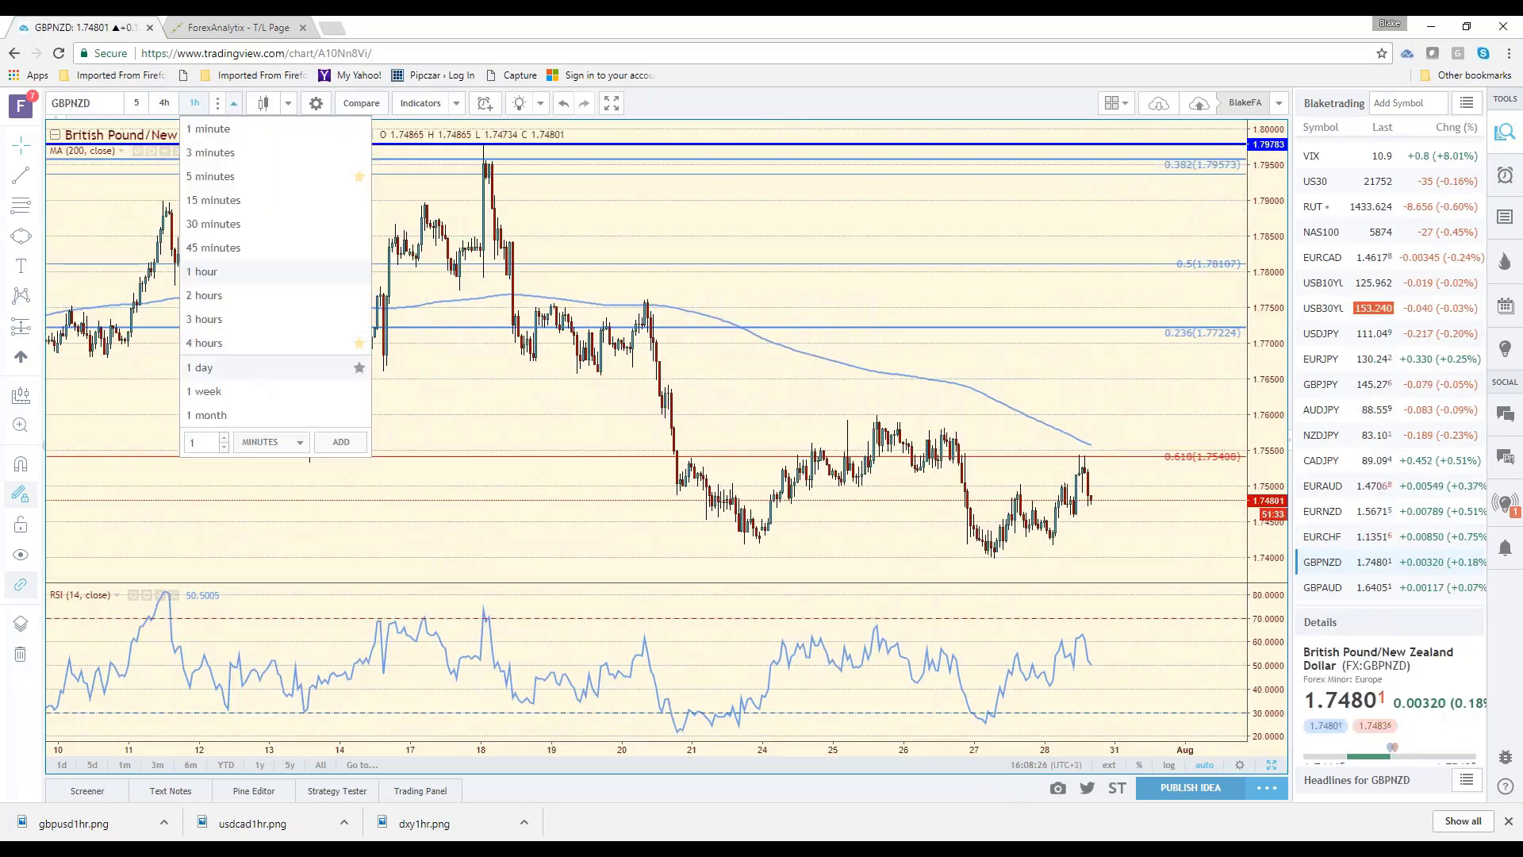
{"action": "left_click", "coordinate": [238, 286]}
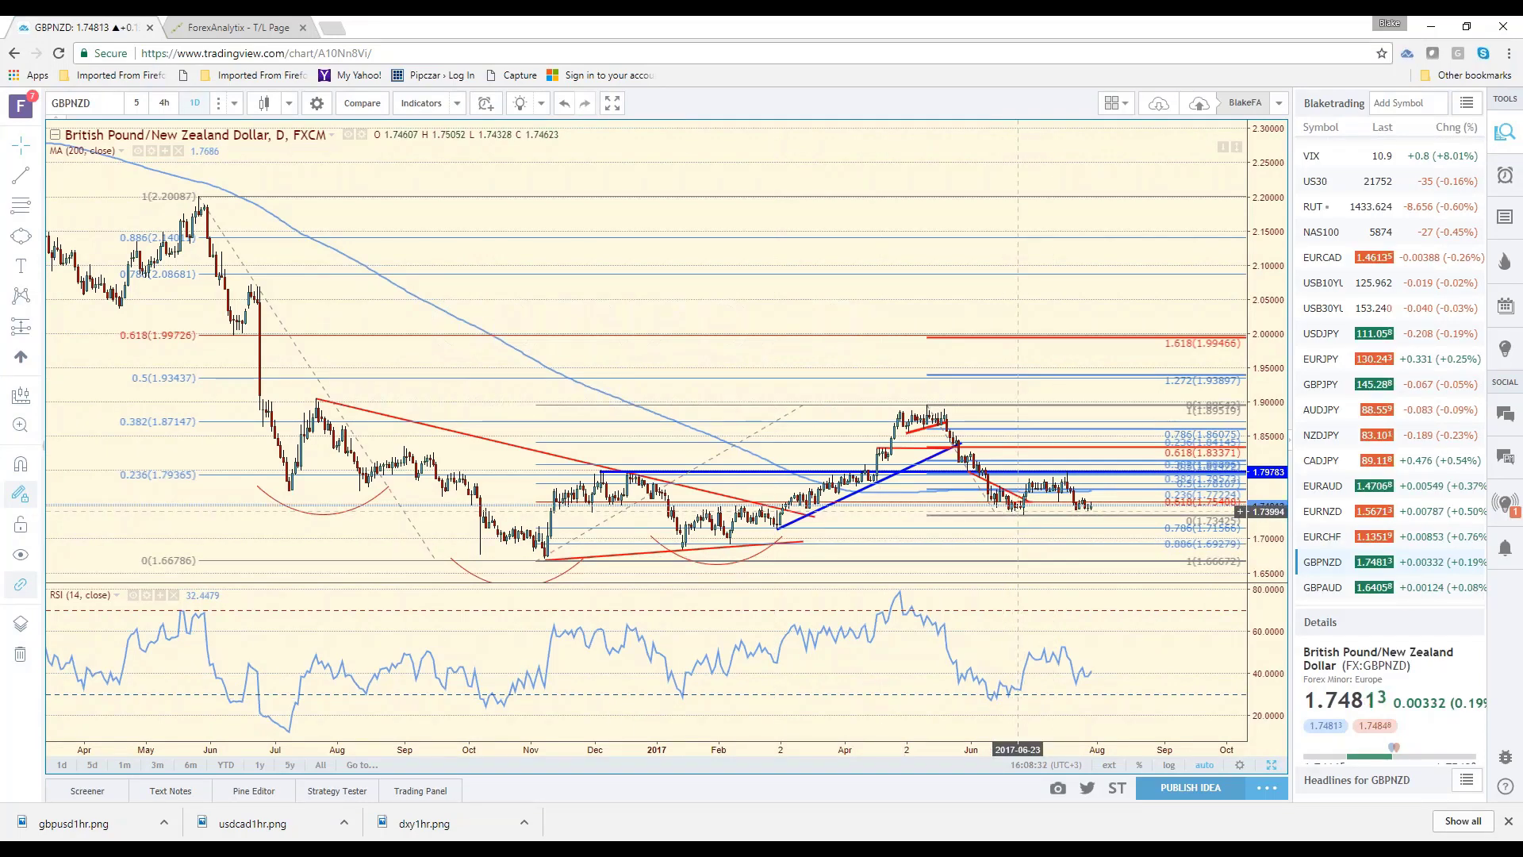
Delete the Fibonacci extension drawing from the GBPNZD daily chart.
{"action": "left_click", "coordinate": [1017, 514]}
{"action": "key", "text": "Delete"}
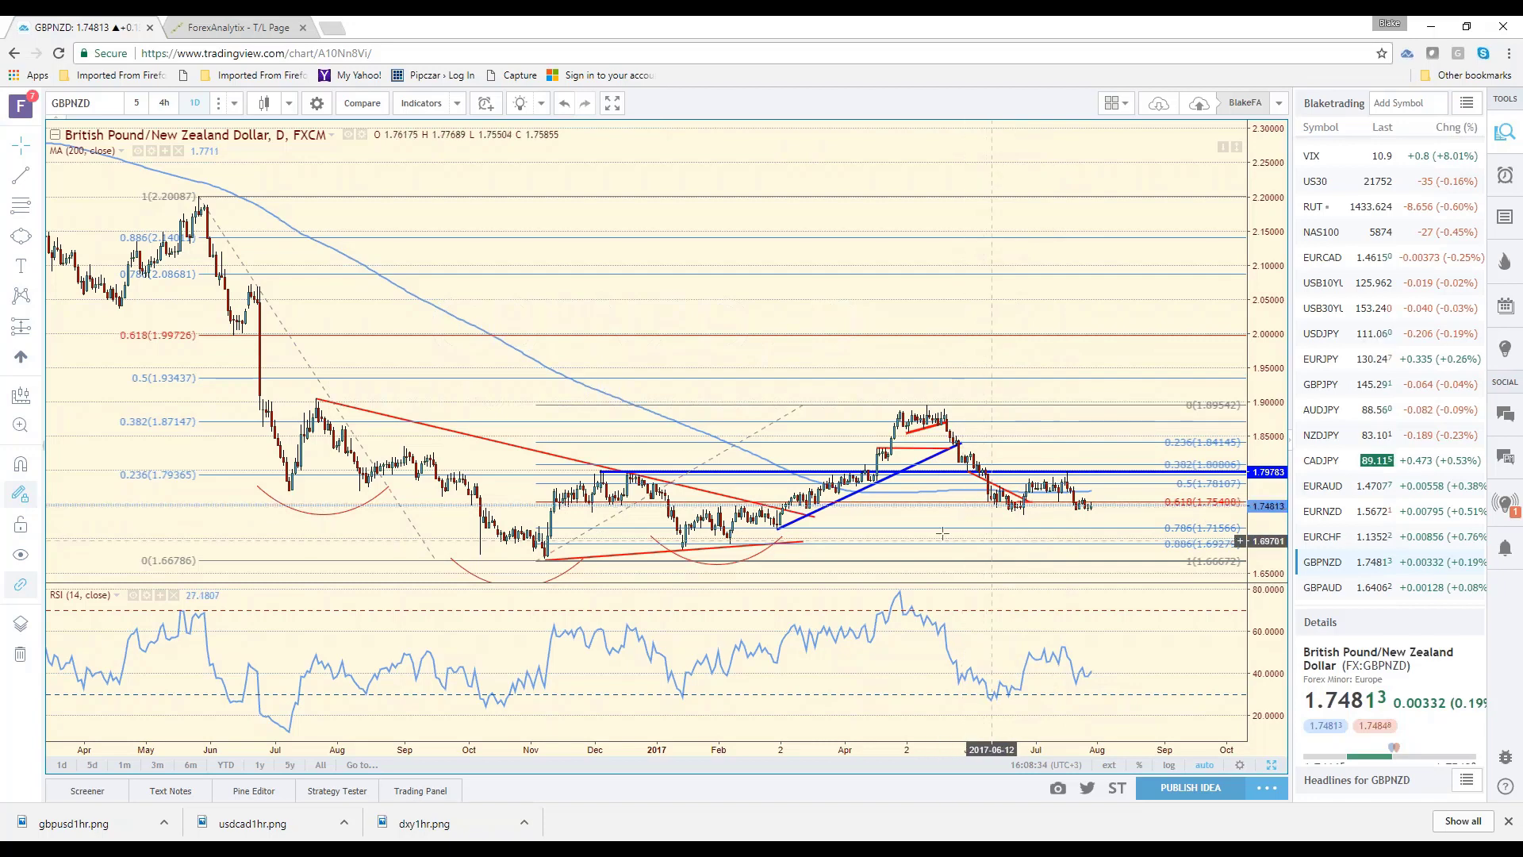
{"action": "scroll", "coordinate": [893, 524], "scroll_direction": "up", "scroll_amount": 3}
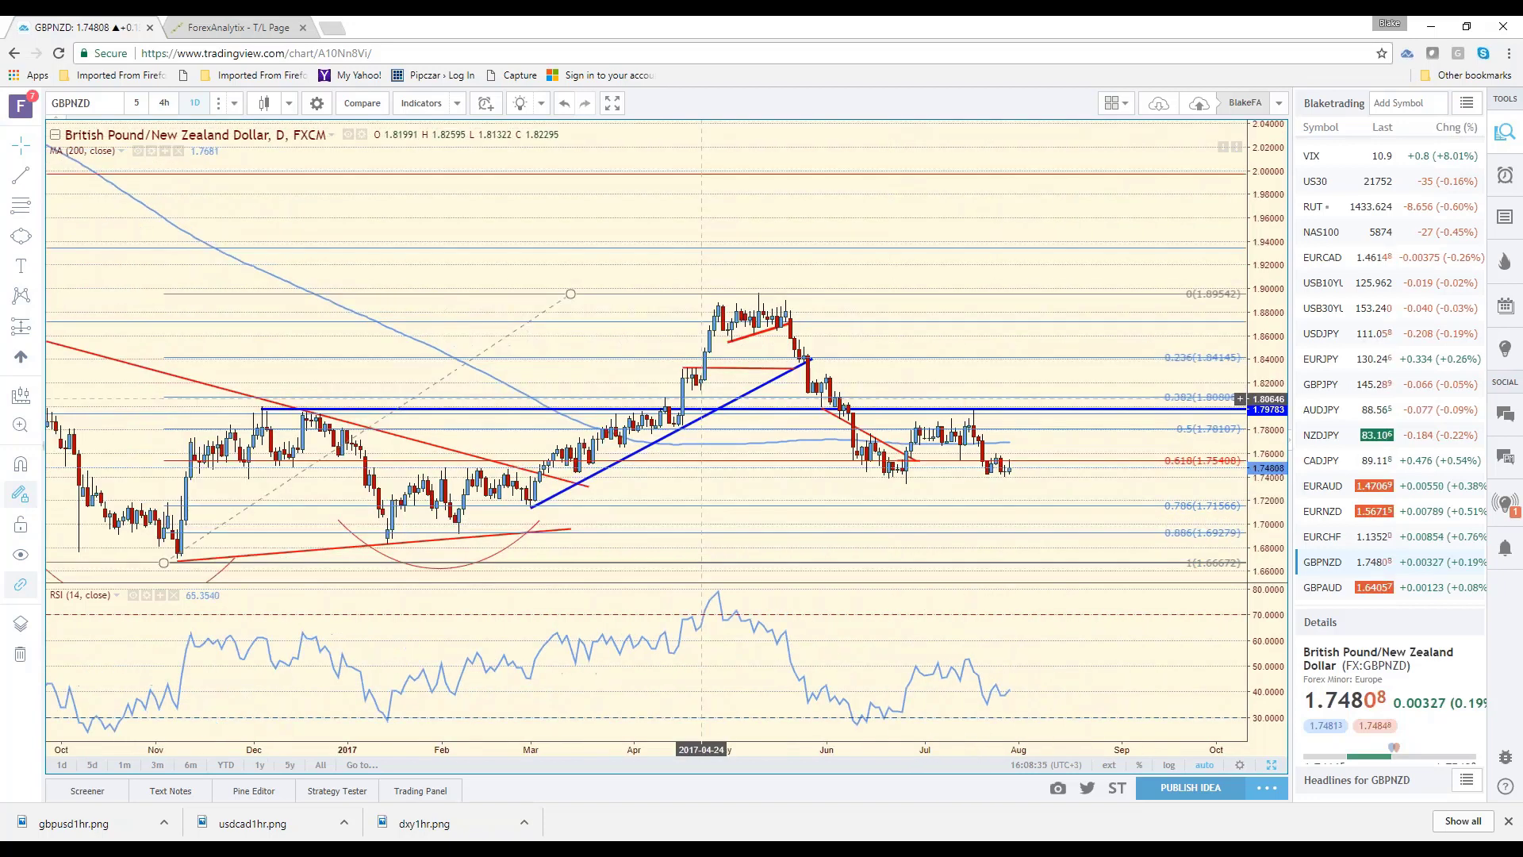
{"action": "scroll", "coordinate": [701, 398], "scroll_direction": "down", "scroll_amount": 2}
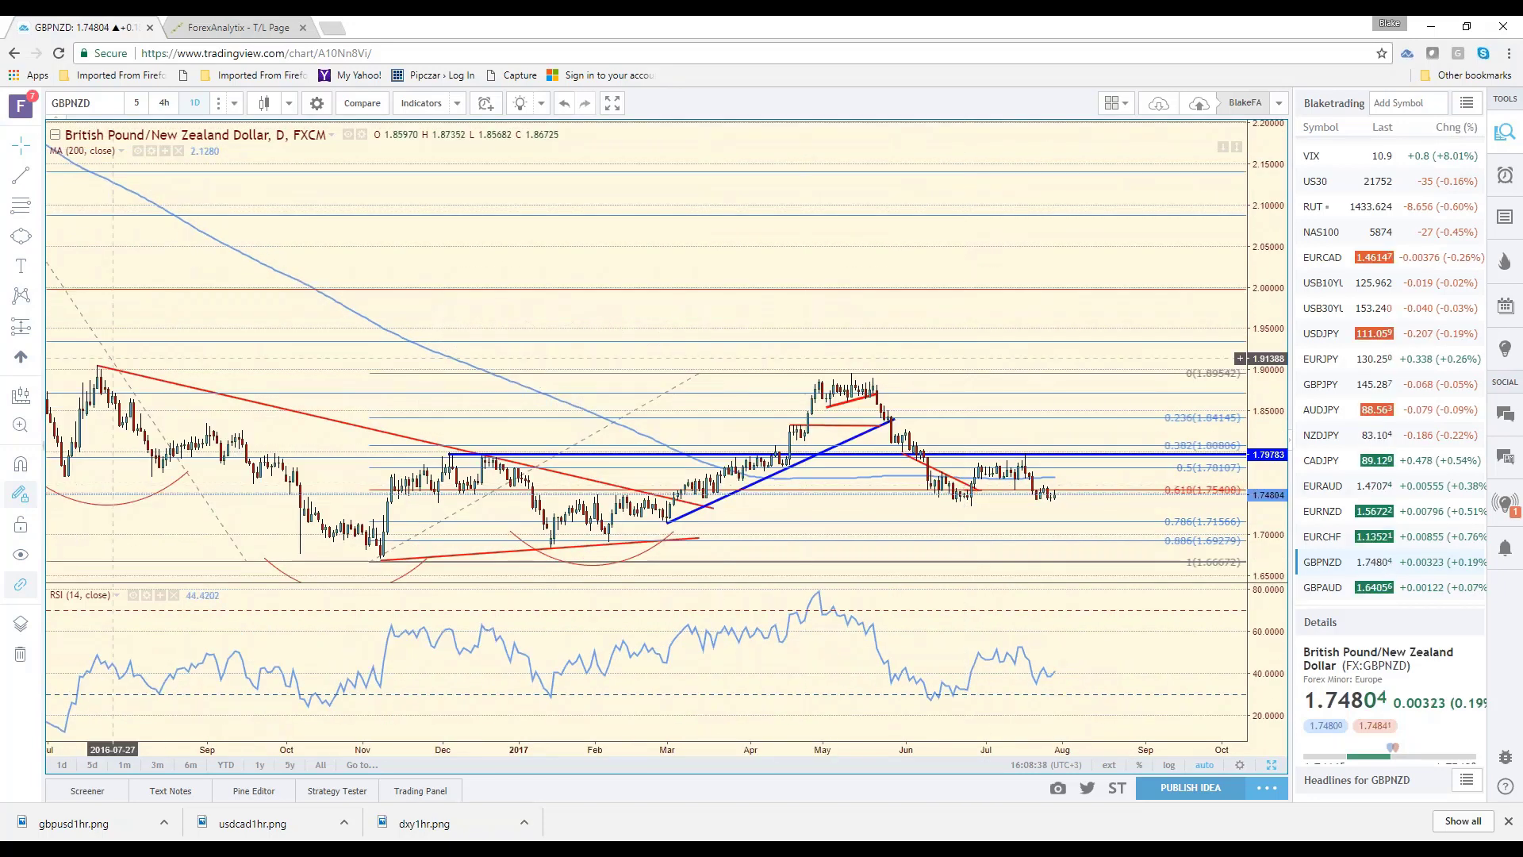
{"action": "left_click", "coordinate": [35, 240]}
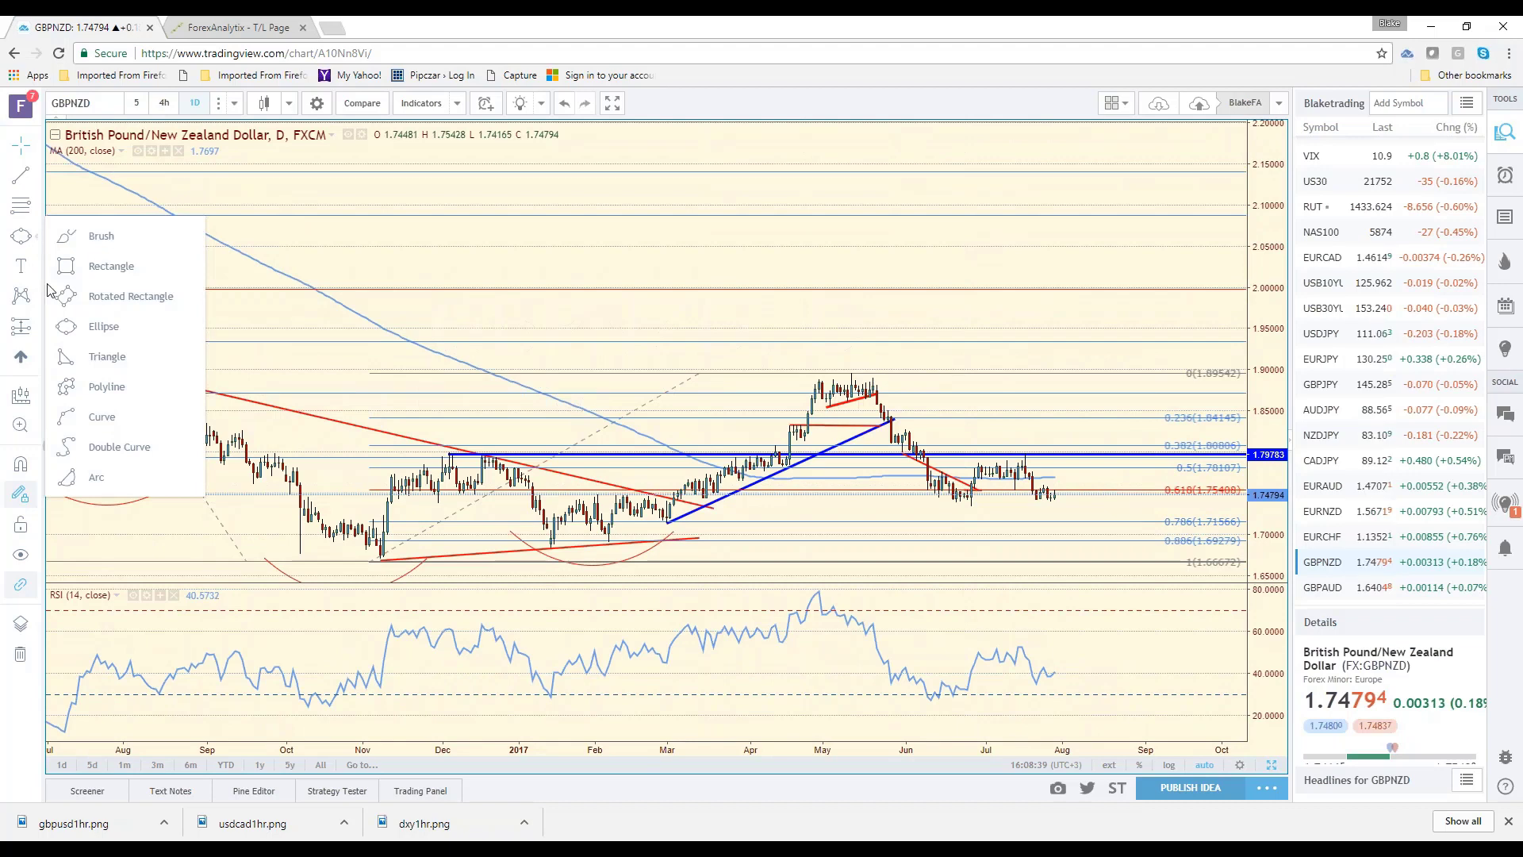
Draw a rectangle around GBPNZD's June–July range near 1.75–1.79, then load EURNZD.
{"action": "left_click", "coordinate": [129, 270]}
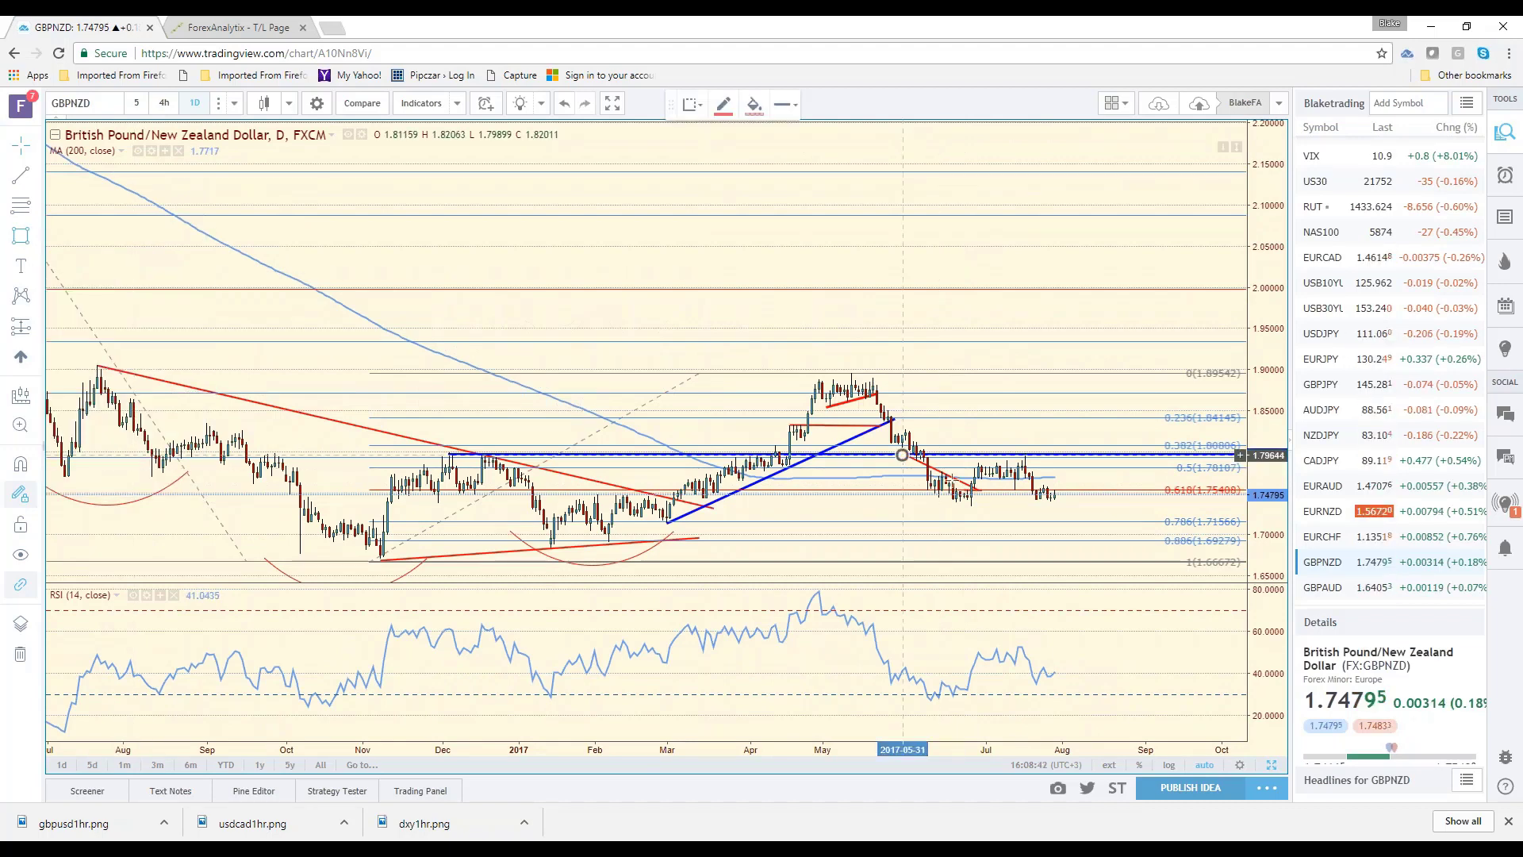
{"action": "mouse_move", "coordinate": [902, 455]}
{"action": "left_mouse_down"}
{"action": "mouse_move", "coordinate": [1086, 501]}
{"action": "mouse_move", "coordinate": [1073, 505]}
{"action": "left_mouse_up"}
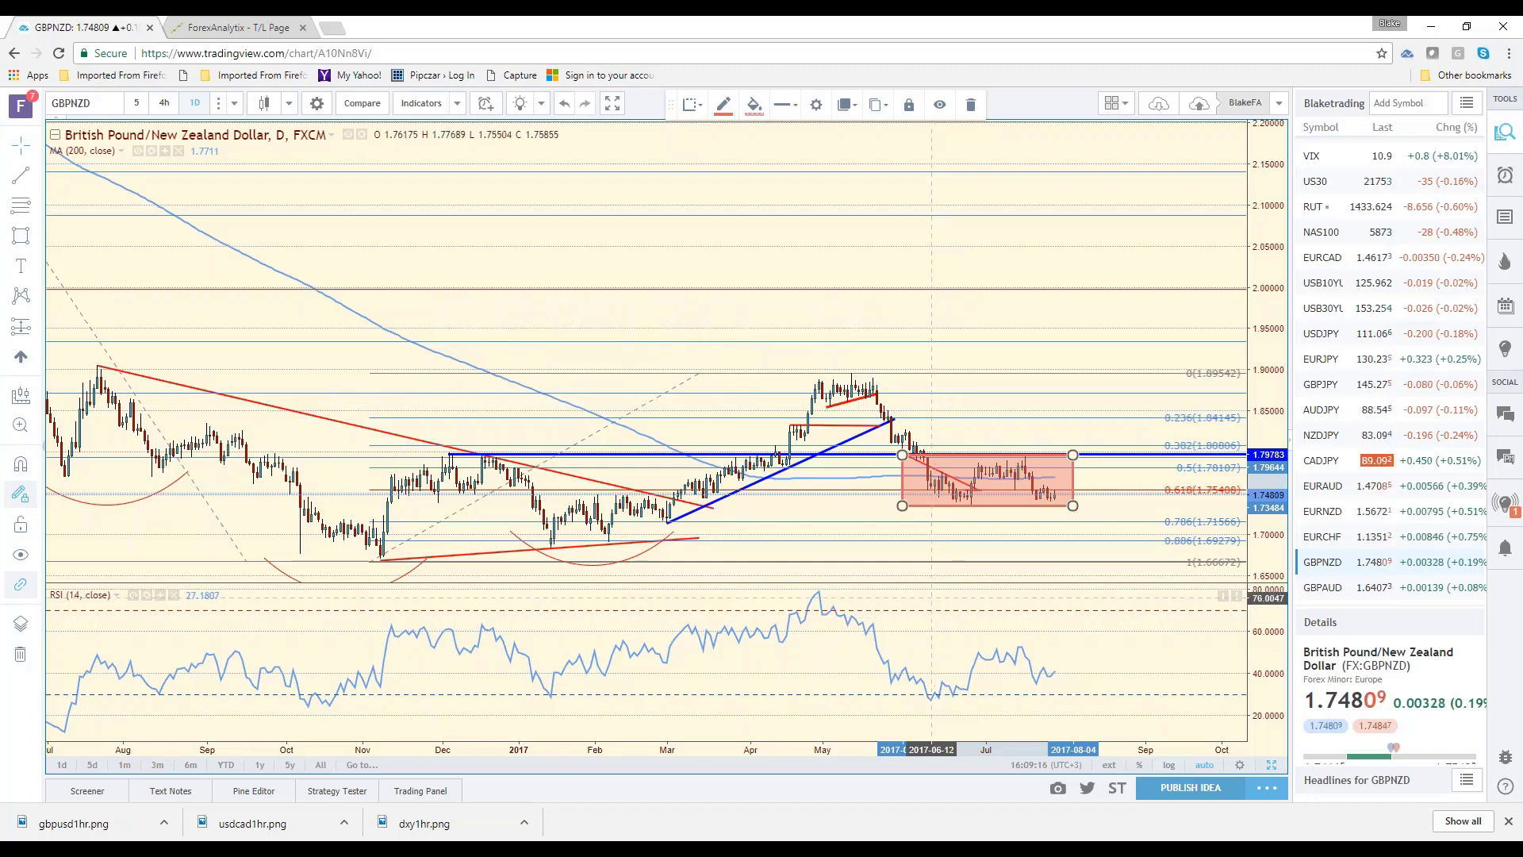
{"action": "left_click", "coordinate": [1341, 521]}
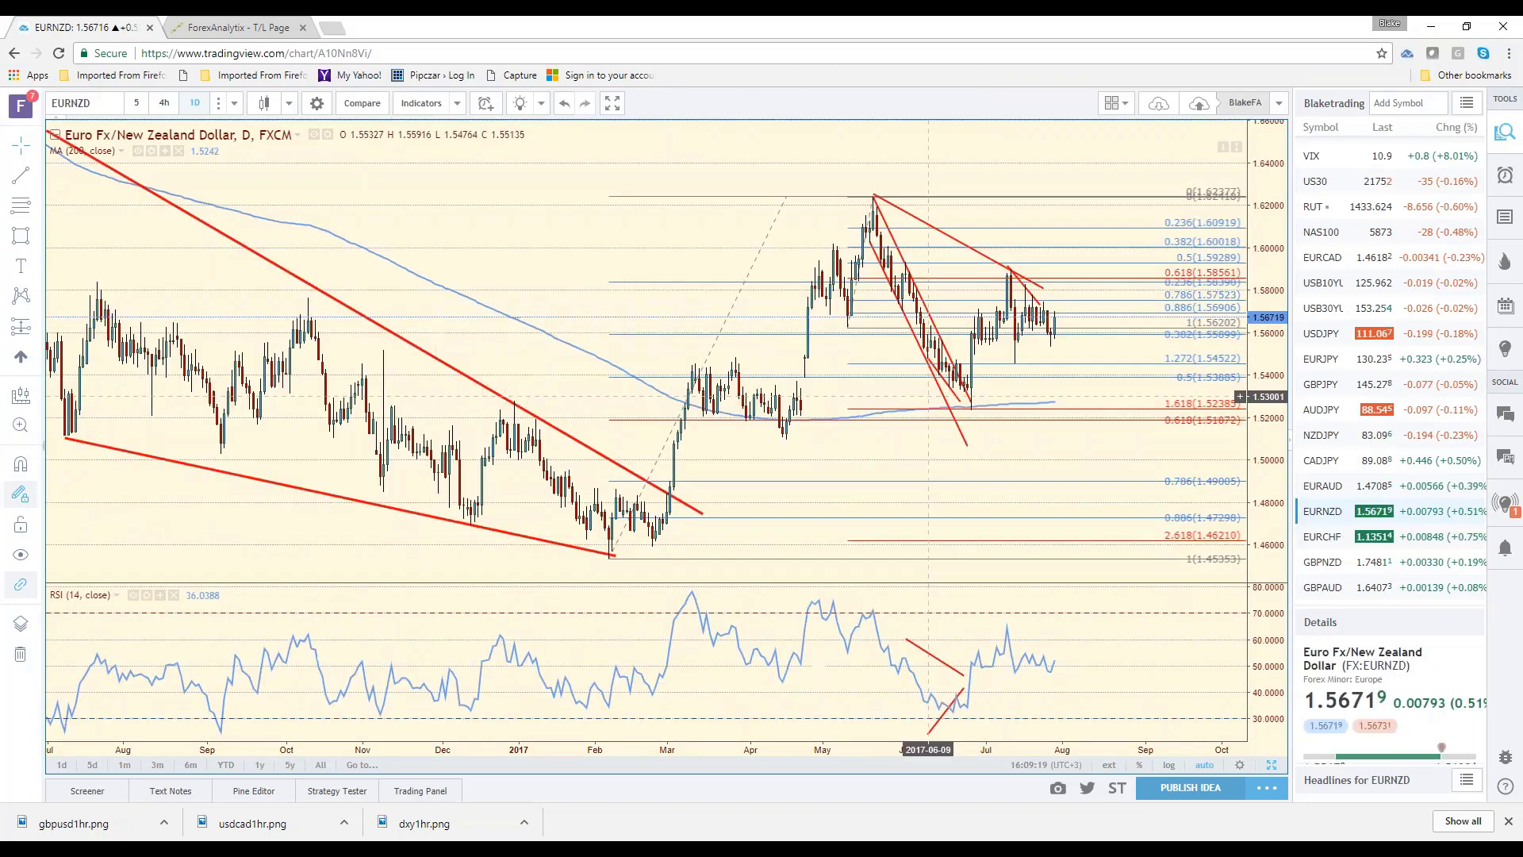
Extend EURNZD's upper red trendline rightward and delete the longer steep red line from the May high.
{"action": "left_click_drag", "start_coordinate": [1043, 288], "coordinate": [1072, 303]}
{"action": "left_click", "coordinate": [1084, 436]}
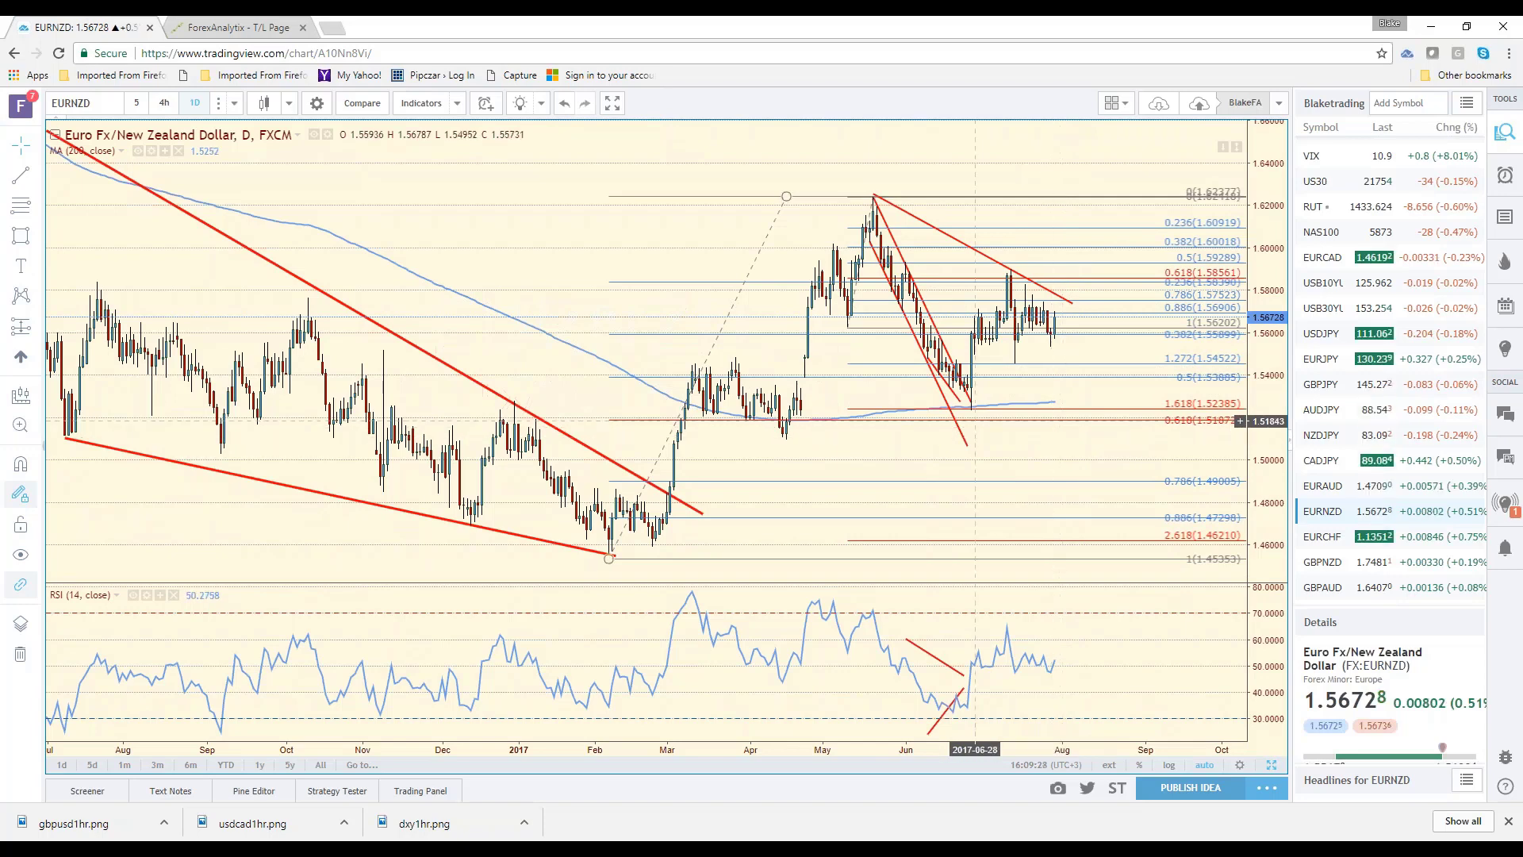
{"action": "left_click", "coordinate": [955, 397]}
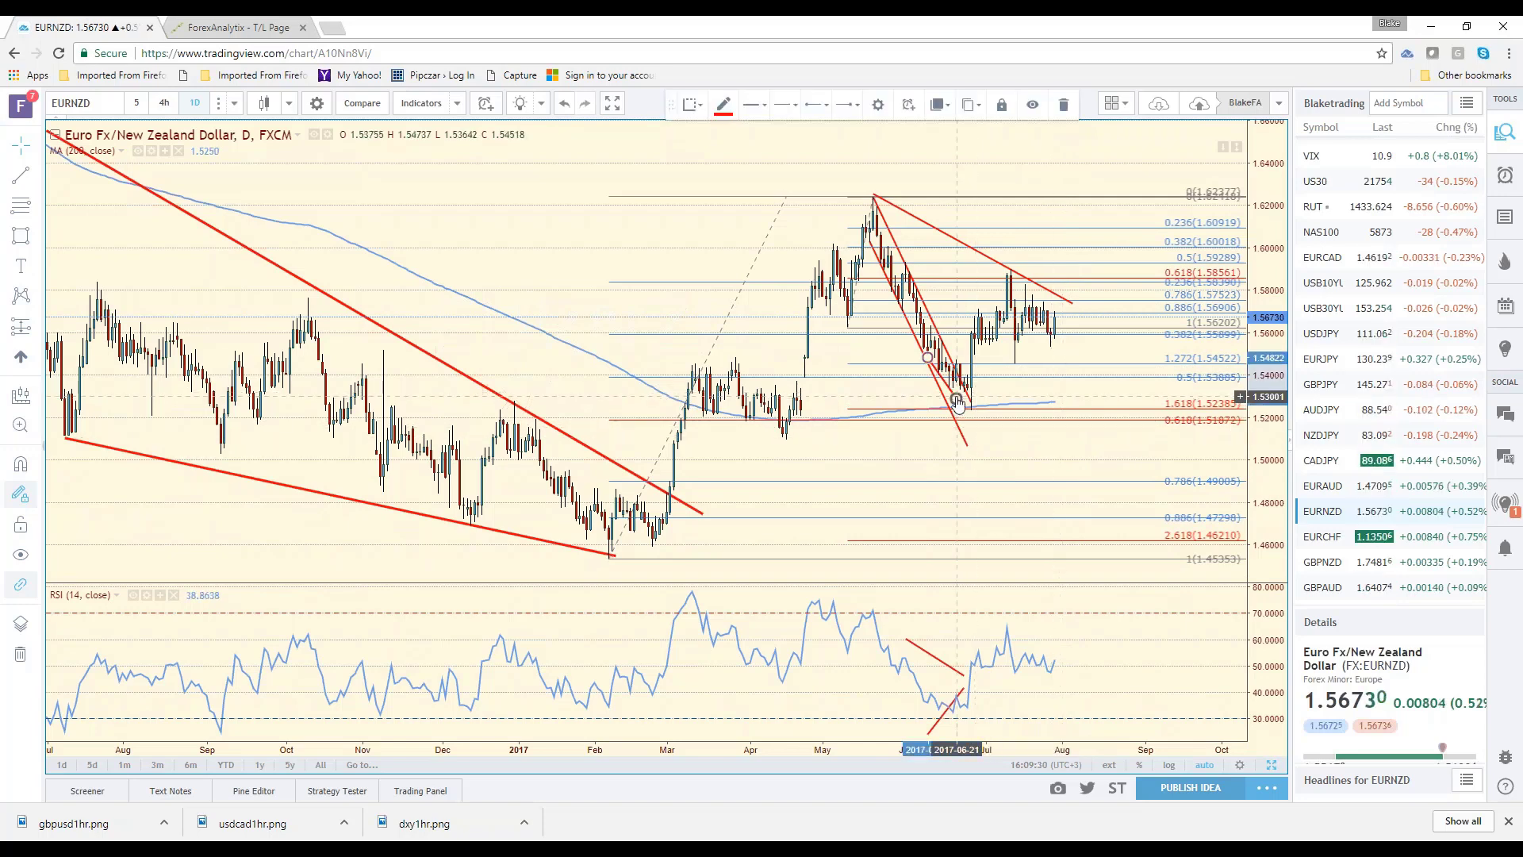
{"action": "left_click", "coordinate": [957, 403]}
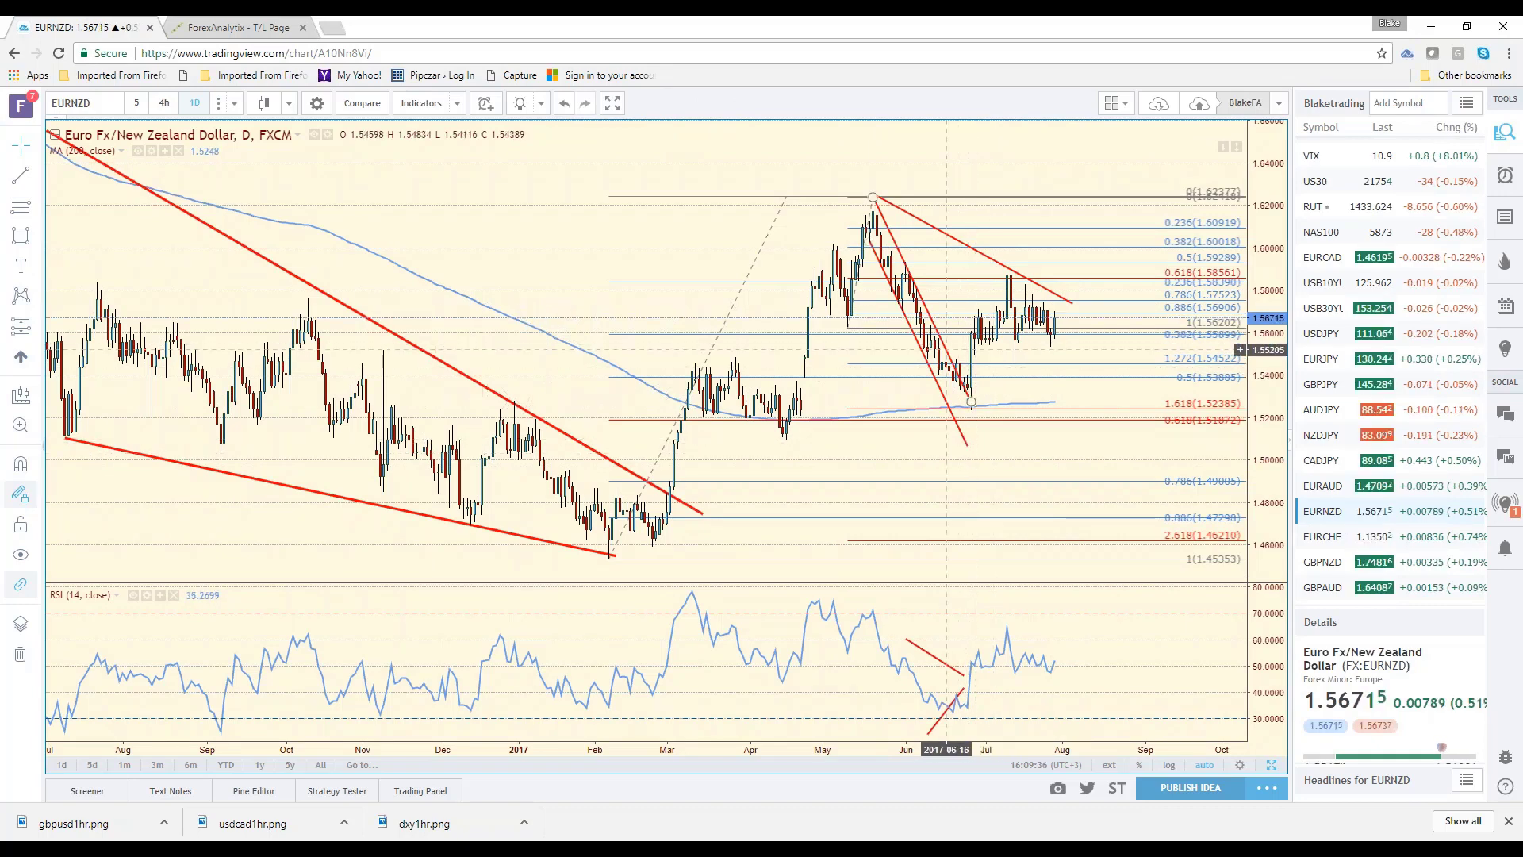
{"action": "left_click", "coordinate": [947, 350]}
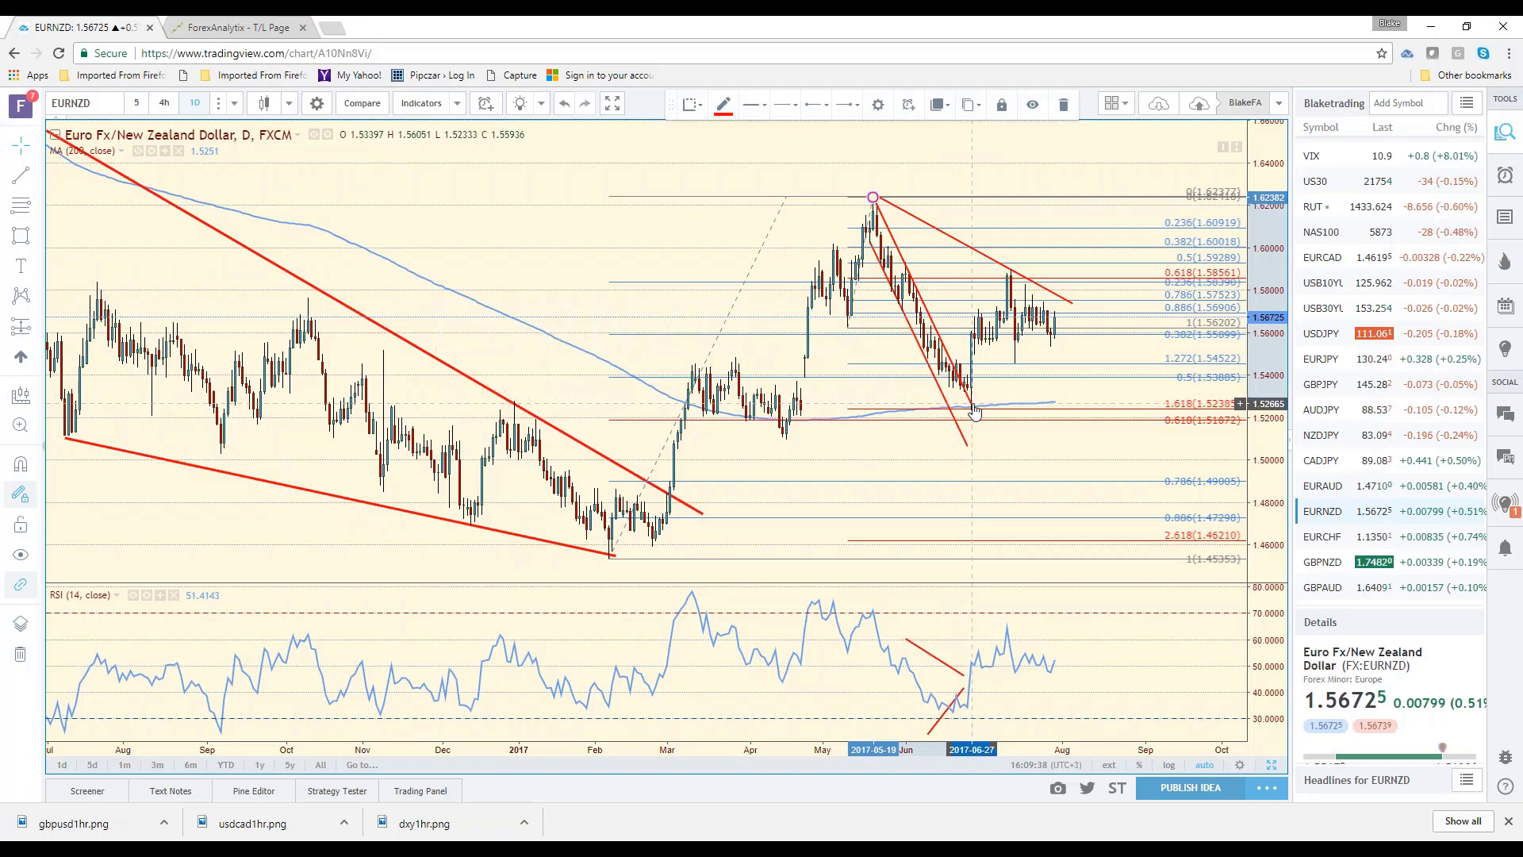
{"action": "left_click", "coordinate": [943, 395]}
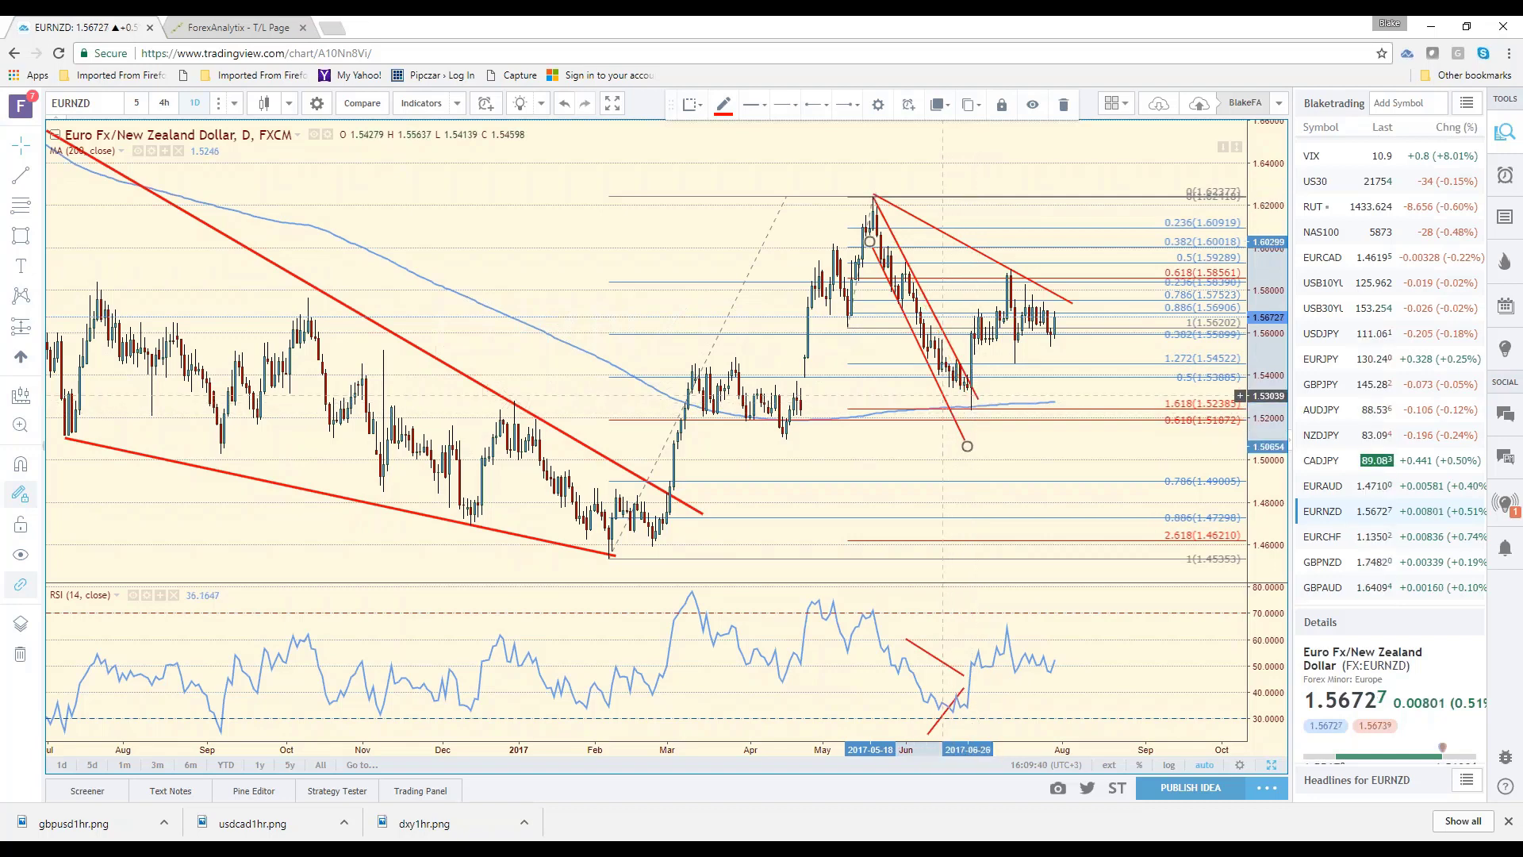
{"action": "key", "text": "Delete"}
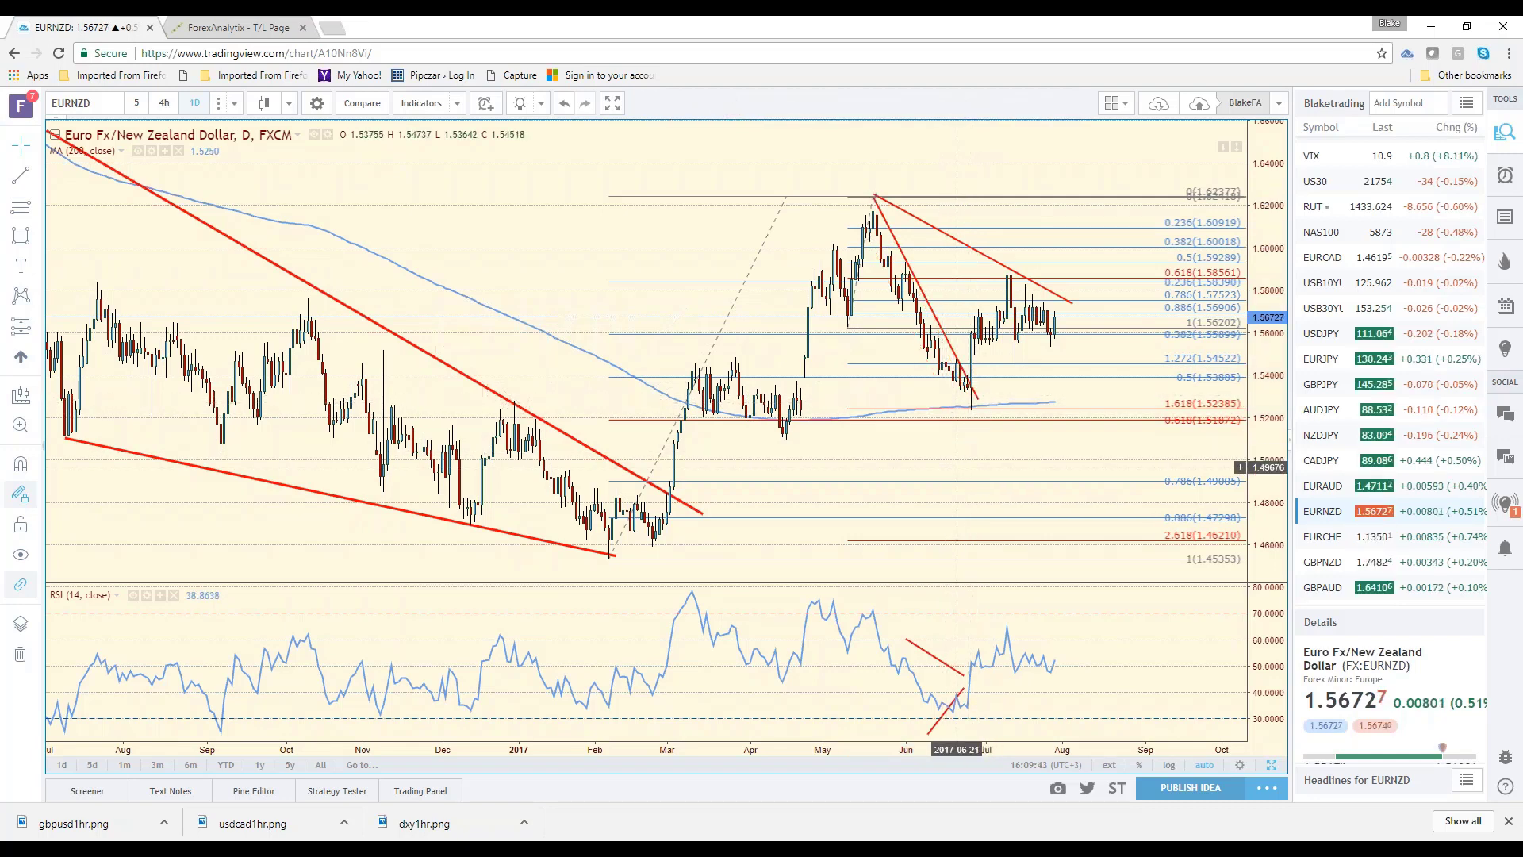
Scroll through ForexAnalytix's Active Tickers, close the downloads bar, and return to the EURNZD chart.
{"action": "key", "text": "ctrl+Tab"}
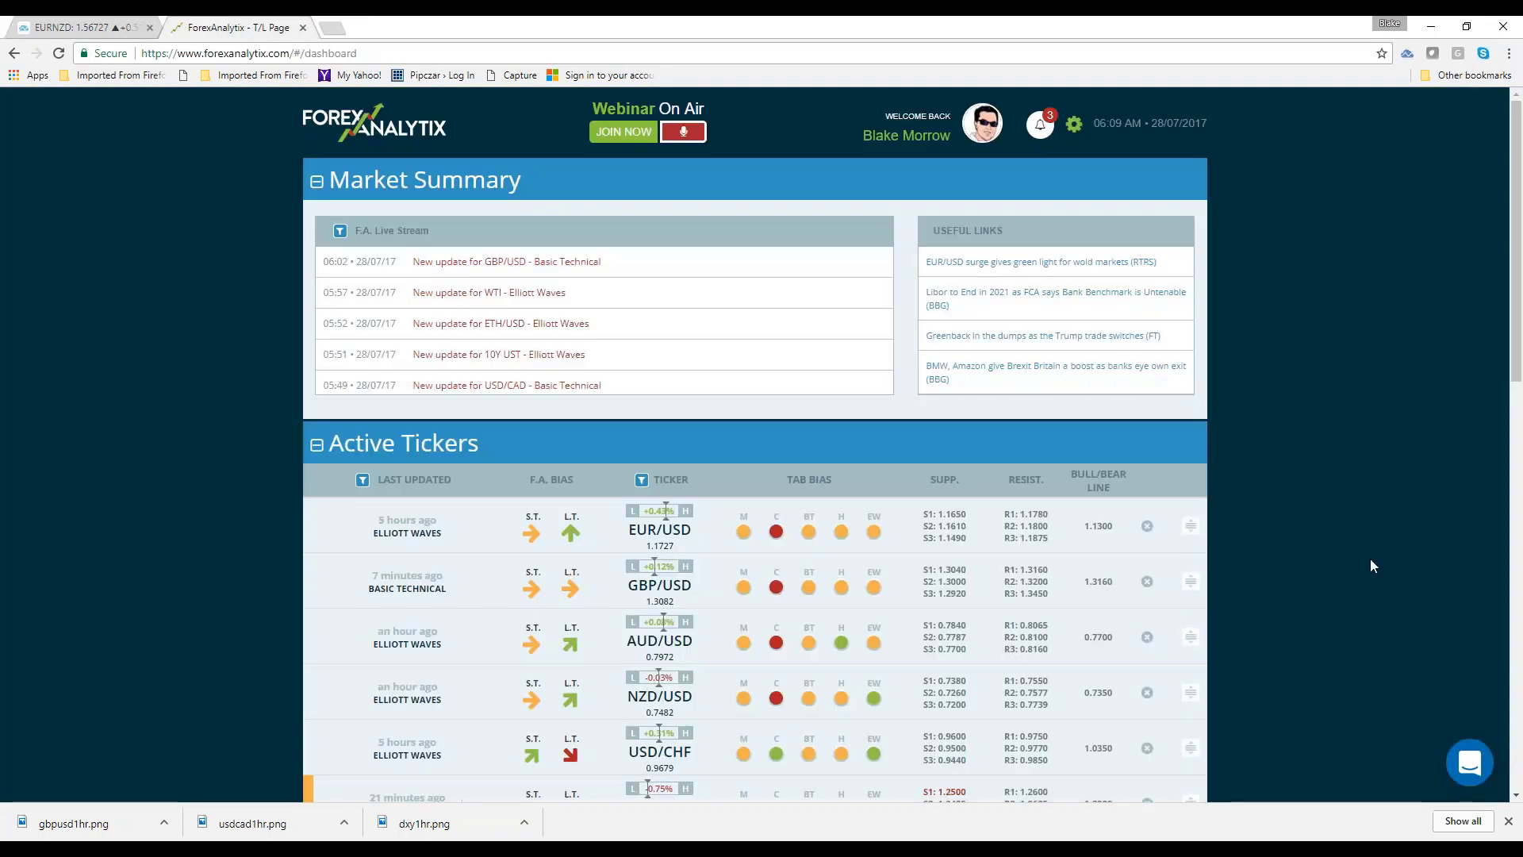
{"action": "scroll", "coordinate": [894, 495], "scroll_direction": "down", "scroll_amount": 5}
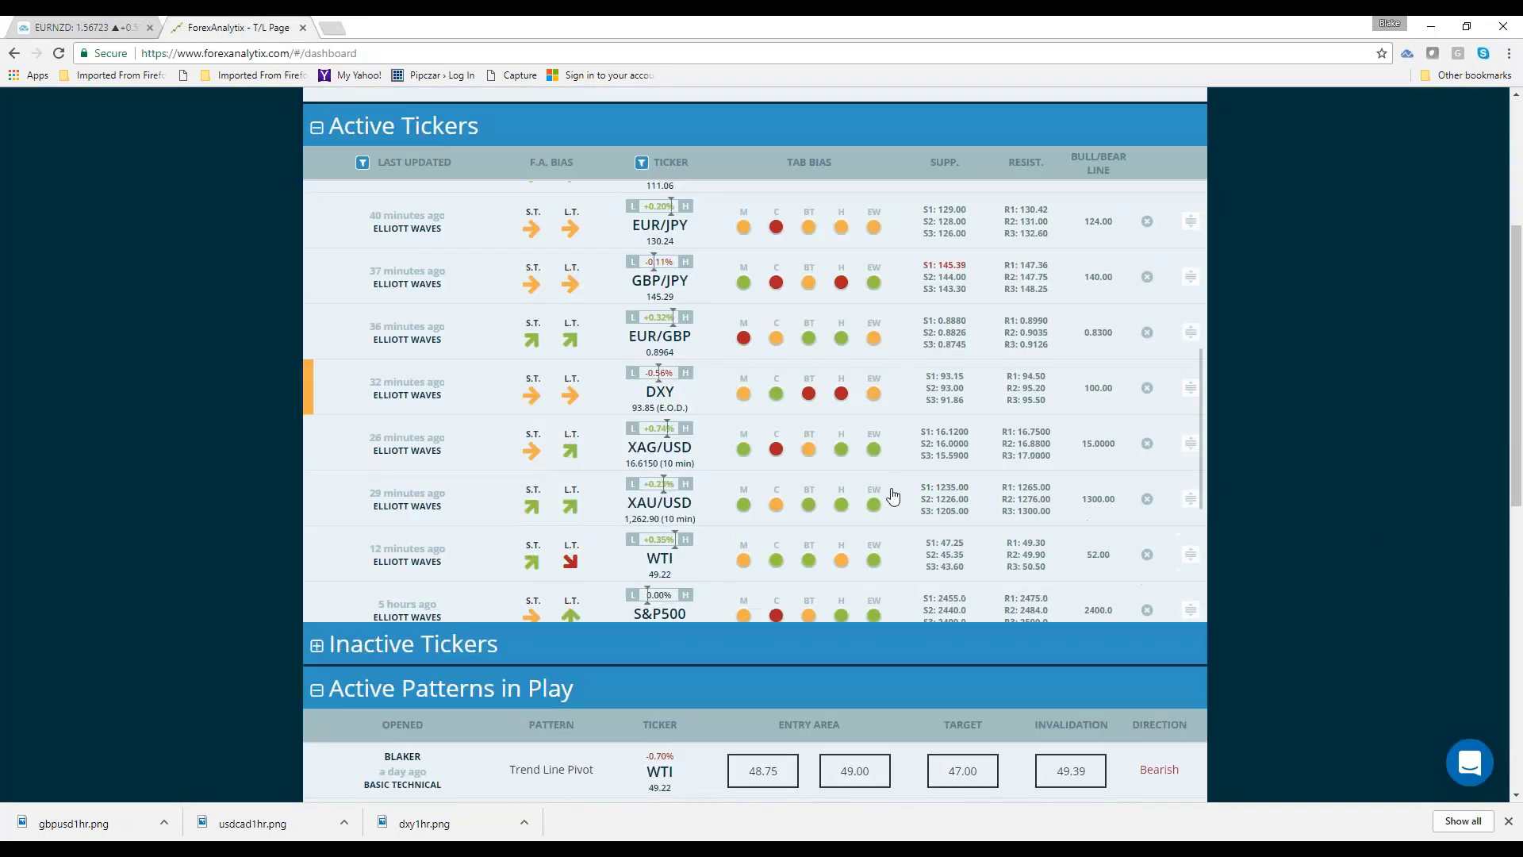
{"action": "scroll", "coordinate": [894, 495], "scroll_direction": "up", "scroll_amount": 6}
{"action": "scroll", "coordinate": [1218, 480], "scroll_direction": "up", "scroll_amount": 1}
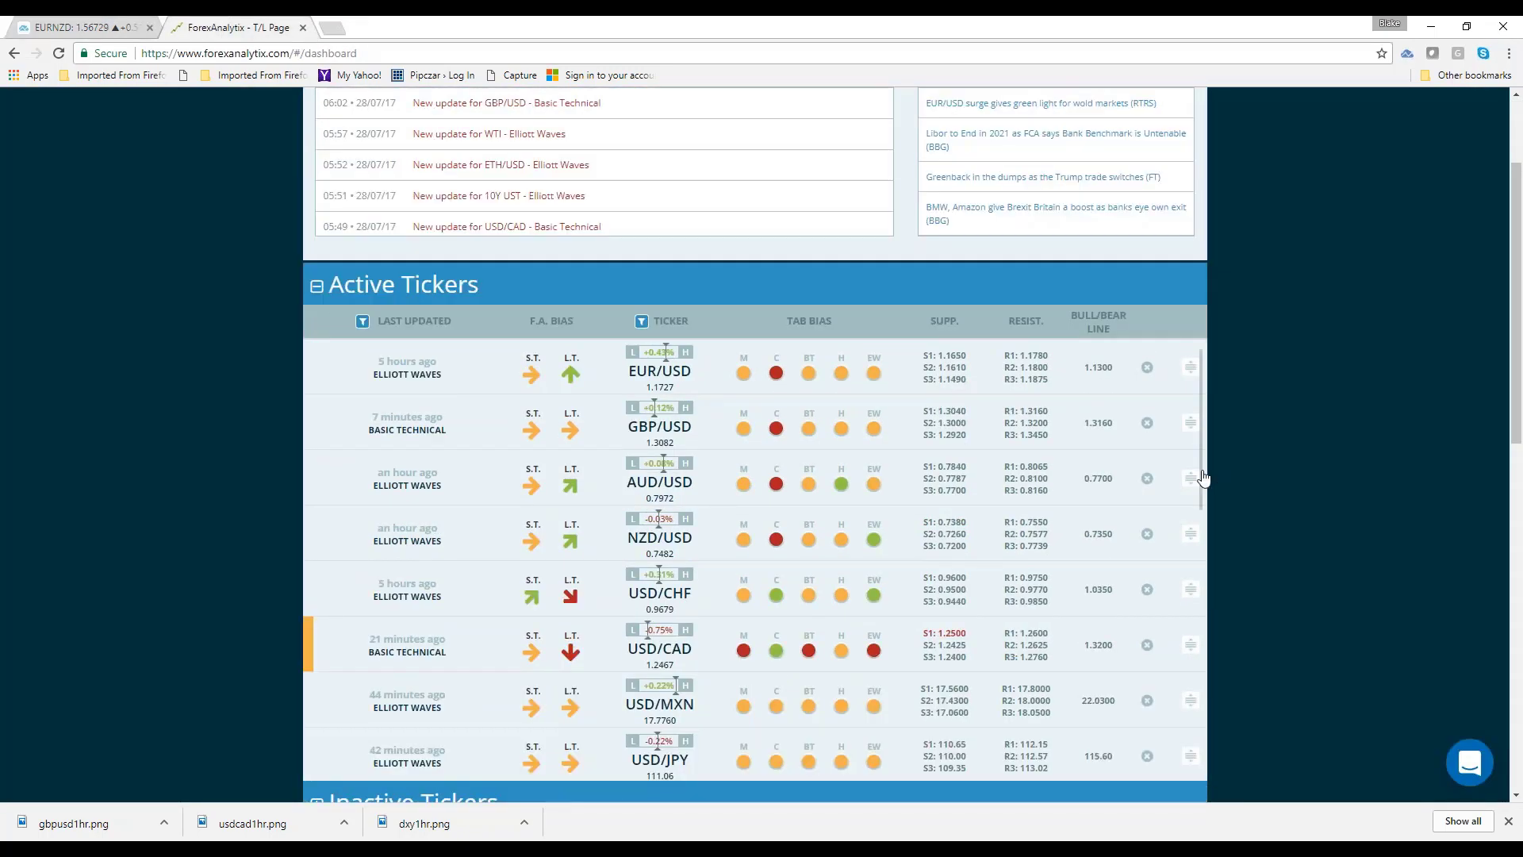
{"action": "left_click", "coordinate": [1509, 821]}
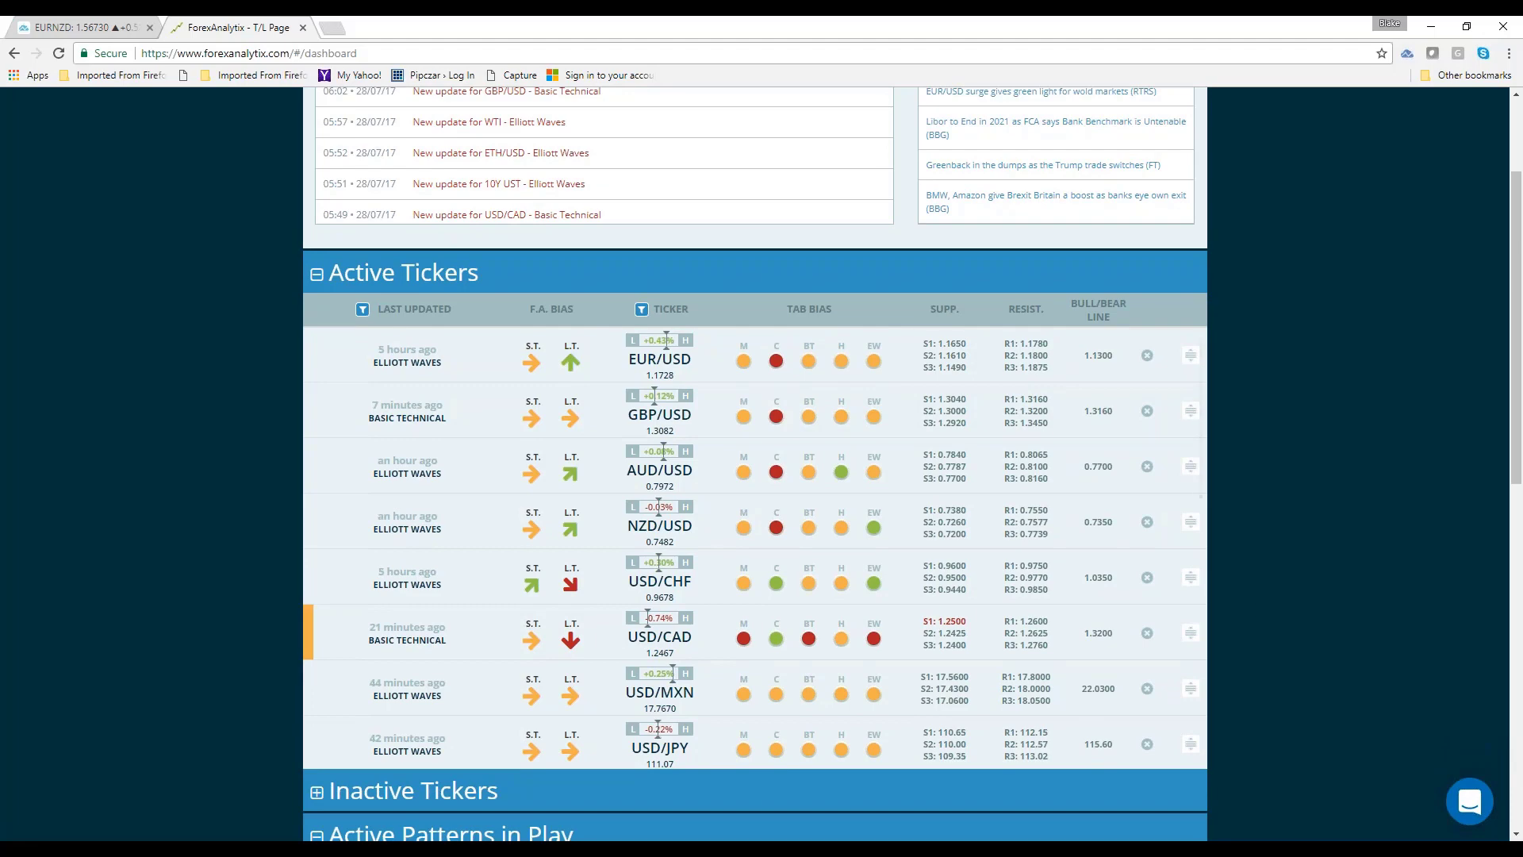
{"action": "left_click", "coordinate": [94, 29]}
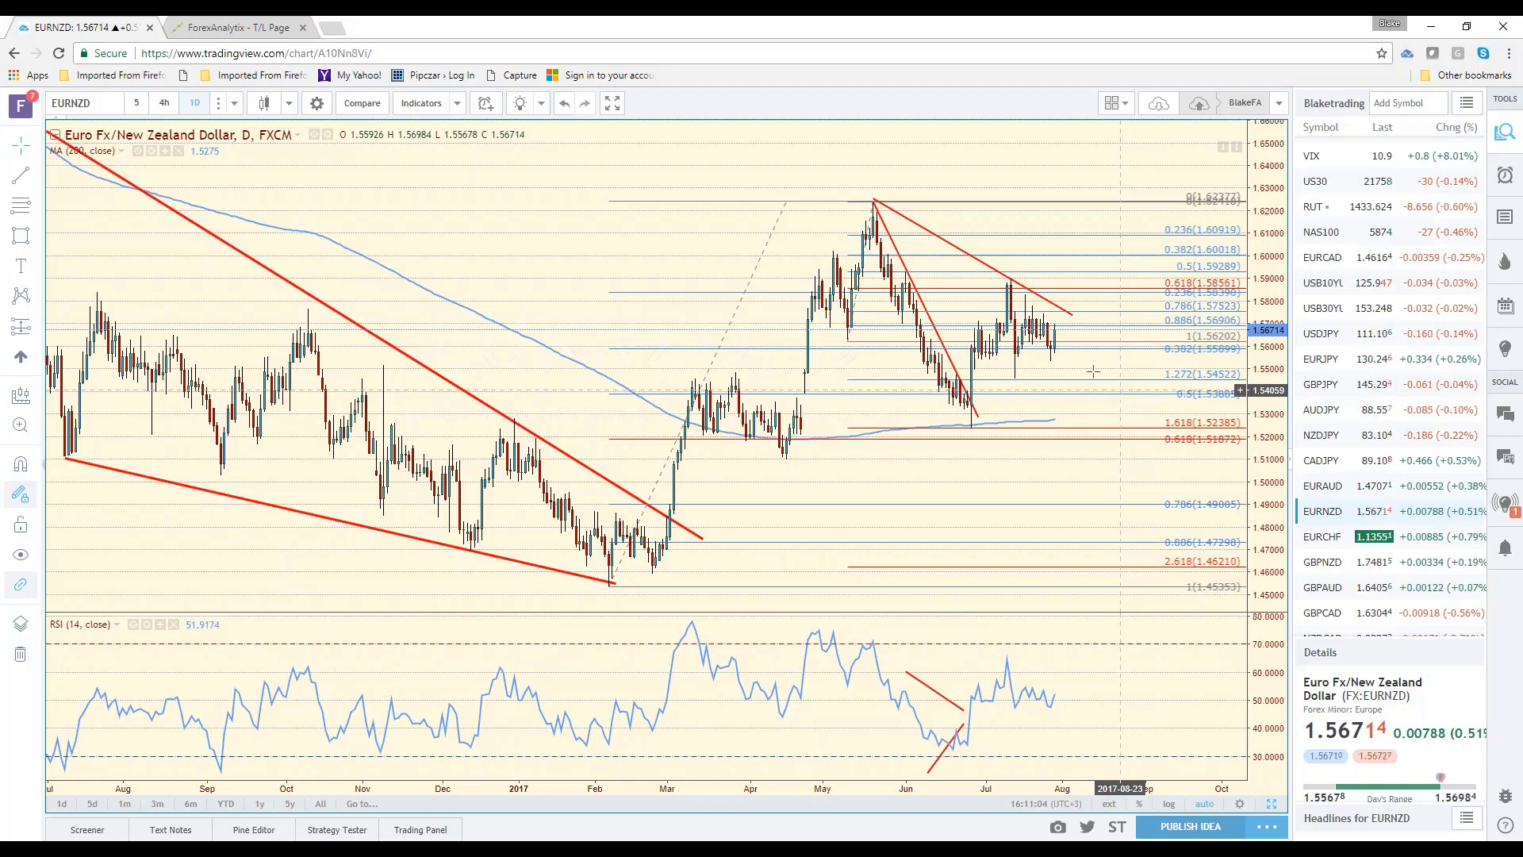
Switch the browser to the ForexAnalytix dashboard's Active Tickers table.
{"action": "left_click", "coordinate": [237, 29]}
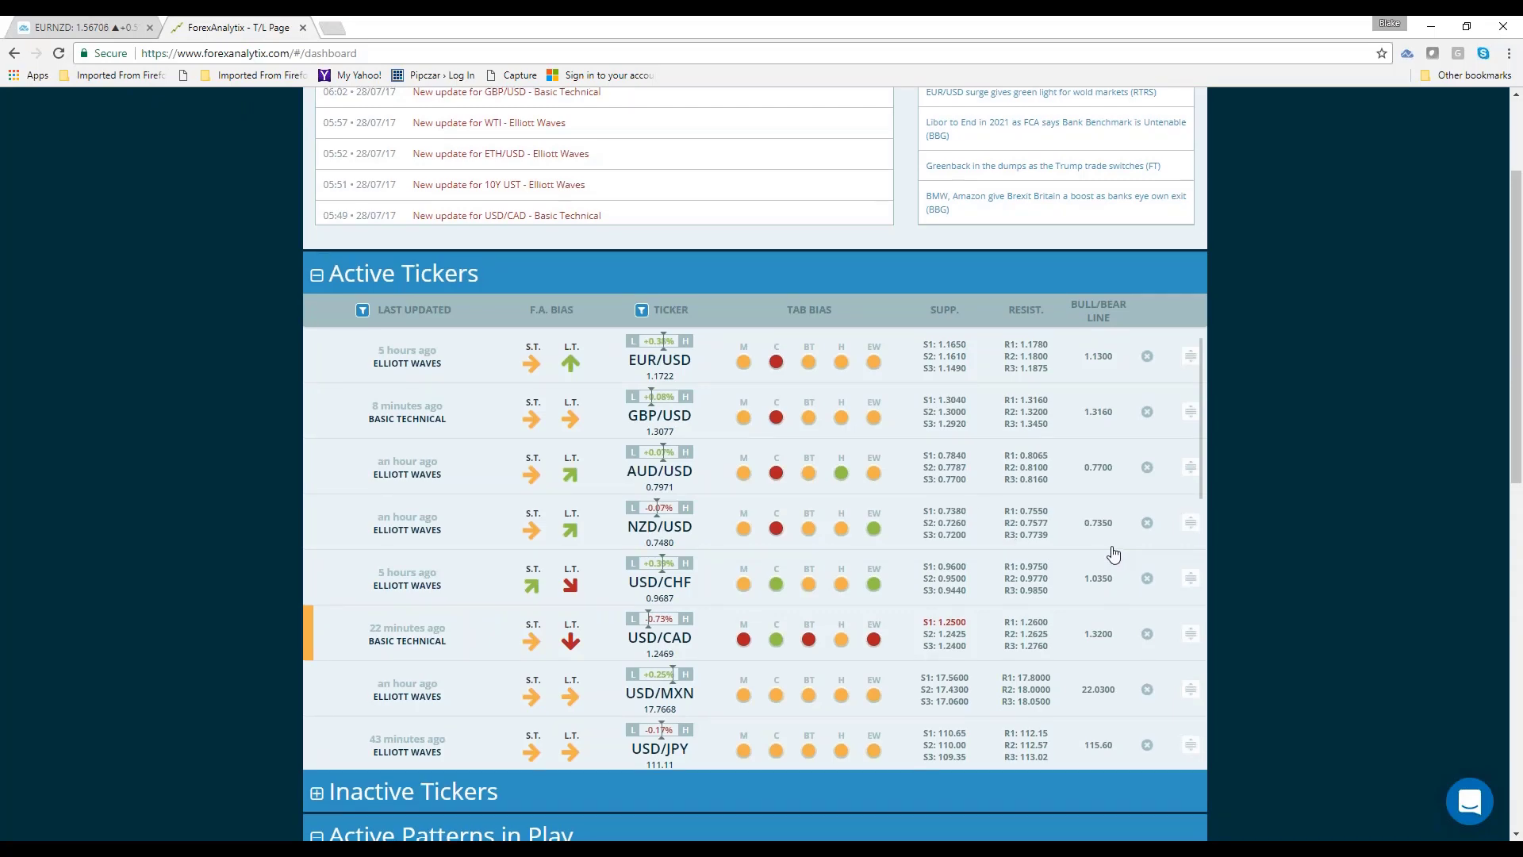
Leave the ForexAnalytix dashboard and go back to the TradingView EURNZD daily chart.
{"action": "scroll", "coordinate": [1114, 554], "scroll_direction": "up", "scroll_amount": 3}
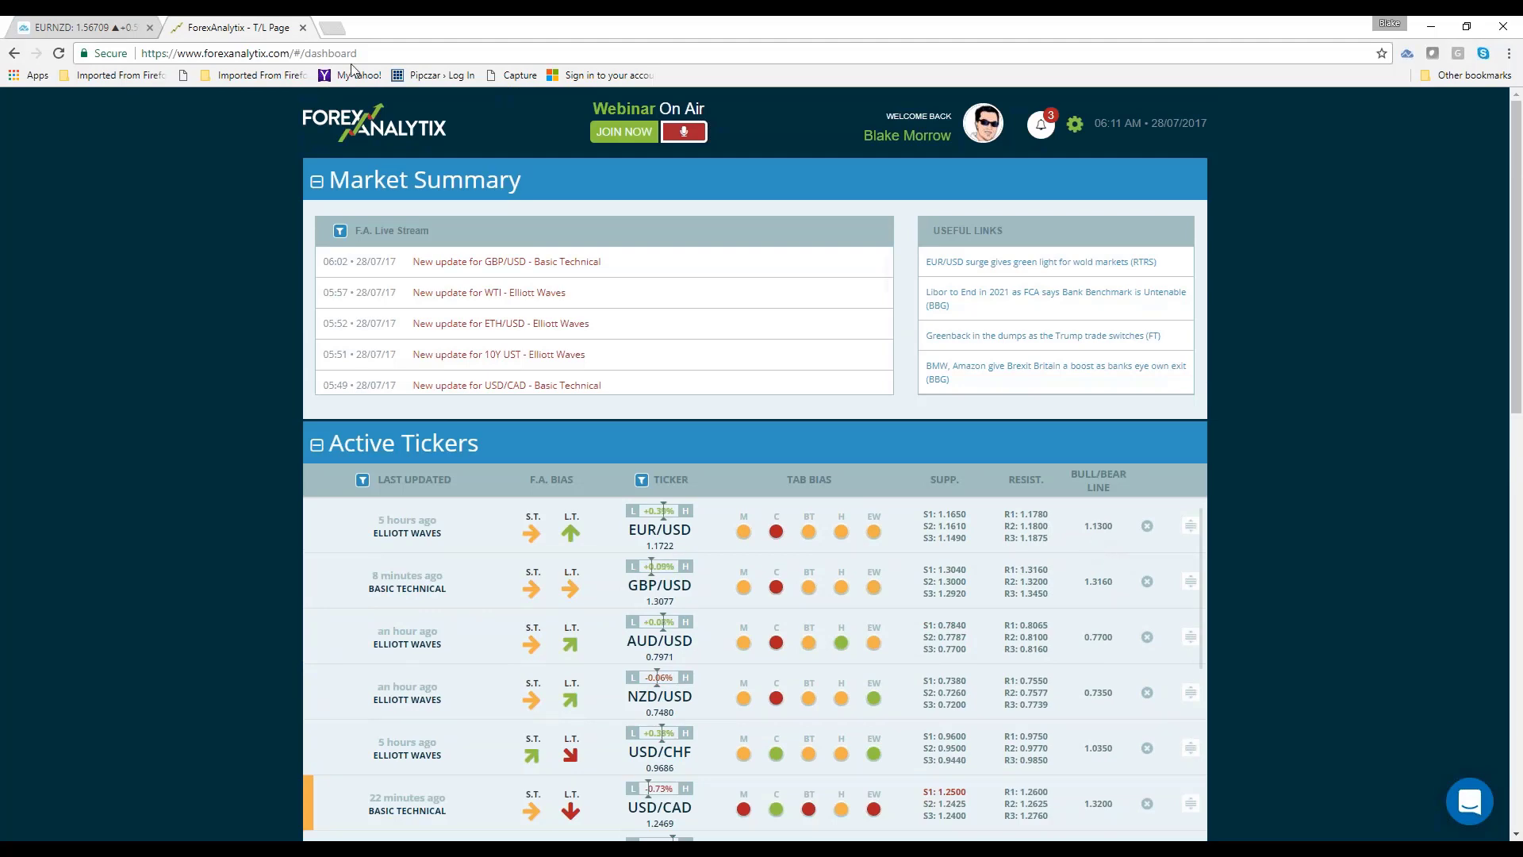
{"action": "left_click", "coordinate": [75, 32]}
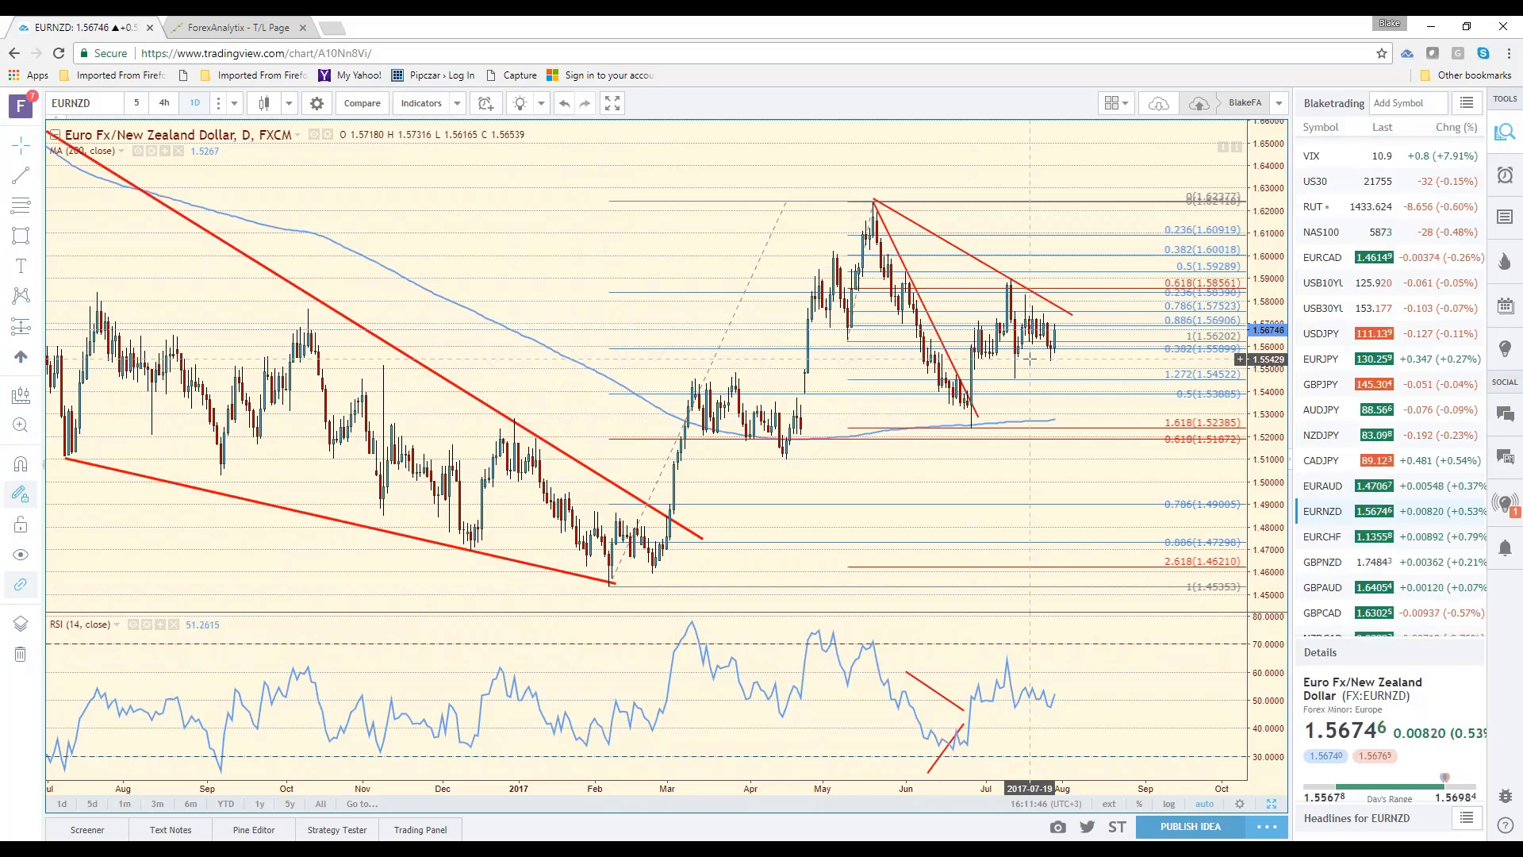
Load USDMXN from the watchlist and show it on 5-minute bars.
{"action": "scroll", "coordinate": [1341, 449], "scroll_direction": "up", "scroll_amount": 3}
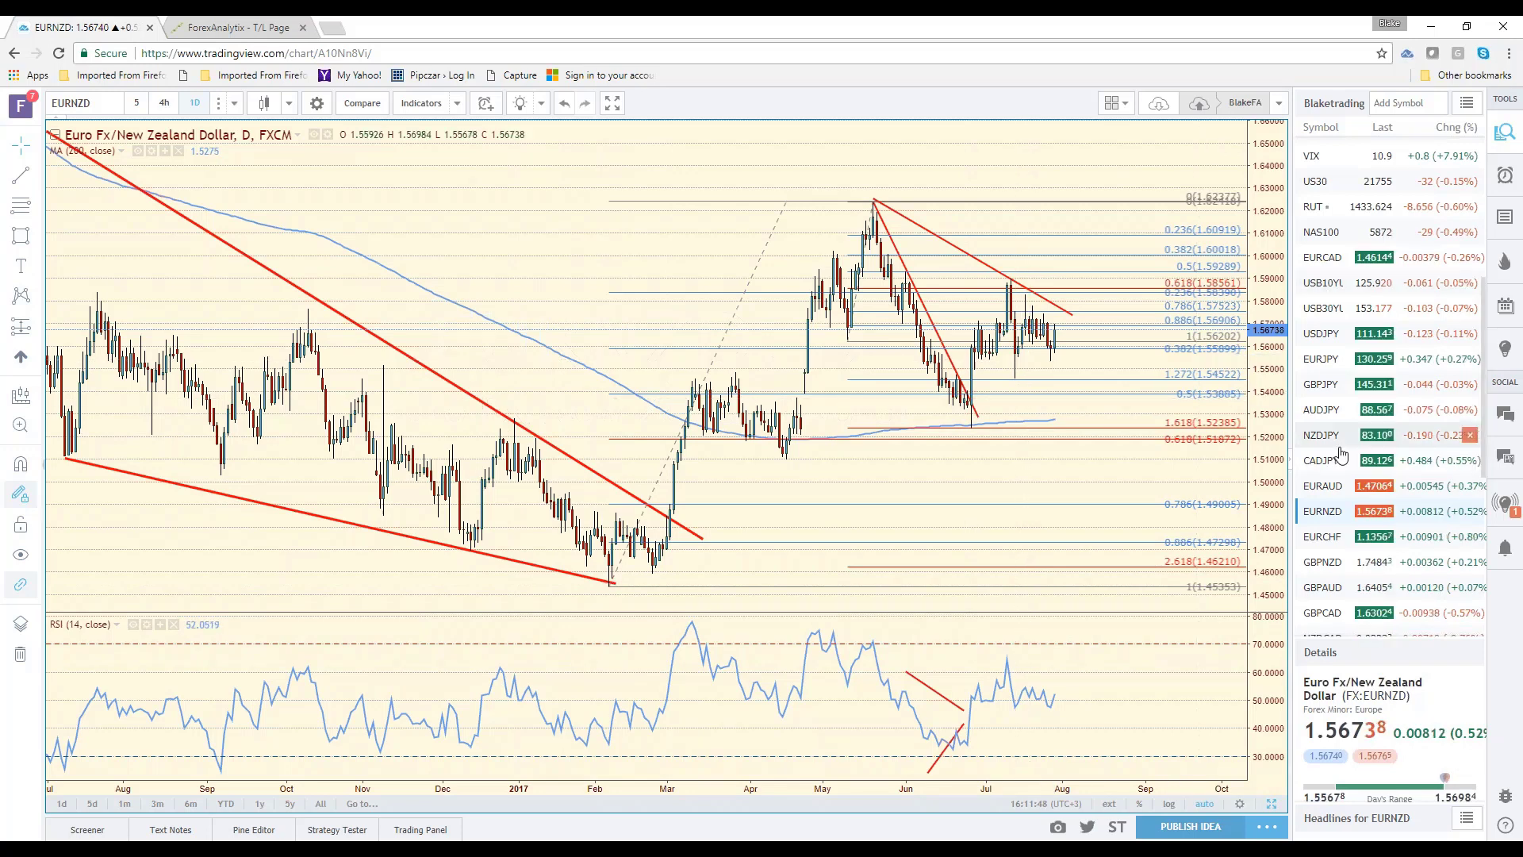
{"action": "scroll", "coordinate": [1341, 449], "scroll_direction": "up", "scroll_amount": 3}
{"action": "left_click", "coordinate": [1319, 329]}
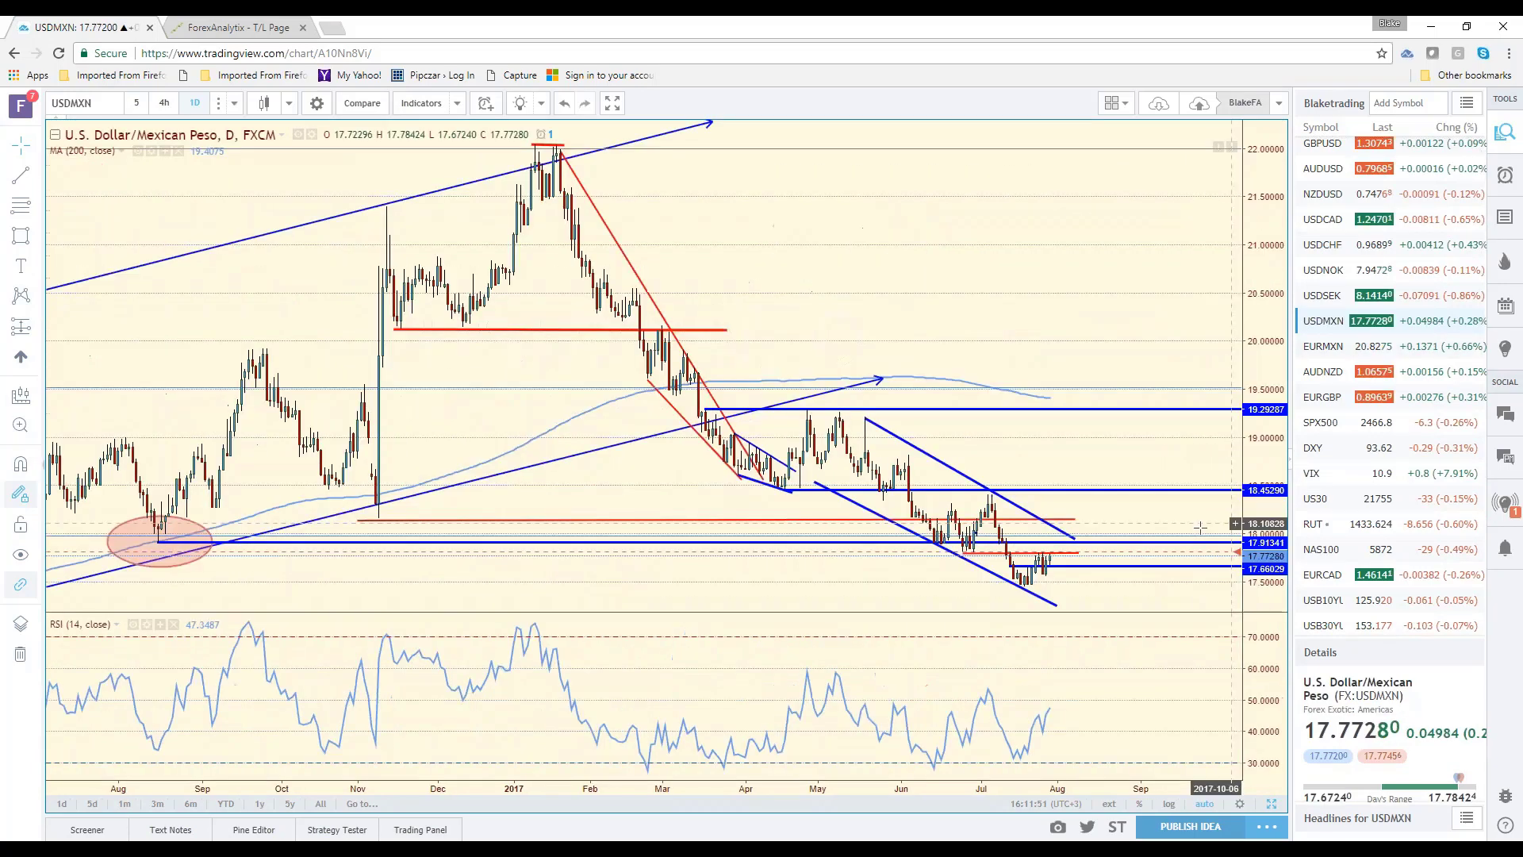
{"action": "left_click", "coordinate": [145, 111]}
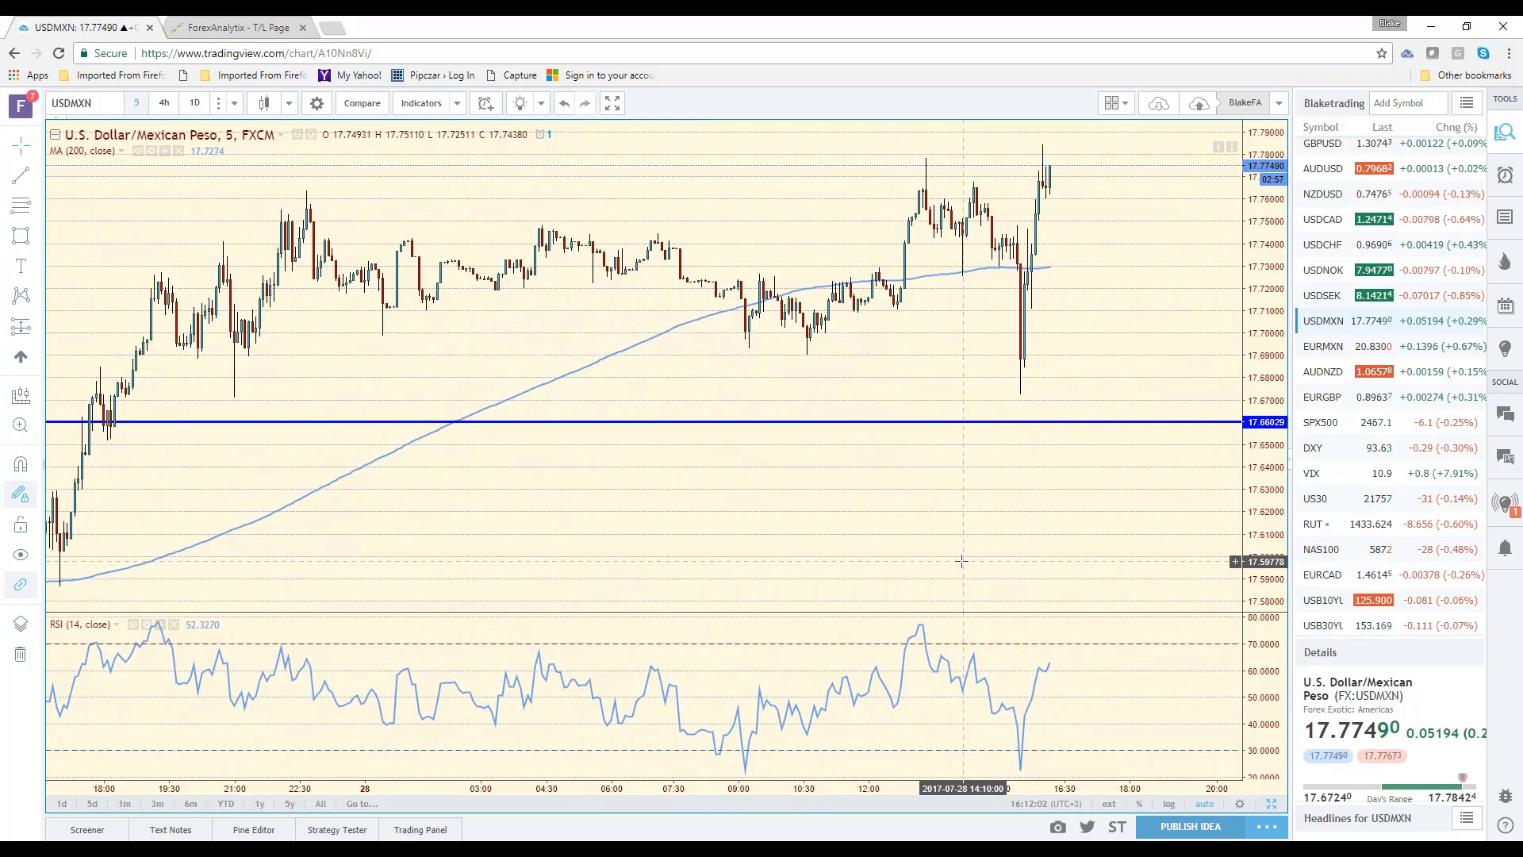
Check the USB30YUSD and USB10YUSD bond charts.
{"action": "scroll", "coordinate": [962, 561], "scroll_direction": "down", "scroll_amount": 1}
{"action": "scroll", "coordinate": [961, 561], "scroll_direction": "down", "scroll_amount": 1}
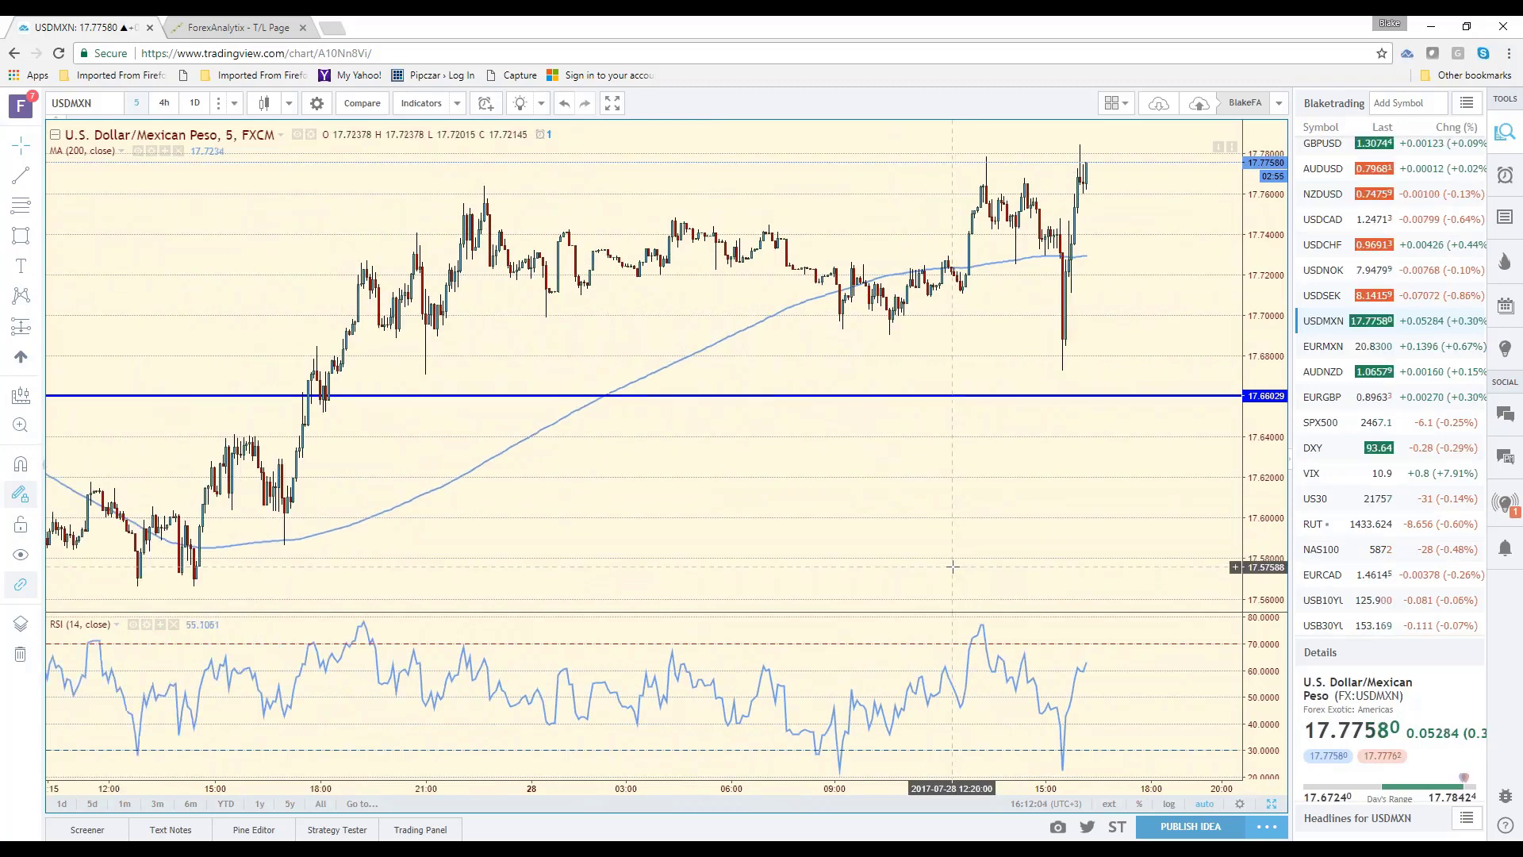
{"action": "scroll", "coordinate": [952, 566], "scroll_direction": "down", "scroll_amount": 1}
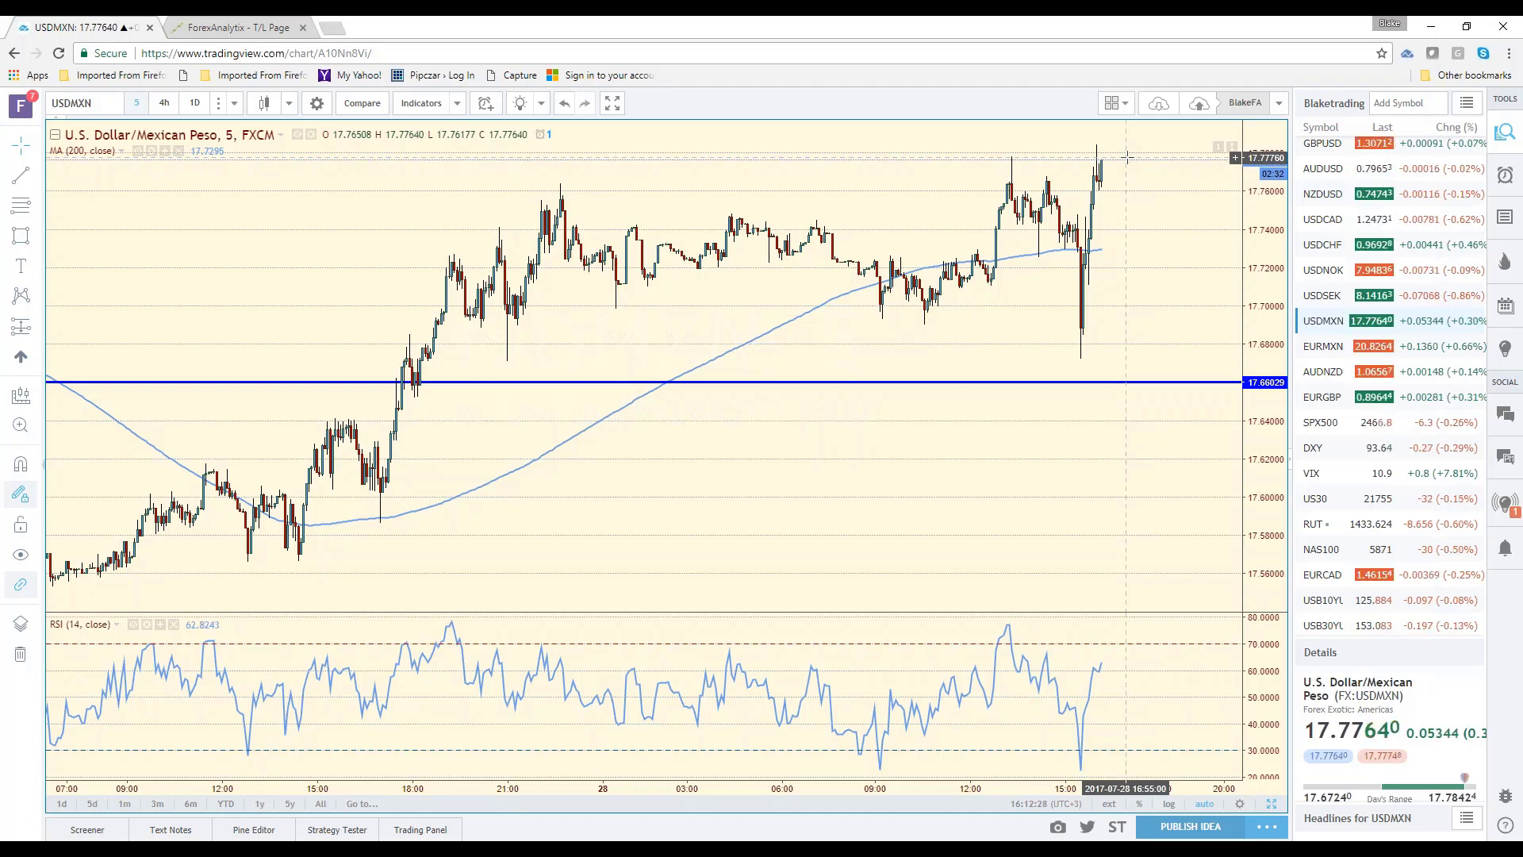
{"action": "left_click", "coordinate": [1321, 626]}
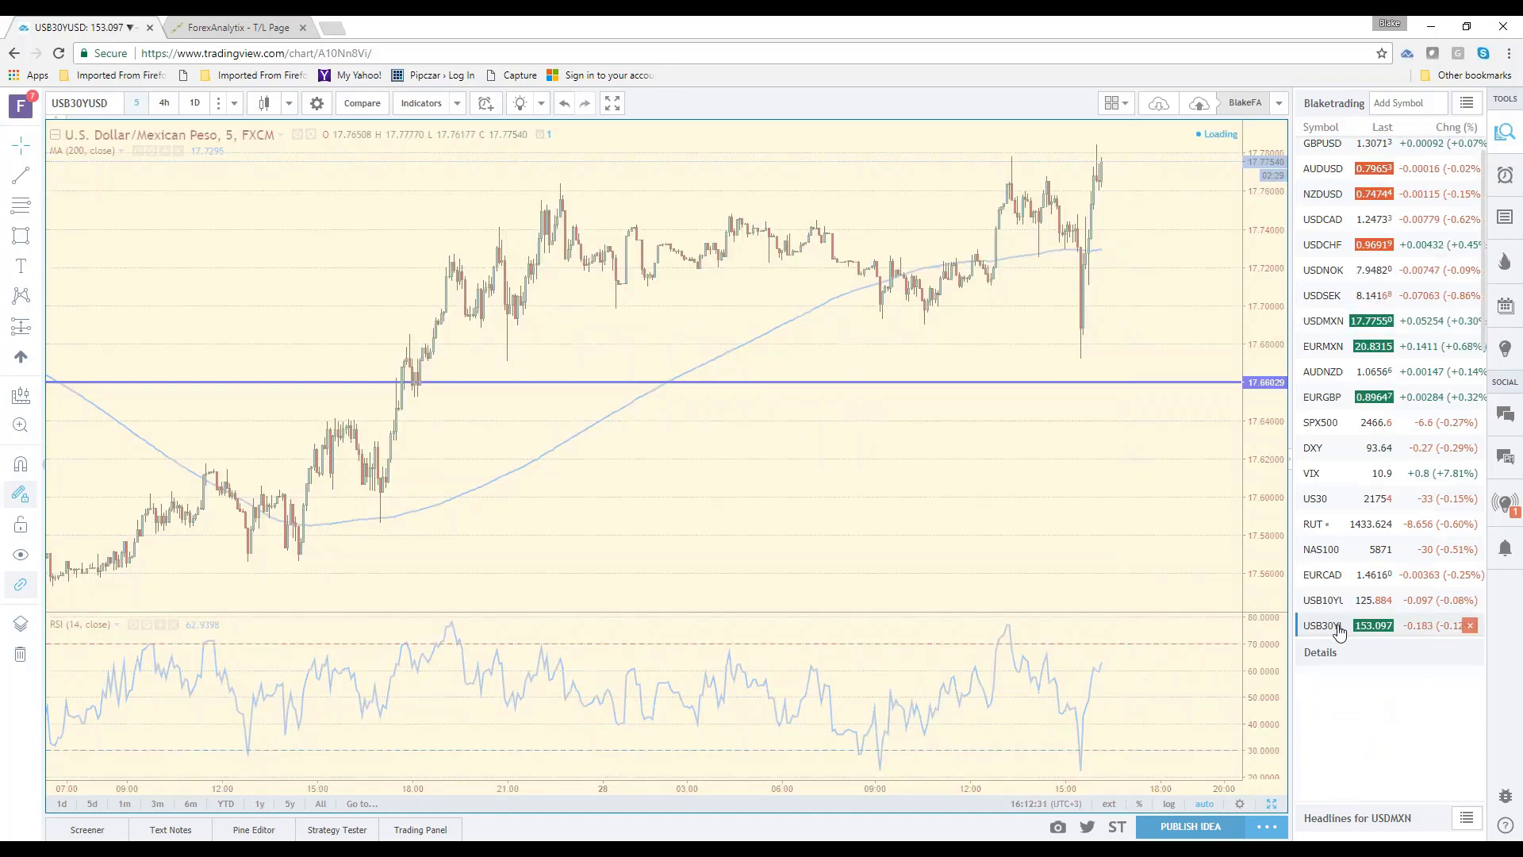
{"action": "left_click", "coordinate": [1323, 602]}
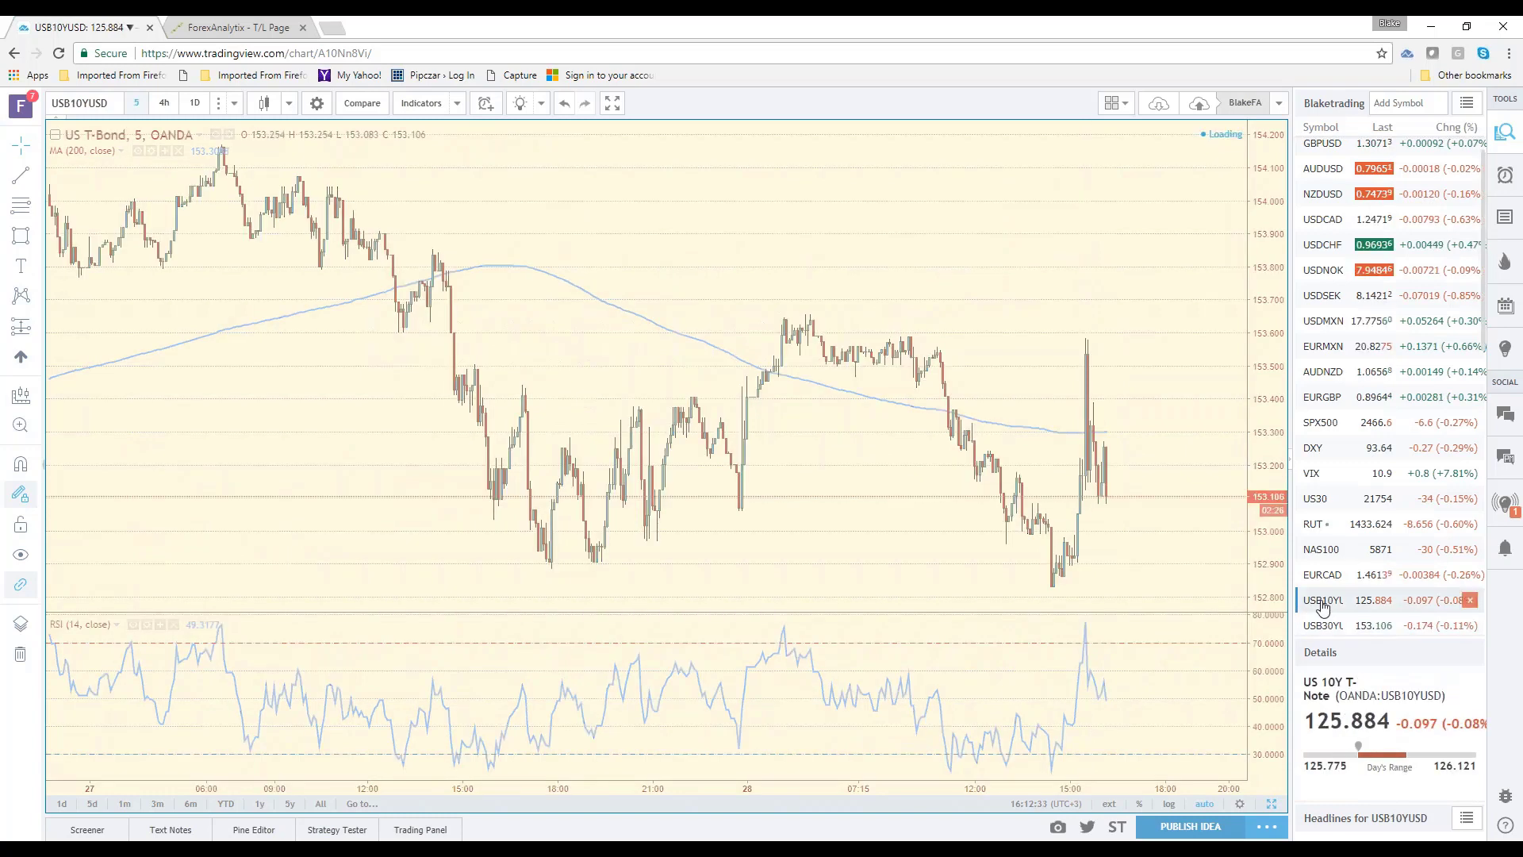
Return to USDMXN on the 4-hour timeframe, then move on to EURCAD.
{"action": "left_click", "coordinate": [1331, 330]}
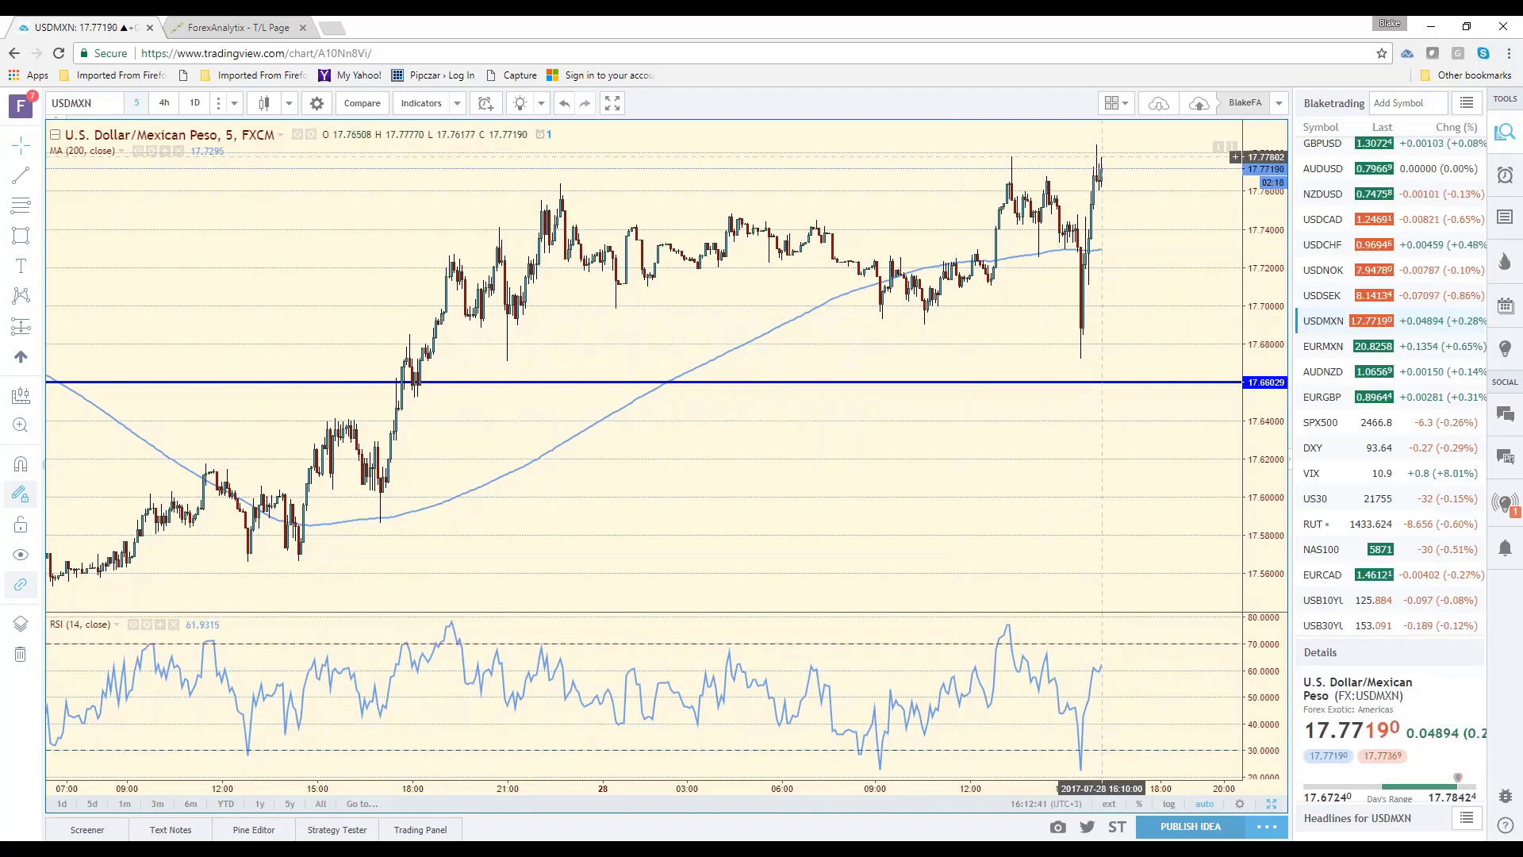
{"action": "left_click", "coordinate": [167, 104]}
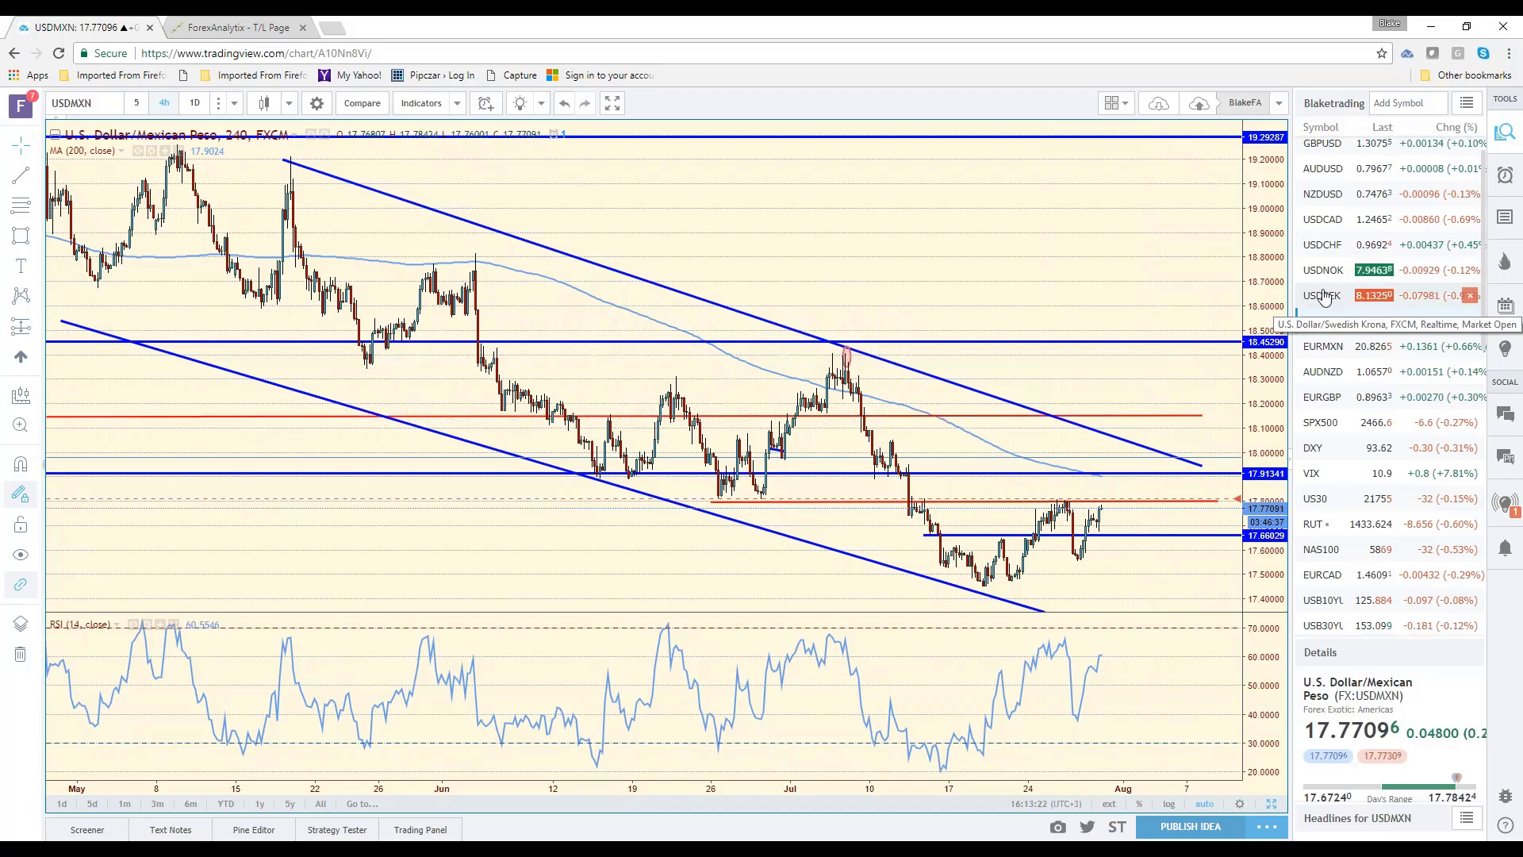
{"action": "left_click", "coordinate": [1335, 582]}
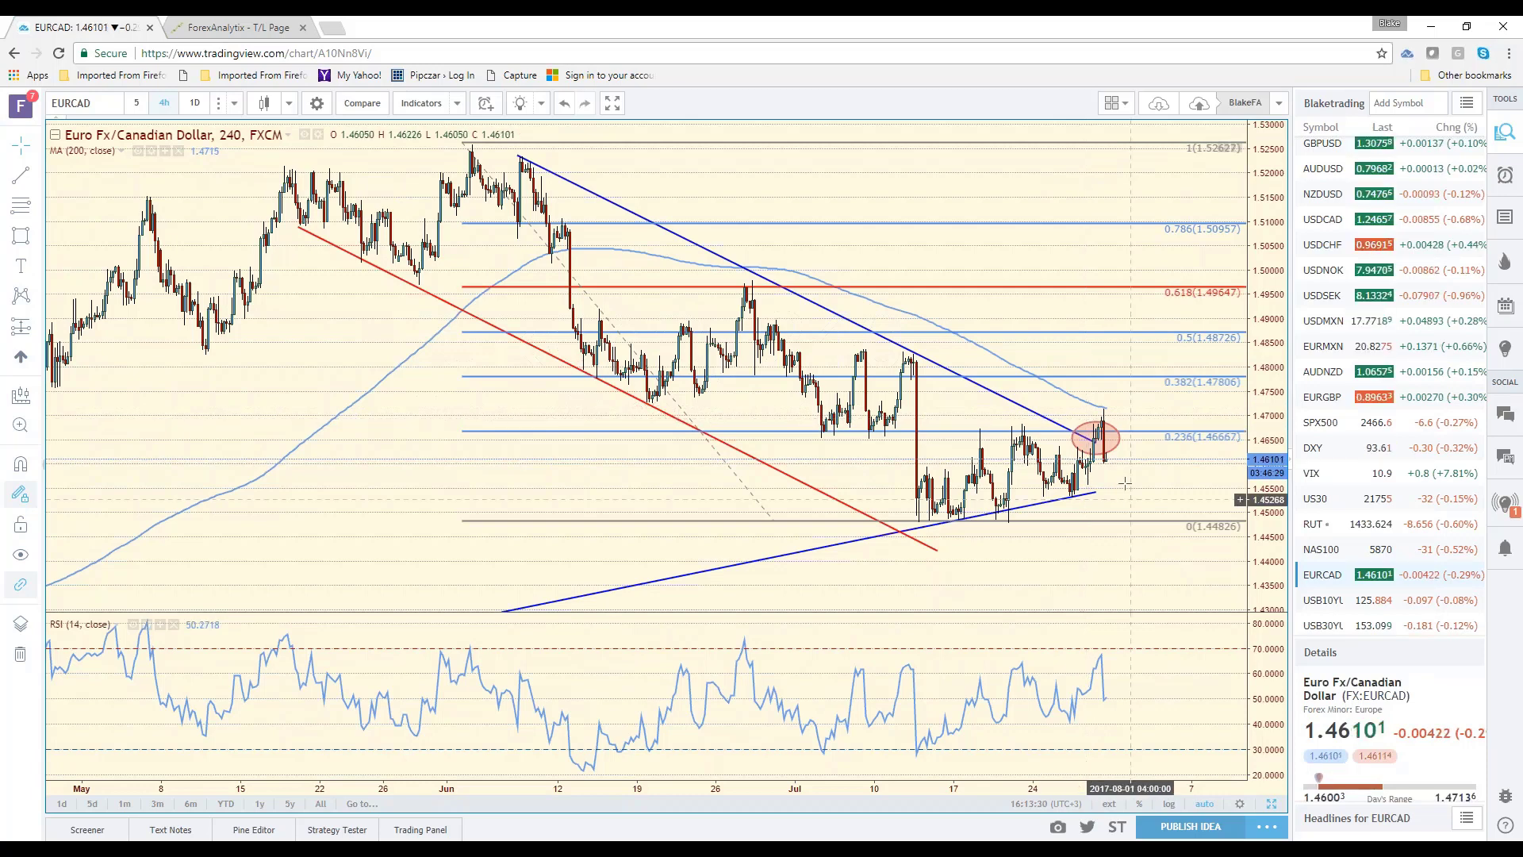
Zoom out on the EURCAD 4-hour chart, then load USDCAD from the watchlist.
{"action": "scroll", "coordinate": [1106, 461], "scroll_direction": "down", "scroll_amount": 1}
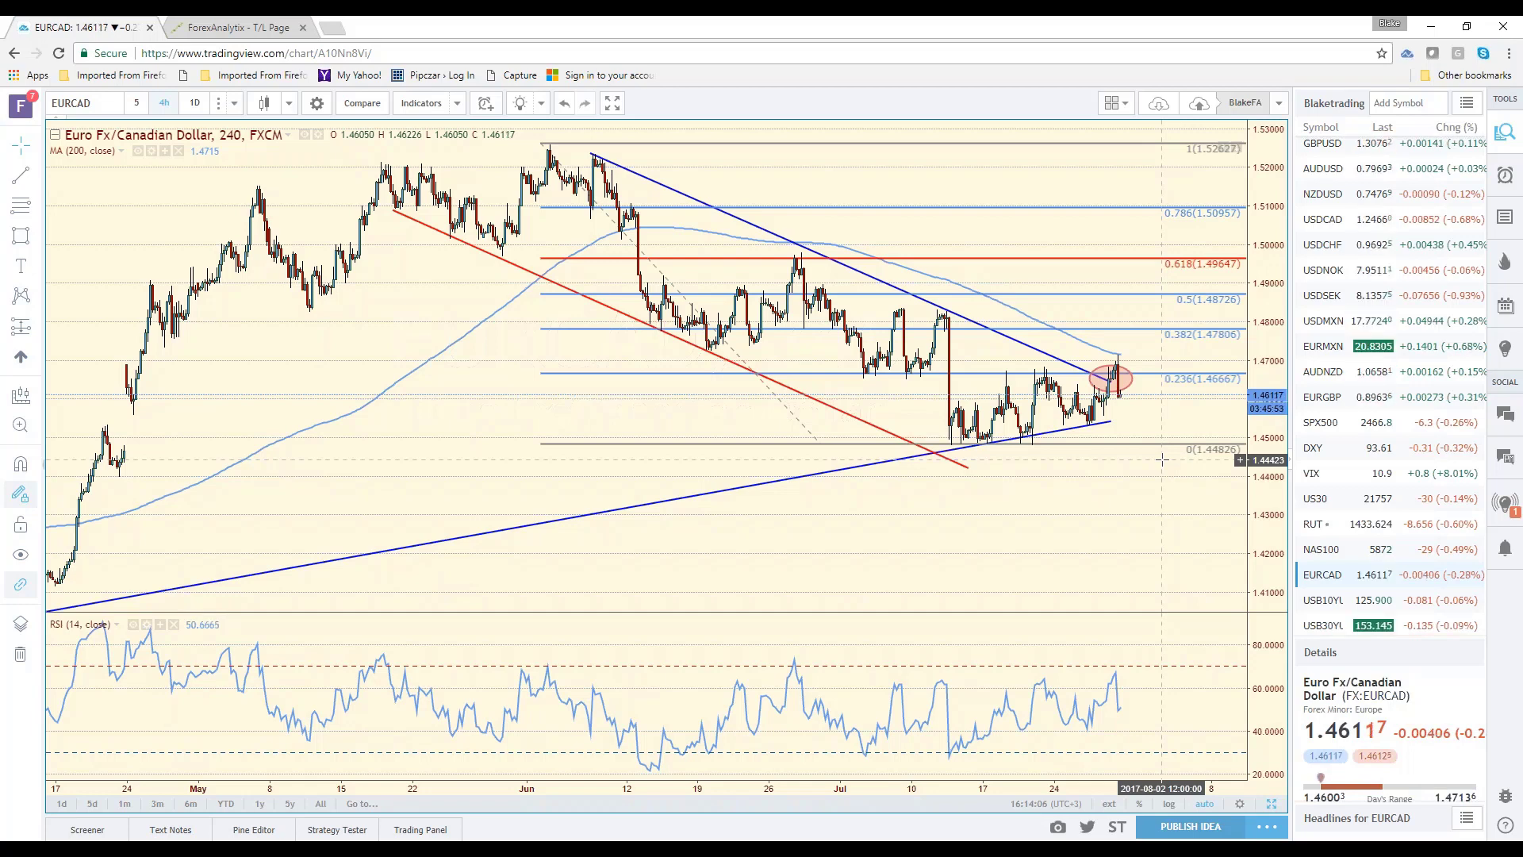
{"action": "left_click", "coordinate": [1346, 230]}
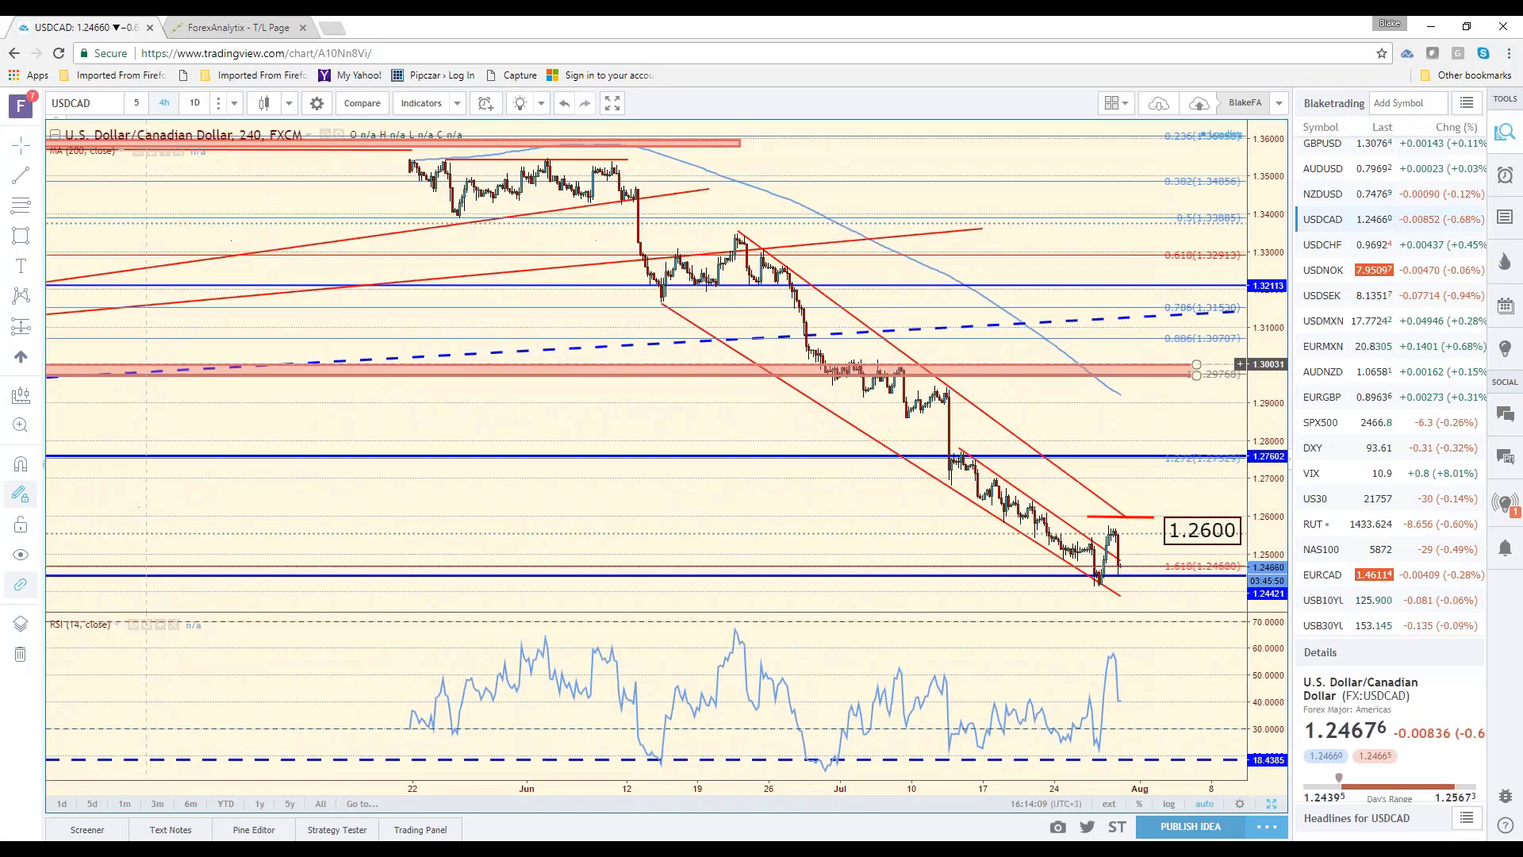
Zoom the USDCAD chart and switch it to 5-minute candles.
{"action": "scroll", "coordinate": [1107, 590], "scroll_direction": "up", "scroll_amount": 2}
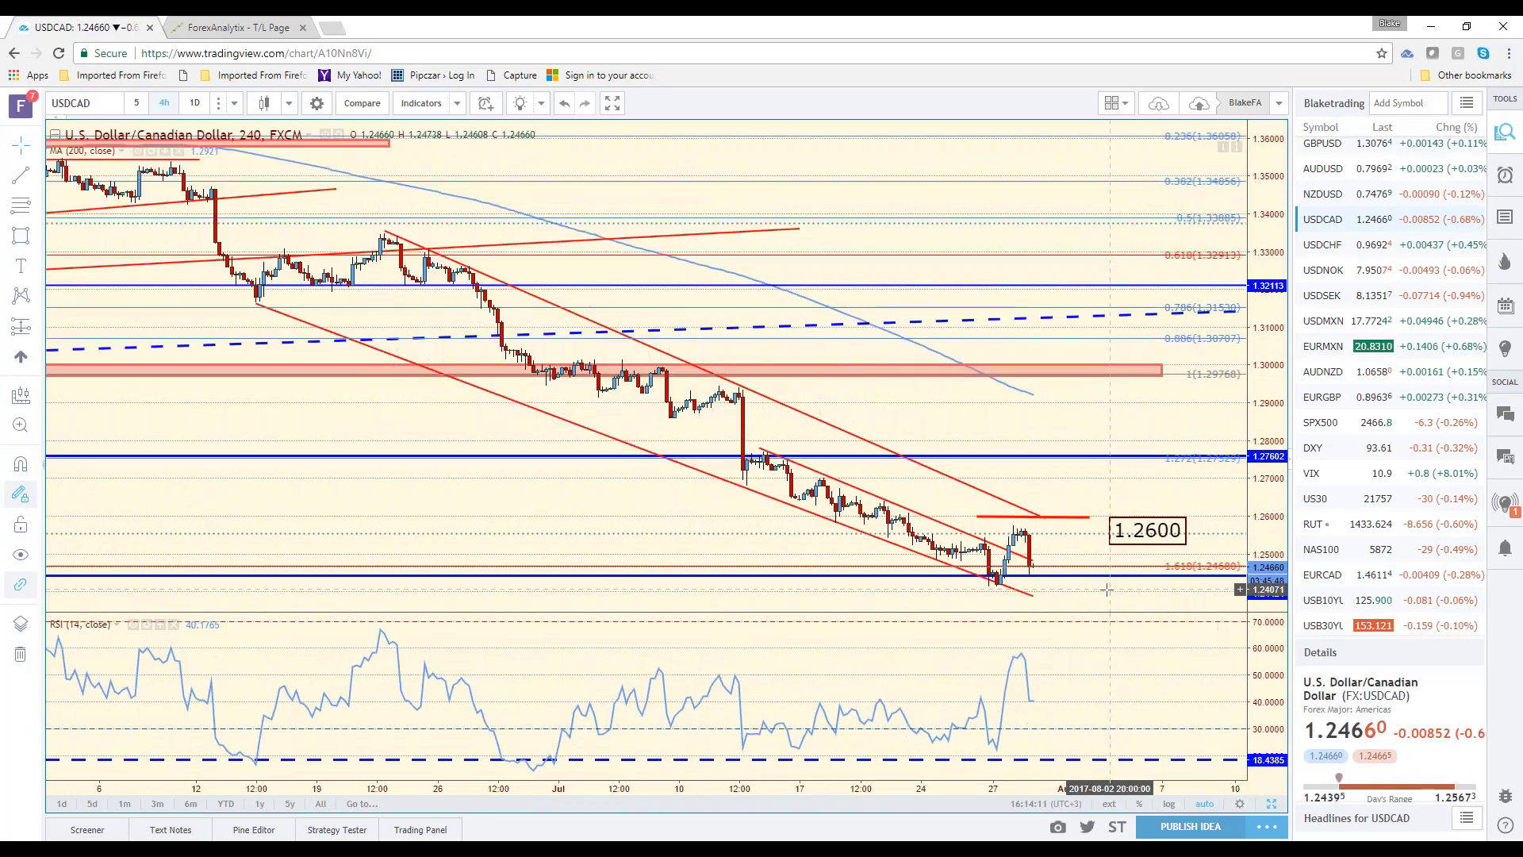
{"action": "scroll", "coordinate": [1108, 590], "scroll_direction": "up", "scroll_amount": 1}
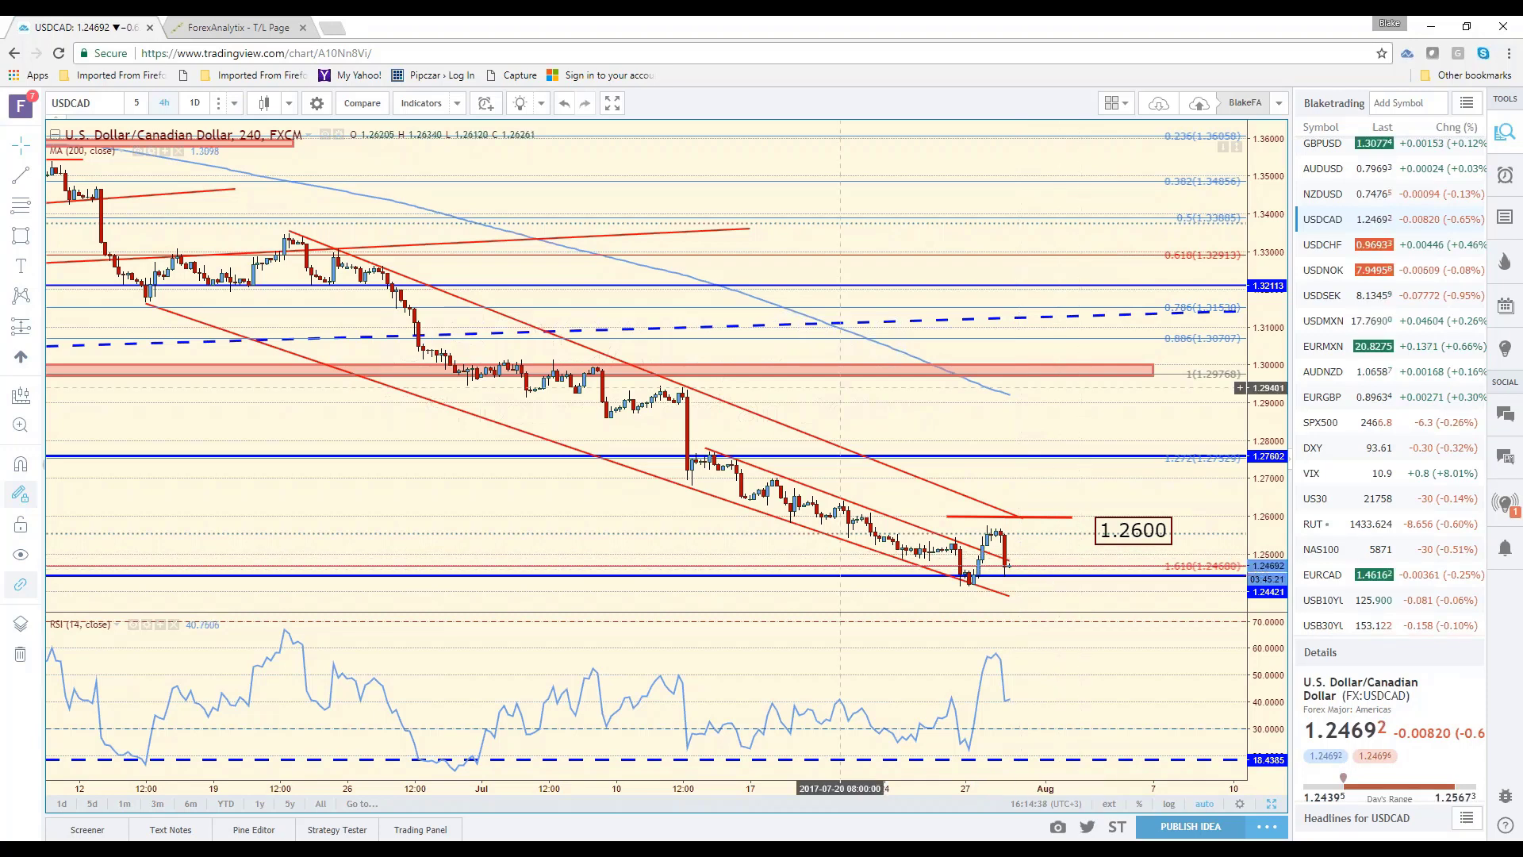
{"action": "left_click", "coordinate": [142, 106]}
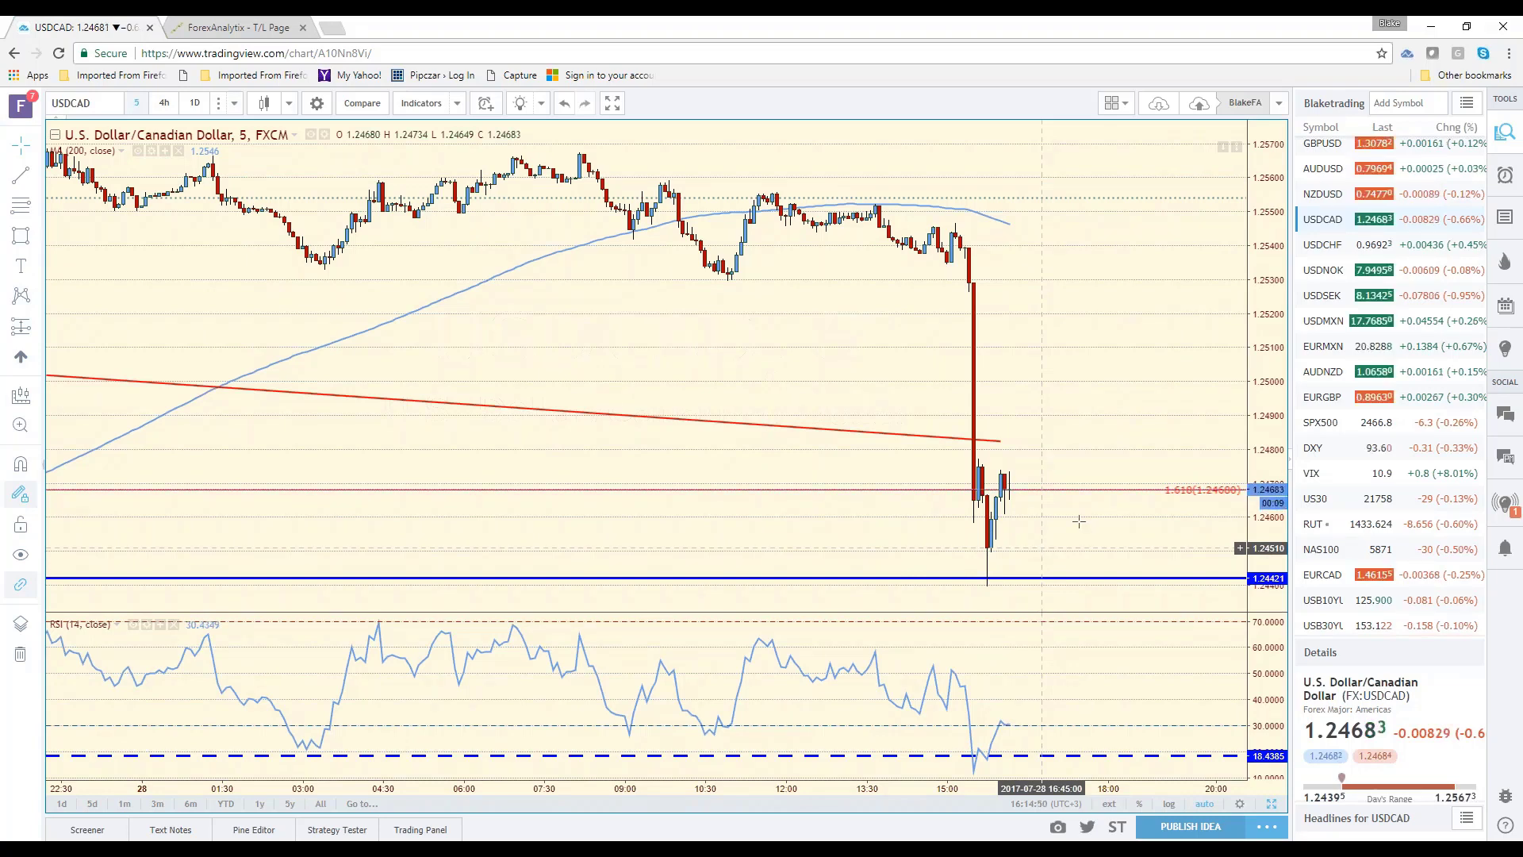
Load DXY on daily candles, zoom in and select the ellipse near the latest candles.
{"action": "left_click", "coordinate": [1317, 449]}
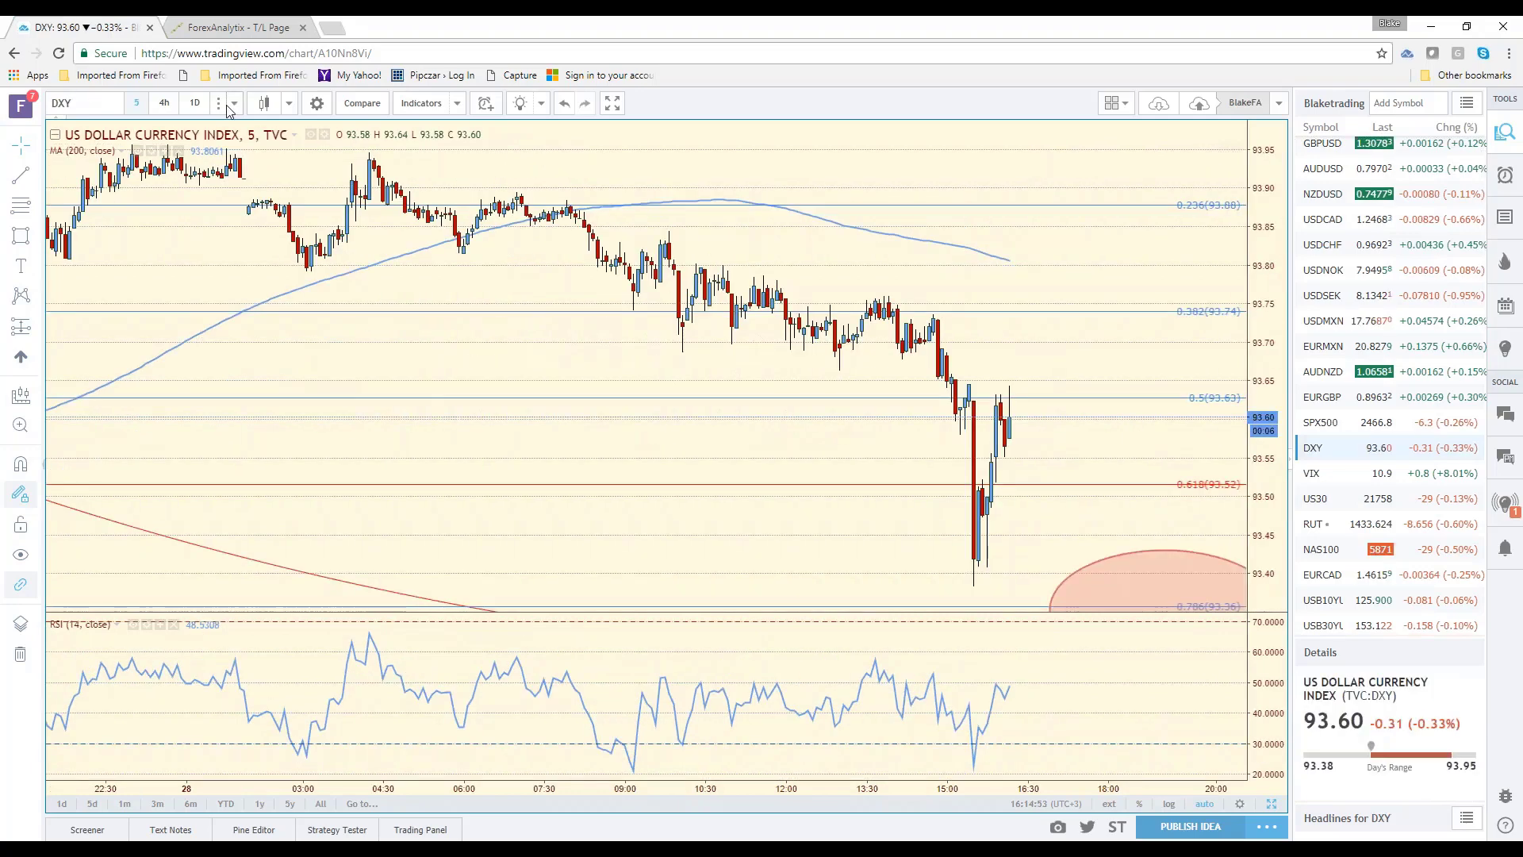
{"action": "left_click", "coordinate": [194, 103]}
{"action": "scroll", "coordinate": [898, 604], "scroll_direction": "up", "scroll_amount": 3}
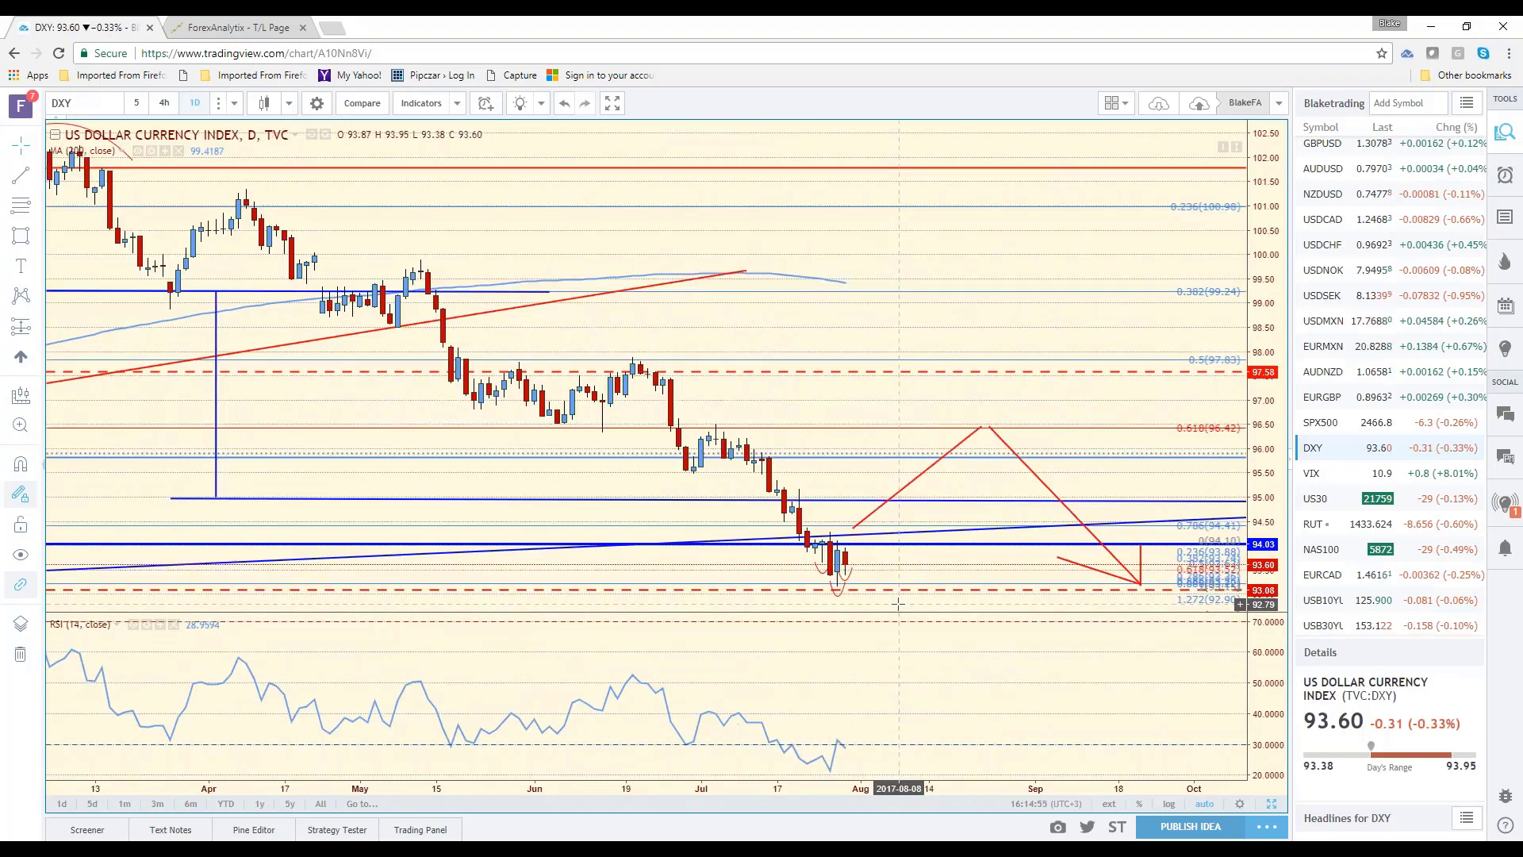
{"action": "scroll", "coordinate": [897, 605], "scroll_direction": "up", "scroll_amount": 2}
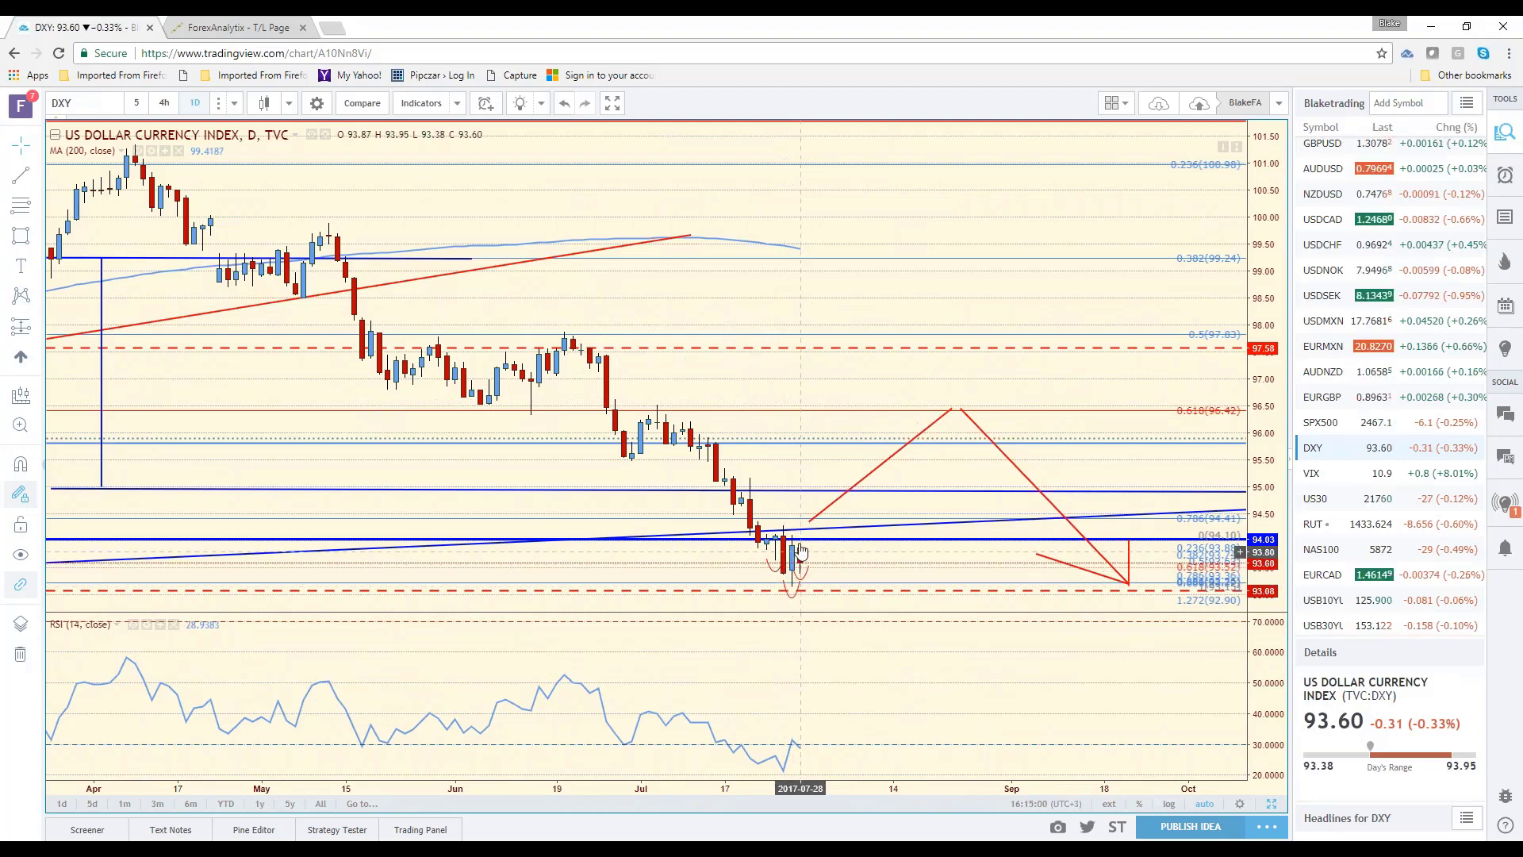
{"action": "left_click", "coordinate": [799, 570]}
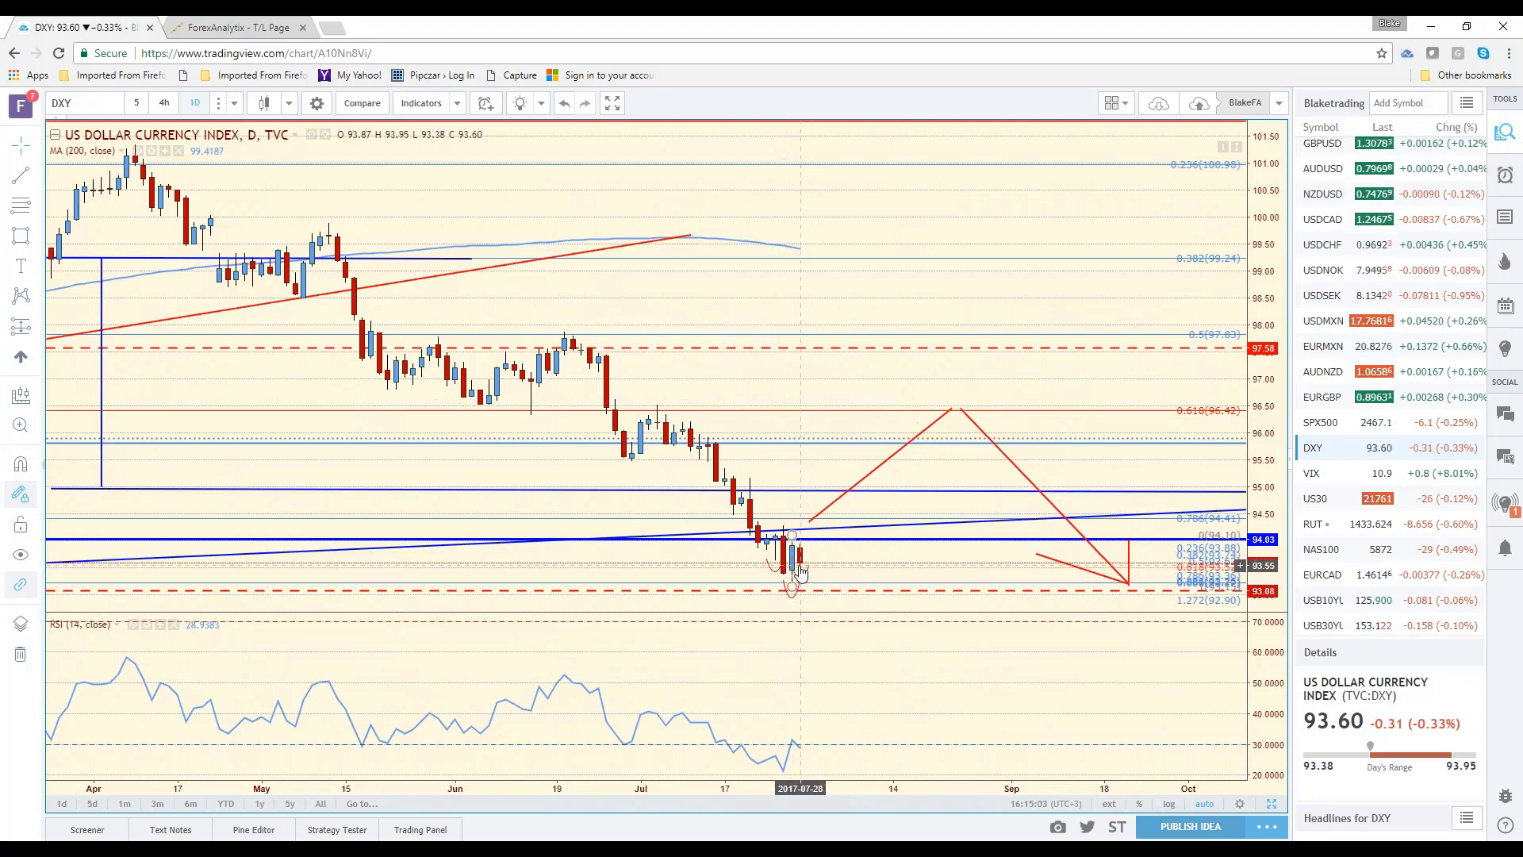
View DXY on 4-hour candles and inspect the red ellipse, arc and Fib retracement drawings.
{"action": "left_click", "coordinate": [165, 103]}
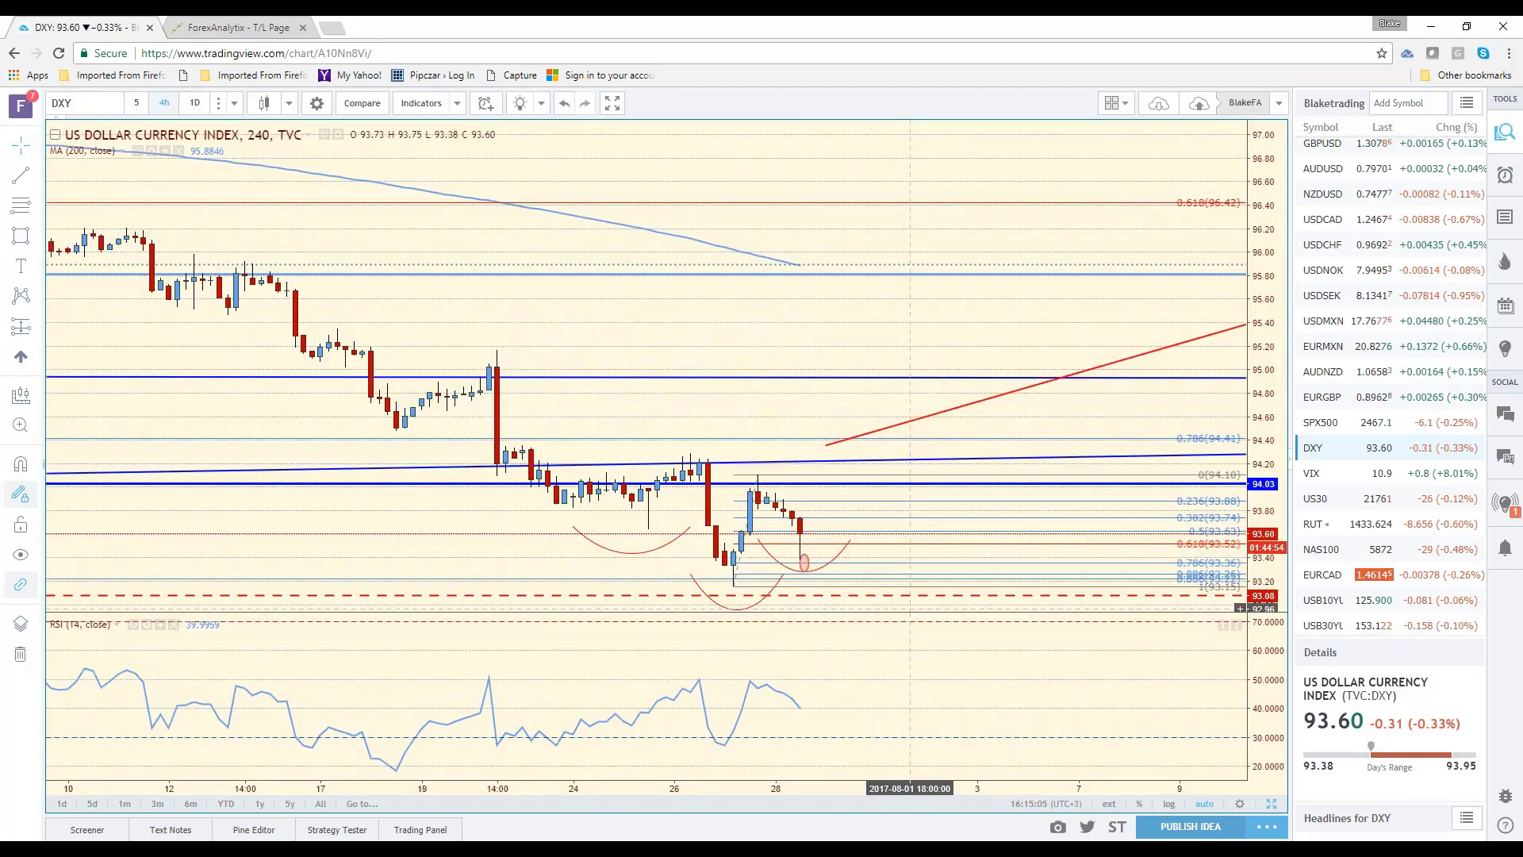
{"action": "left_click", "coordinate": [874, 564]}
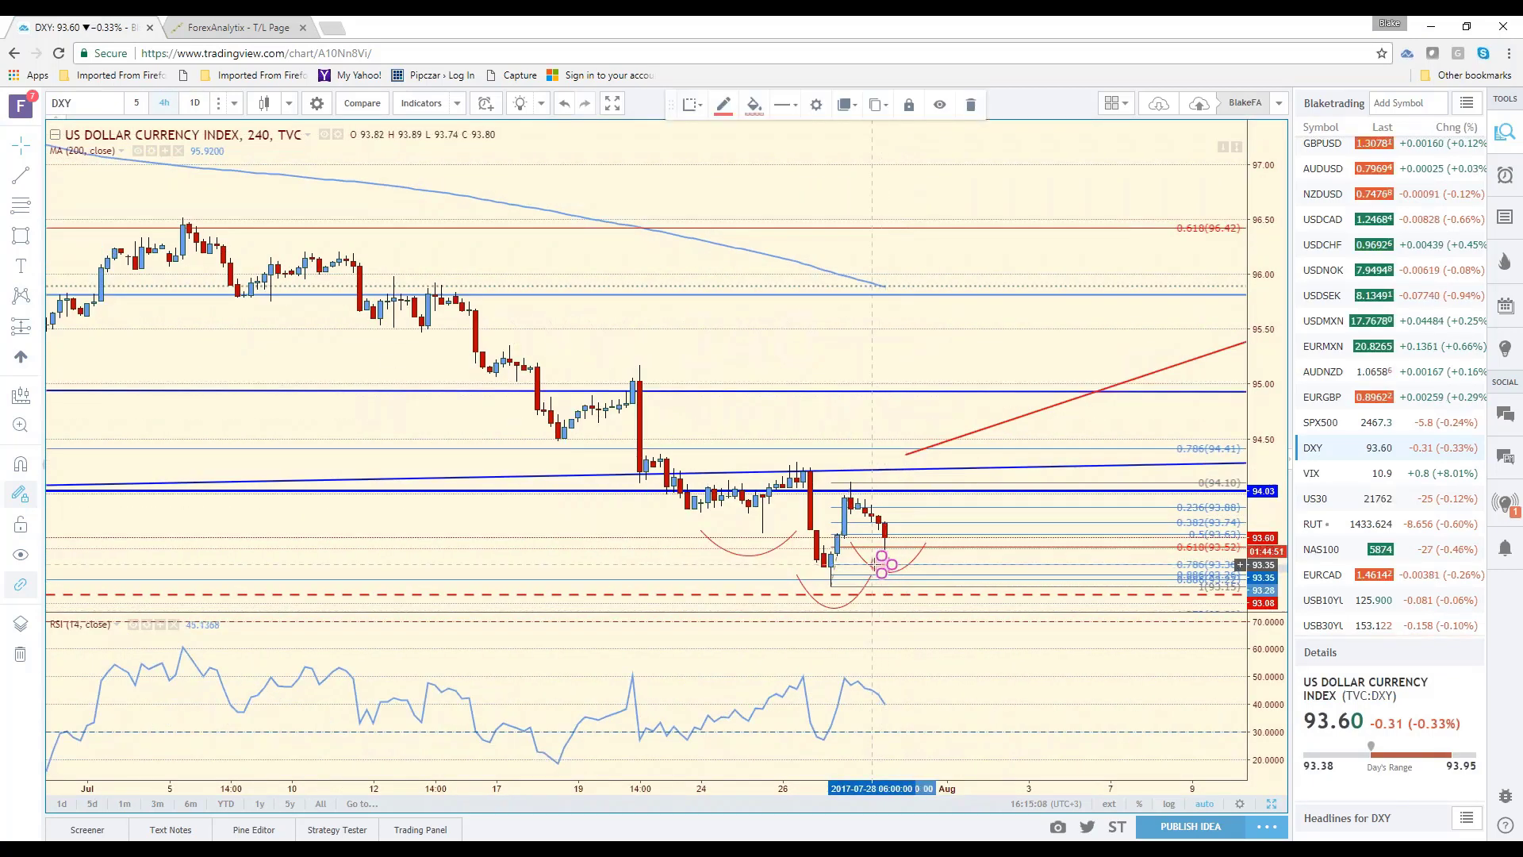
{"action": "left_click", "coordinate": [879, 565]}
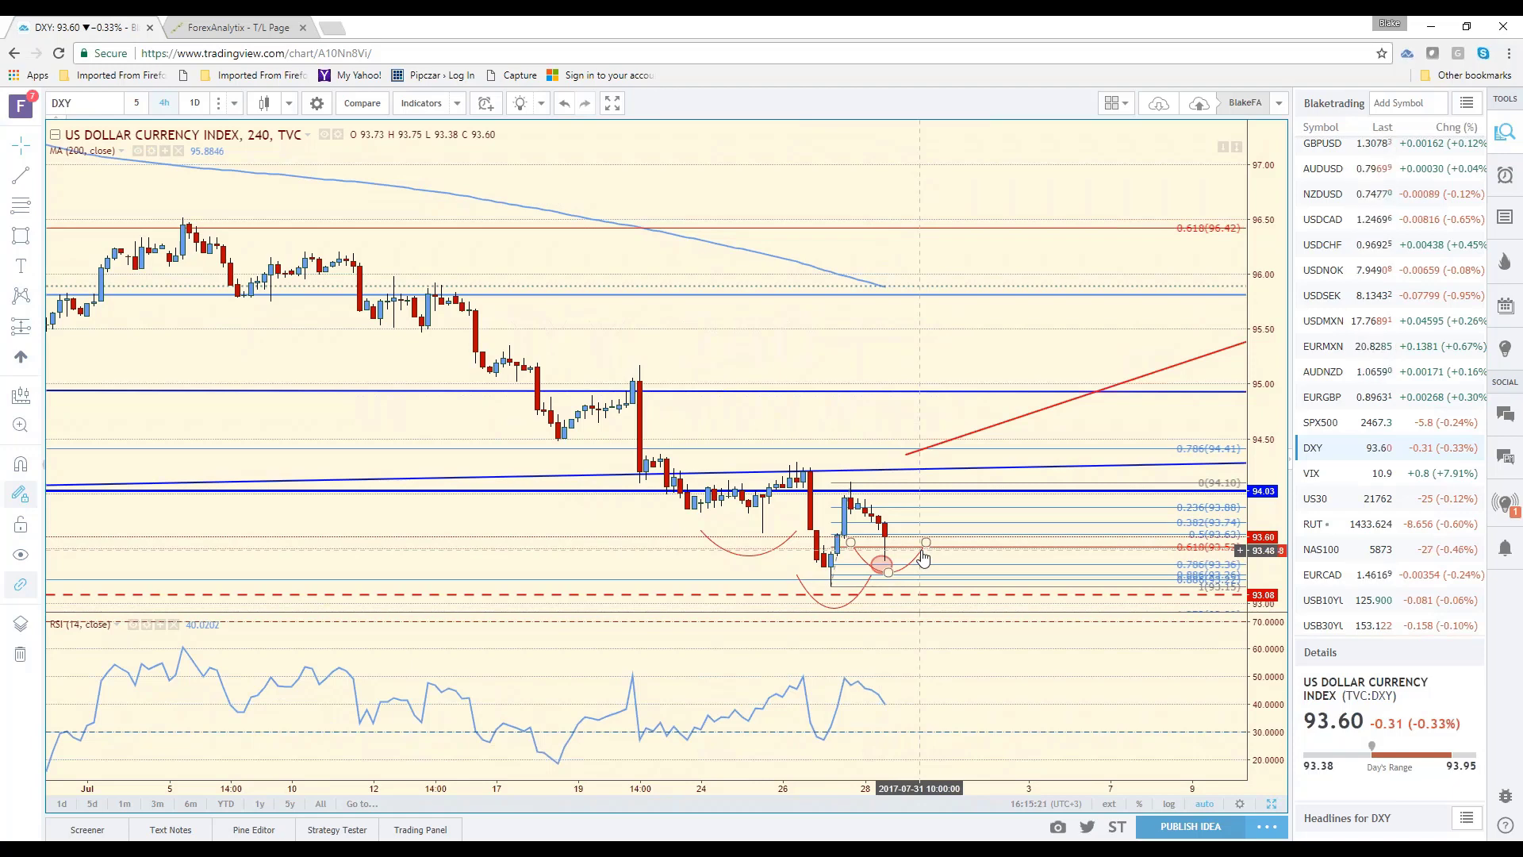
{"action": "left_click", "coordinate": [894, 555]}
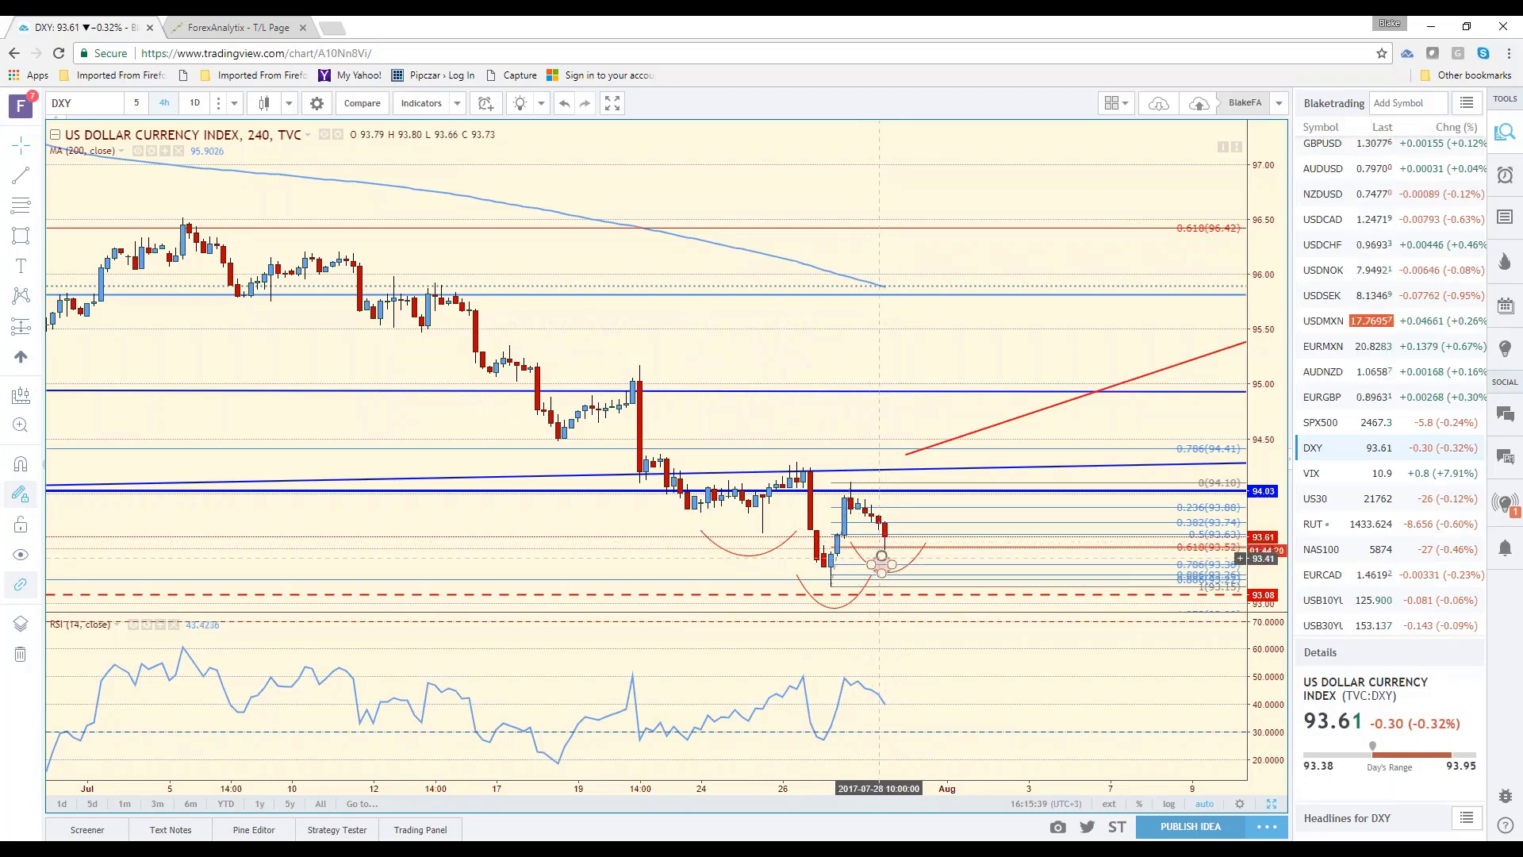
{"action": "left_click", "coordinate": [882, 565]}
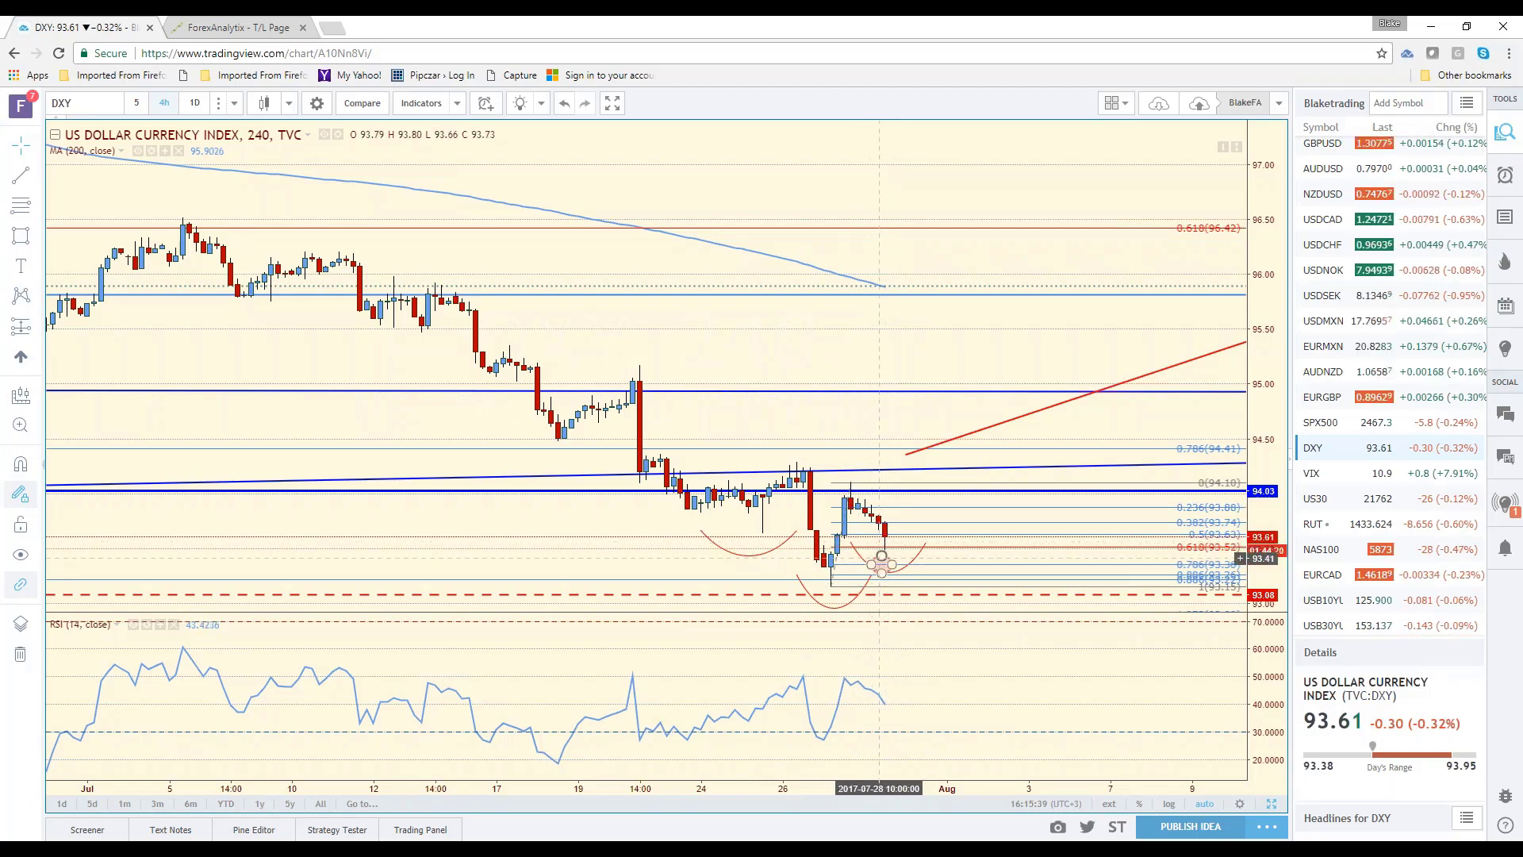
{"action": "left_click", "coordinate": [886, 567]}
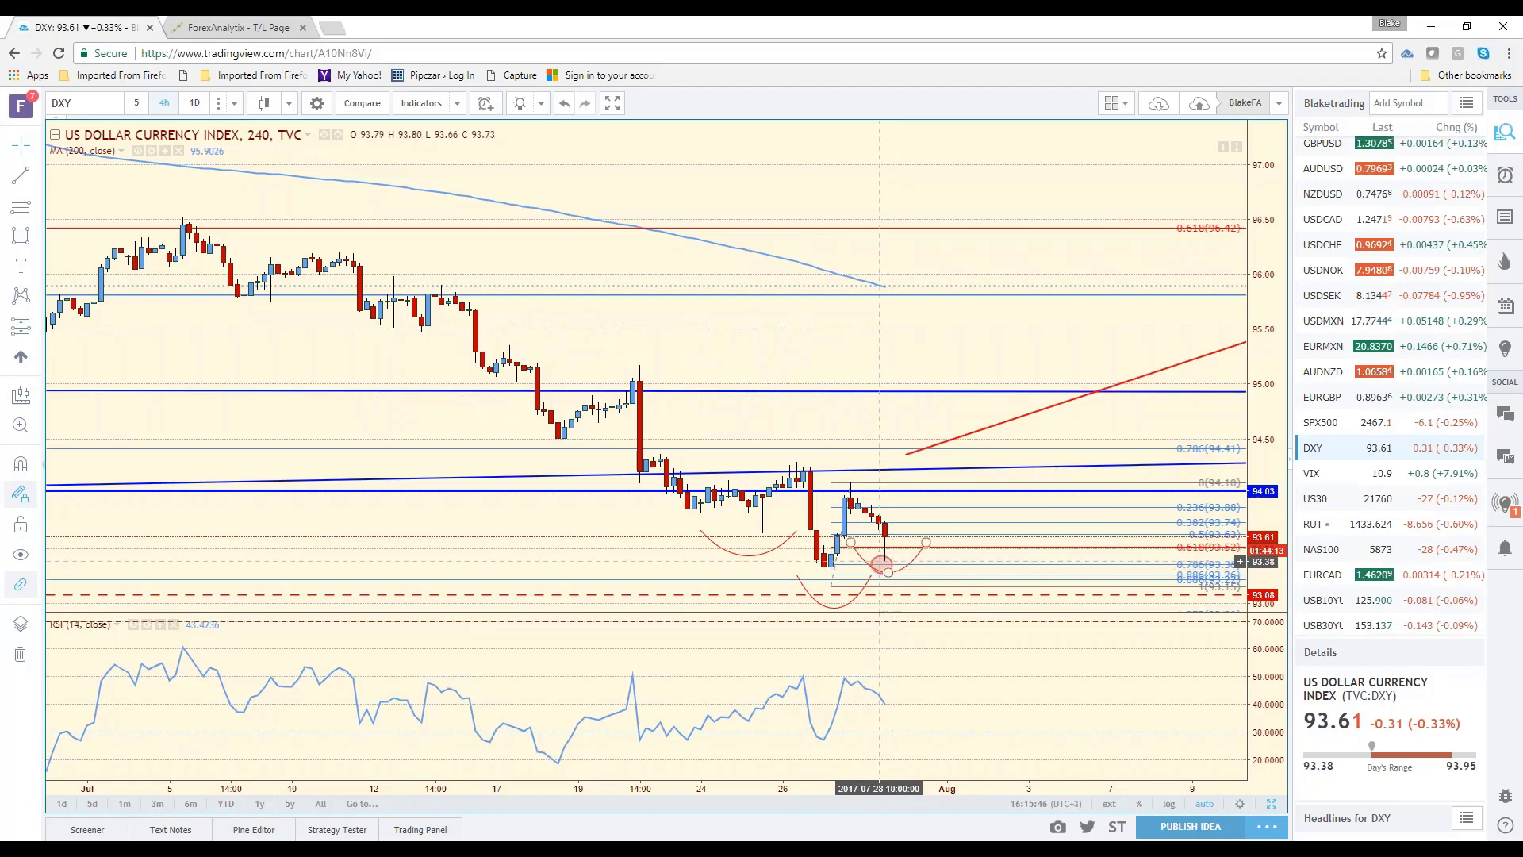
Return DXY to daily, pan from December history back to the latest bars, then load NZDUSD.
{"action": "left_click", "coordinate": [195, 104]}
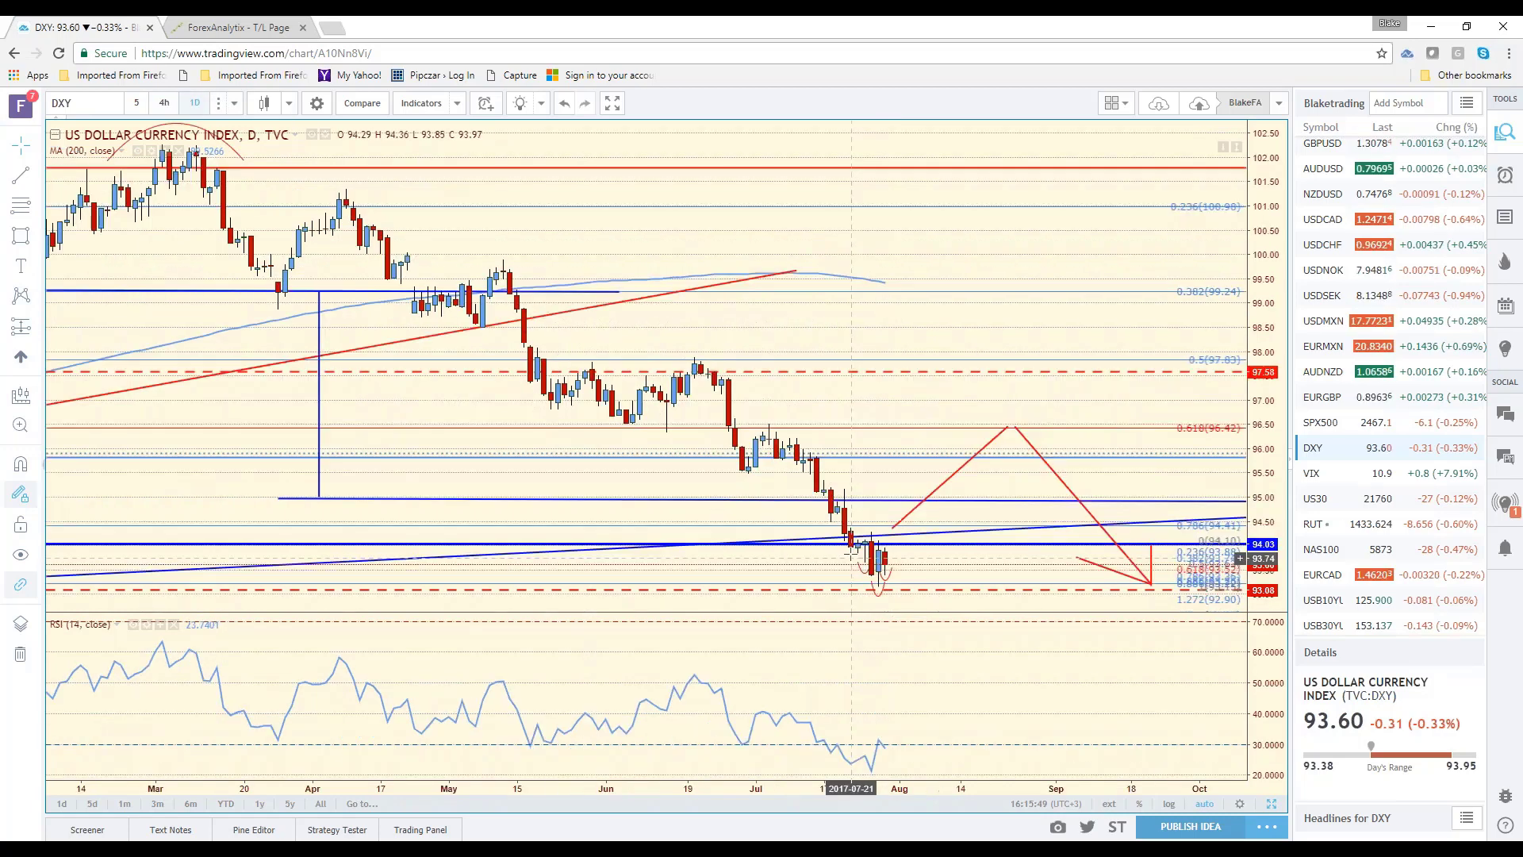
{"action": "left_click_drag", "start_coordinate": [176, 476], "coordinate": [556, 476]}
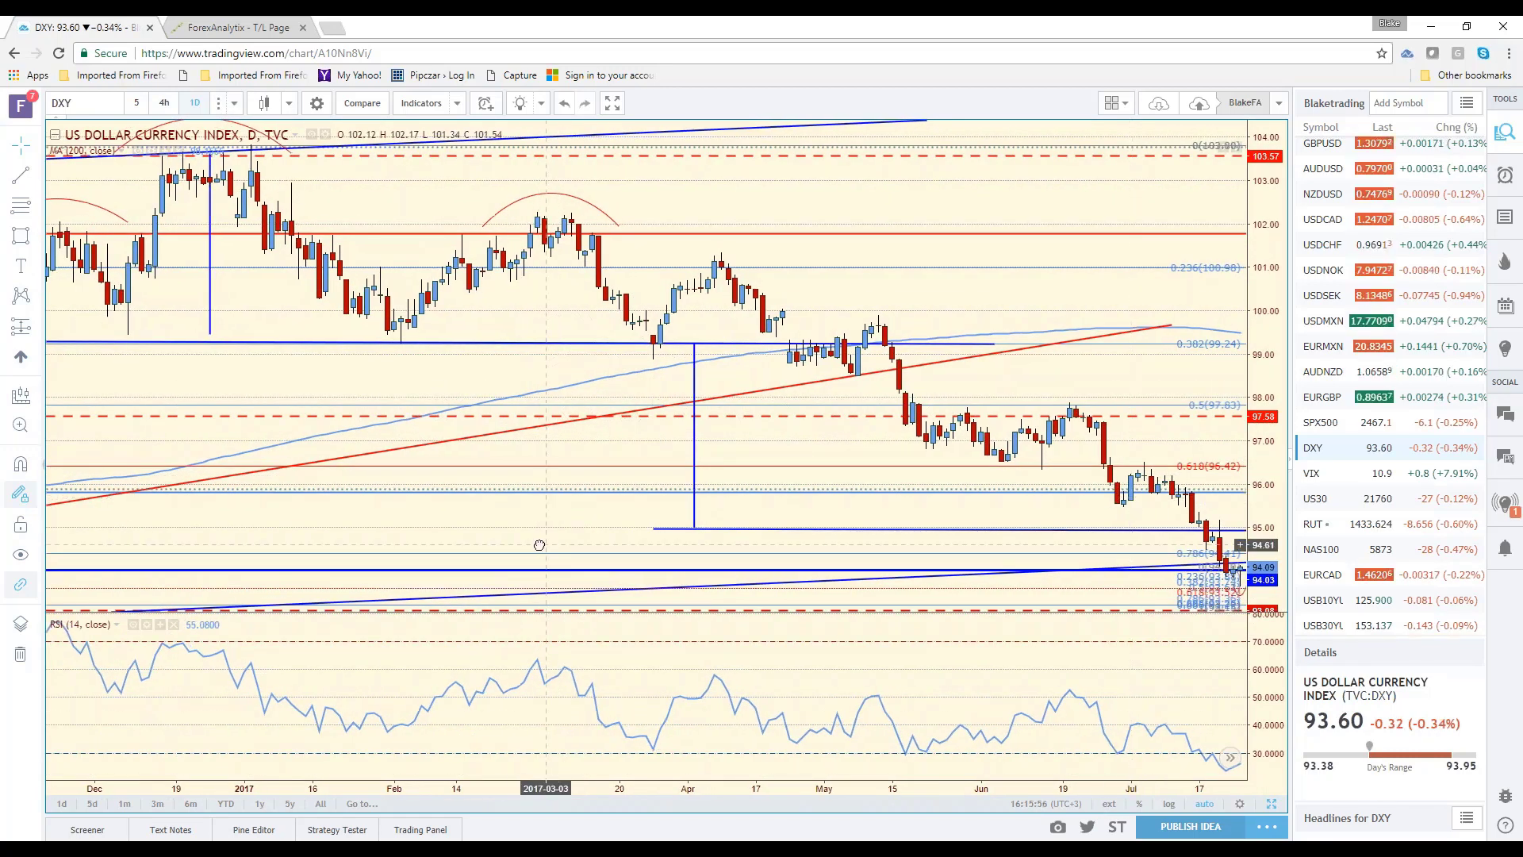
{"action": "left_click", "coordinate": [1231, 757]}
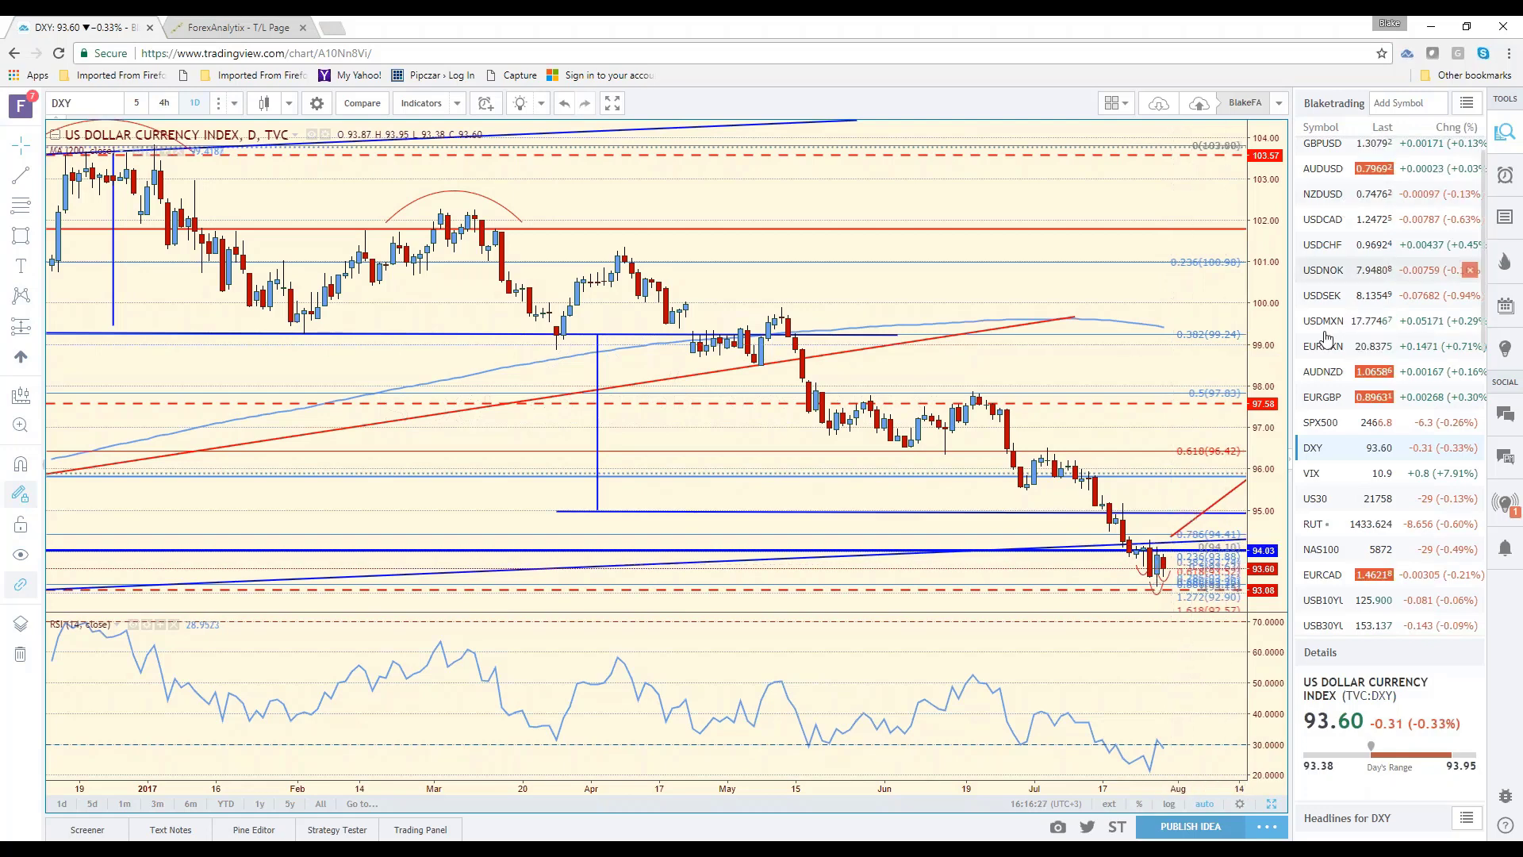
{"action": "left_click", "coordinate": [1323, 196]}
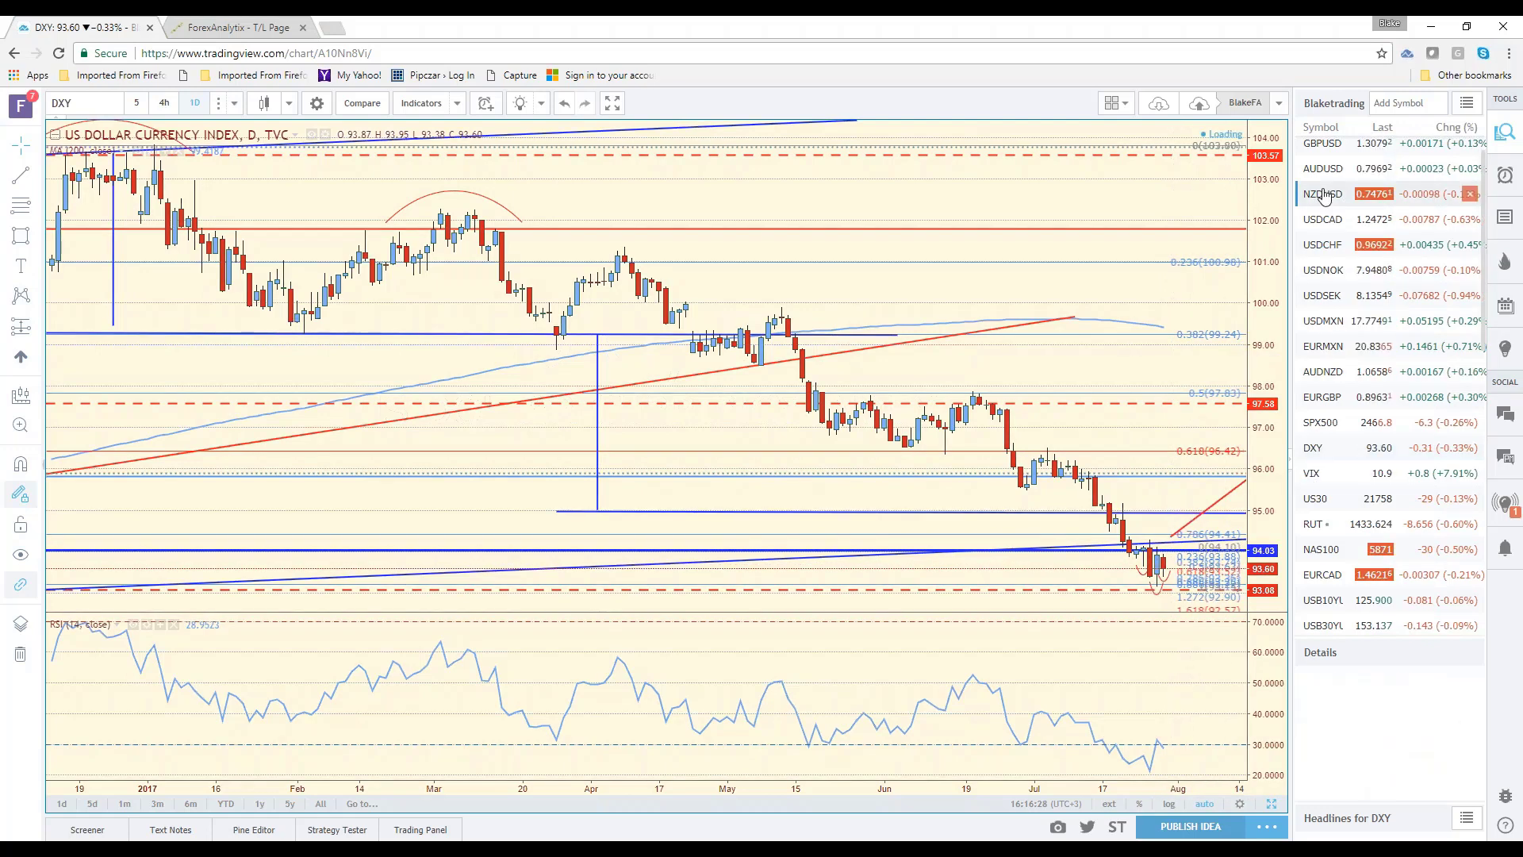
Glance at AUDUSD, then bring up the GBPUSD daily chart and scroll the watchlist down.
{"action": "left_click", "coordinate": [1310, 173]}
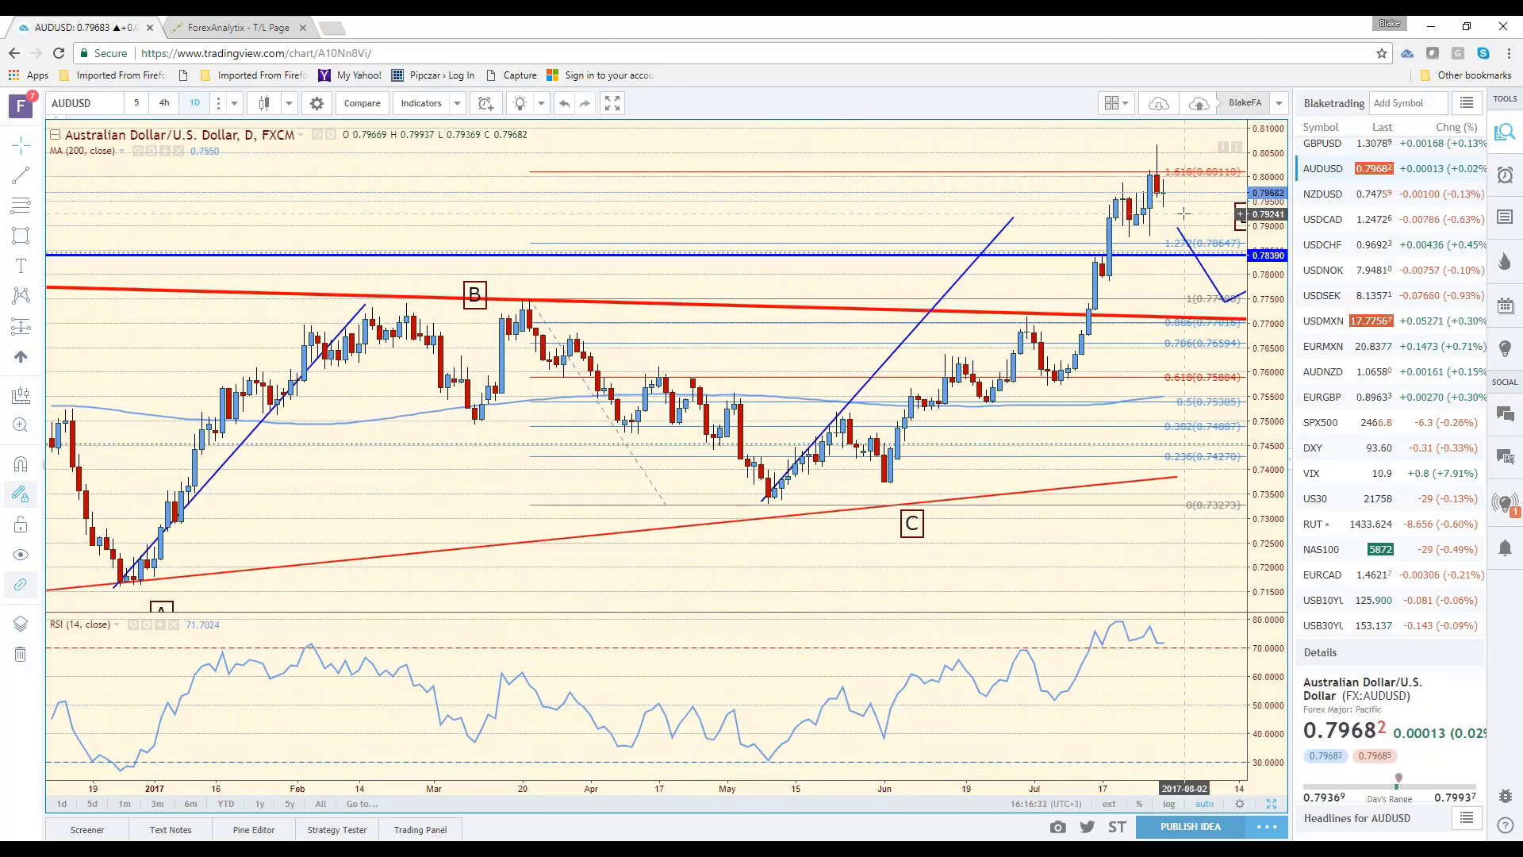
{"action": "scroll", "coordinate": [1327, 181], "scroll_direction": "up", "scroll_amount": 1}
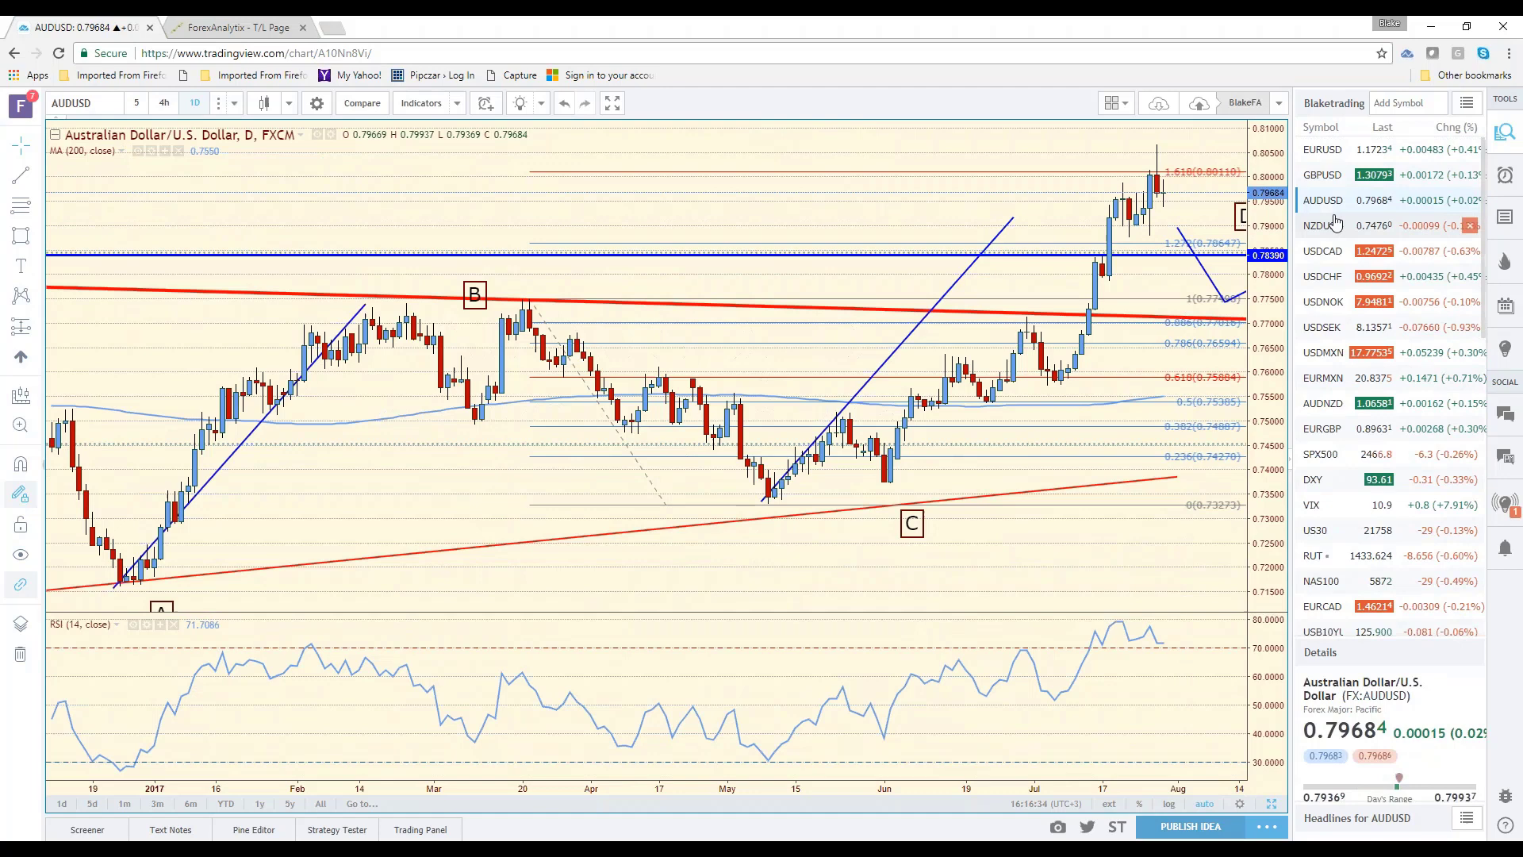
{"action": "left_click", "coordinate": [1326, 181]}
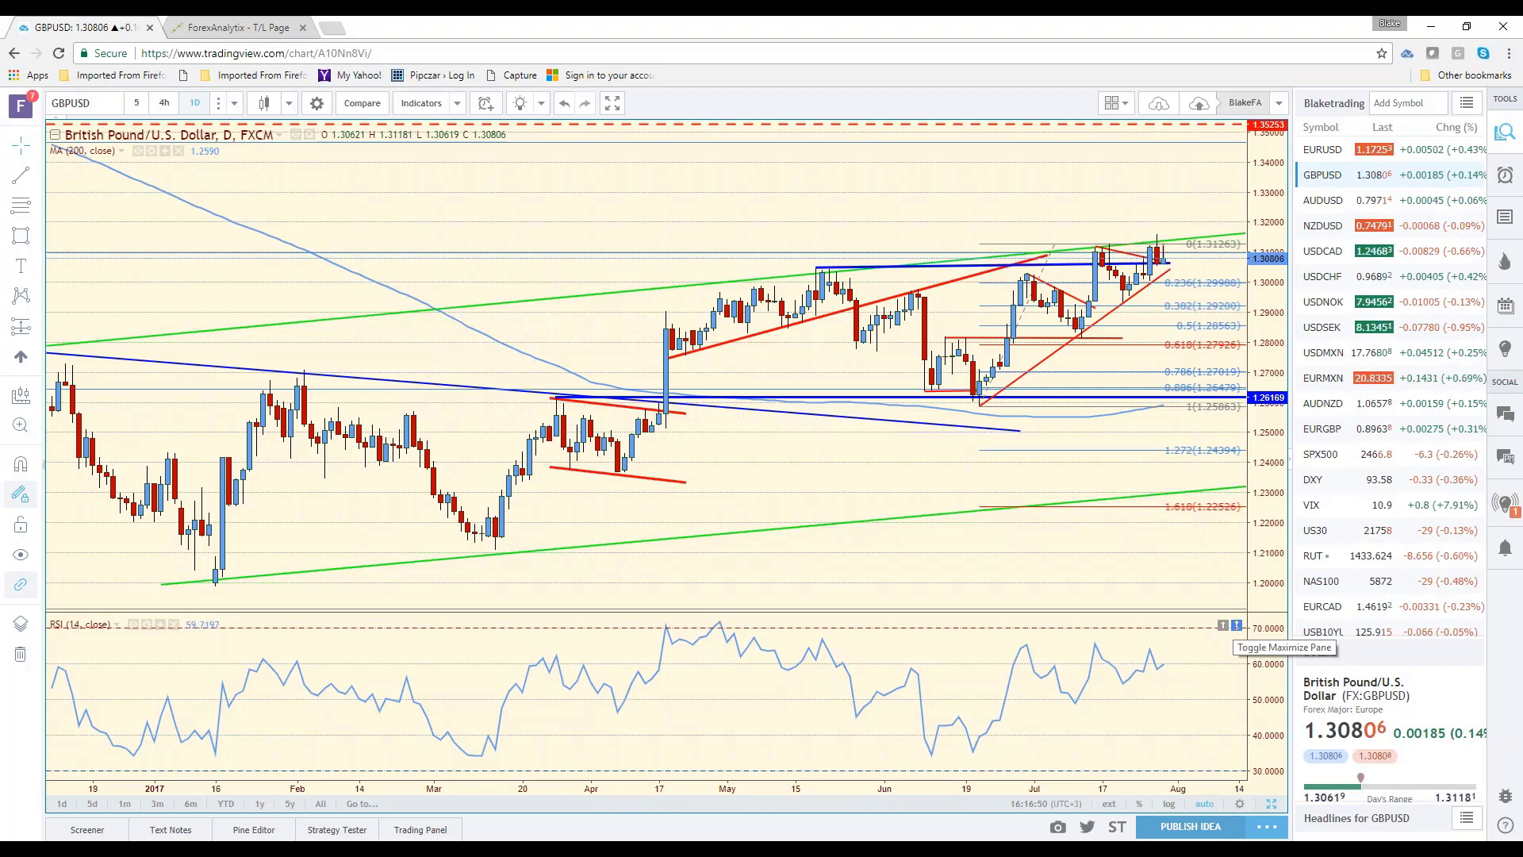
{"action": "scroll", "coordinate": [1364, 595], "scroll_direction": "down", "scroll_amount": 3}
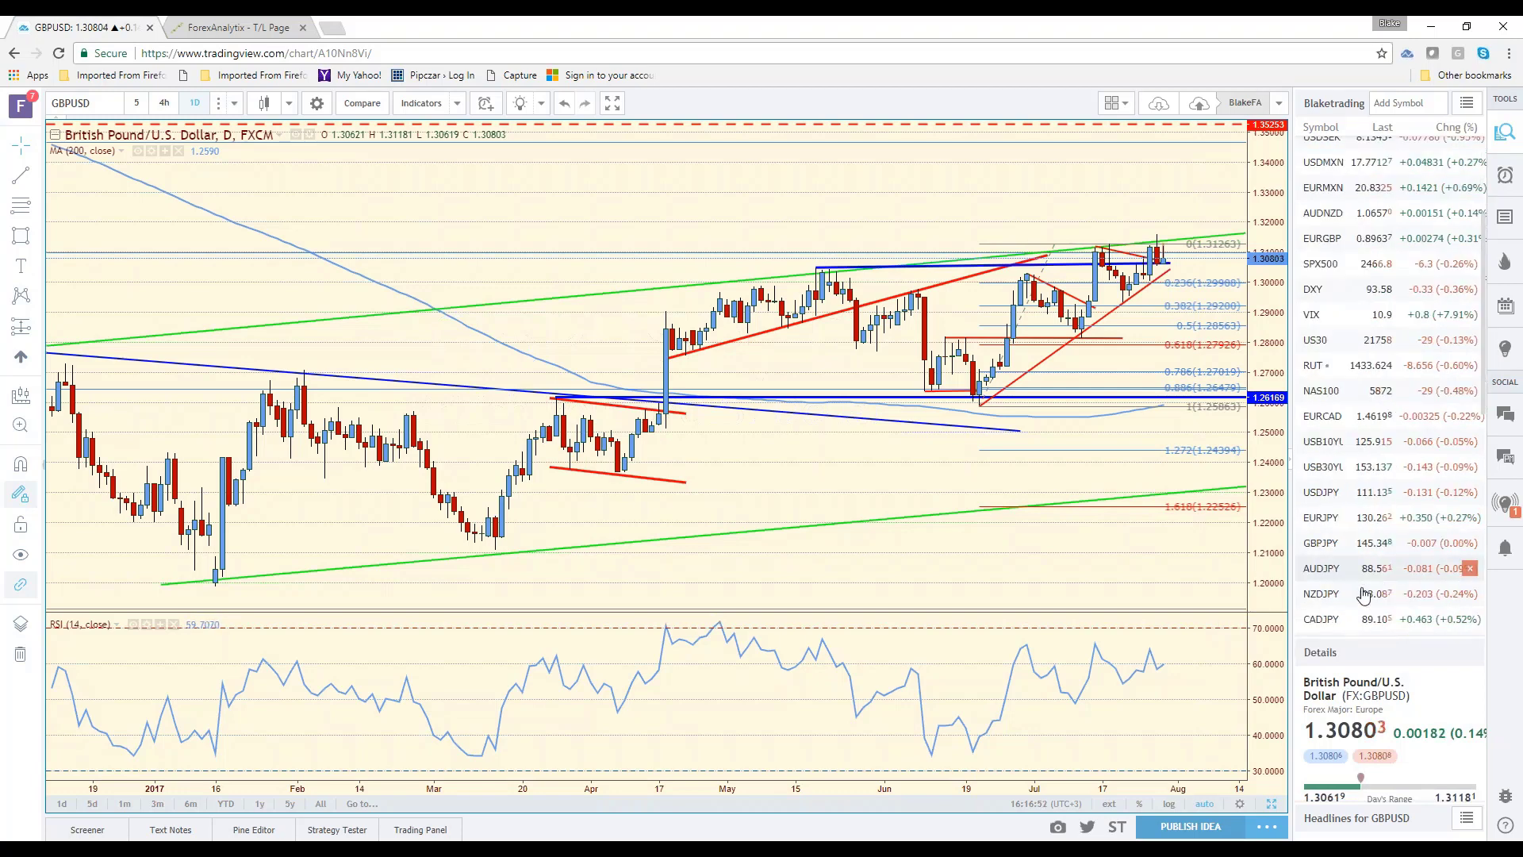
{"action": "scroll", "coordinate": [1364, 595], "scroll_direction": "down", "scroll_amount": 5}
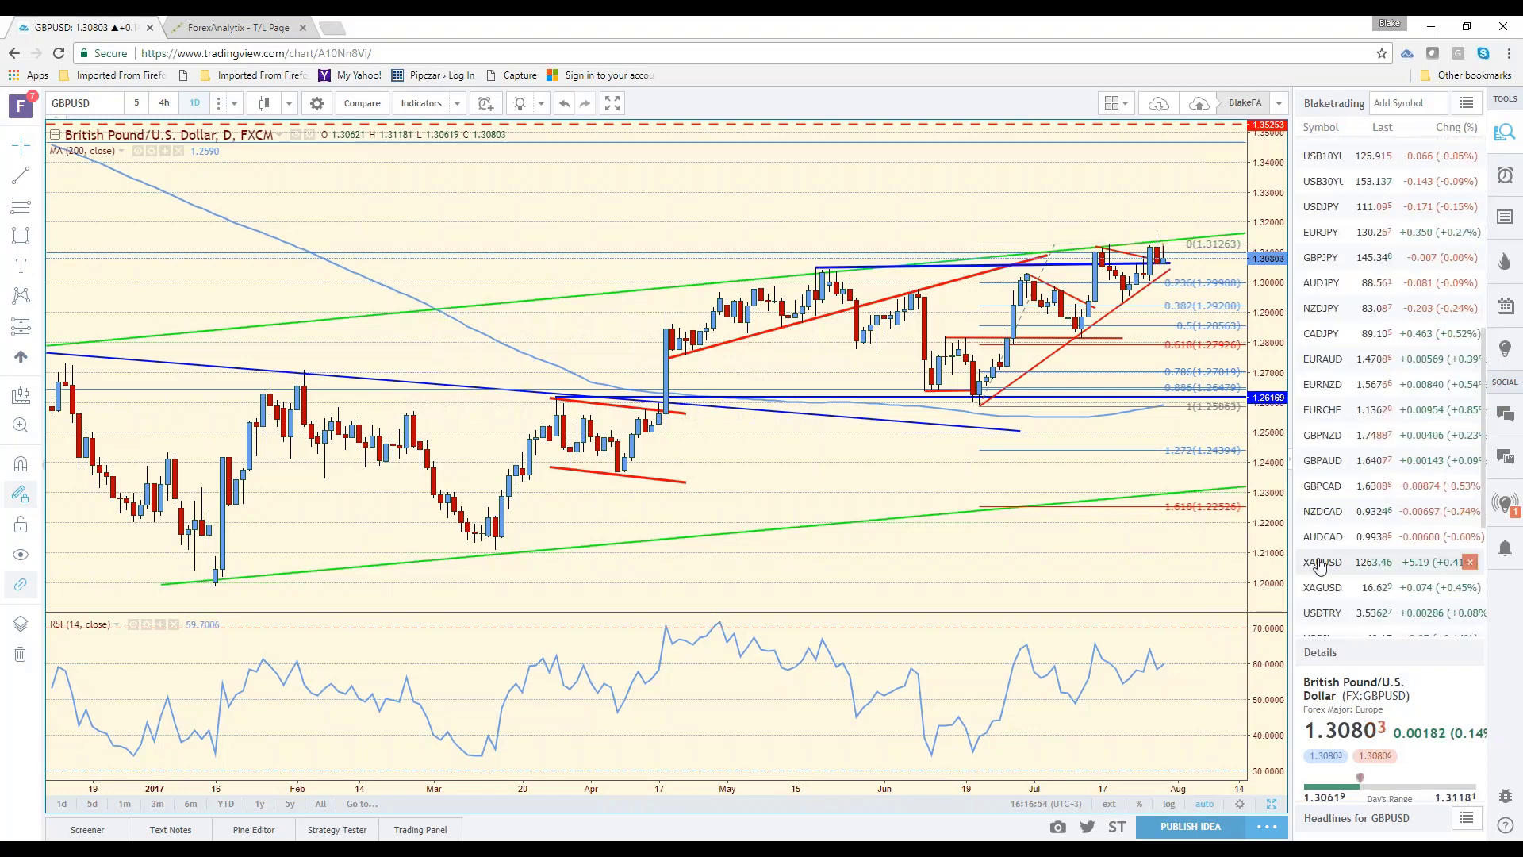
Show XAUUSD gold on 5-minute candles, zoomed out from the previous evening to the latest spike.
{"action": "left_click", "coordinate": [1319, 564]}
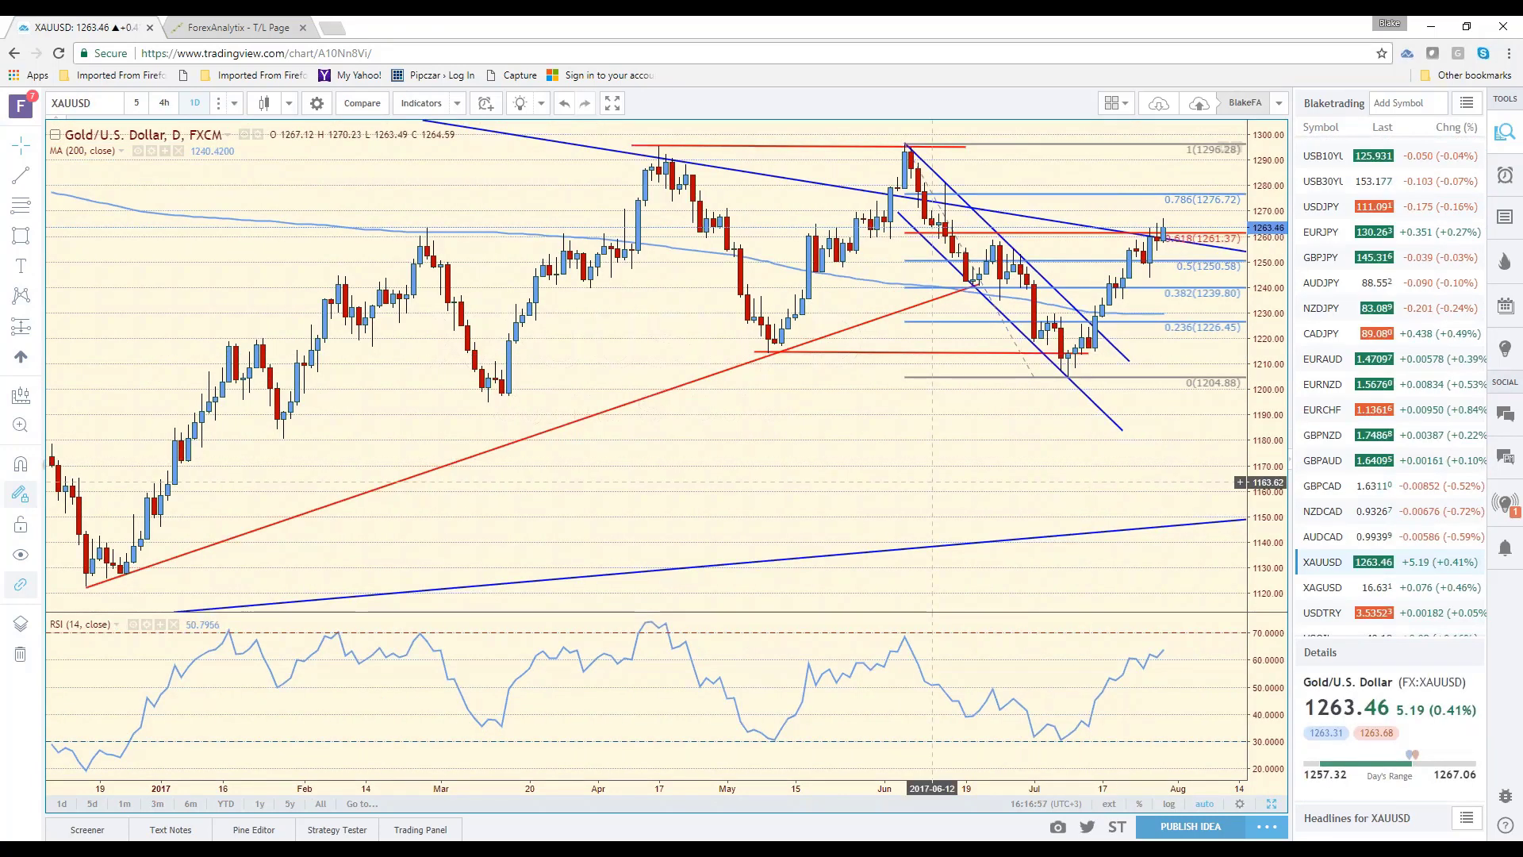
{"action": "scroll", "coordinate": [932, 482], "scroll_direction": "up", "scroll_amount": 3}
{"action": "left_click", "coordinate": [138, 103]}
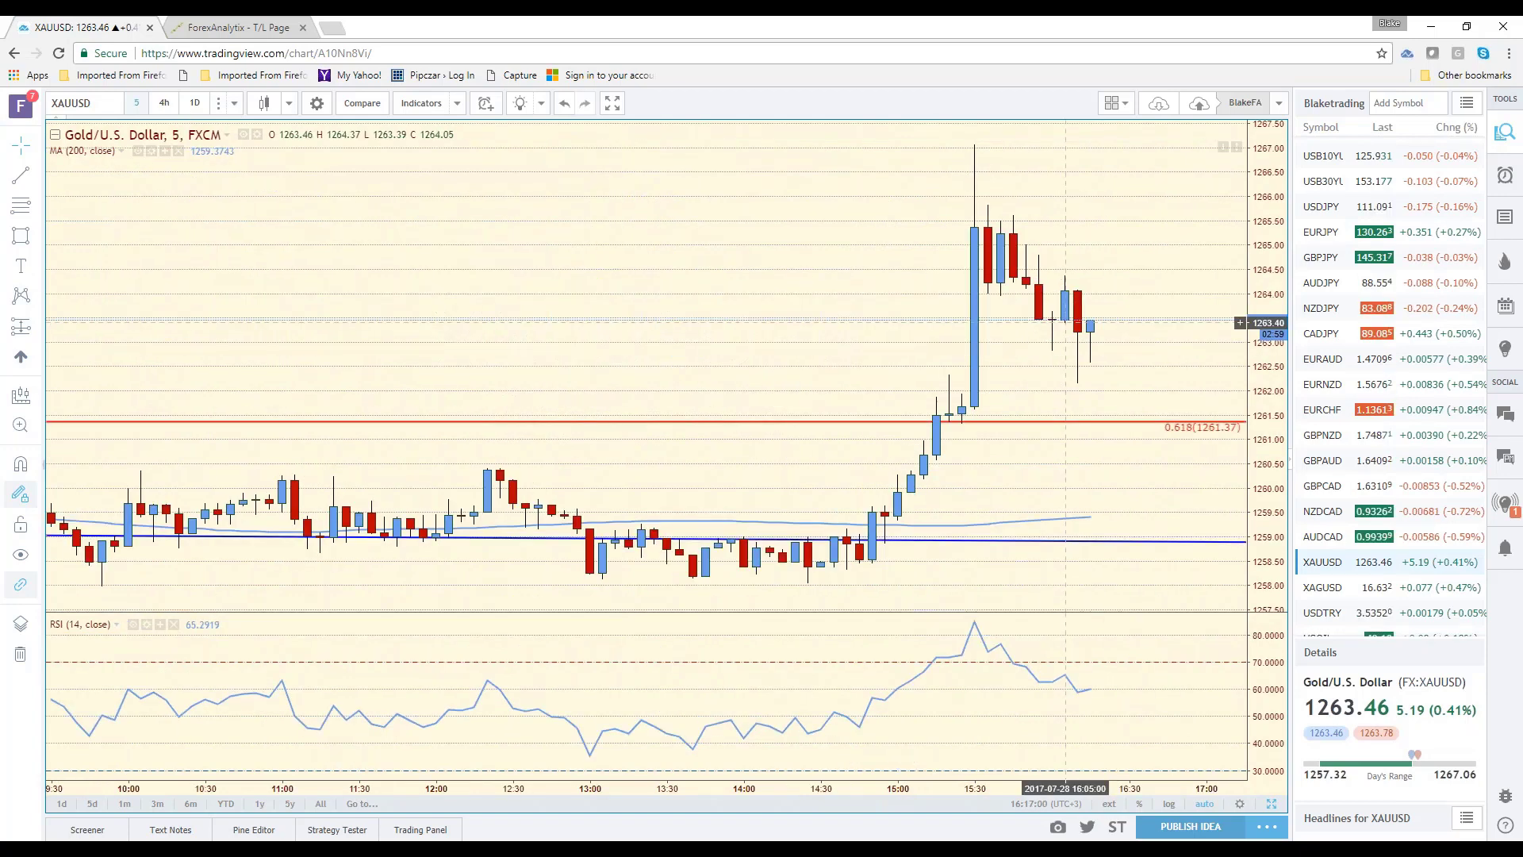
{"action": "scroll", "coordinate": [914, 432], "scroll_direction": "down", "scroll_amount": 3}
{"action": "scroll", "coordinate": [914, 432], "scroll_direction": "down", "scroll_amount": 4}
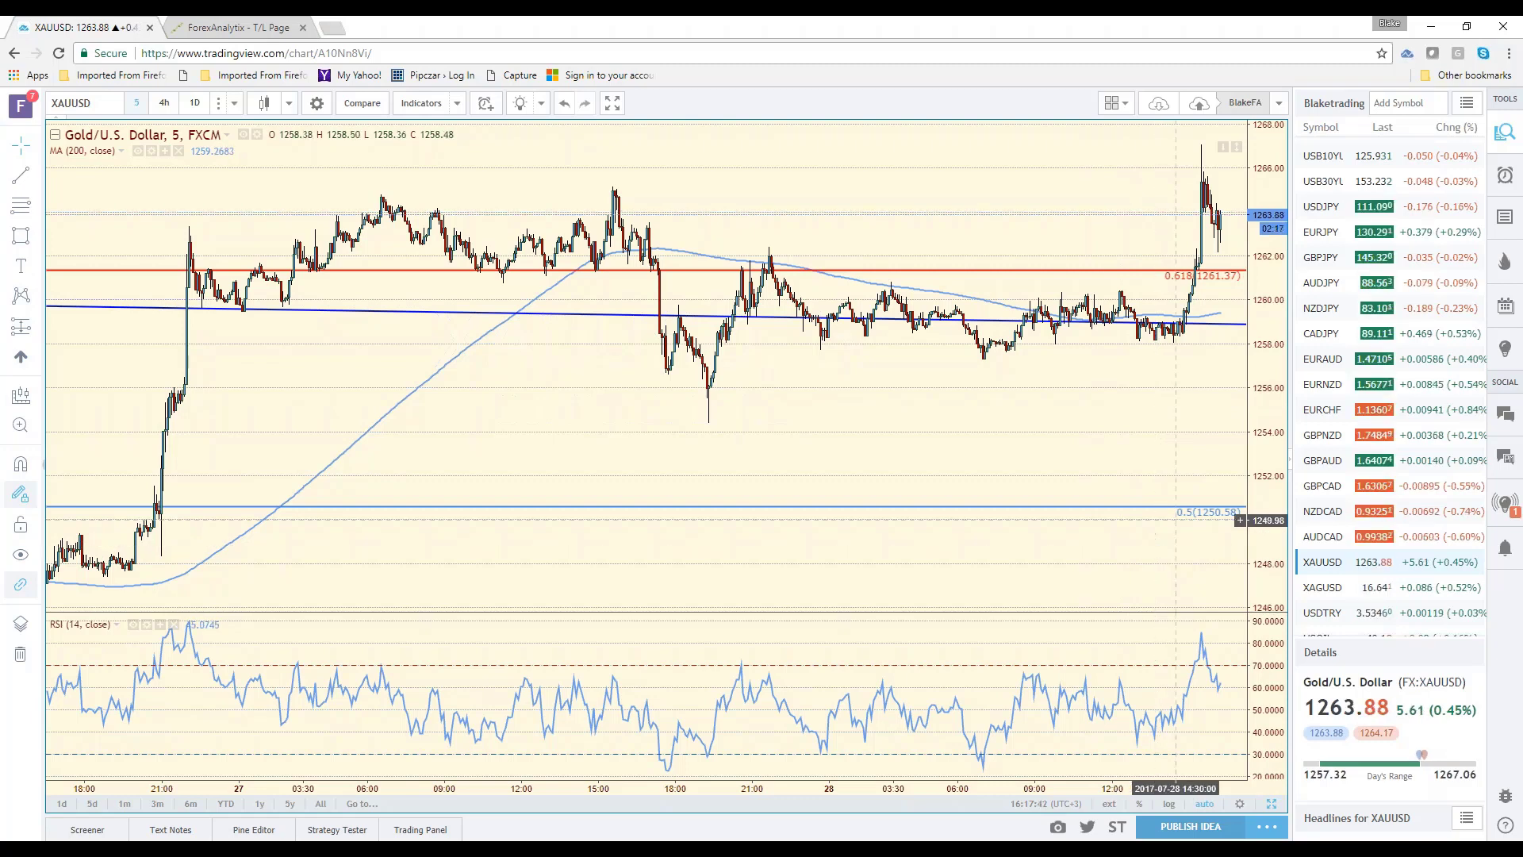
{"action": "scroll", "coordinate": [1344, 375], "scroll_direction": "up", "scroll_amount": 3}
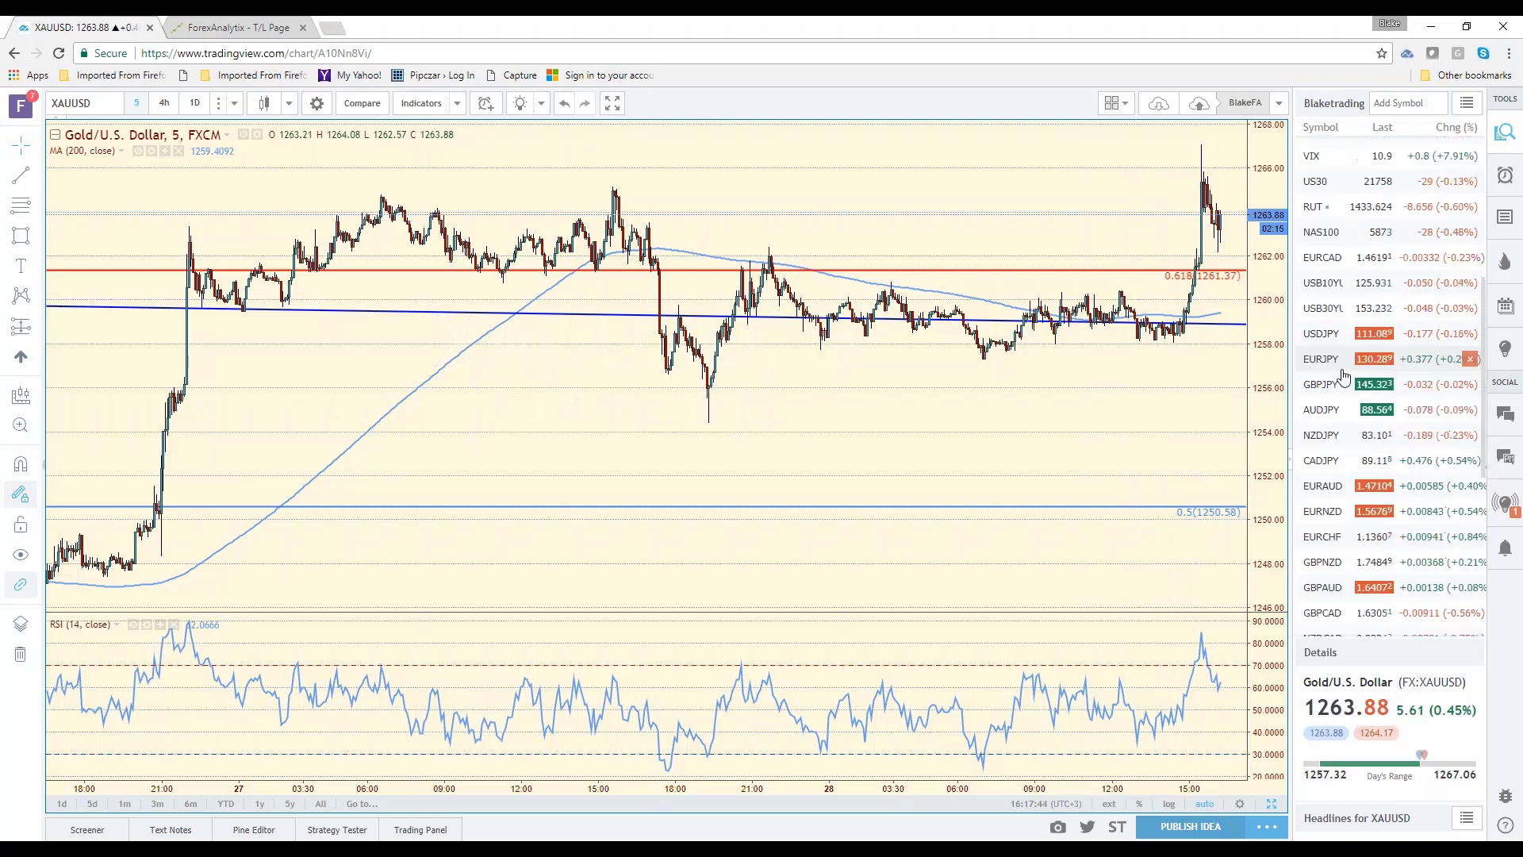
{"action": "scroll", "coordinate": [1343, 374], "scroll_direction": "up", "scroll_amount": 6}
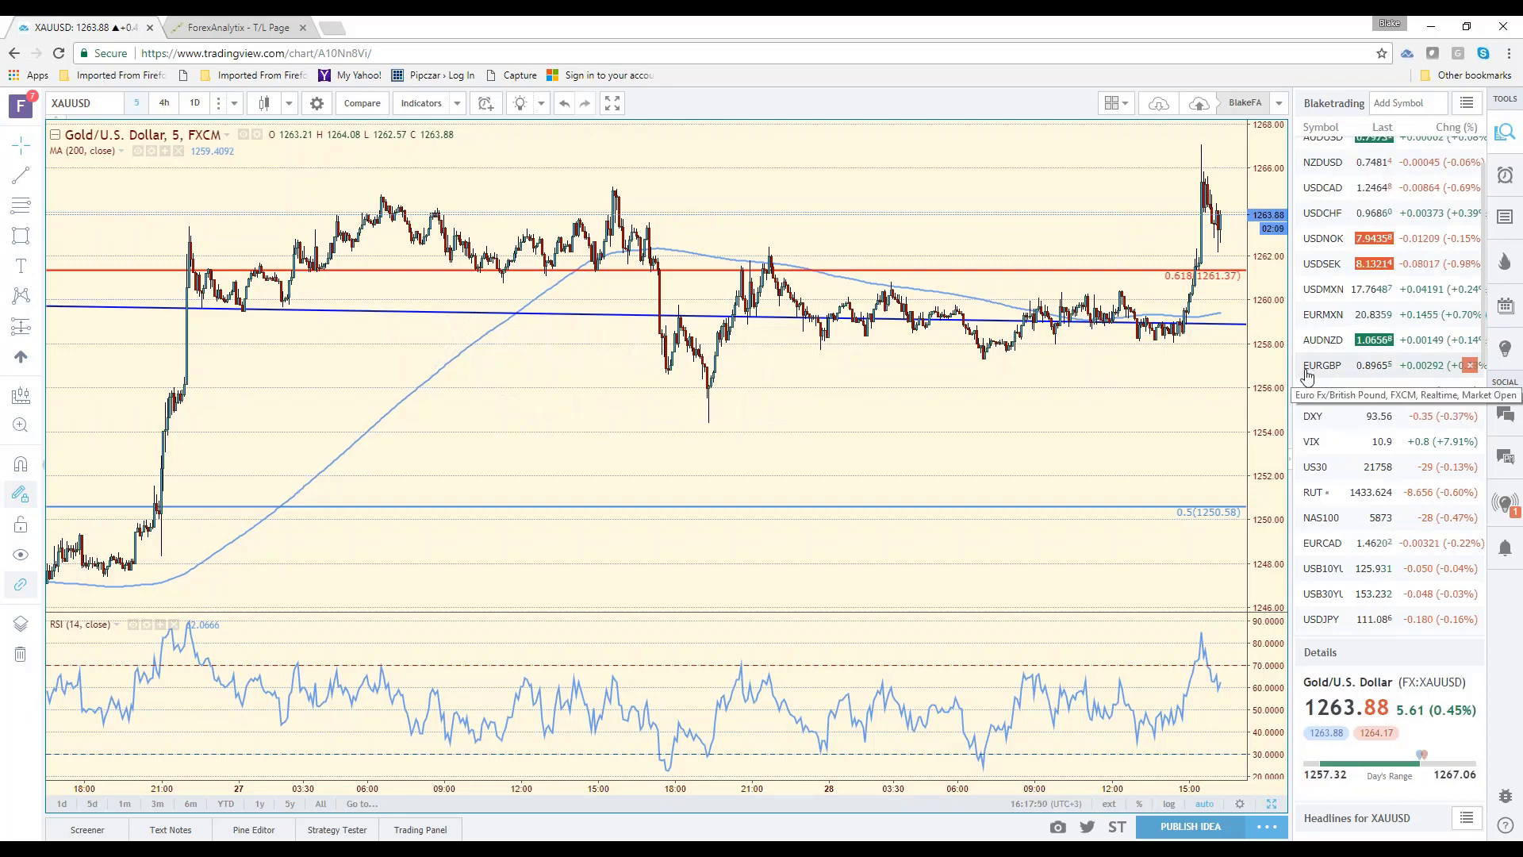
{"action": "scroll", "coordinate": [1335, 167], "scroll_direction": "up", "scroll_amount": 3}
Load EURUSD briefly, then switch to the USB10YUSD US 10Y T-Note 5-minute chart.
{"action": "left_click", "coordinate": [1334, 161]}
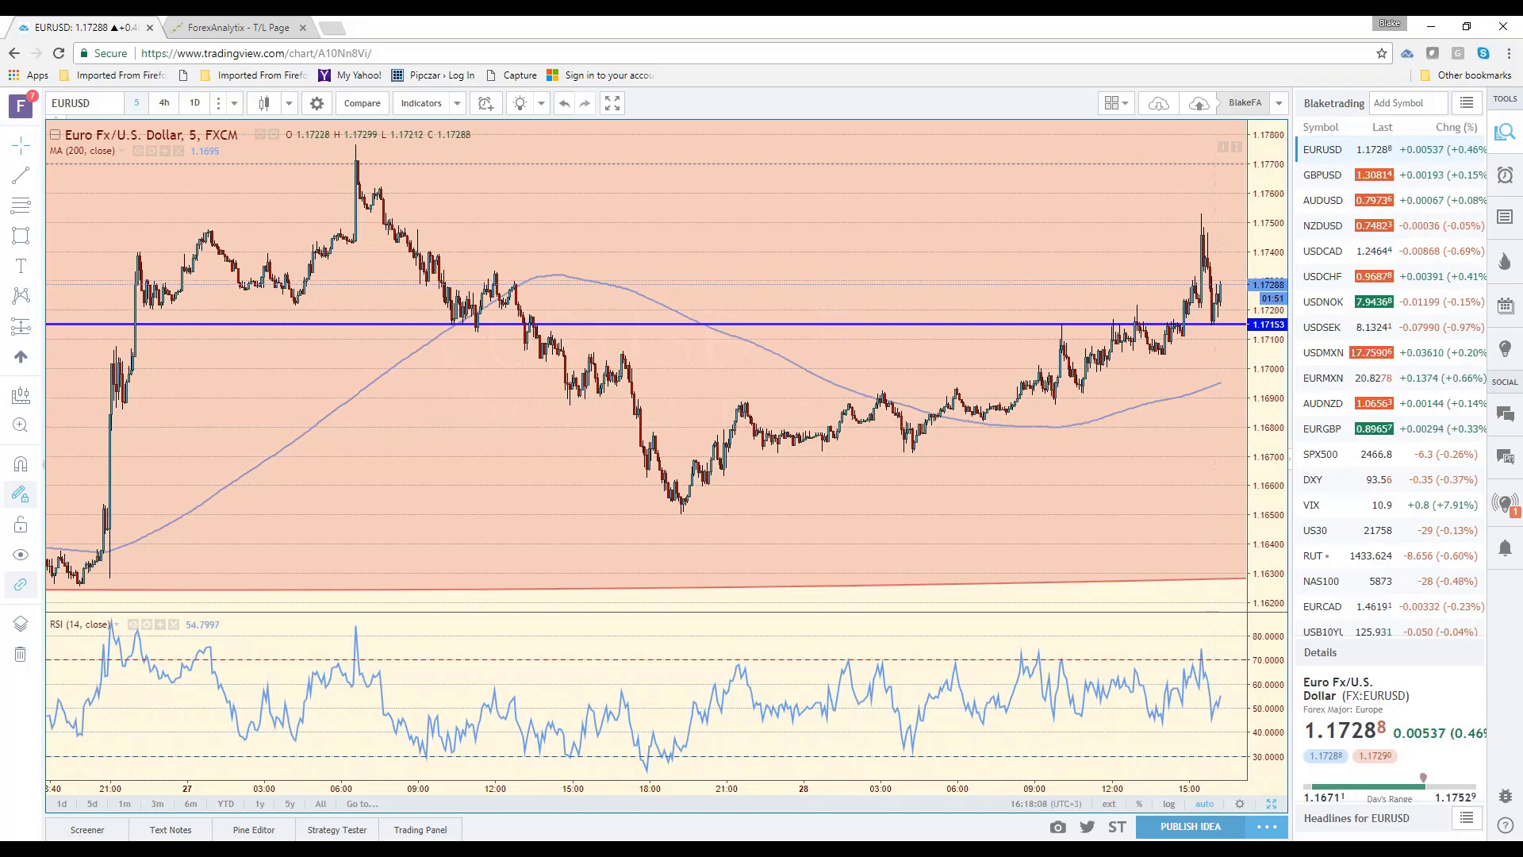
{"action": "scroll", "coordinate": [1321, 493], "scroll_direction": "down", "scroll_amount": 3}
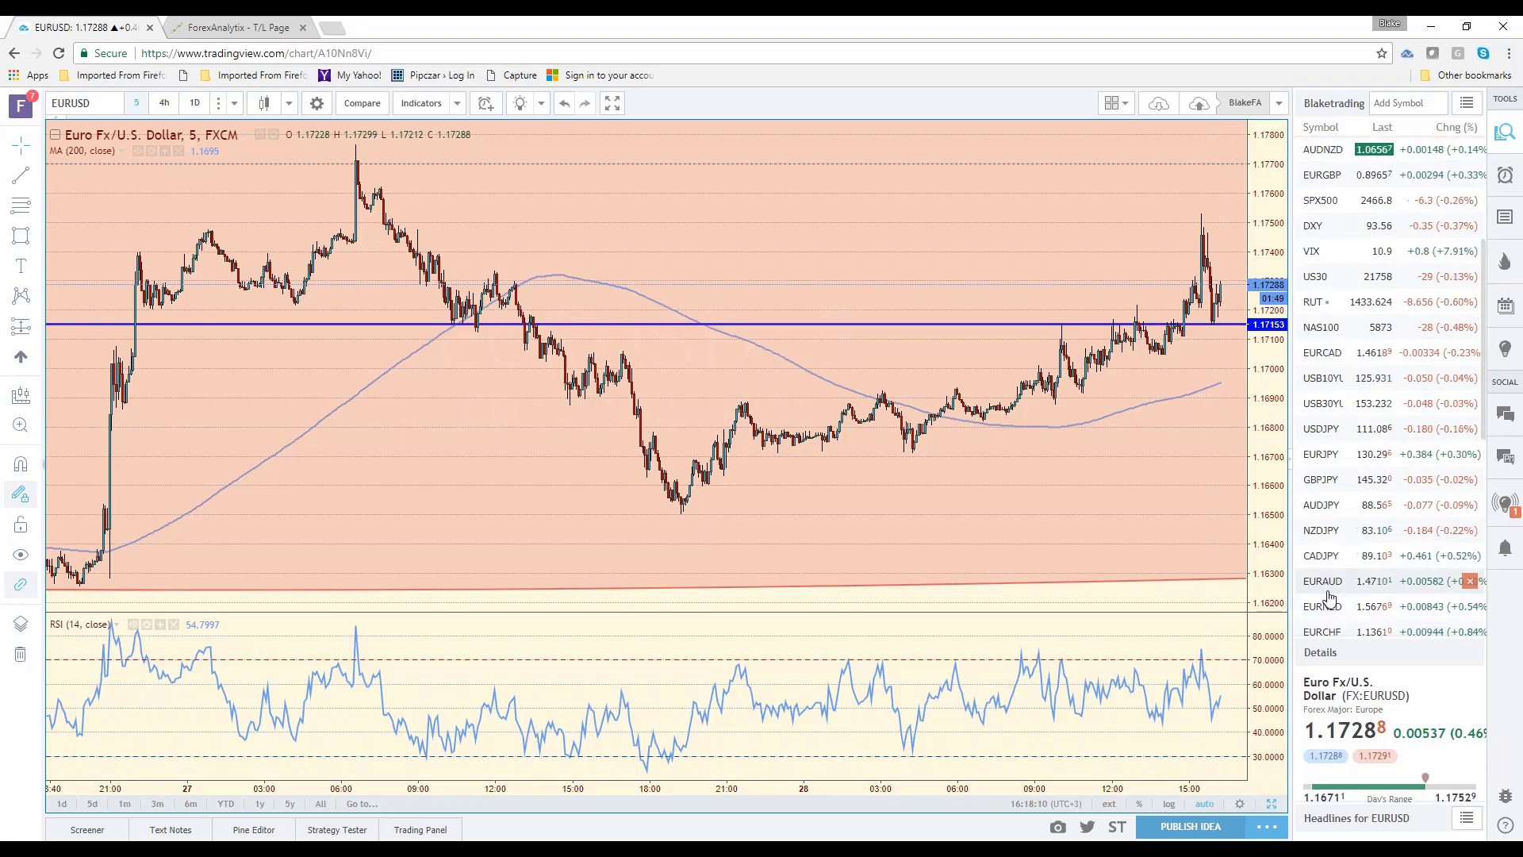
{"action": "left_click", "coordinate": [1339, 413]}
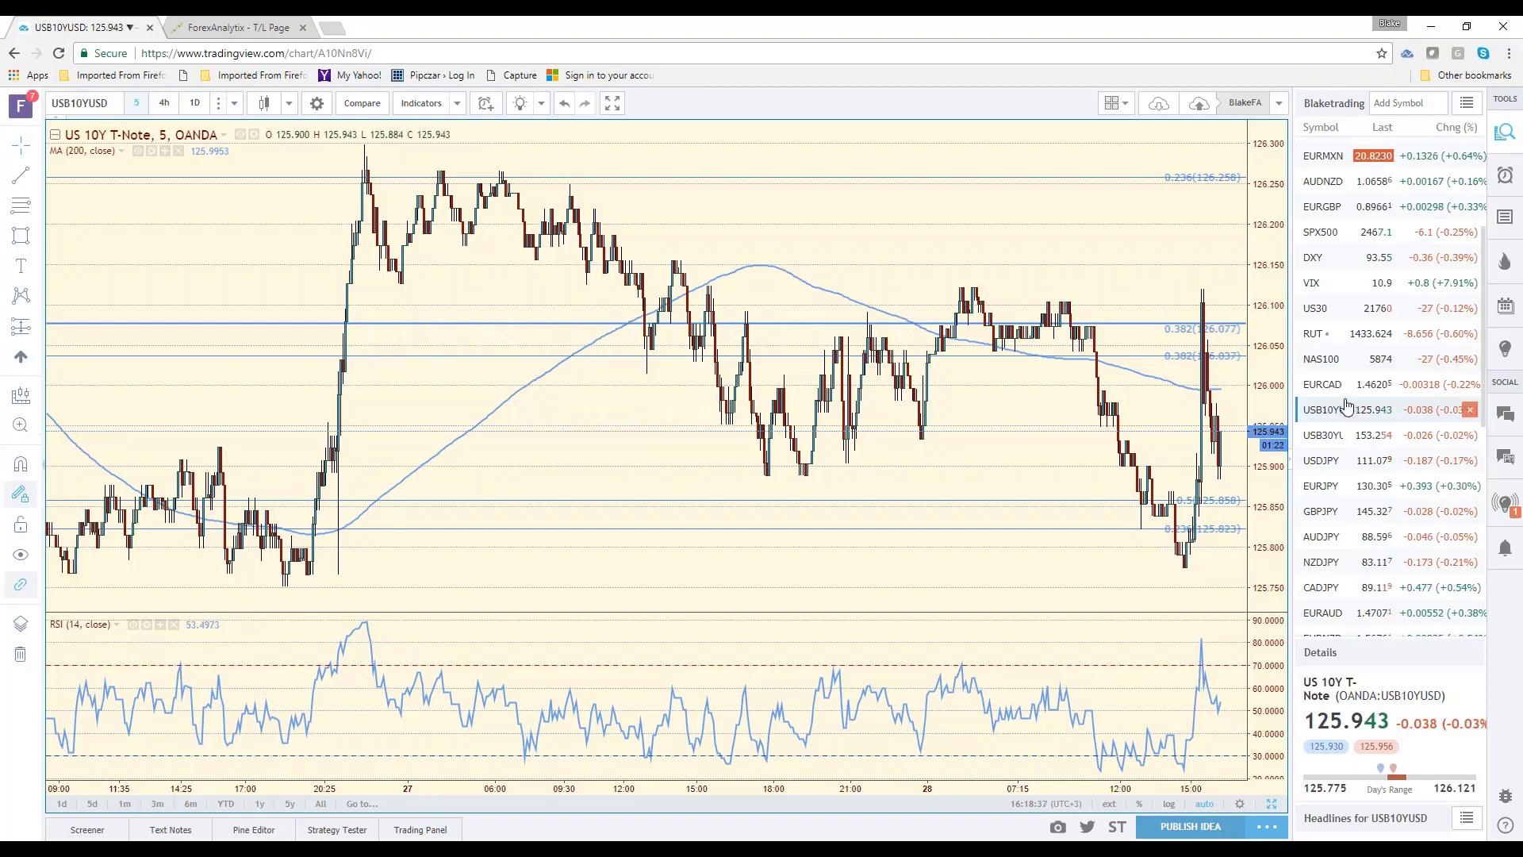
{"action": "scroll", "coordinate": [1347, 407], "scroll_direction": "up", "scroll_amount": 2}
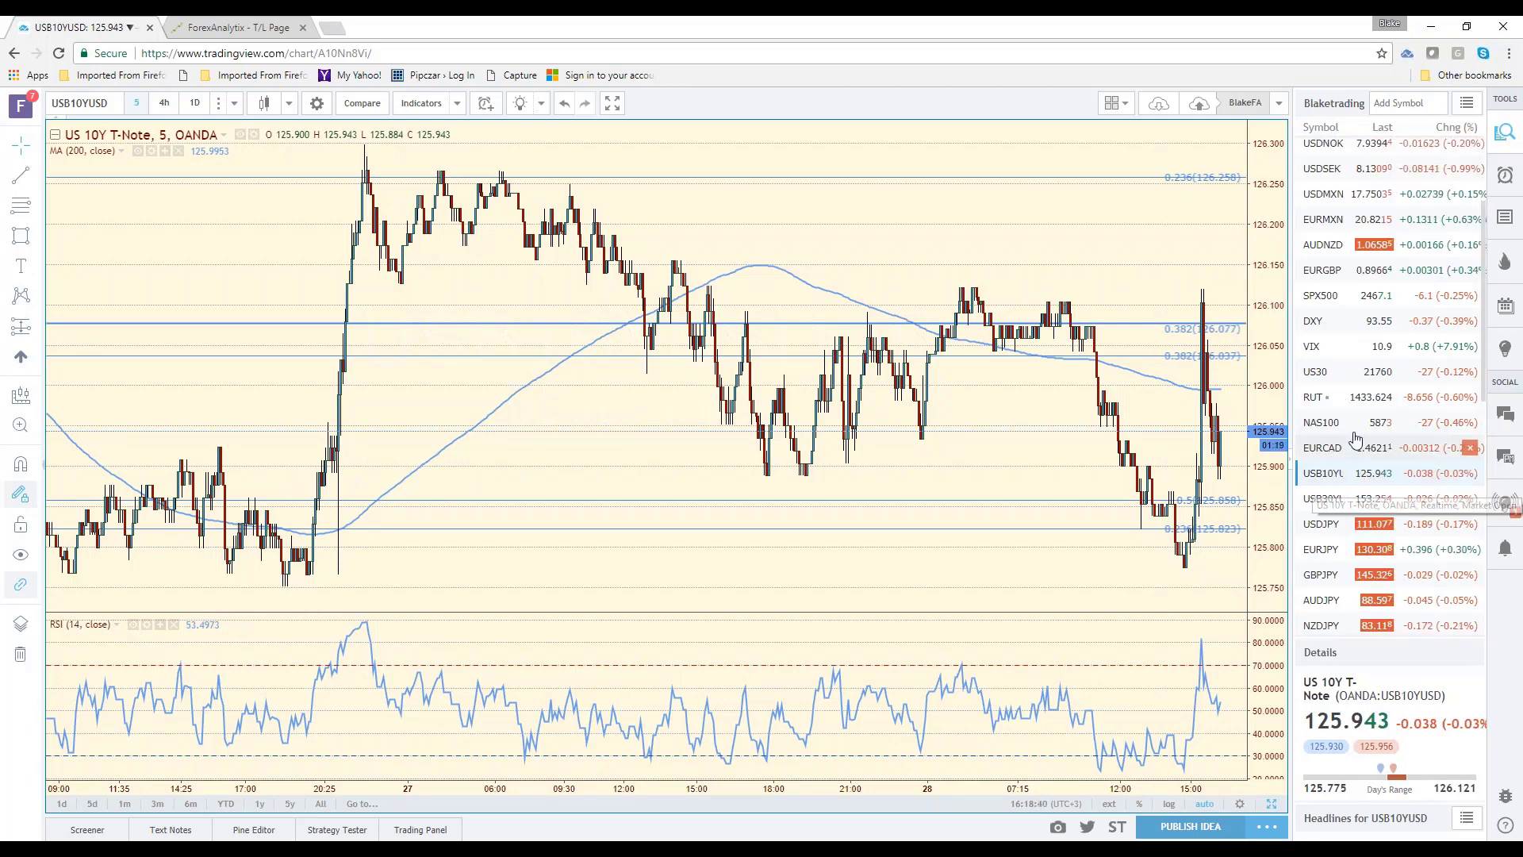
Load NAS100 on daily candles, zoom in and pan to show the latest bars.
{"action": "left_click", "coordinate": [1360, 427]}
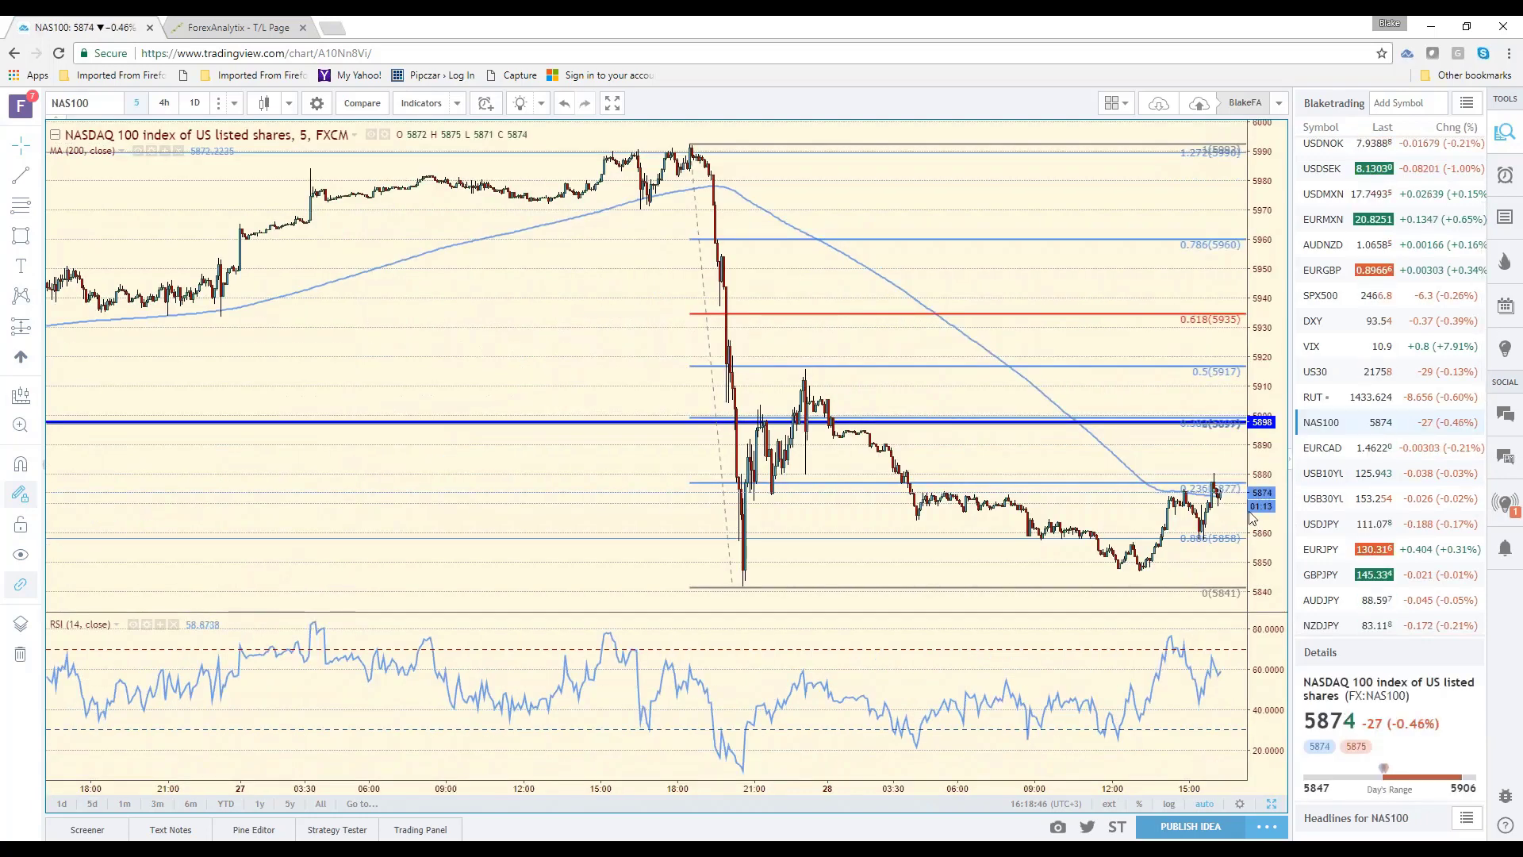
{"action": "left_click", "coordinate": [195, 104]}
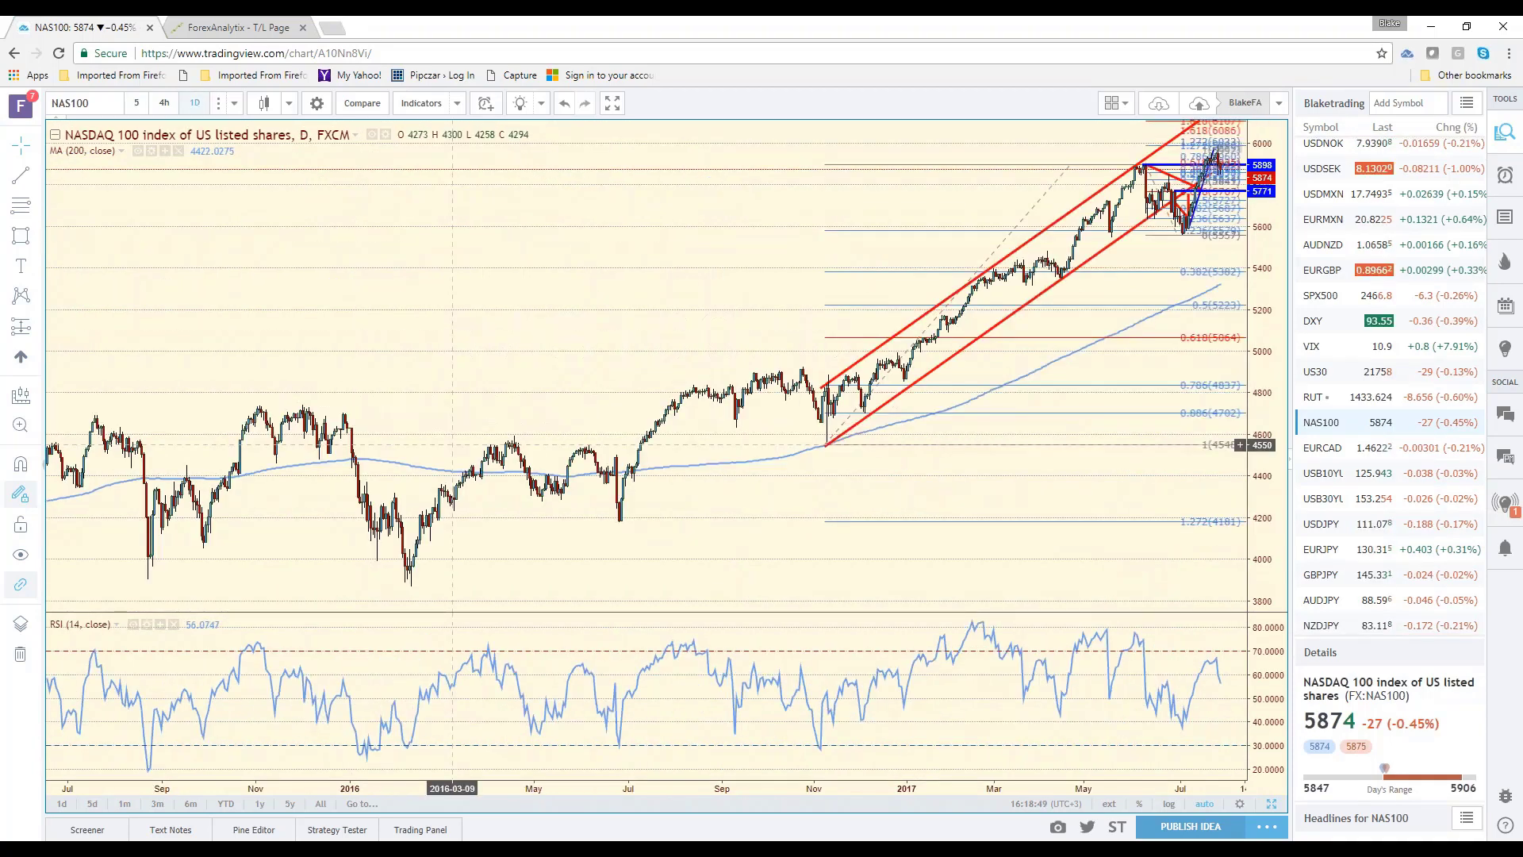
{"action": "scroll", "coordinate": [452, 444], "scroll_direction": "up", "scroll_amount": 3}
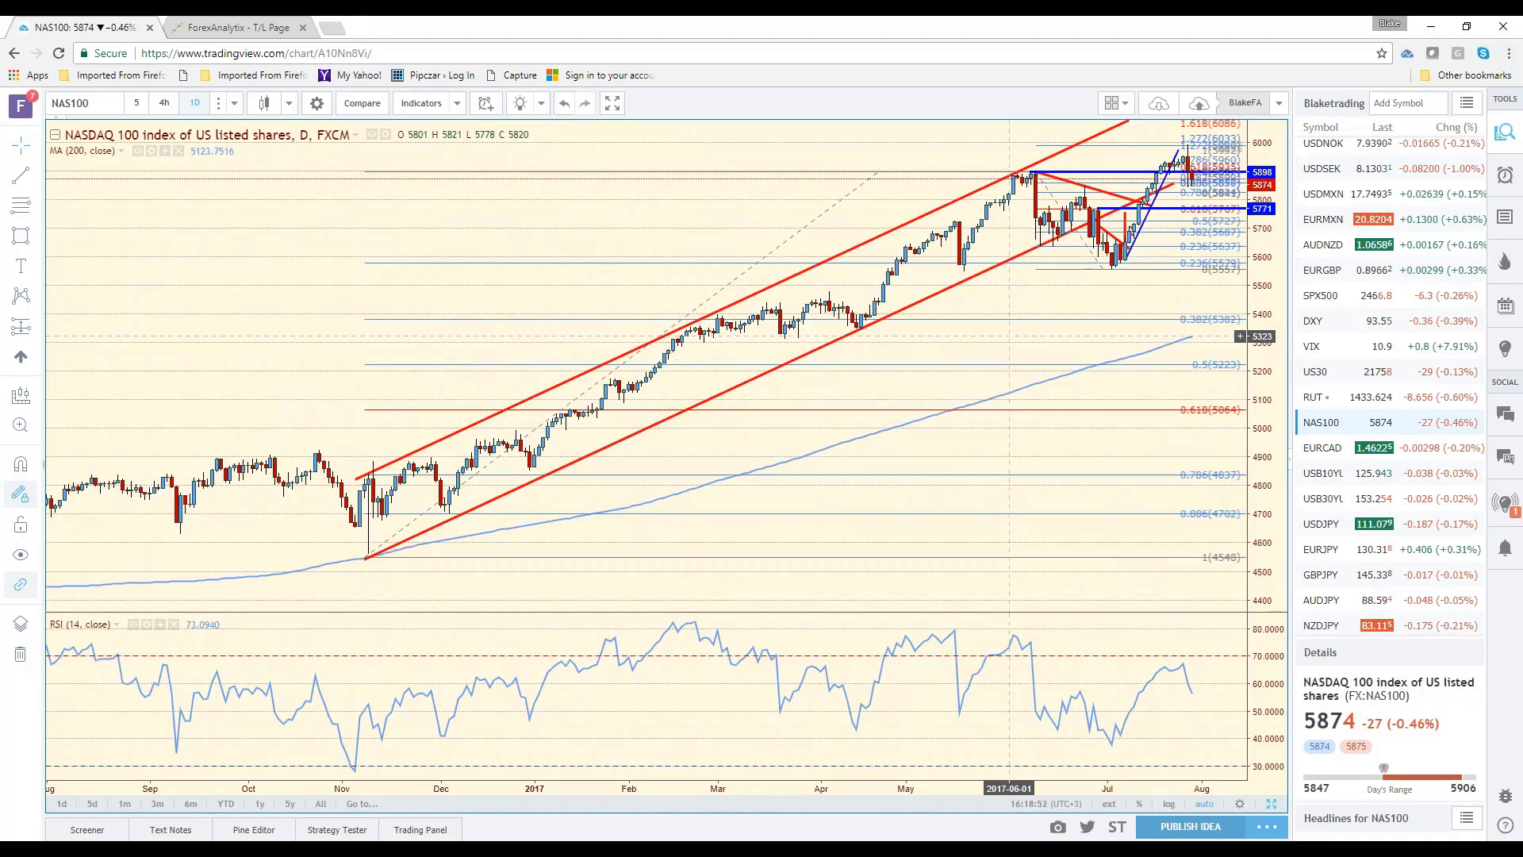
{"action": "left_click_drag", "start_coordinate": [1009, 337], "coordinate": [950, 336]}
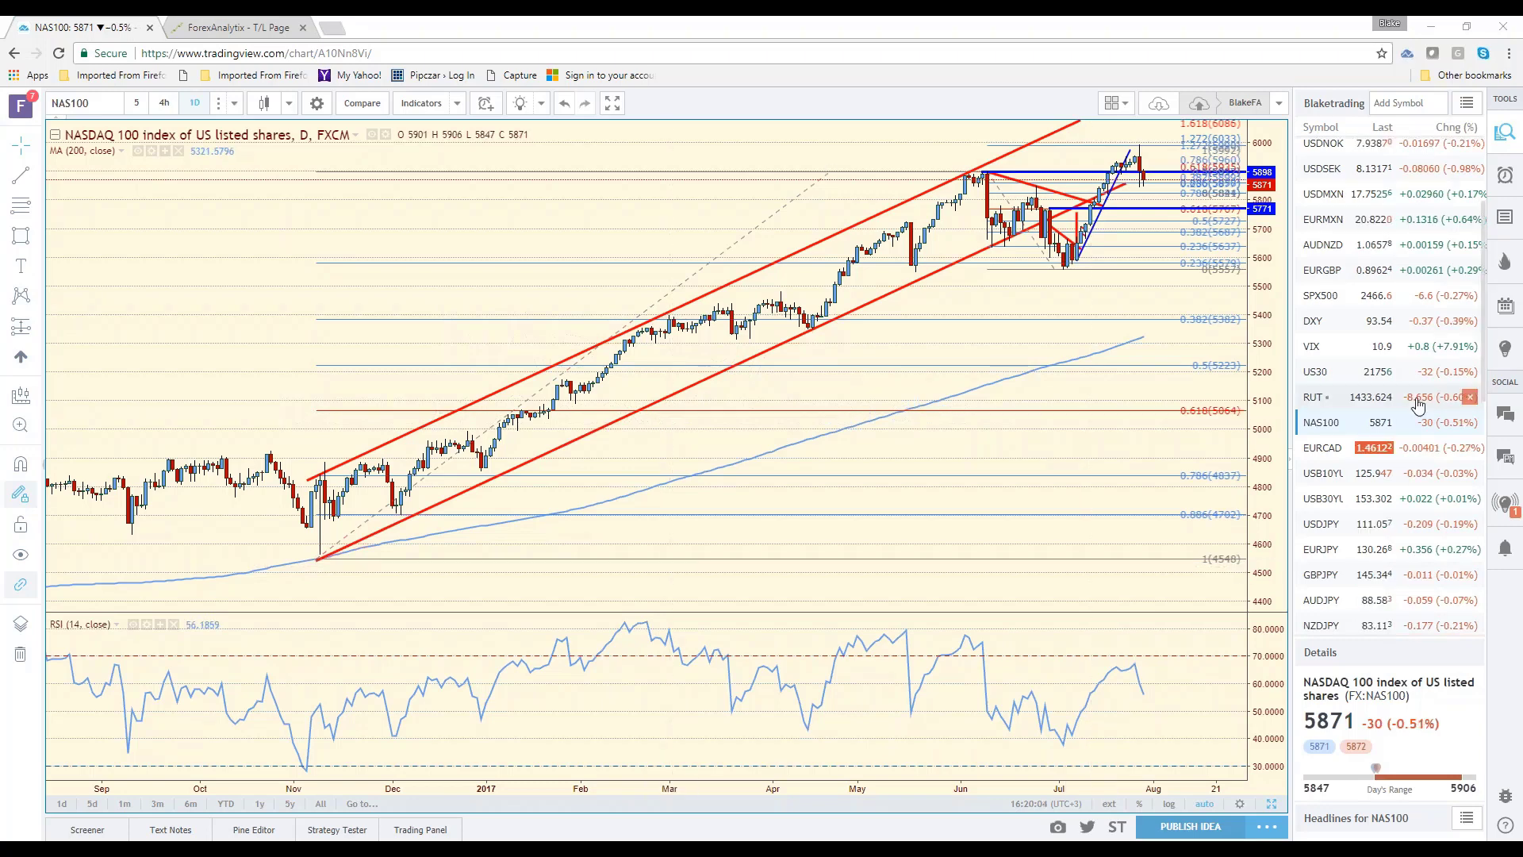
{"action": "scroll", "coordinate": [1365, 492], "scroll_direction": "up", "scroll_amount": 3}
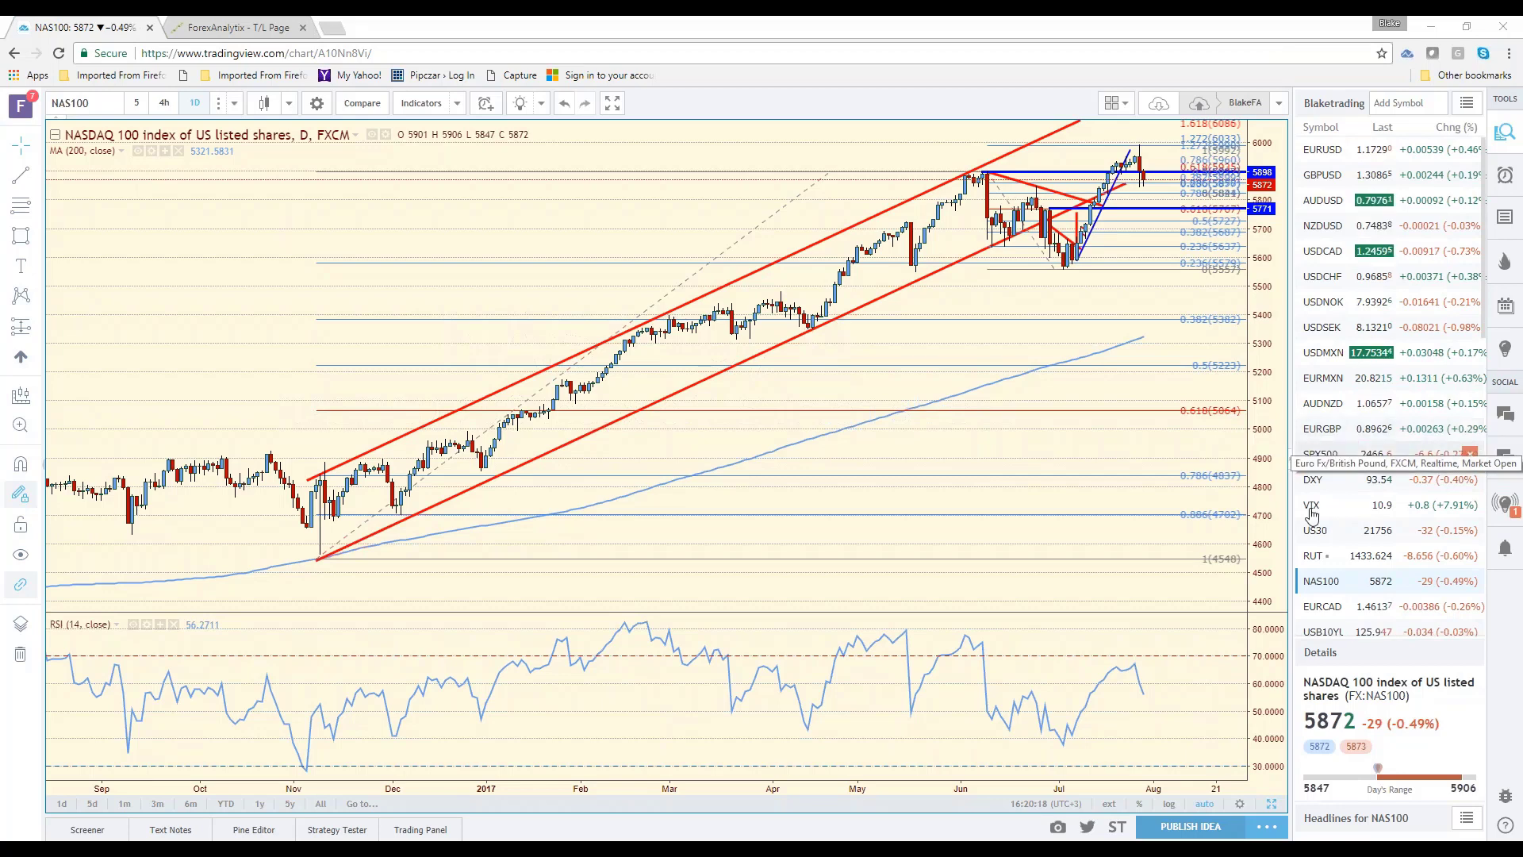
Load USDNOK from the watchlist to view its daily chart with trendlines and Fibonacci levels.
{"action": "left_click", "coordinate": [1330, 311]}
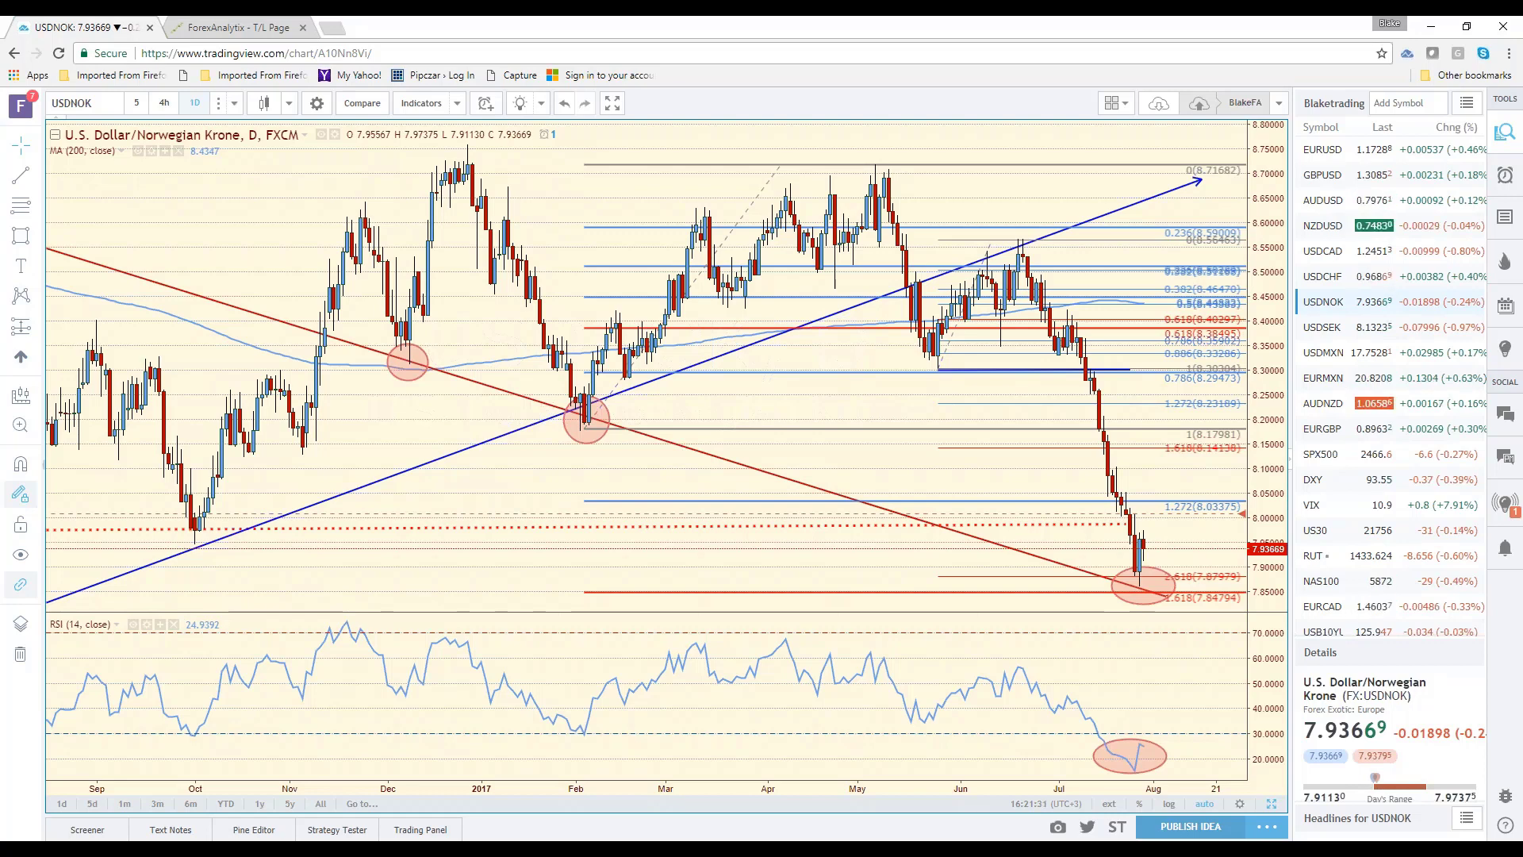
Load USDCAD, zoom in, and switch it to 5-minute candles near the 1.24421 support.
{"action": "left_click", "coordinate": [1335, 258]}
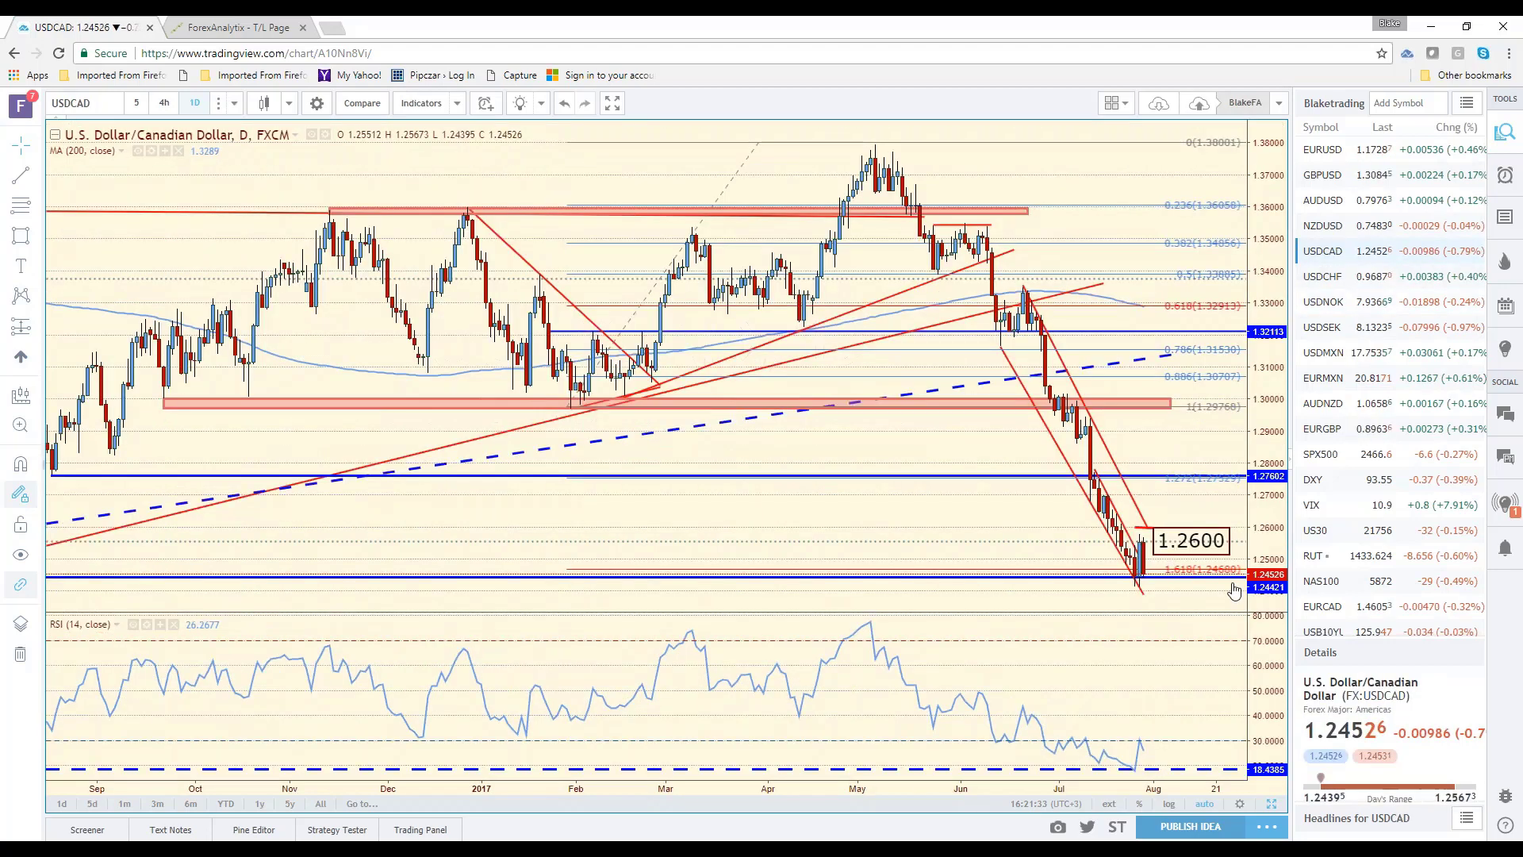
{"action": "scroll", "coordinate": [536, 318], "scroll_direction": "up", "scroll_amount": 2}
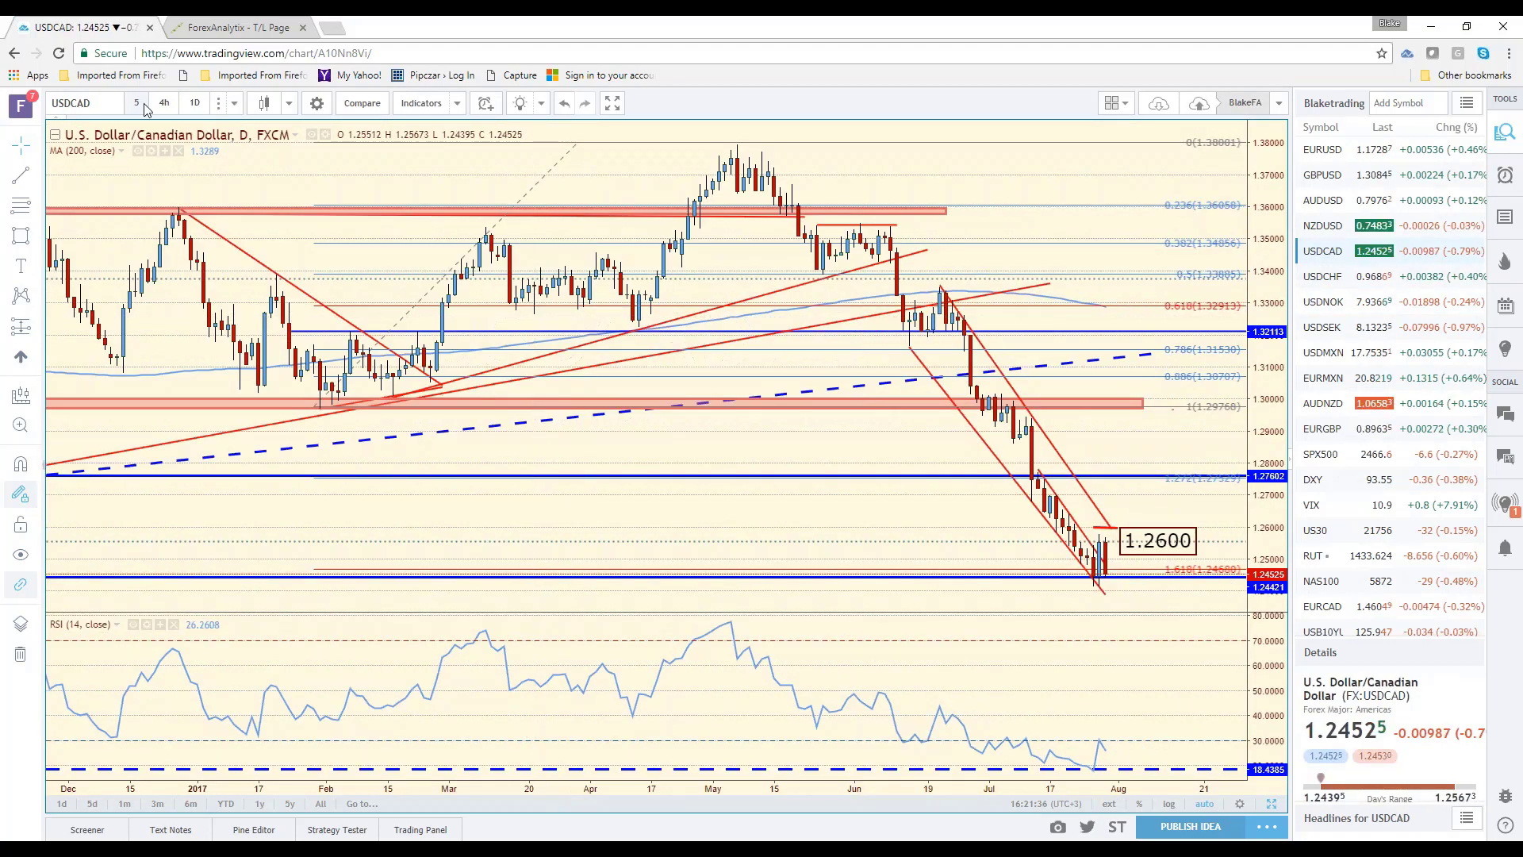
{"action": "key", "text": "5"}
{"action": "key", "text": "Return"}
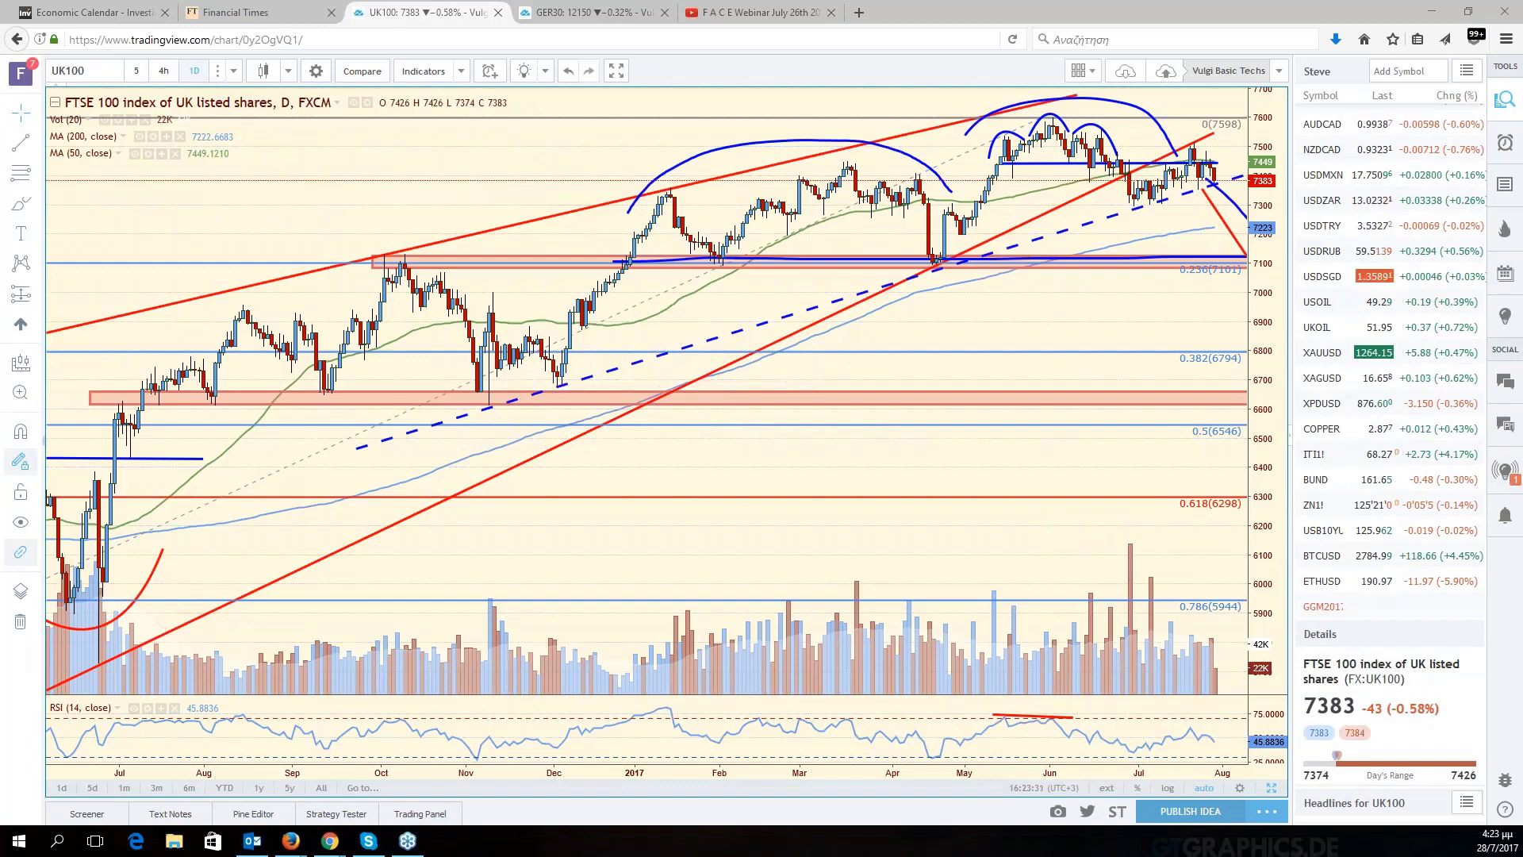
Scroll the watchlist back to the top on the UK100 daily layout.
{"action": "scroll", "coordinate": [1388, 294], "scroll_direction": "up", "scroll_amount": 10}
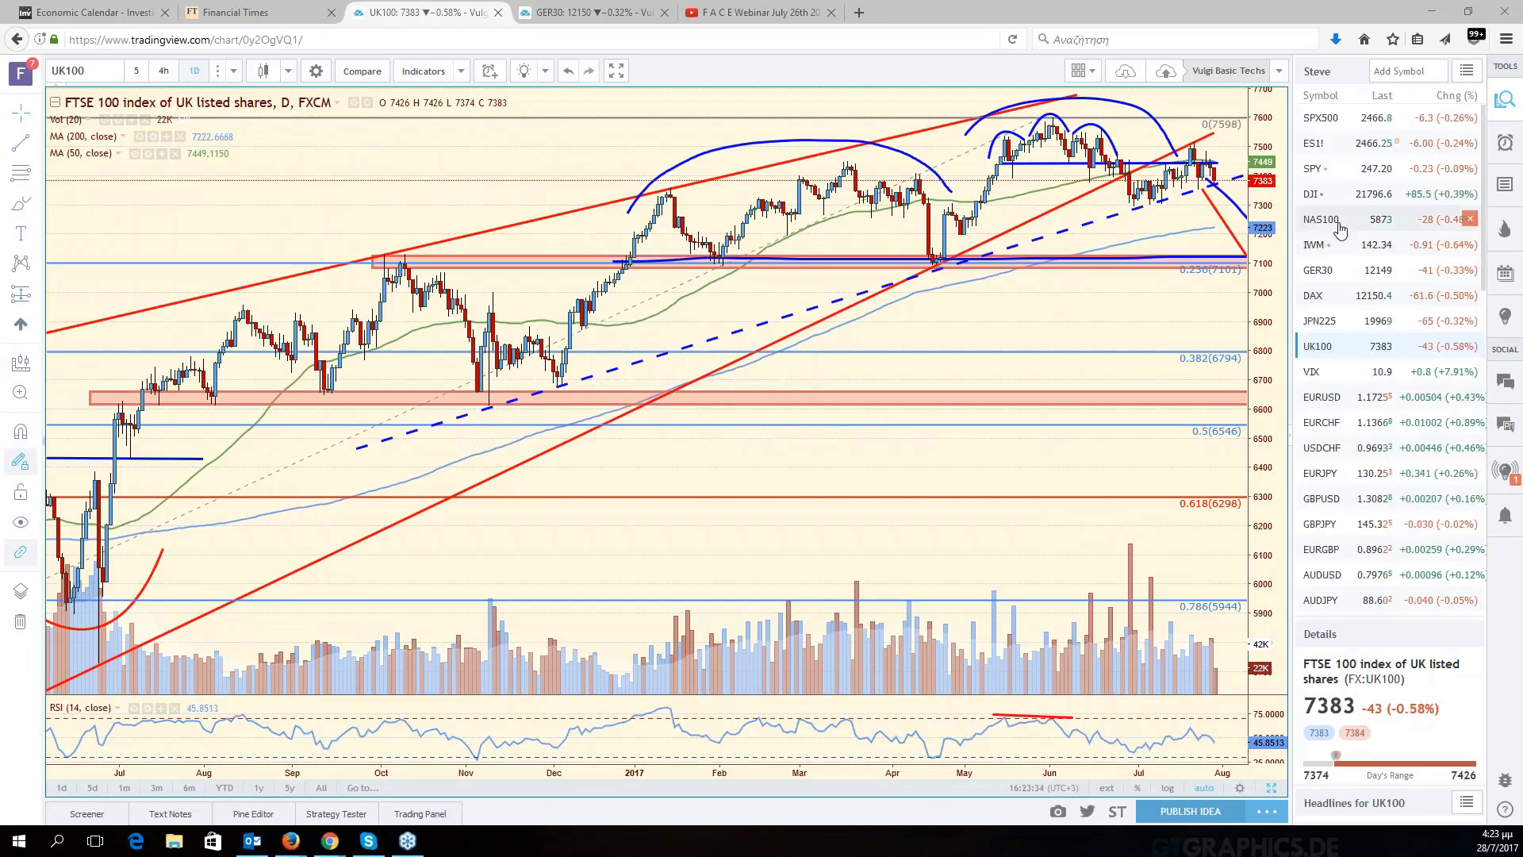
{"action": "left_click", "coordinate": [1338, 229]}
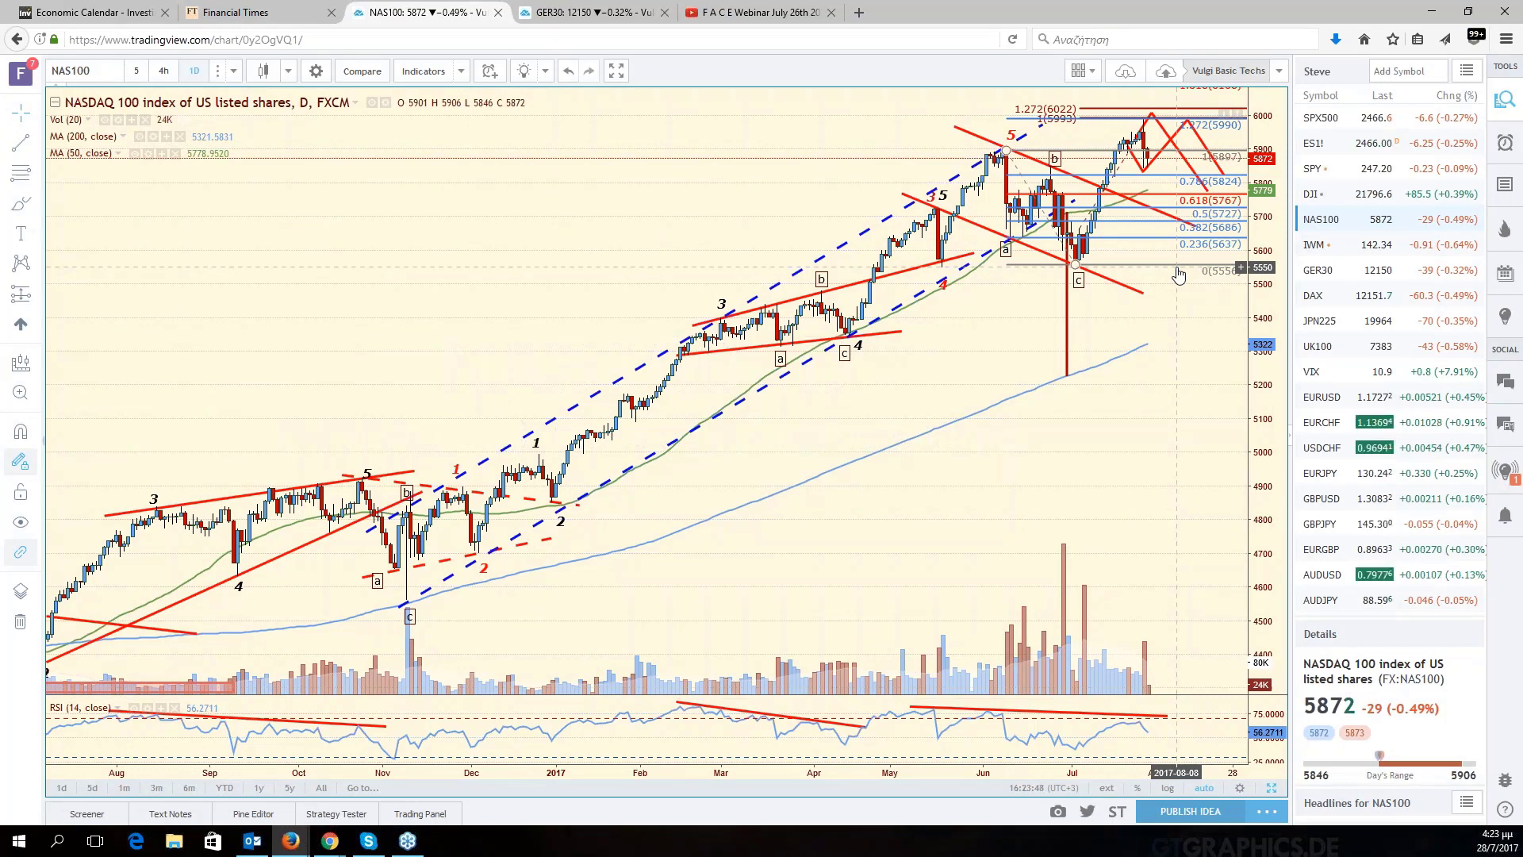
{"action": "scroll", "coordinate": [1179, 274], "scroll_direction": "up", "scroll_amount": 1}
{"action": "scroll", "coordinate": [1178, 275], "scroll_direction": "up", "scroll_amount": 1}
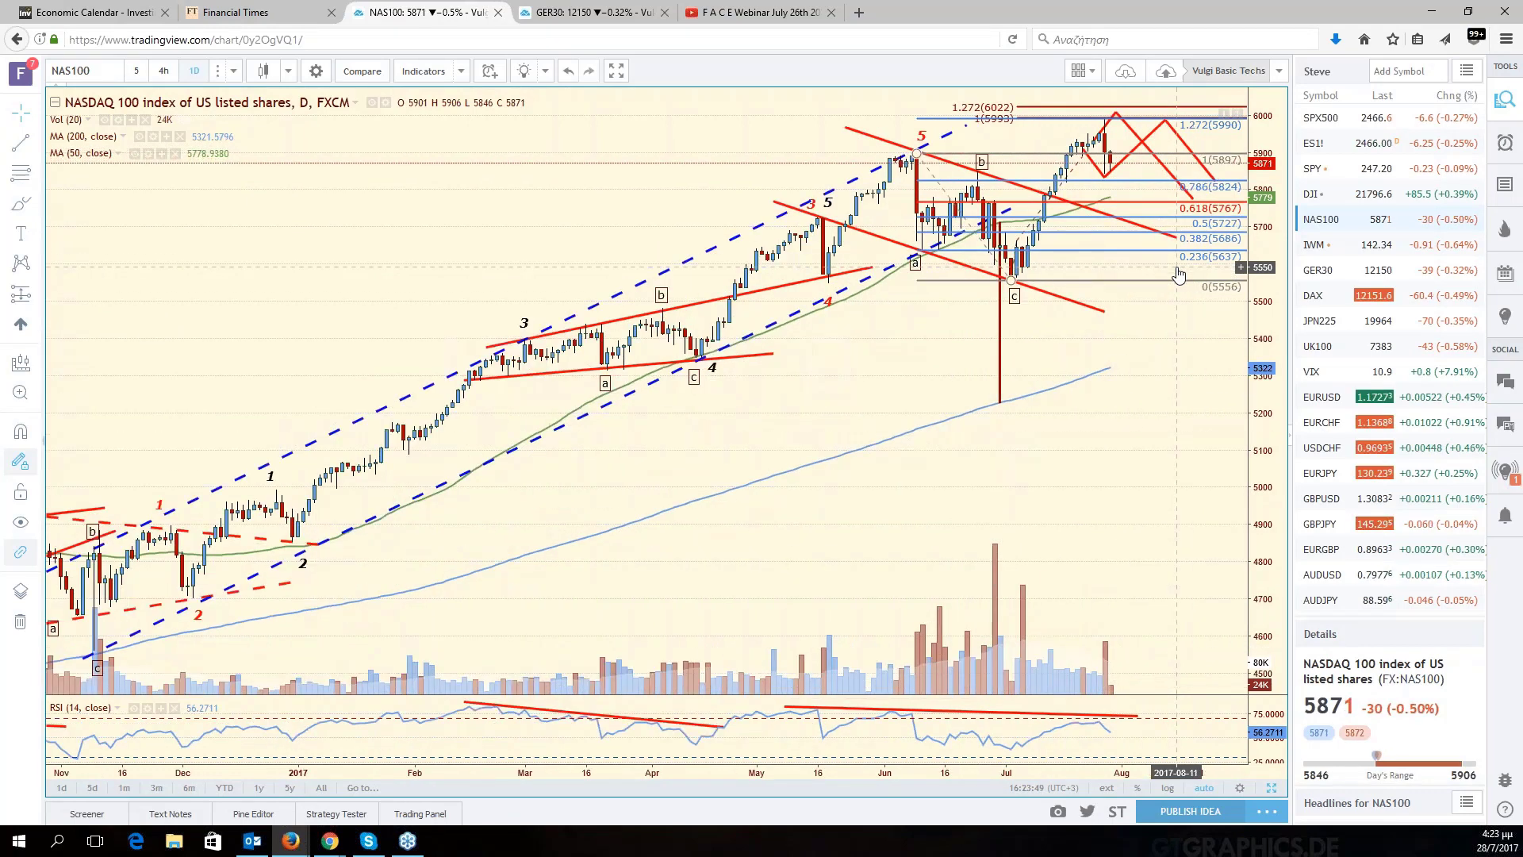
{"action": "scroll", "coordinate": [1178, 274], "scroll_direction": "up", "scroll_amount": 1}
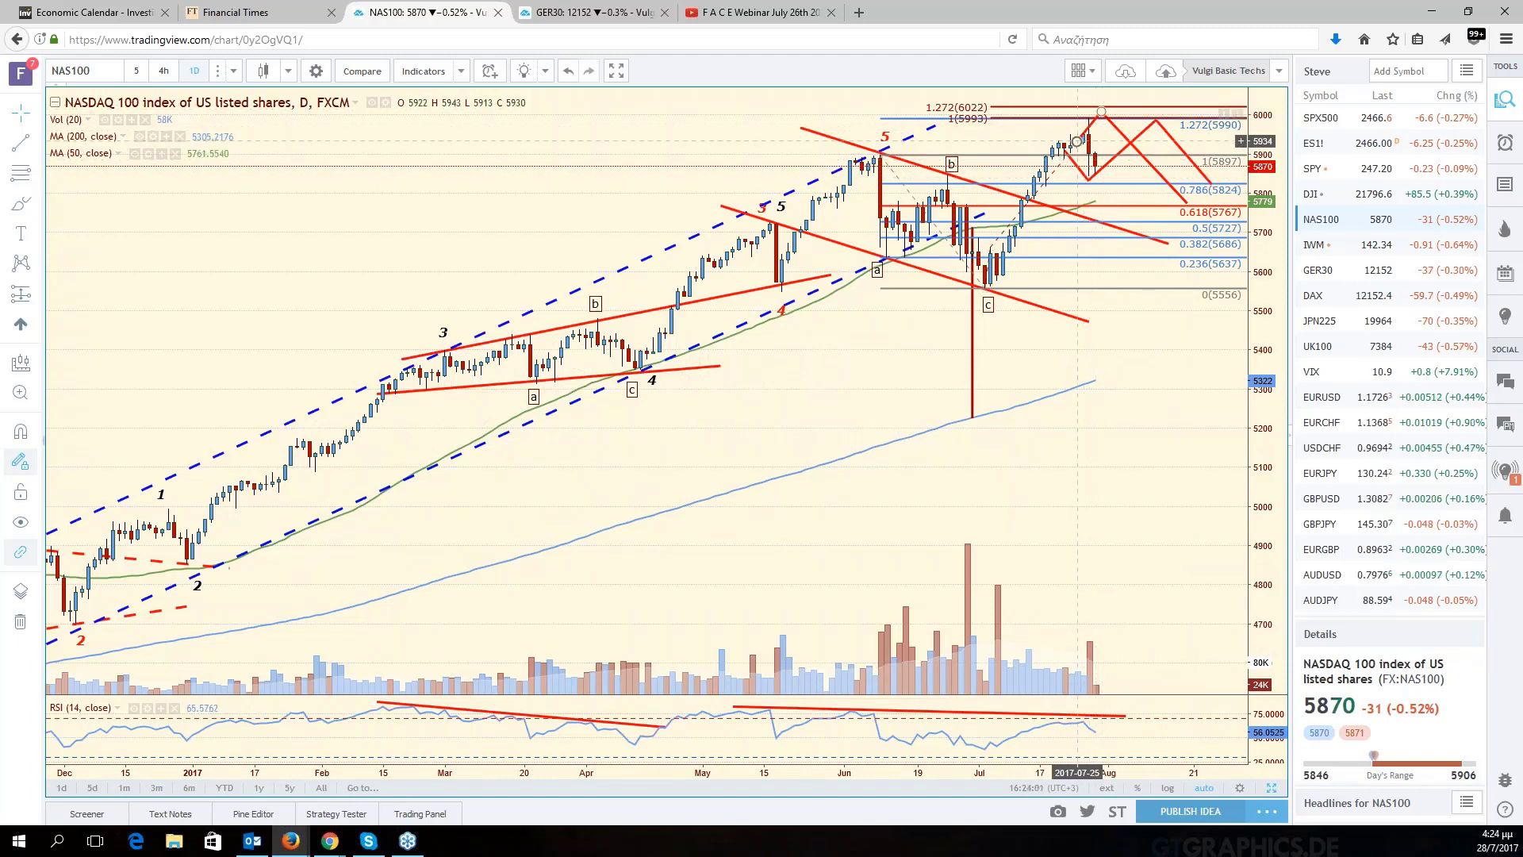
{"action": "scroll", "coordinate": [1089, 176], "scroll_direction": "down", "scroll_amount": 1}
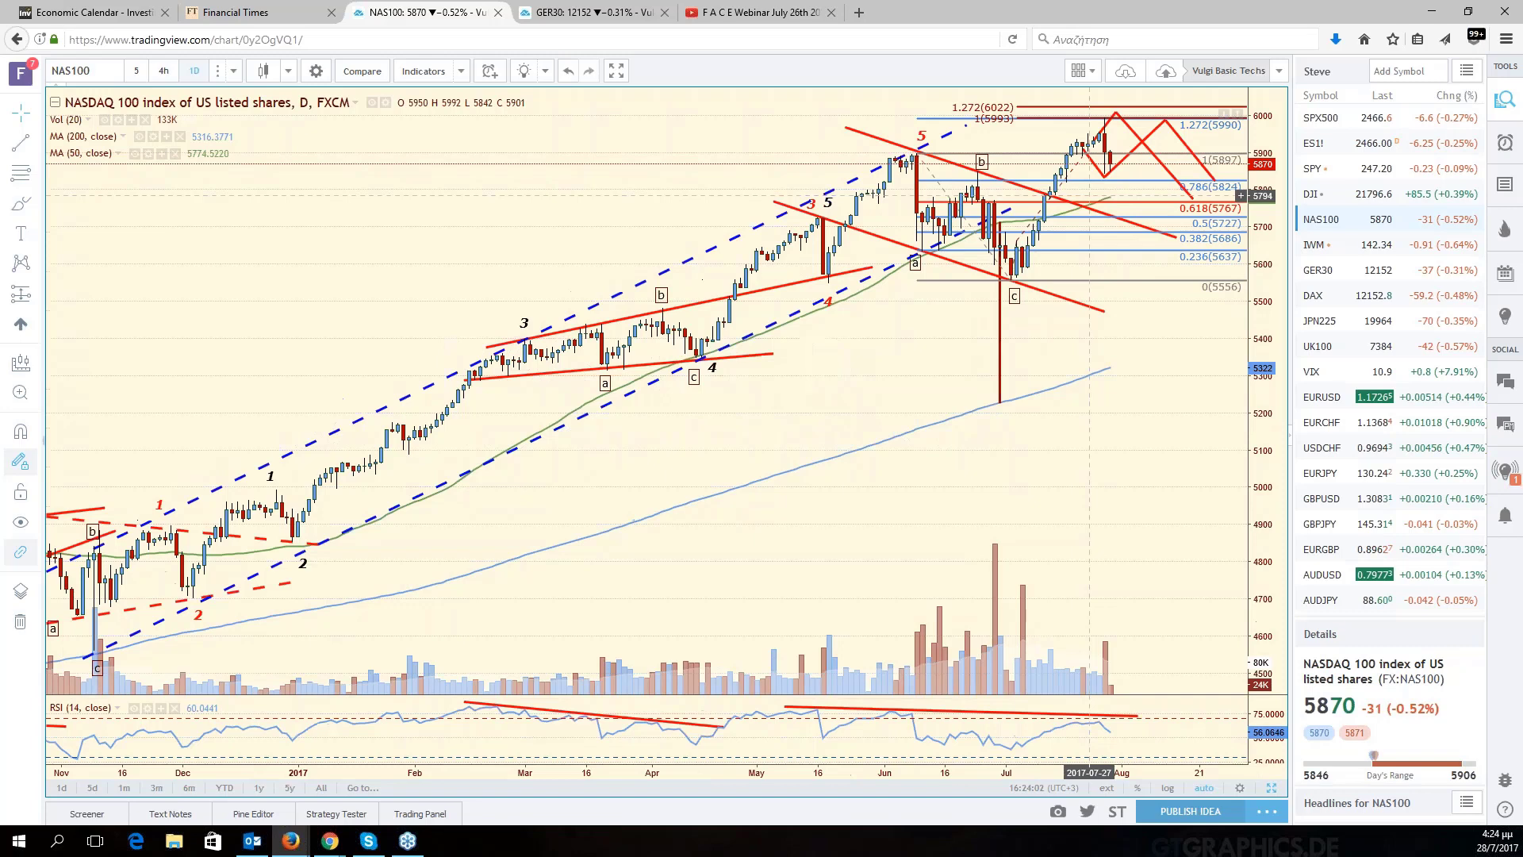
{"action": "scroll", "coordinate": [1090, 195], "scroll_direction": "down", "scroll_amount": 1}
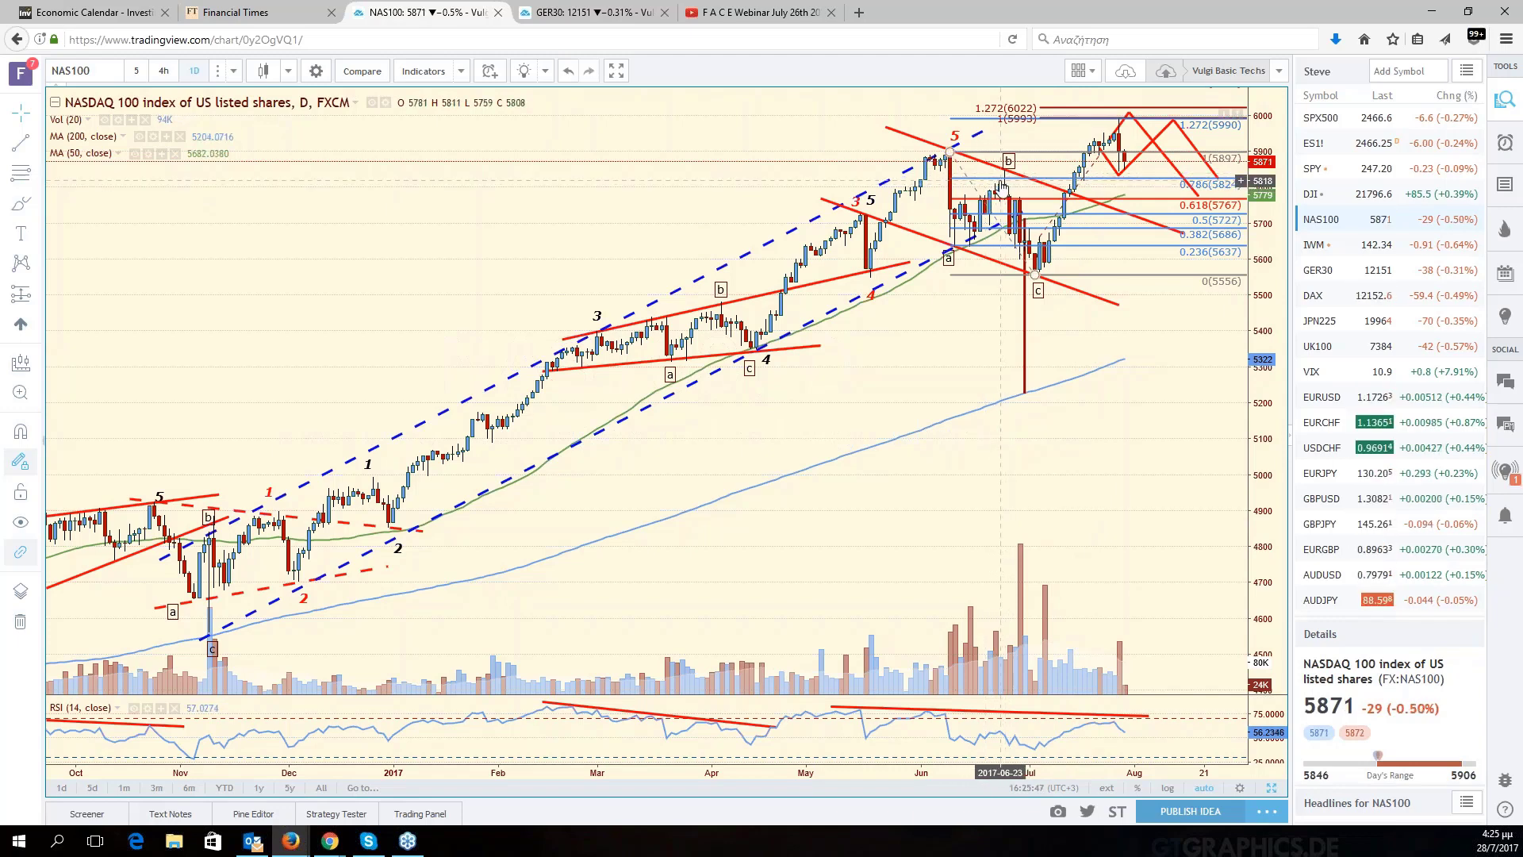
{"action": "scroll", "coordinate": [1001, 186], "scroll_direction": "up", "scroll_amount": 1}
{"action": "scroll", "coordinate": [1001, 187], "scroll_direction": "up", "scroll_amount": 1}
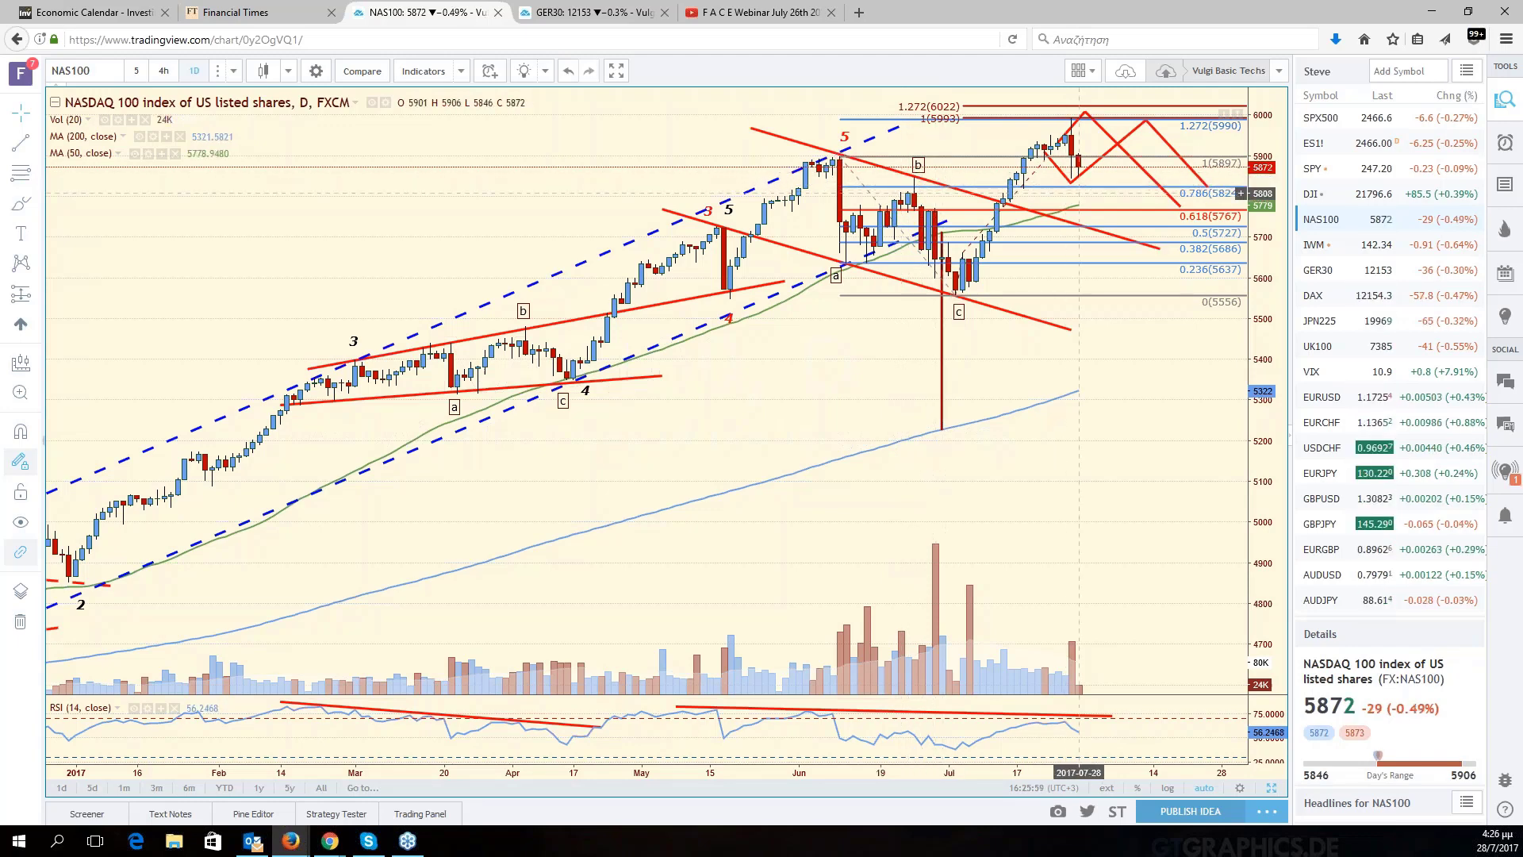
{"action": "scroll", "coordinate": [1087, 250], "scroll_direction": "down", "scroll_amount": 2}
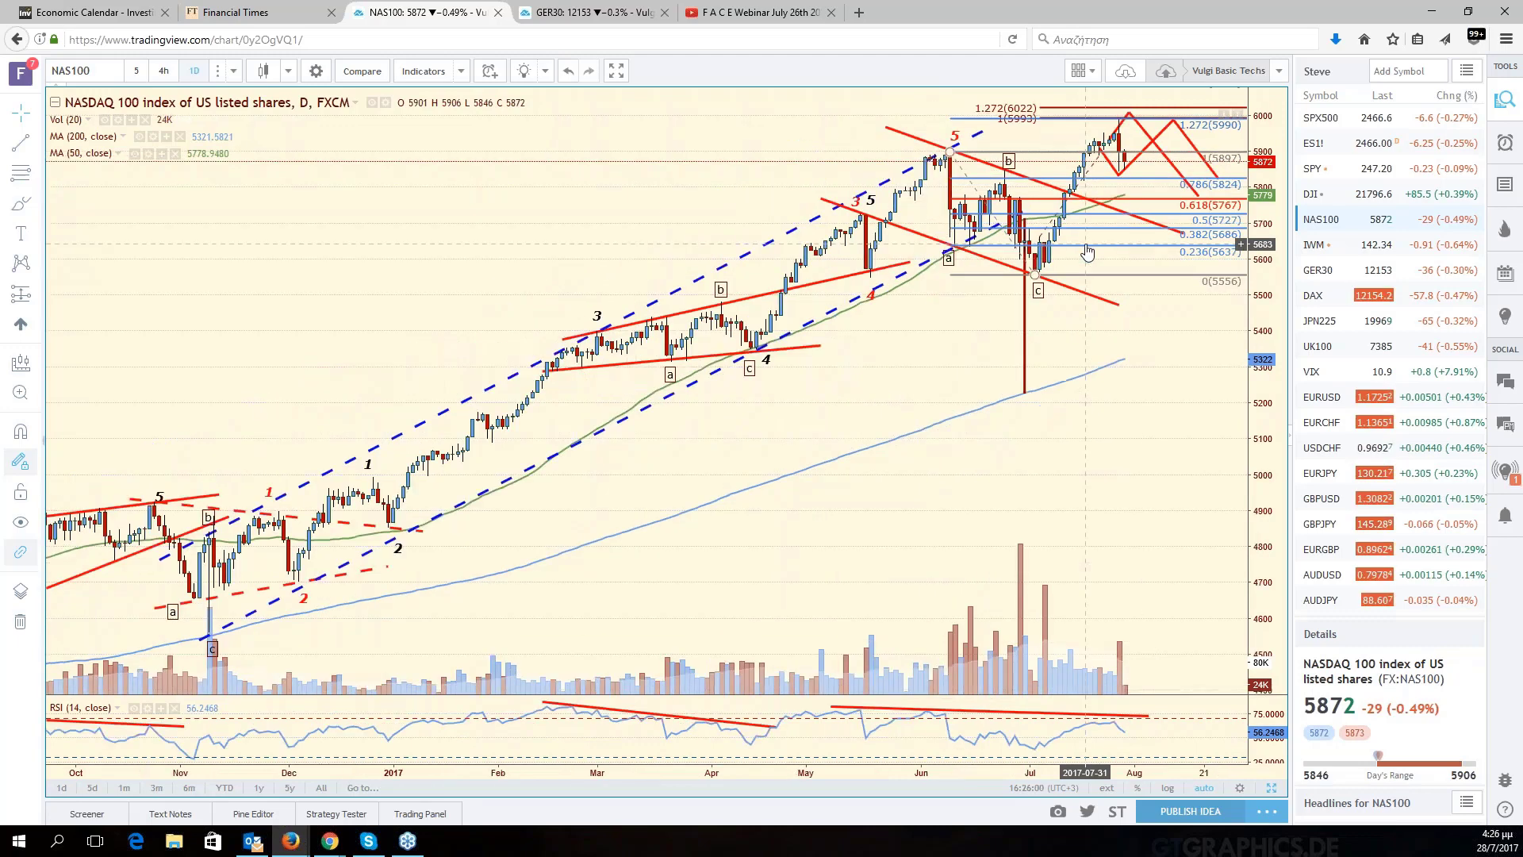
{"action": "scroll", "coordinate": [1087, 251], "scroll_direction": "down", "scroll_amount": 1}
{"action": "scroll", "coordinate": [1095, 222], "scroll_direction": "up", "scroll_amount": 1}
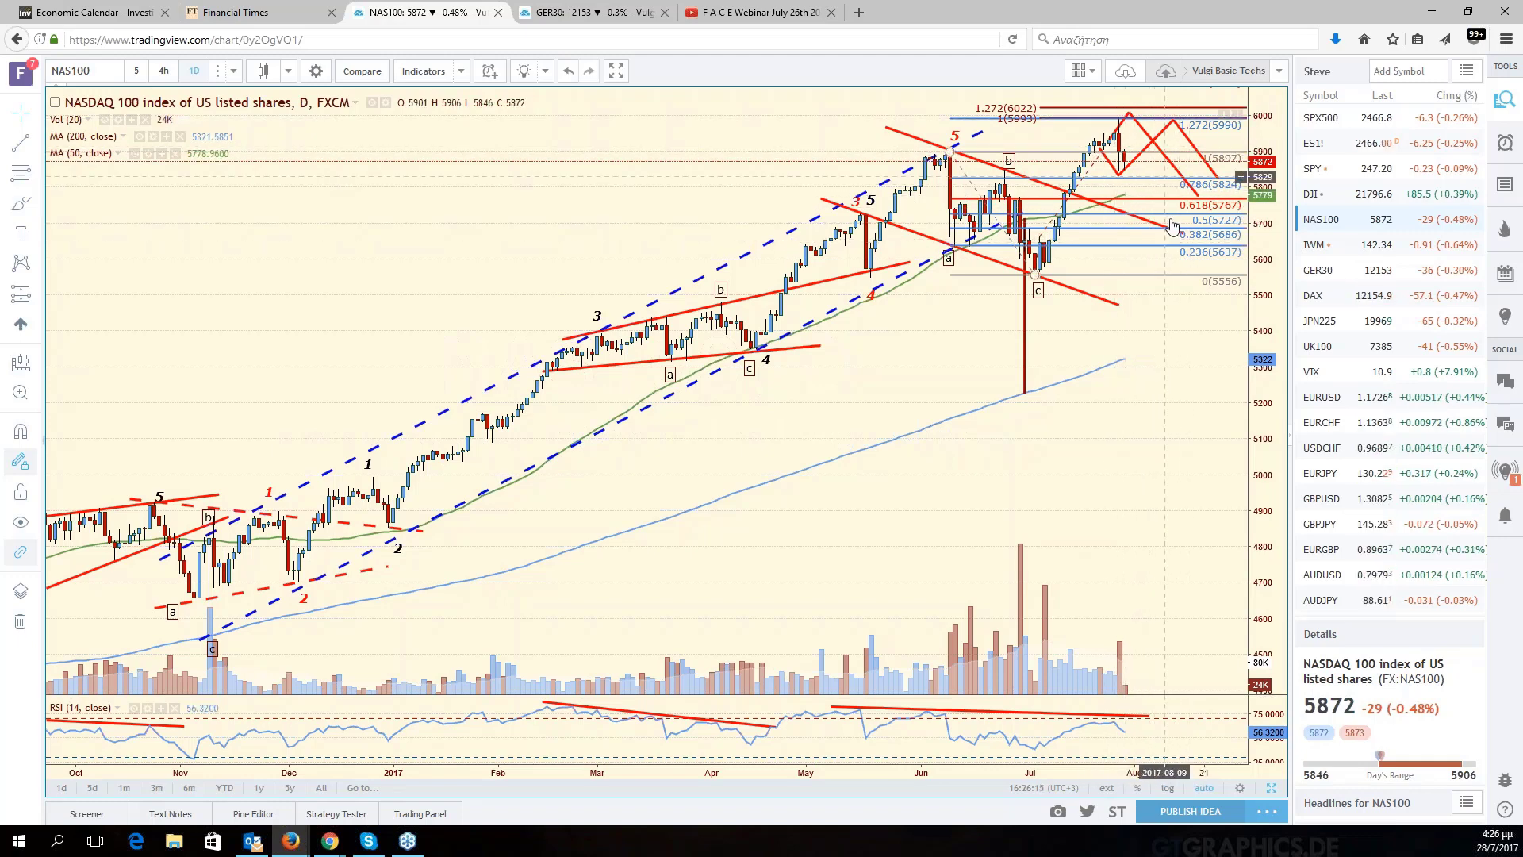
{"action": "scroll", "coordinate": [1170, 222], "scroll_direction": "down", "scroll_amount": 1}
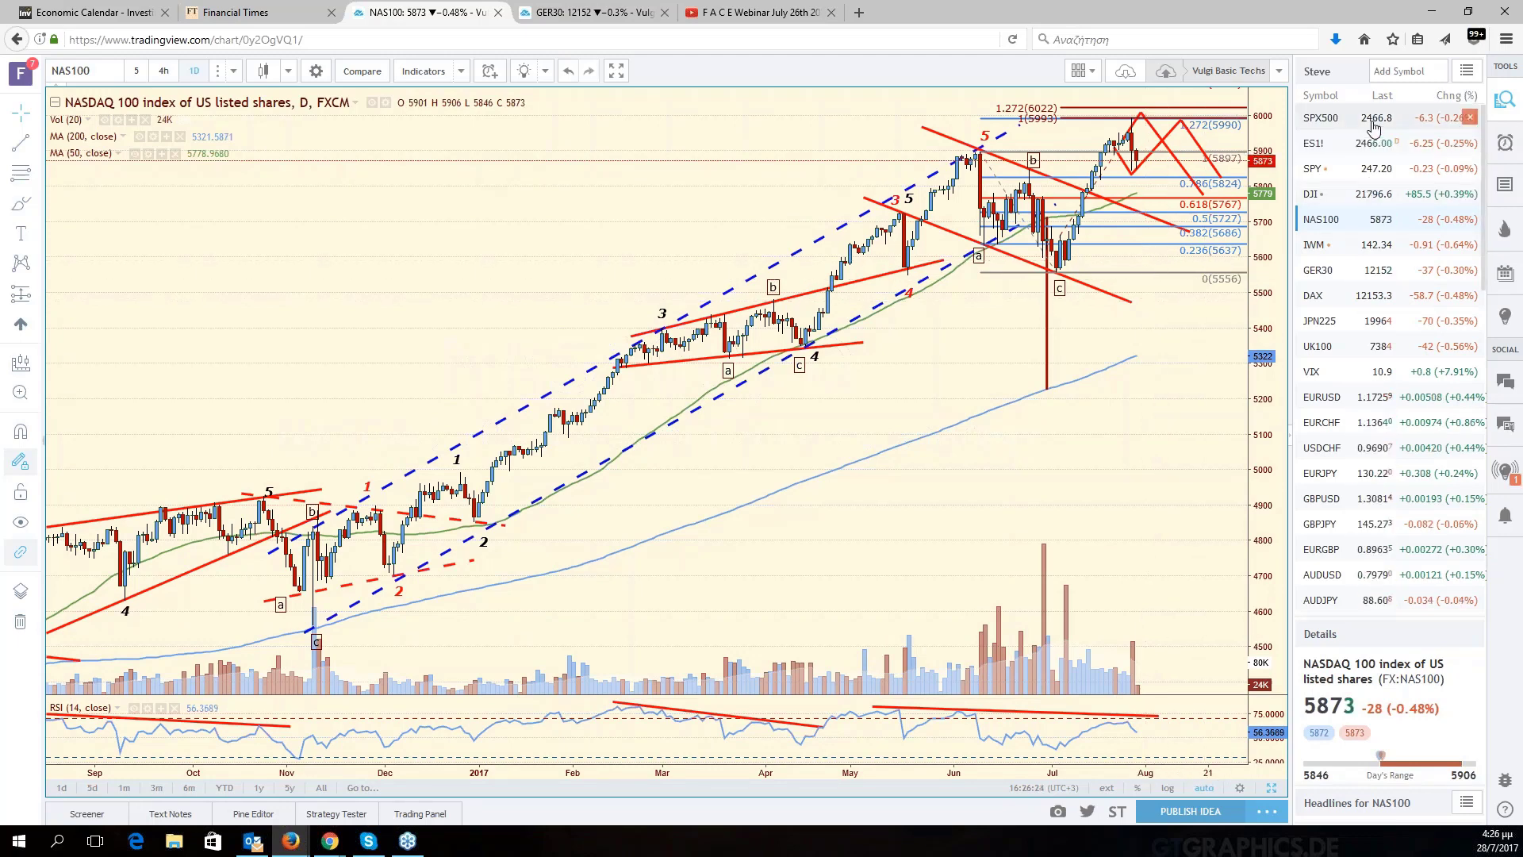
{"action": "left_click", "coordinate": [1375, 128]}
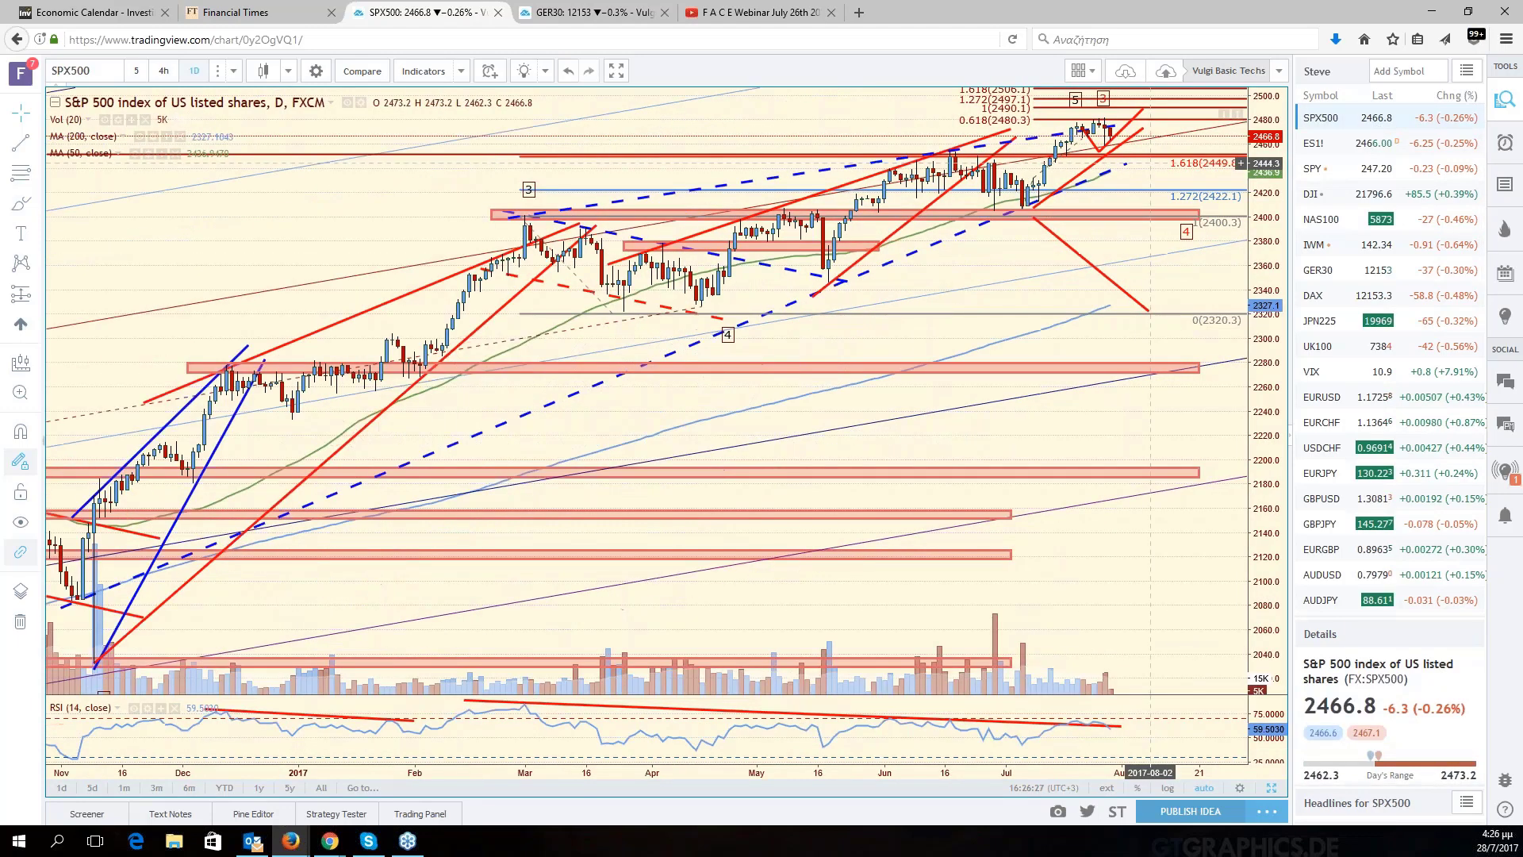
{"action": "scroll", "coordinate": [1151, 163], "scroll_direction": "up", "scroll_amount": 2}
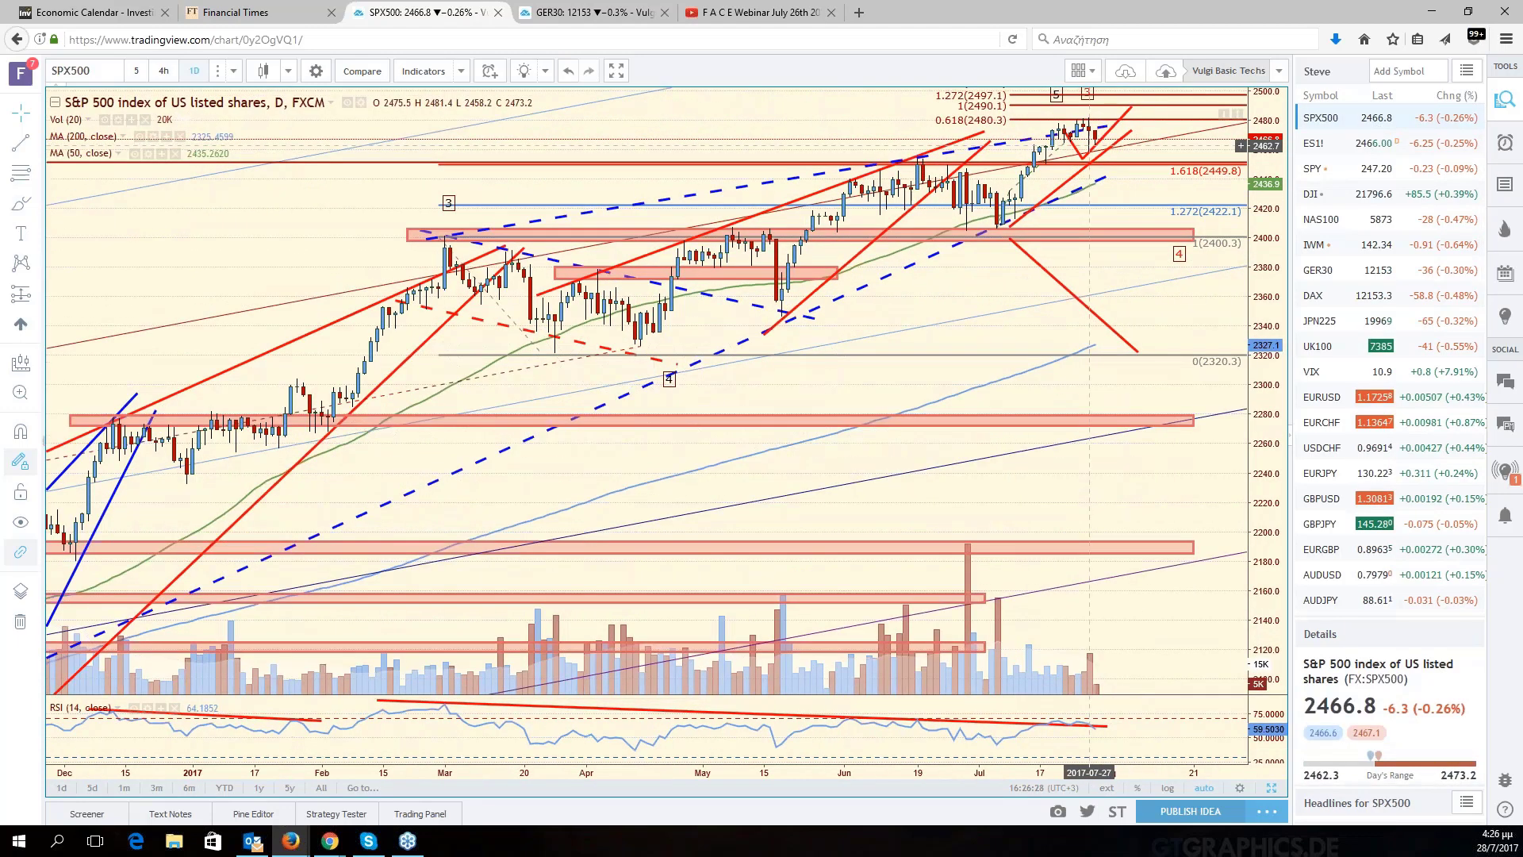
{"action": "scroll", "coordinate": [1090, 146], "scroll_direction": "up", "scroll_amount": 2}
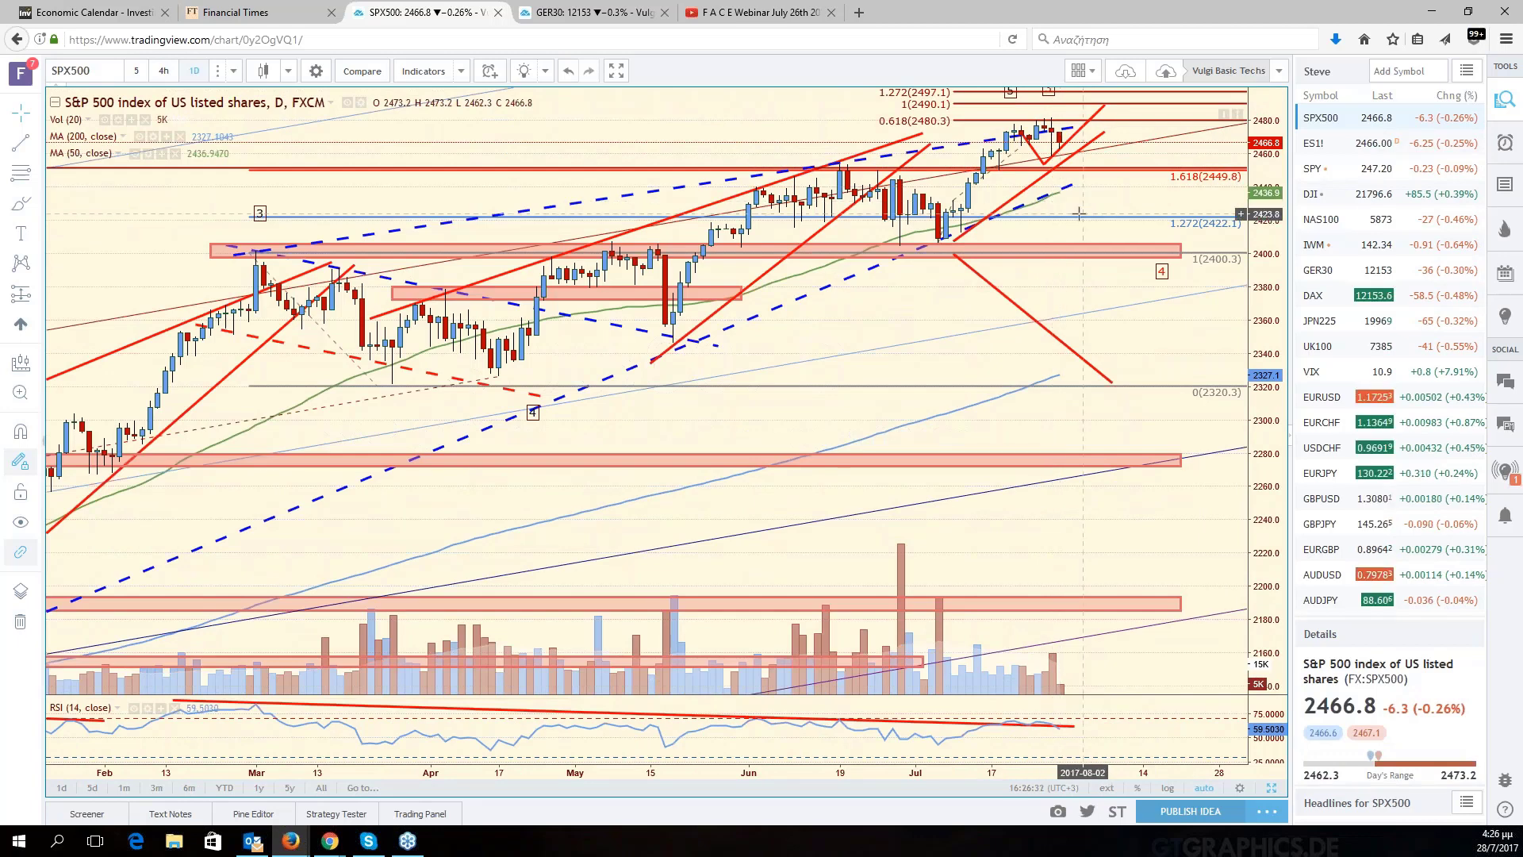
{"action": "scroll", "coordinate": [1083, 191], "scroll_direction": "down", "scroll_amount": 2}
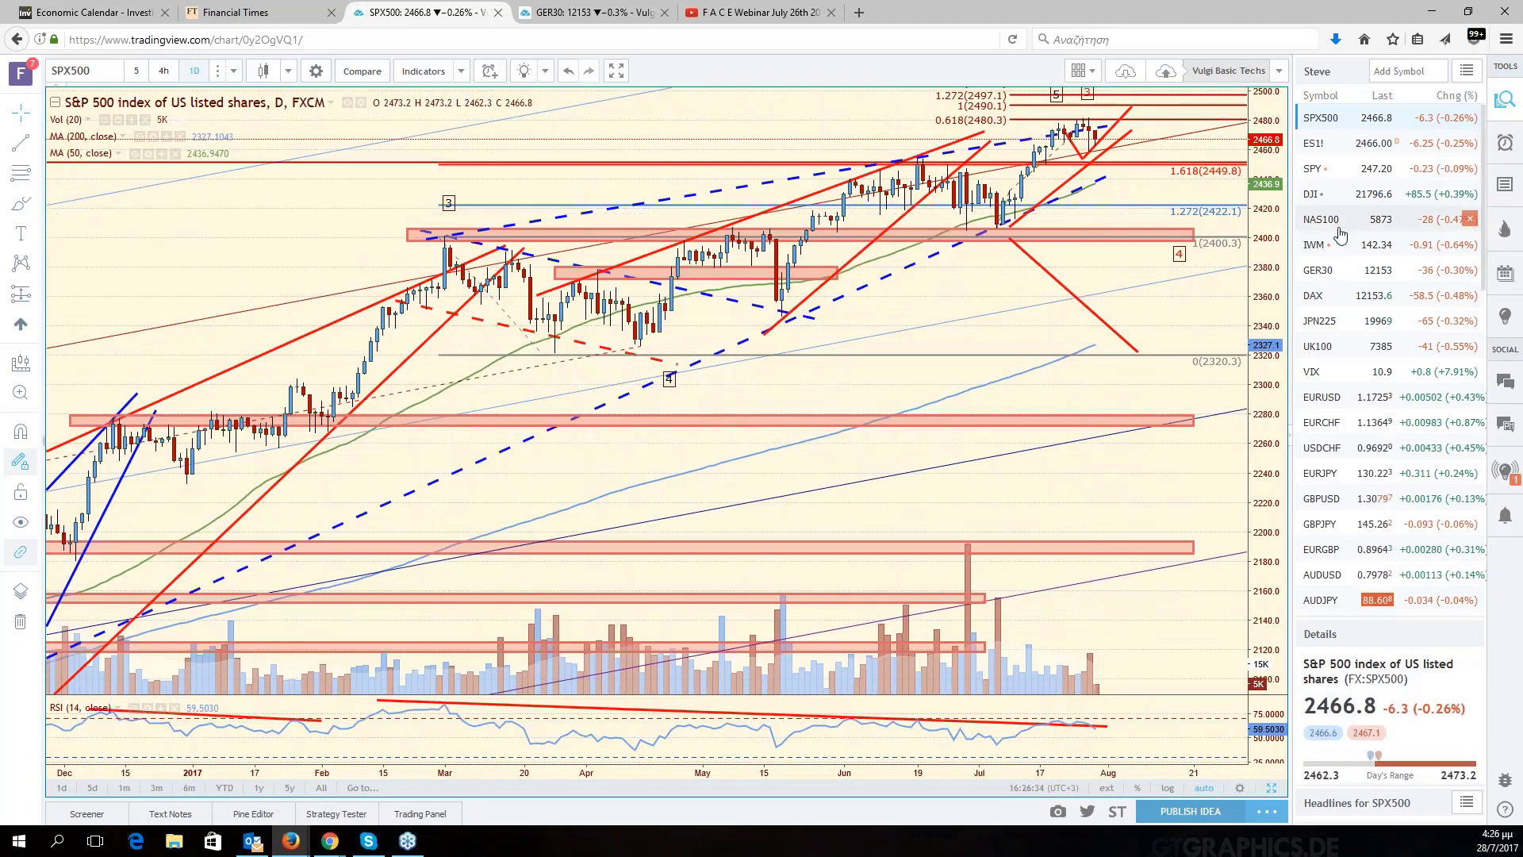
{"action": "left_click", "coordinate": [1339, 230]}
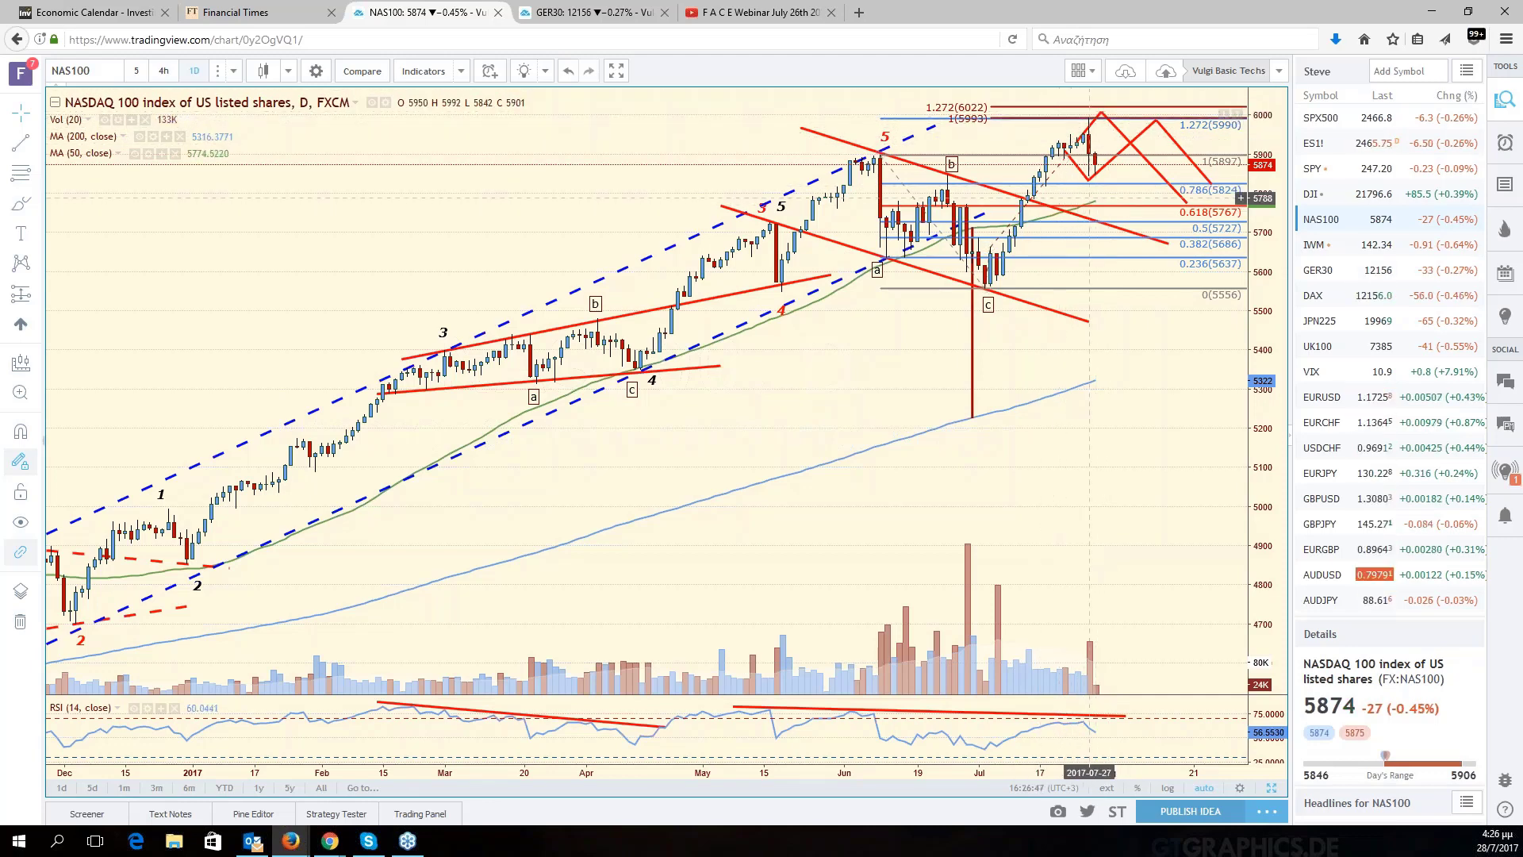
{"action": "scroll", "coordinate": [1089, 198], "scroll_direction": "down", "scroll_amount": 1}
{"action": "scroll", "coordinate": [1089, 197], "scroll_direction": "down", "scroll_amount": 2}
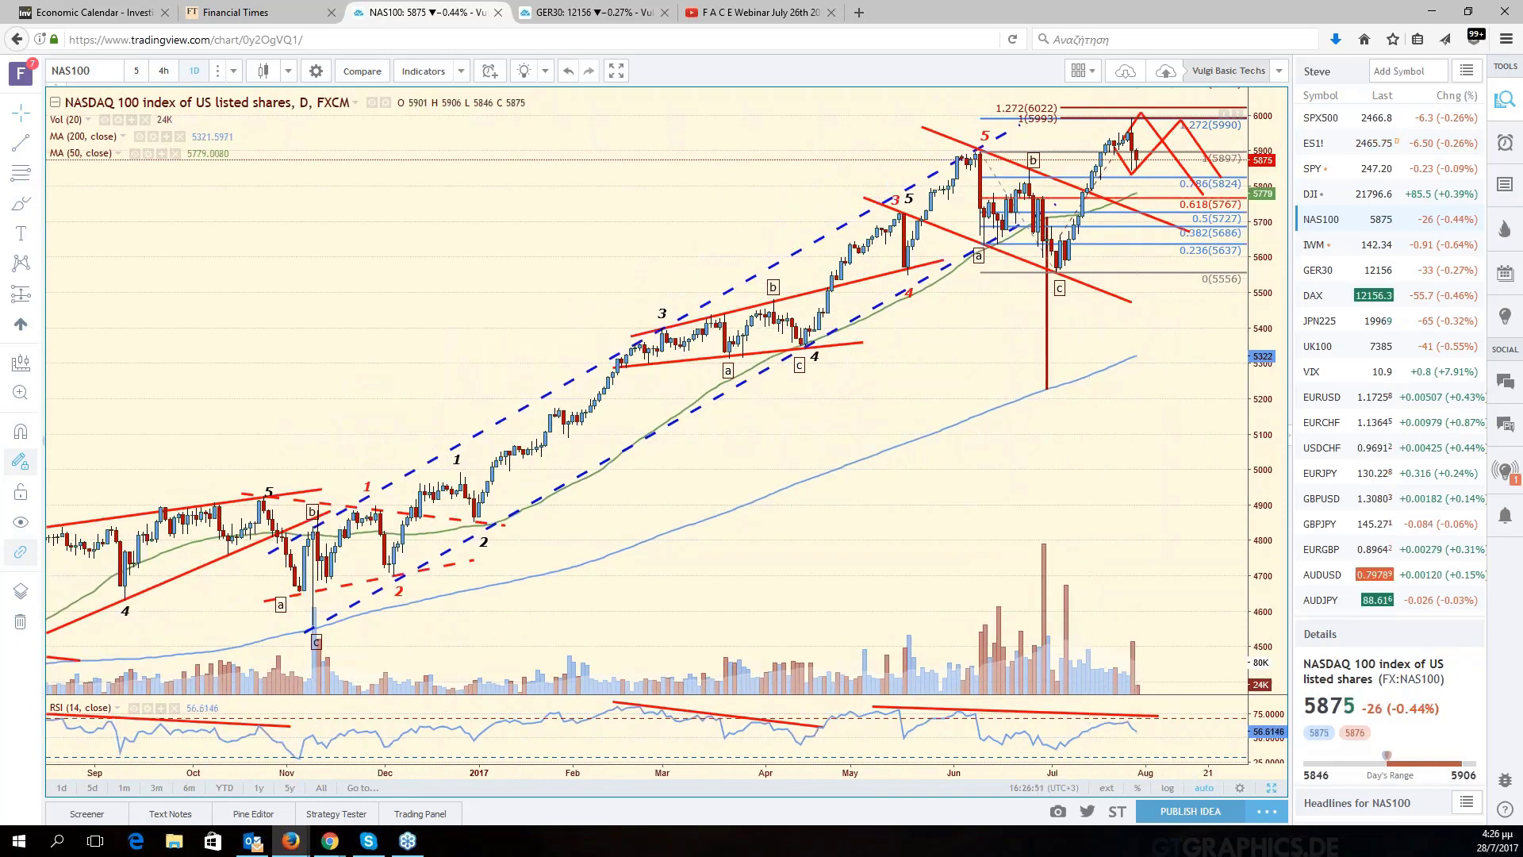
Load the VIX chart and view it on weekly bars.
{"action": "left_click", "coordinate": [1340, 377]}
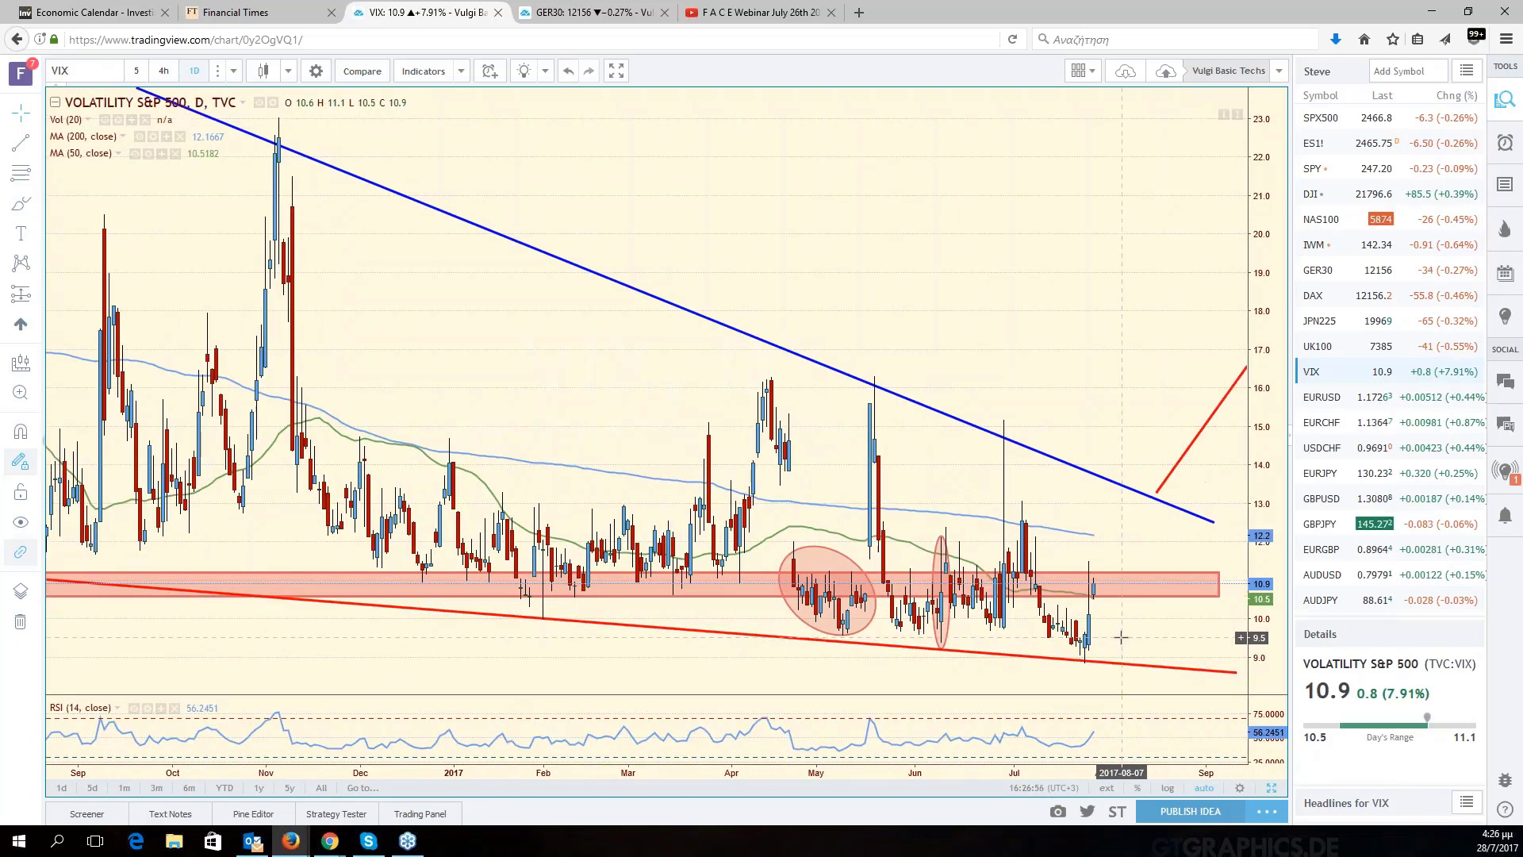
{"action": "scroll", "coordinate": [1125, 639], "scroll_direction": "down", "scroll_amount": 2}
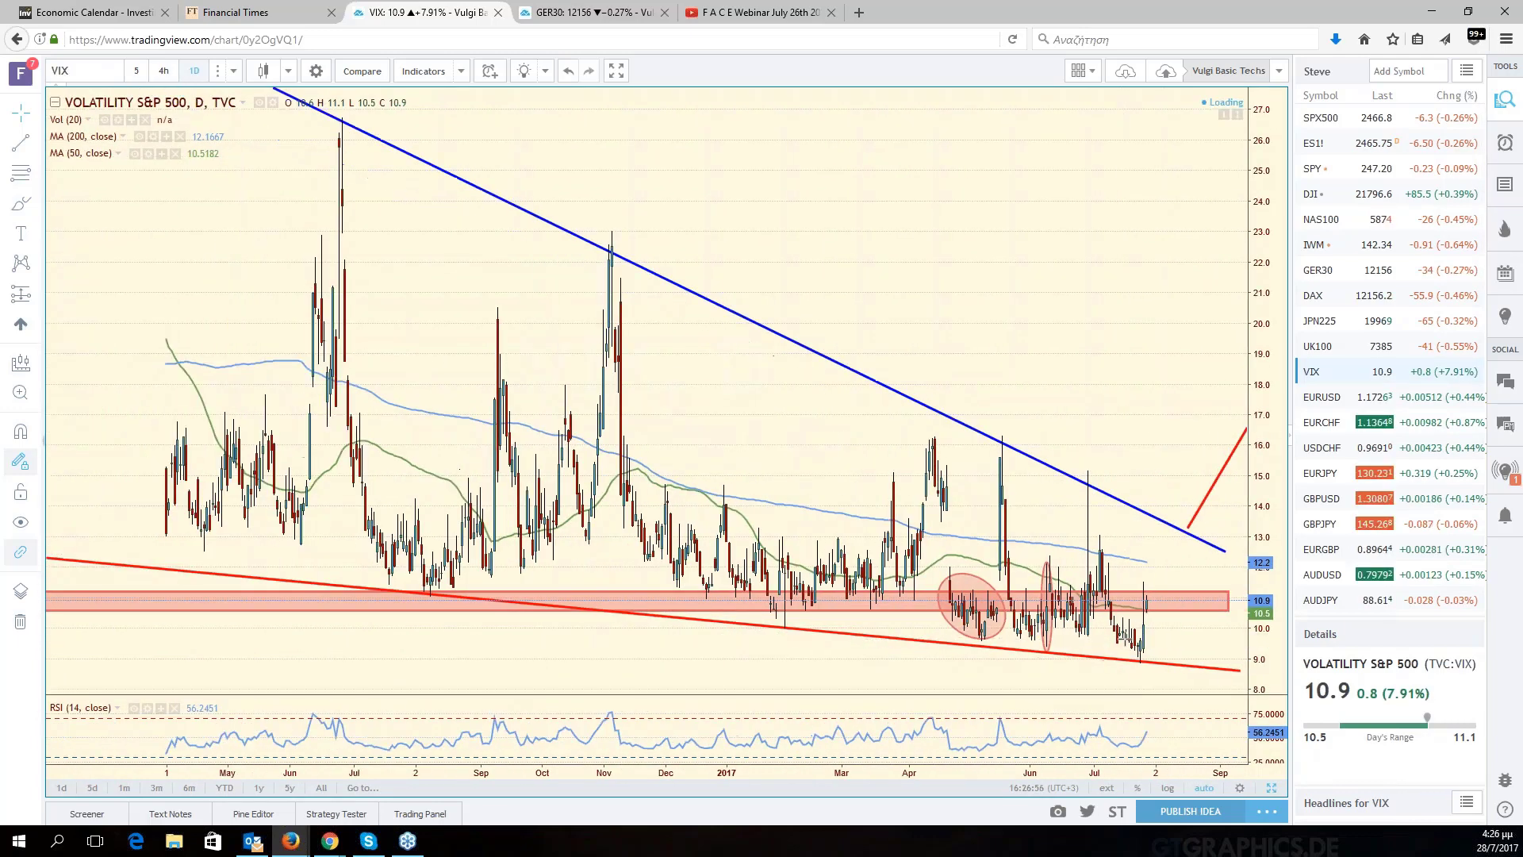
{"action": "scroll", "coordinate": [1125, 639], "scroll_direction": "up", "scroll_amount": 2}
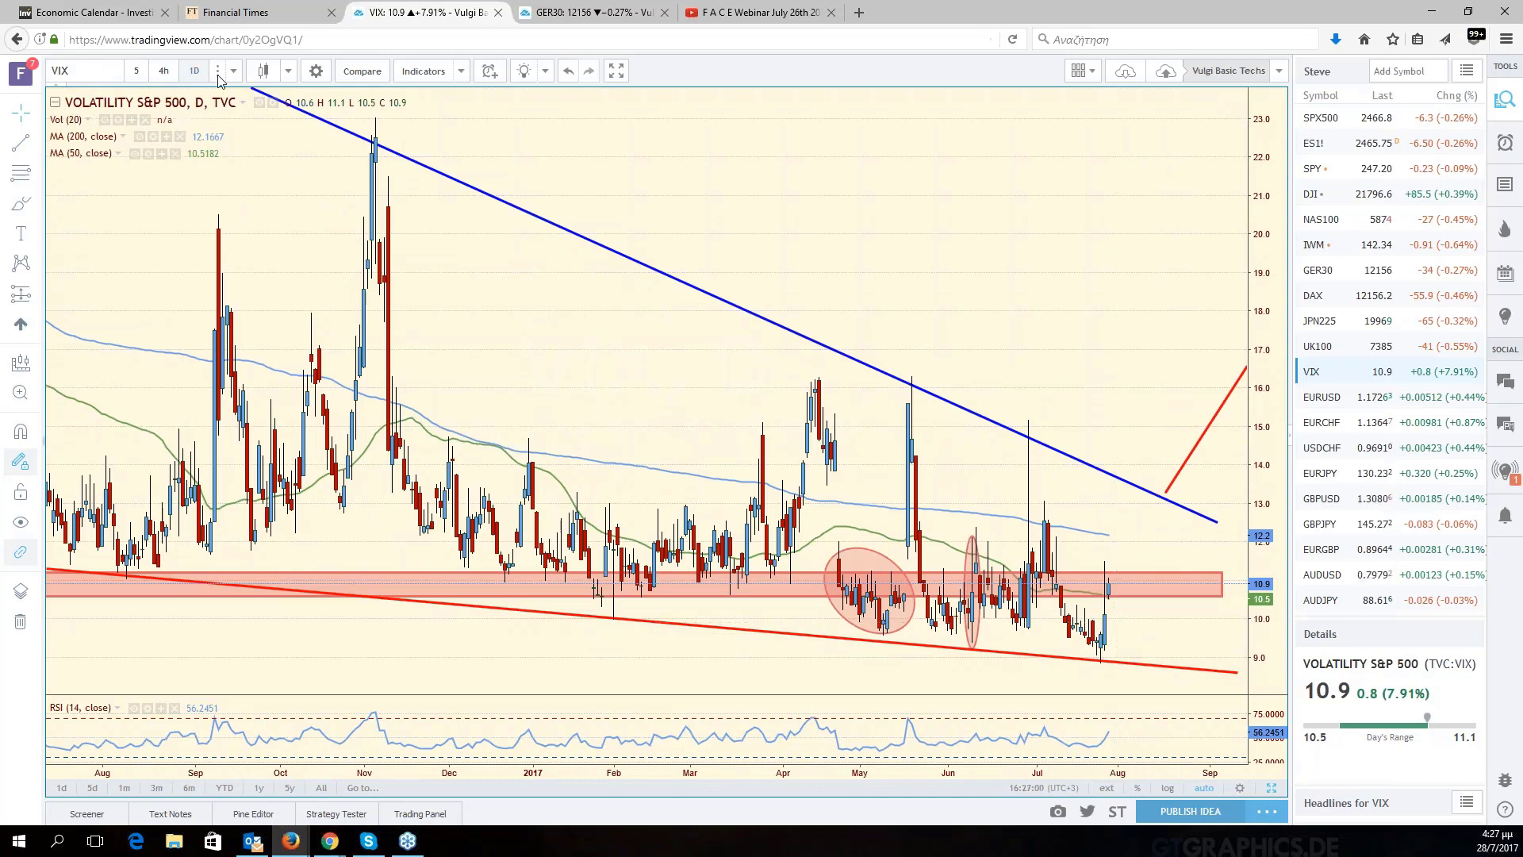
{"action": "type", "text": "D"}
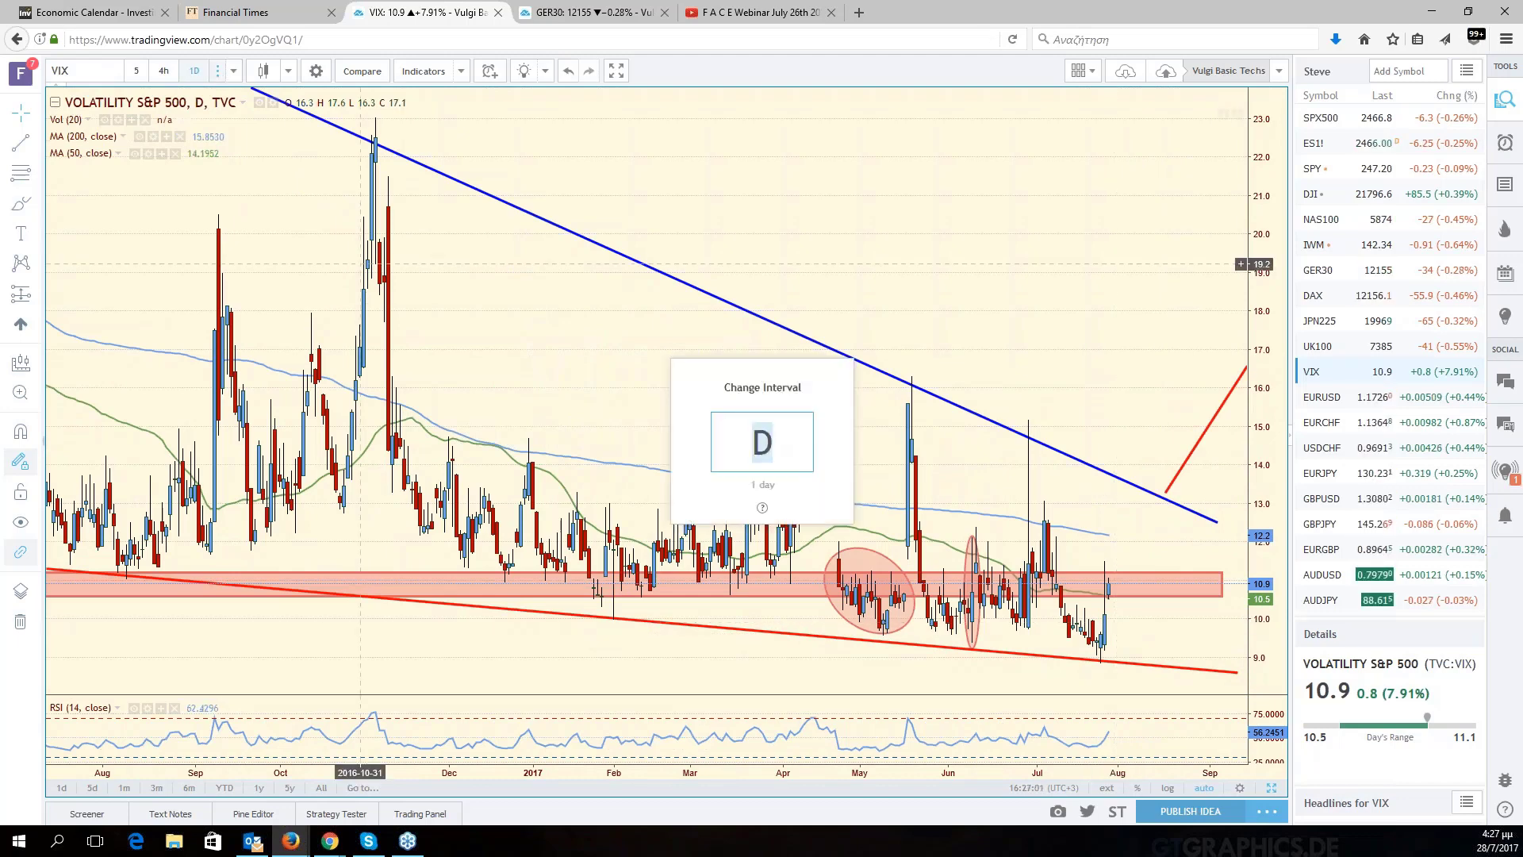
{"action": "type", "text": "W"}
{"action": "key", "text": "Return"}
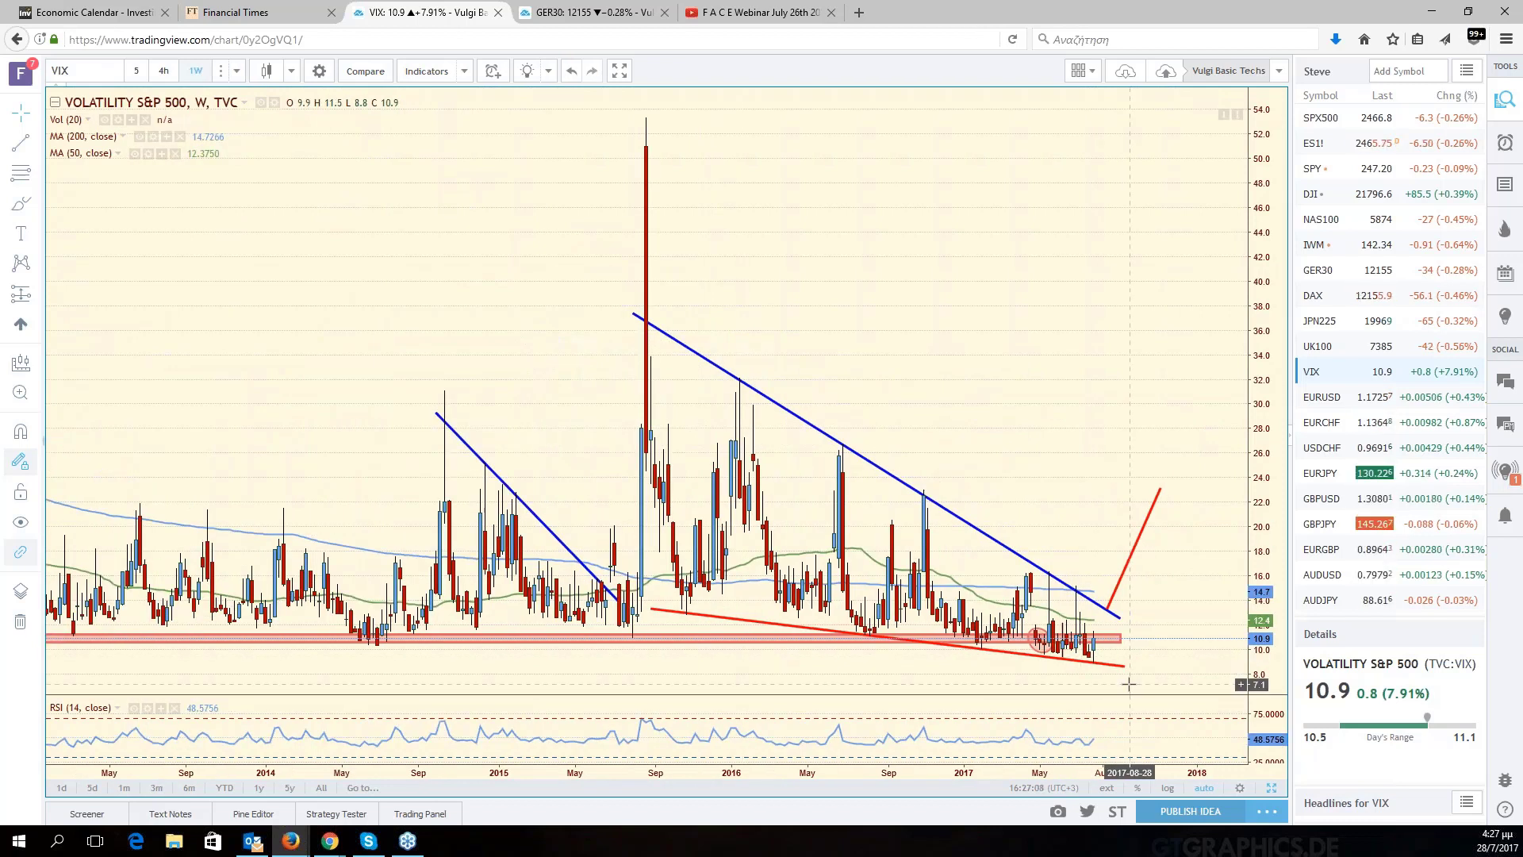
{"action": "scroll", "coordinate": [1129, 683], "scroll_direction": "down", "scroll_amount": 1}
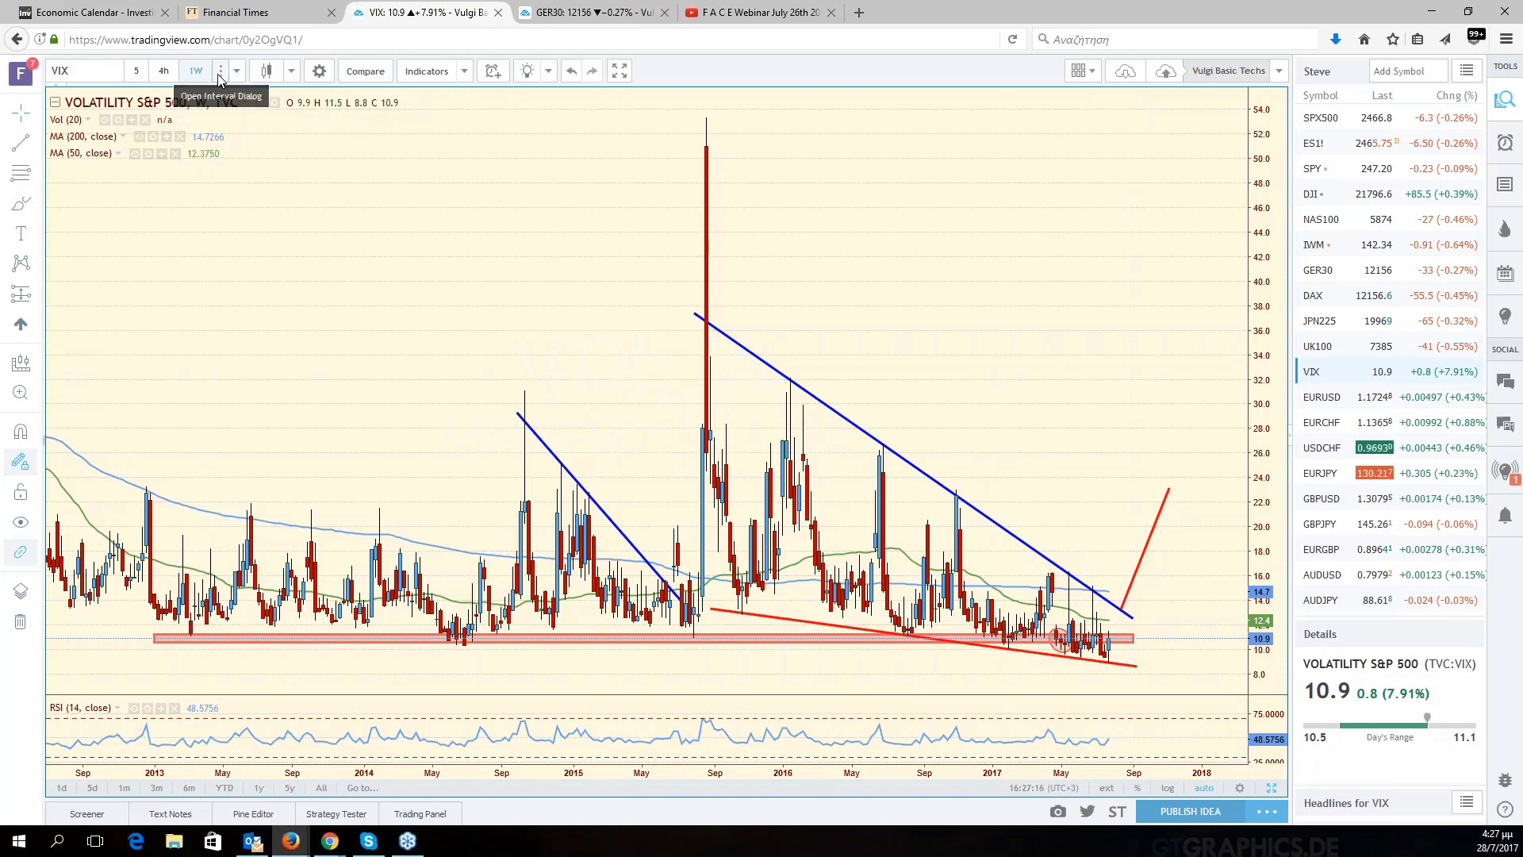
Return the VIX chart to daily candles.
{"action": "key", "text": "comma"}
{"action": "type", "text": "D"}
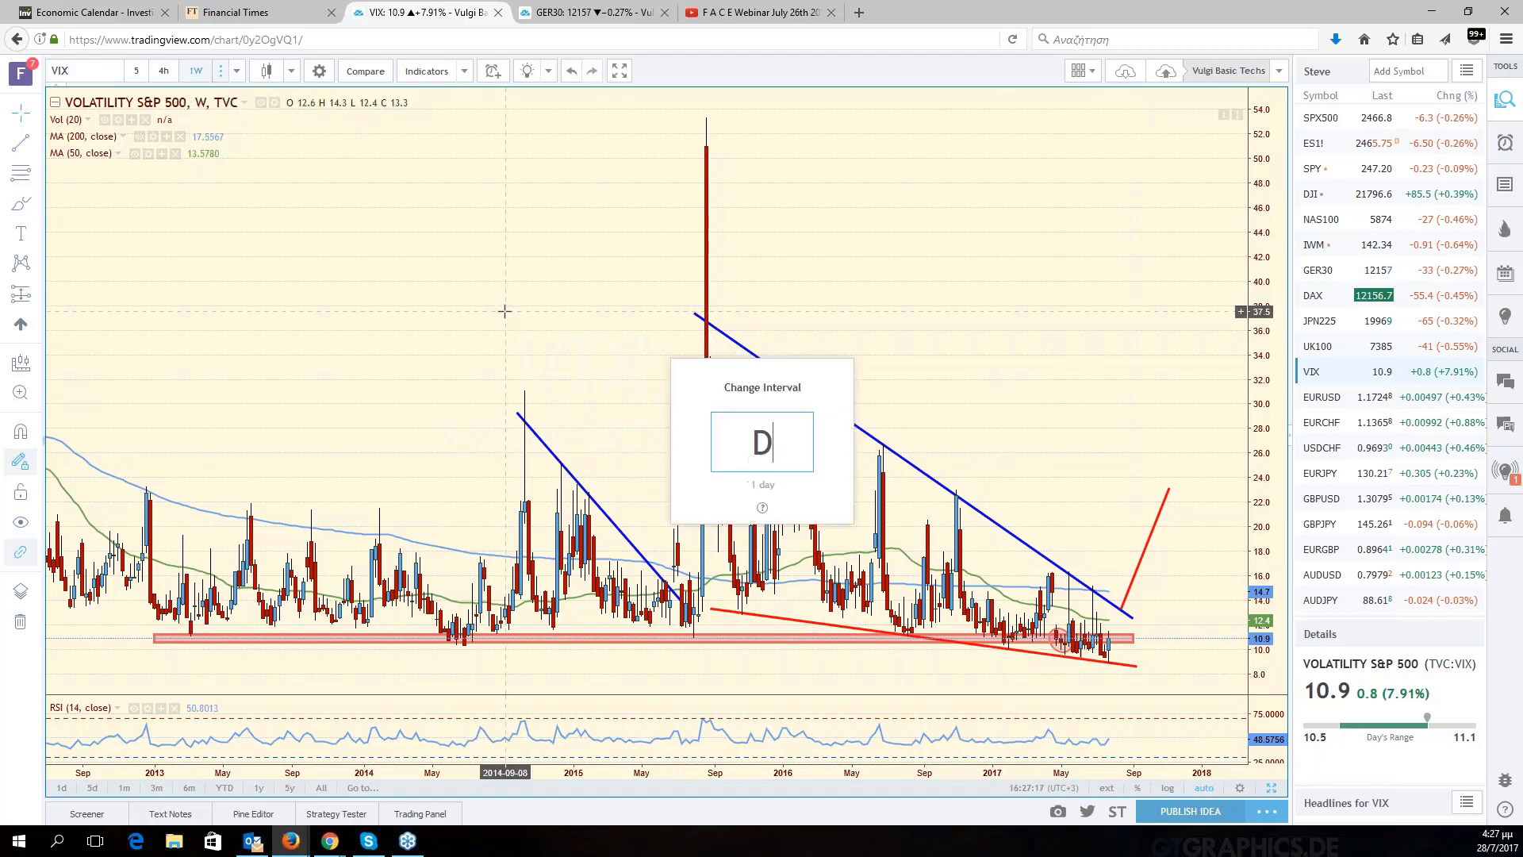
{"action": "key", "text": "Return"}
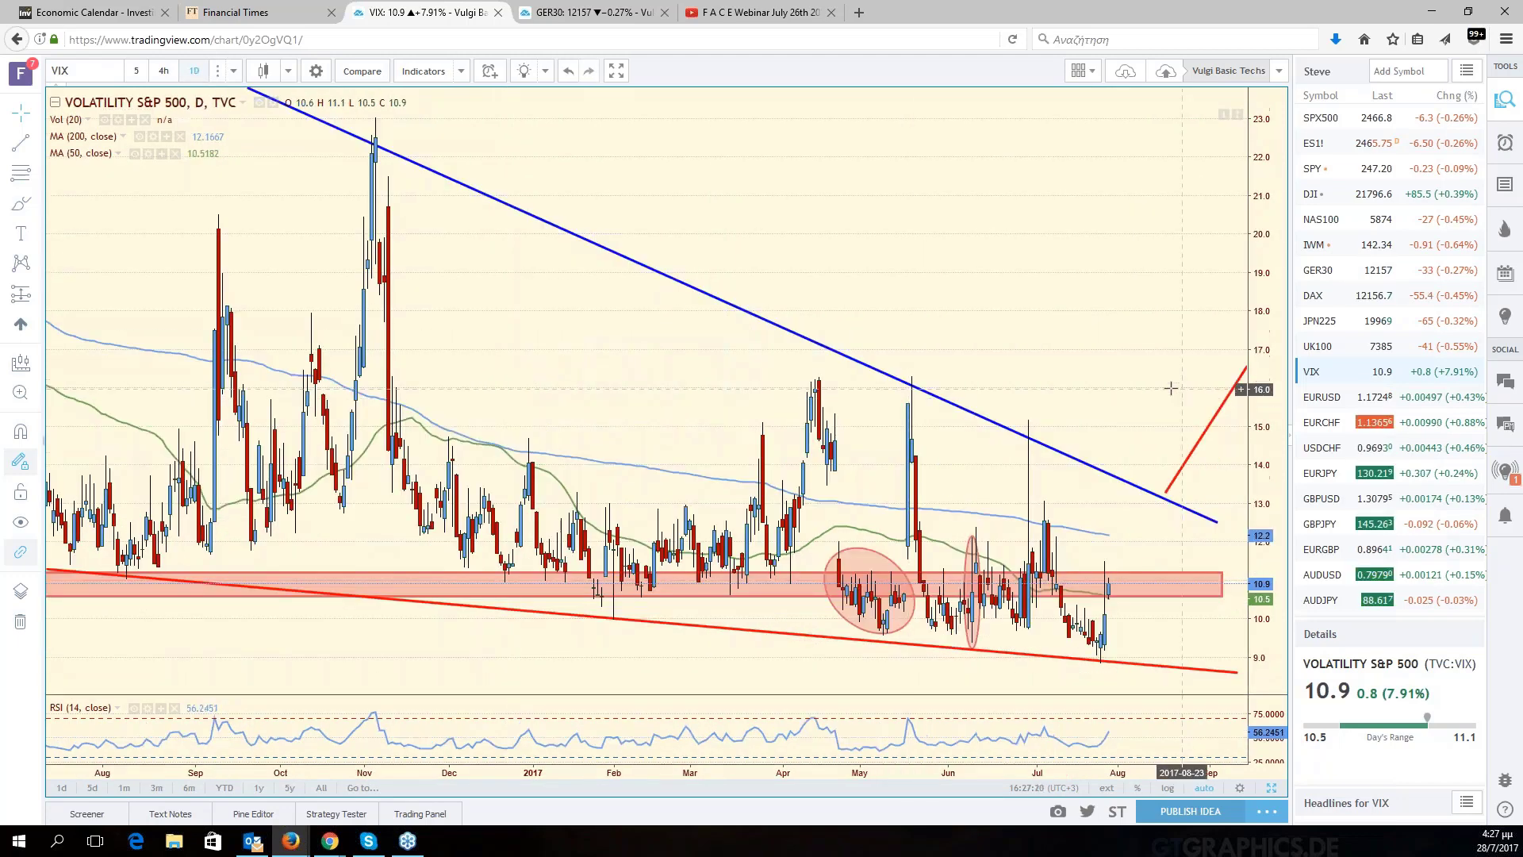
{"action": "left_click_drag", "start_coordinate": [1154, 385], "coordinate": [1002, 401]}
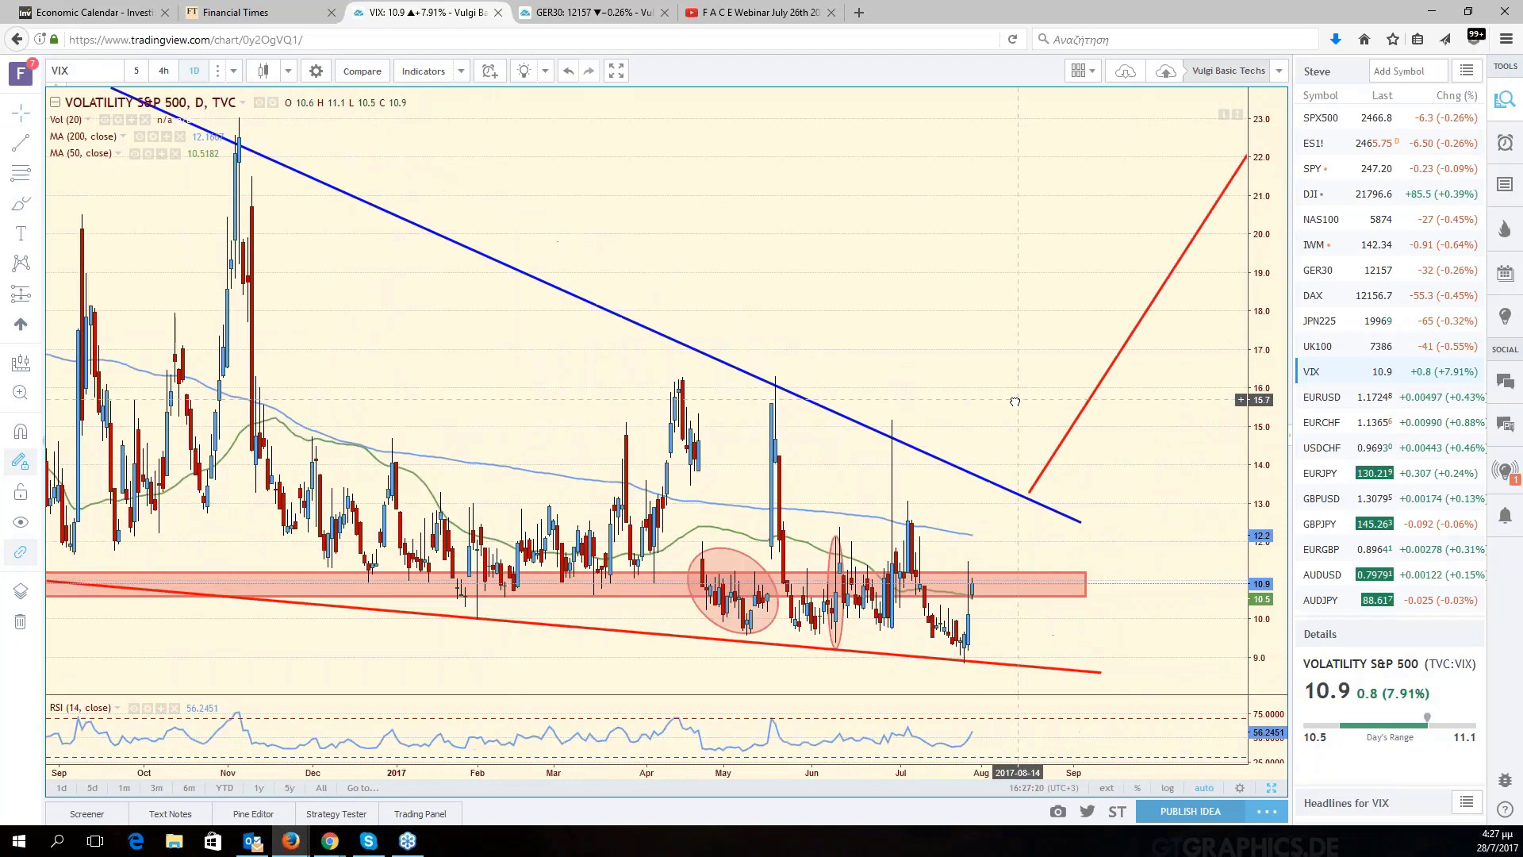
{"action": "scroll", "coordinate": [945, 428], "scroll_direction": "down", "scroll_amount": 3}
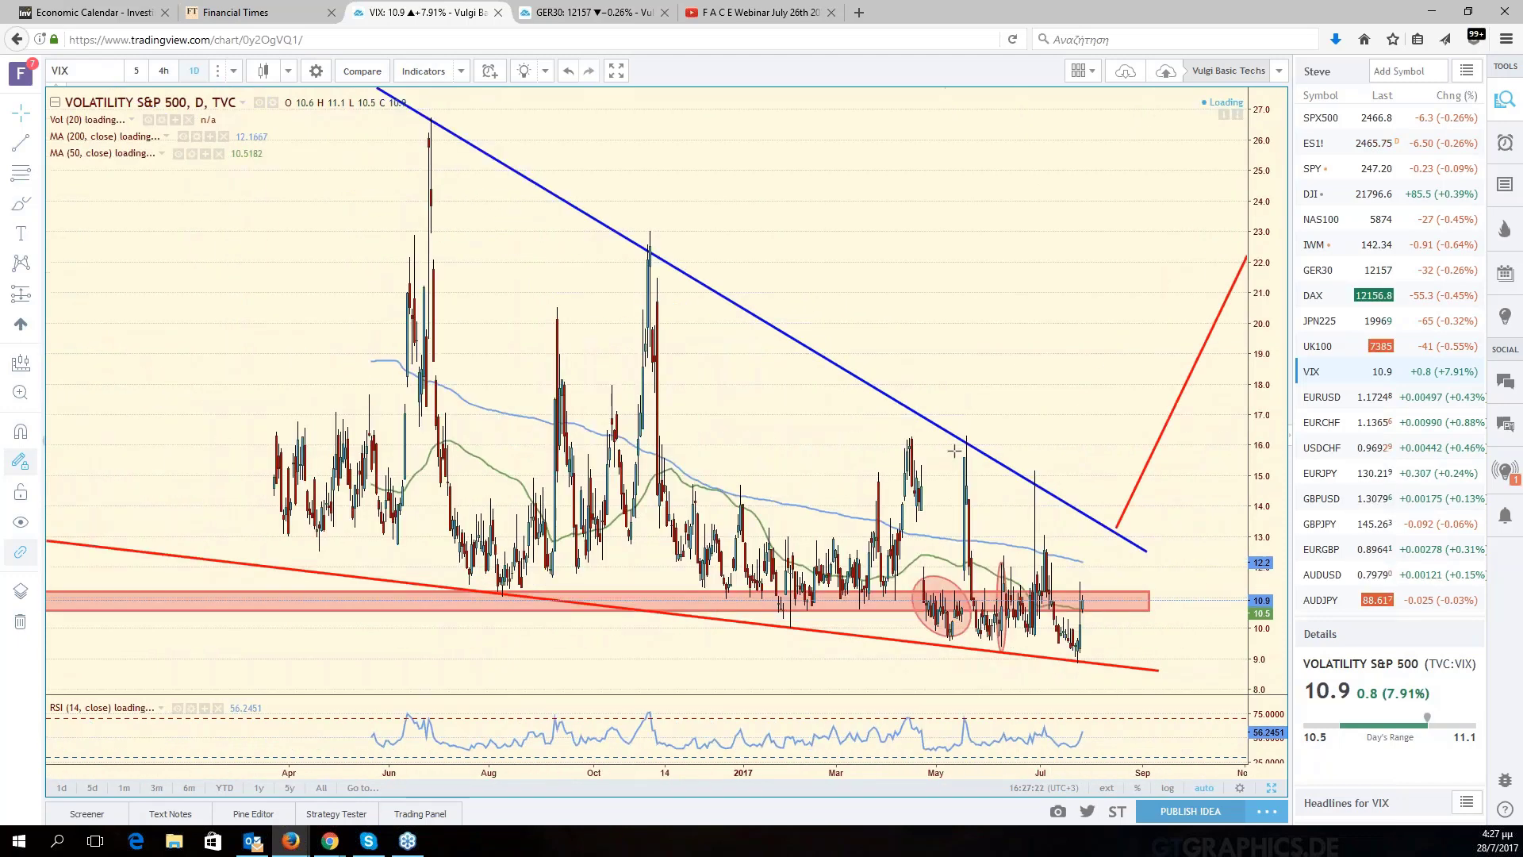
{"action": "scroll", "coordinate": [1029, 401], "scroll_direction": "down", "scroll_amount": 2}
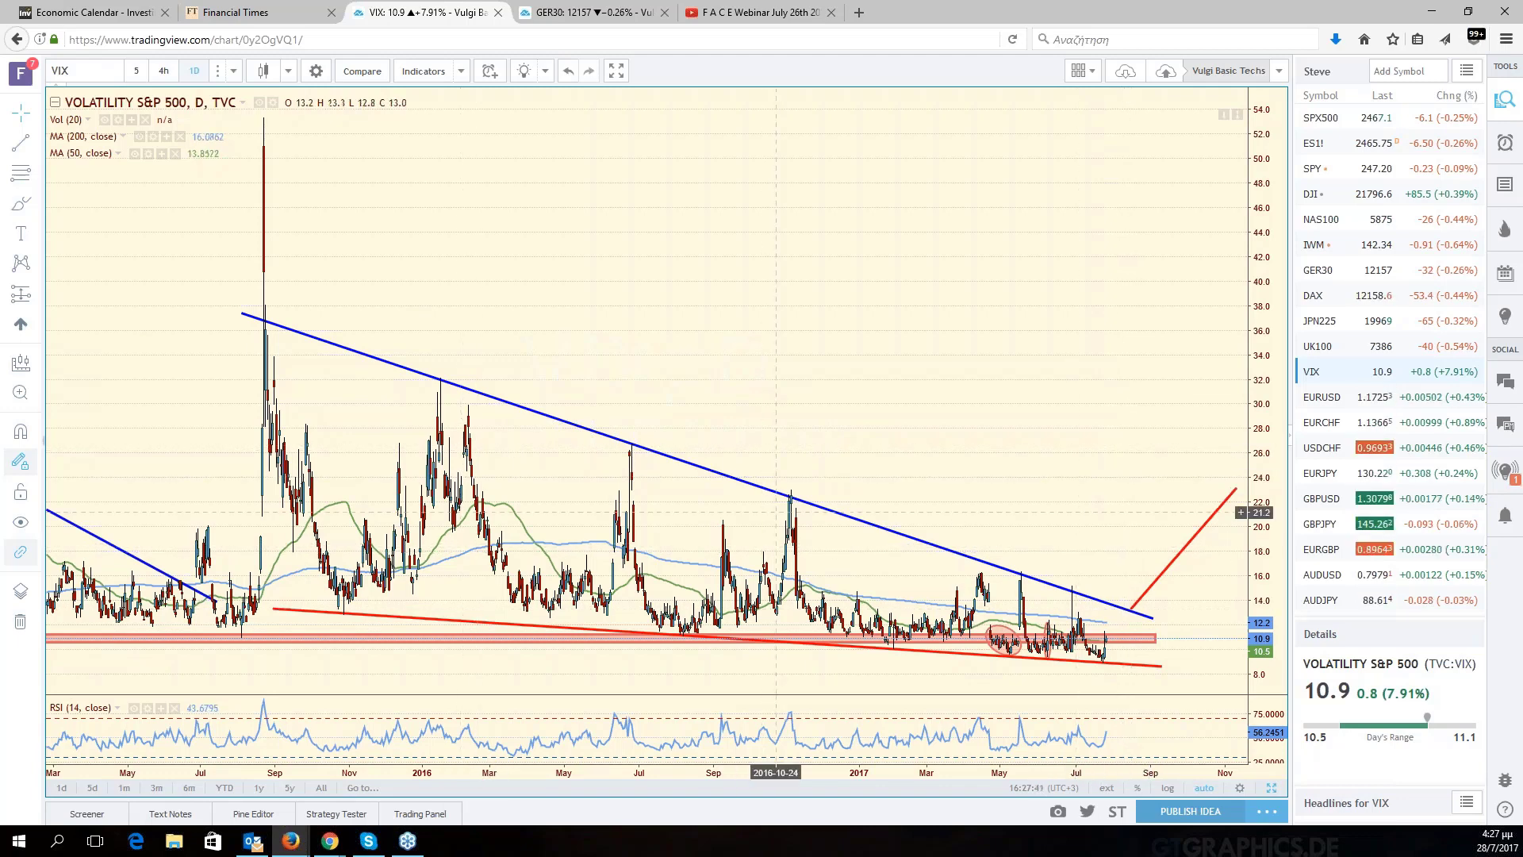
{"action": "scroll", "coordinate": [1109, 598], "scroll_direction": "up", "scroll_amount": 1}
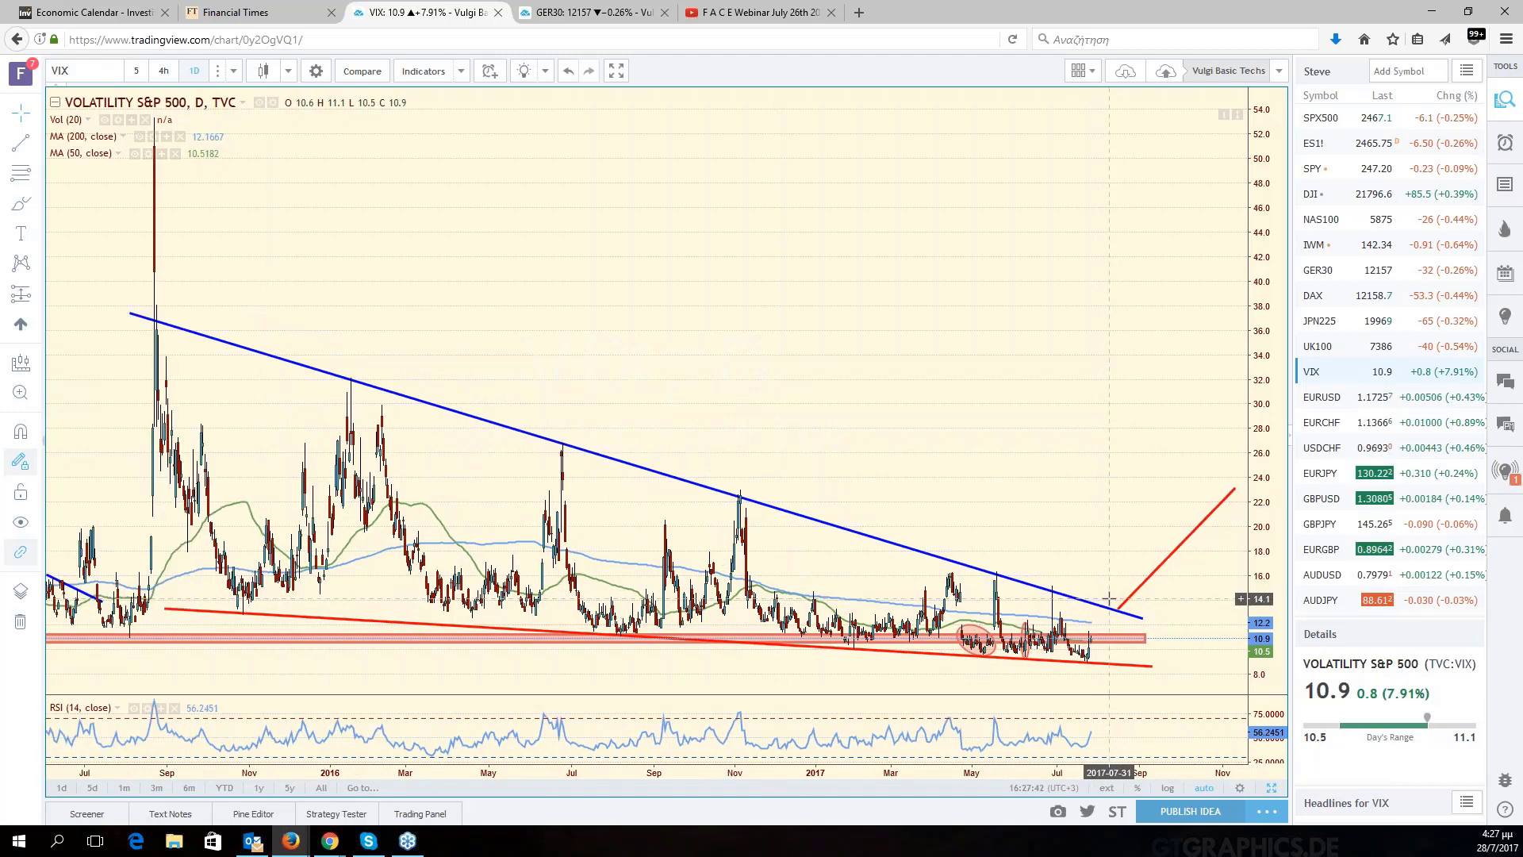
{"action": "scroll", "coordinate": [1111, 603], "scroll_direction": "up", "scroll_amount": 2}
{"action": "scroll", "coordinate": [1118, 615], "scroll_direction": "down", "scroll_amount": 3}
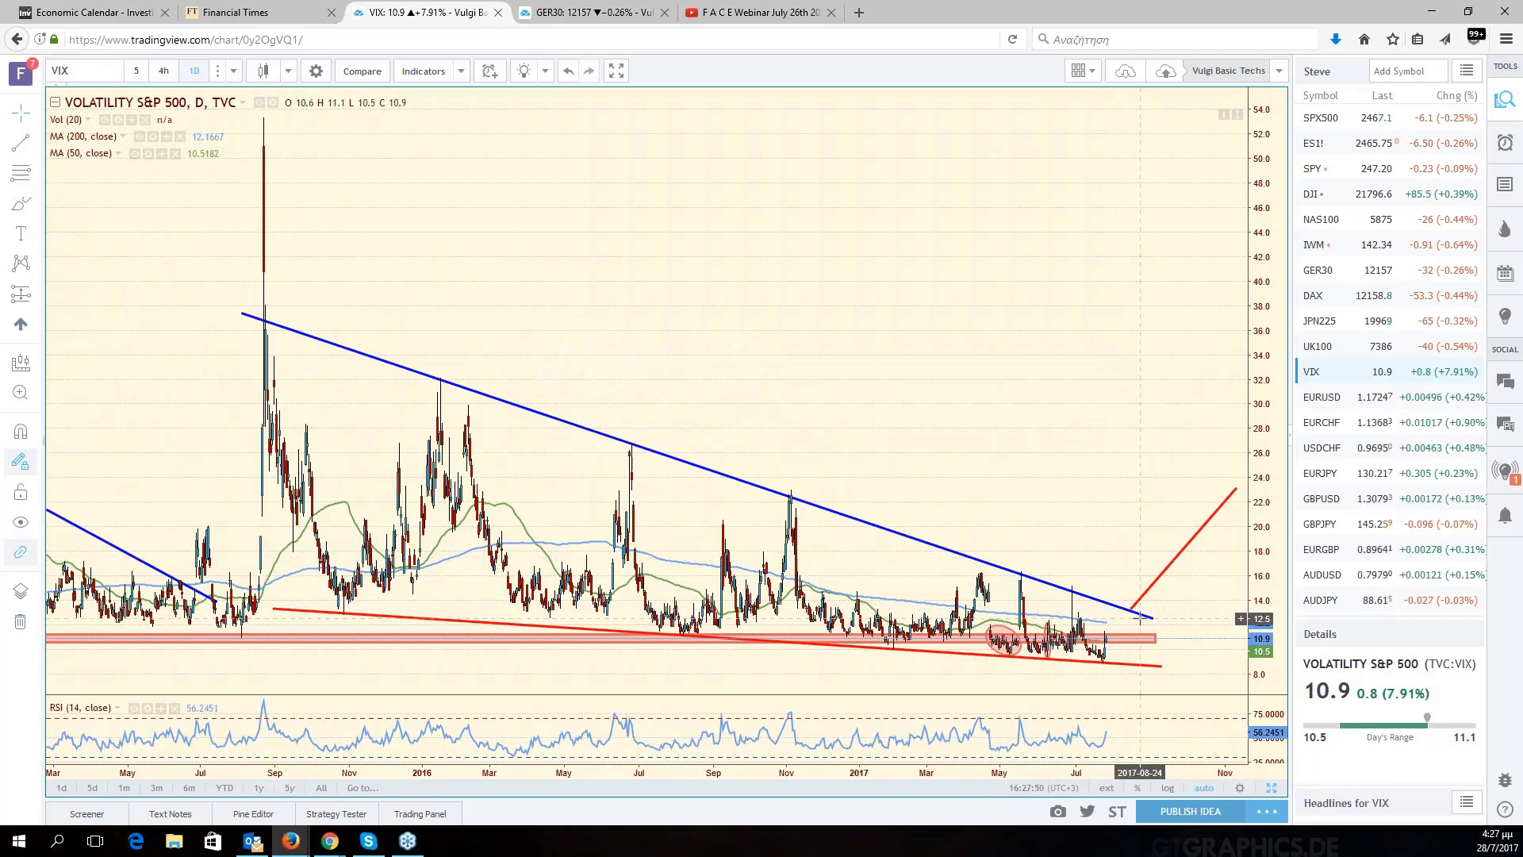
{"action": "scroll", "coordinate": [1127, 595], "scroll_direction": "up", "scroll_amount": 2}
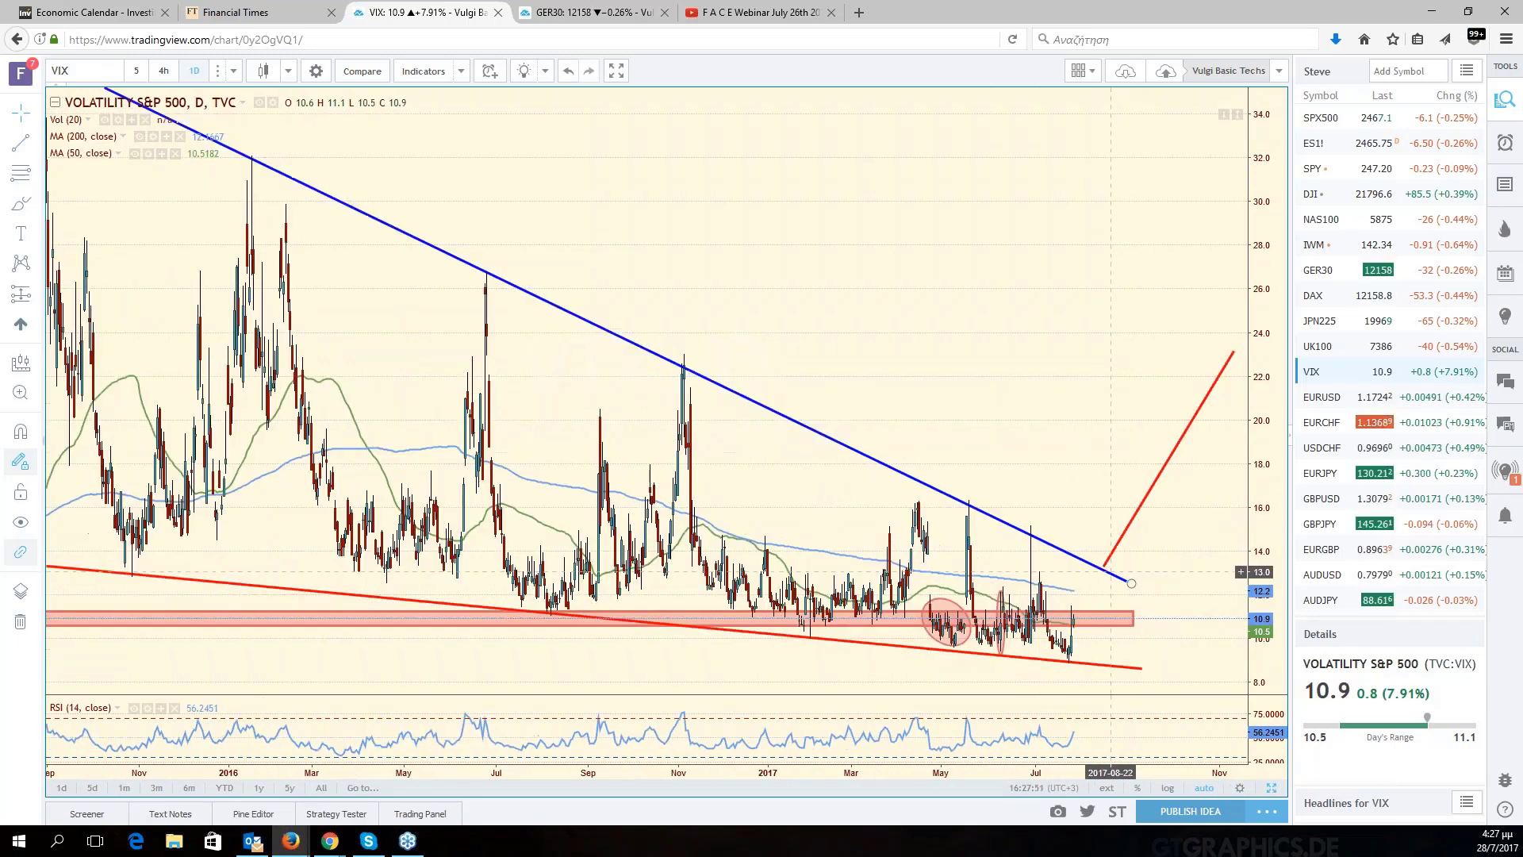
{"action": "scroll", "coordinate": [1087, 515], "scroll_direction": "down", "scroll_amount": 1}
{"action": "scroll", "coordinate": [1087, 516], "scroll_direction": "down", "scroll_amount": 3}
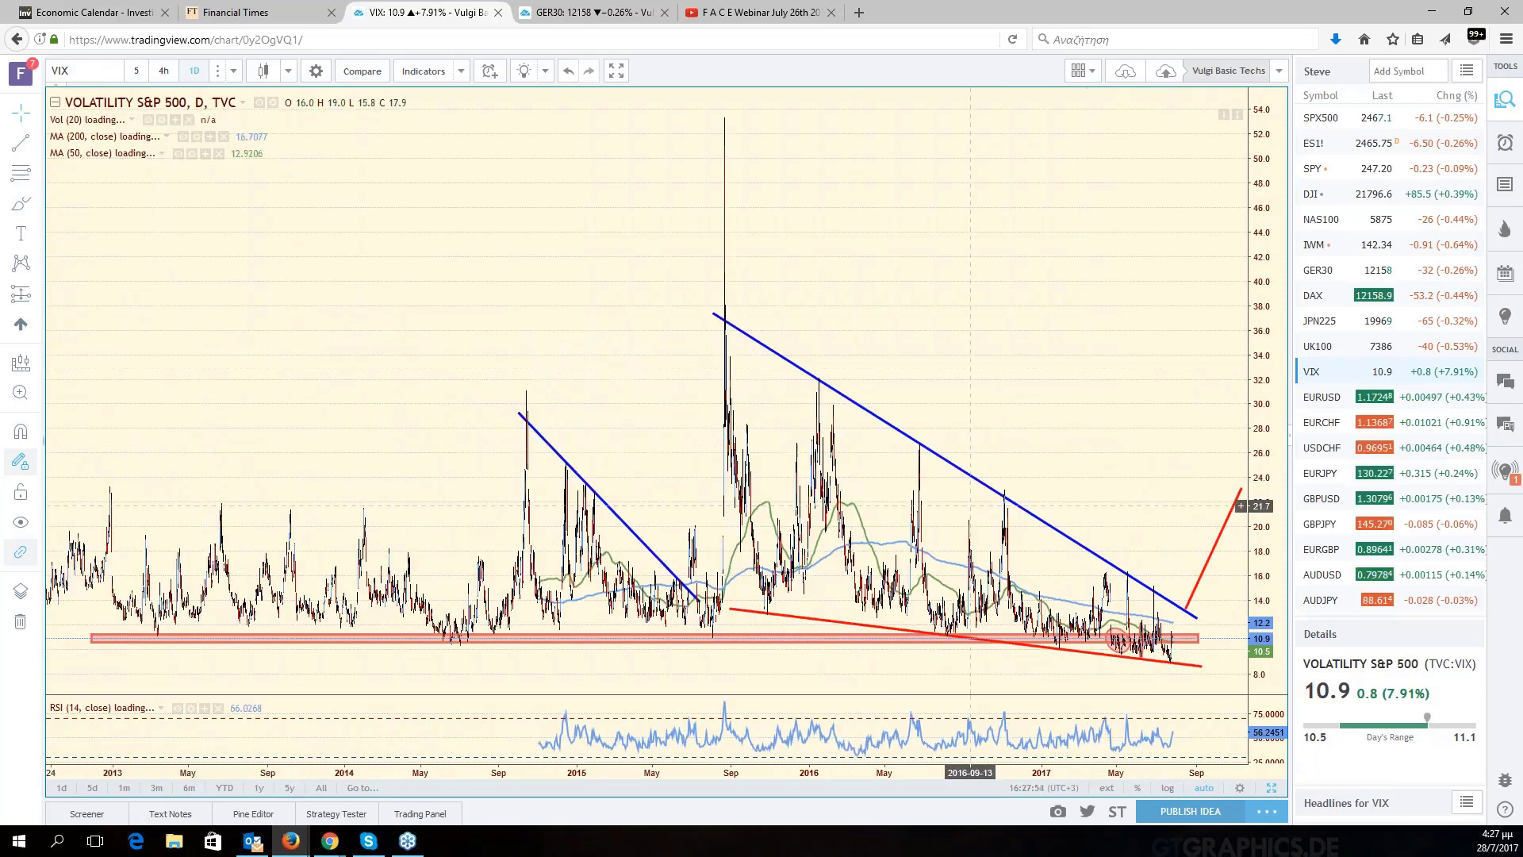
{"action": "scroll", "coordinate": [1059, 464], "scroll_direction": "up", "scroll_amount": 3}
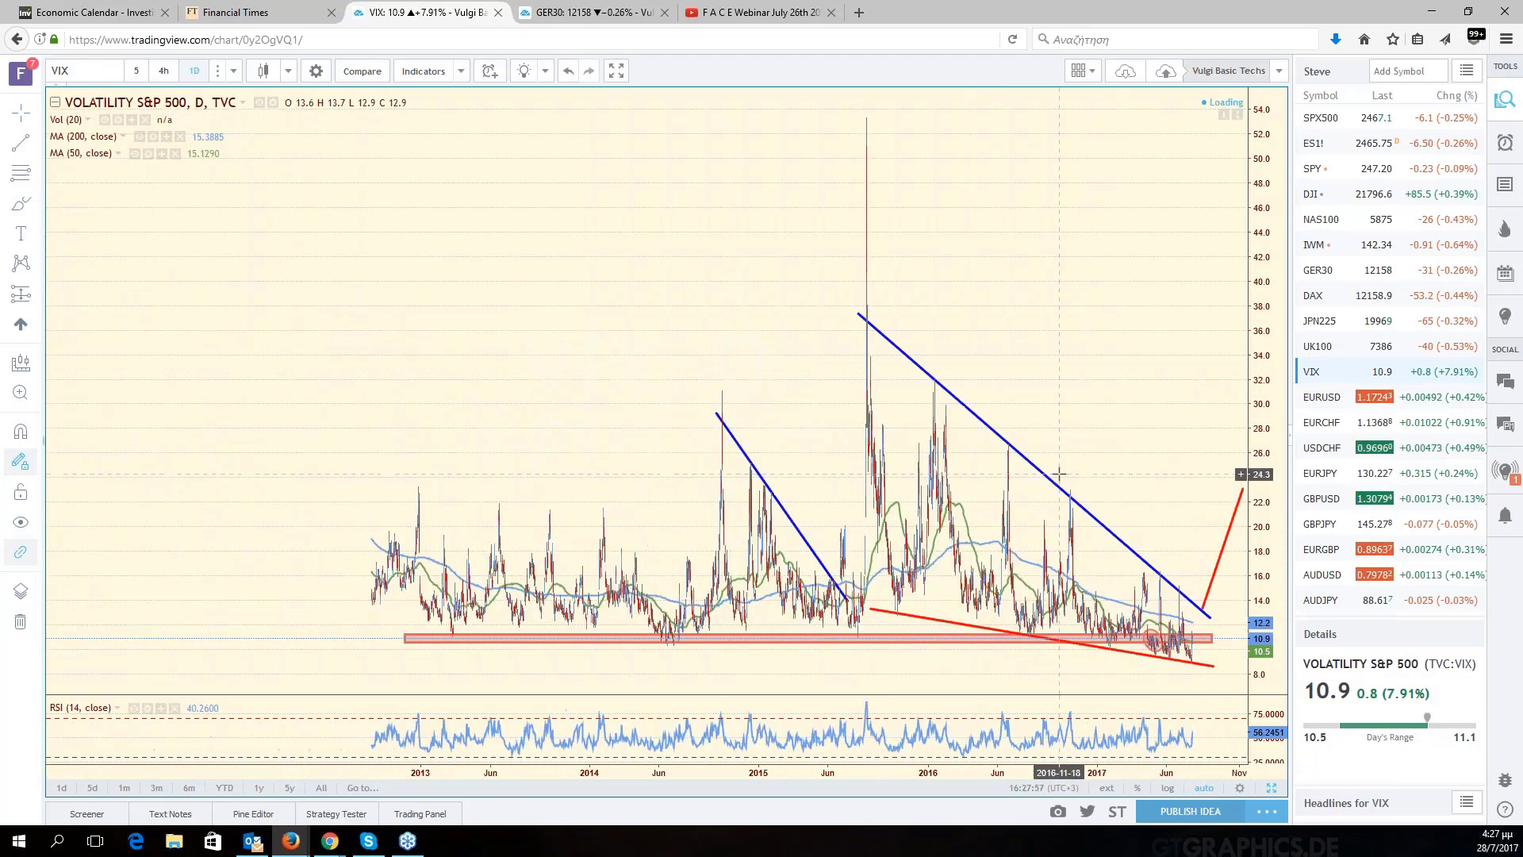
{"action": "scroll", "coordinate": [1059, 474], "scroll_direction": "down", "scroll_amount": 2}
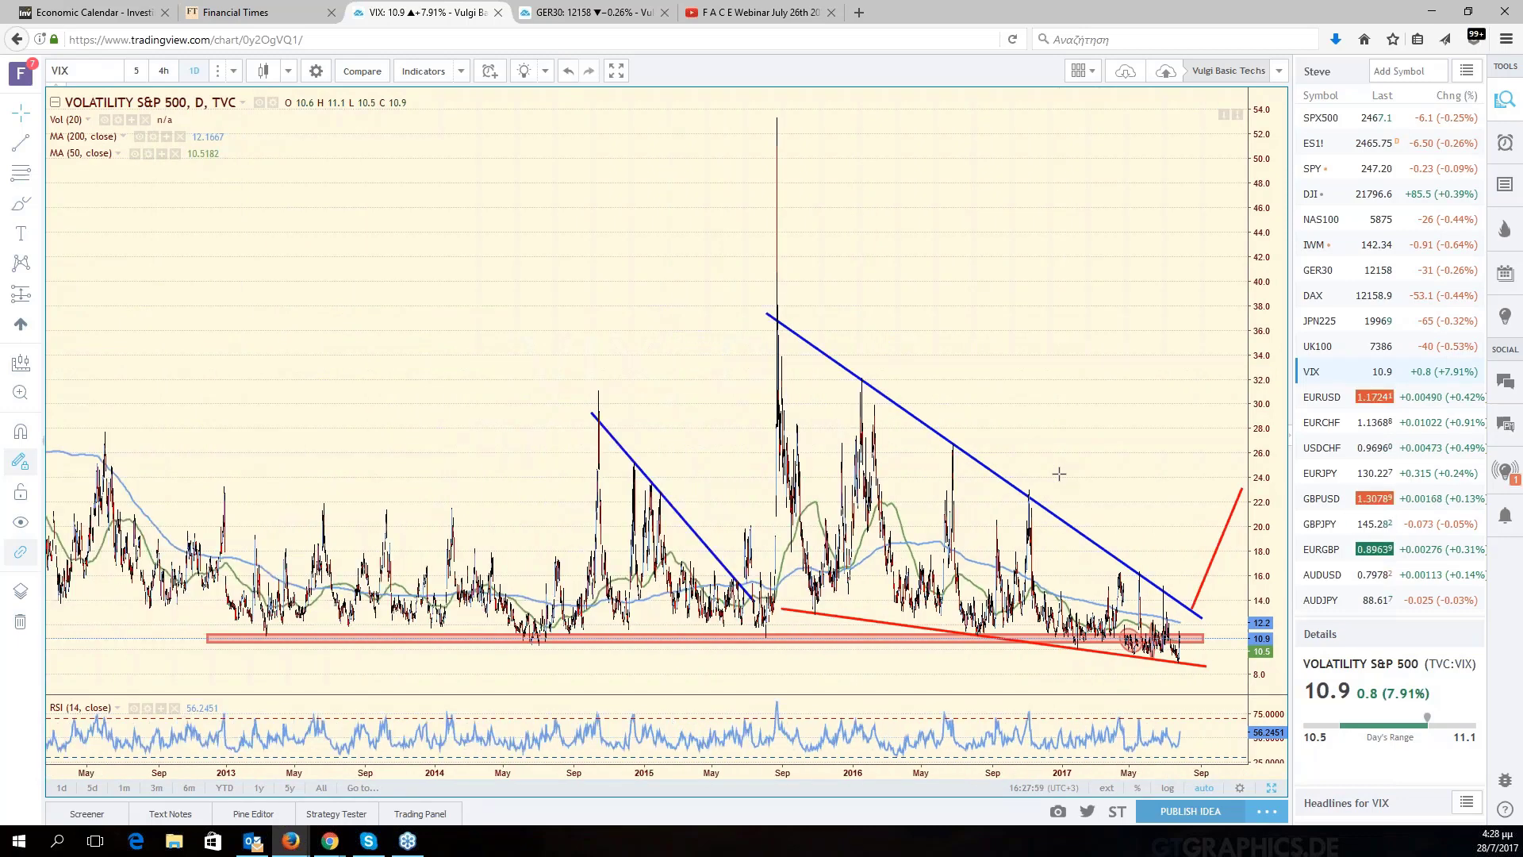
{"action": "scroll", "coordinate": [1059, 473], "scroll_direction": "up", "scroll_amount": 1}
{"action": "scroll", "coordinate": [1059, 474], "scroll_direction": "up", "scroll_amount": 3}
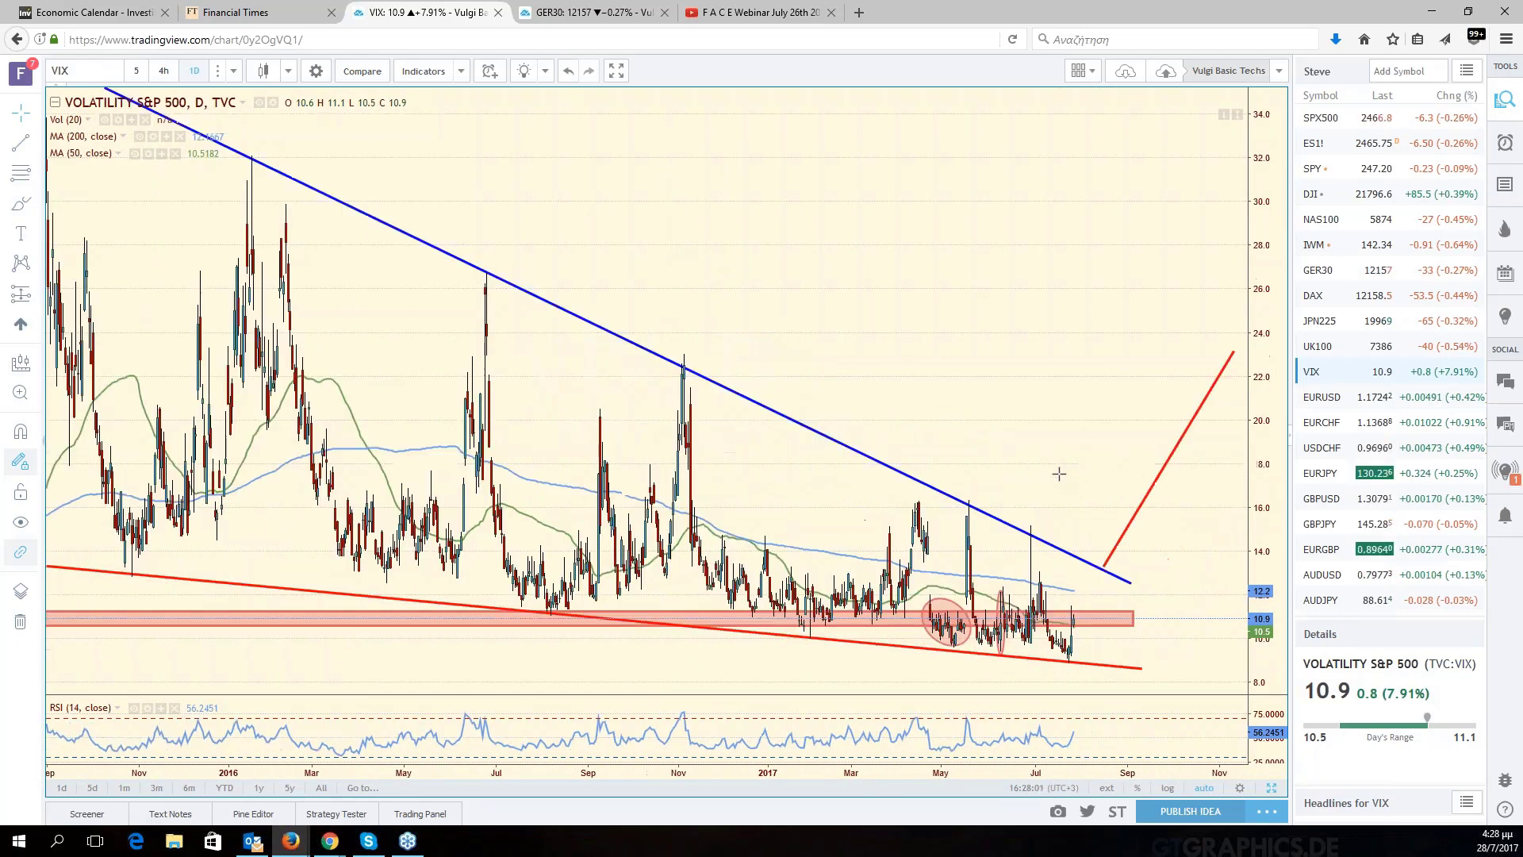
{"action": "scroll", "coordinate": [1059, 474], "scroll_direction": "down", "scroll_amount": 1}
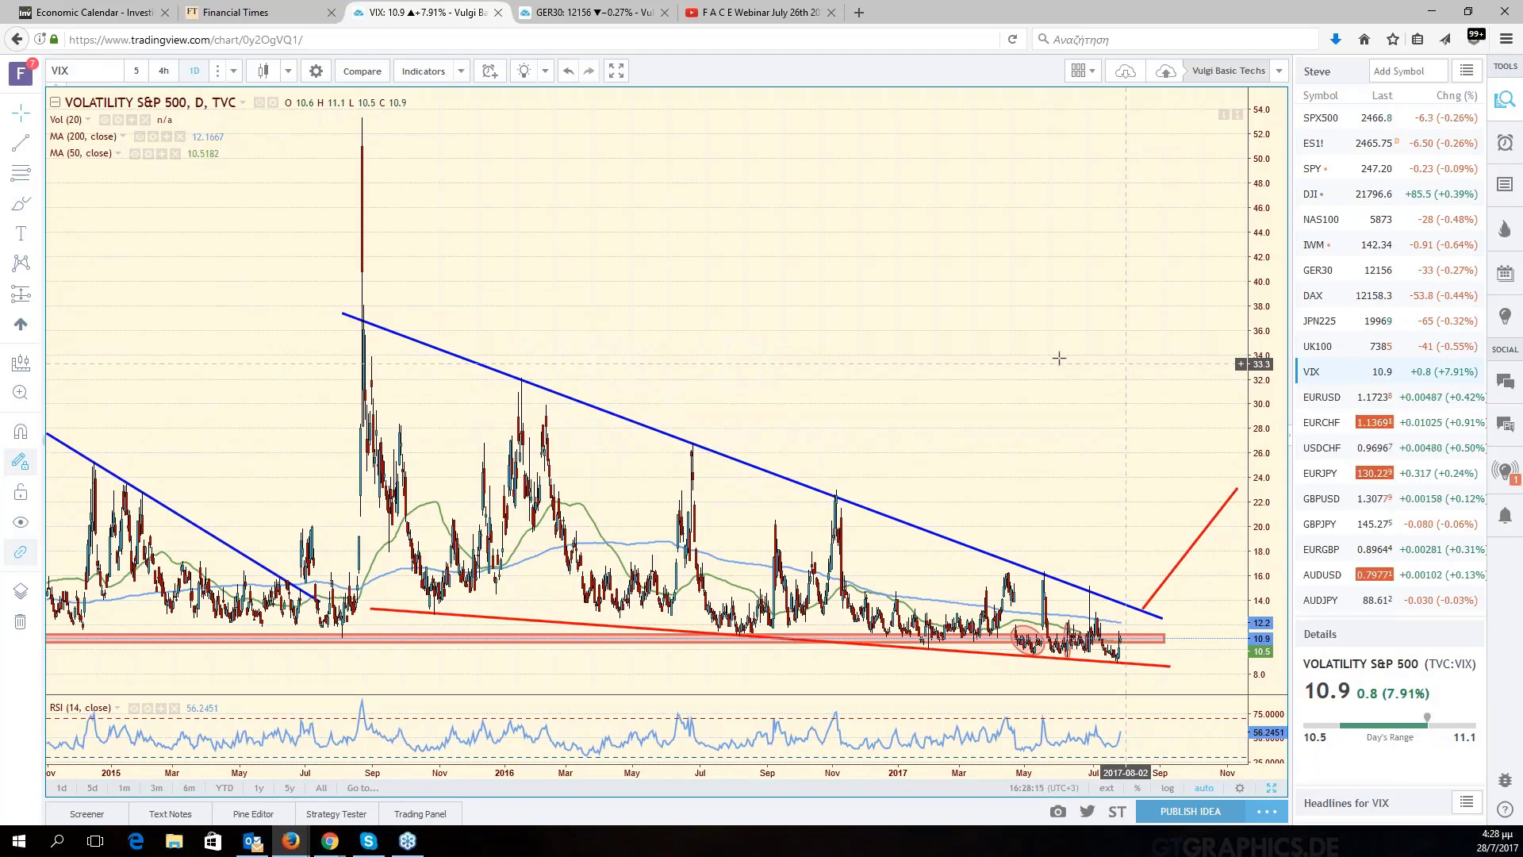
{"action": "scroll", "coordinate": [926, 398], "scroll_direction": "down", "scroll_amount": 3}
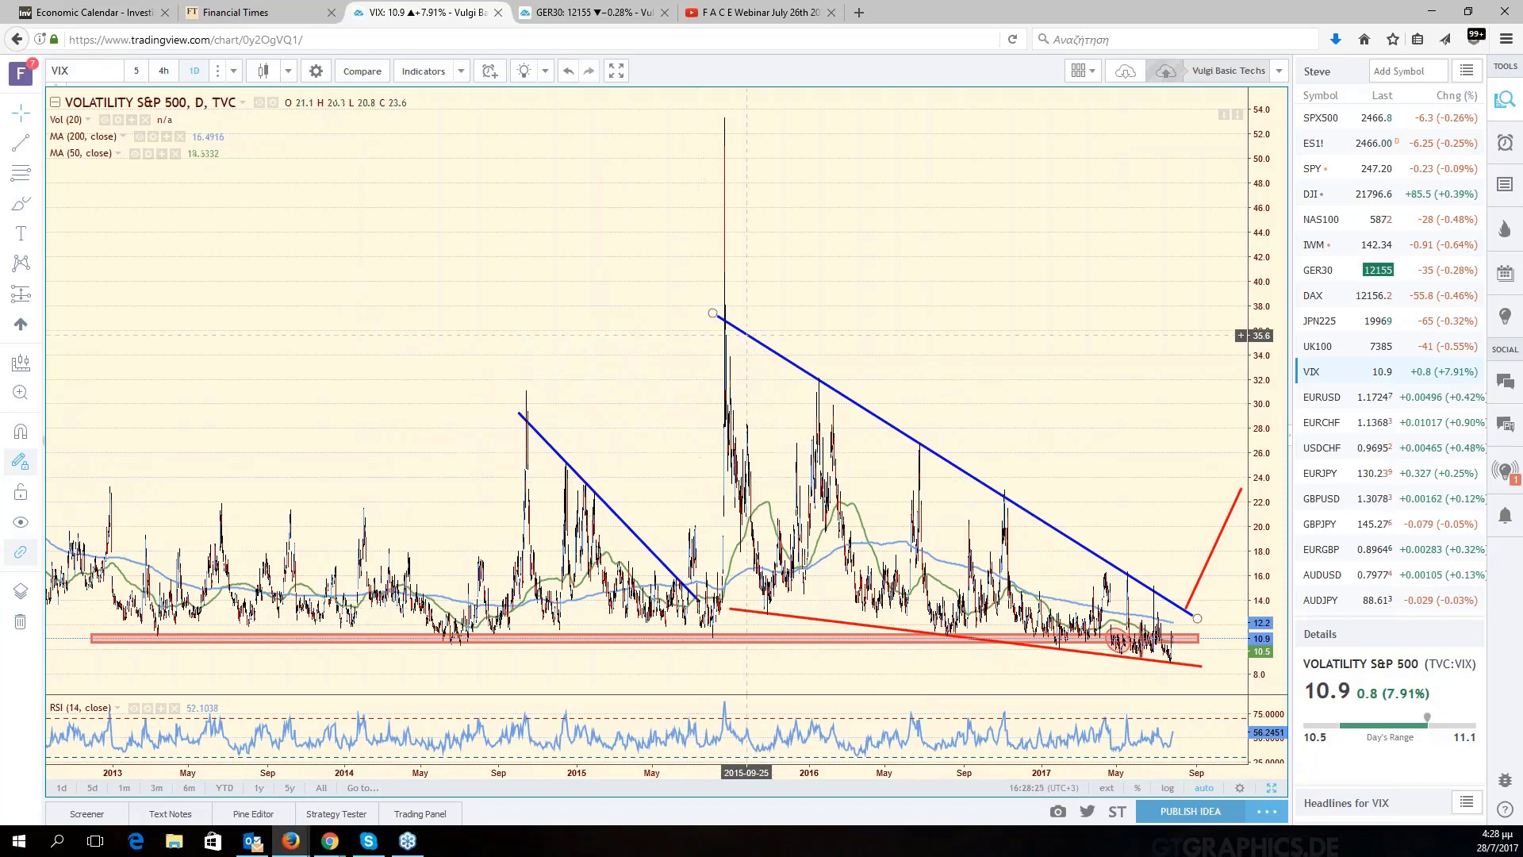
{"action": "scroll", "coordinate": [700, 384], "scroll_direction": "down", "scroll_amount": 1}
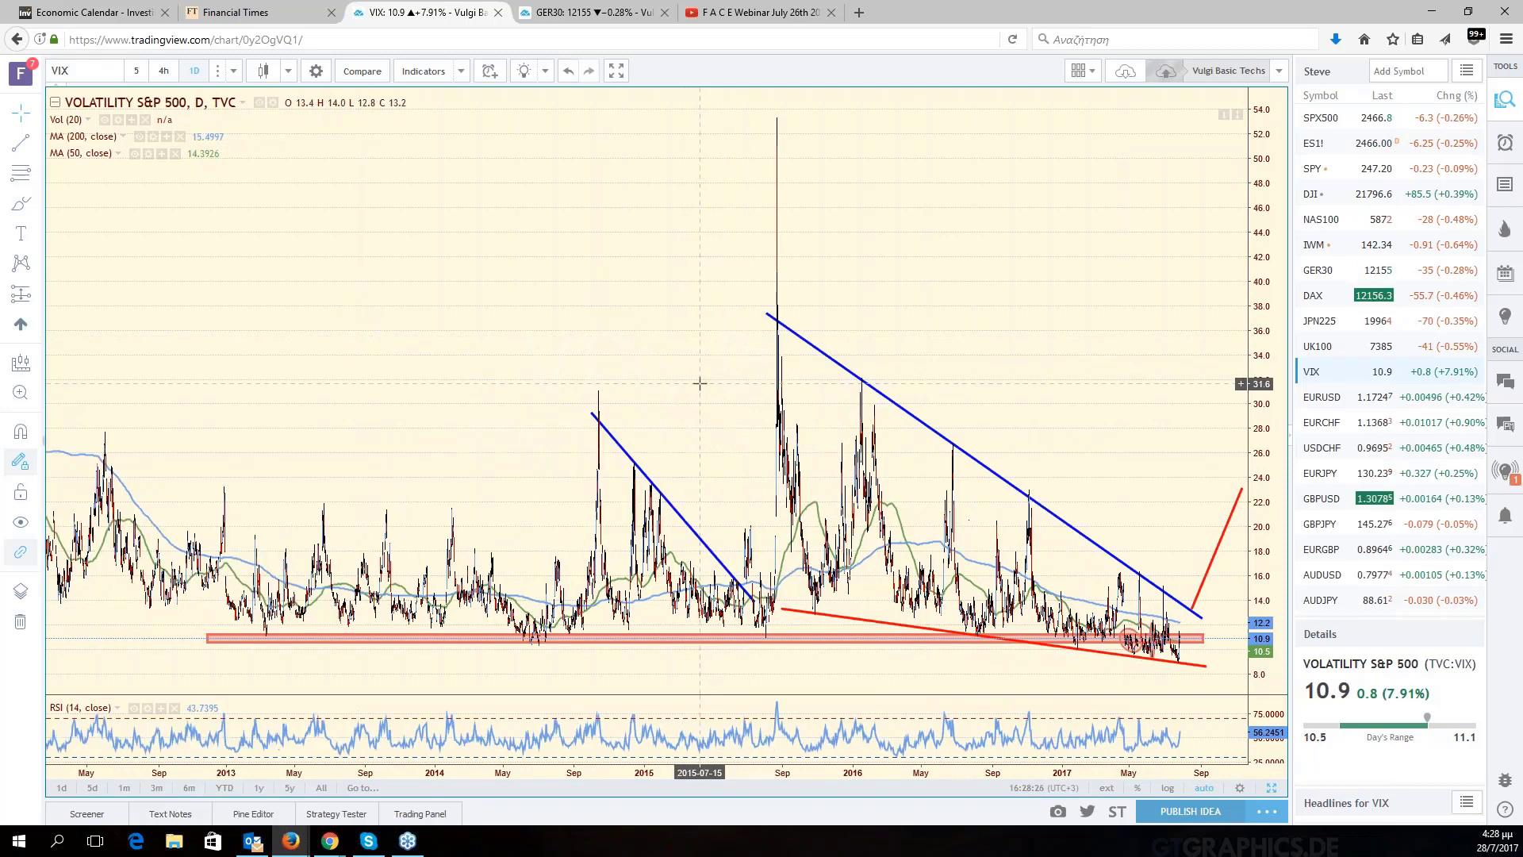
{"action": "scroll", "coordinate": [700, 384], "scroll_direction": "down", "scroll_amount": 2}
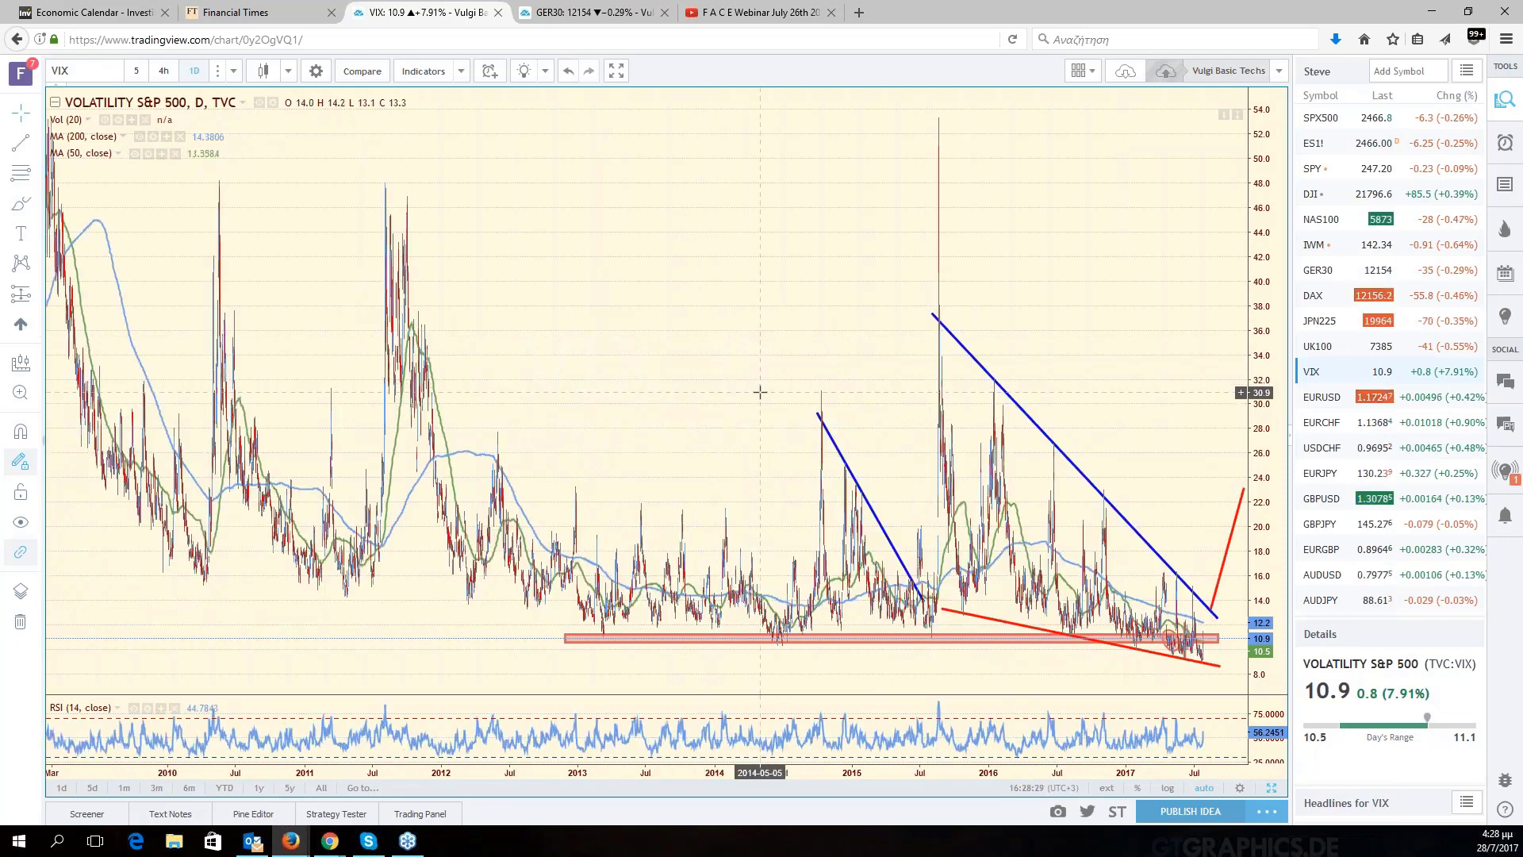
{"action": "scroll", "coordinate": [760, 392], "scroll_direction": "up", "scroll_amount": 3}
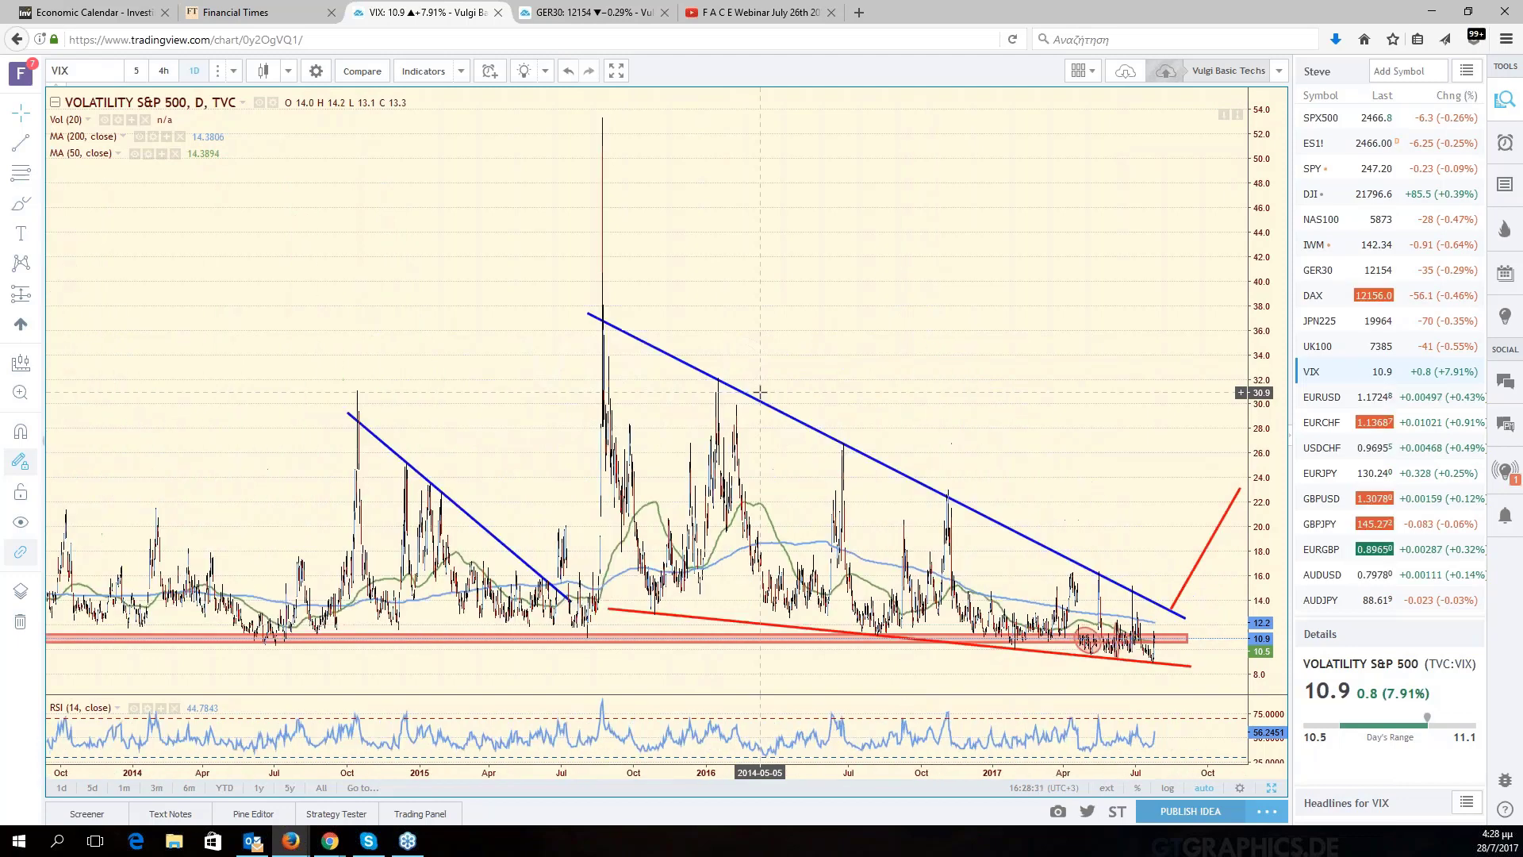
{"action": "scroll", "coordinate": [760, 392], "scroll_direction": "up", "scroll_amount": 2}
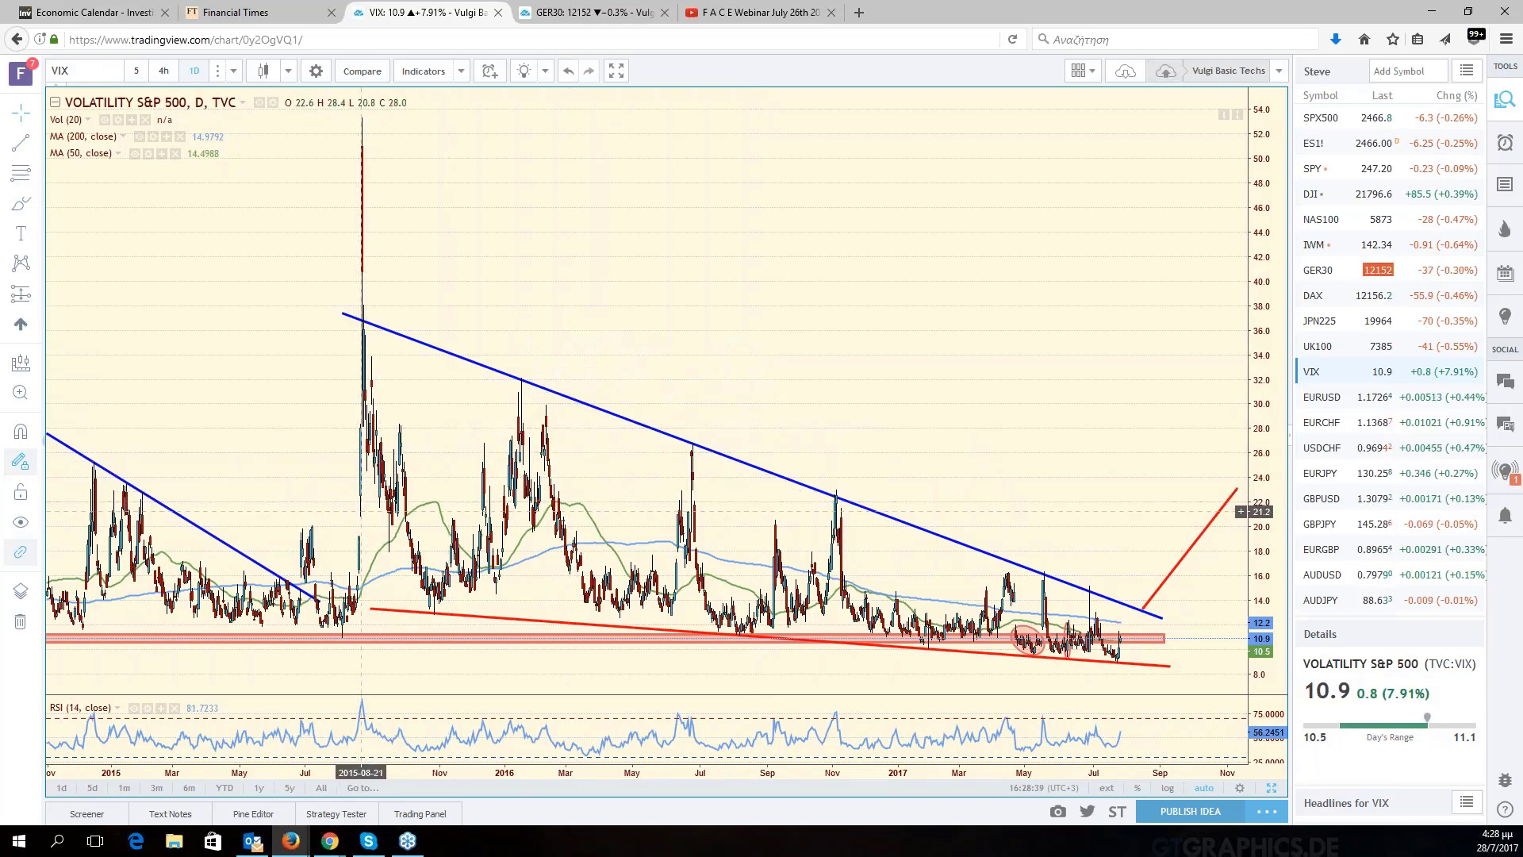
{"action": "scroll", "coordinate": [774, 410], "scroll_direction": "up", "scroll_amount": 2}
{"action": "scroll", "coordinate": [774, 411], "scroll_direction": "up", "scroll_amount": 2}
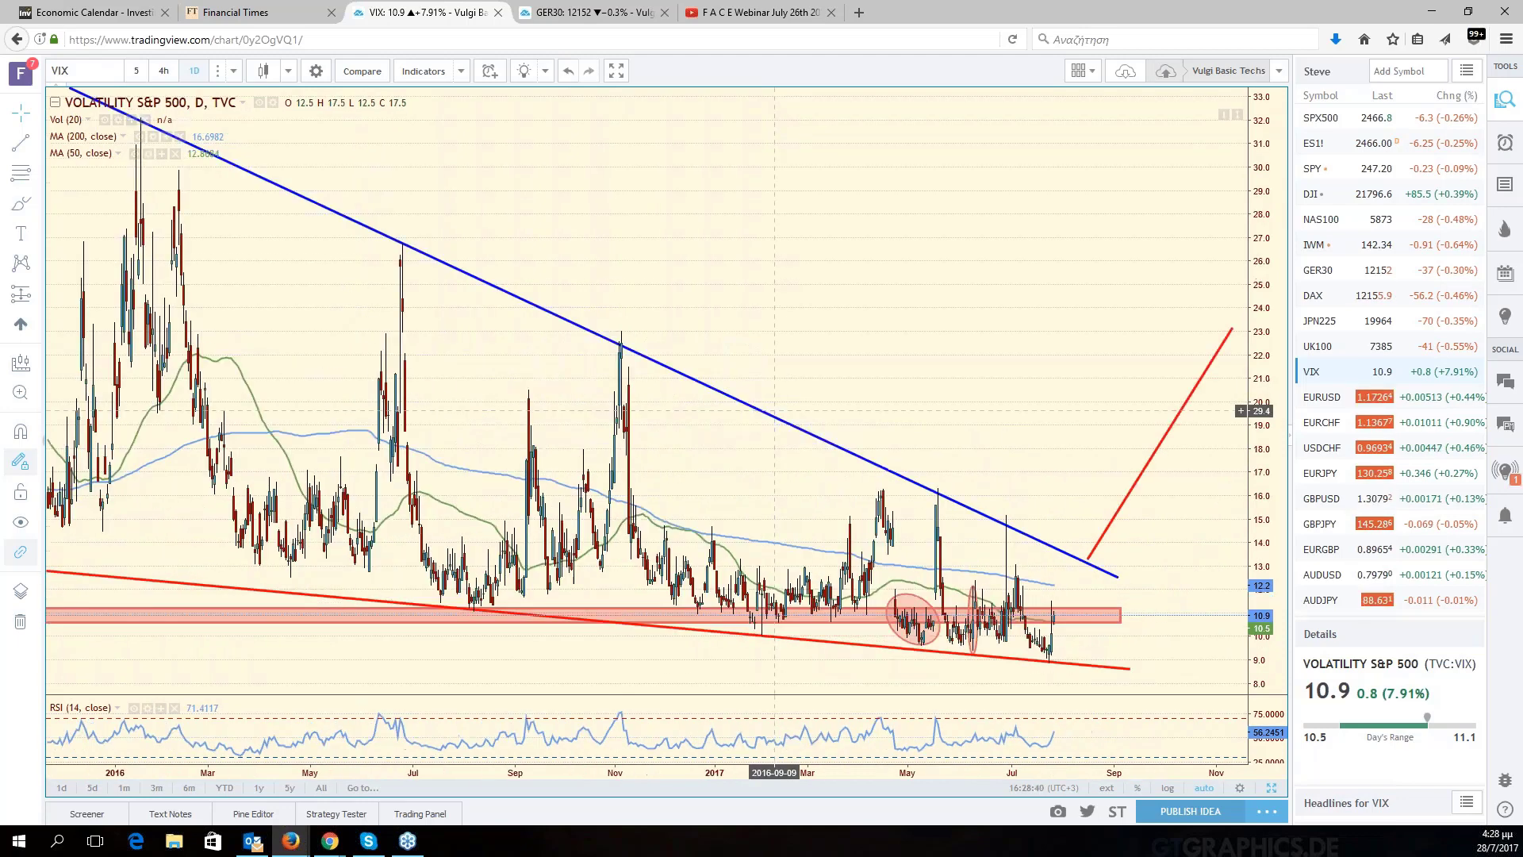
{"action": "scroll", "coordinate": [774, 410], "scroll_direction": "up", "scroll_amount": 1}
{"action": "scroll", "coordinate": [707, 431], "scroll_direction": "up", "scroll_amount": 1}
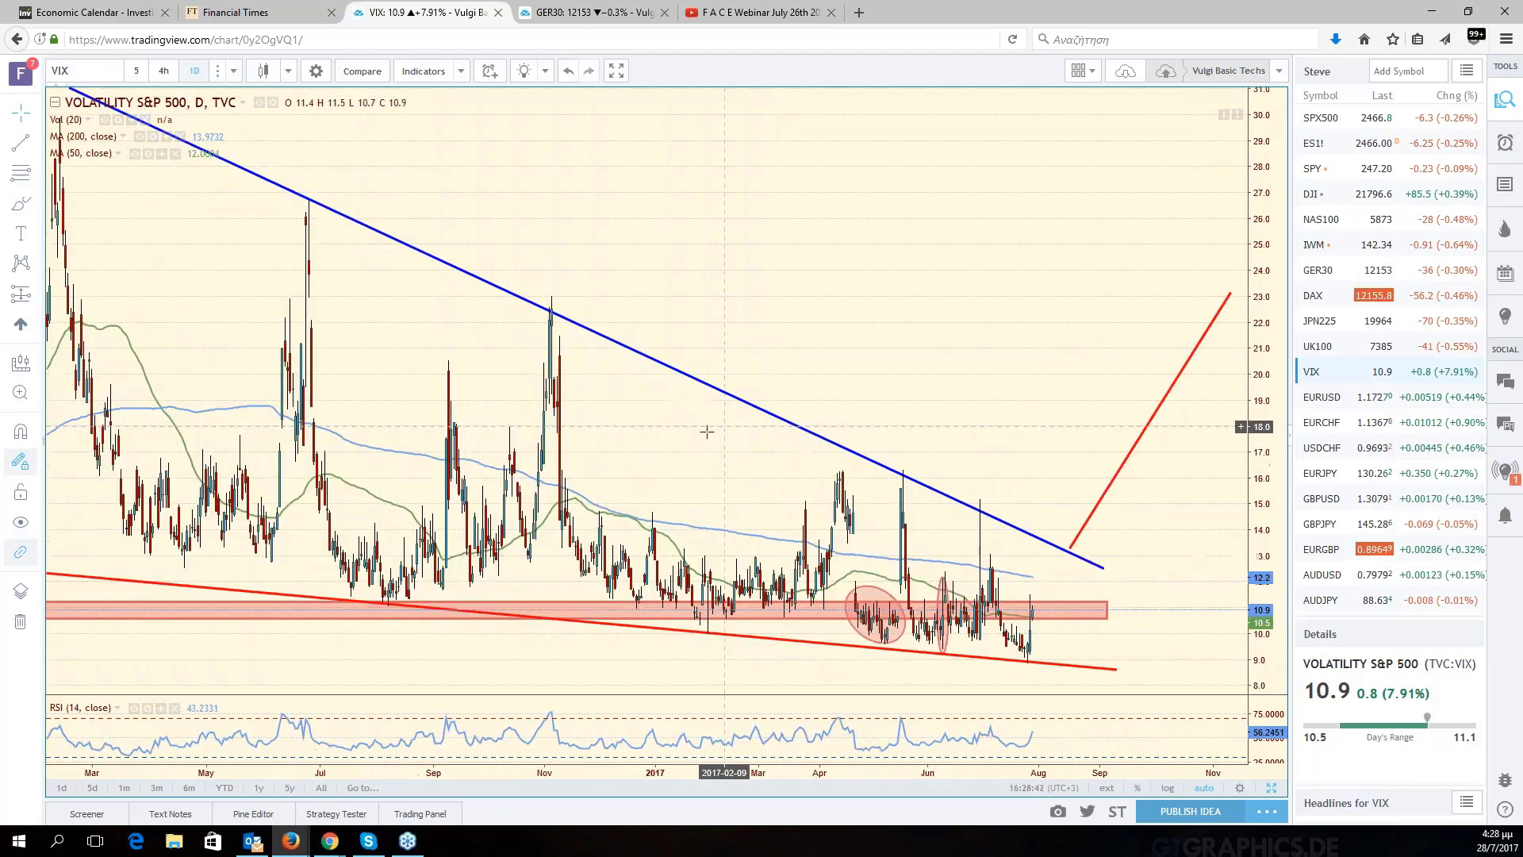
{"action": "scroll", "coordinate": [707, 431], "scroll_direction": "up", "scroll_amount": 3}
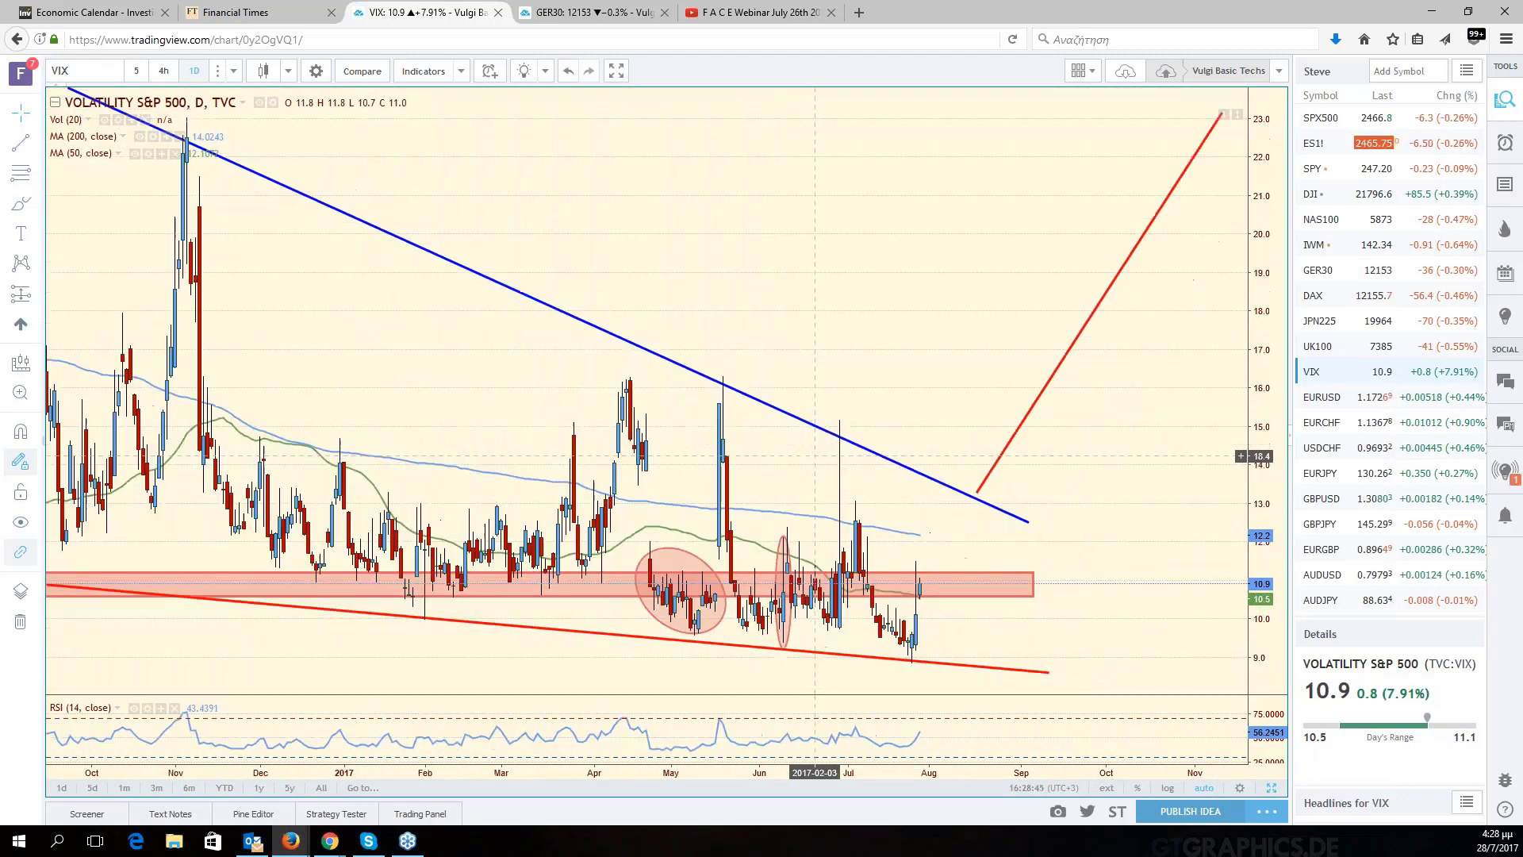
{"action": "left_click_drag", "start_coordinate": [816, 455], "coordinate": [949, 361]}
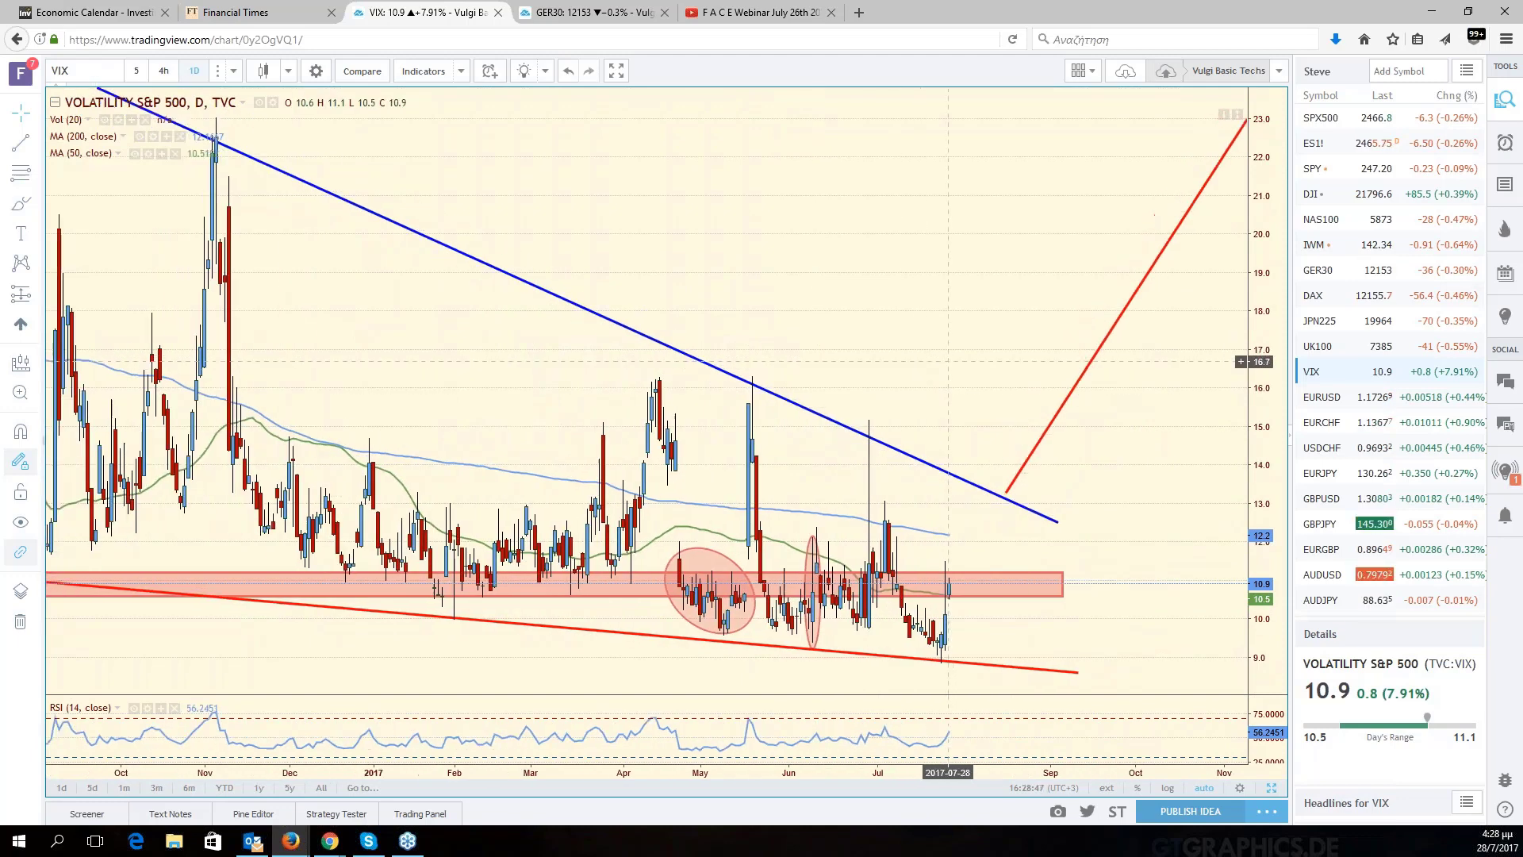
{"action": "scroll", "coordinate": [949, 361], "scroll_direction": "down", "scroll_amount": 2}
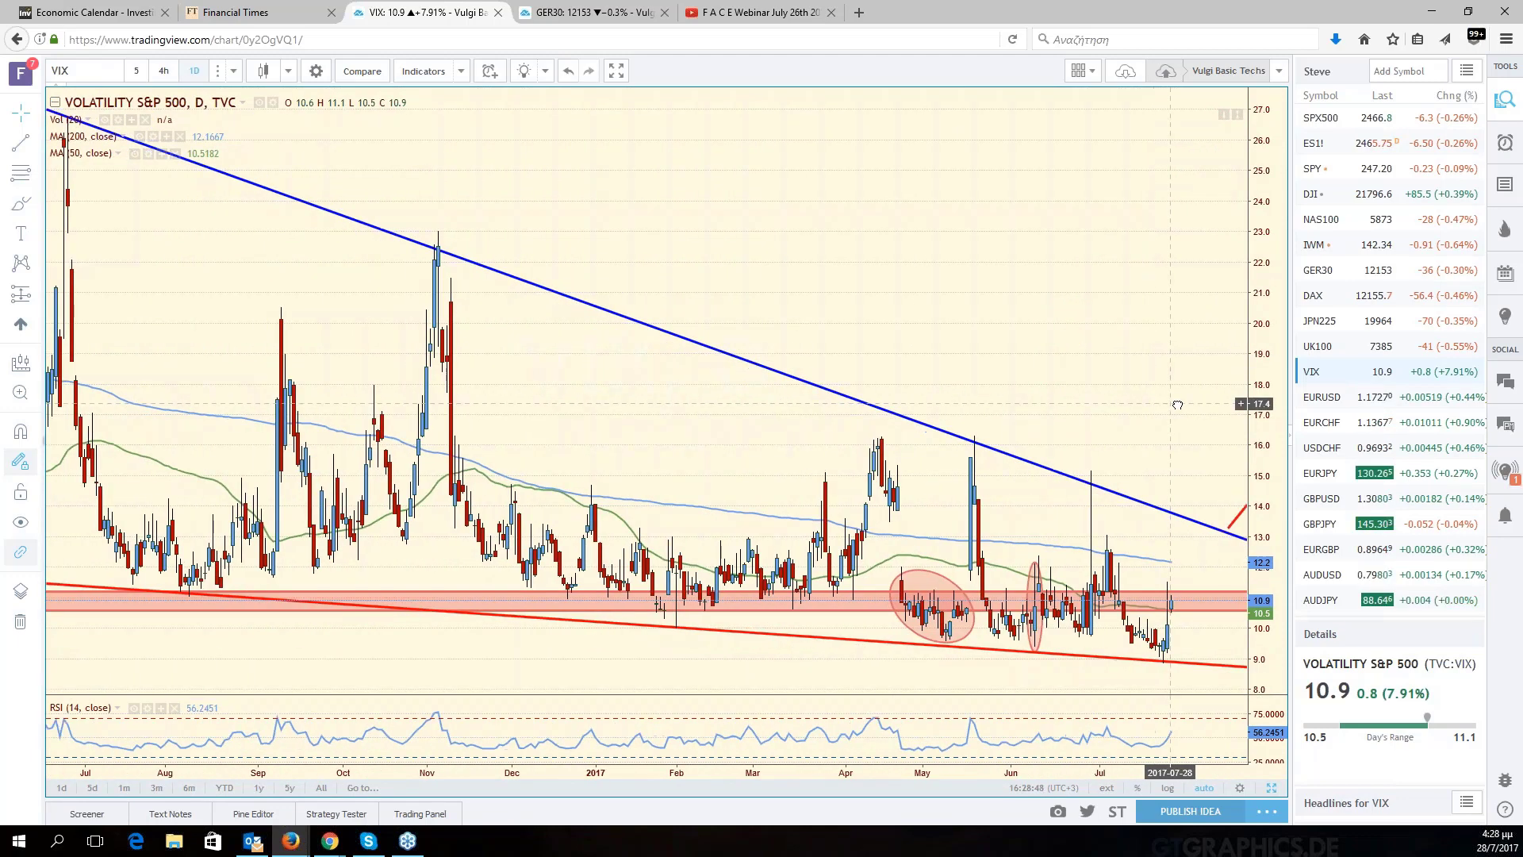
{"action": "left_click_drag", "start_coordinate": [1177, 405], "coordinate": [1172, 403]}
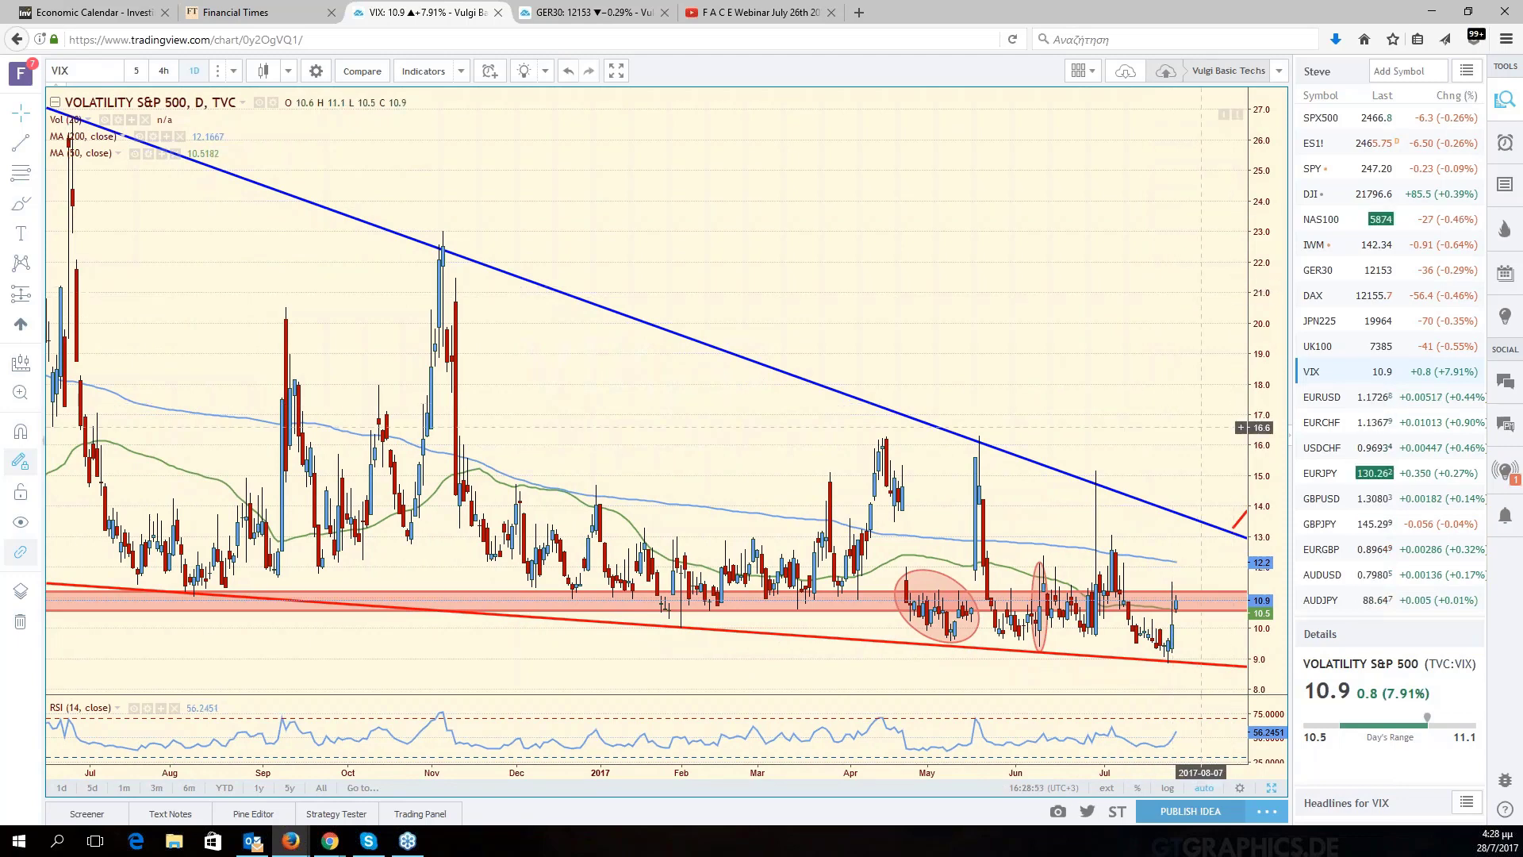
{"action": "left_click_drag", "start_coordinate": [1201, 428], "coordinate": [1220, 428]}
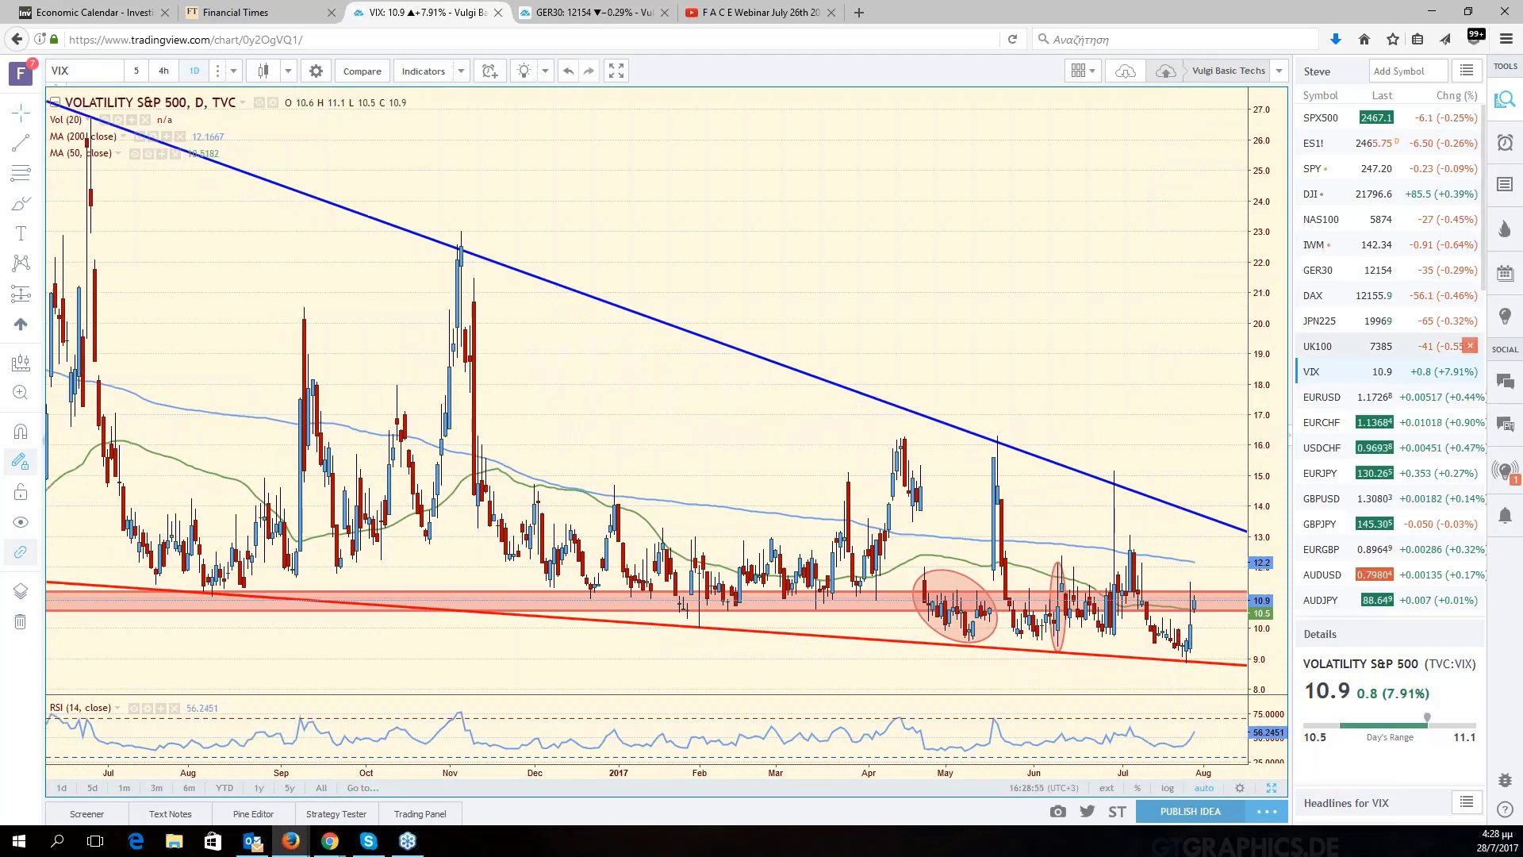
Load the IWM daily chart and shift its view slightly left.
{"action": "left_click", "coordinate": [1360, 257]}
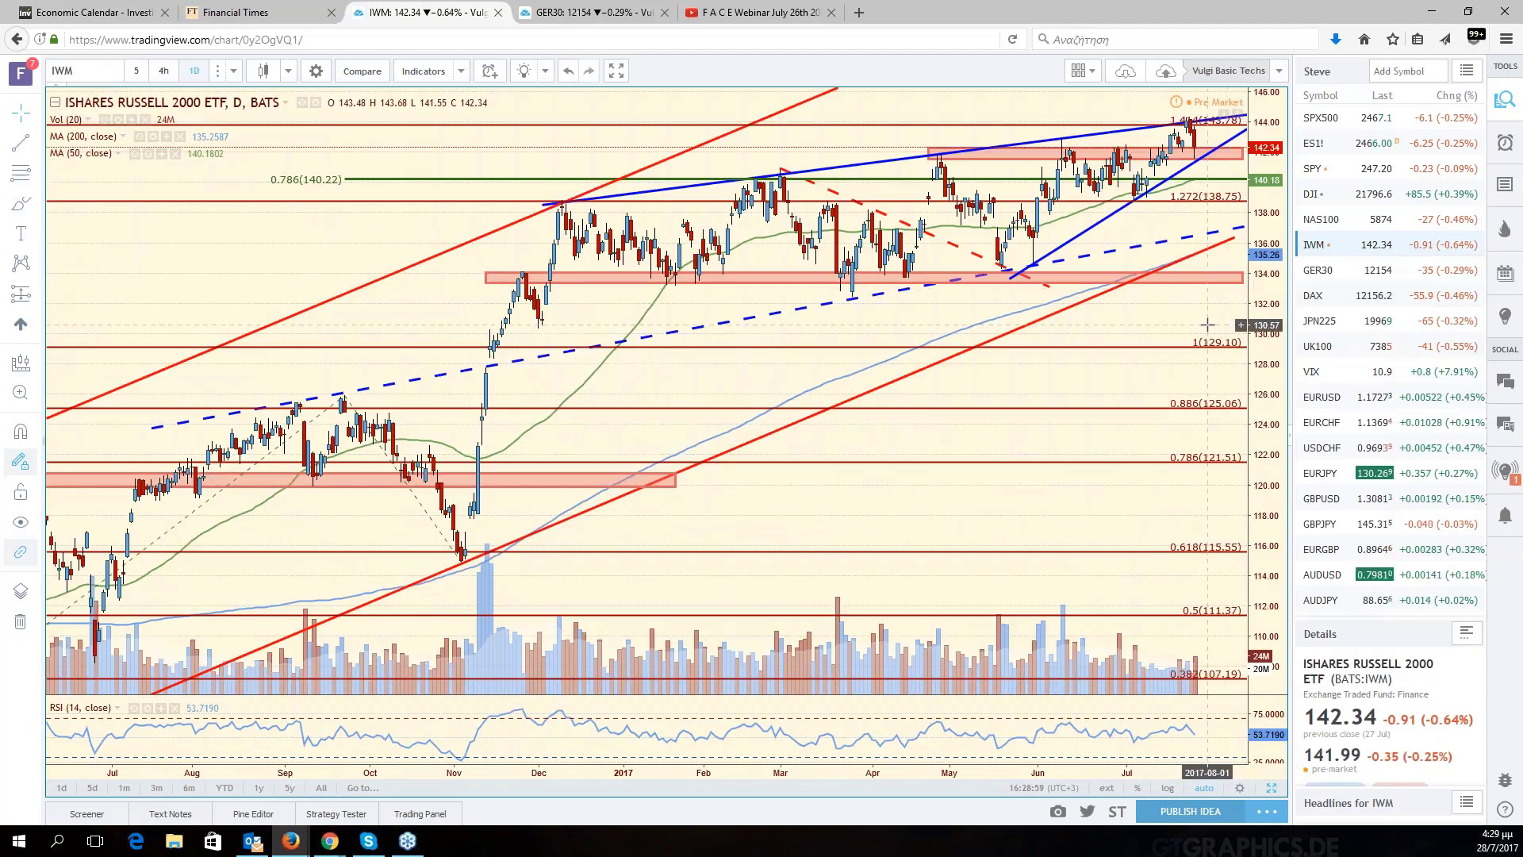
{"action": "left_click_drag", "start_coordinate": [1206, 325], "coordinate": [1167, 321]}
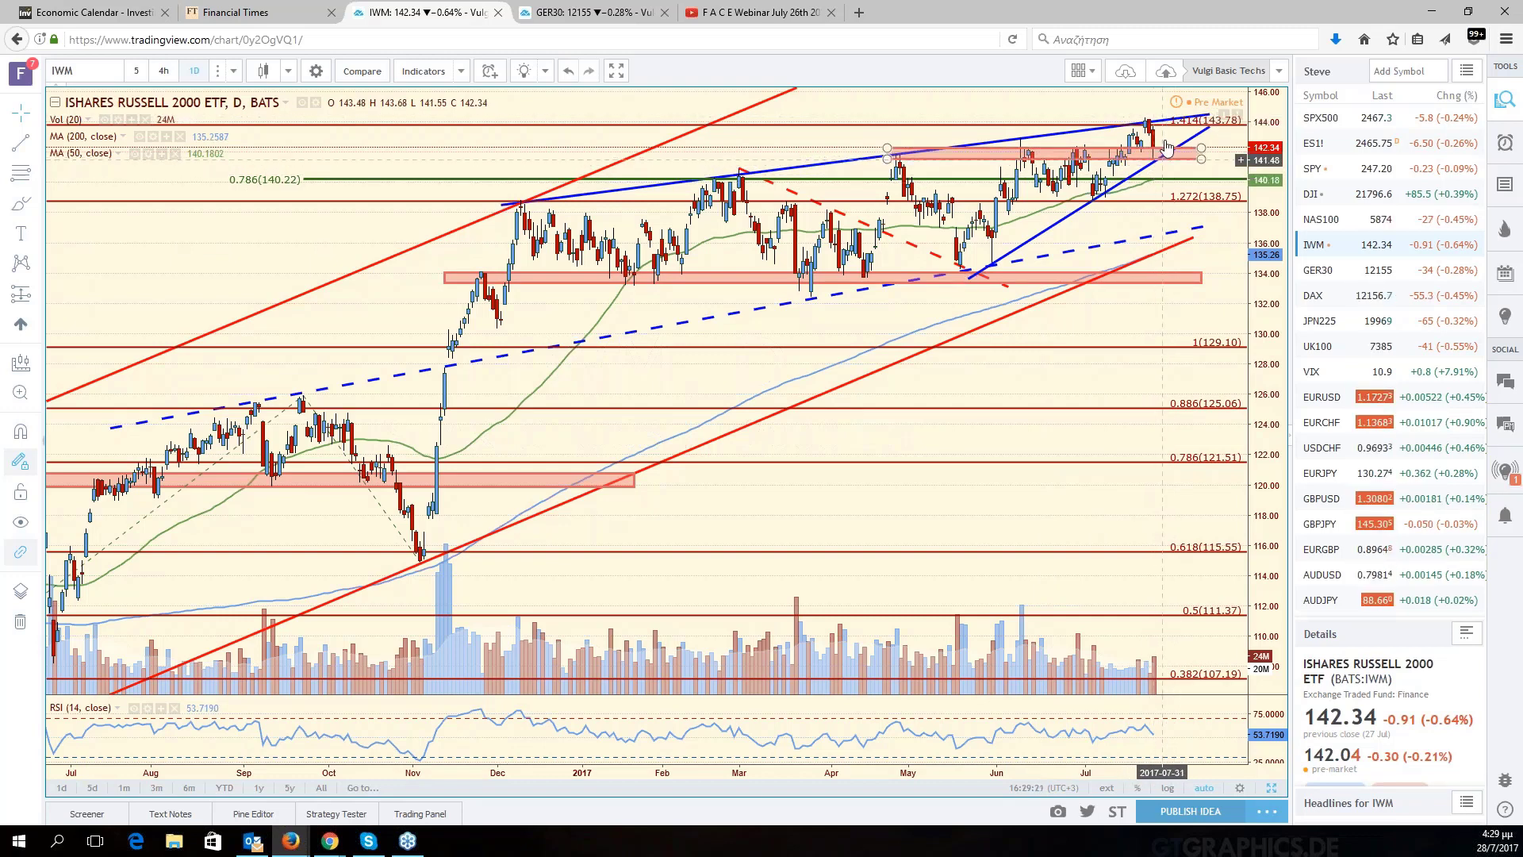
Review the Dow Jones DJI chart zoomed out and back in, then load GER30.
{"action": "left_click", "coordinate": [1374, 208]}
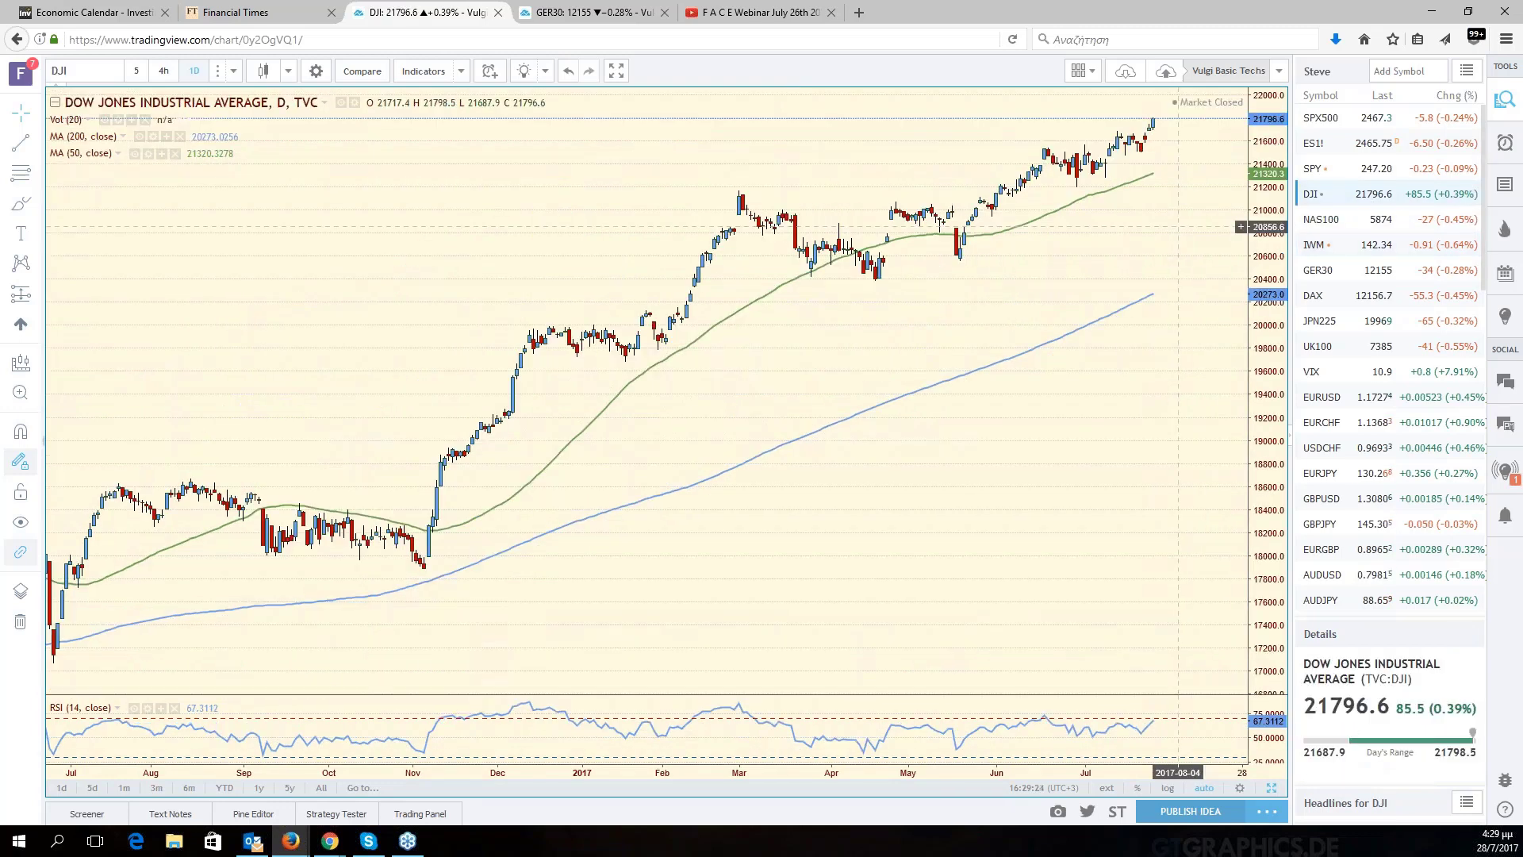
{"action": "scroll", "coordinate": [1153, 140], "scroll_direction": "down", "scroll_amount": 3}
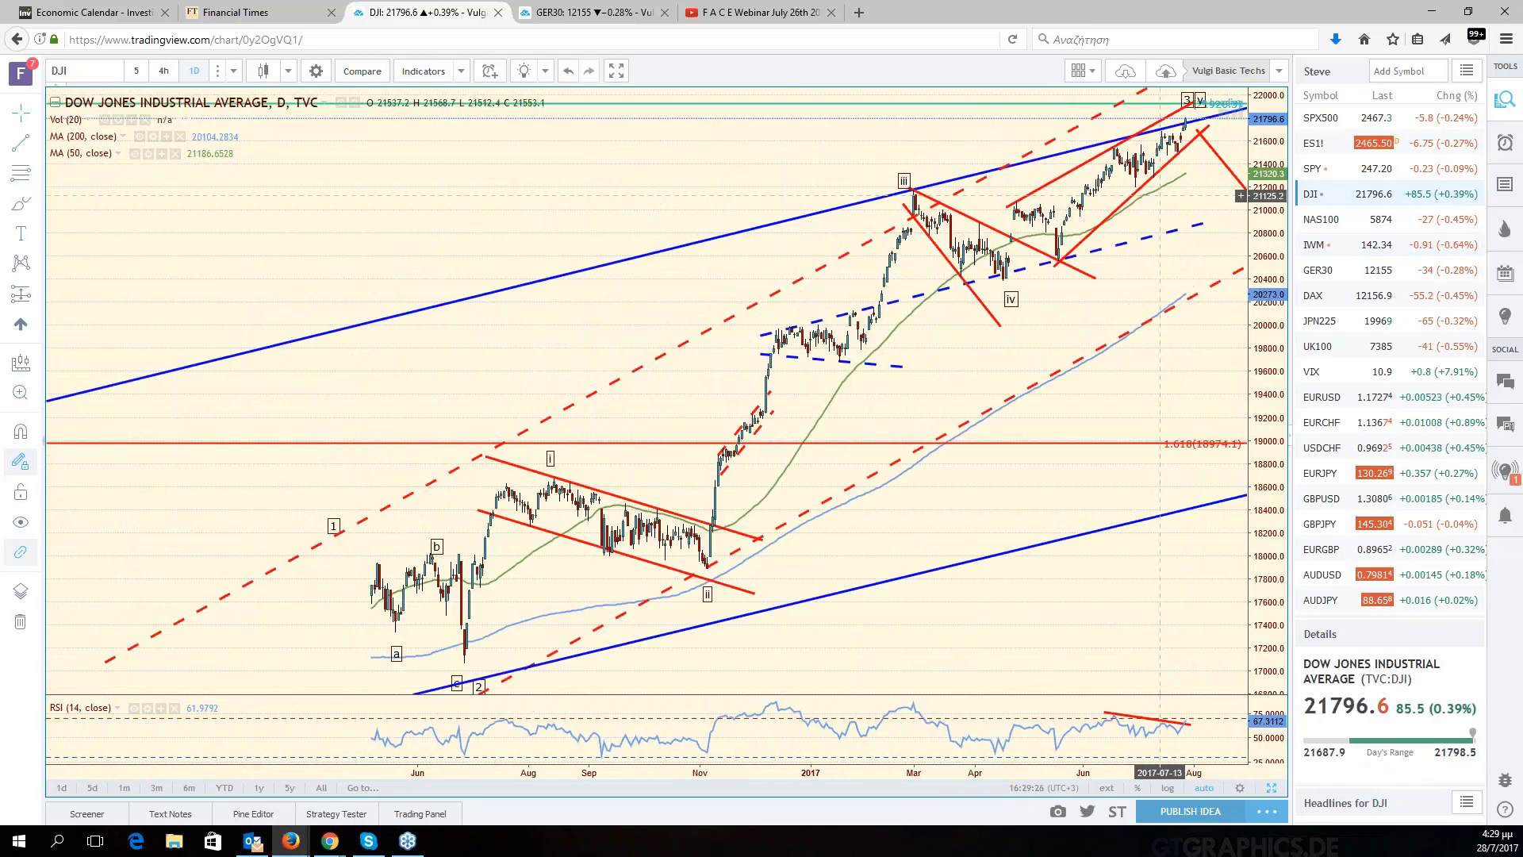
{"action": "scroll", "coordinate": [1161, 195], "scroll_direction": "down", "scroll_amount": 3}
{"action": "scroll", "coordinate": [1163, 196], "scroll_direction": "down", "scroll_amount": 3}
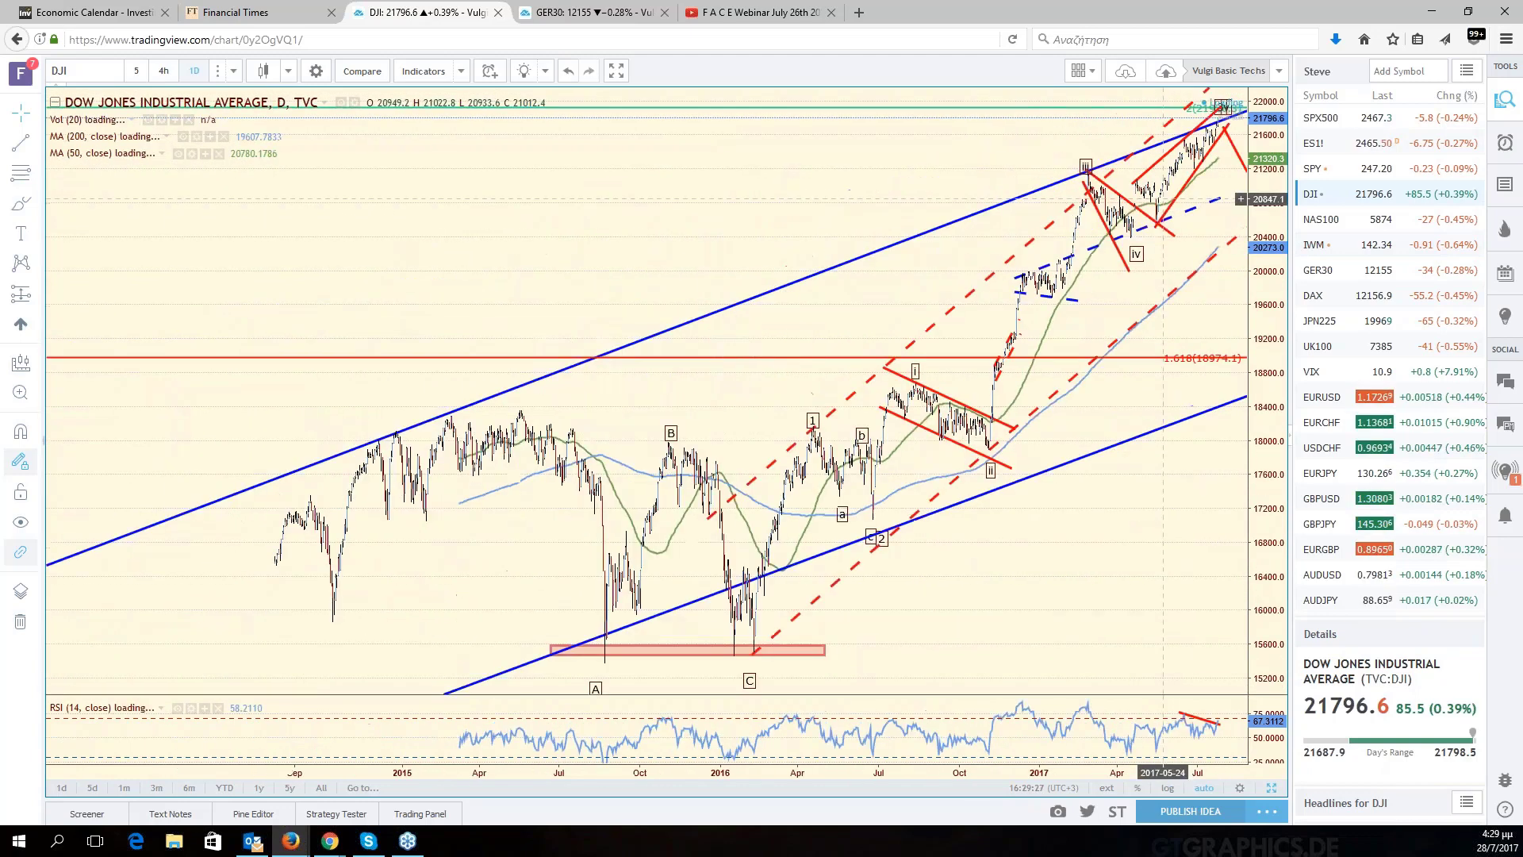
{"action": "scroll", "coordinate": [1163, 199], "scroll_direction": "down", "scroll_amount": 3}
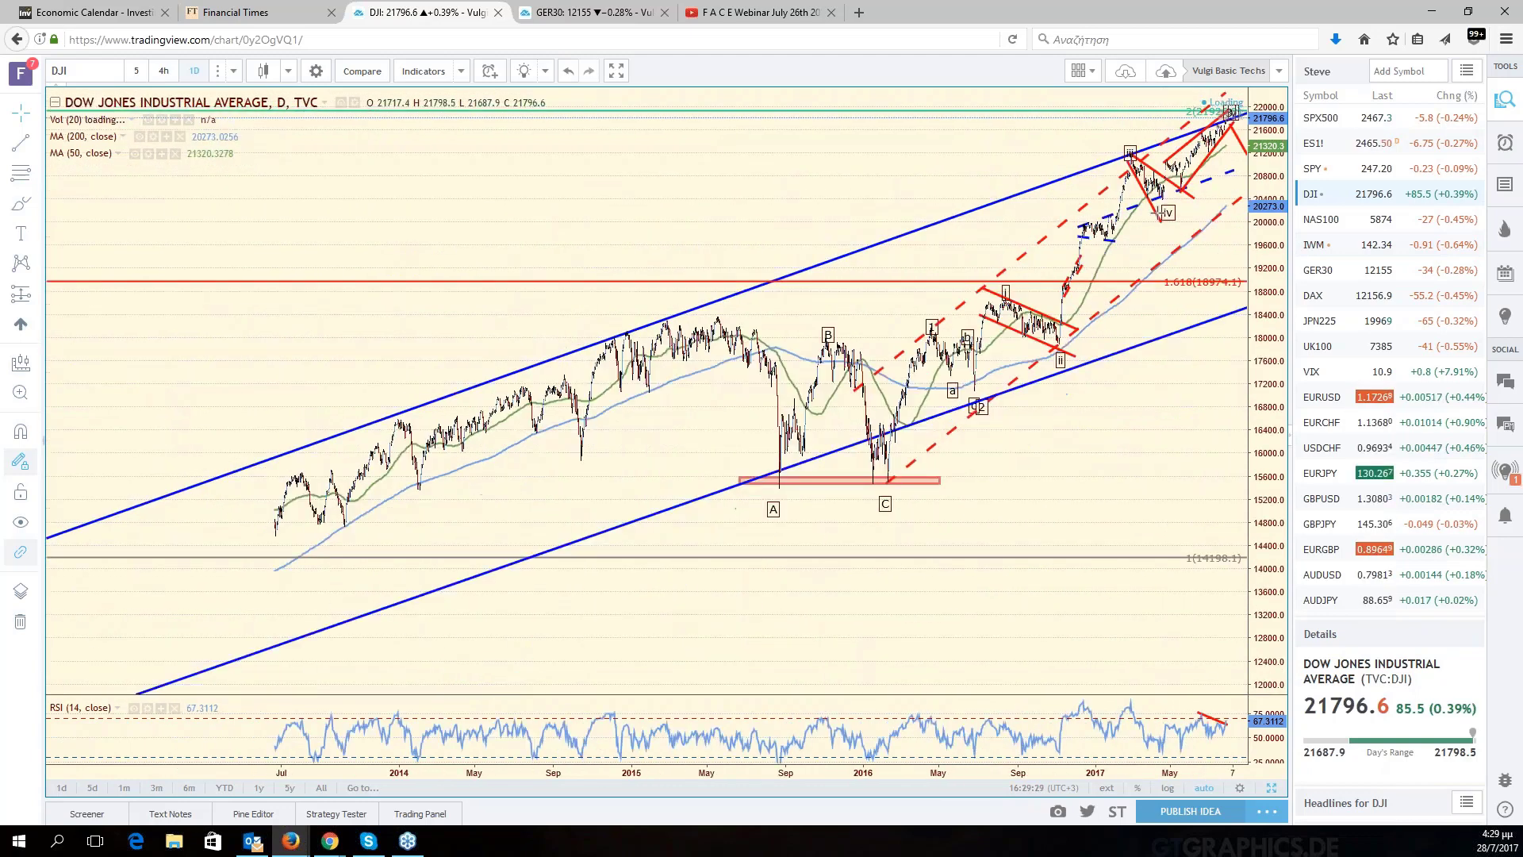
{"action": "scroll", "coordinate": [1159, 211], "scroll_direction": "down", "scroll_amount": 3}
{"action": "scroll", "coordinate": [1159, 211], "scroll_direction": "down", "scroll_amount": 3}
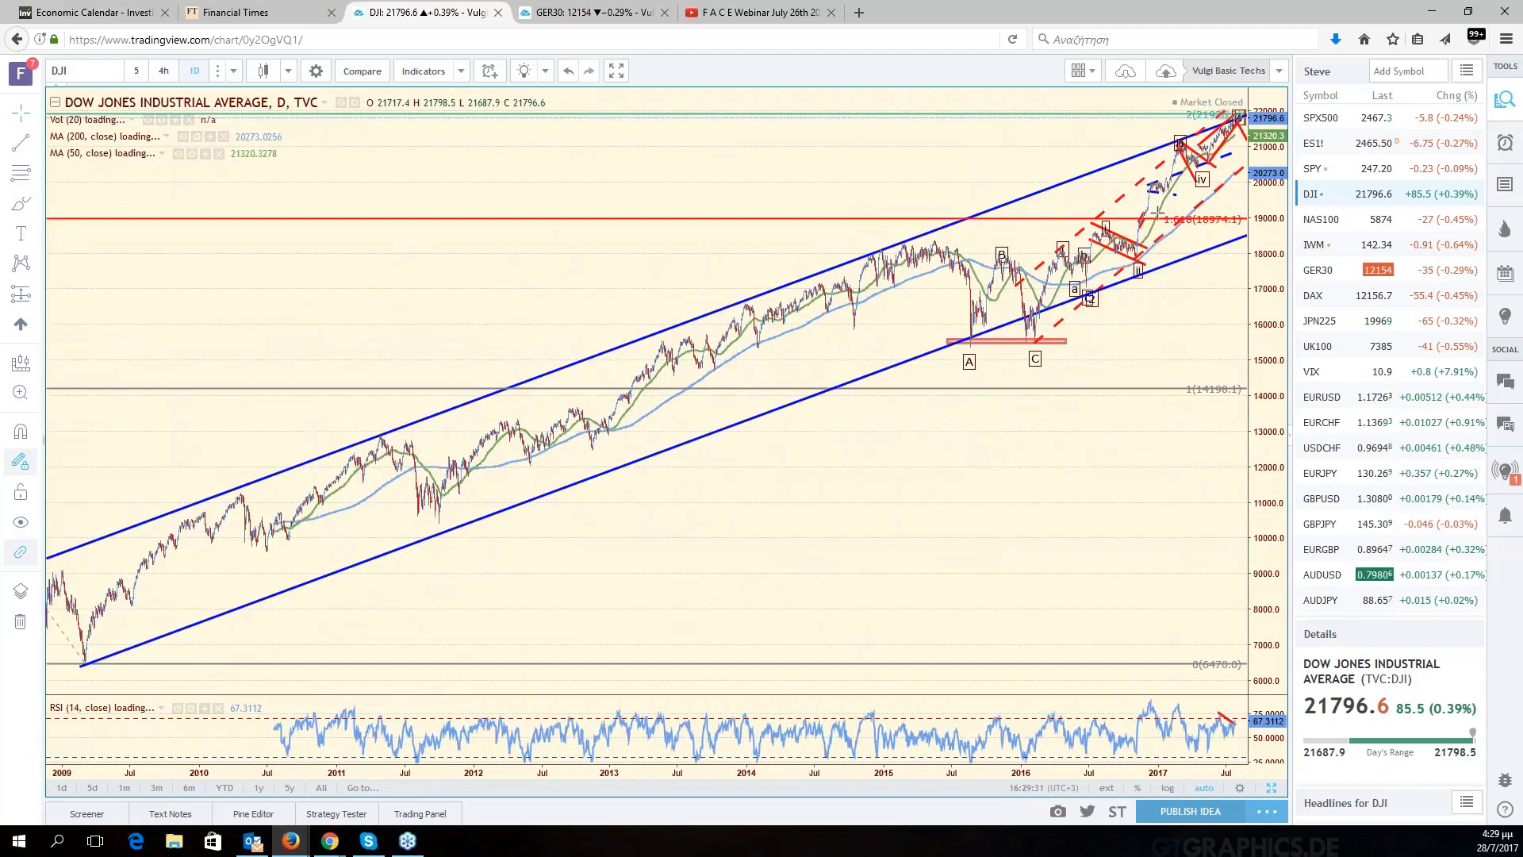
{"action": "scroll", "coordinate": [1158, 212], "scroll_direction": "up", "scroll_amount": 3}
{"action": "scroll", "coordinate": [1159, 213], "scroll_direction": "up", "scroll_amount": 3}
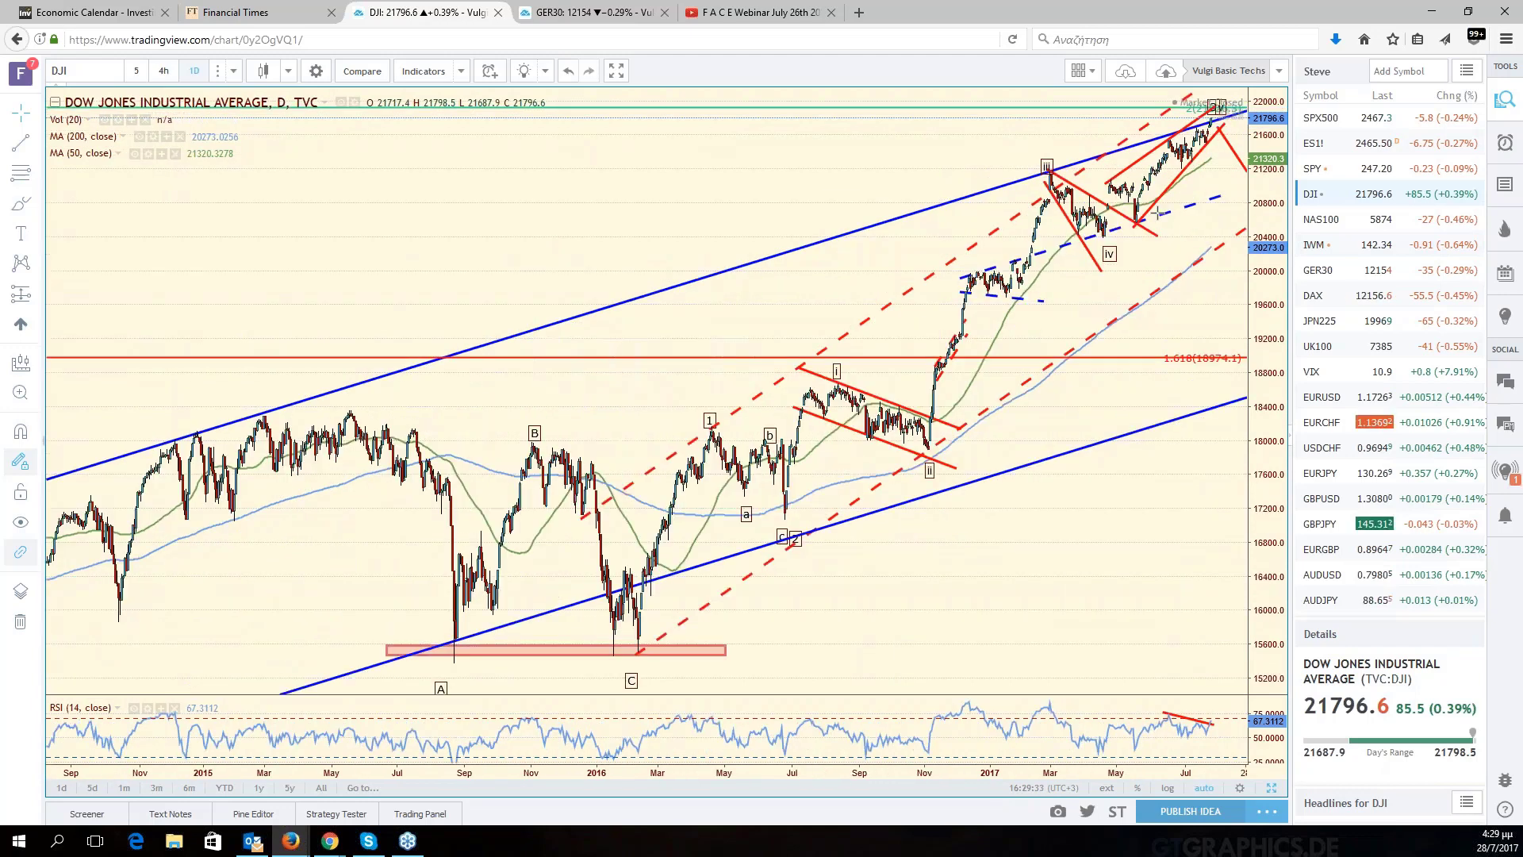
{"action": "scroll", "coordinate": [1158, 213], "scroll_direction": "up", "scroll_amount": 3}
{"action": "scroll", "coordinate": [1159, 212], "scroll_direction": "up", "scroll_amount": 3}
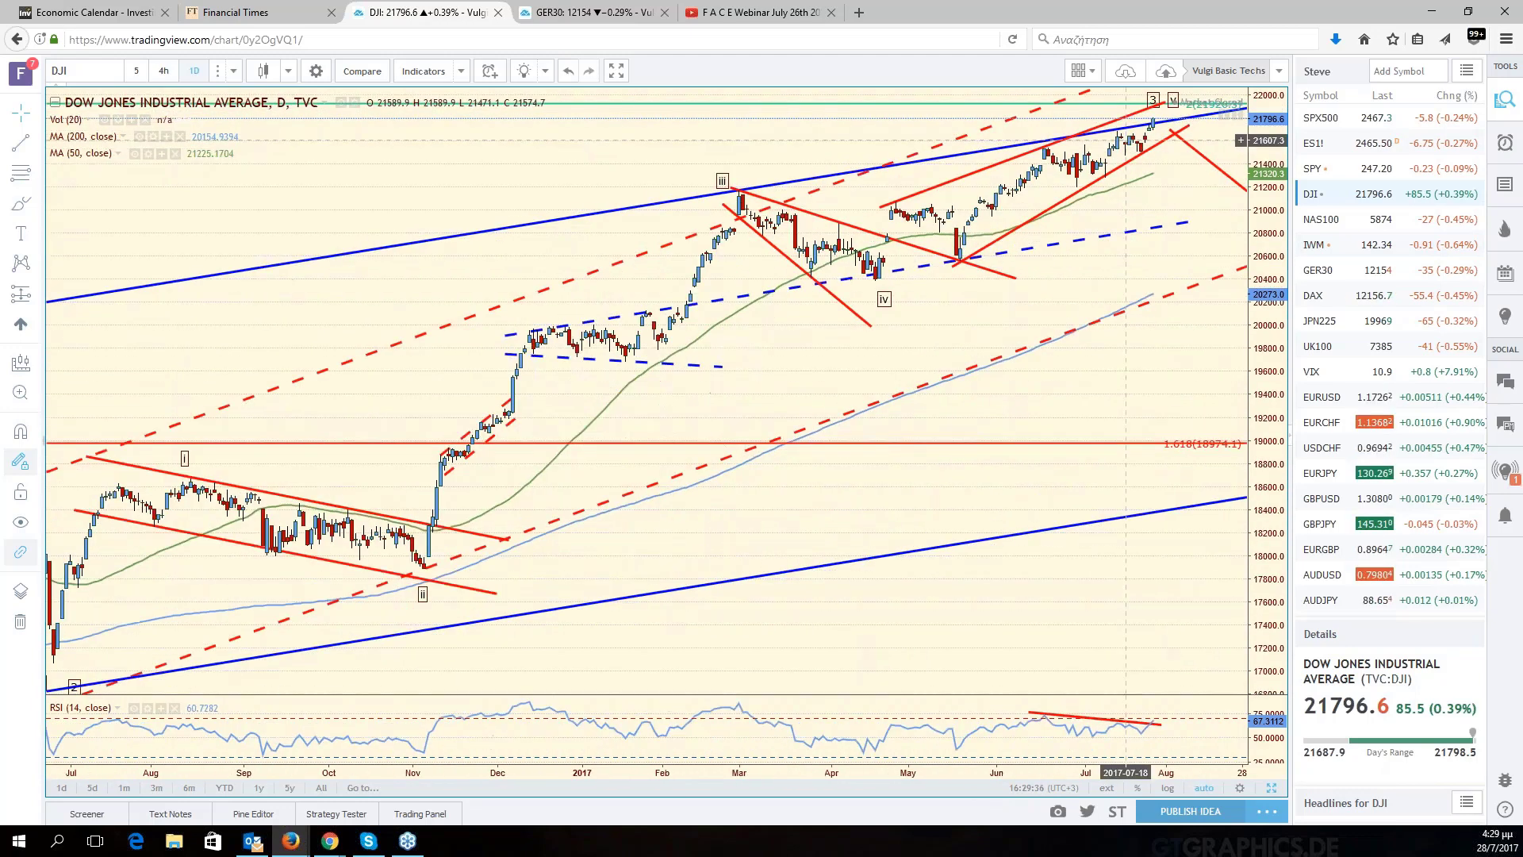
{"action": "left_click_drag", "start_coordinate": [1169, 194], "coordinate": [1184, 193]}
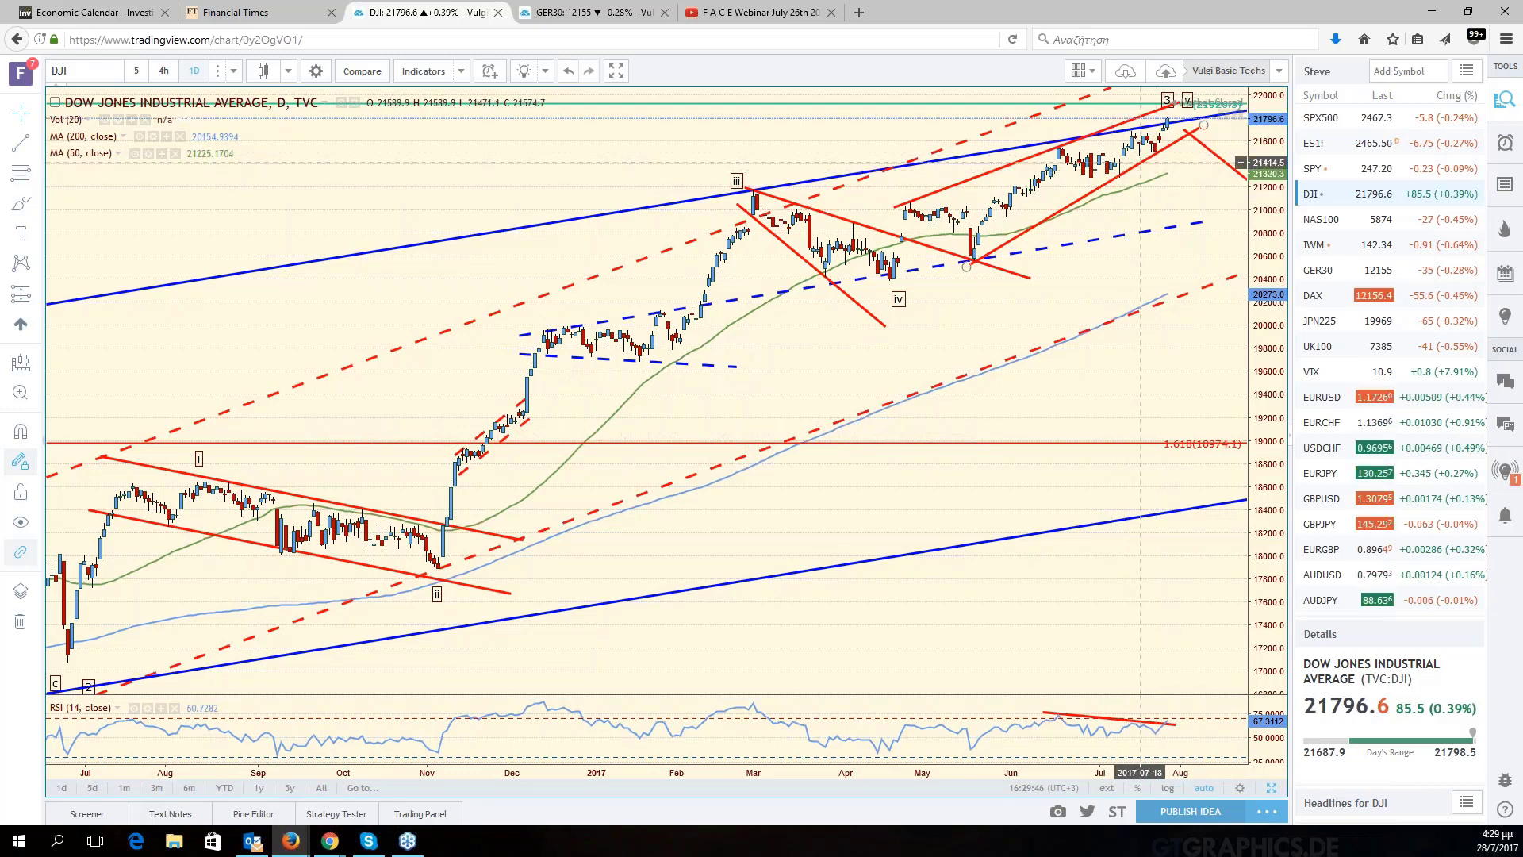
{"action": "left_click", "coordinate": [1340, 286]}
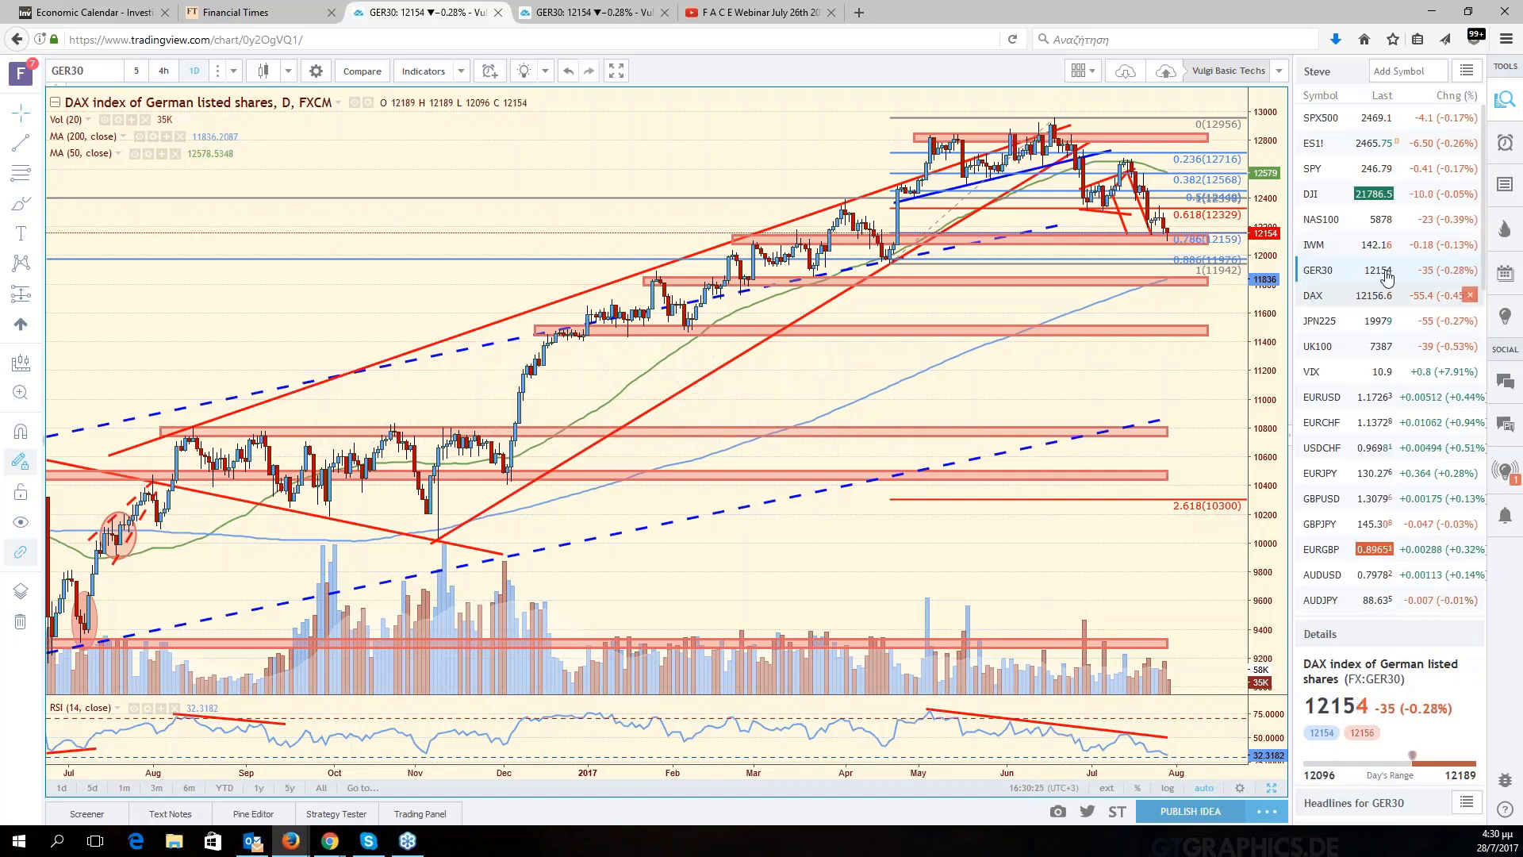
Load the JPN225 chart, showing 19974 with Fibonacci levels and trendlines.
{"action": "left_click", "coordinate": [1353, 335]}
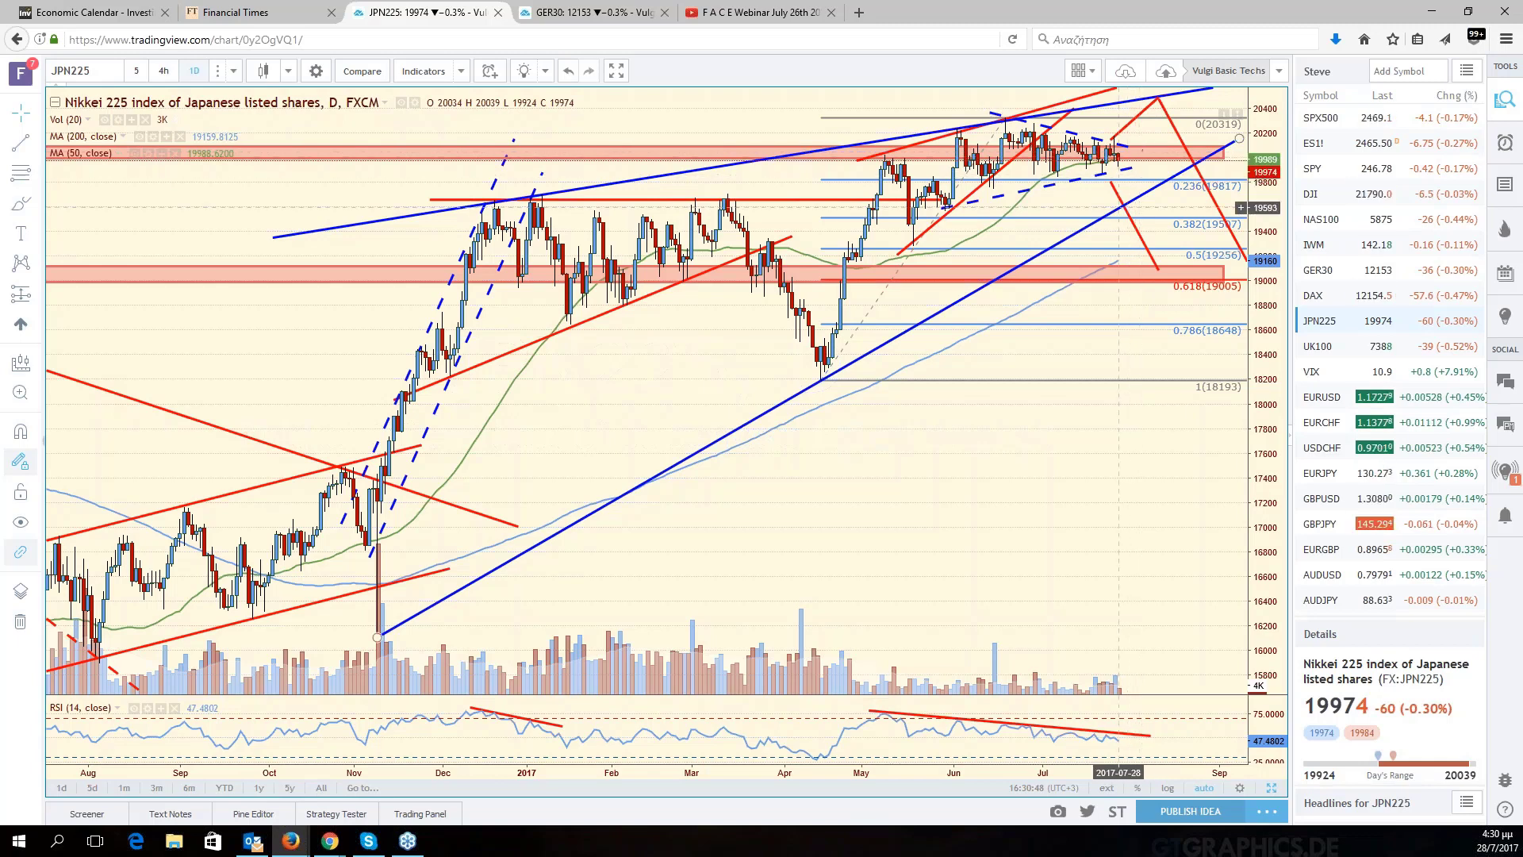
Pan the Nikkei chart to open space on the right, then load UK100.
{"action": "scroll", "coordinate": [1119, 208], "scroll_direction": "right", "scroll_amount": 1}
{"action": "left_click_drag", "start_coordinate": [1139, 427], "coordinate": [1074, 467]}
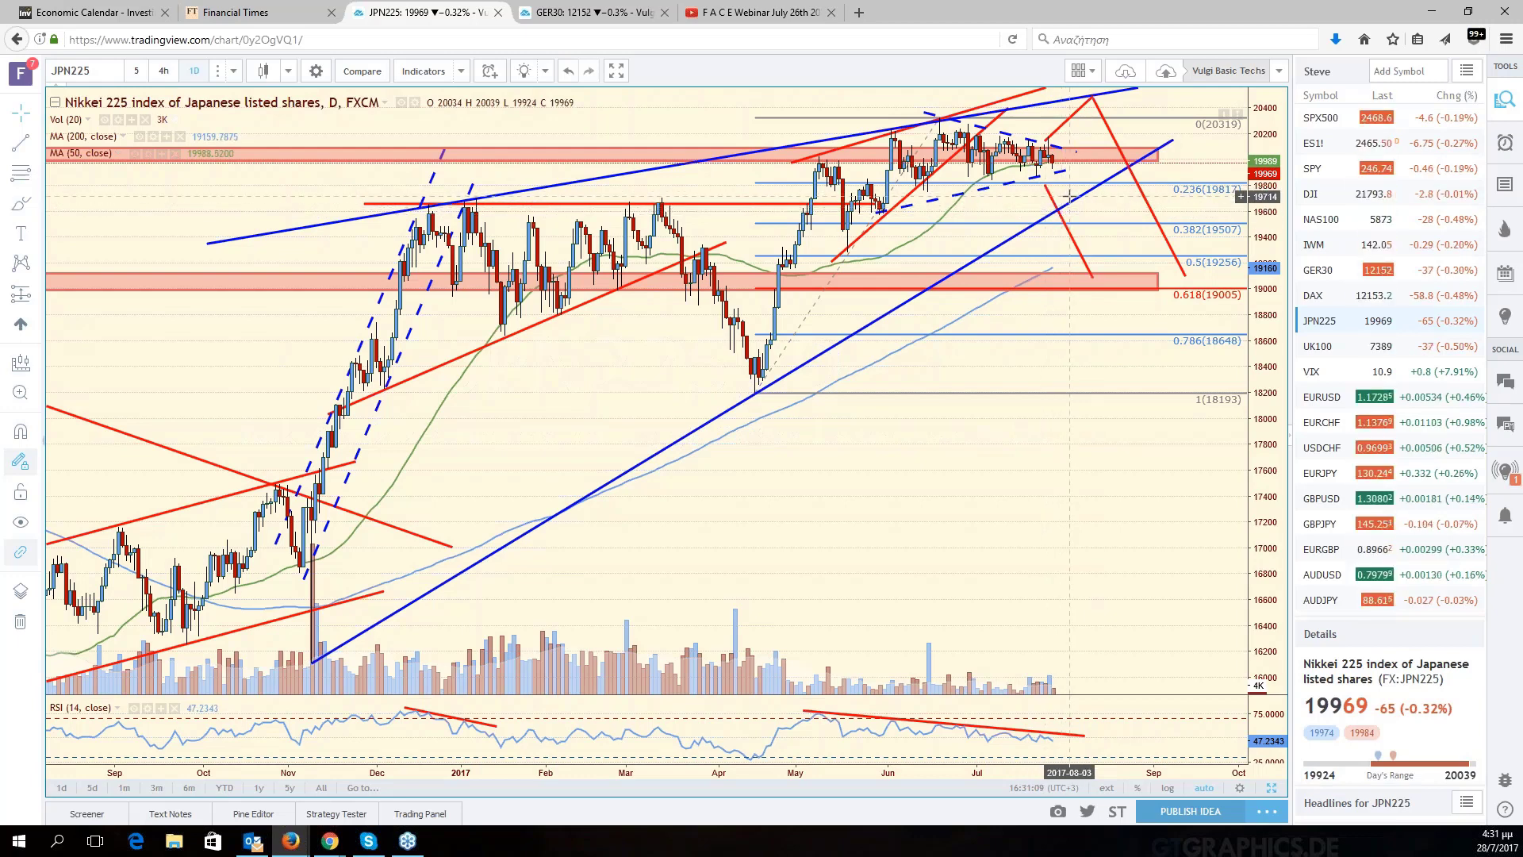
{"action": "left_click", "coordinate": [1334, 361]}
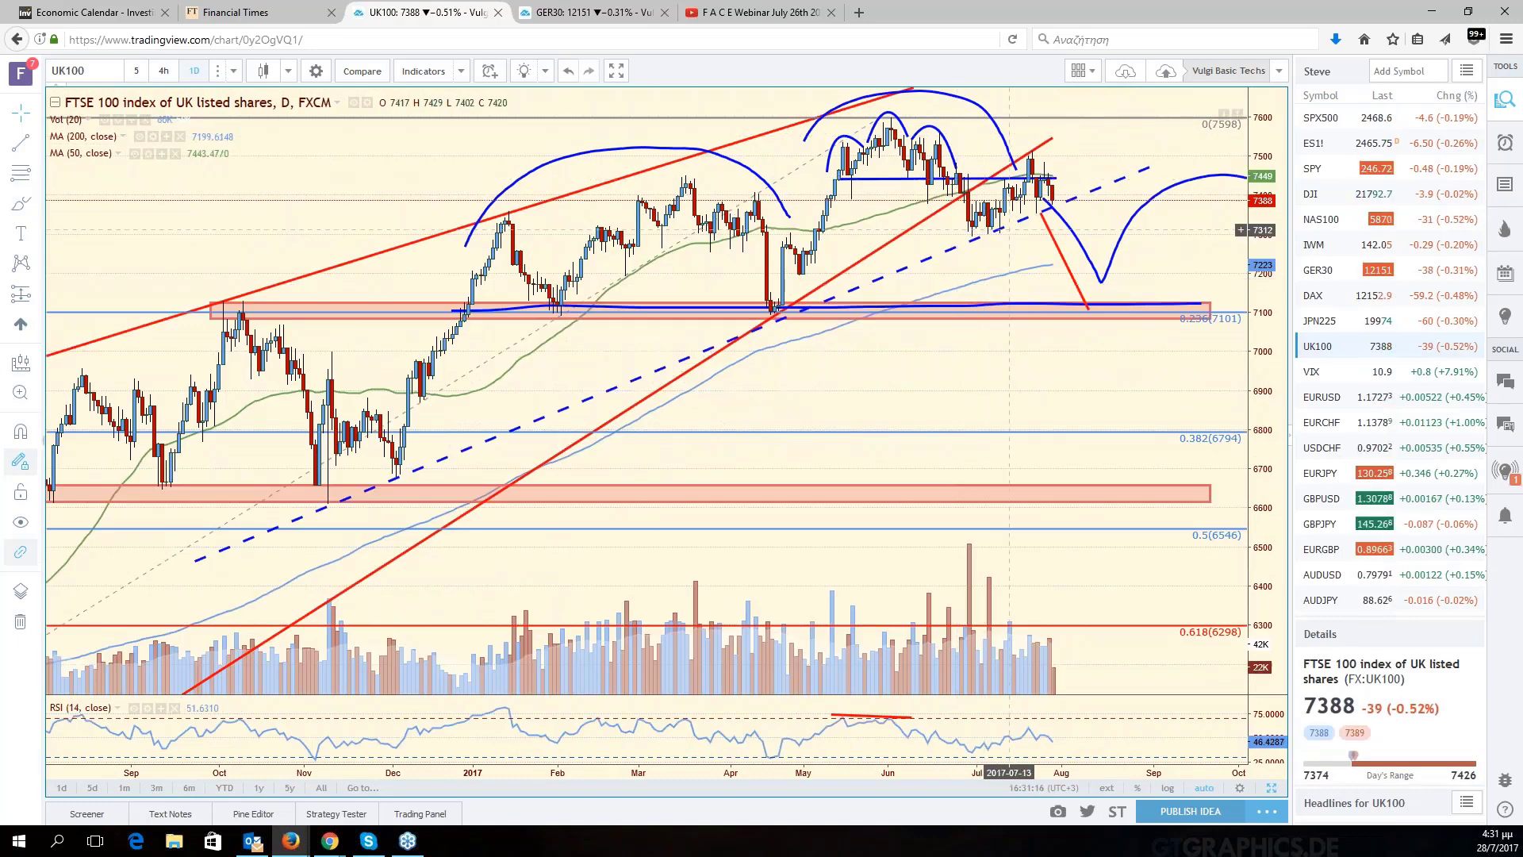
{"action": "scroll", "coordinate": [983, 219], "scroll_direction": "down", "scroll_amount": 3}
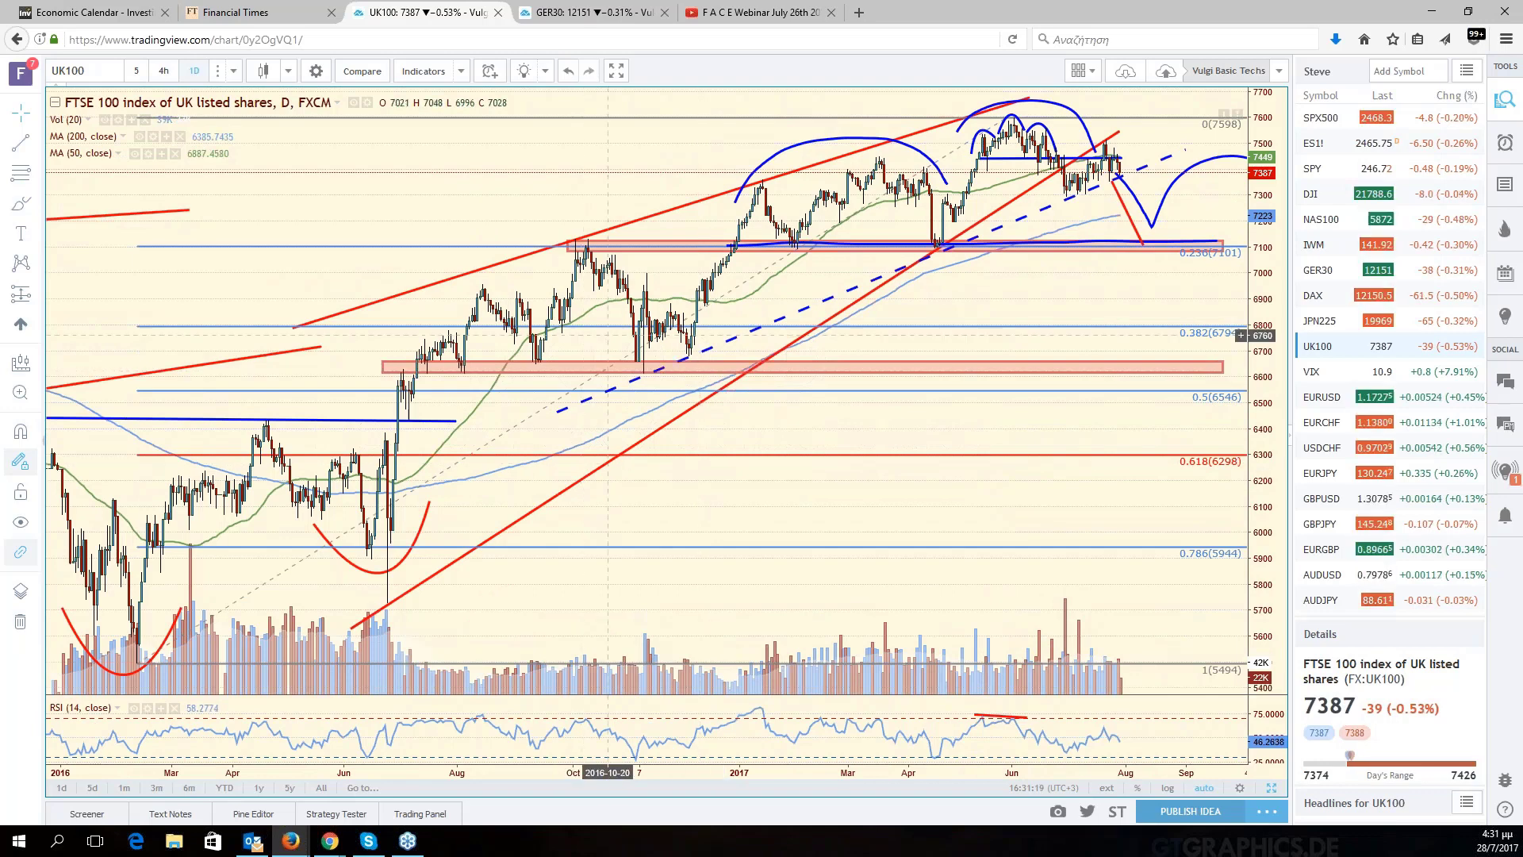
{"action": "scroll", "coordinate": [1042, 185], "scroll_direction": "up", "scroll_amount": 2}
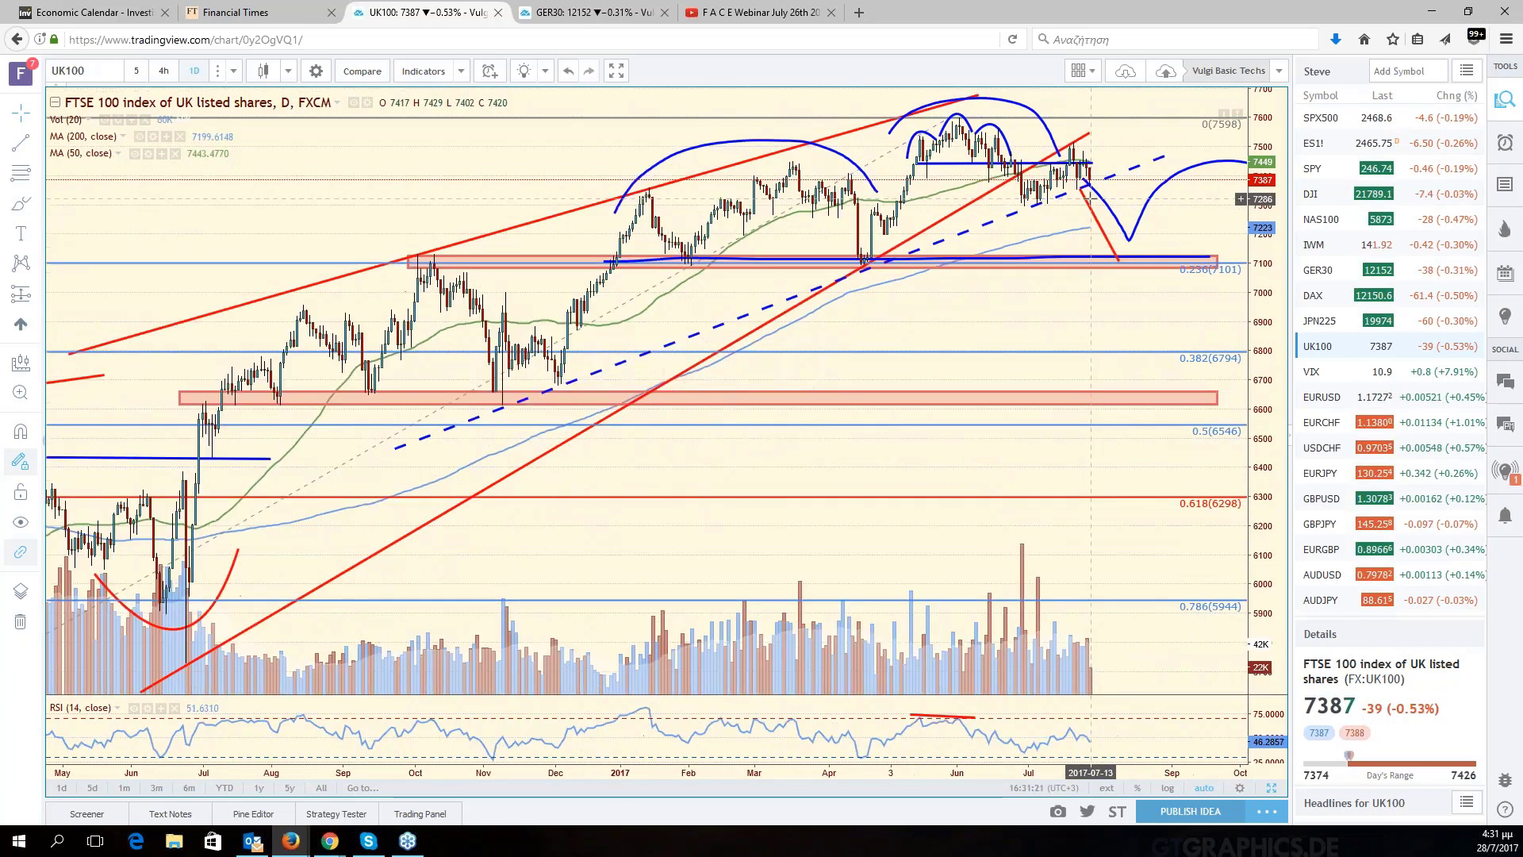
{"action": "scroll", "coordinate": [1091, 199], "scroll_direction": "up", "scroll_amount": 3}
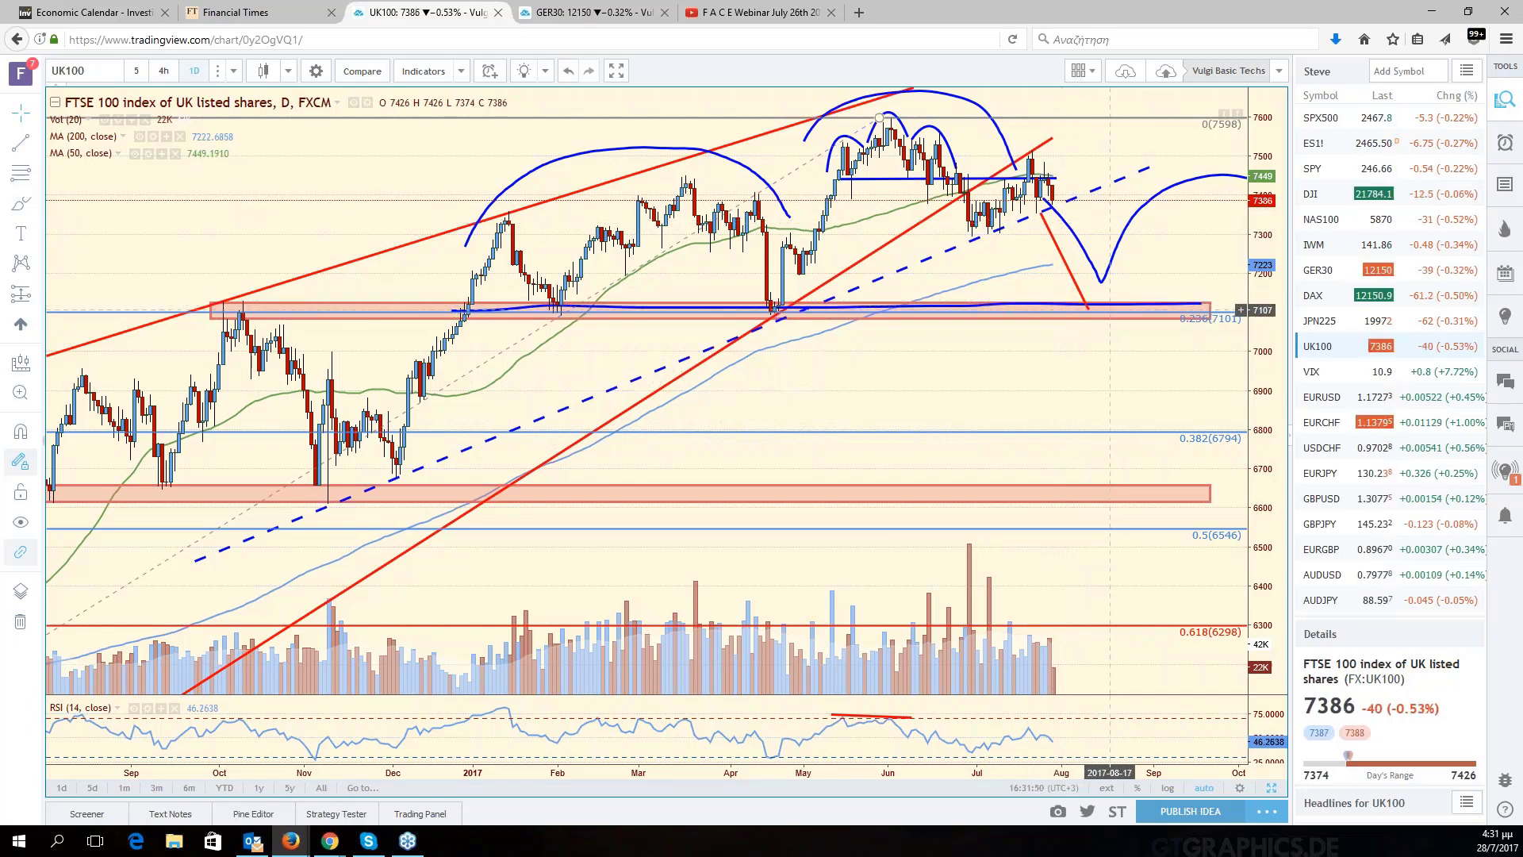
{"action": "left_click", "coordinate": [1045, 319]}
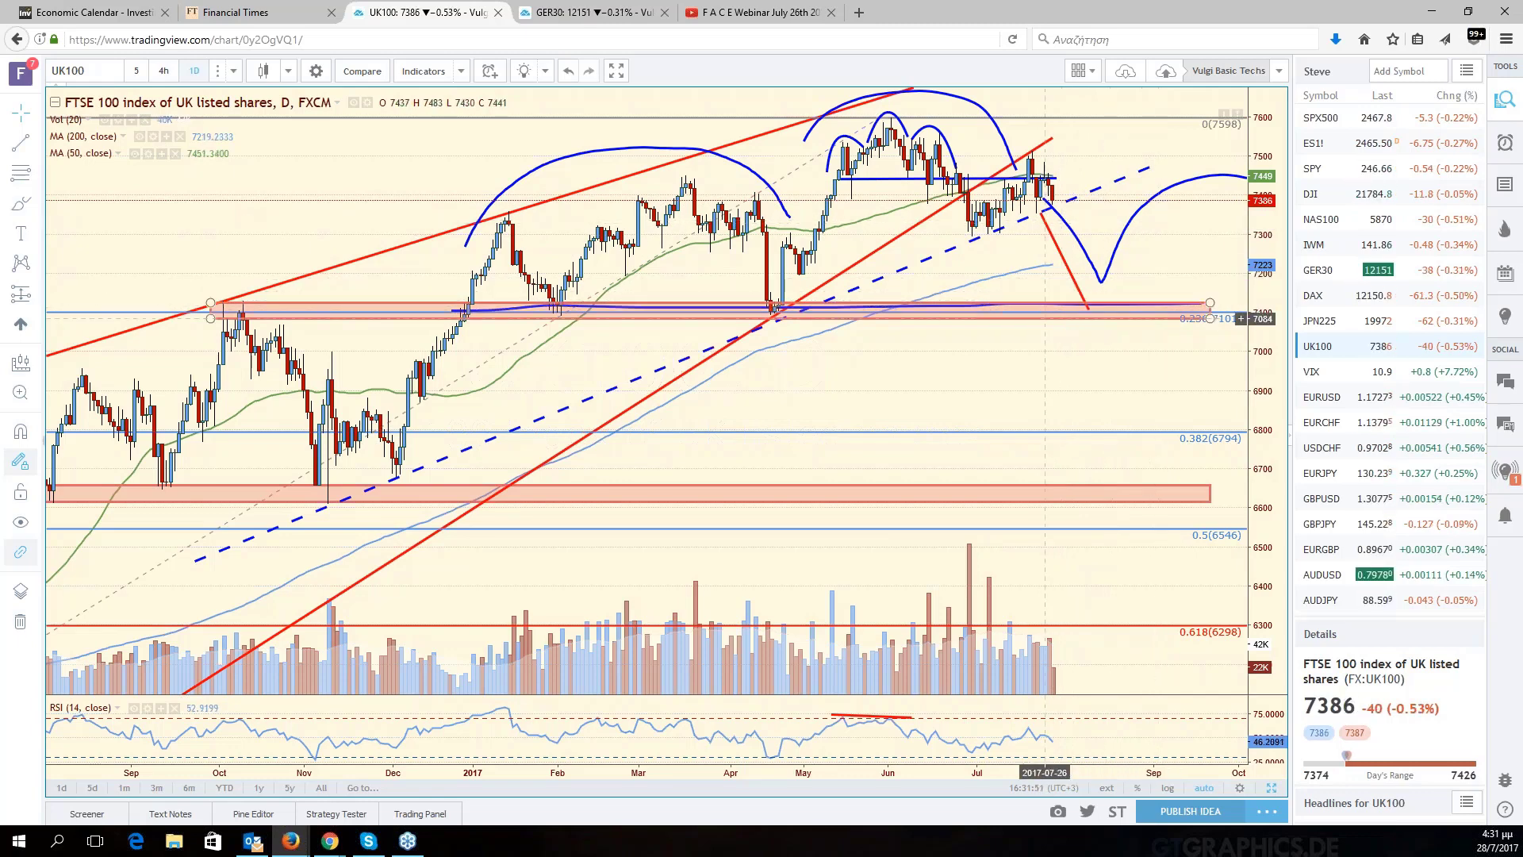
{"action": "scroll", "coordinate": [1045, 318], "scroll_direction": "down", "scroll_amount": 3}
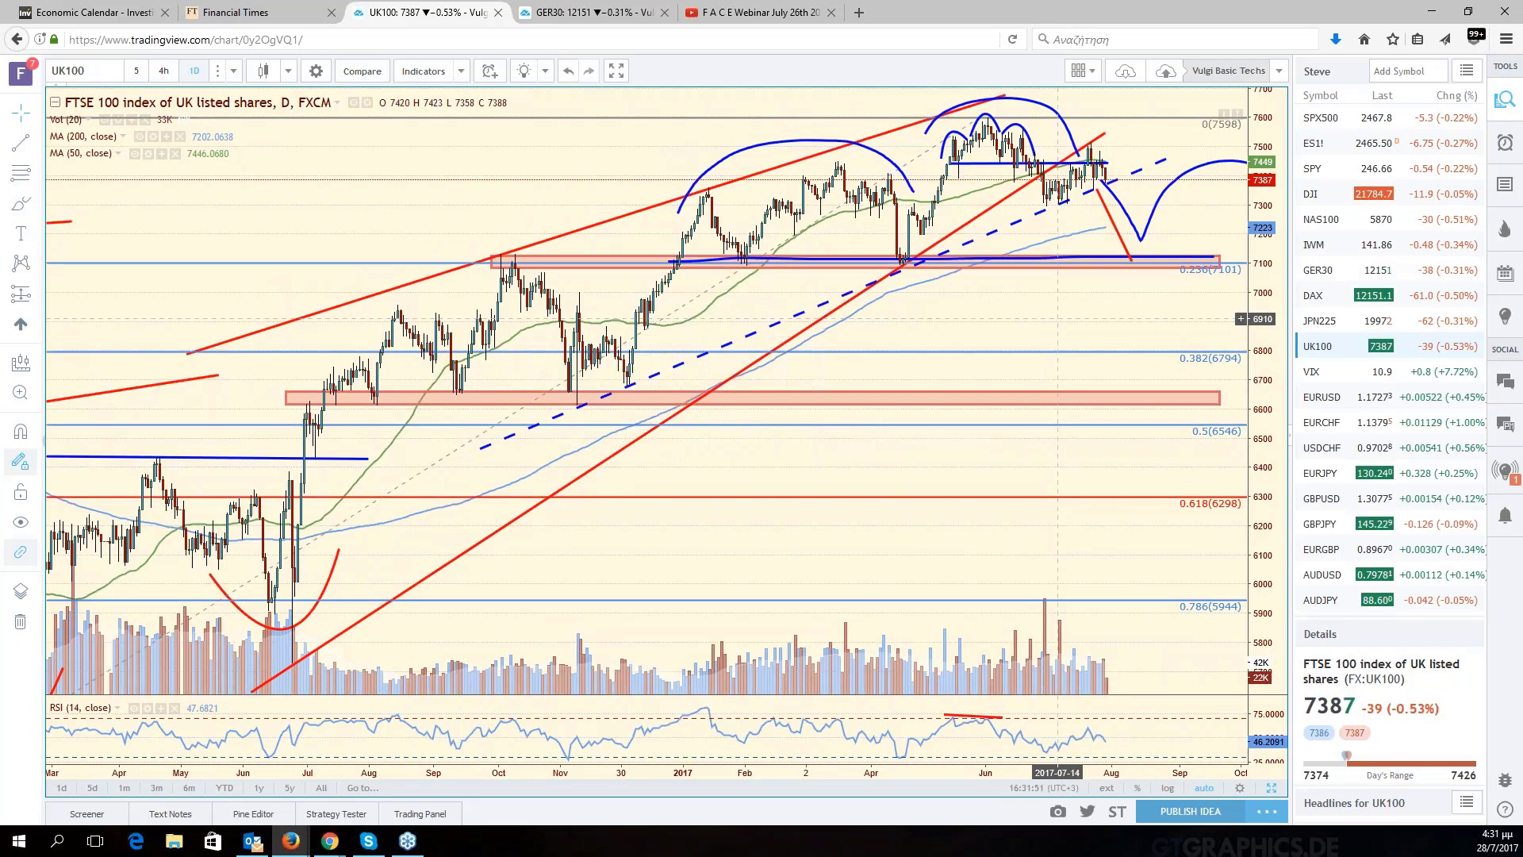
{"action": "scroll", "coordinate": [1045, 318], "scroll_direction": "up", "scroll_amount": 3}
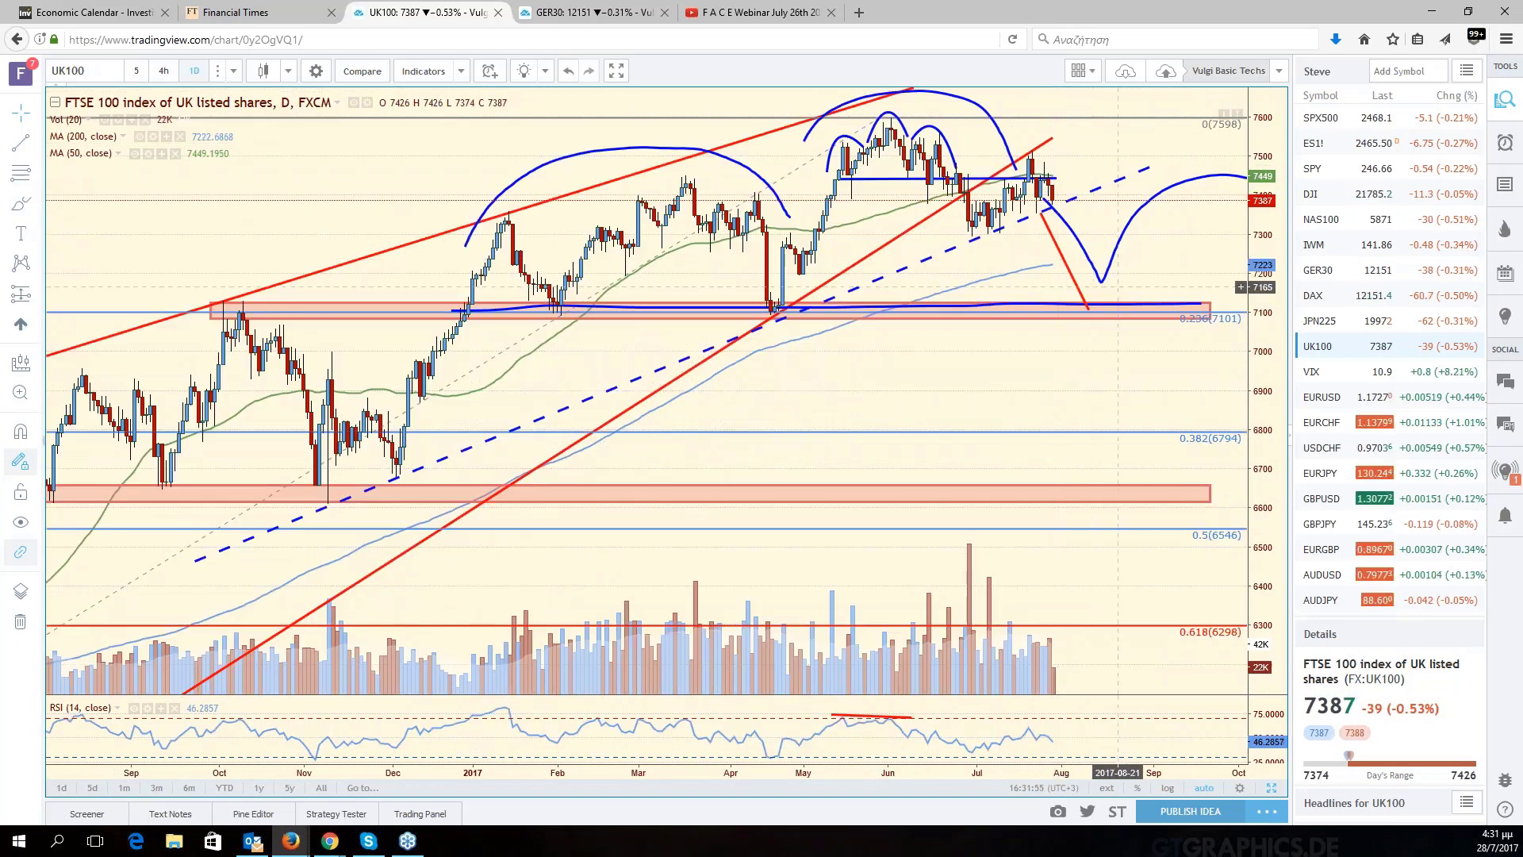
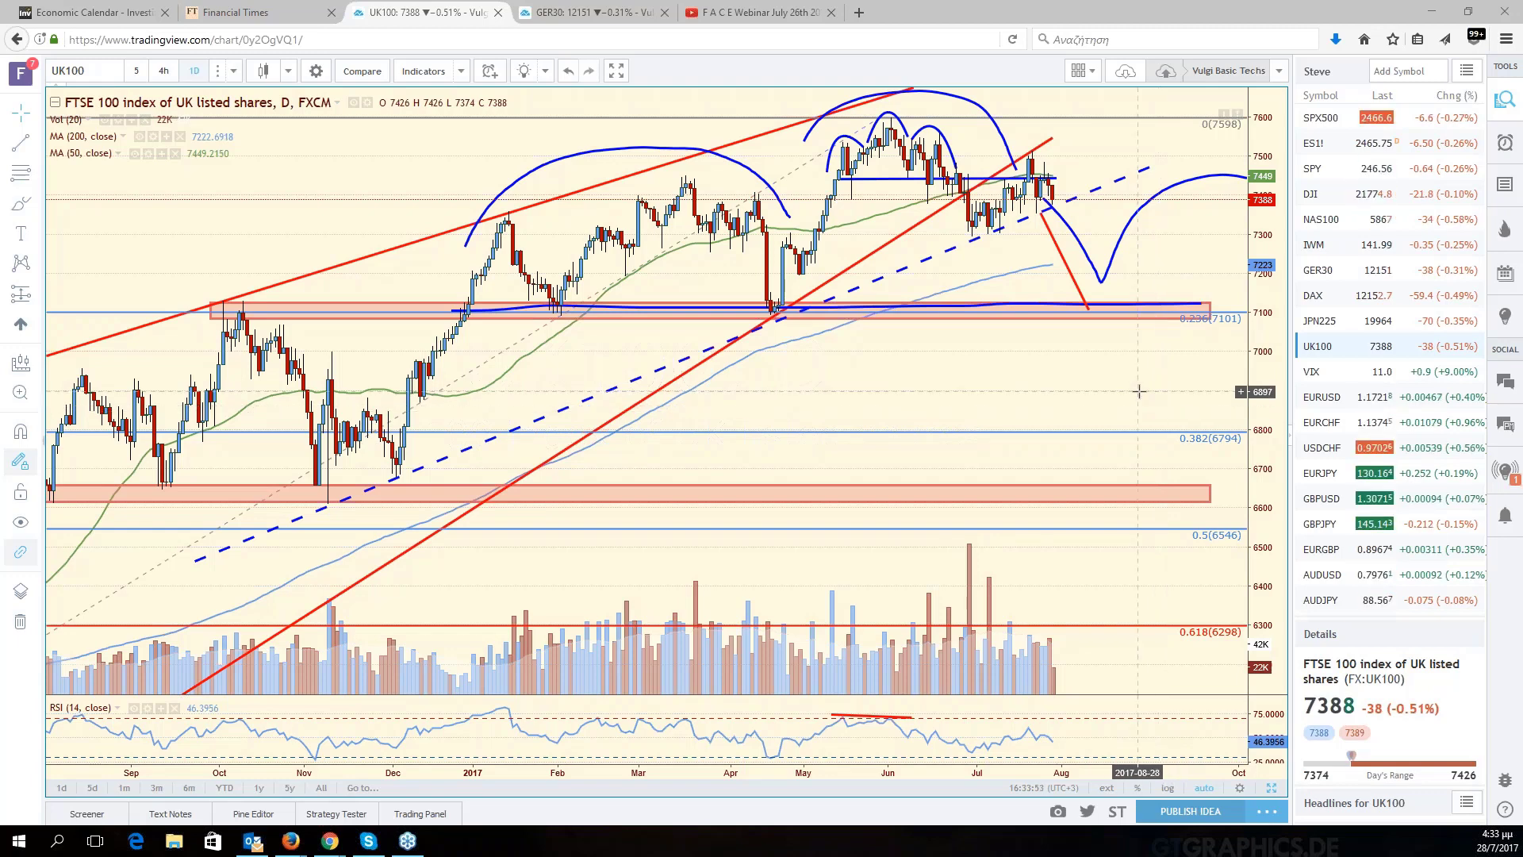
Pan the FTSE 100 chart back to older history, then load NAS100 from the watchlist.
{"action": "left_click_drag", "start_coordinate": [1138, 391], "coordinate": [1193, 394]}
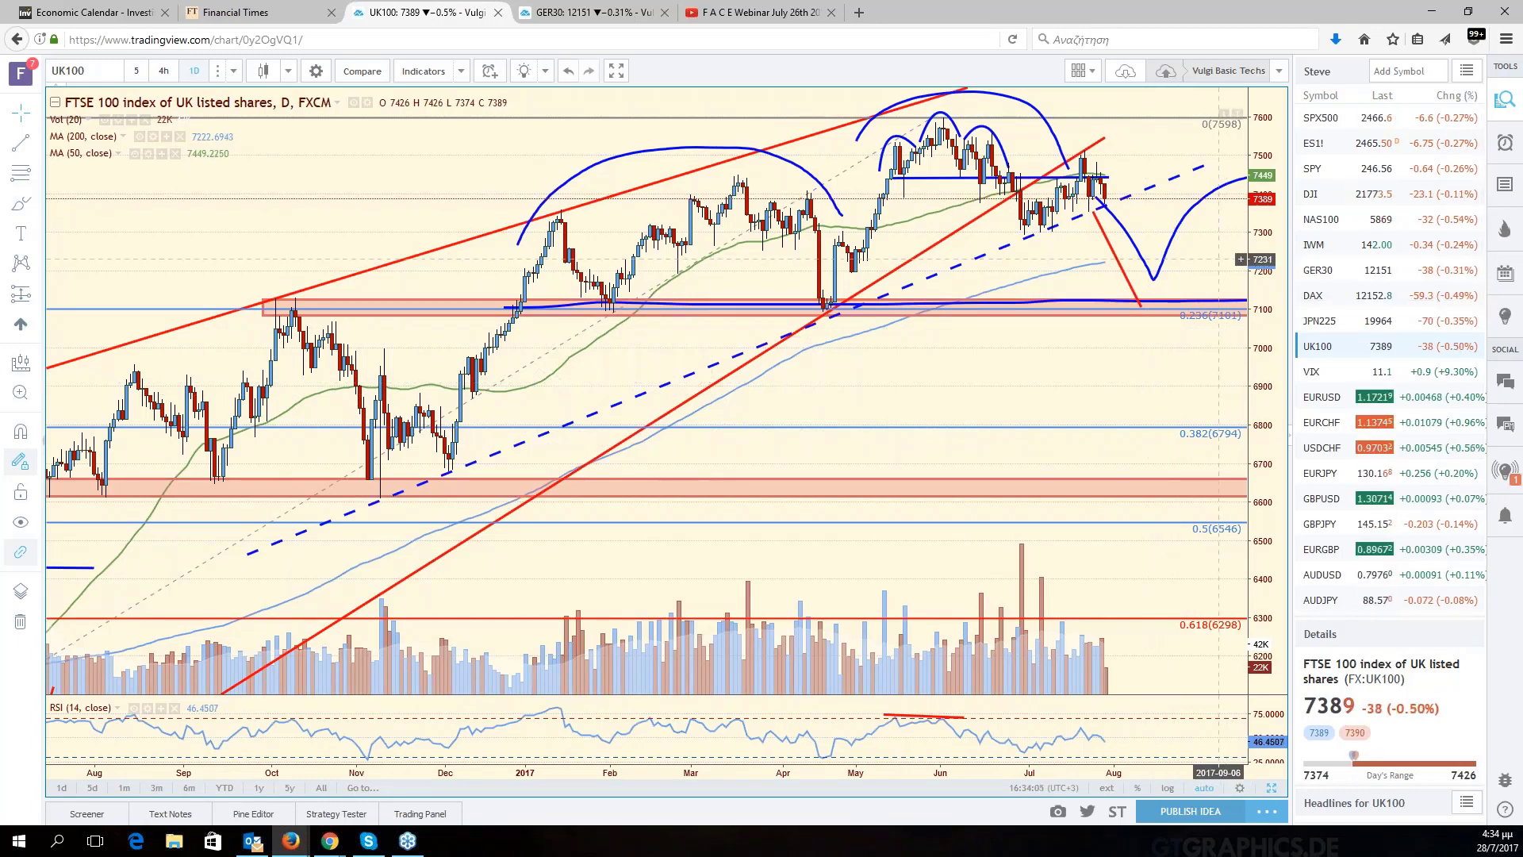
{"action": "left_click_drag", "start_coordinate": [1224, 264], "coordinate": [1250, 267]}
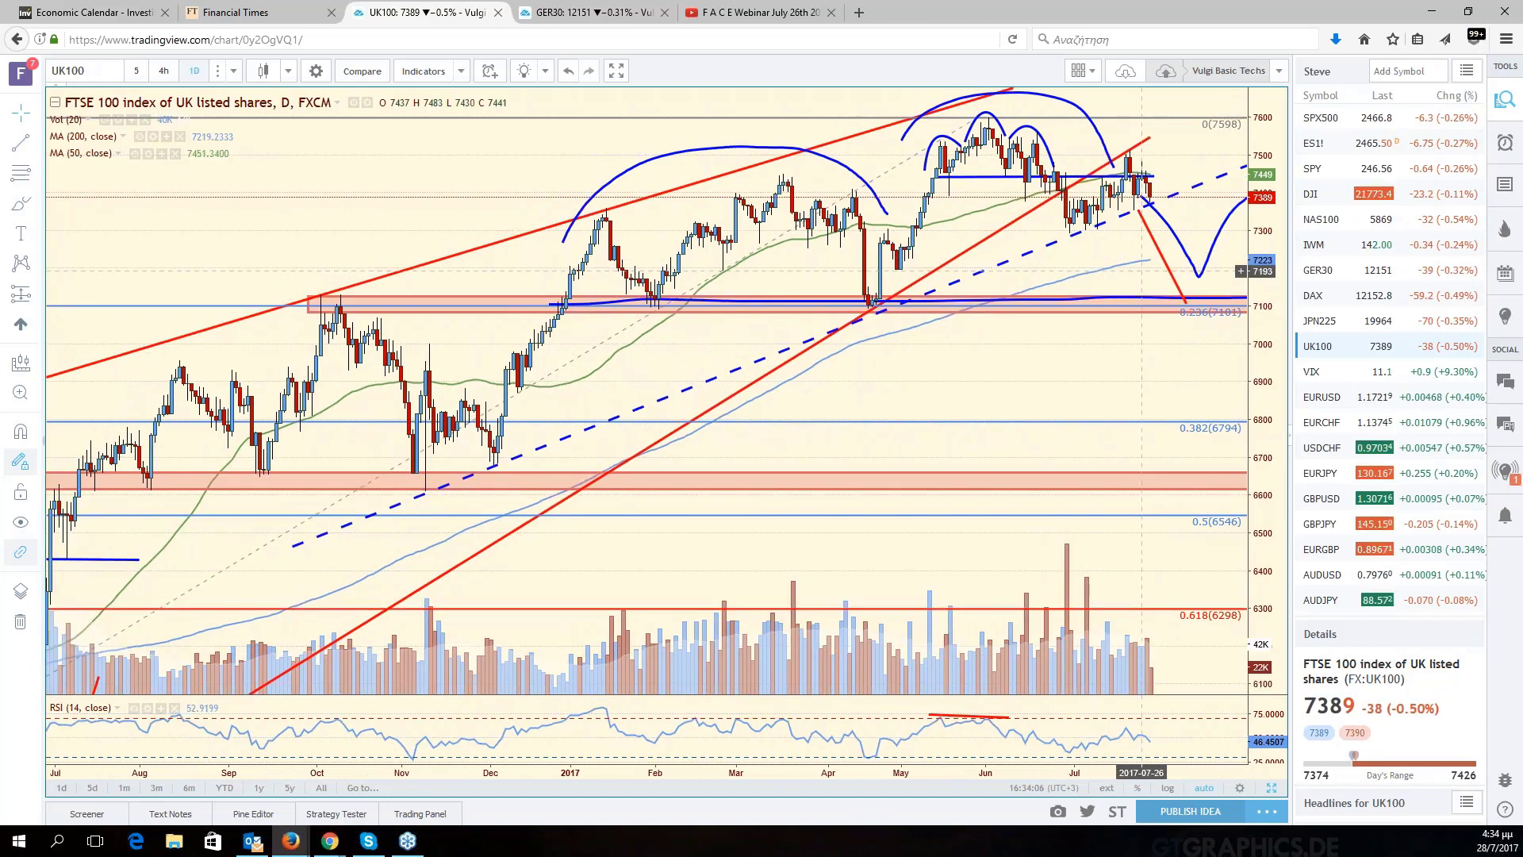
{"action": "left_click", "coordinate": [1337, 228]}
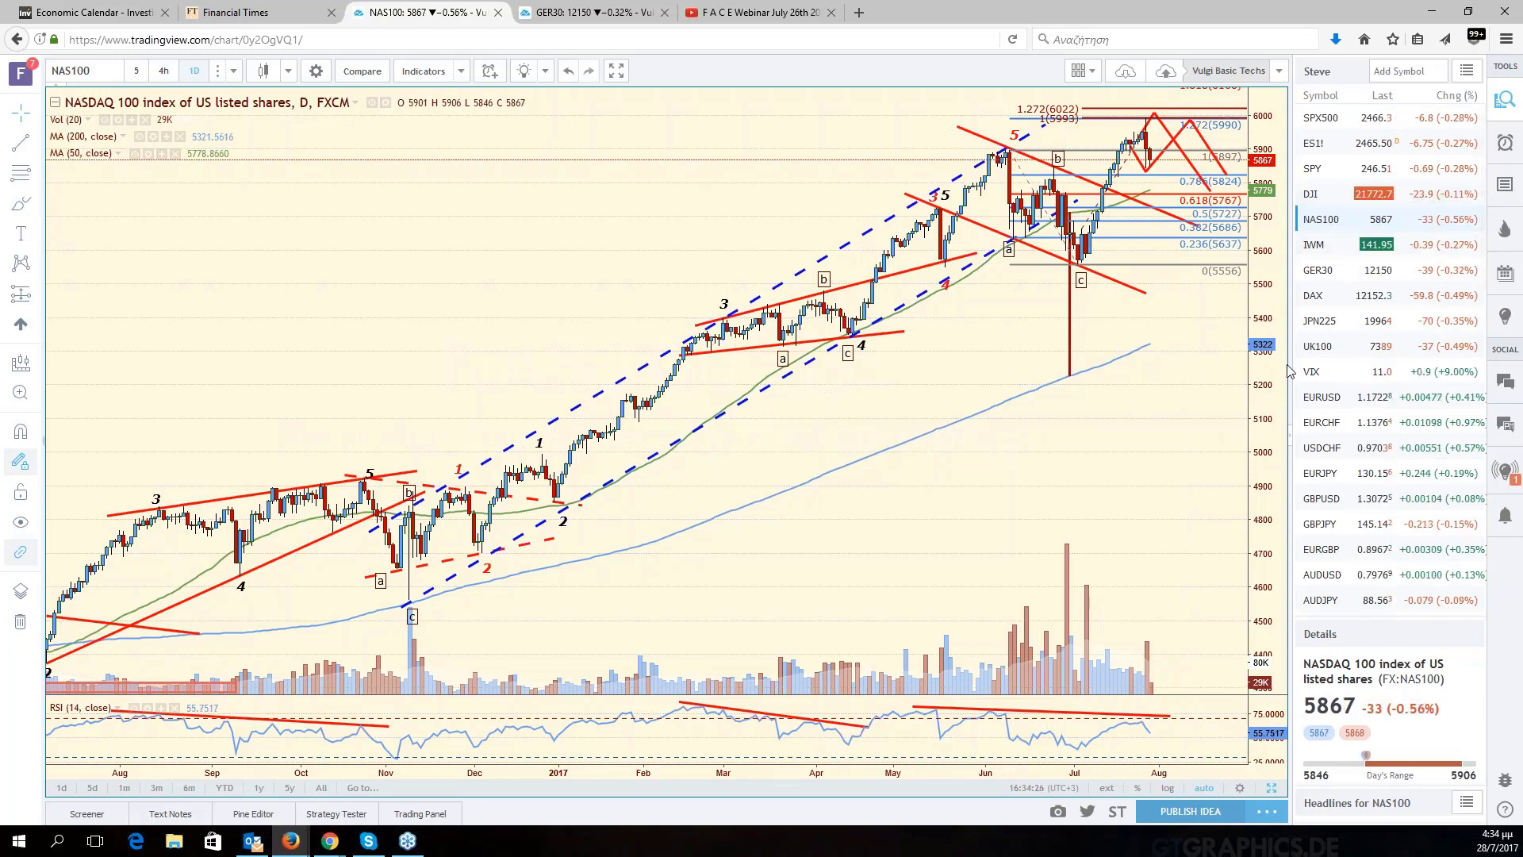
Load the GER30 (DAX) daily chart from the watchlist.
{"action": "left_click", "coordinate": [1340, 276]}
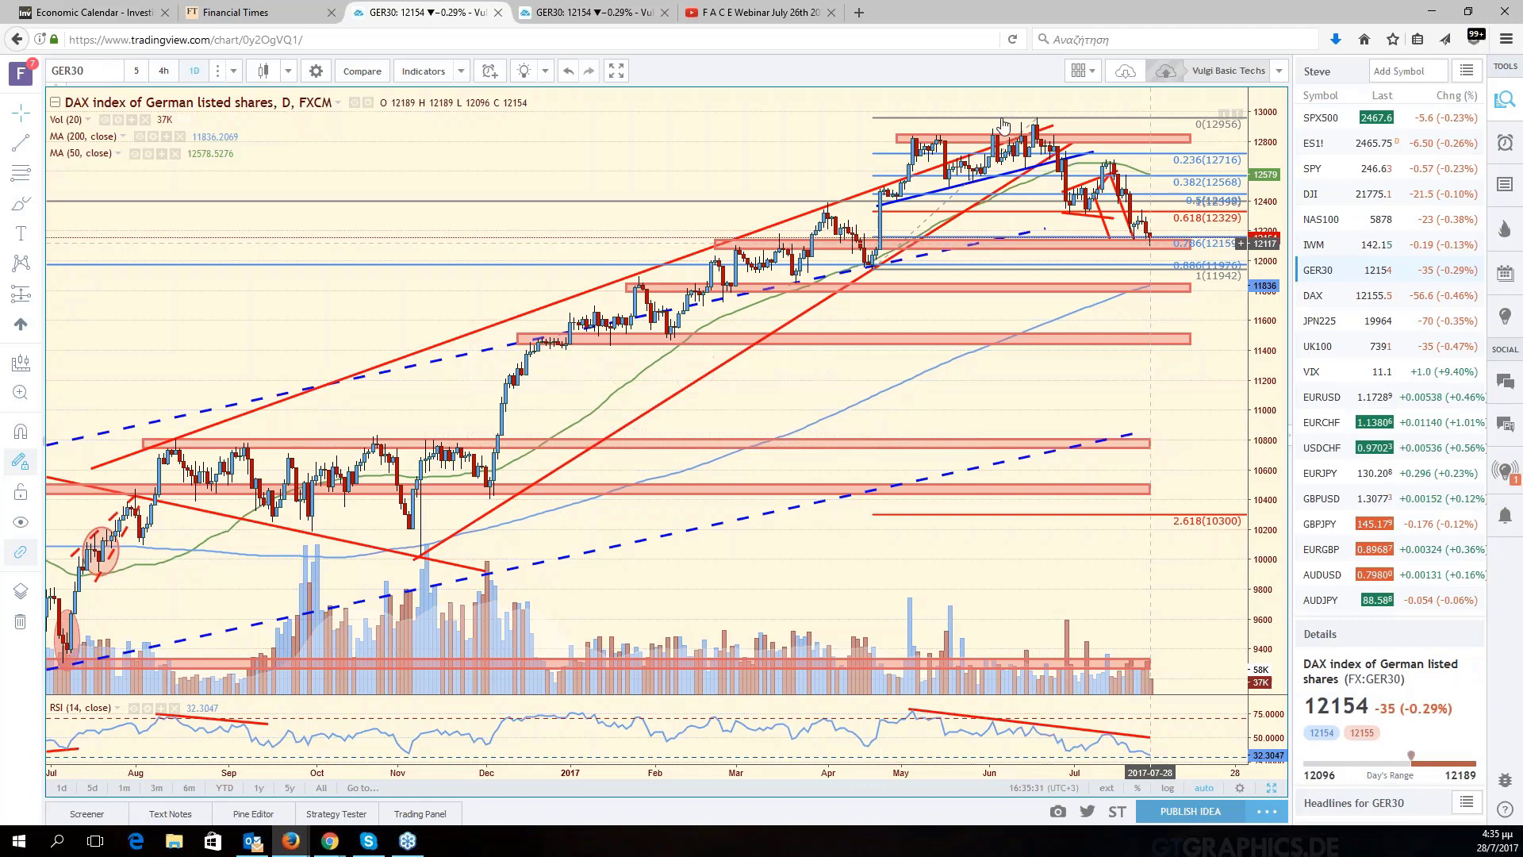
Restore the six-chart layout, load EURCHF into the active pane, and maximize it.
{"action": "left_click_drag", "start_coordinate": [1139, 367], "coordinate": [1182, 699]}
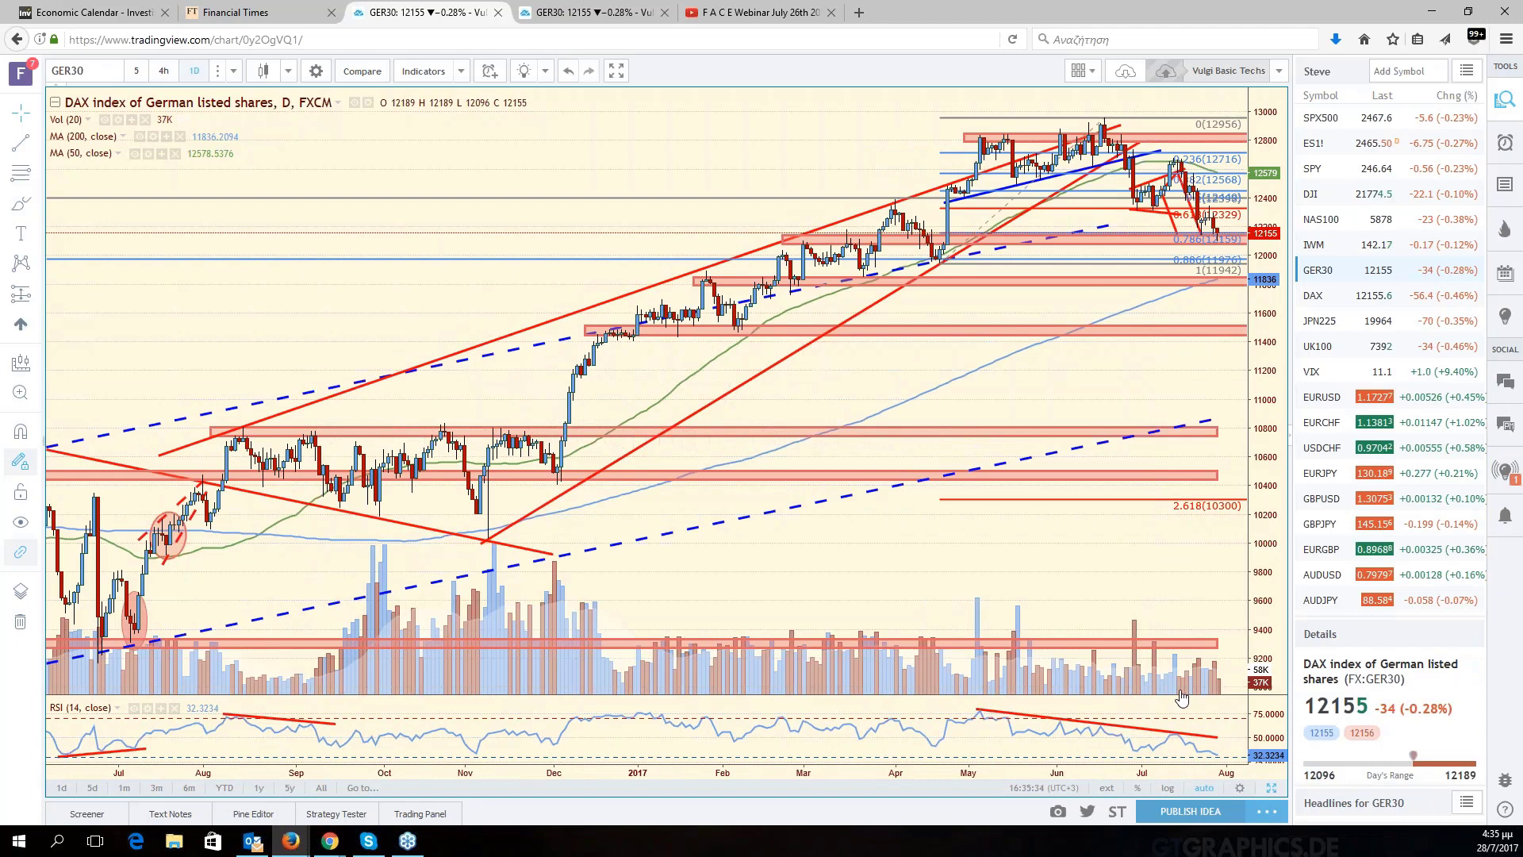
{"action": "key", "text": "alt+Return"}
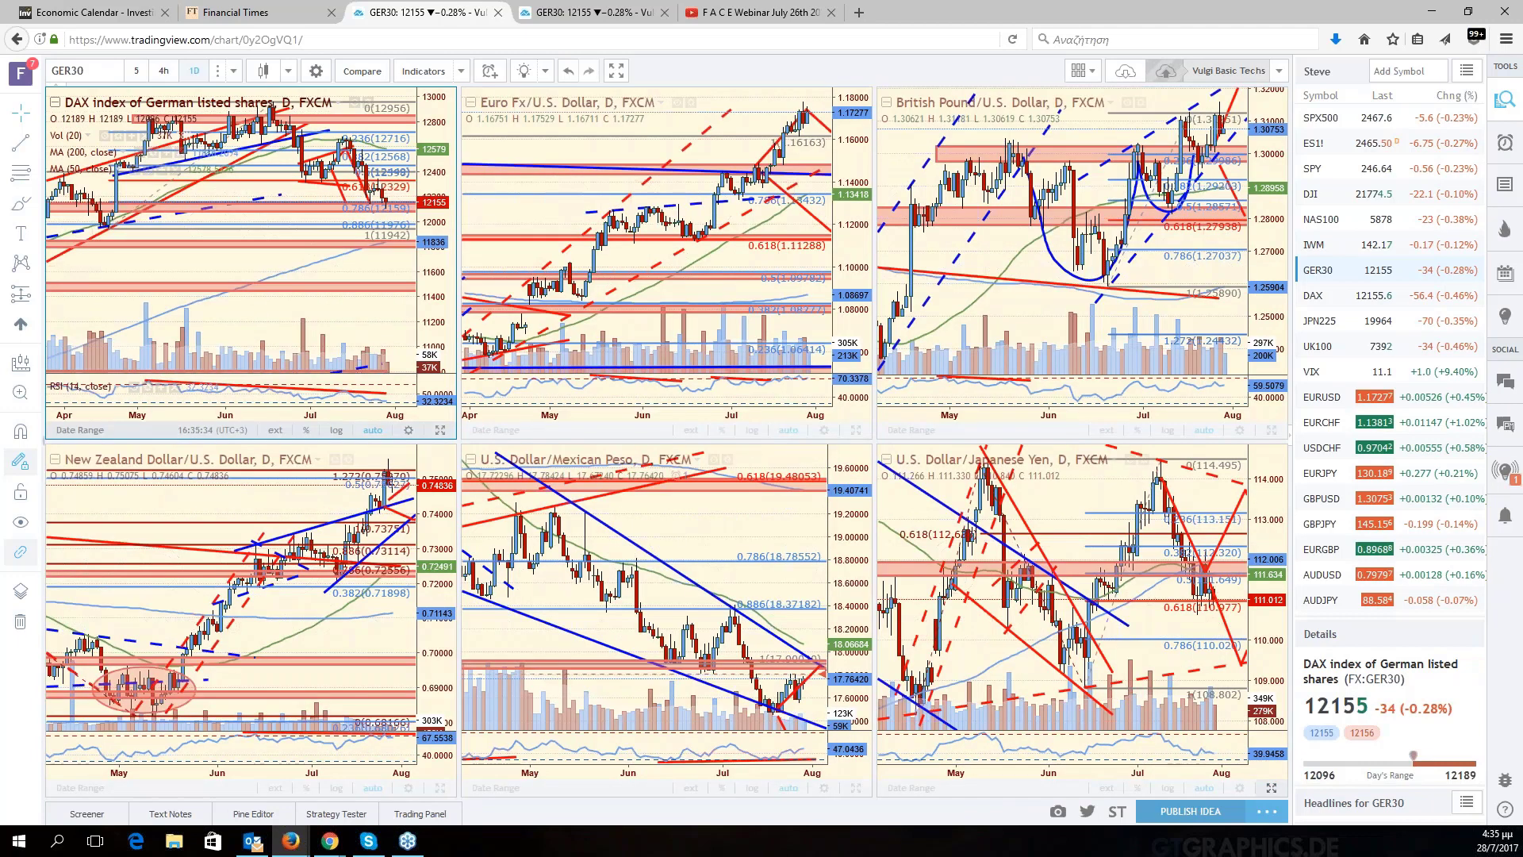
{"action": "left_click", "coordinate": [1324, 397]}
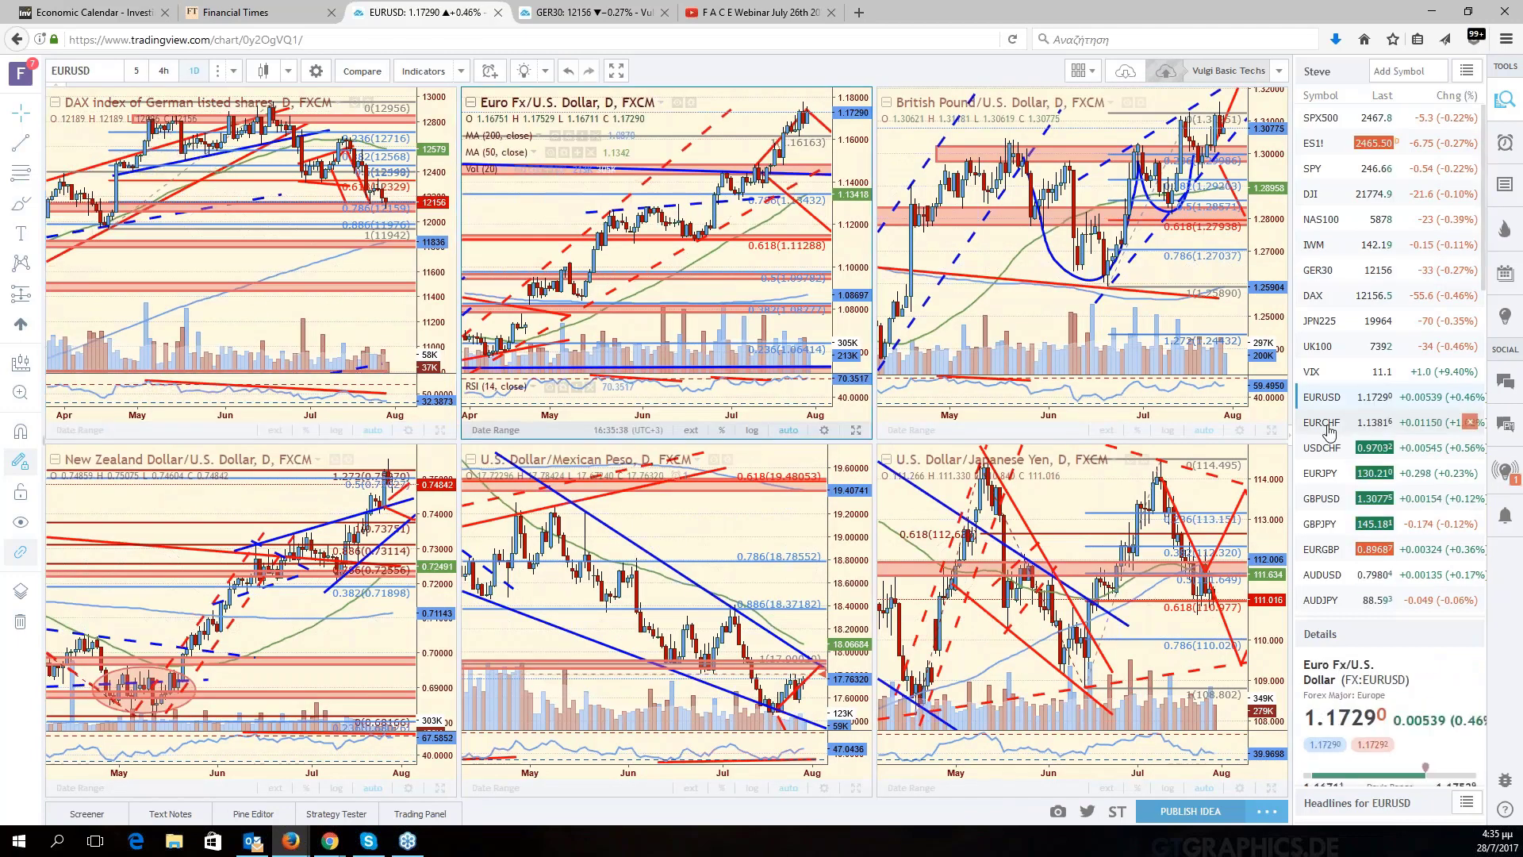
{"action": "left_click", "coordinate": [1323, 422]}
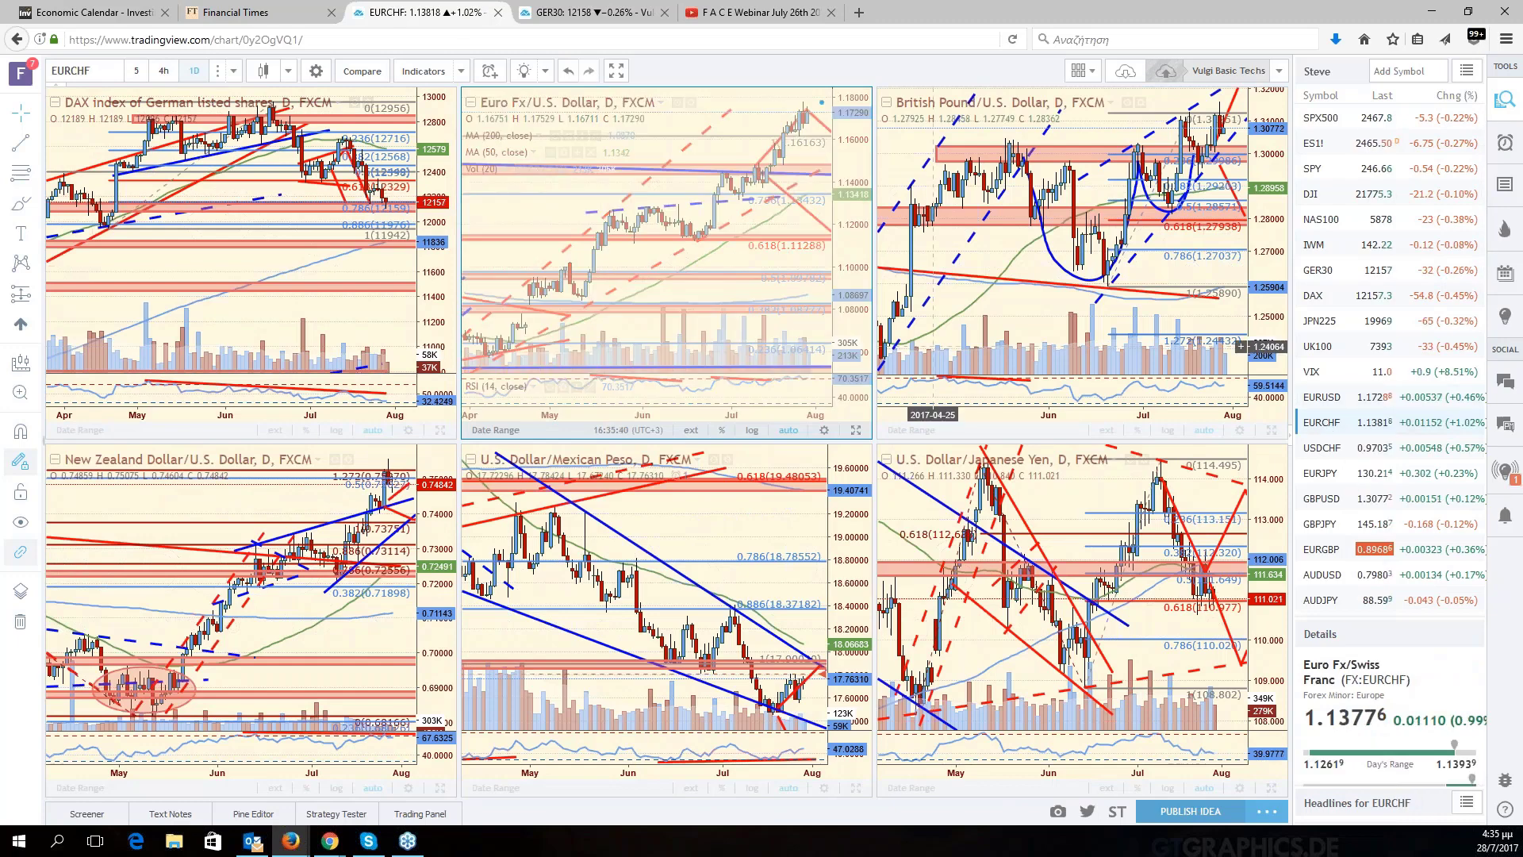
{"action": "left_click", "coordinate": [857, 432]}
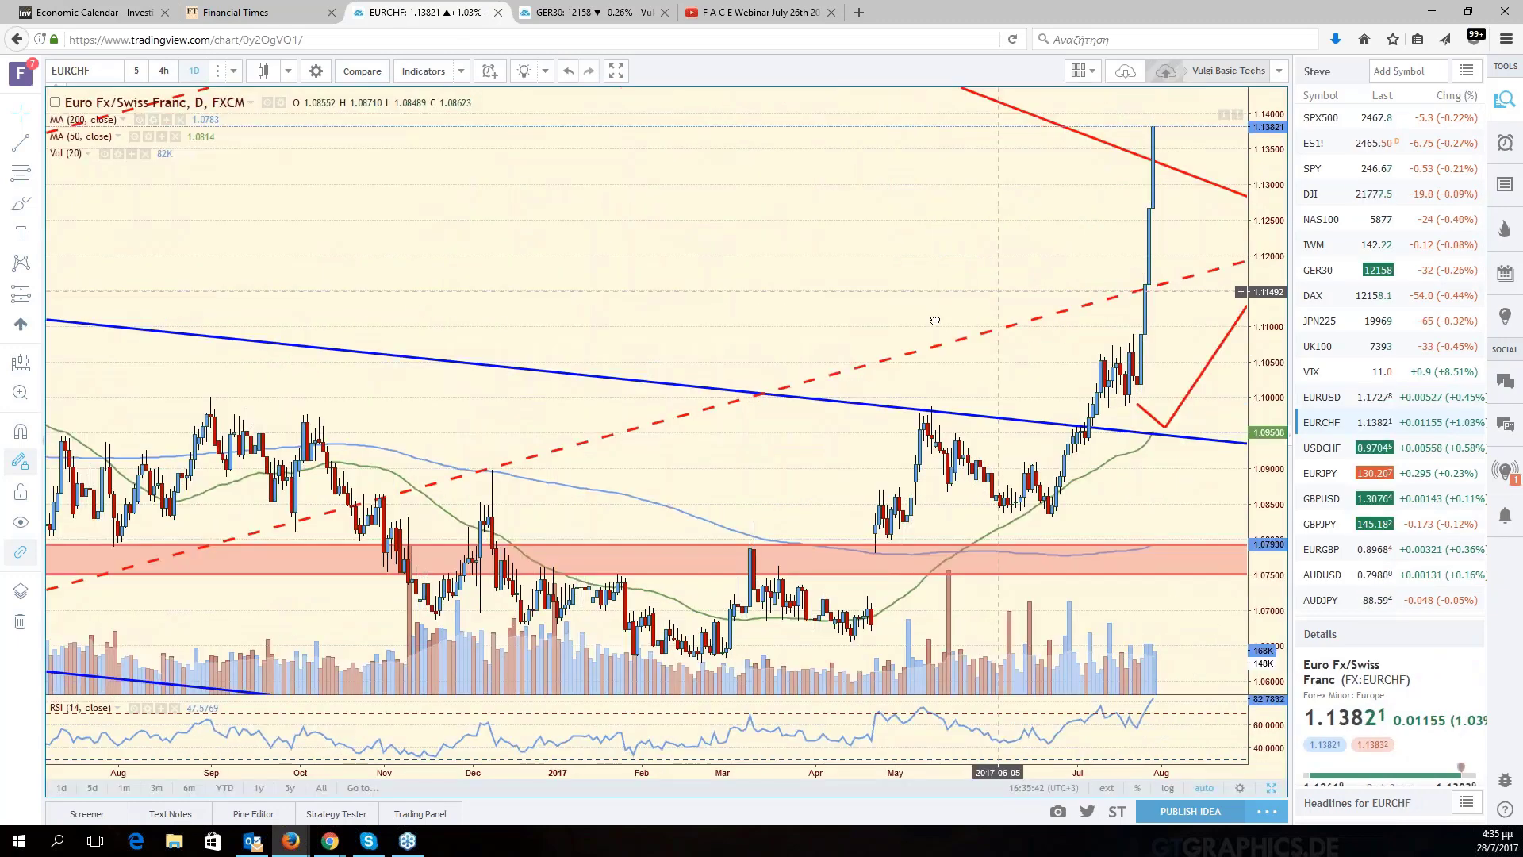
{"action": "scroll", "coordinate": [936, 321], "scroll_direction": "down", "scroll_amount": 3}
{"action": "scroll", "coordinate": [935, 320], "scroll_direction": "down", "scroll_amount": 3}
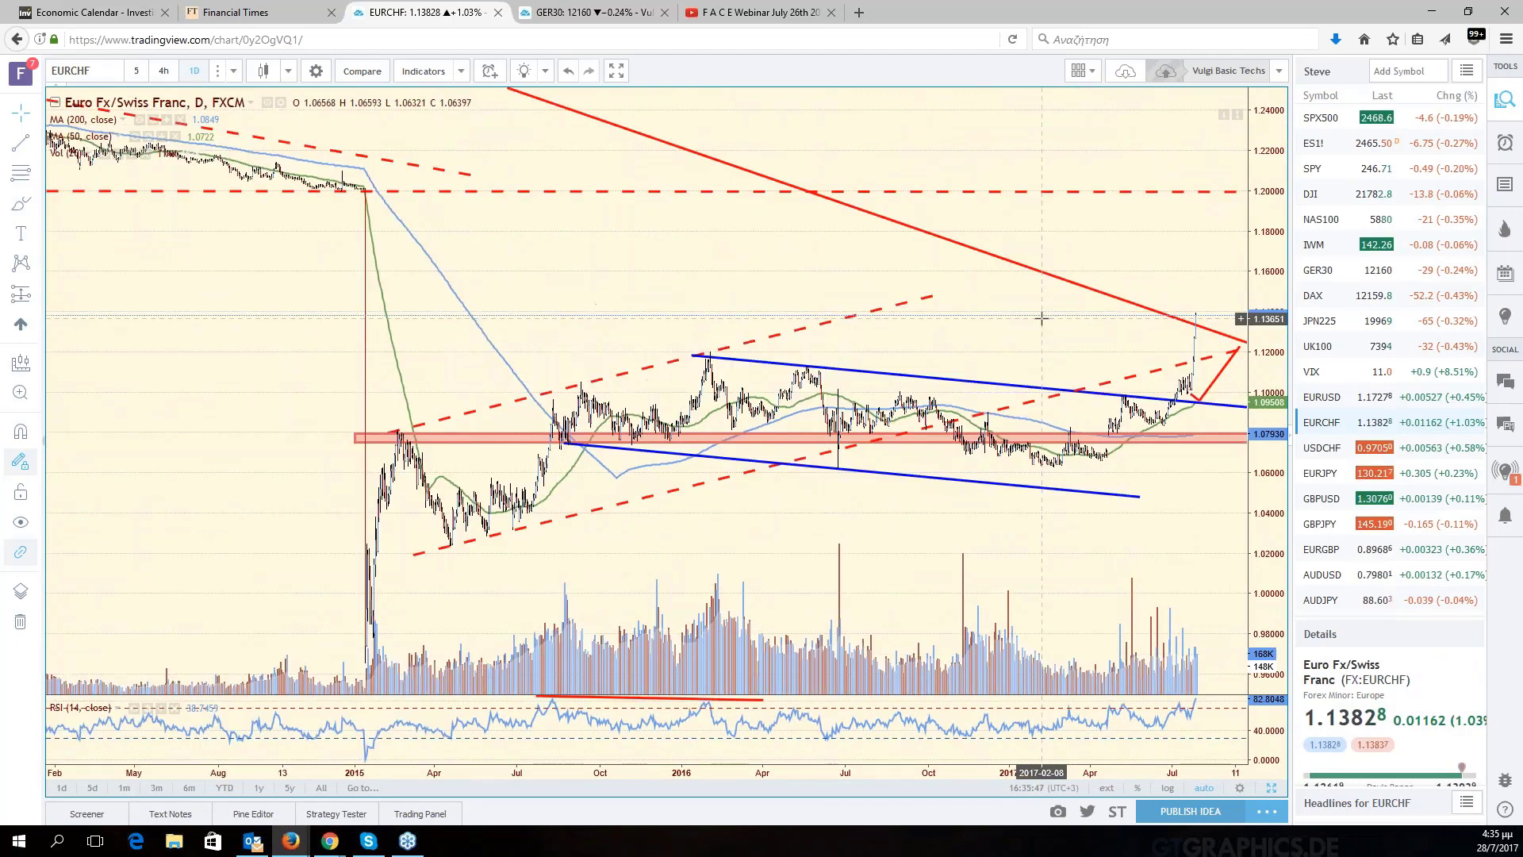
{"action": "scroll", "coordinate": [950, 341], "scroll_direction": "up", "scroll_amount": 1}
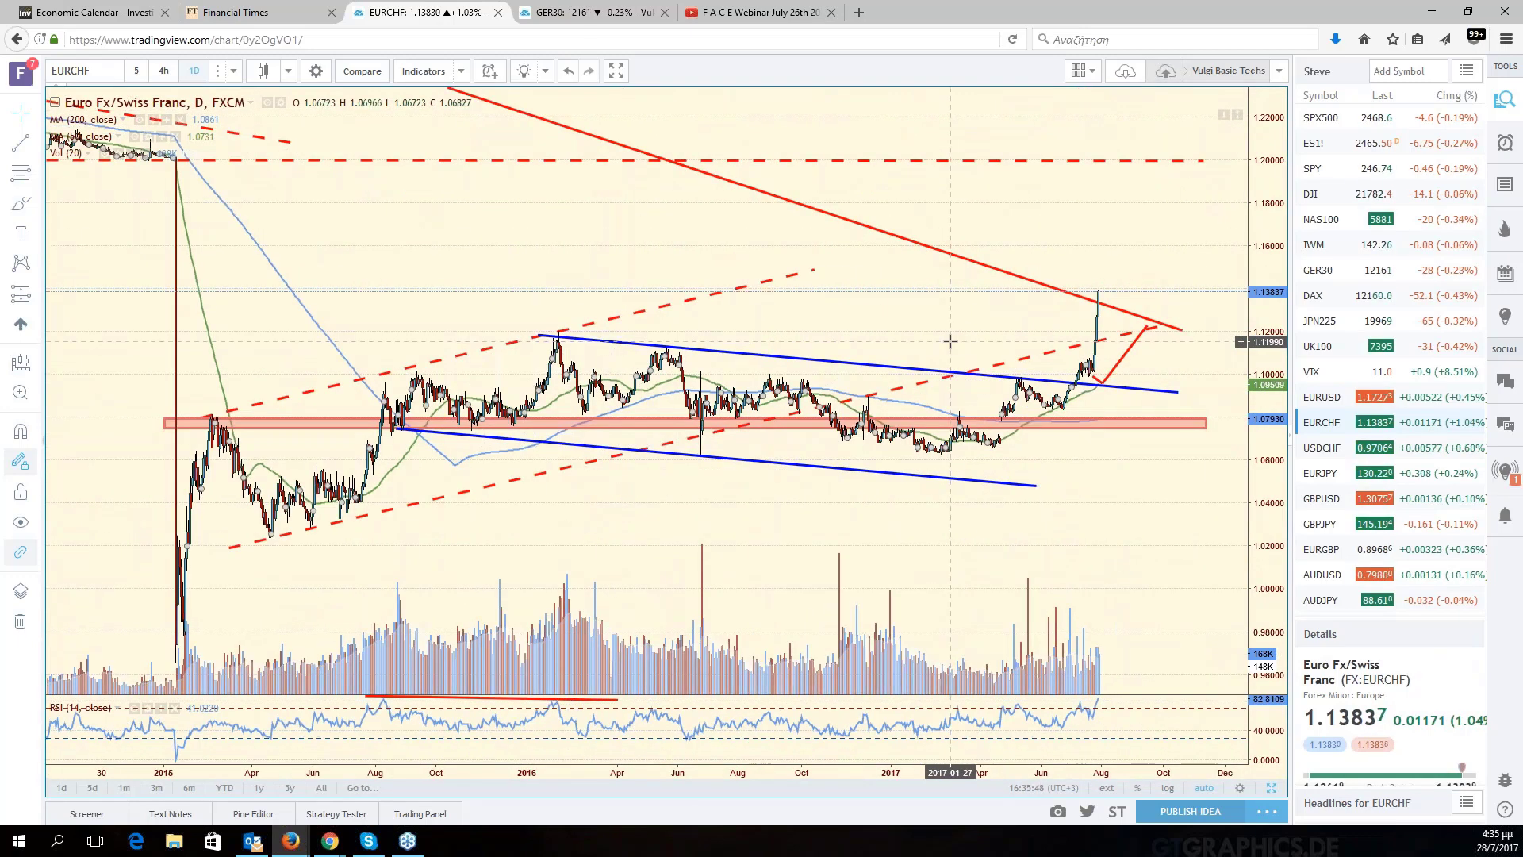
{"action": "scroll", "coordinate": [950, 341], "scroll_direction": "down", "scroll_amount": 1}
{"action": "scroll", "coordinate": [949, 341], "scroll_direction": "down", "scroll_amount": 1}
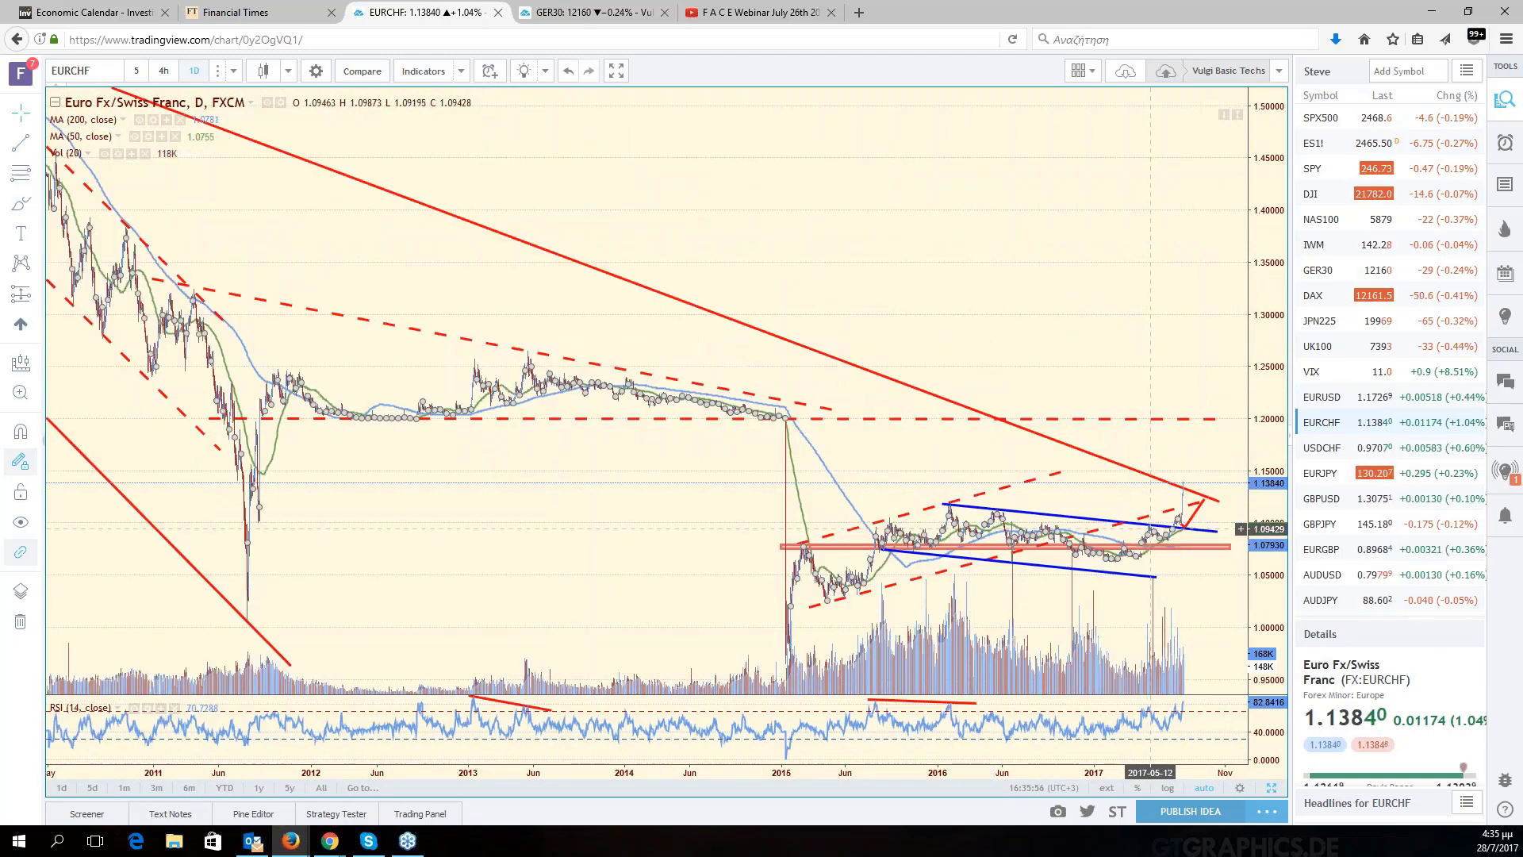
{"action": "scroll", "coordinate": [1147, 501], "scroll_direction": "up", "scroll_amount": 2}
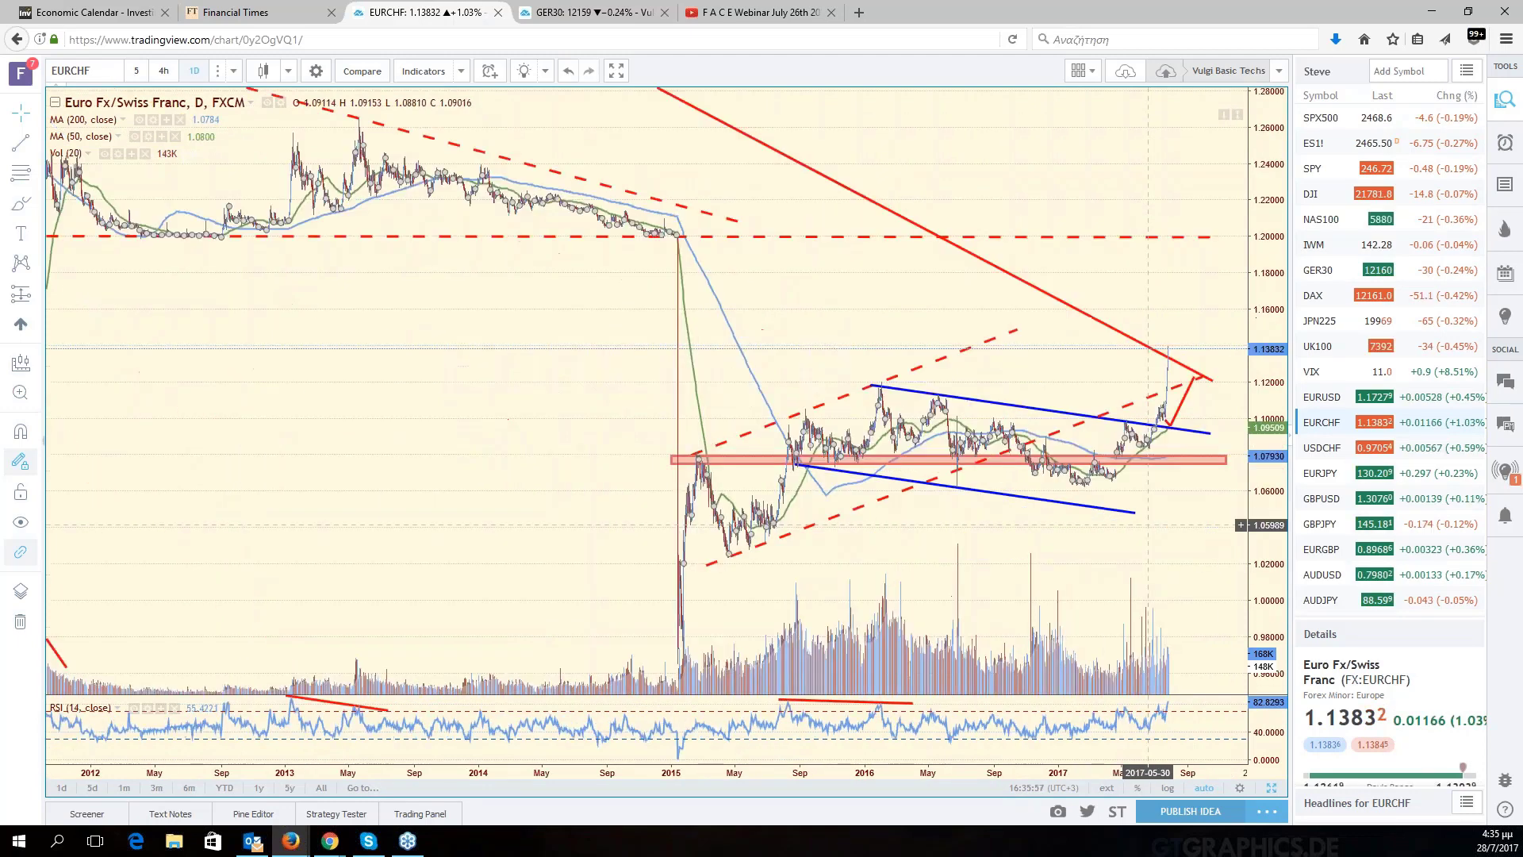
{"action": "scroll", "coordinate": [1148, 524], "scroll_direction": "up", "scroll_amount": 3}
{"action": "scroll", "coordinate": [1148, 525], "scroll_direction": "up", "scroll_amount": 3}
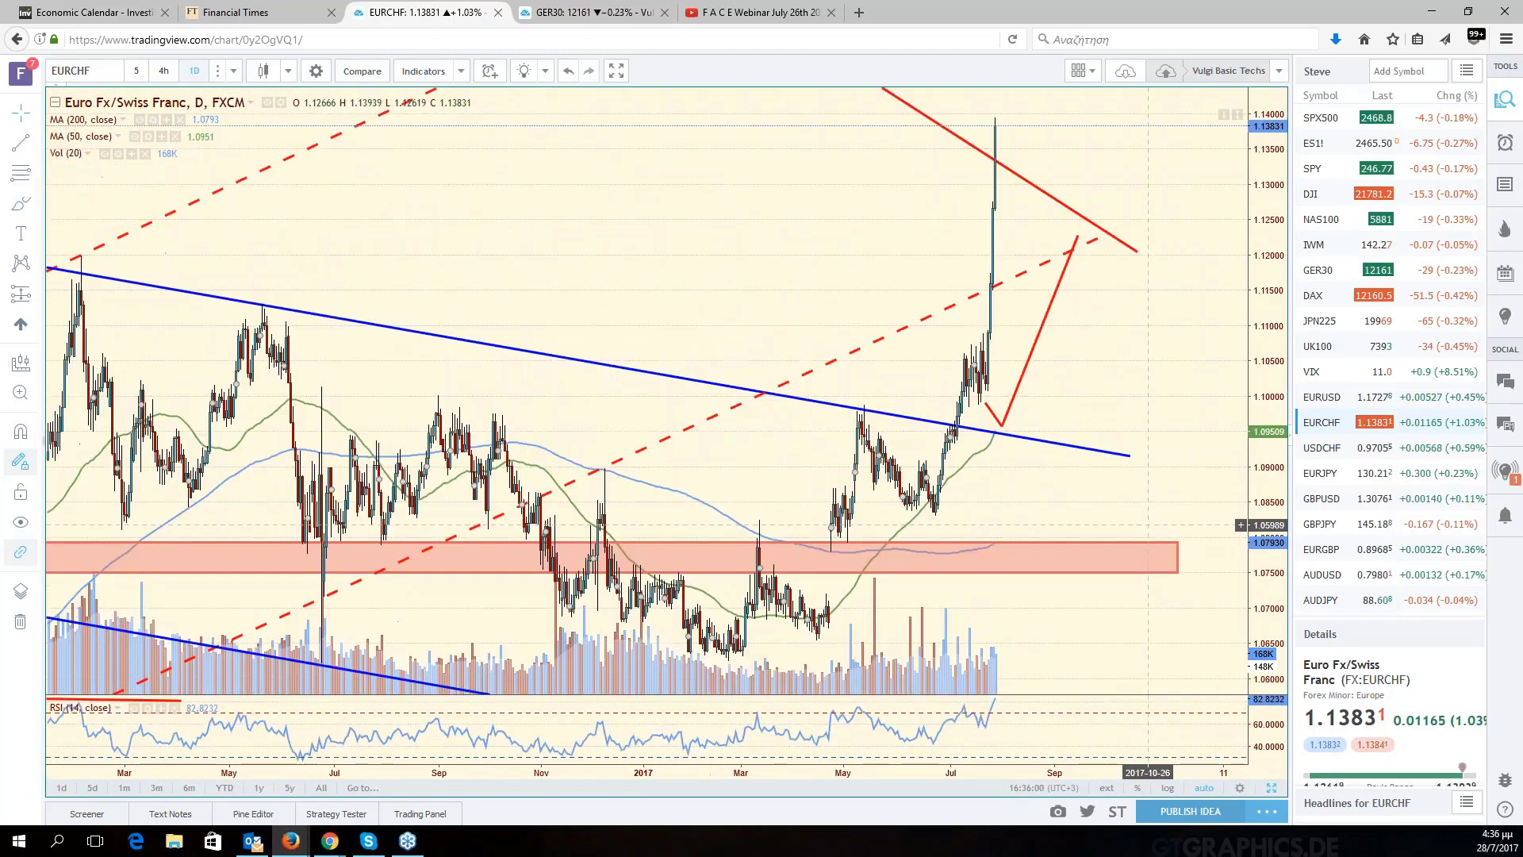
{"action": "scroll", "coordinate": [1148, 525], "scroll_direction": "up", "scroll_amount": 1}
{"action": "left_click_drag", "start_coordinate": [1066, 411], "coordinate": [1151, 418]}
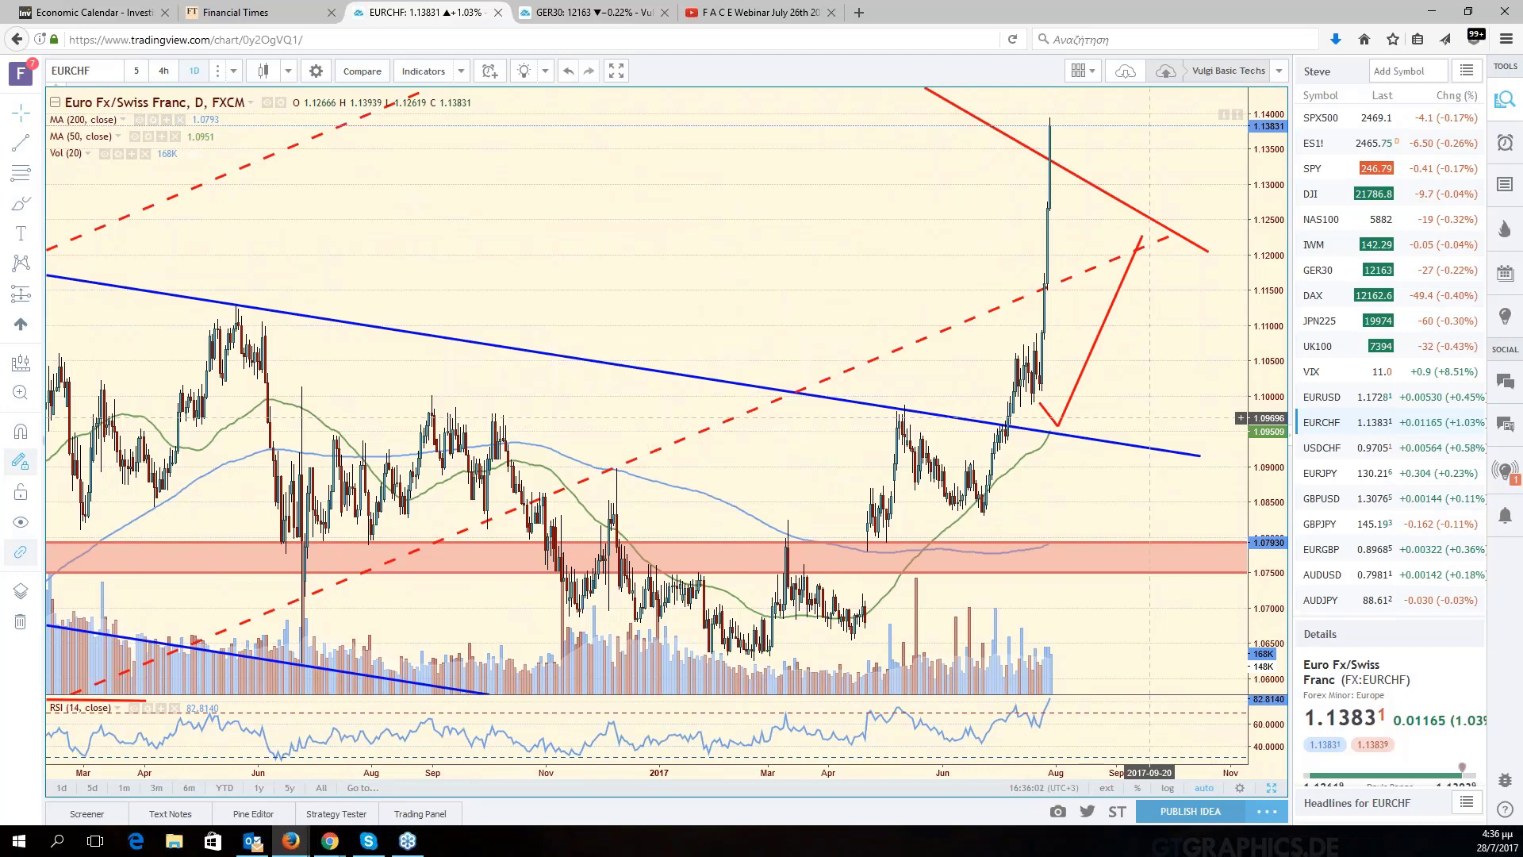
{"action": "scroll", "coordinate": [1150, 418], "scroll_direction": "up", "scroll_amount": 2}
{"action": "scroll", "coordinate": [1150, 418], "scroll_direction": "up", "scroll_amount": 1}
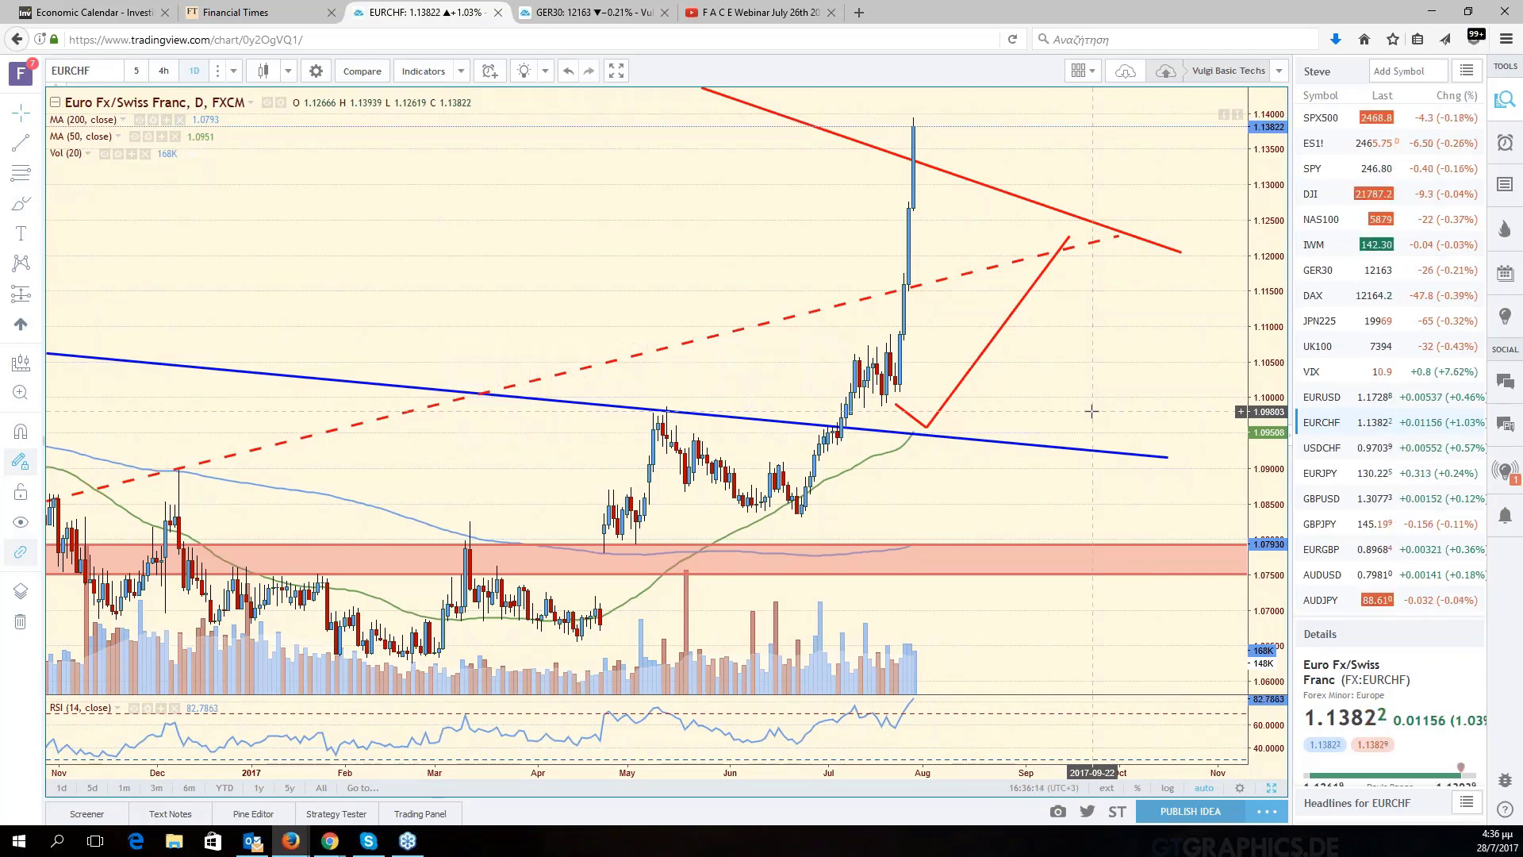
{"action": "scroll", "coordinate": [977, 408], "scroll_direction": "down", "scroll_amount": 1}
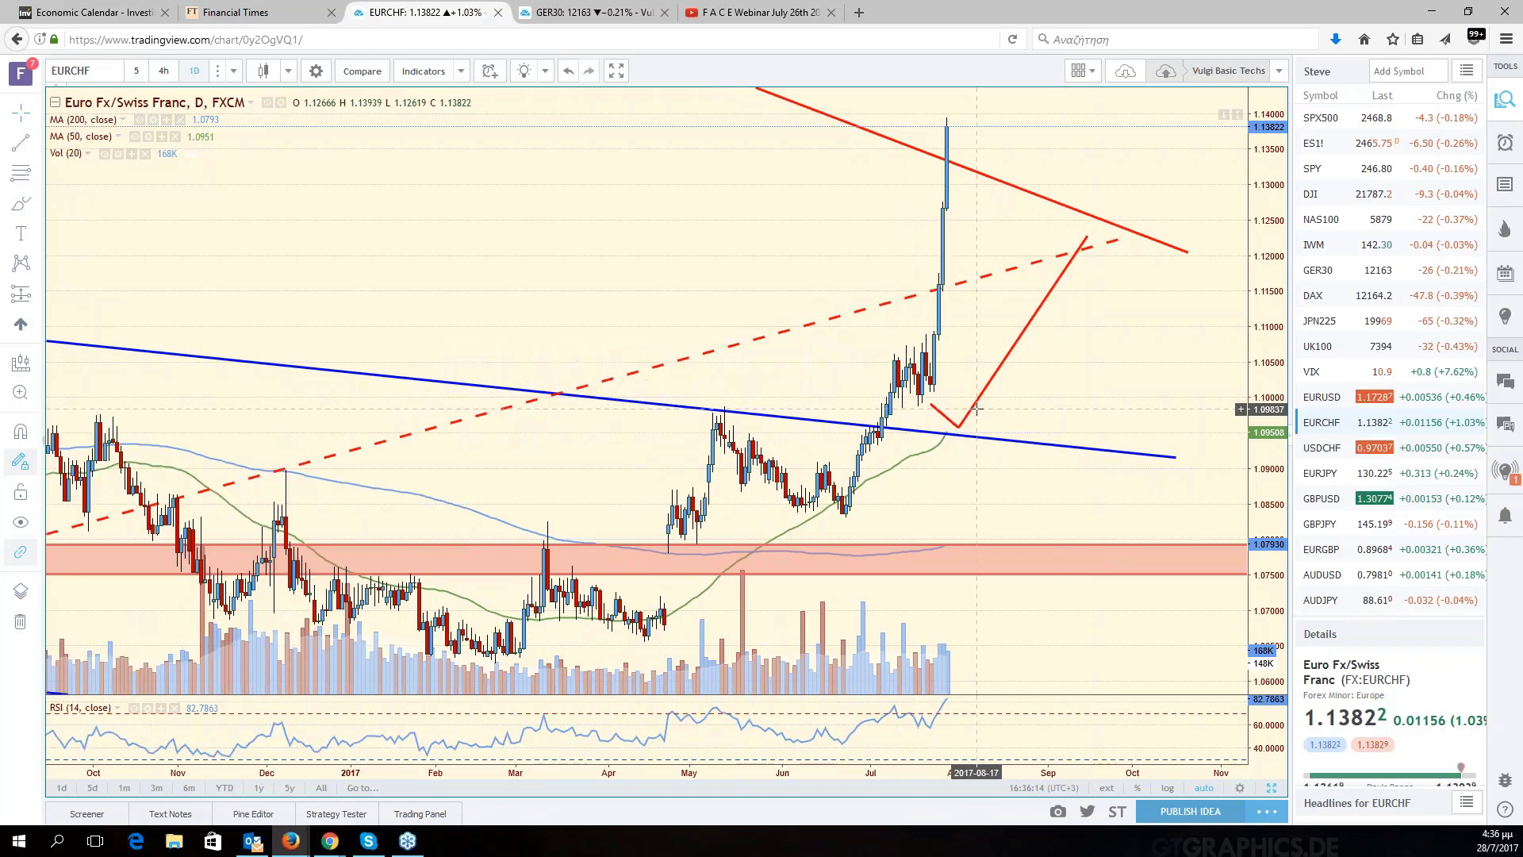
{"action": "scroll", "coordinate": [977, 408], "scroll_direction": "down", "scroll_amount": 1}
{"action": "scroll", "coordinate": [978, 408], "scroll_direction": "down", "scroll_amount": 1}
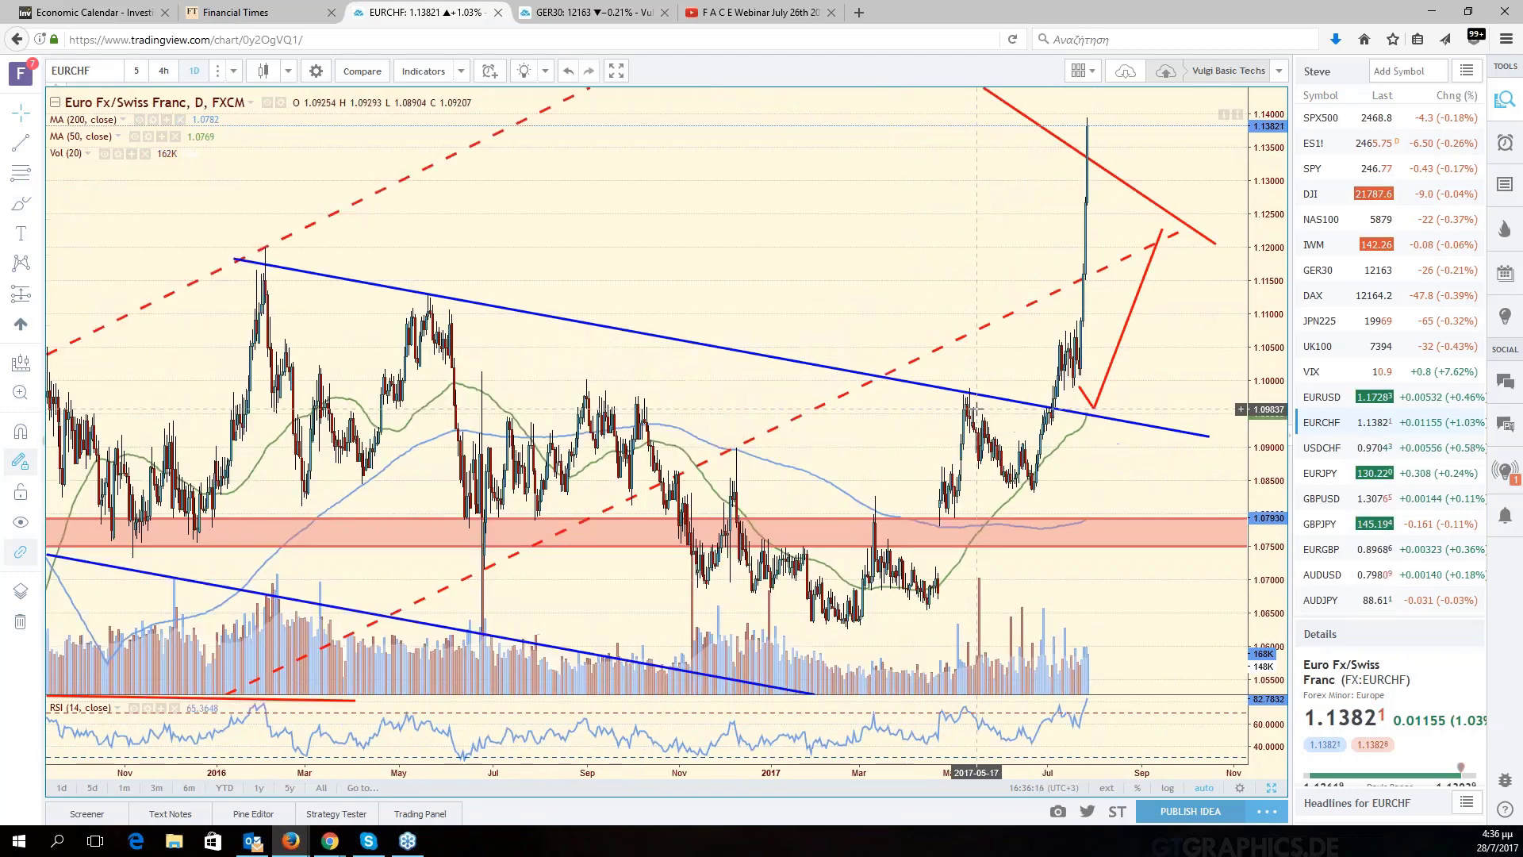
{"action": "scroll", "coordinate": [978, 409], "scroll_direction": "down", "scroll_amount": 1}
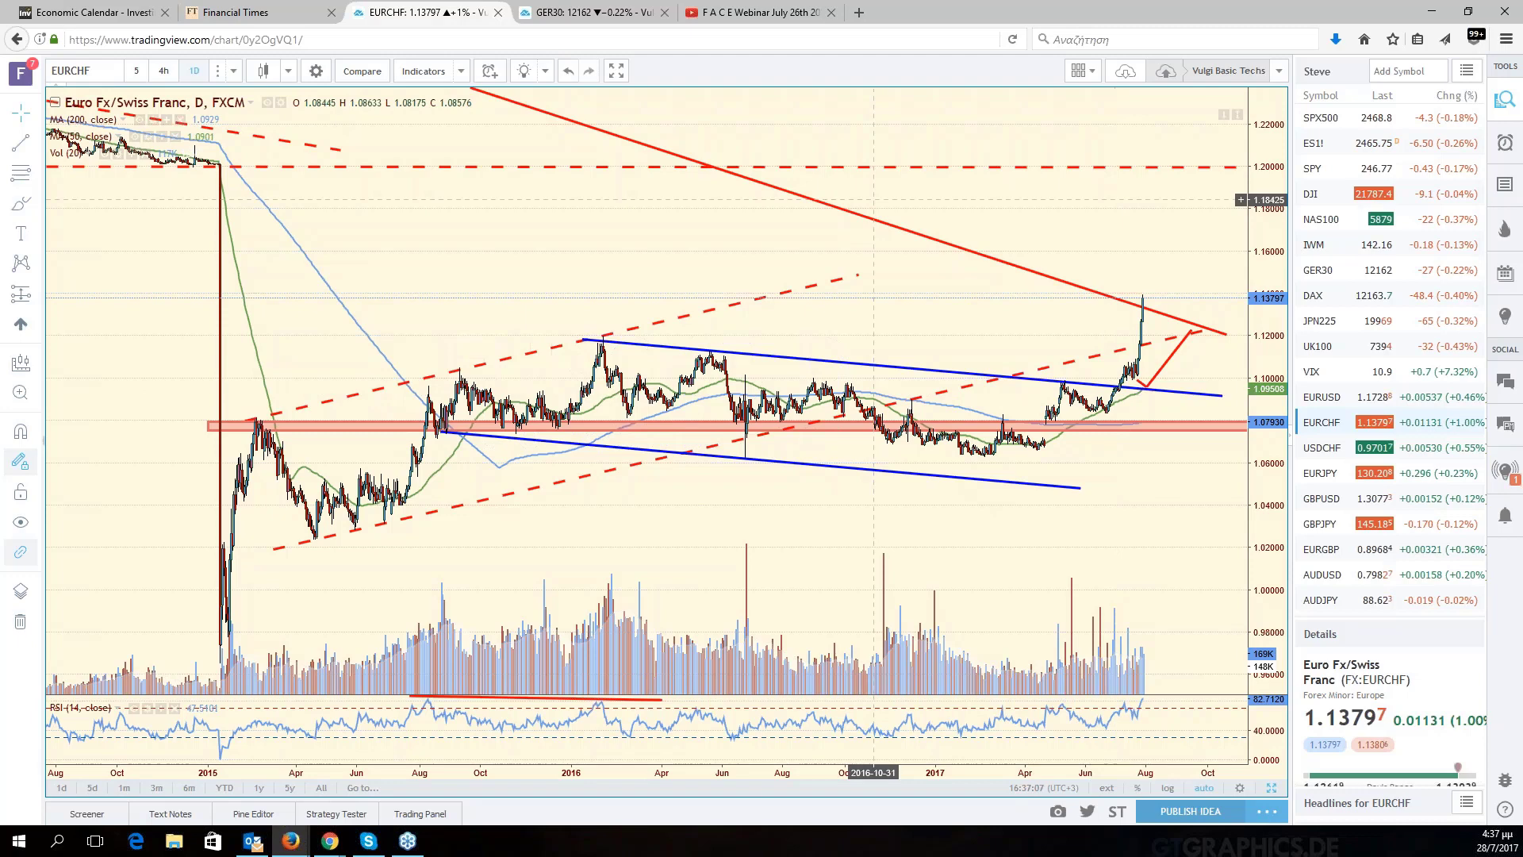
{"action": "scroll", "coordinate": [1071, 266], "scroll_direction": "up", "scroll_amount": 3}
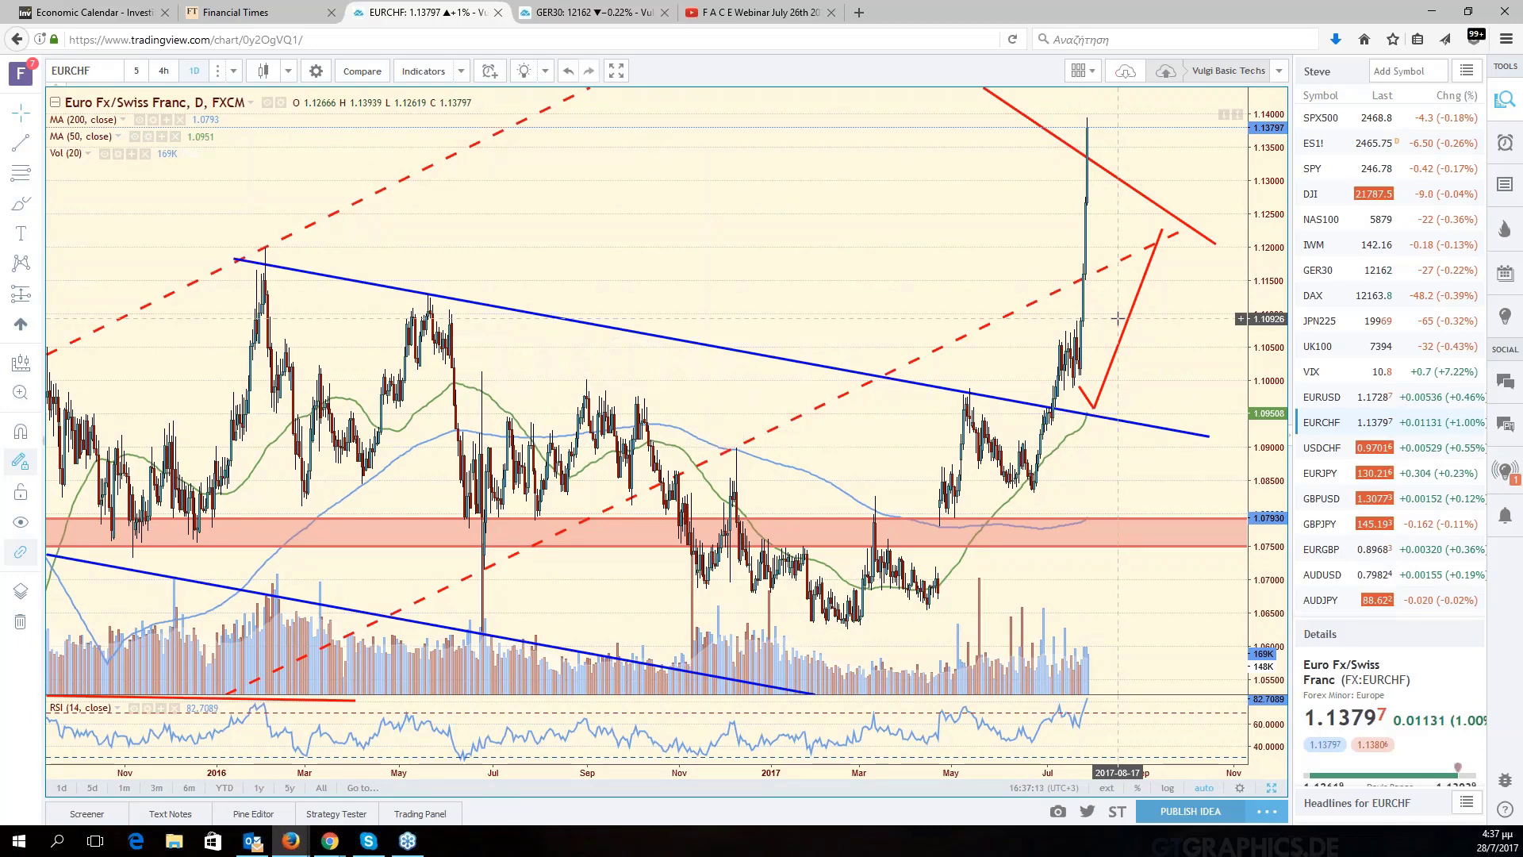
{"action": "scroll", "coordinate": [1117, 317], "scroll_direction": "down", "scroll_amount": 3}
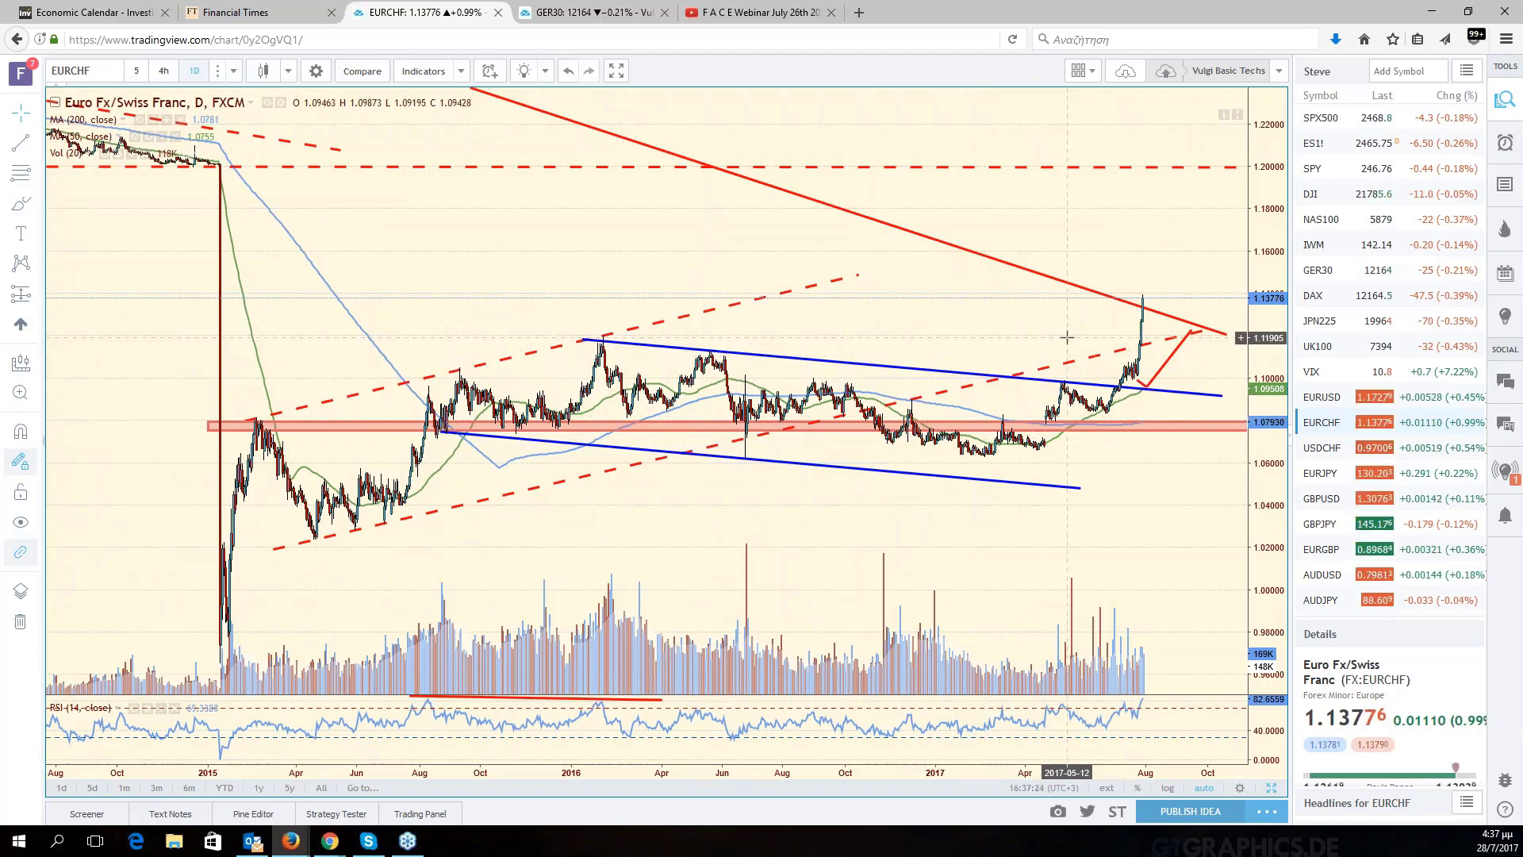
{"action": "scroll", "coordinate": [1067, 338], "scroll_direction": "up", "scroll_amount": 5}
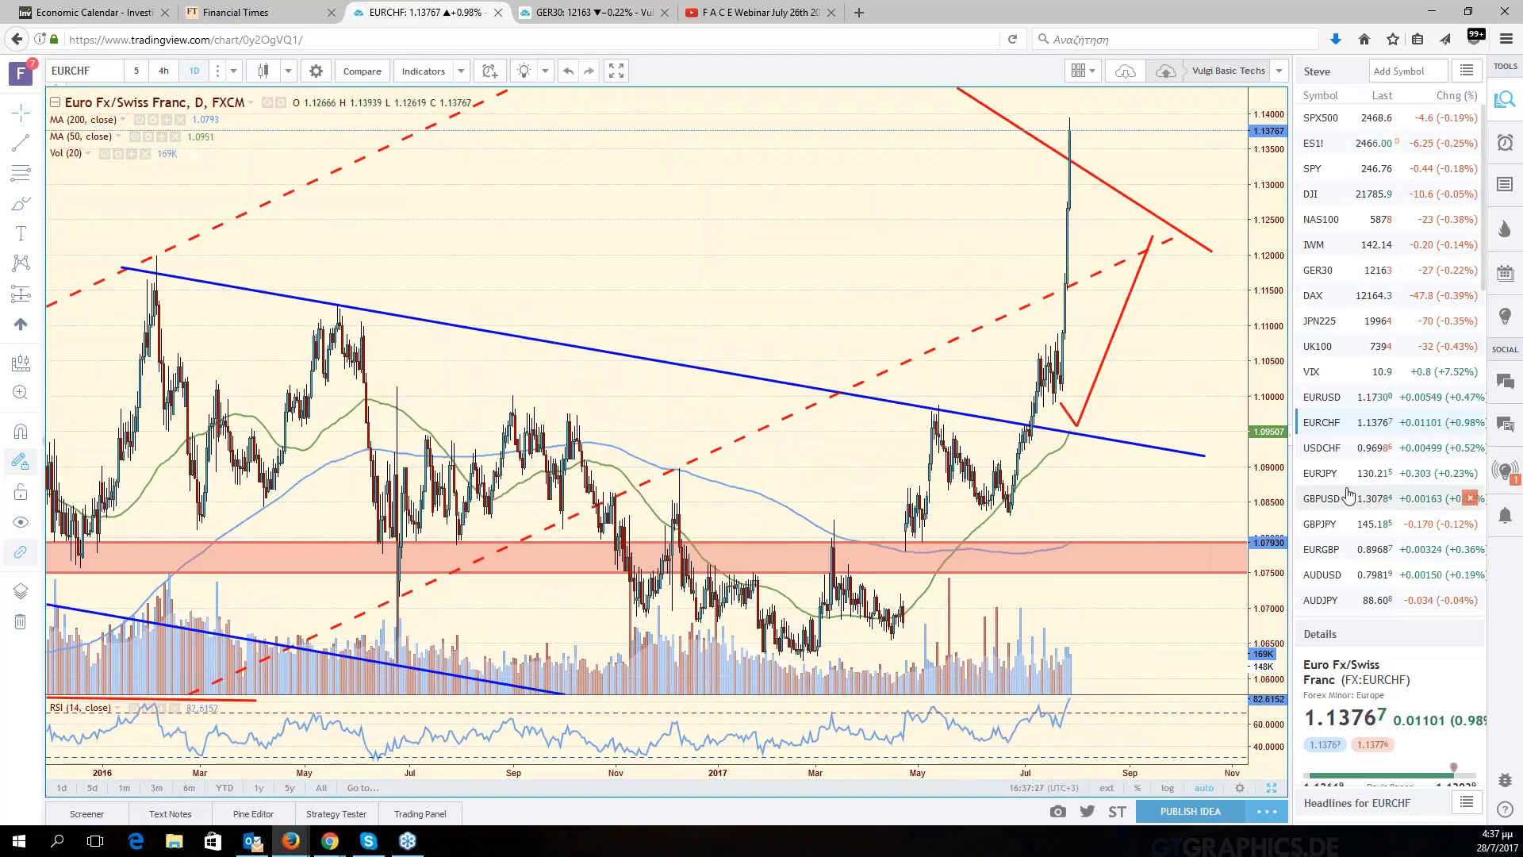
Load USDCHF from the watchlist and zoom into the recent months.
{"action": "left_click", "coordinate": [1333, 451]}
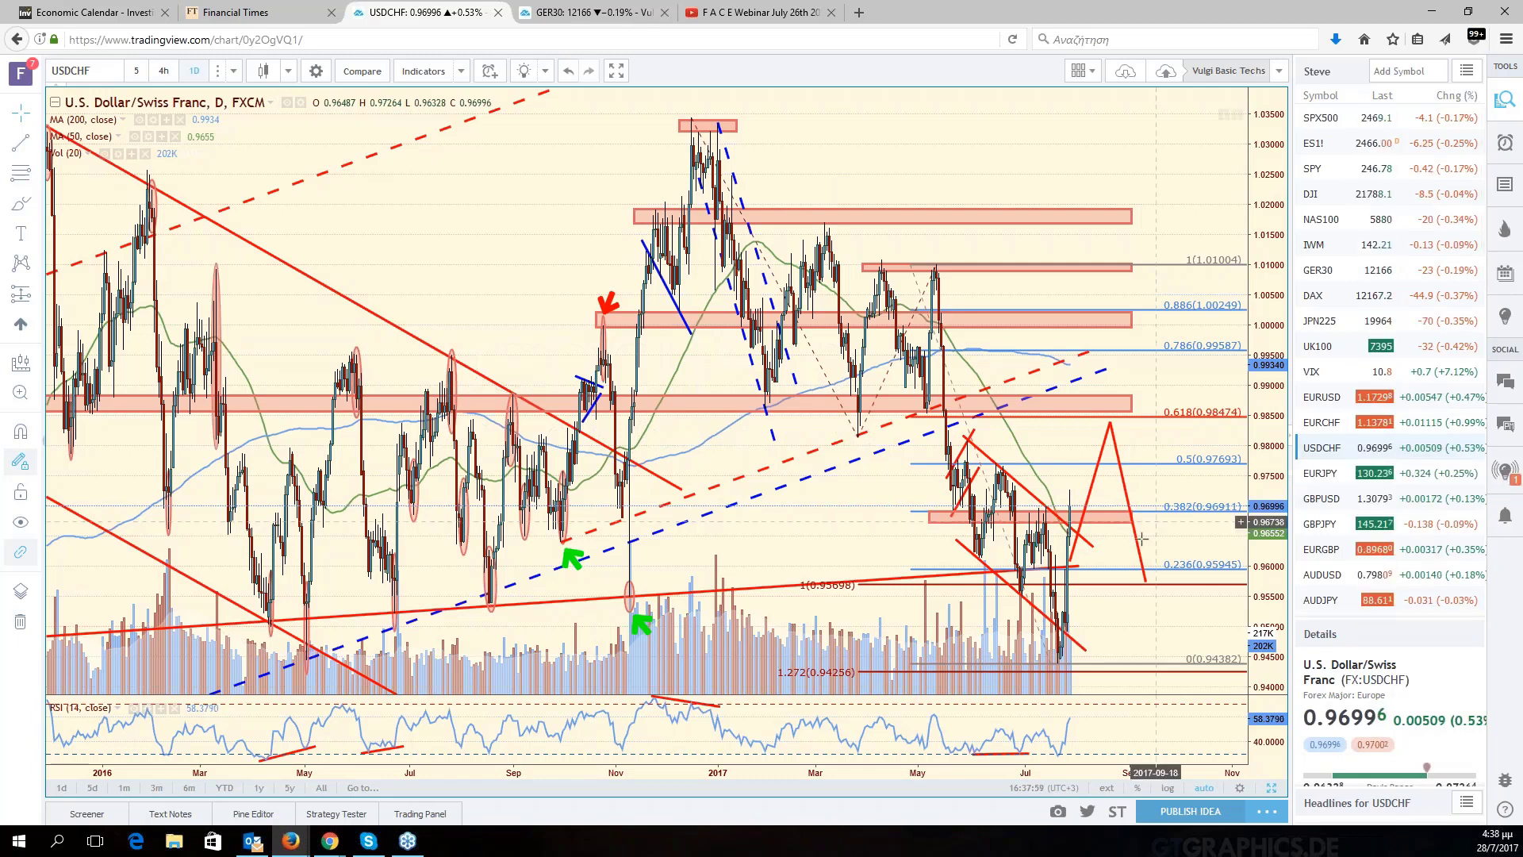
{"action": "scroll", "coordinate": [1141, 538], "scroll_direction": "up", "scroll_amount": 2}
{"action": "scroll", "coordinate": [1141, 539], "scroll_direction": "up", "scroll_amount": 1}
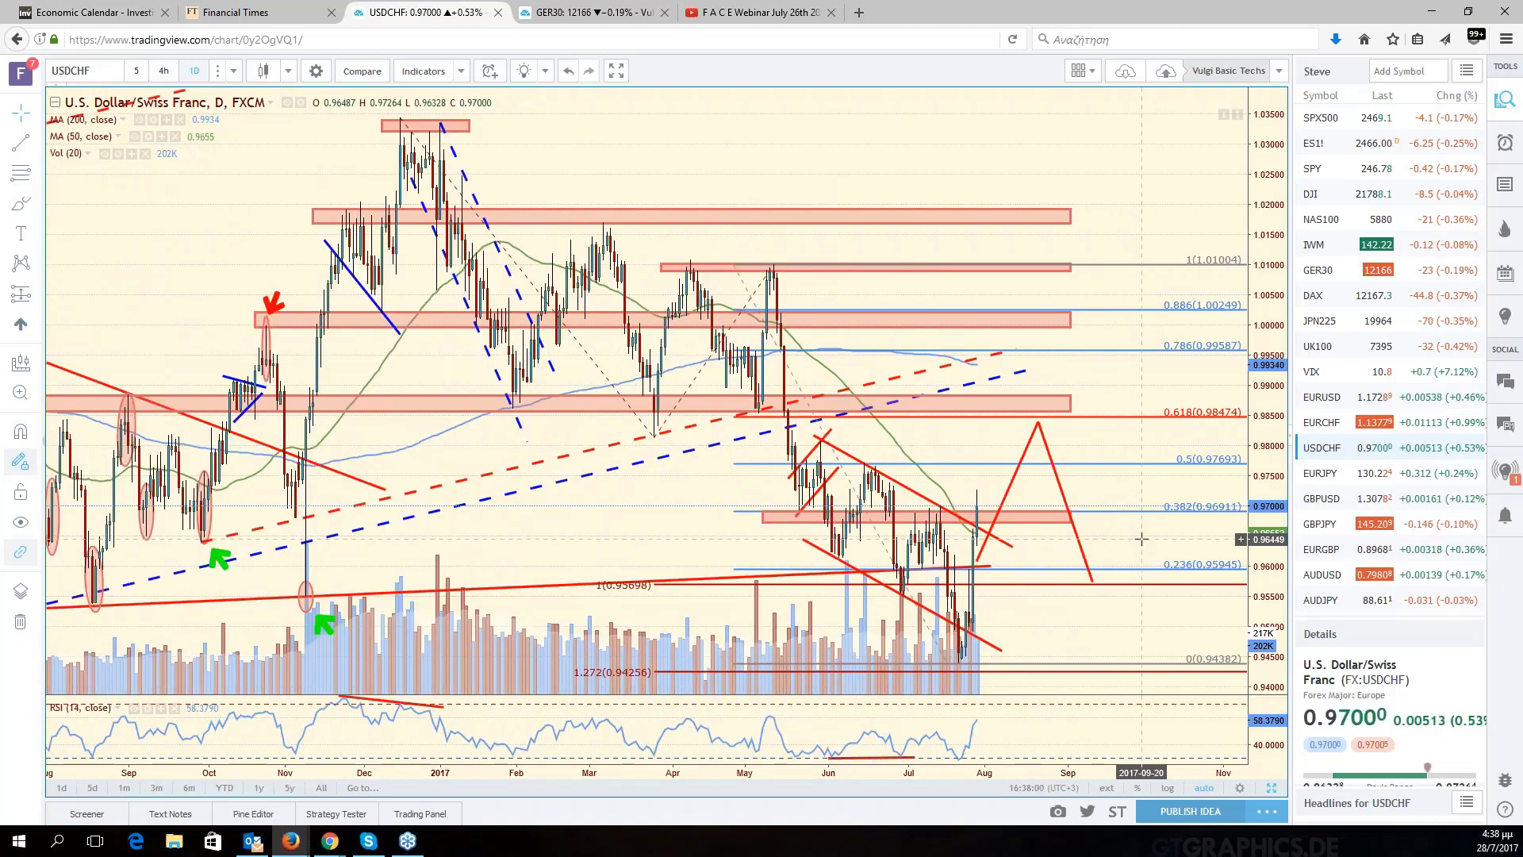
{"action": "scroll", "coordinate": [1141, 538], "scroll_direction": "up", "scroll_amount": 1}
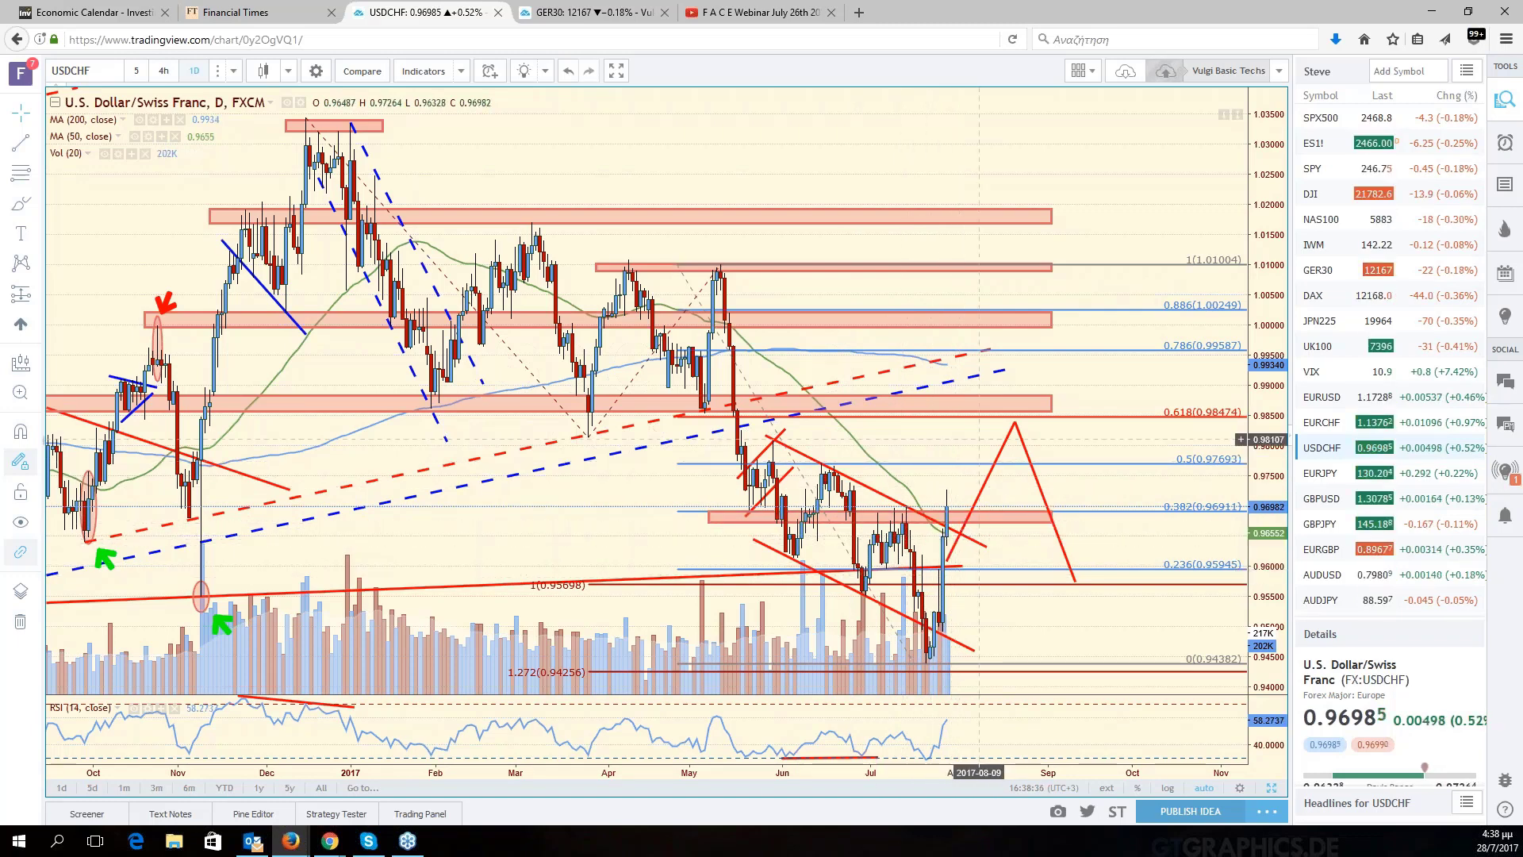
Finish the red zigzag projection path on the USD/CHF chart and deselect it.
{"action": "left_click", "coordinate": [978, 476]}
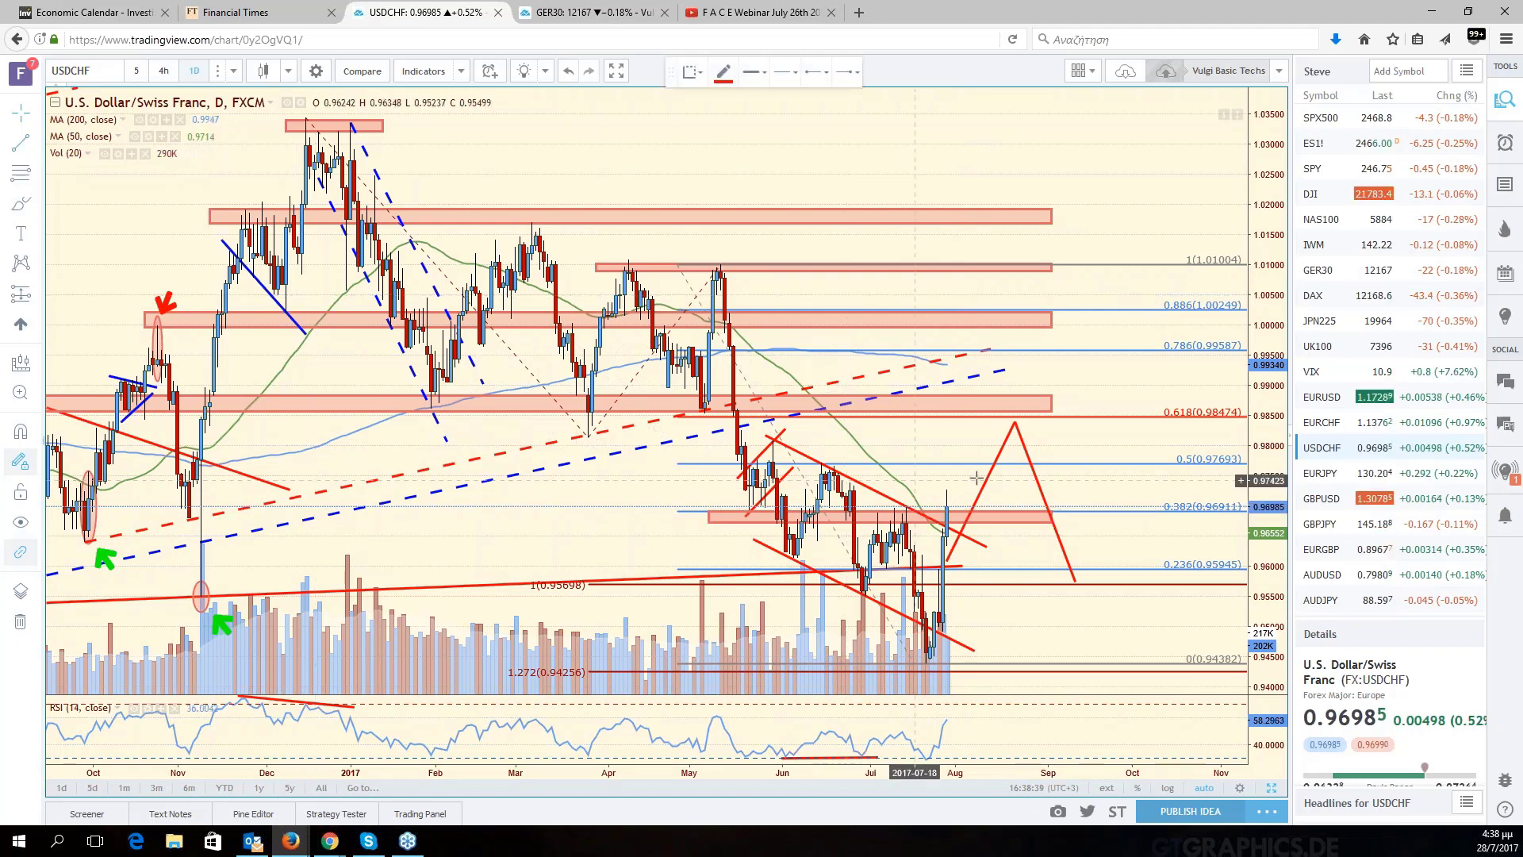
{"action": "left_click", "coordinate": [951, 488]}
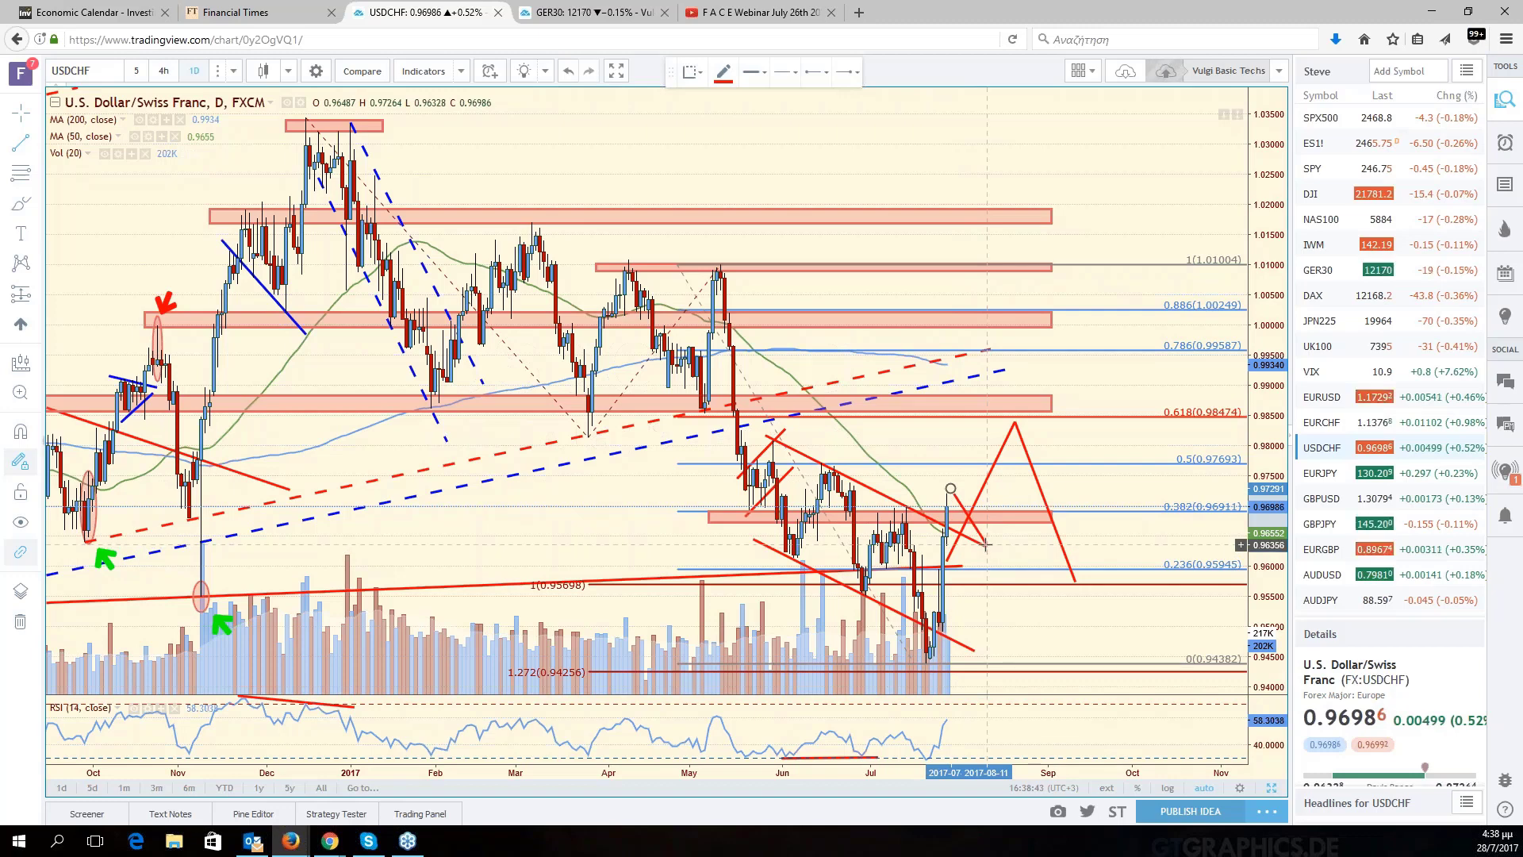
{"action": "left_click", "coordinate": [986, 545]}
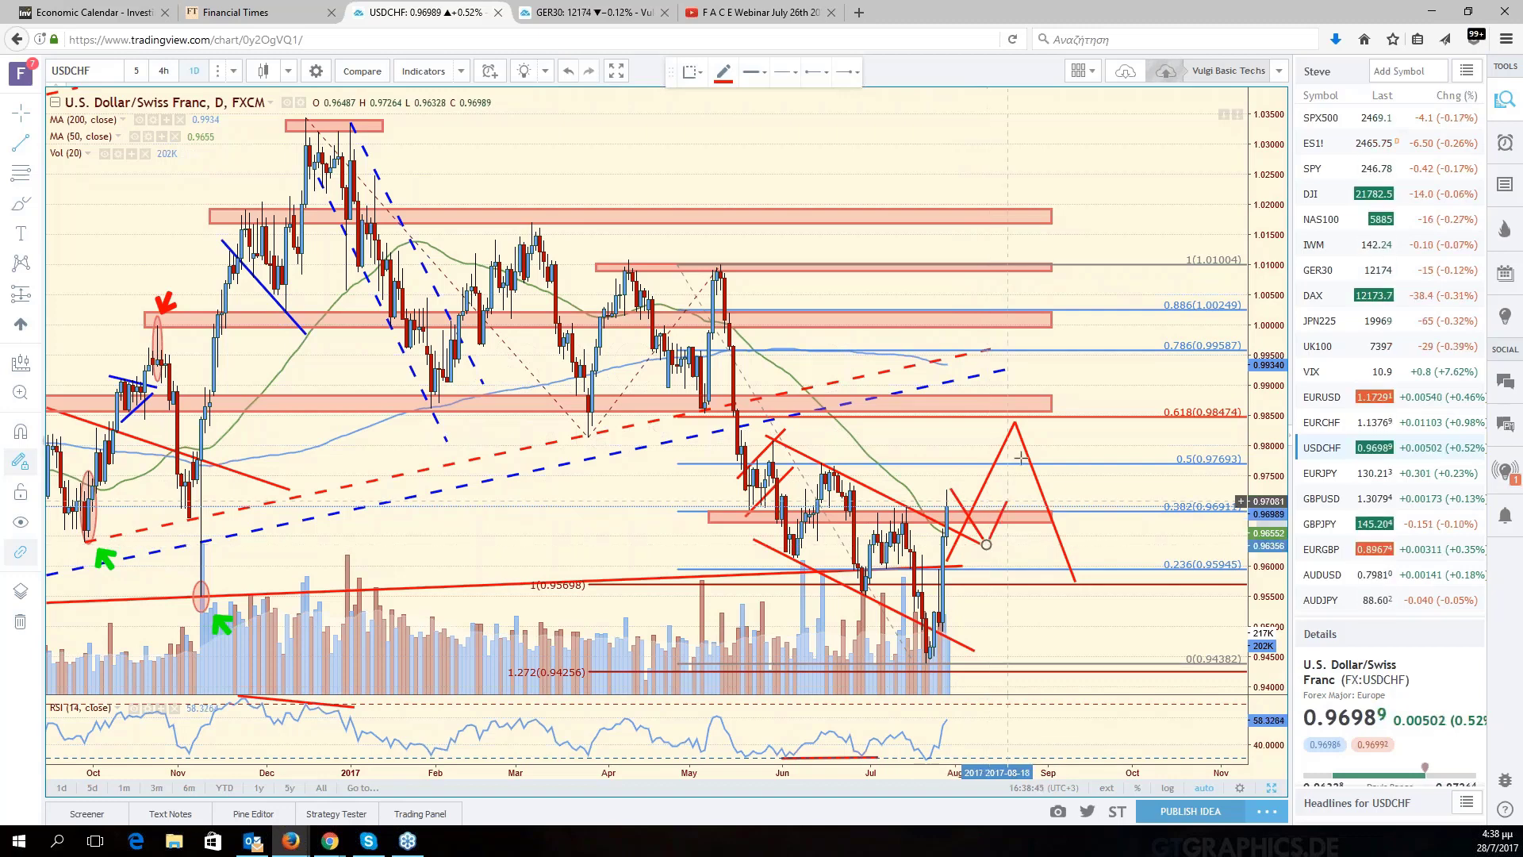
{"action": "left_click", "coordinate": [1047, 422]}
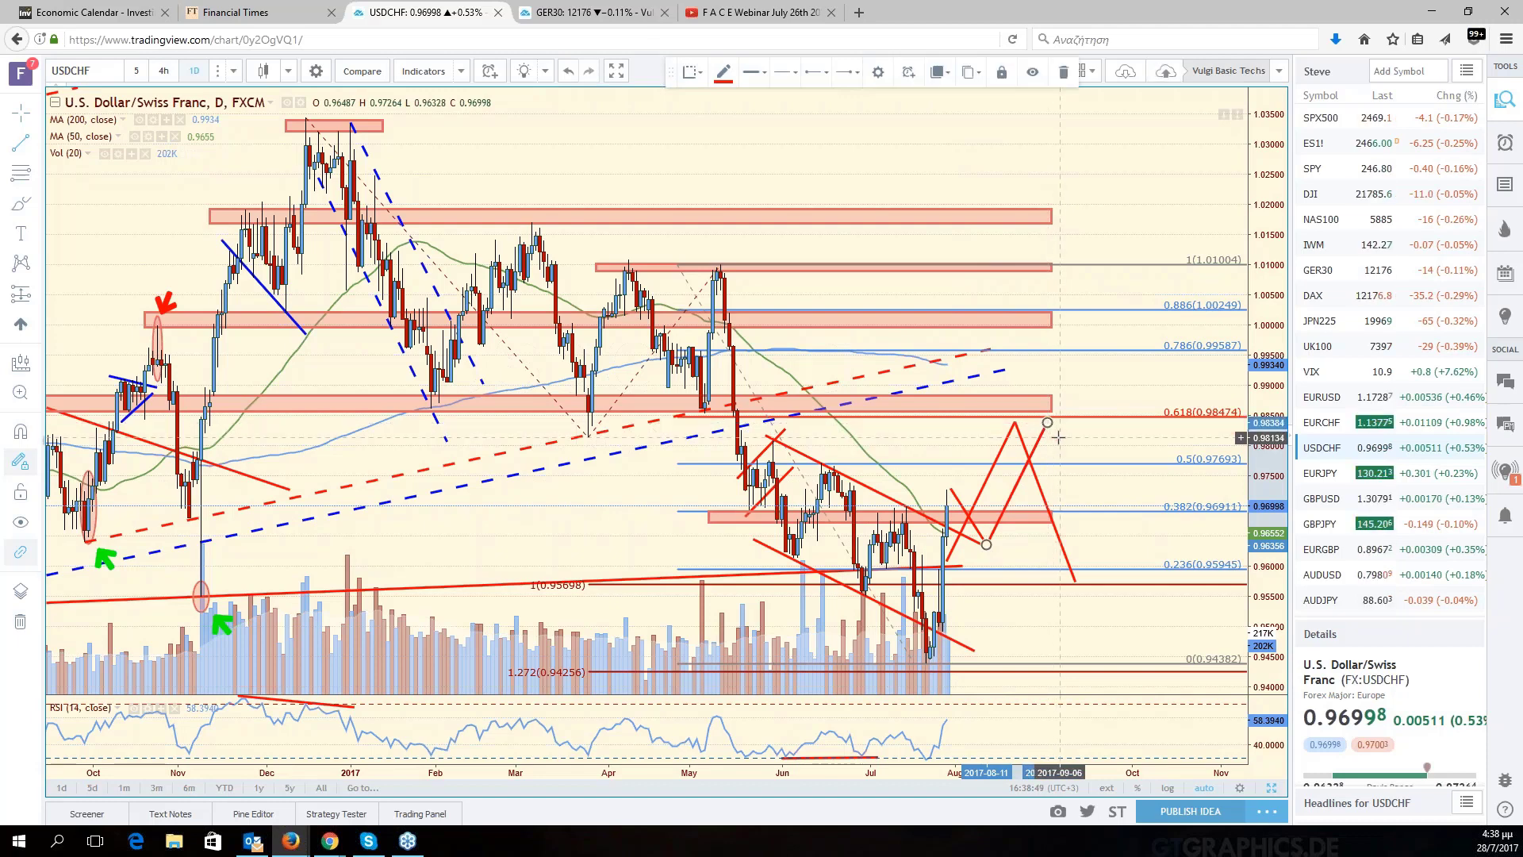
{"action": "left_click", "coordinate": [1058, 439]}
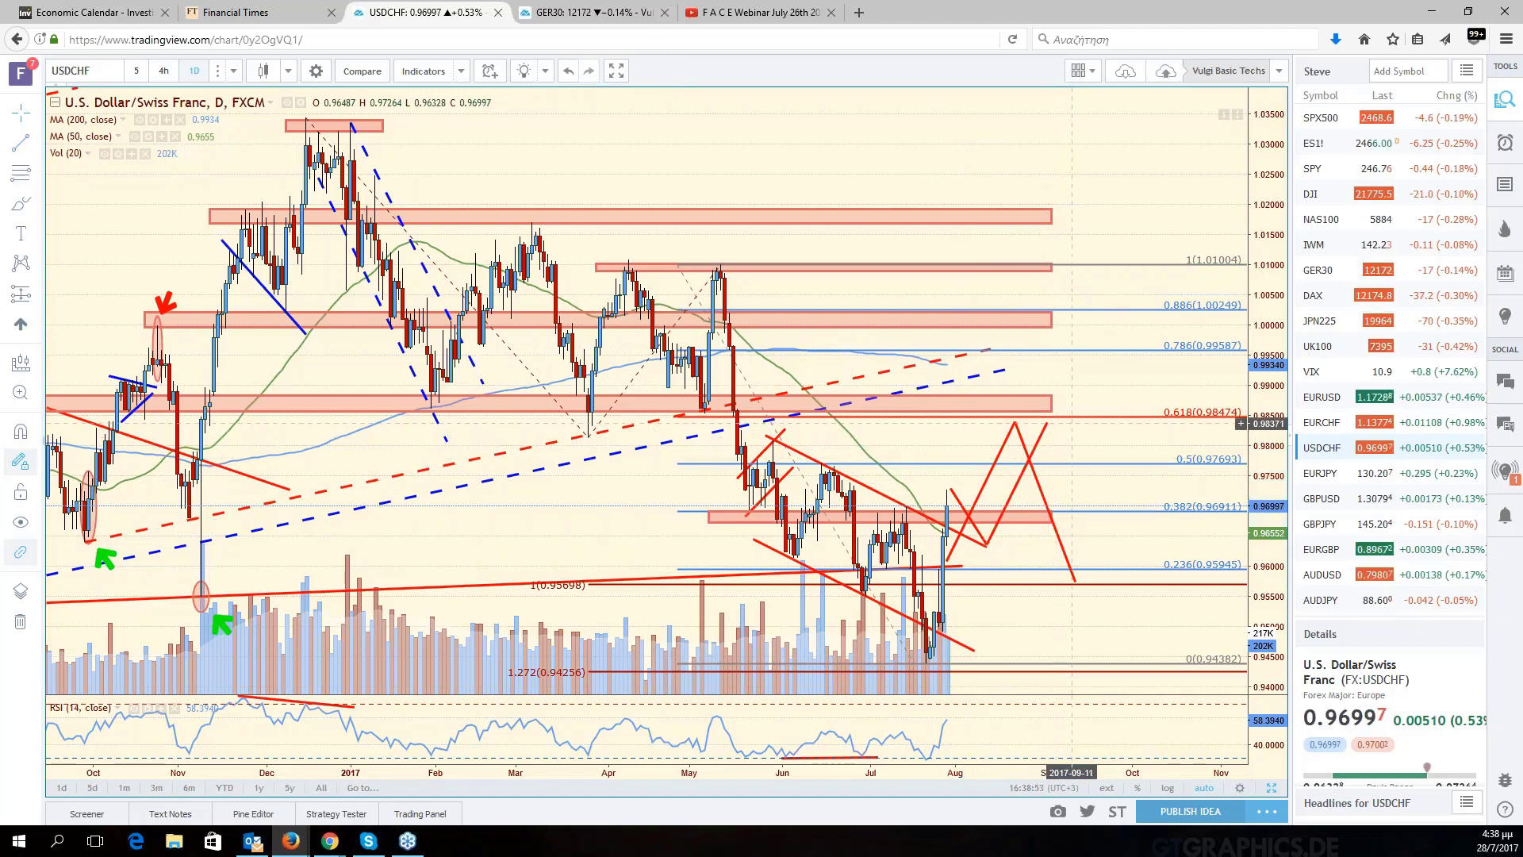
Pan back to earlier months, then switch to the EURUSD chart.
{"action": "left_click_drag", "start_coordinate": [946, 394], "coordinate": [1108, 394]}
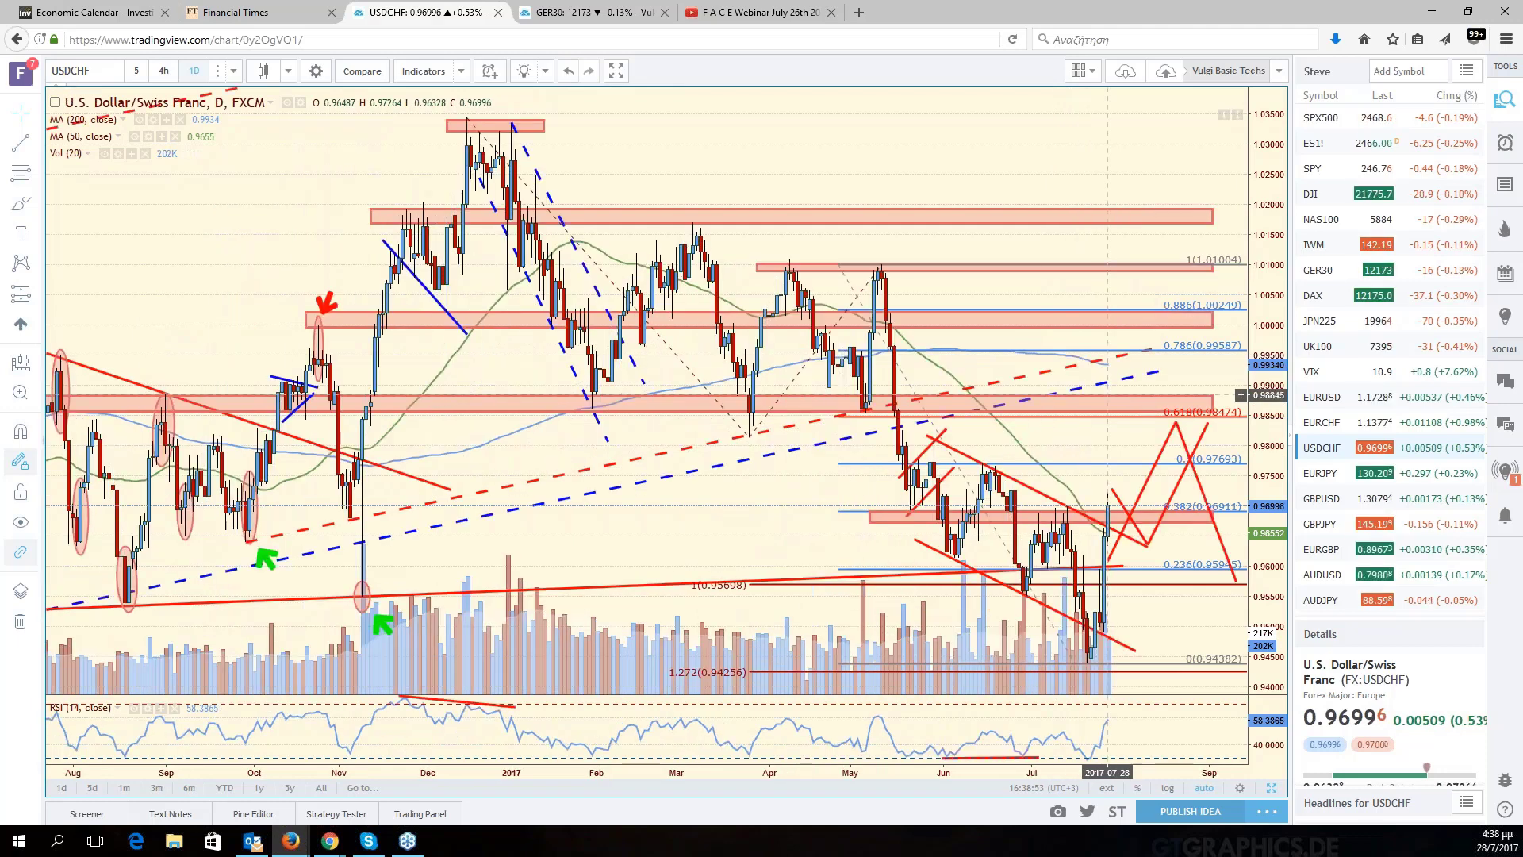
{"action": "left_click_drag", "start_coordinate": [1107, 506], "coordinate": [1192, 506]}
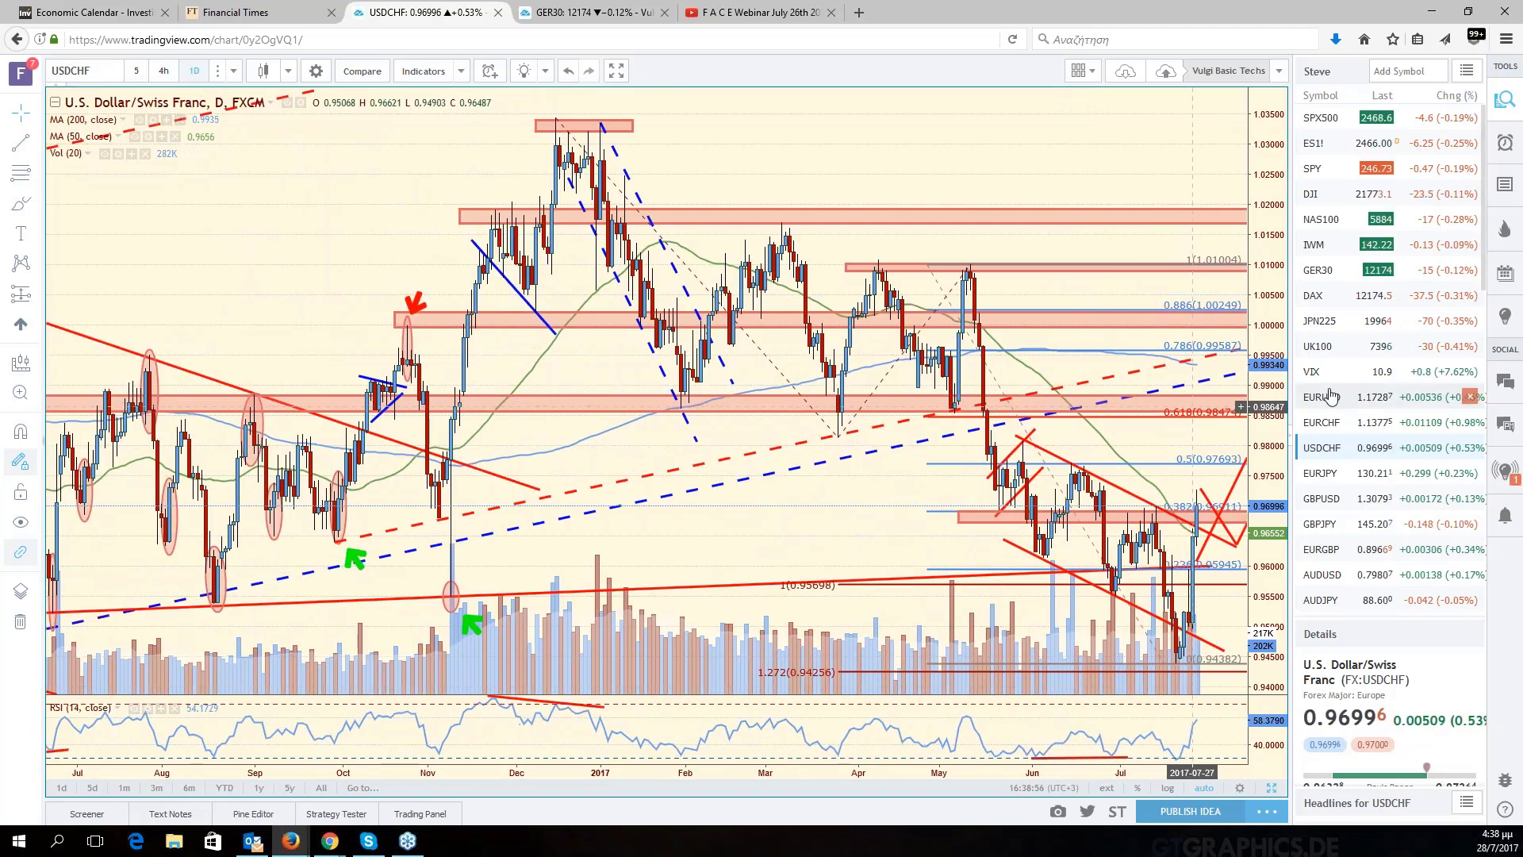
{"action": "left_click", "coordinate": [1326, 404]}
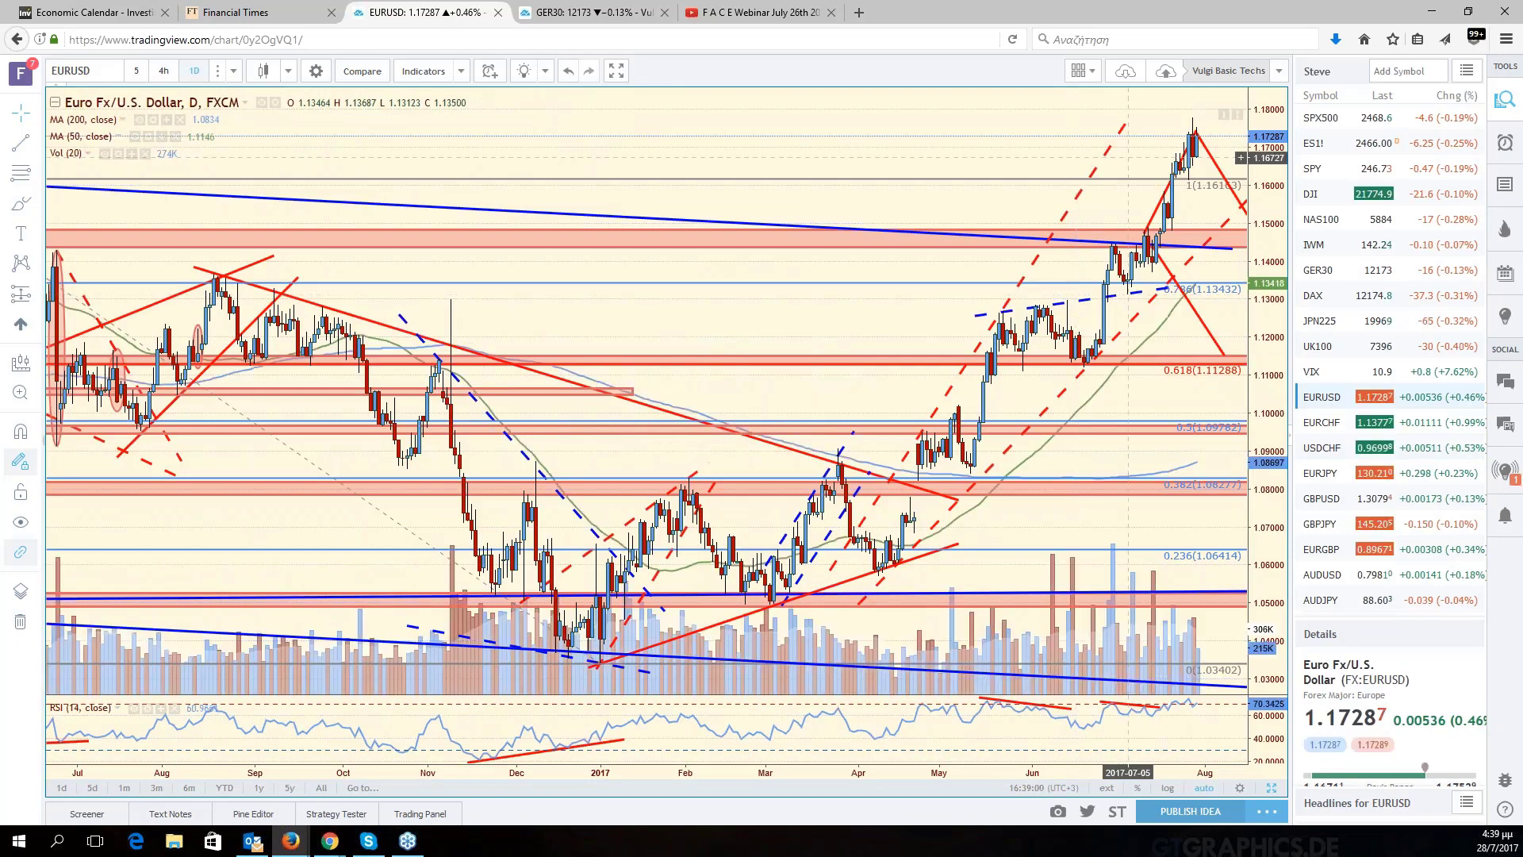
{"action": "scroll", "coordinate": [1128, 157], "scroll_direction": "right", "scroll_amount": 3}
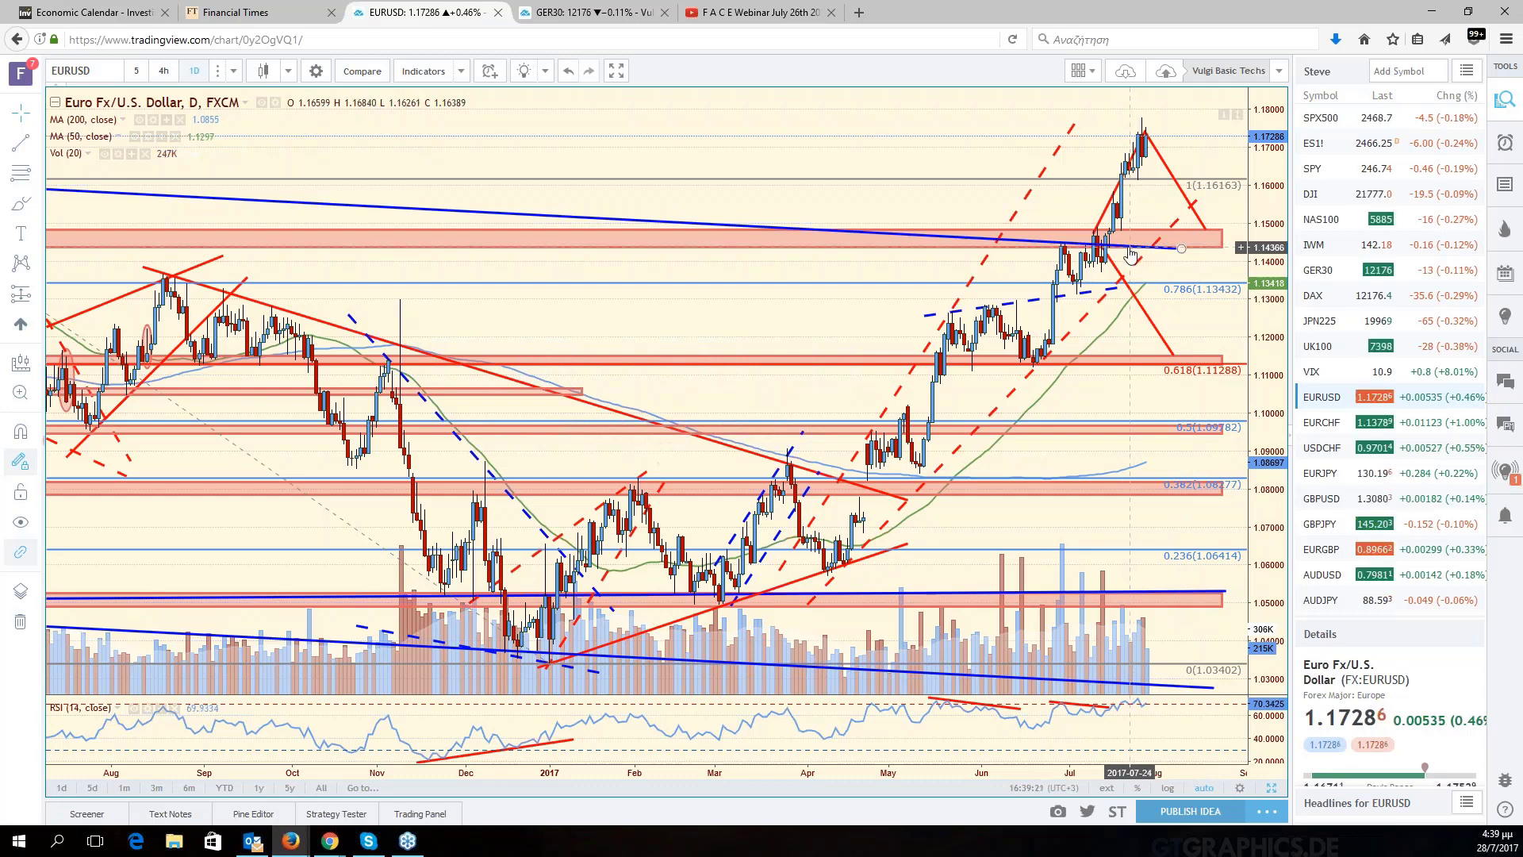
{"action": "scroll", "coordinate": [1166, 252], "scroll_direction": "down", "scroll_amount": 2}
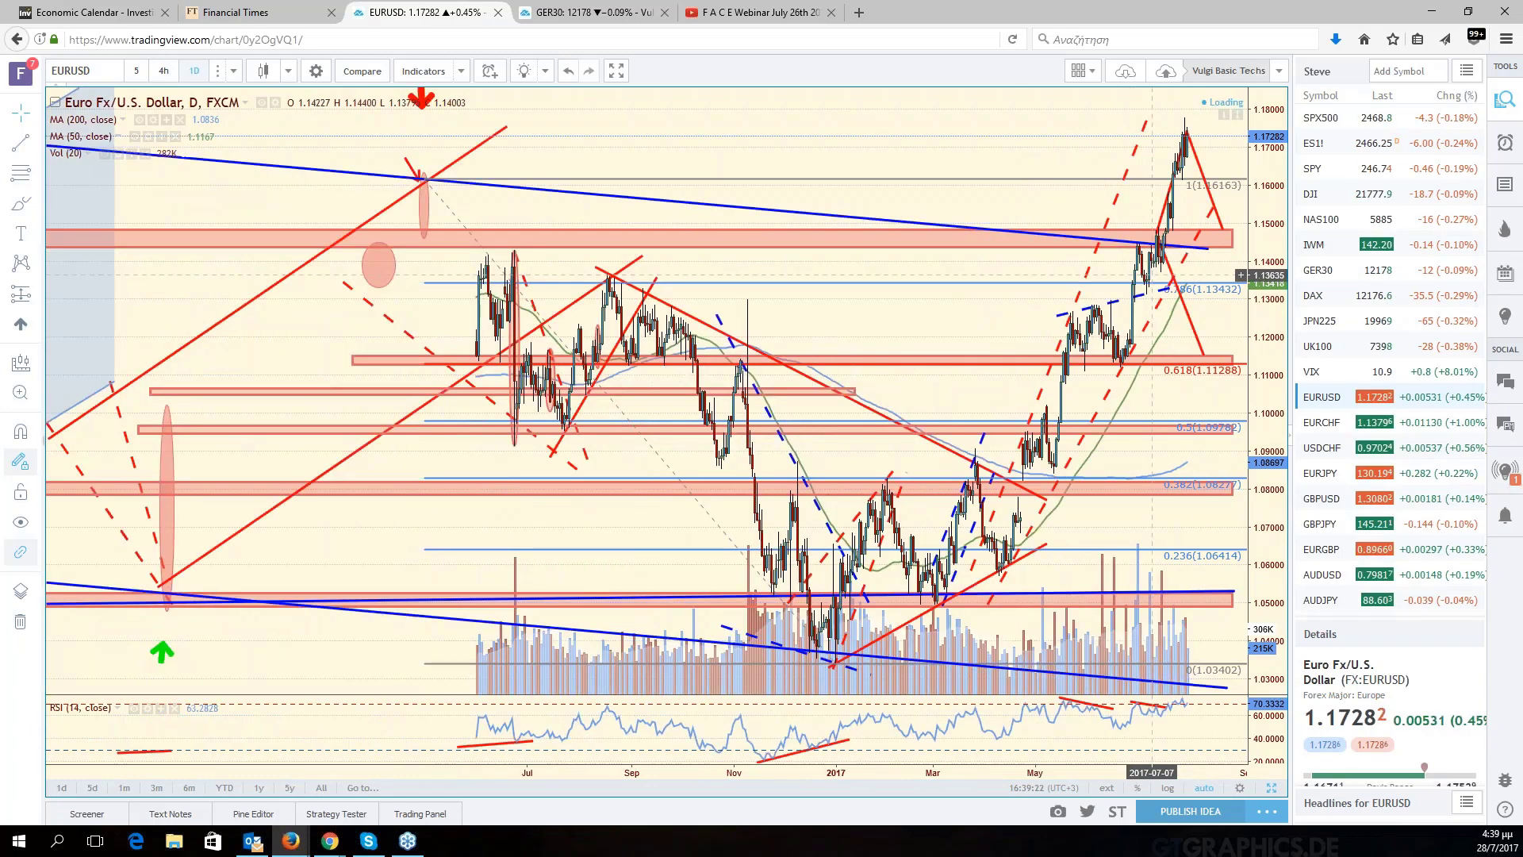
{"action": "scroll", "coordinate": [1152, 275], "scroll_direction": "down", "scroll_amount": 2}
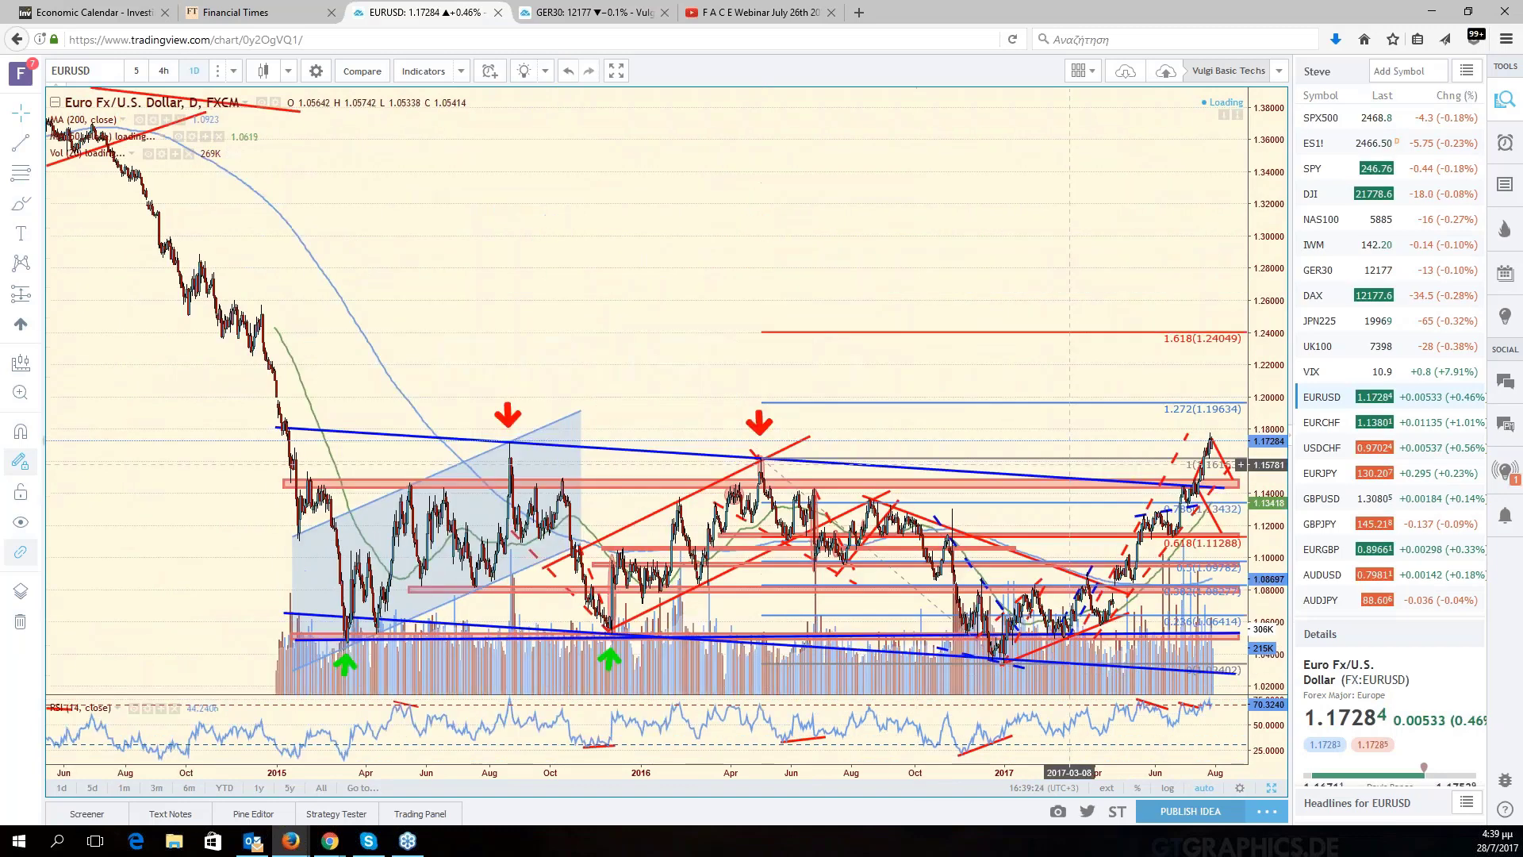
{"action": "scroll", "coordinate": [315, 408], "scroll_direction": "up", "scroll_amount": 1}
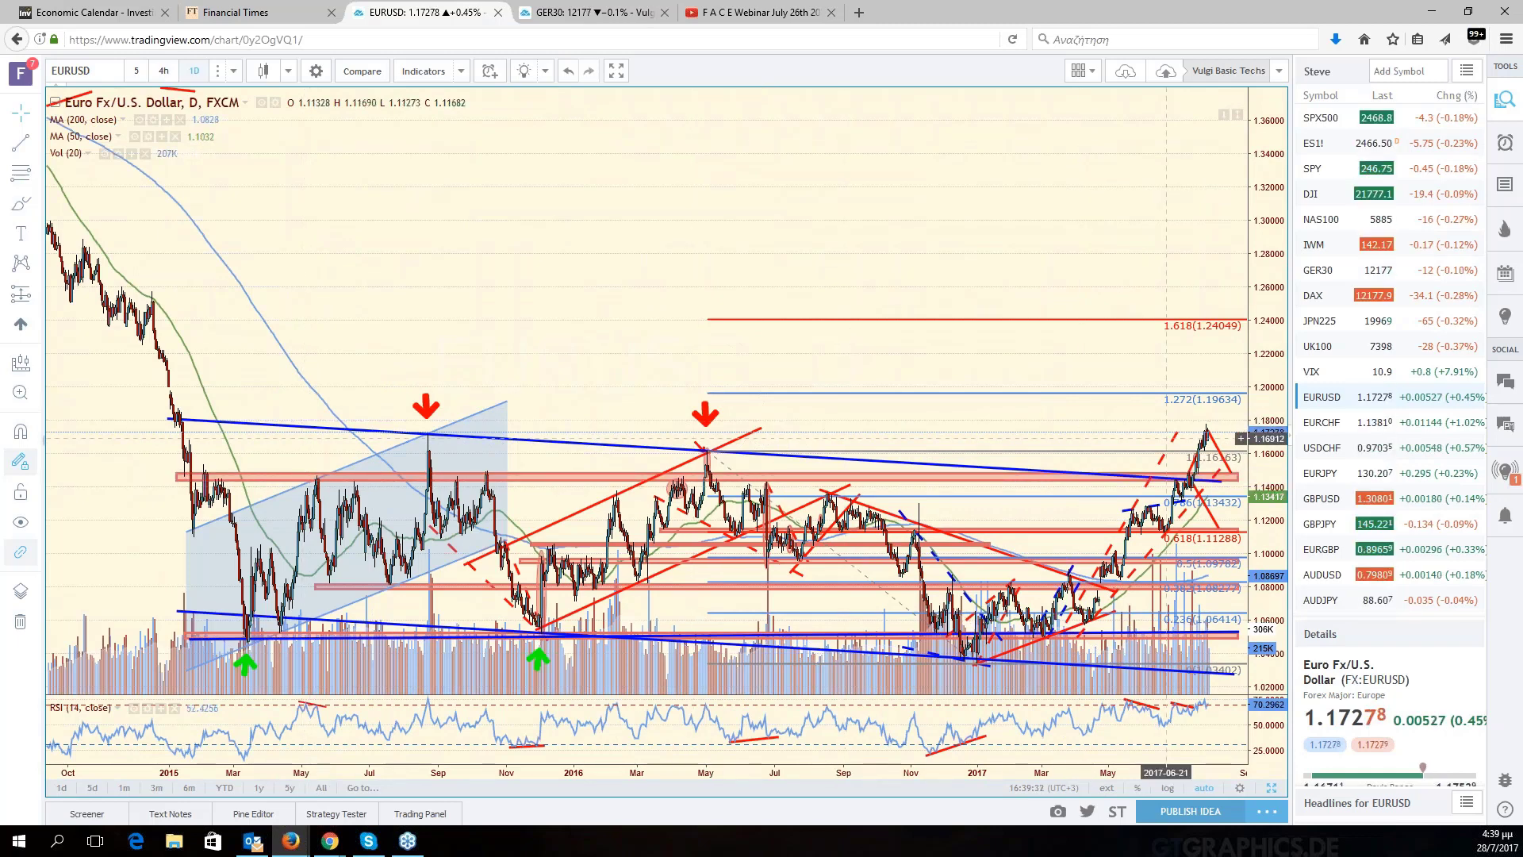
{"action": "scroll", "coordinate": [1166, 439], "scroll_direction": "up", "scroll_amount": 3}
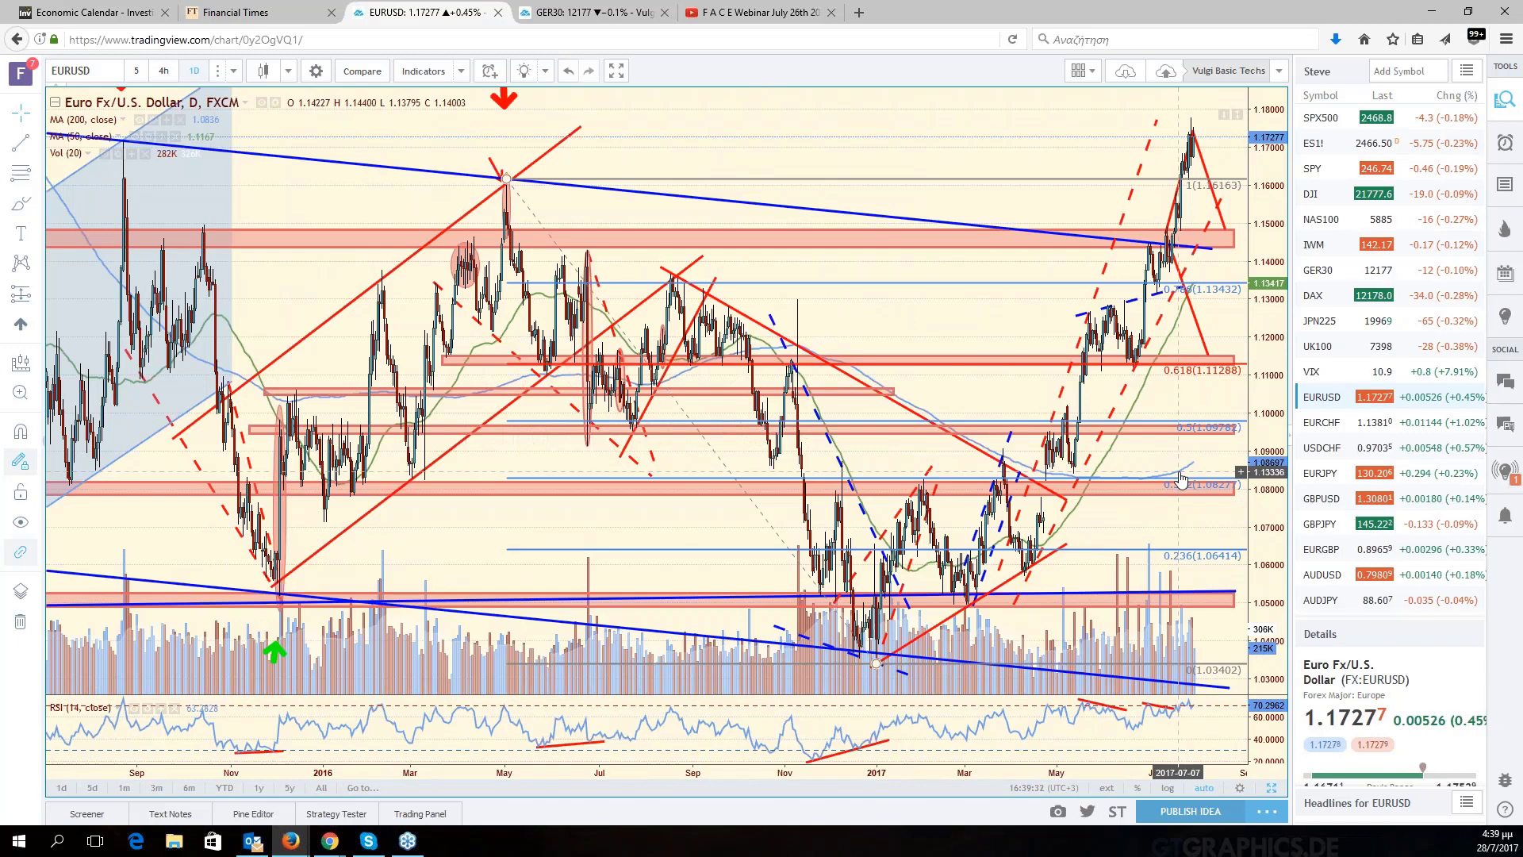
{"action": "scroll", "coordinate": [1180, 478], "scroll_direction": "up", "scroll_amount": 2}
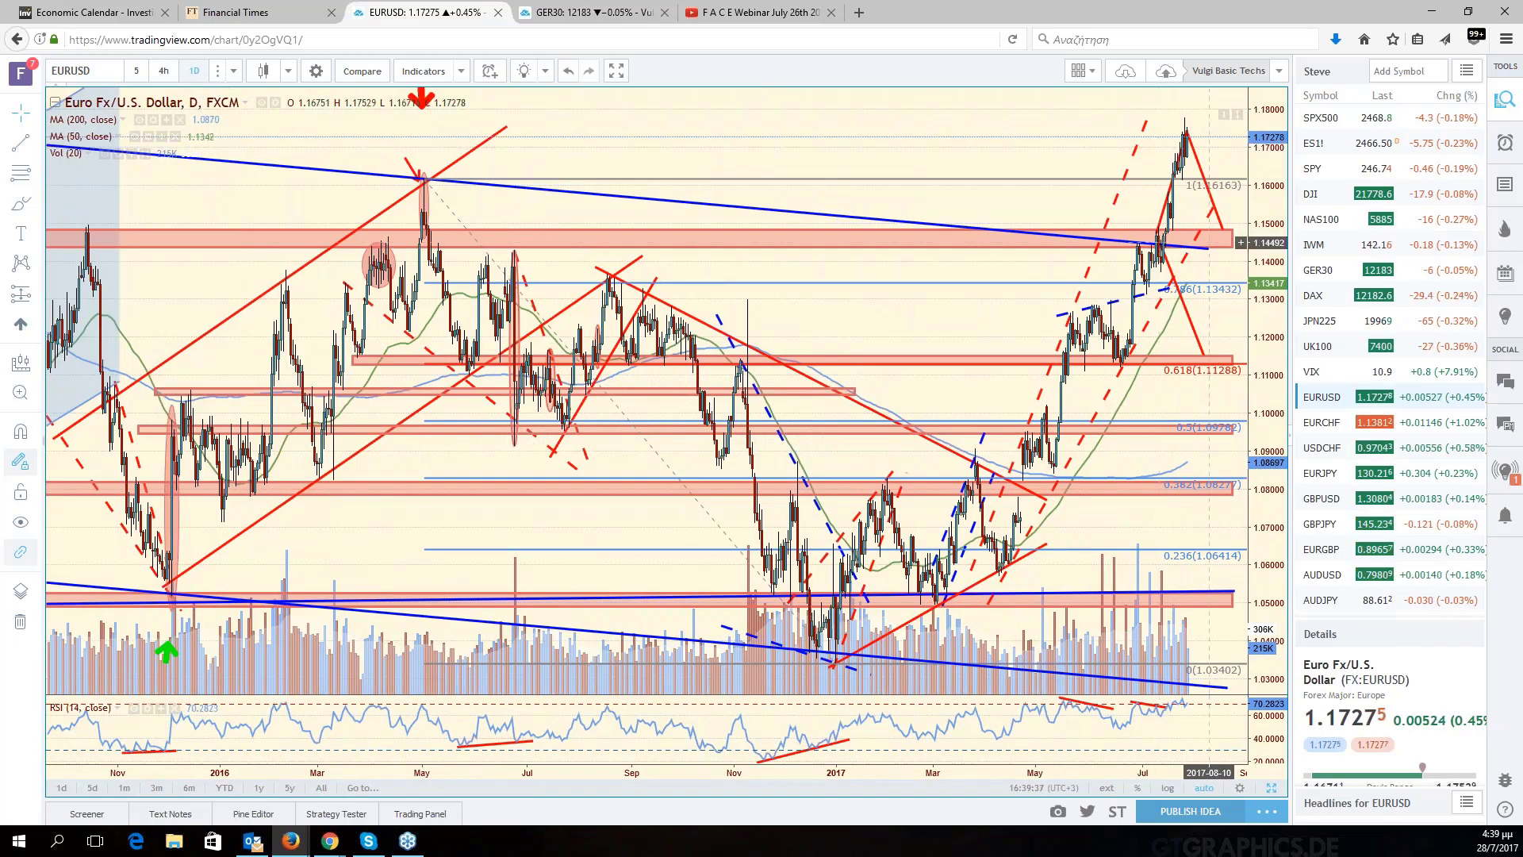
{"action": "scroll", "coordinate": [1191, 273], "scroll_direction": "up", "scroll_amount": 2}
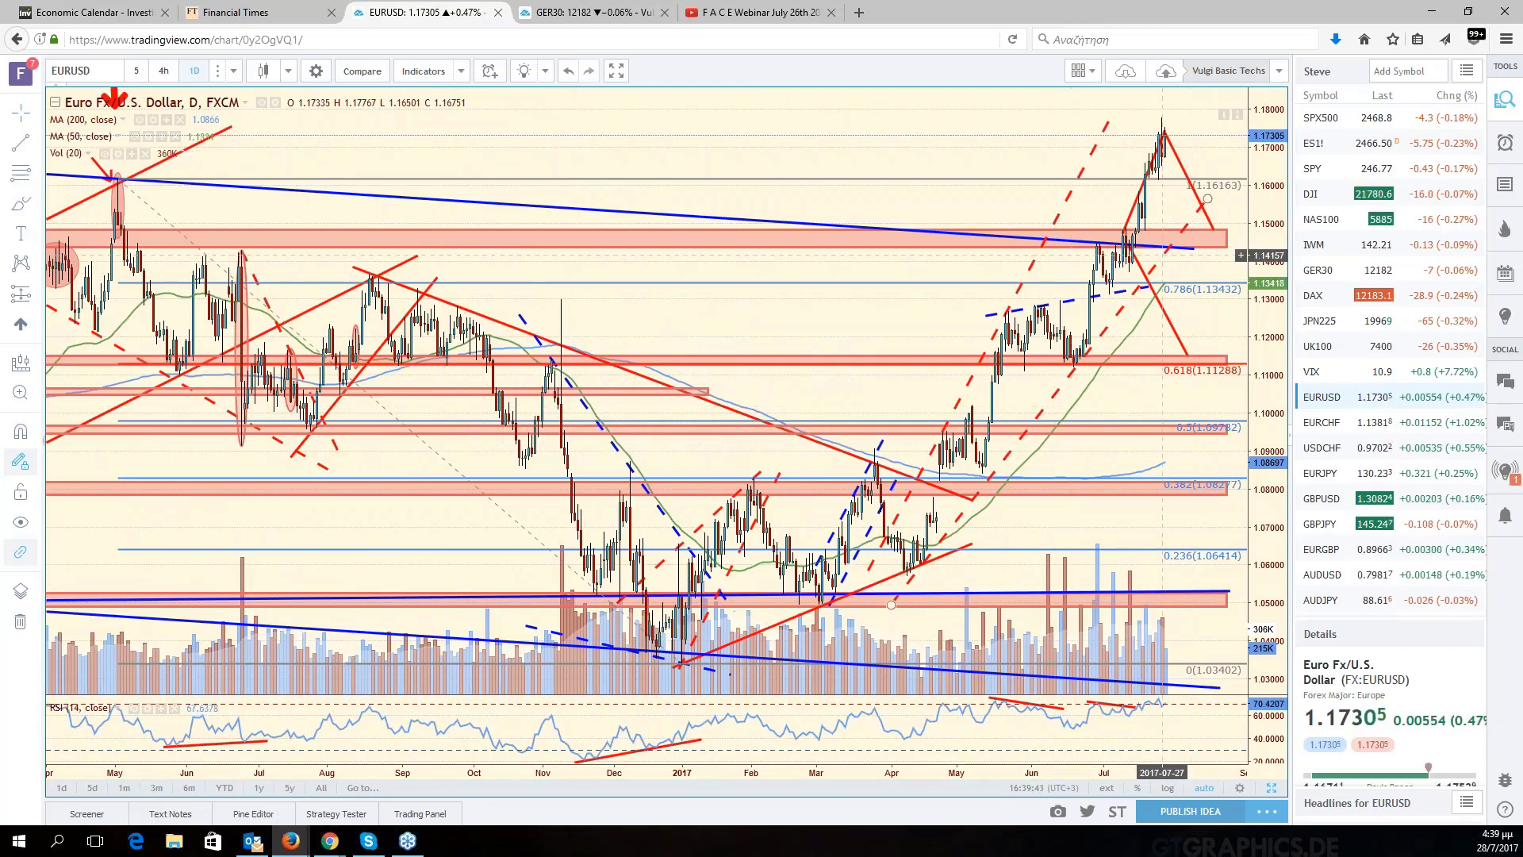
{"action": "scroll", "coordinate": [1162, 255], "scroll_direction": "up", "scroll_amount": 2}
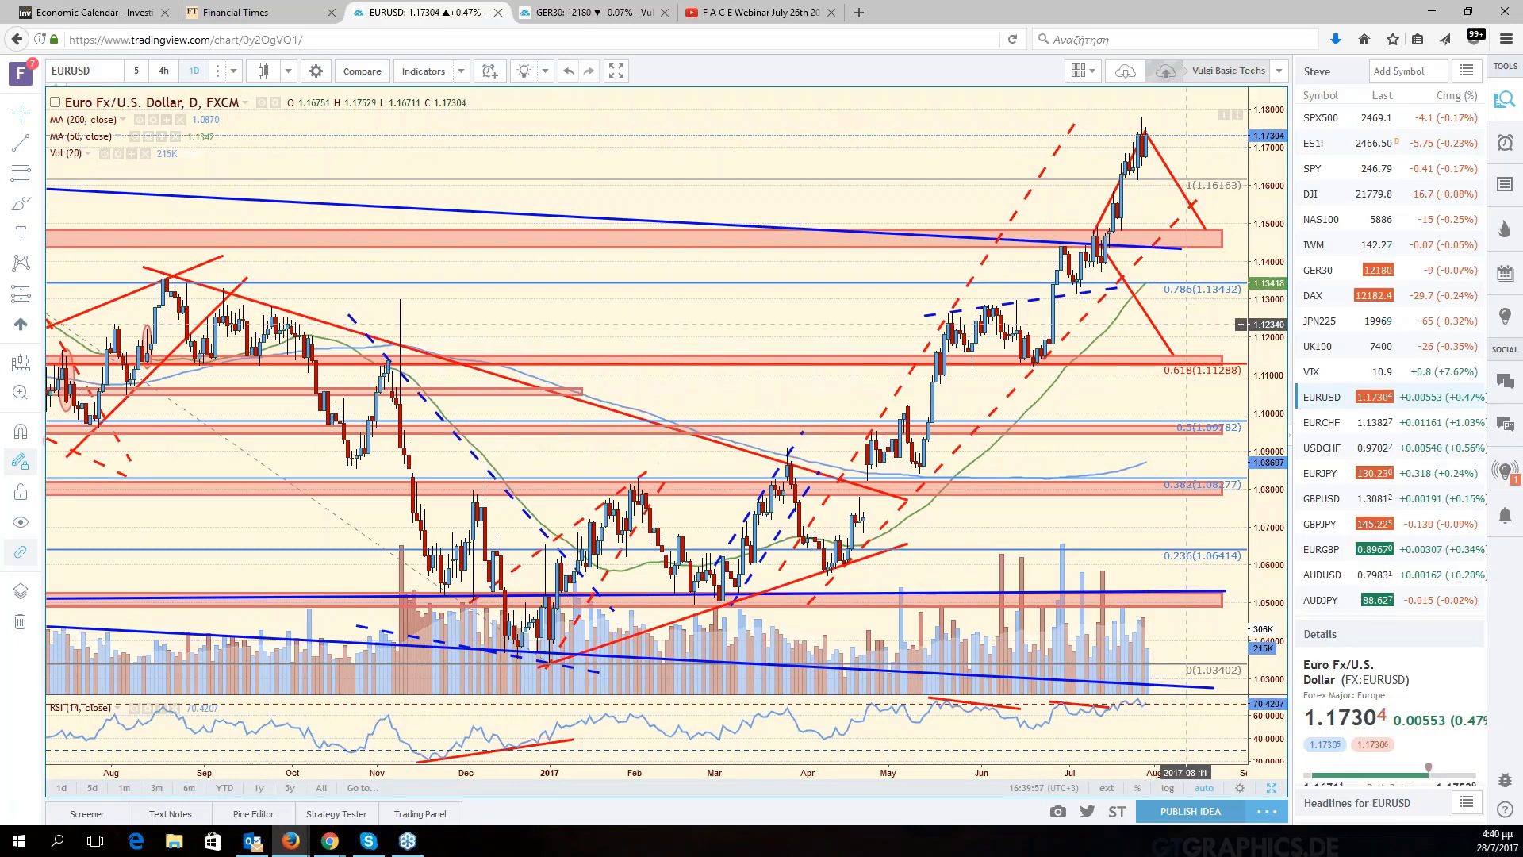
{"action": "left_click_drag", "start_coordinate": [1186, 325], "coordinate": [1242, 331]}
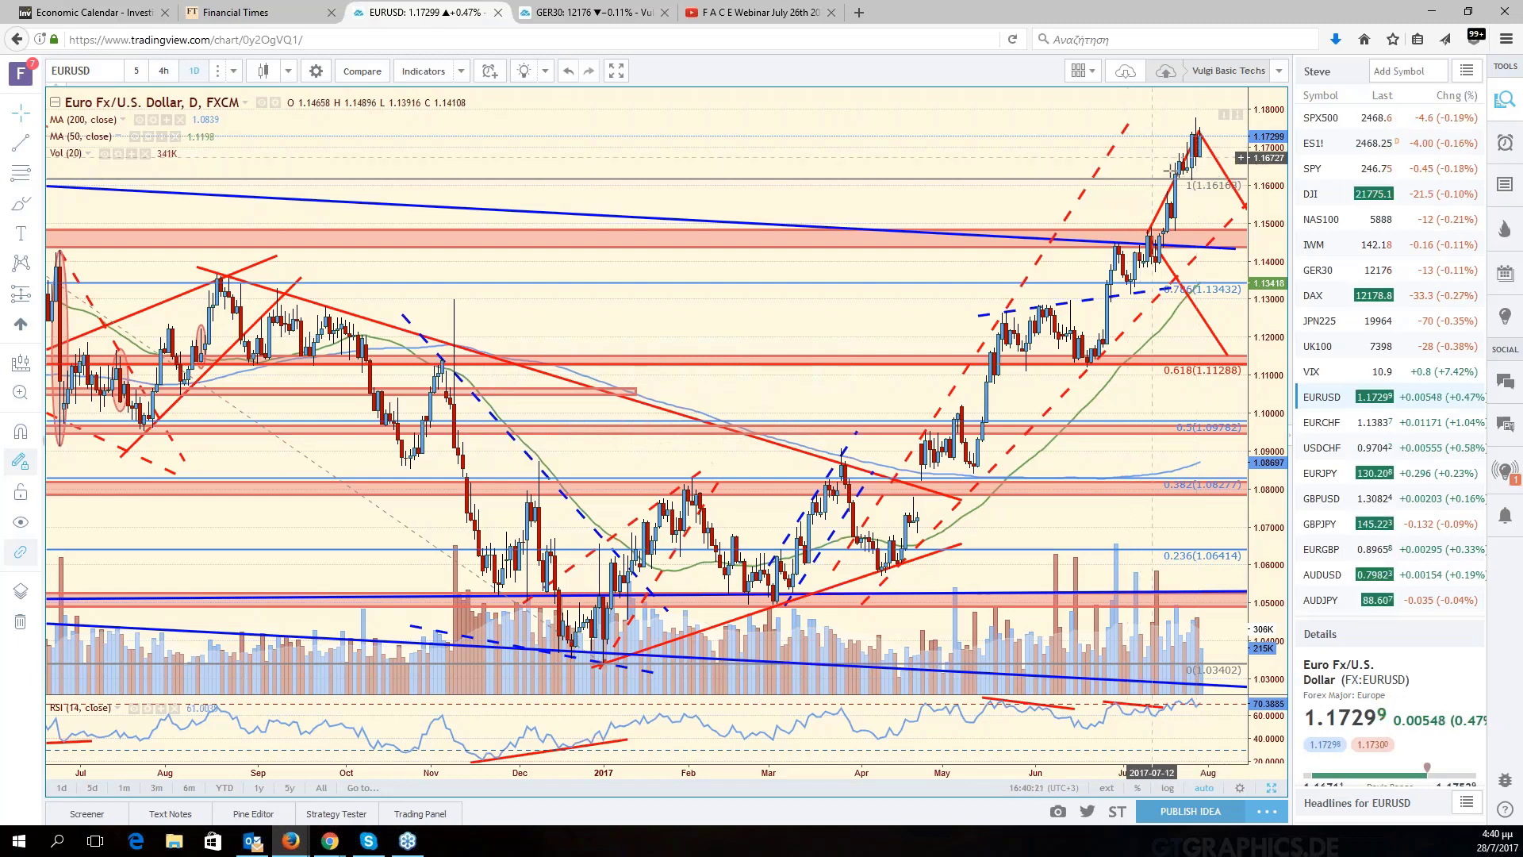
{"action": "left_click_drag", "start_coordinate": [1213, 216], "coordinate": [1126, 240]}
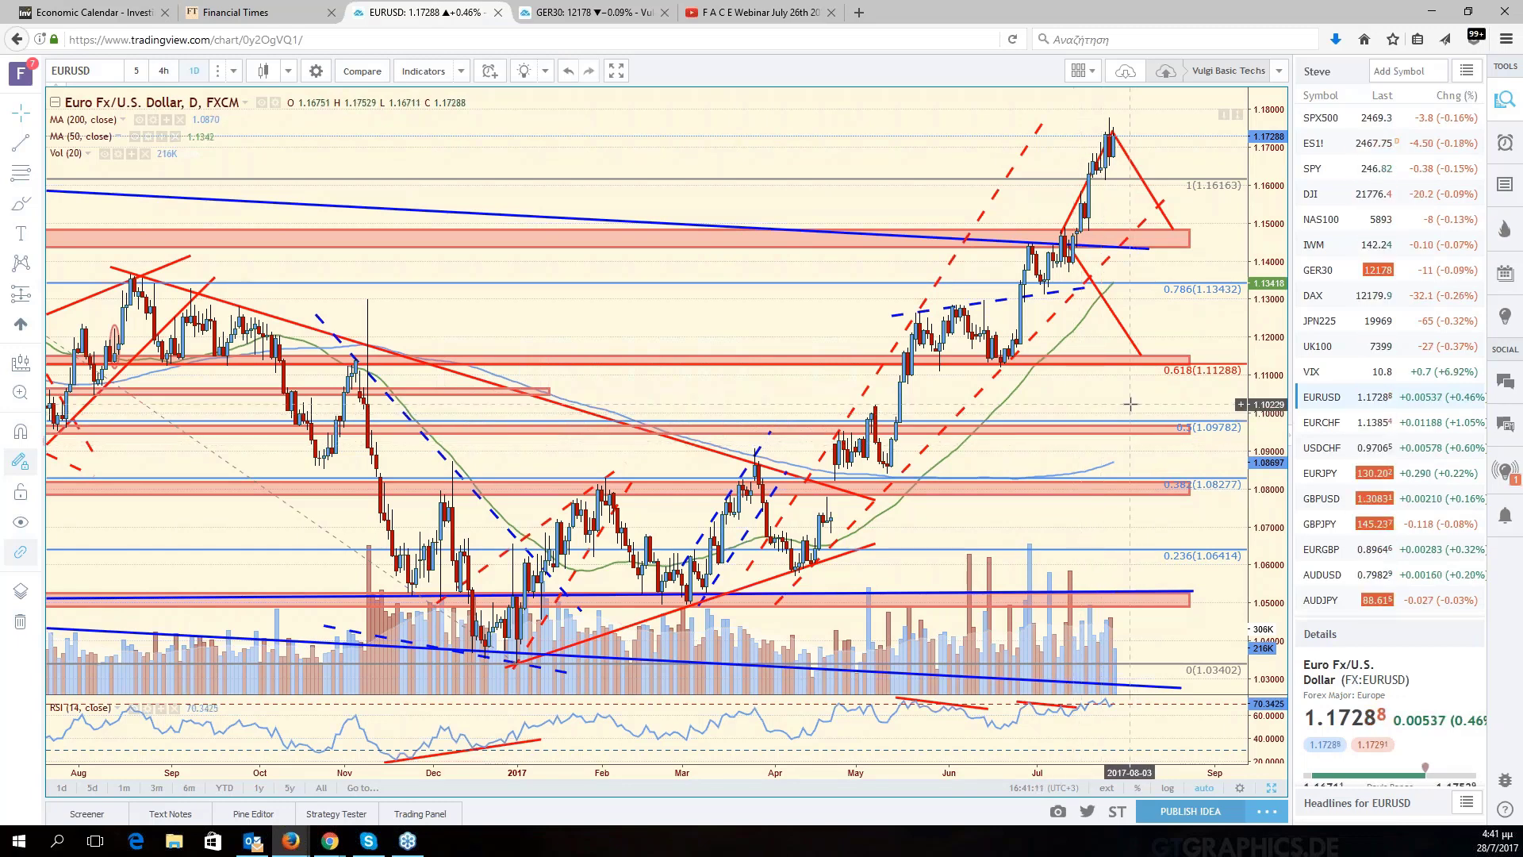
{"action": "left_click_drag", "start_coordinate": [1129, 405], "coordinate": [1234, 416]}
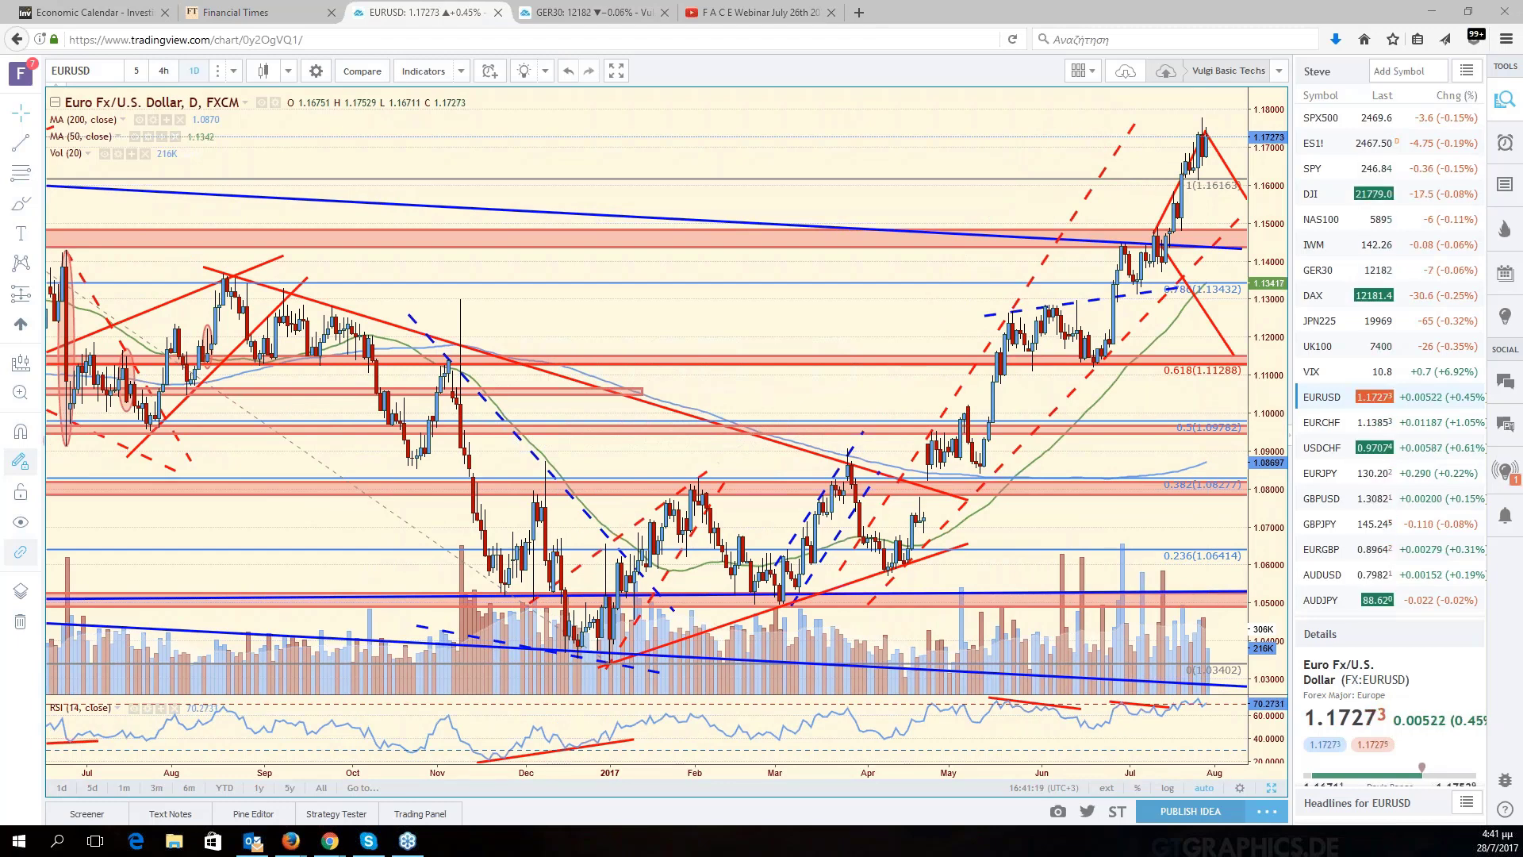
Replace the USD/MXN pane with XAUUSD via symbol search and expand it full-size.
{"action": "left_click", "coordinate": [1273, 790]}
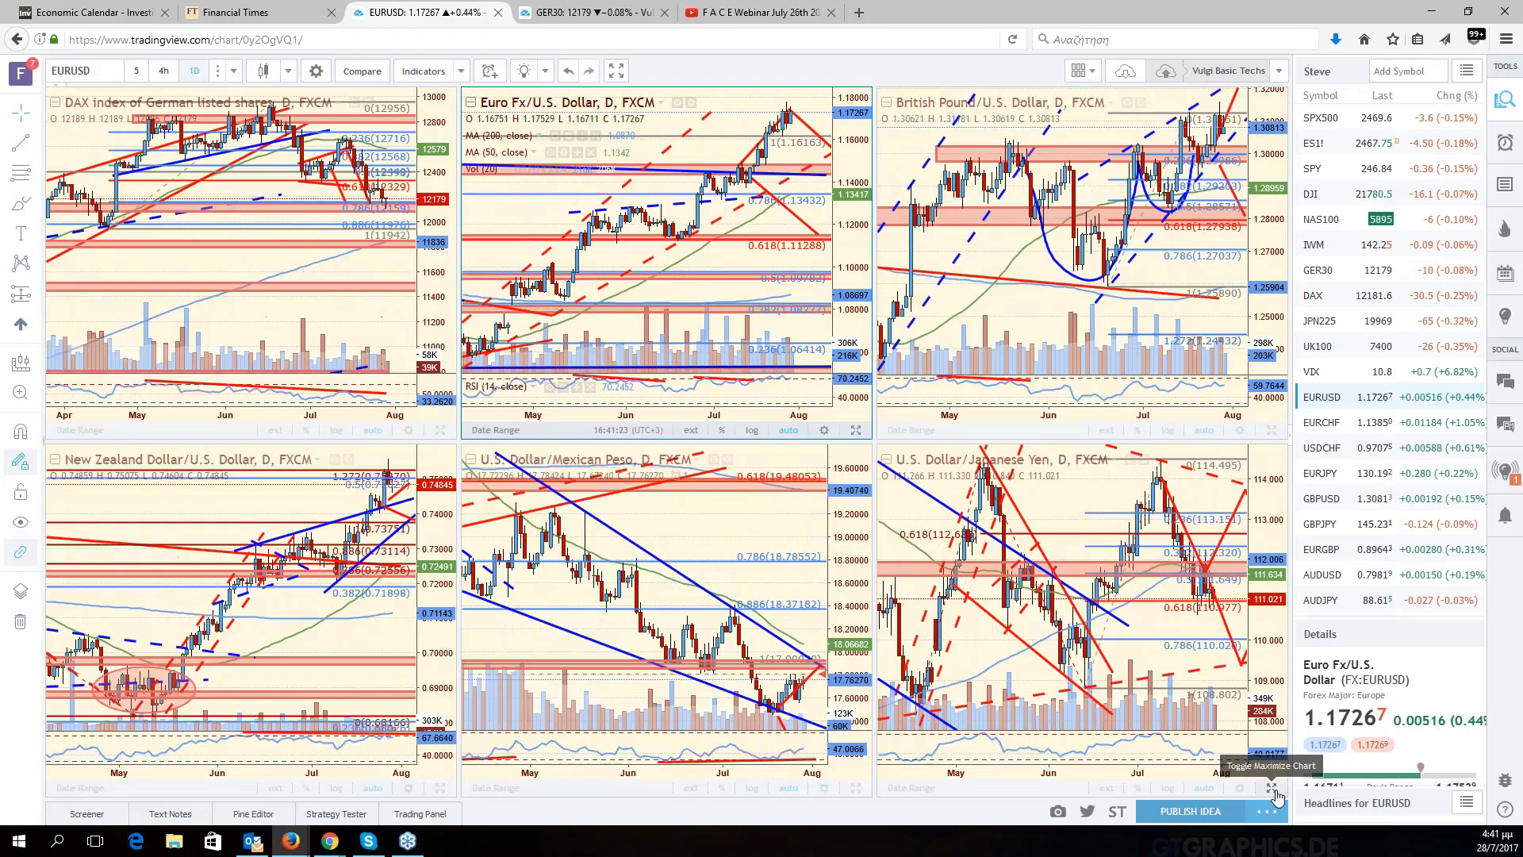
{"action": "left_click", "coordinate": [666, 635]}
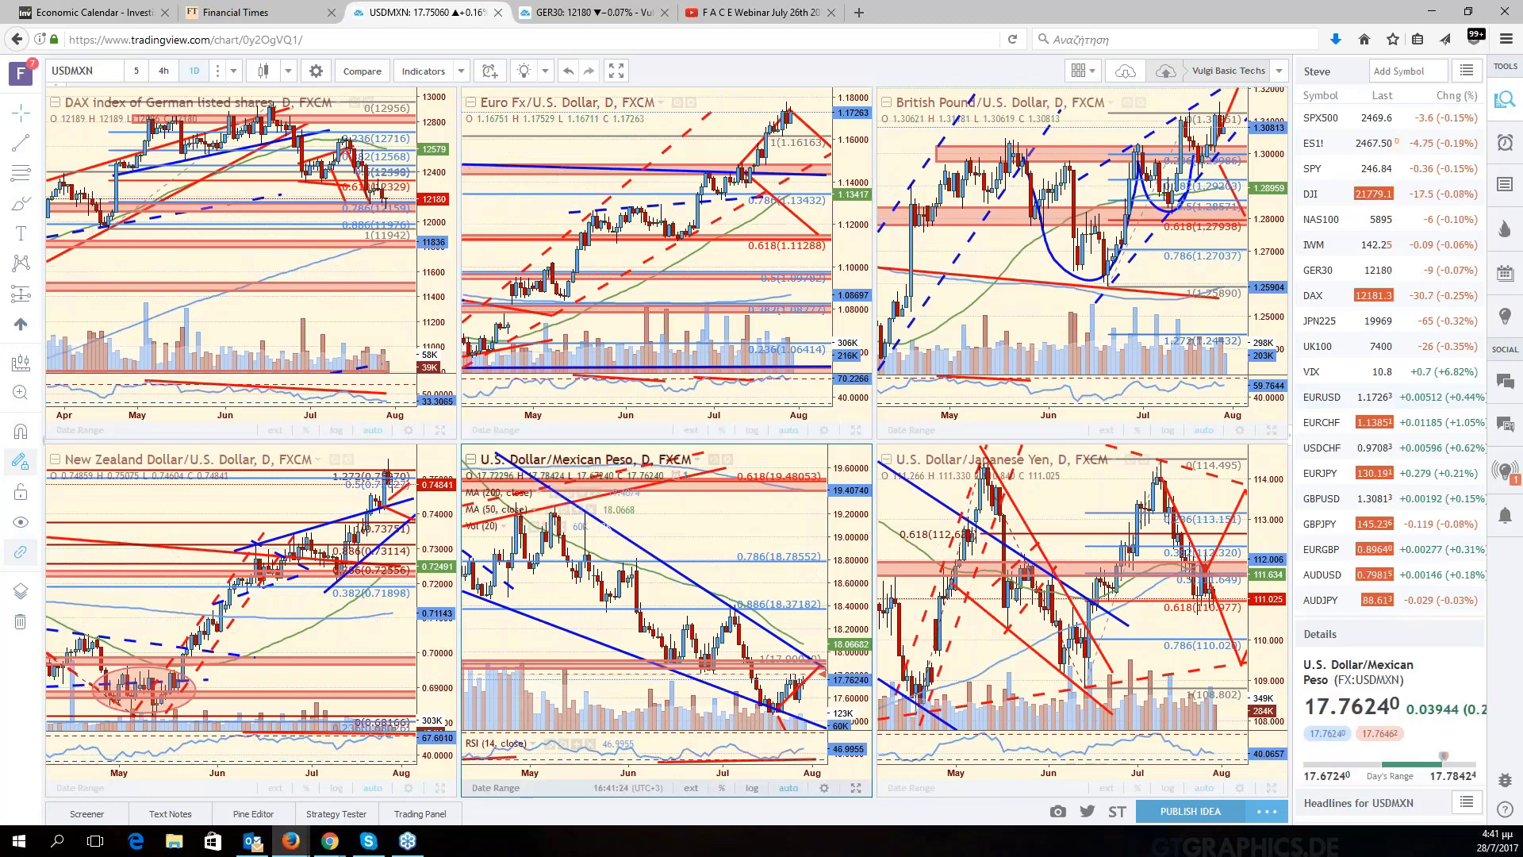
{"action": "left_click", "coordinate": [102, 70]}
{"action": "type", "text": "XAU"}
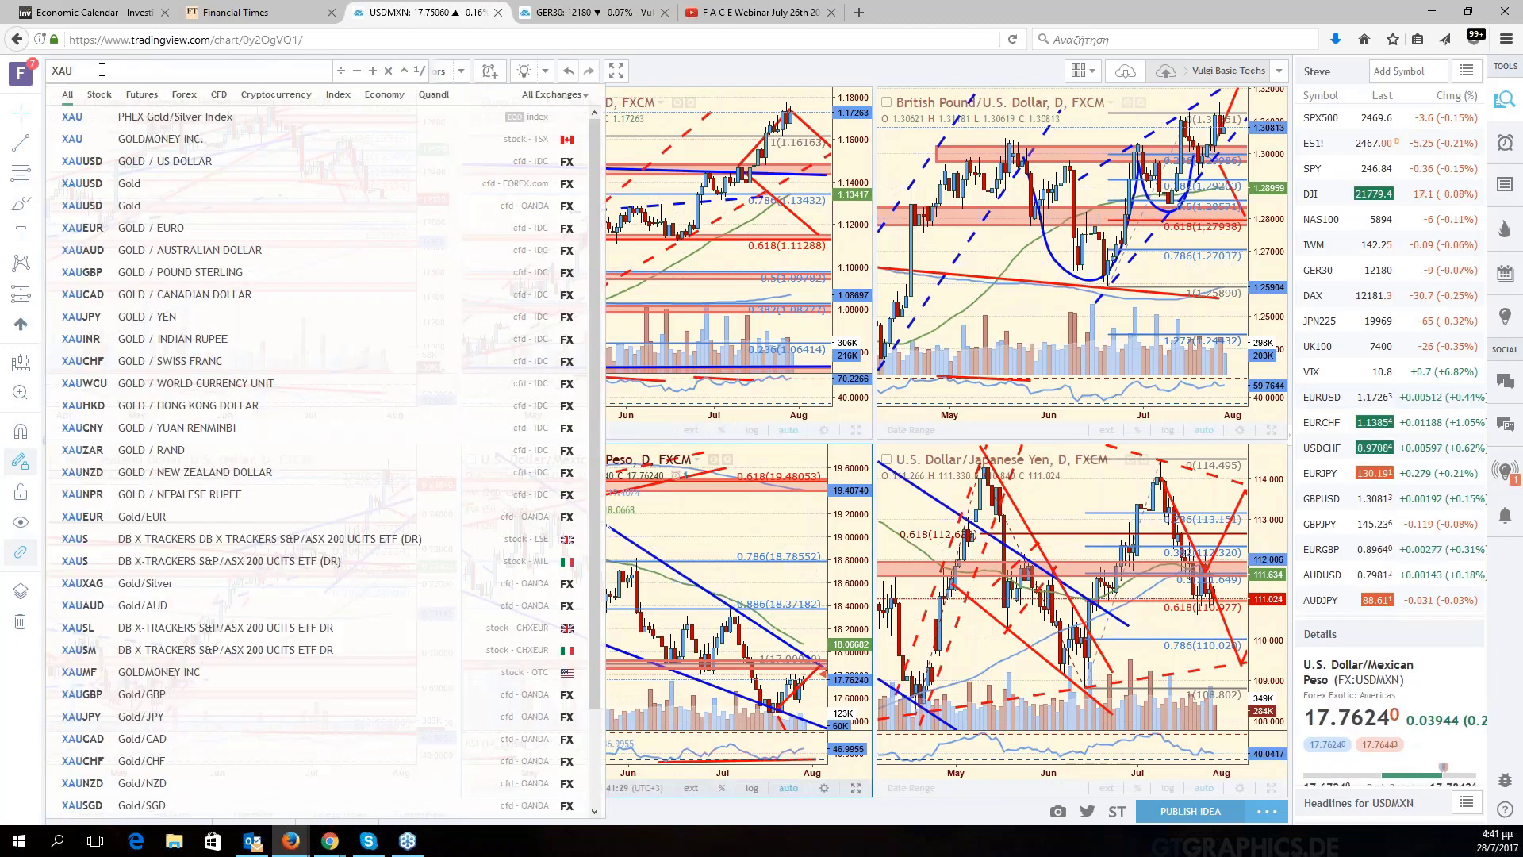
{"action": "left_click", "coordinate": [83, 161]}
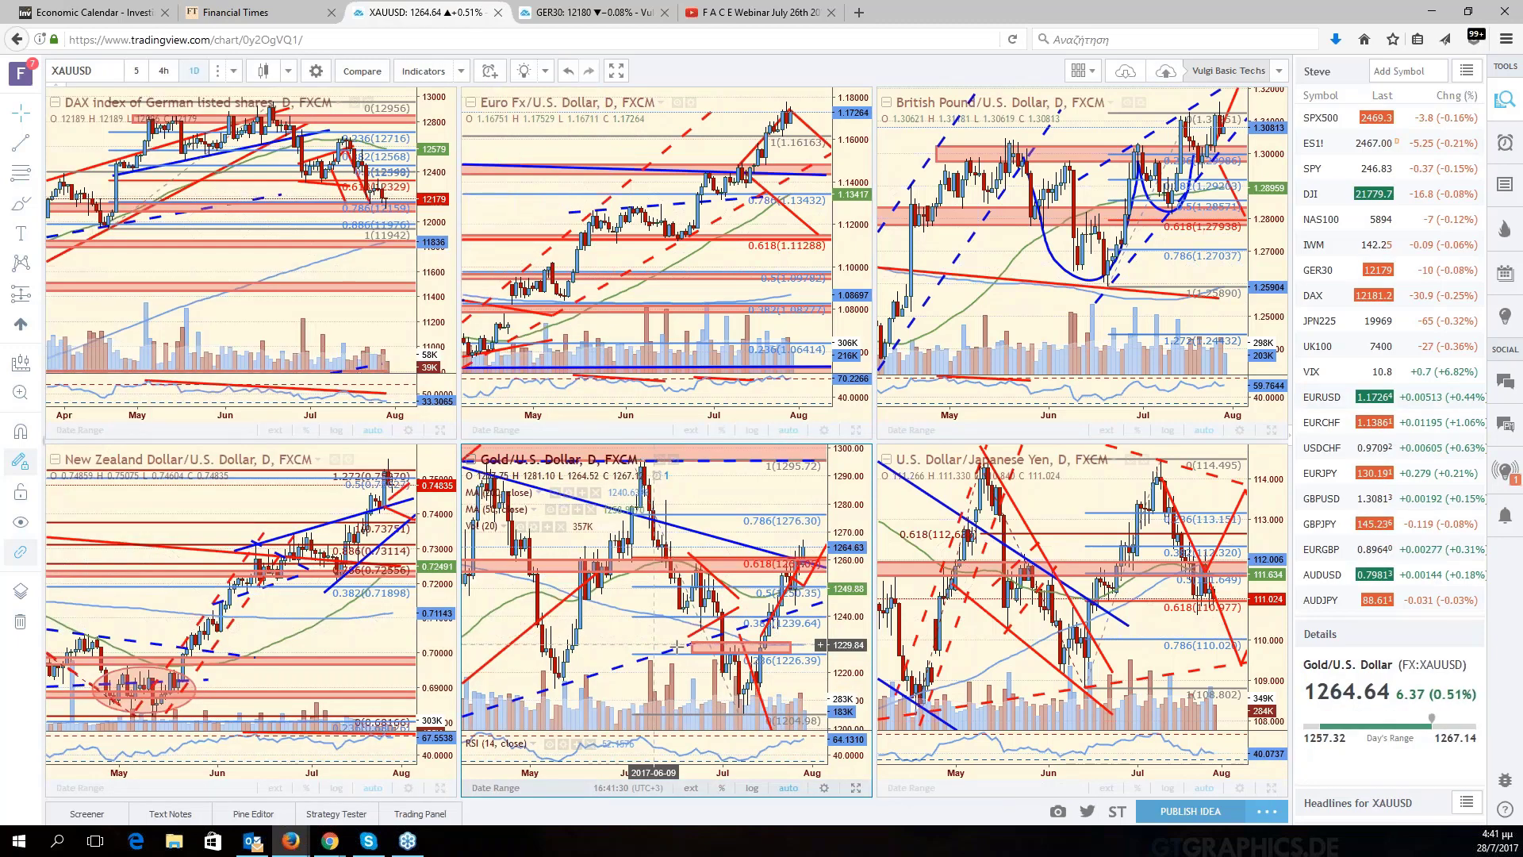
{"action": "key", "text": "alt+Return"}
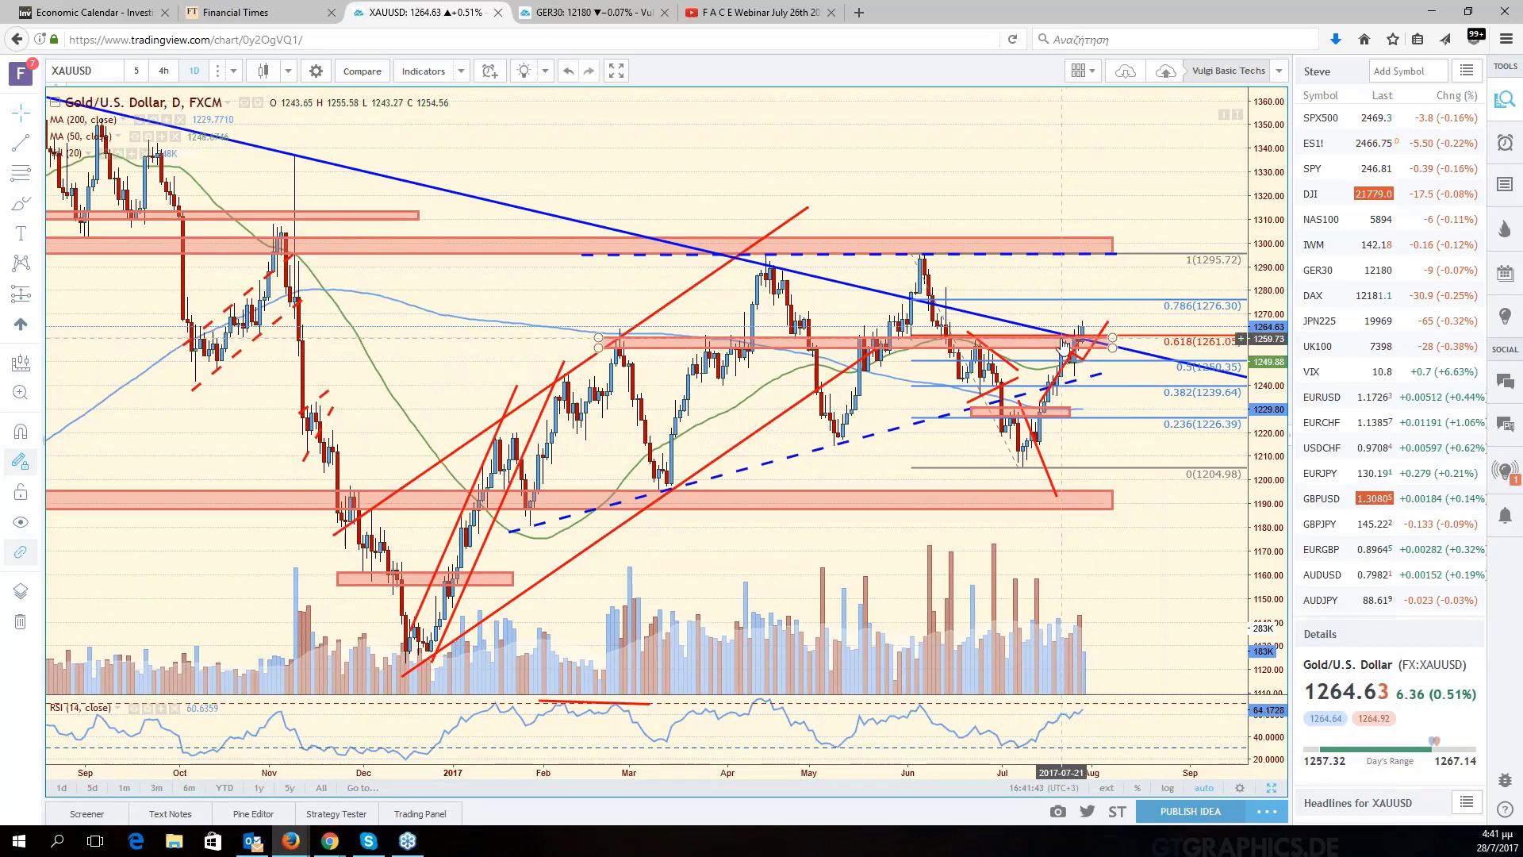
Inspect the red zone at 1261 and the dashed blue line at 1295 on the gold chart.
{"action": "left_click", "coordinate": [673, 339]}
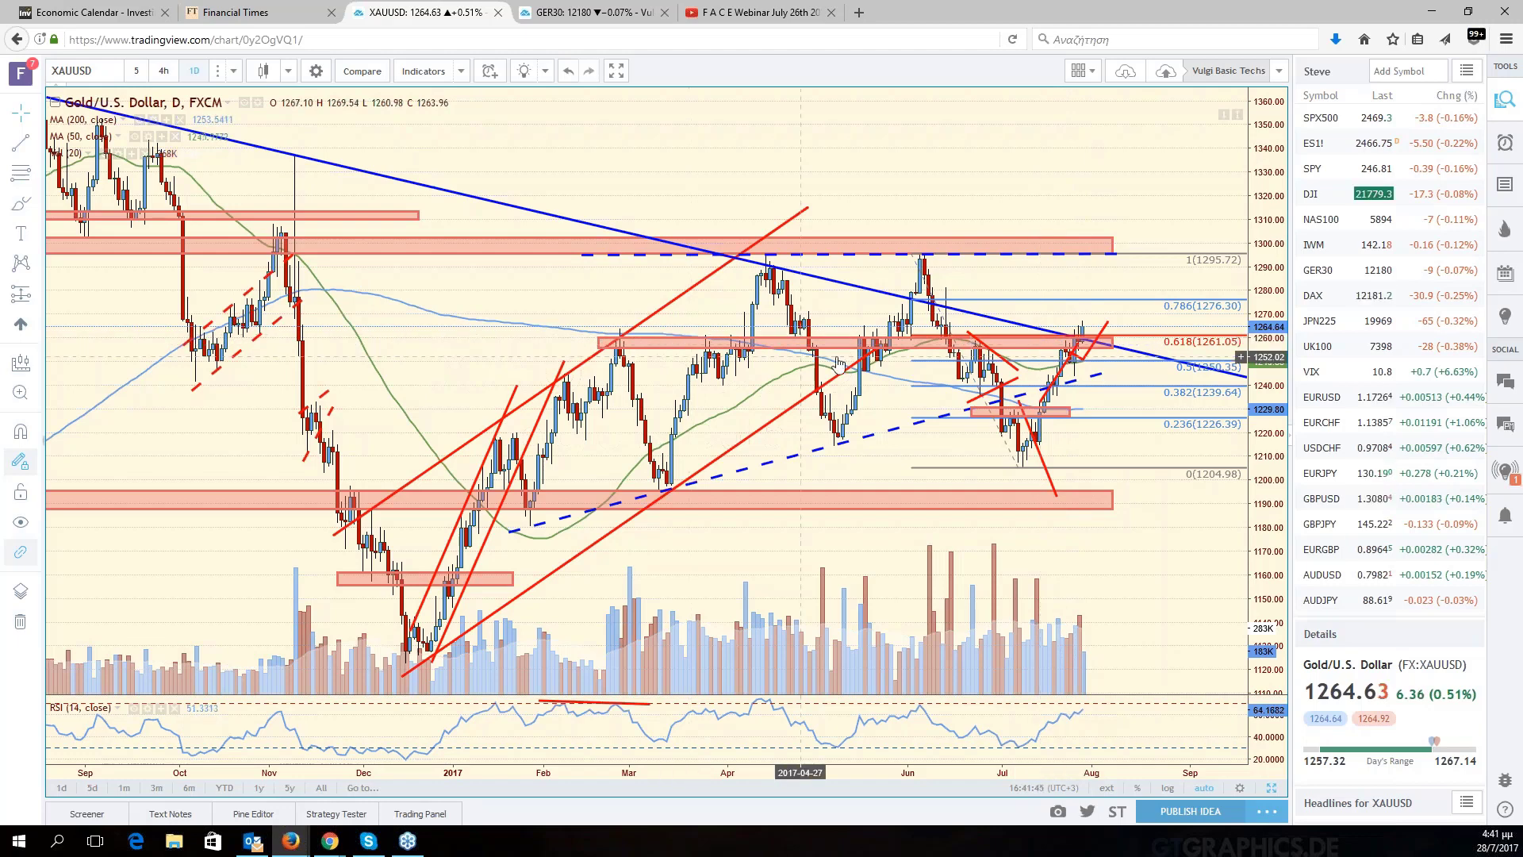
{"action": "left_click", "coordinate": [1079, 337]}
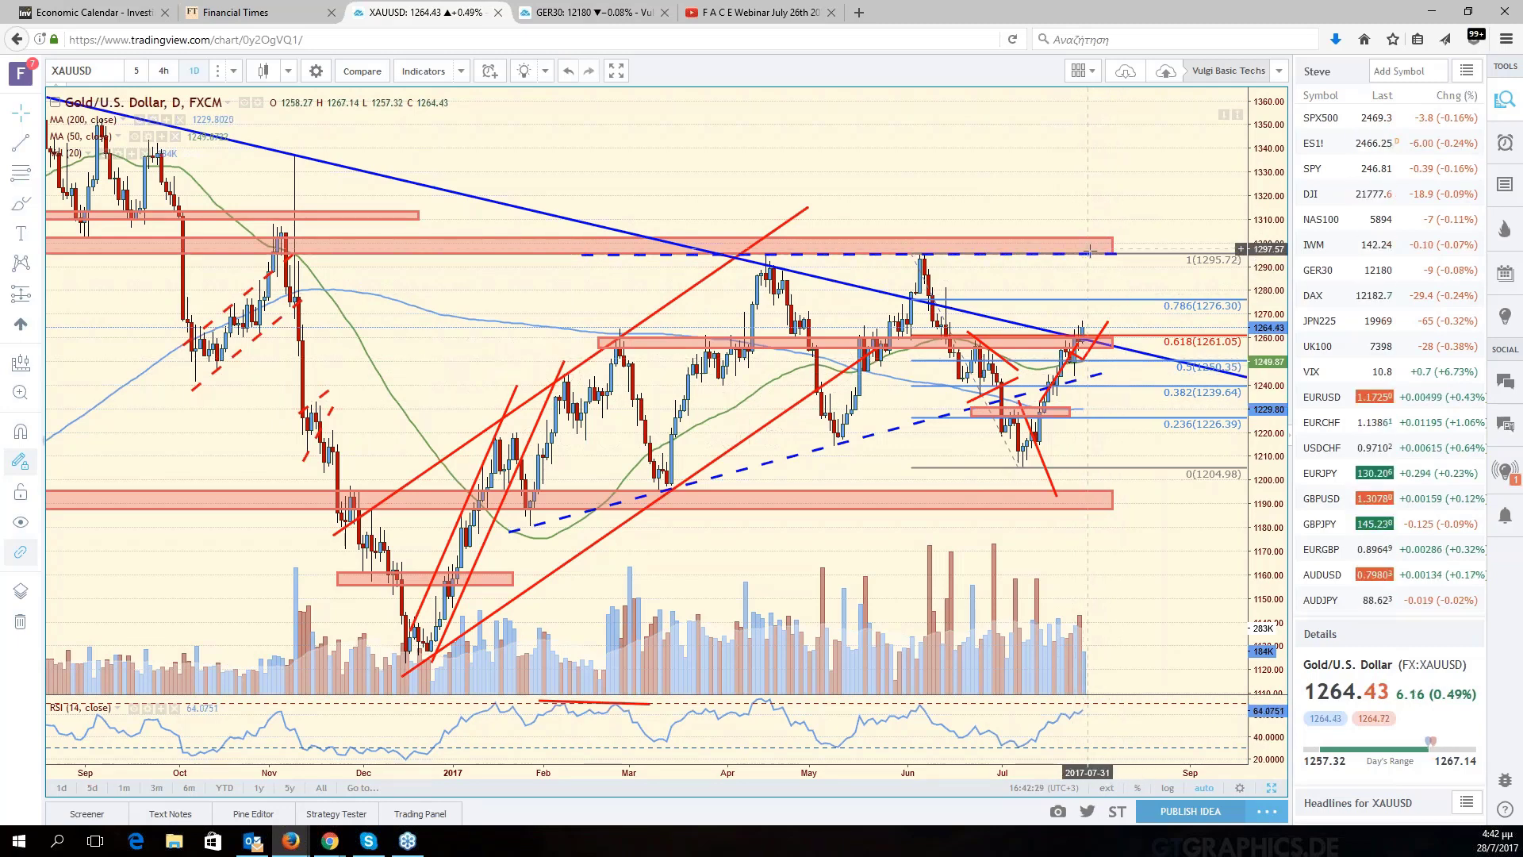
{"action": "left_click", "coordinate": [1095, 254]}
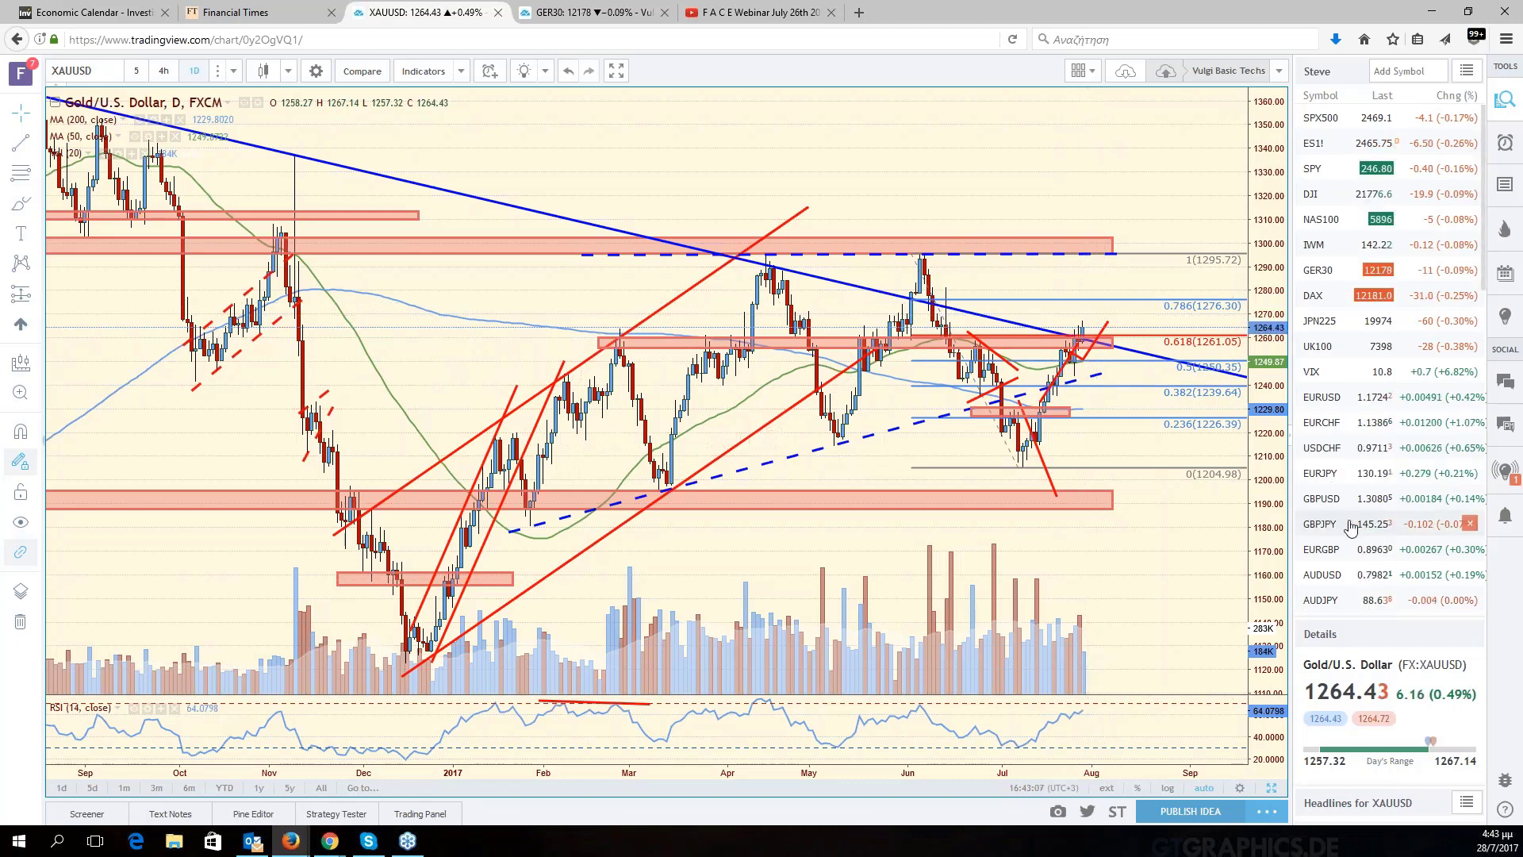
{"action": "scroll", "coordinate": [1351, 527], "scroll_direction": "down", "scroll_amount": 3}
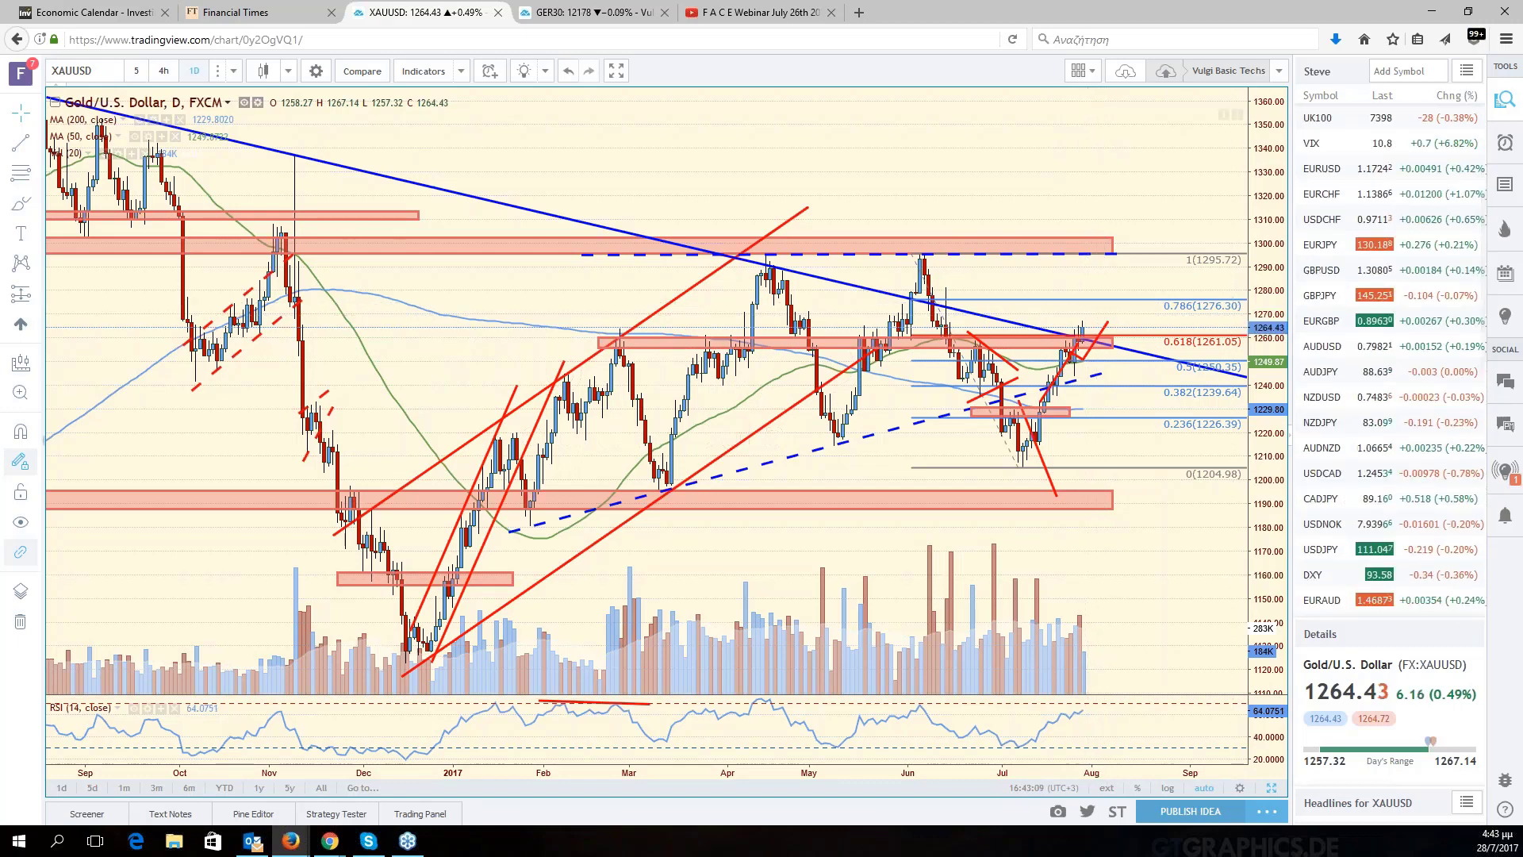
Load XAGUSD through the symbol box and select its lower red horizontal zone.
{"action": "left_click", "coordinate": [109, 71]}
{"action": "type", "text": "XAGUS"}
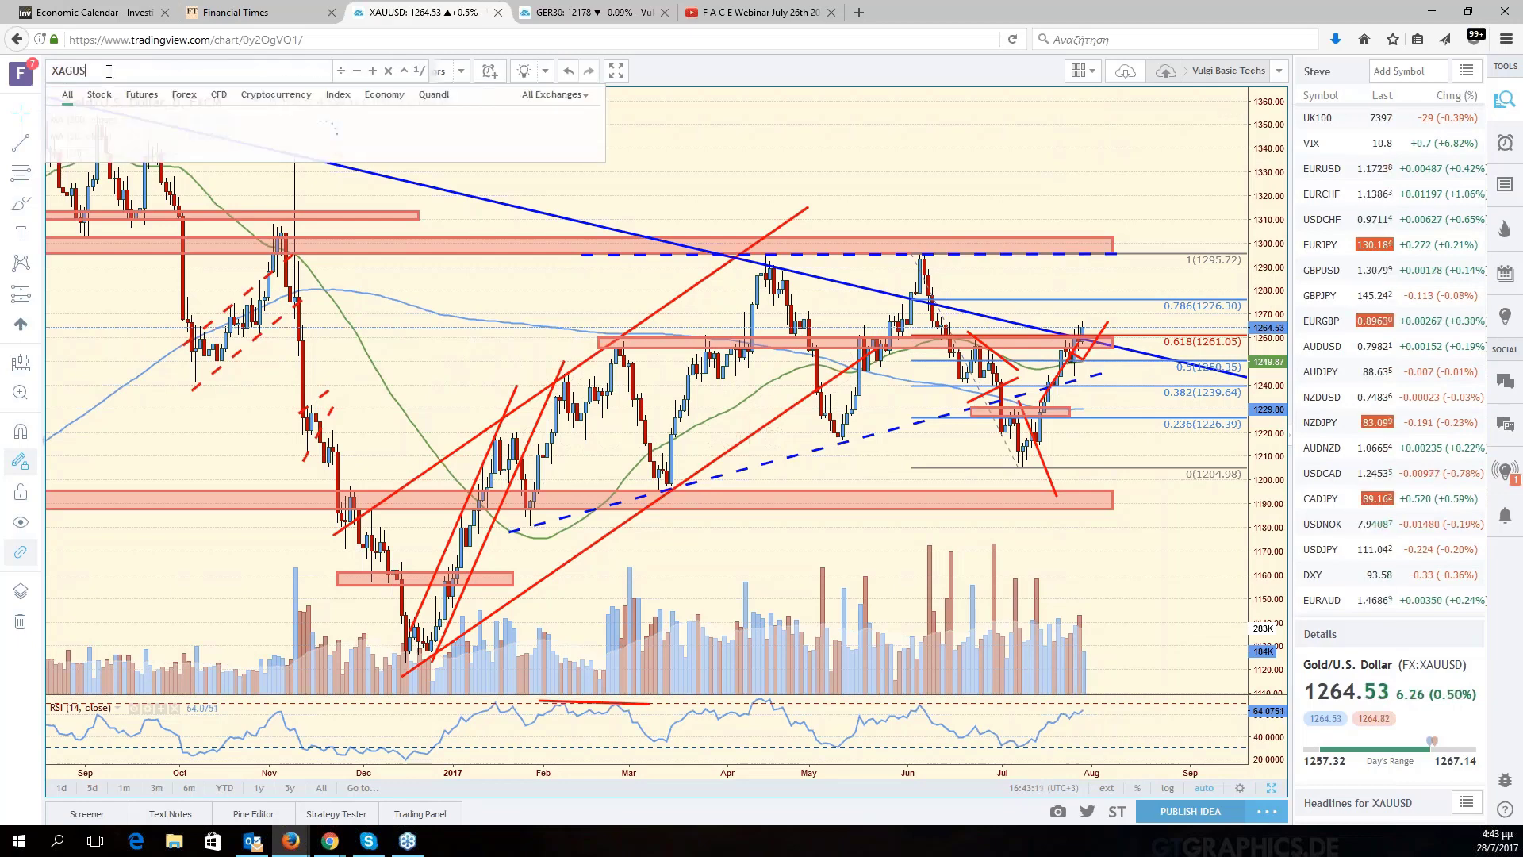
{"action": "type", "text": "D"}
{"action": "key", "text": "Return"}
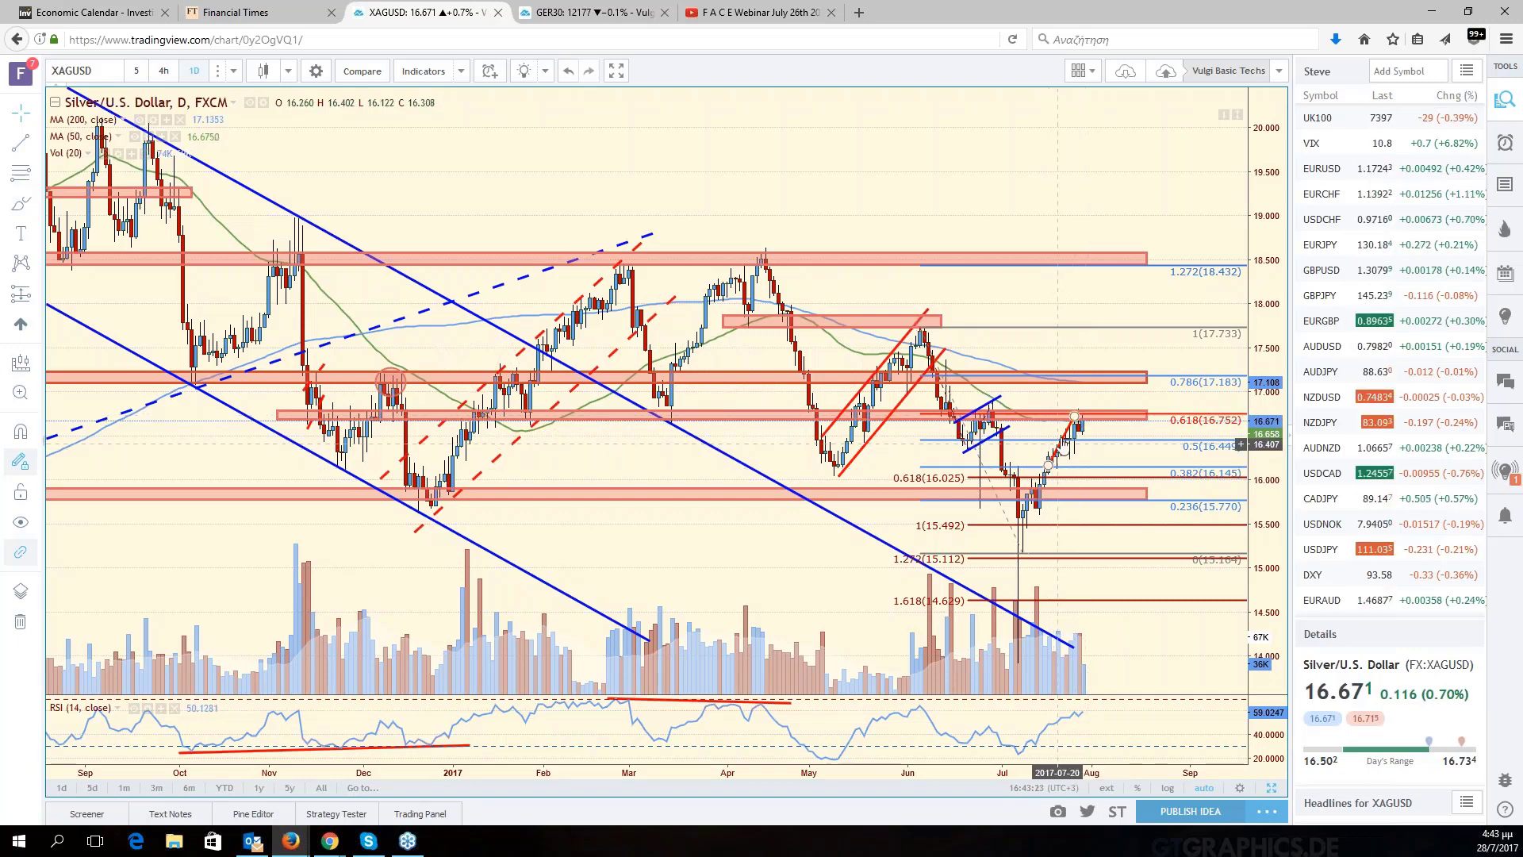
{"action": "left_click", "coordinate": [1049, 487]}
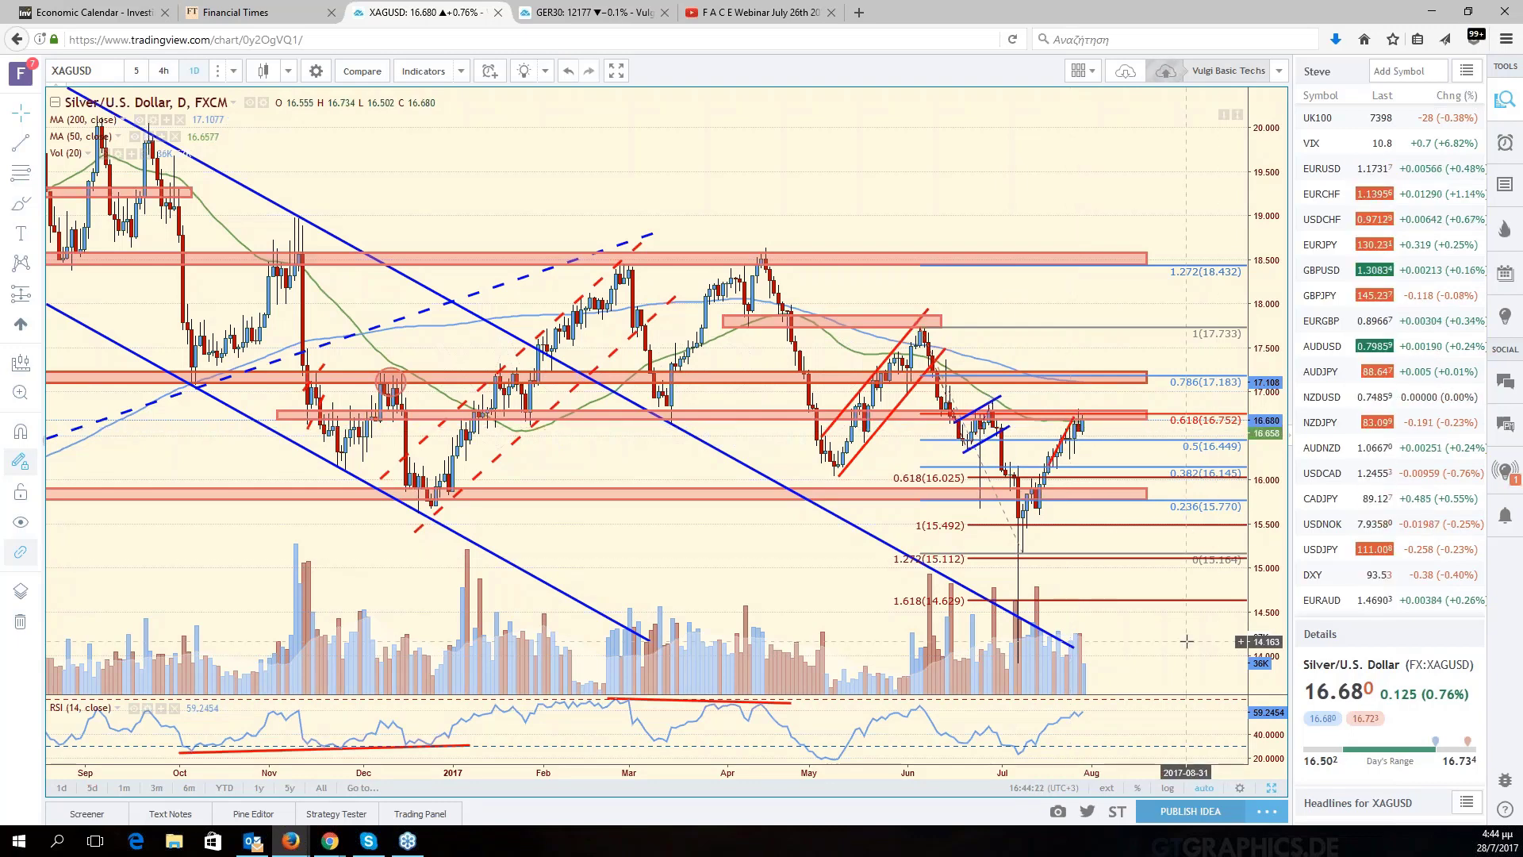
Drag the Silver chart along the time axis to show history back to August.
{"action": "left_click_drag", "start_coordinate": [1186, 642], "coordinate": [1333, 667]}
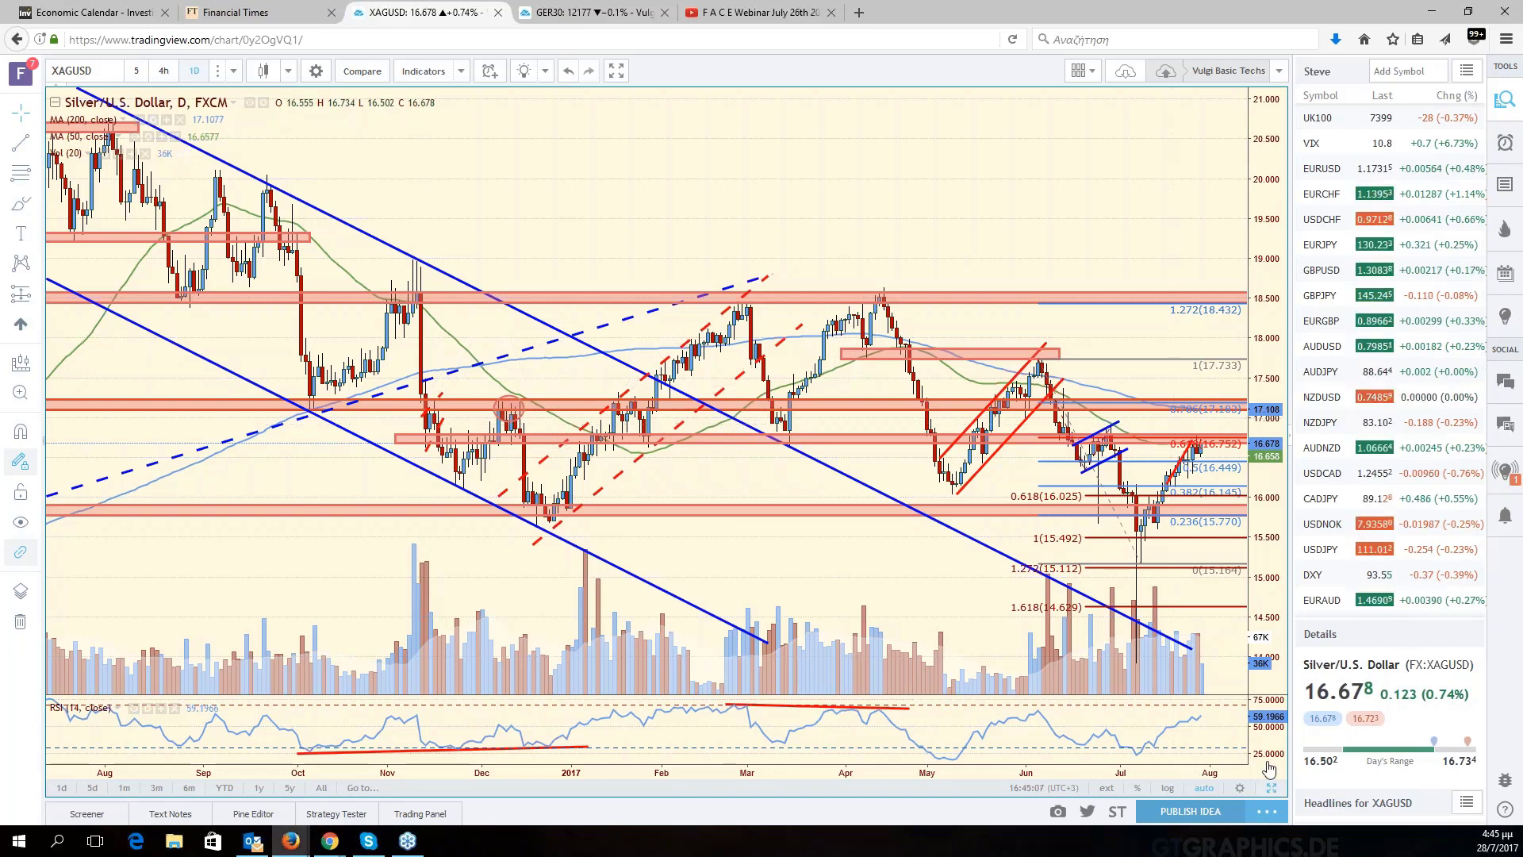
Replace the USD/JPY pane with DXY and maximize it.
{"action": "left_click", "coordinate": [1272, 788]}
{"action": "left_click", "coordinate": [1231, 650]}
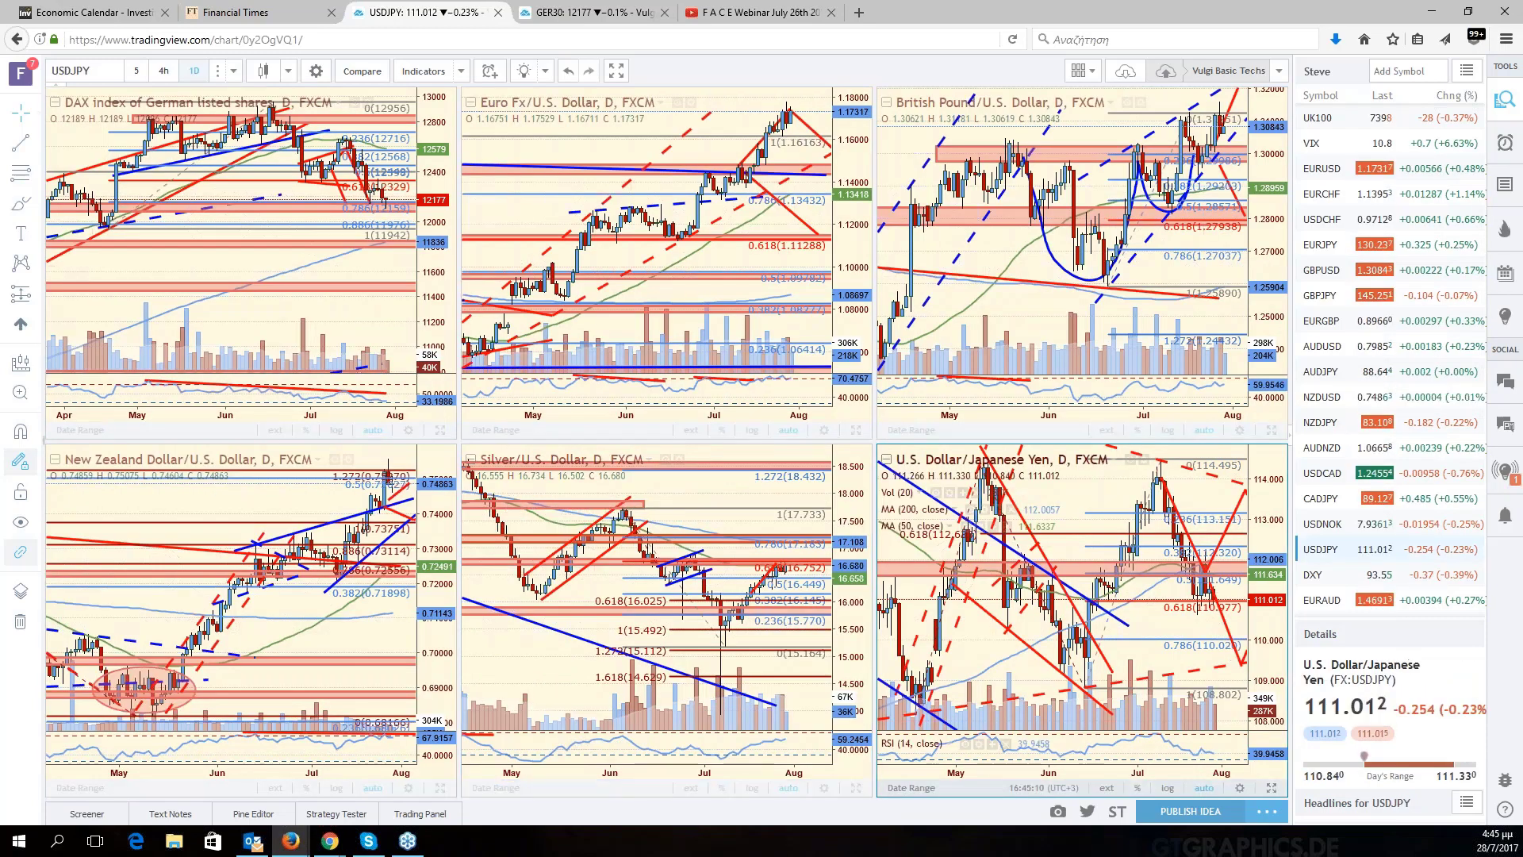
{"action": "type", "text": "DXY"}
{"action": "key", "text": "Return"}
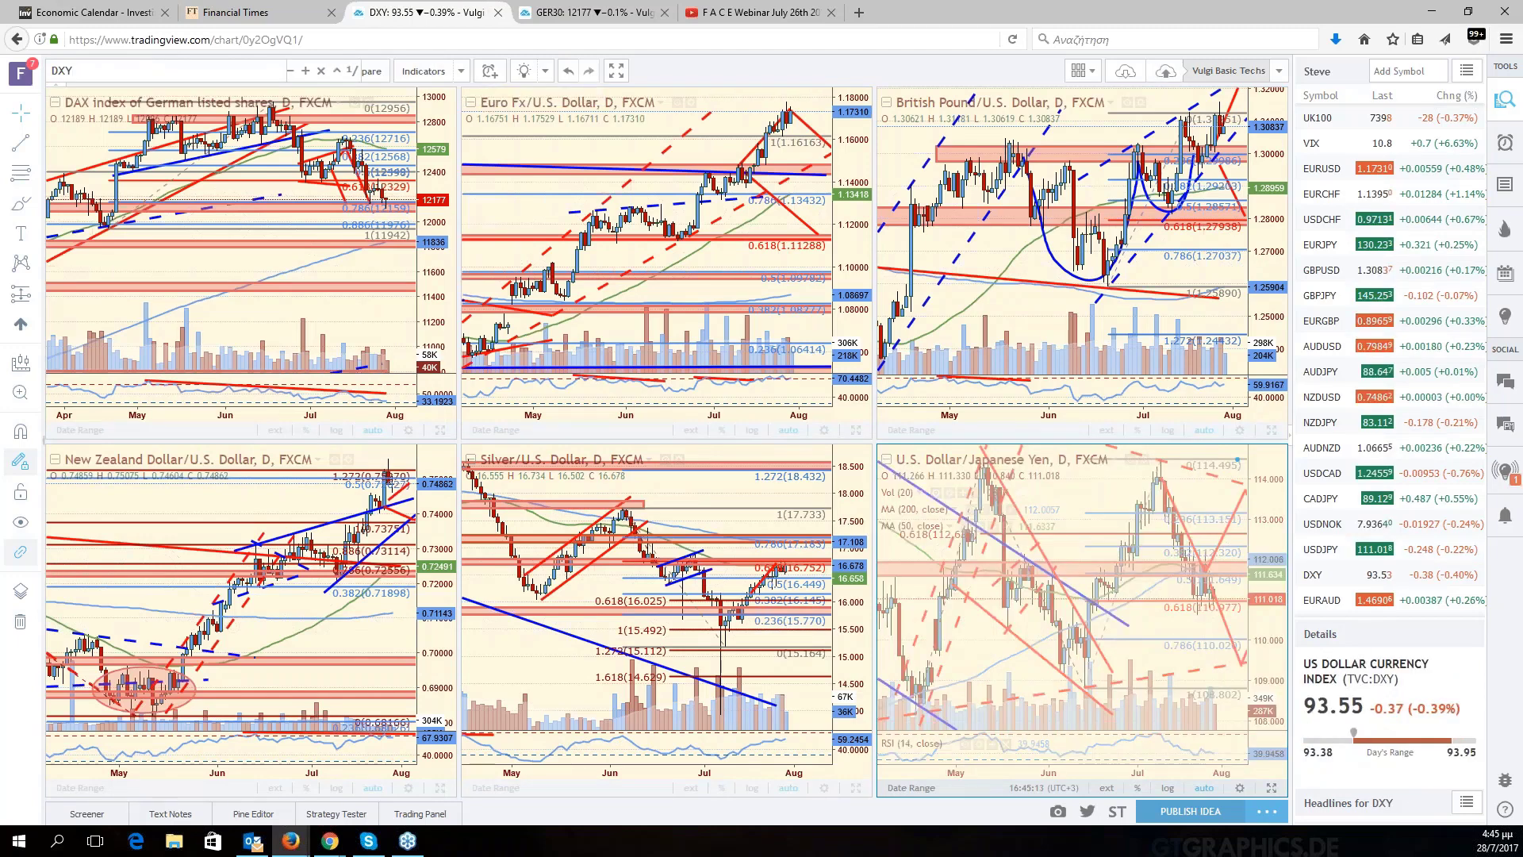
{"action": "left_click", "coordinate": [1272, 787]}
Pan and zoom the DXY chart, leaving room on the right of recent price.
{"action": "left_click_drag", "start_coordinate": [1178, 692], "coordinate": [1013, 692]}
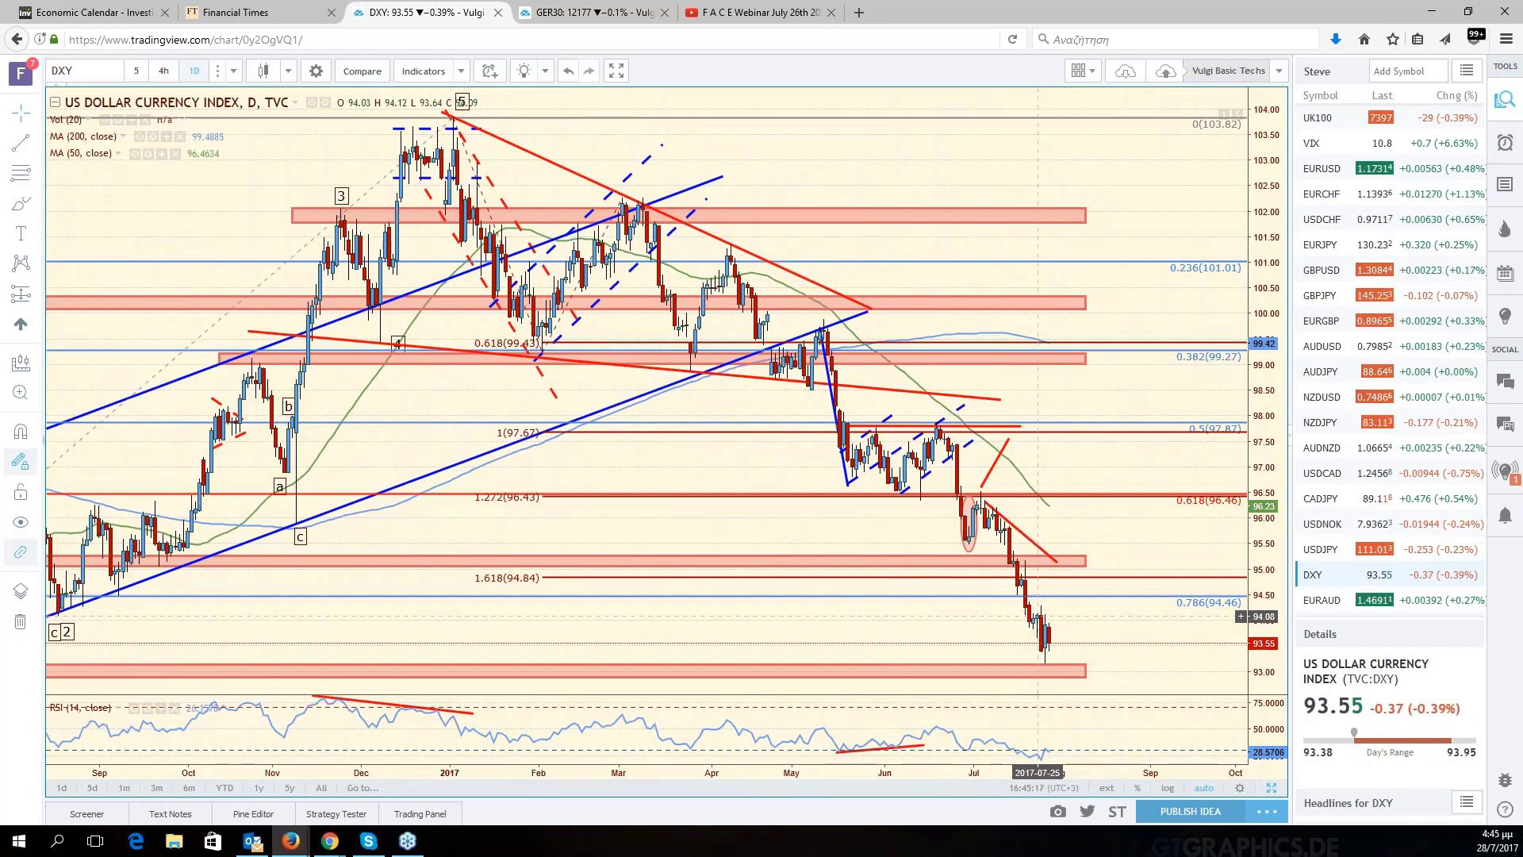
{"action": "scroll", "coordinate": [1038, 616], "scroll_direction": "down", "scroll_amount": 3}
{"action": "scroll", "coordinate": [1044, 676], "scroll_direction": "down", "scroll_amount": 3}
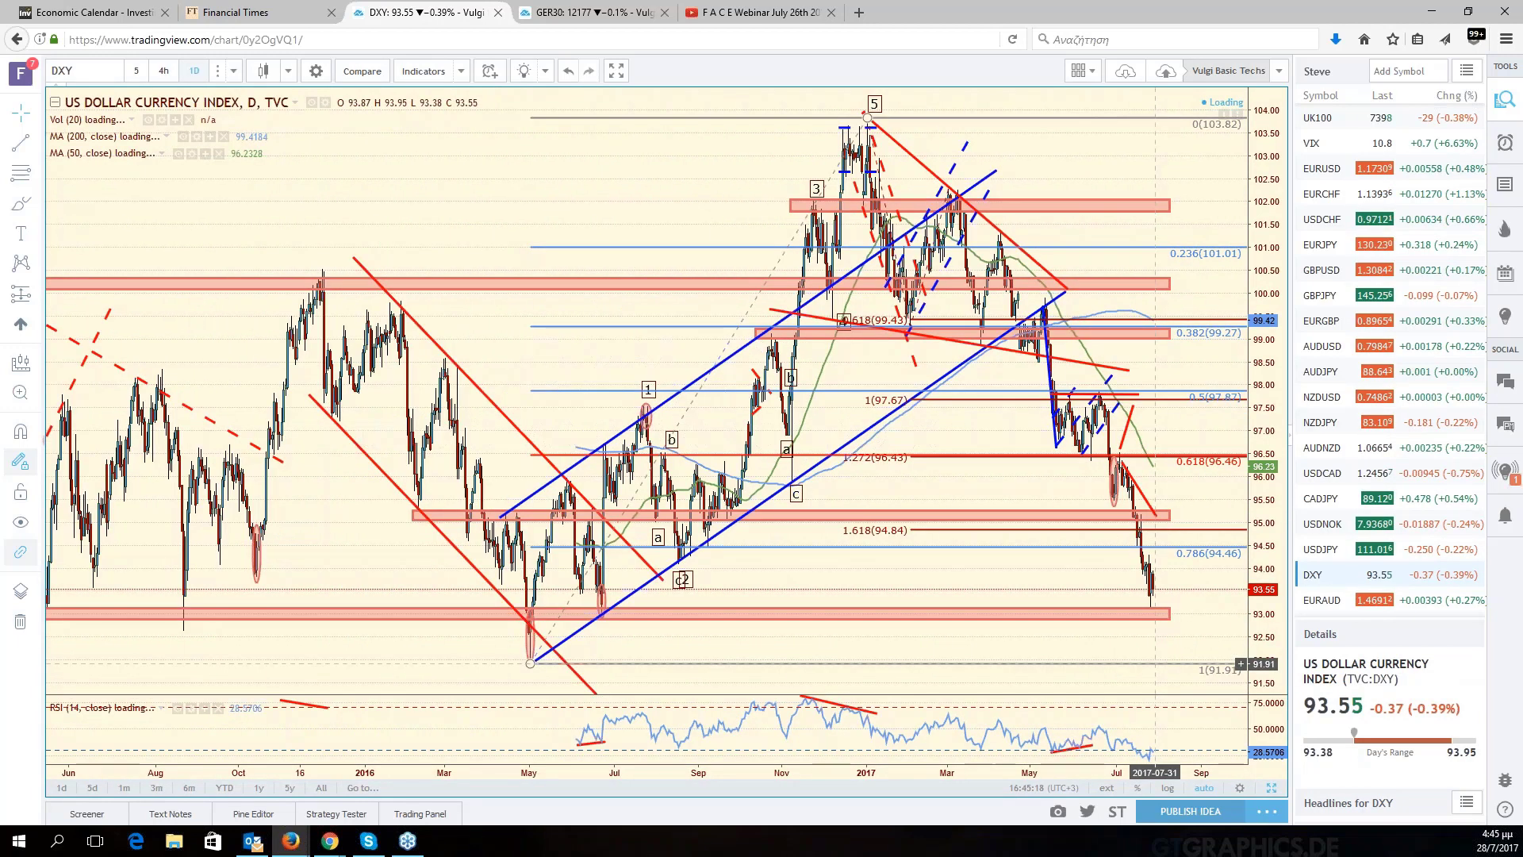
{"action": "scroll", "coordinate": [1155, 664], "scroll_direction": "down", "scroll_amount": 3}
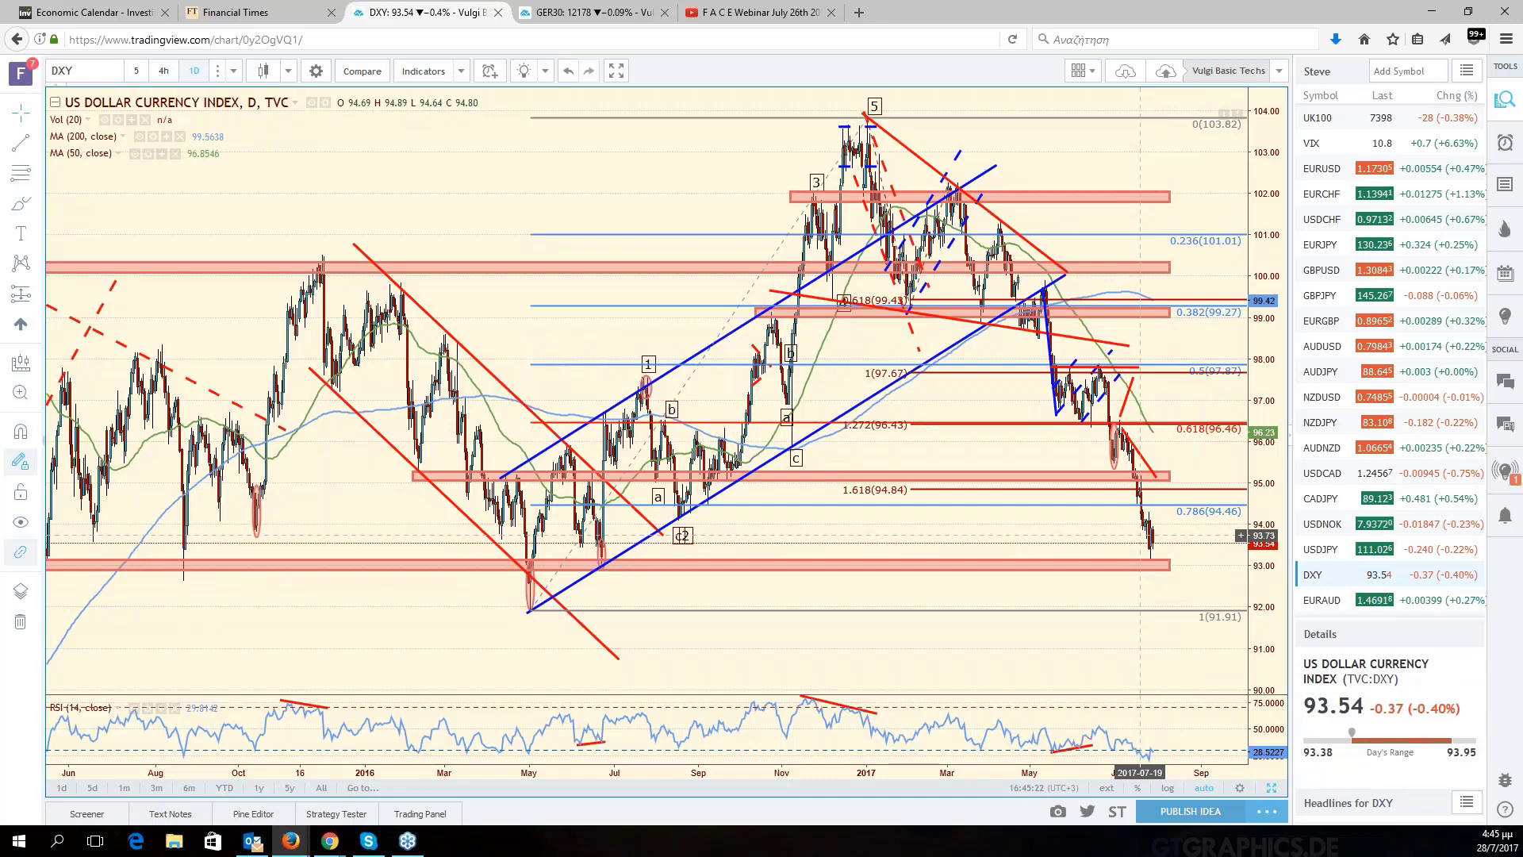
{"action": "scroll", "coordinate": [843, 599], "scroll_direction": "down", "scroll_amount": 3}
{"action": "scroll", "coordinate": [843, 599], "scroll_direction": "down", "scroll_amount": 3}
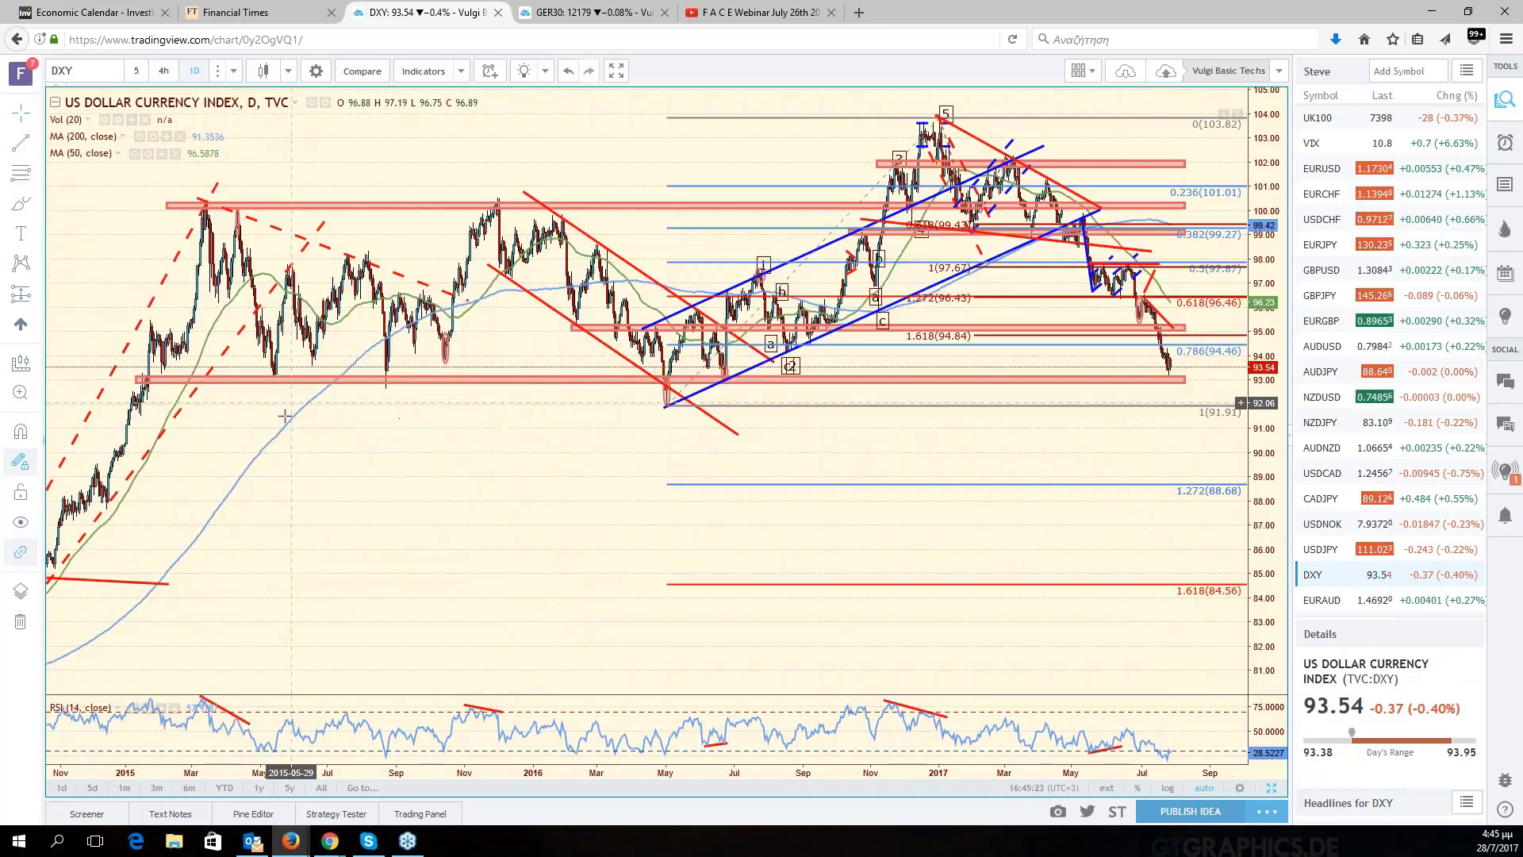
{"action": "scroll", "coordinate": [1070, 561], "scroll_direction": "up", "scroll_amount": 5}
{"action": "scroll", "coordinate": [1070, 561], "scroll_direction": "up", "scroll_amount": 3}
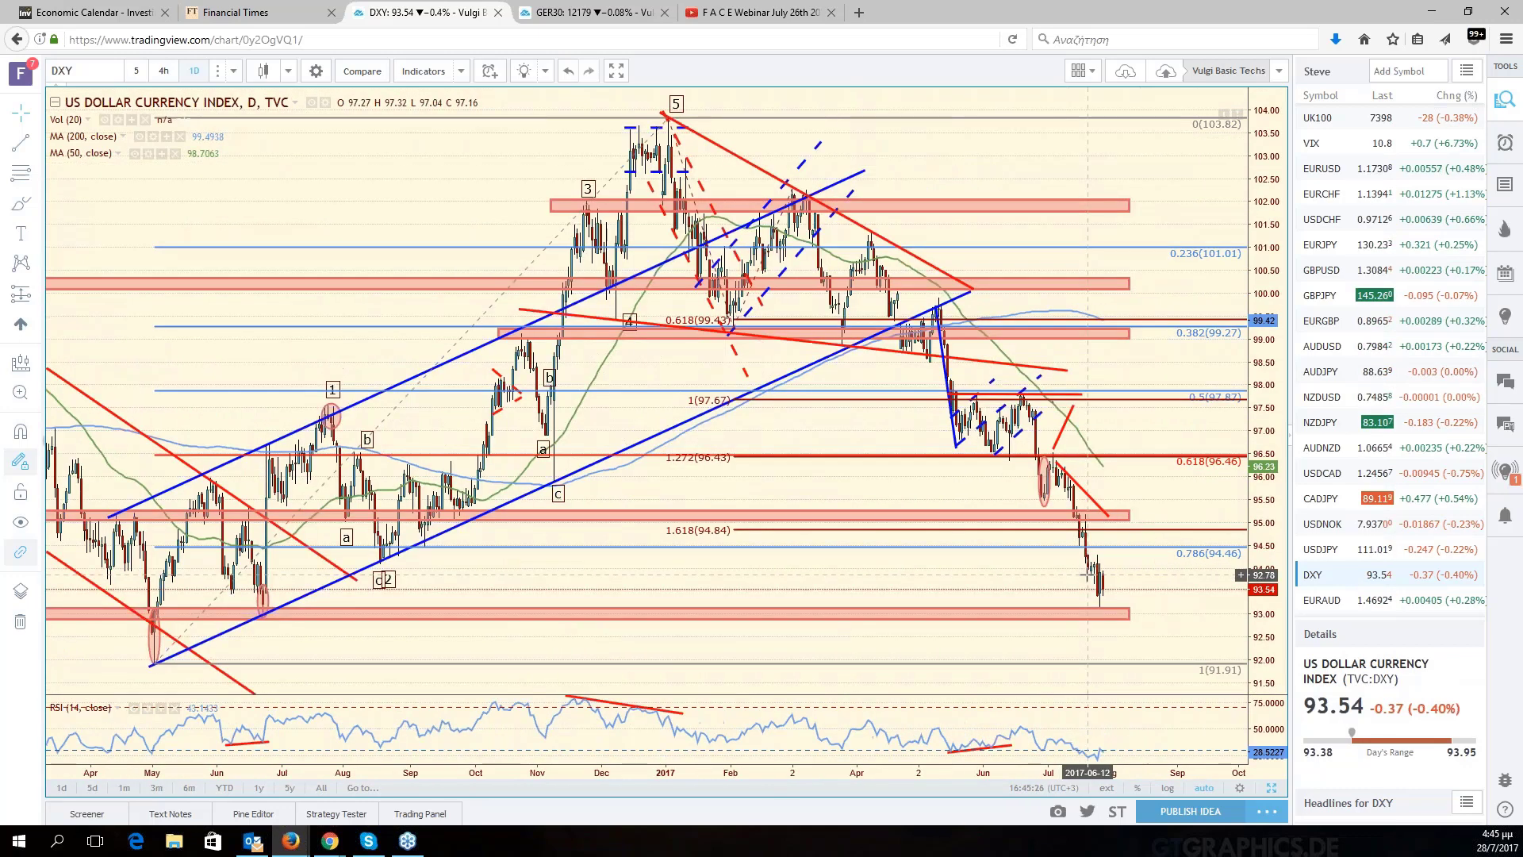
{"action": "scroll", "coordinate": [1088, 575], "scroll_direction": "up", "scroll_amount": 3}
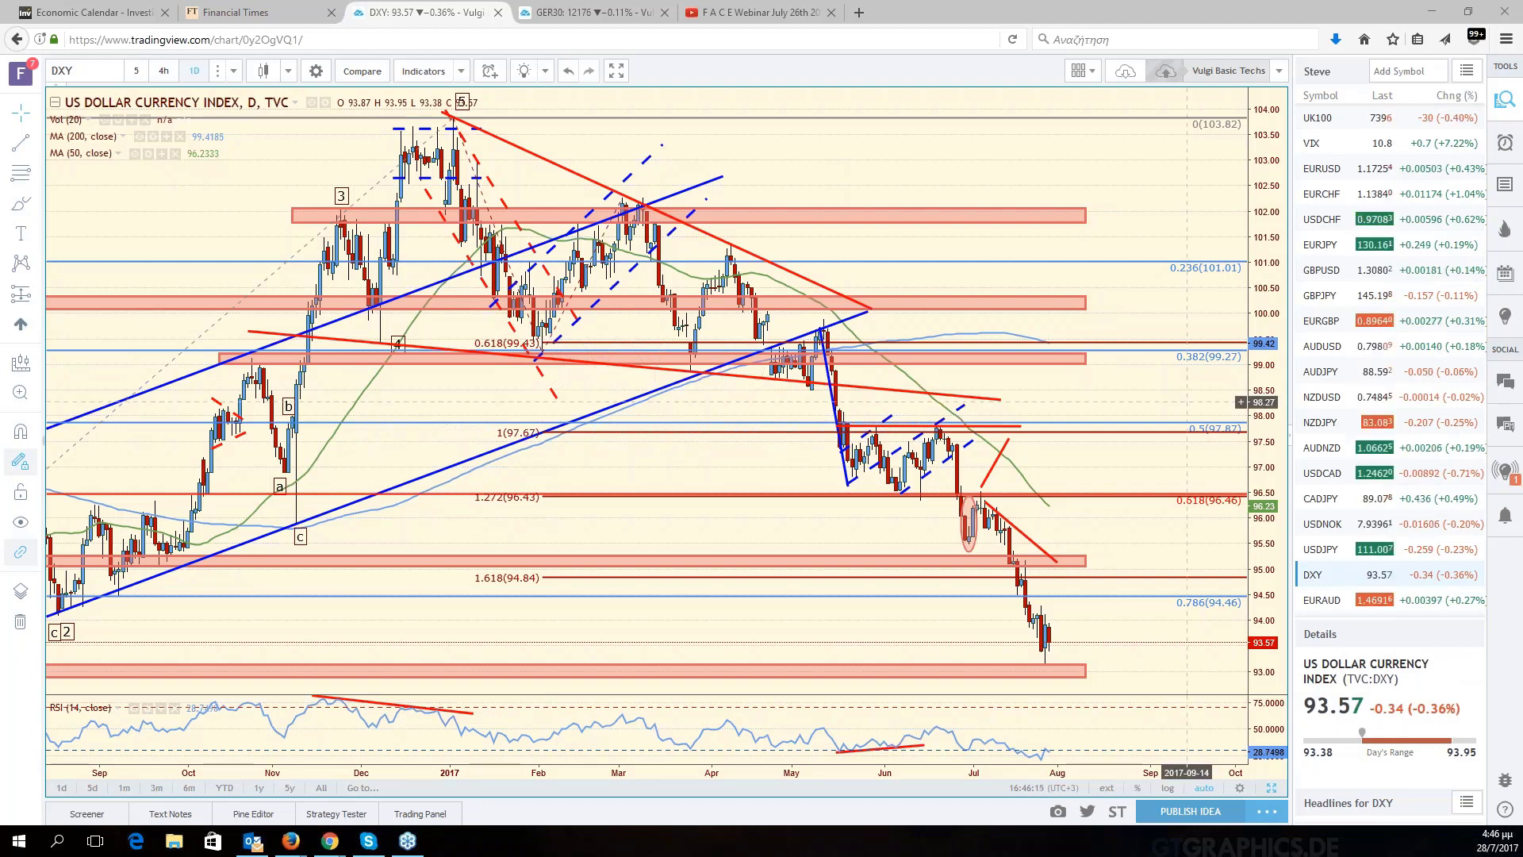
{"action": "key", "text": "Left"}
{"action": "key", "text": "Left"}
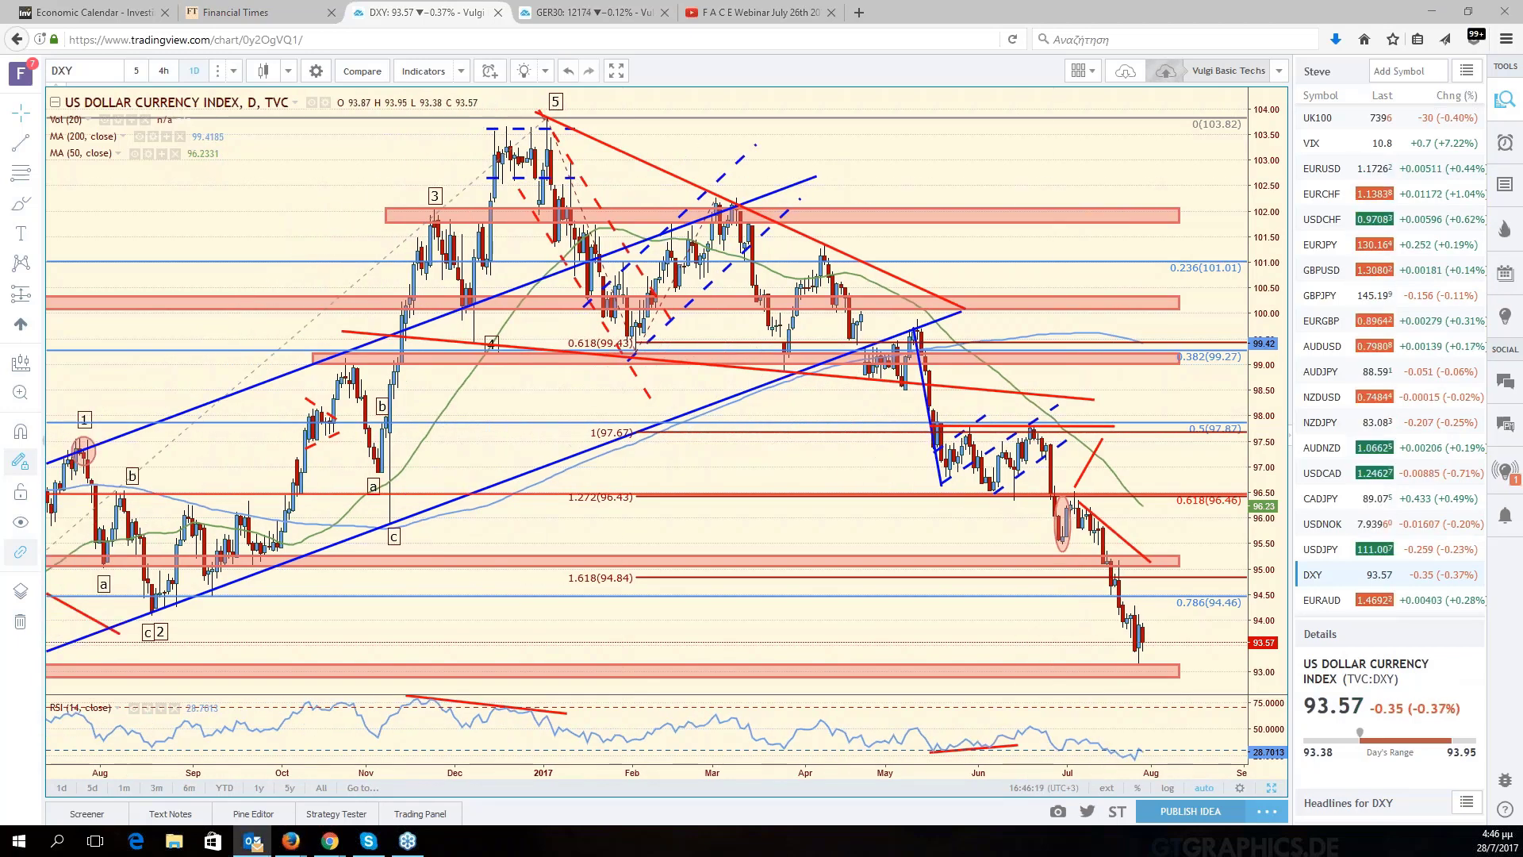
Hide the TradingView window and maximize the ForexAnalytix window.
{"action": "left_click", "coordinate": [1433, 12]}
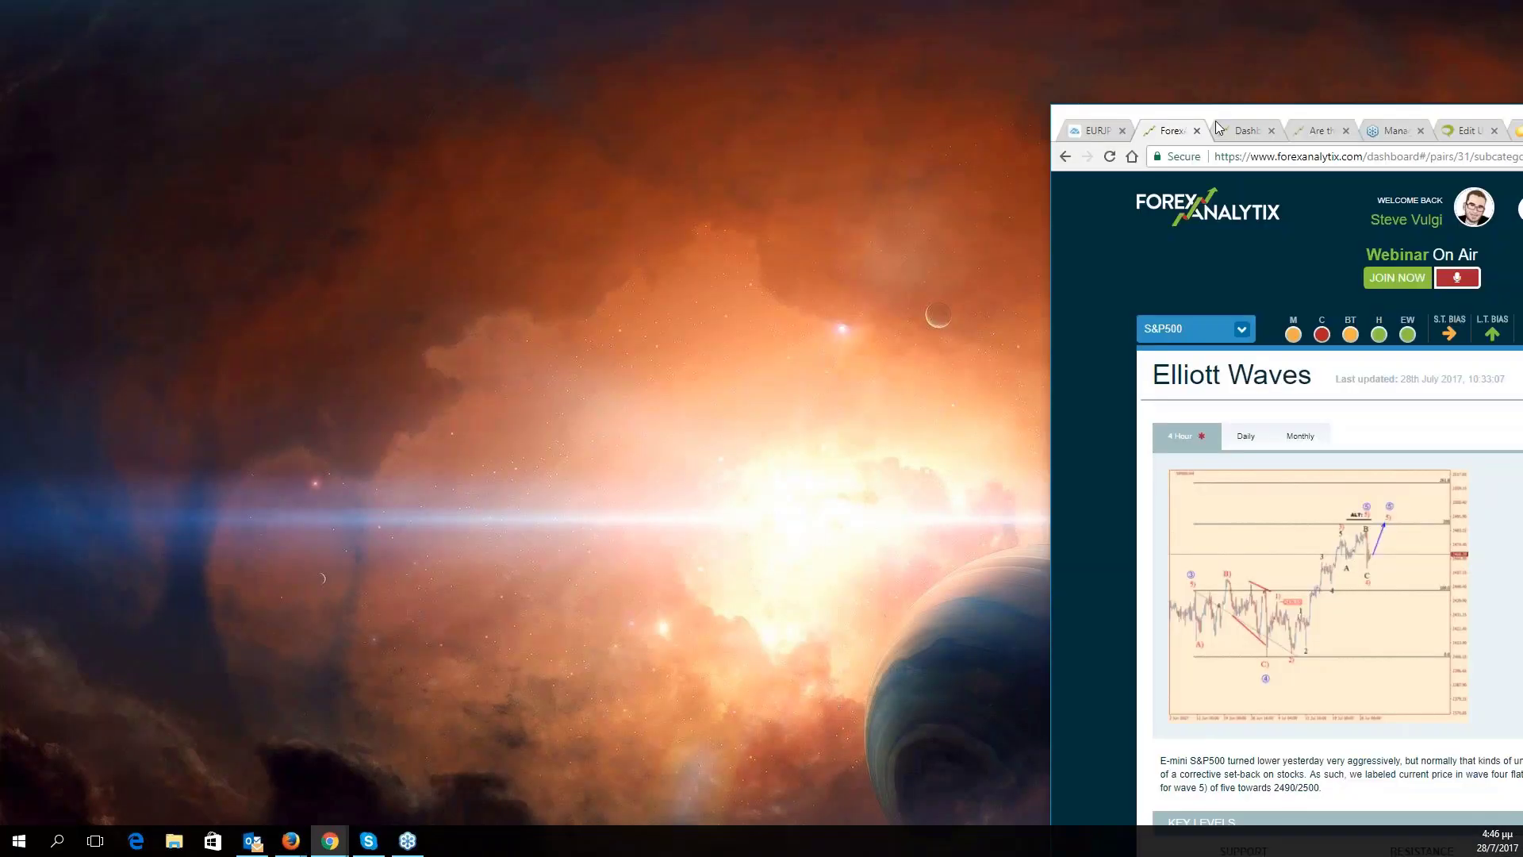
{"action": "left_click_drag", "start_coordinate": [1215, 121], "coordinate": [868, 88]}
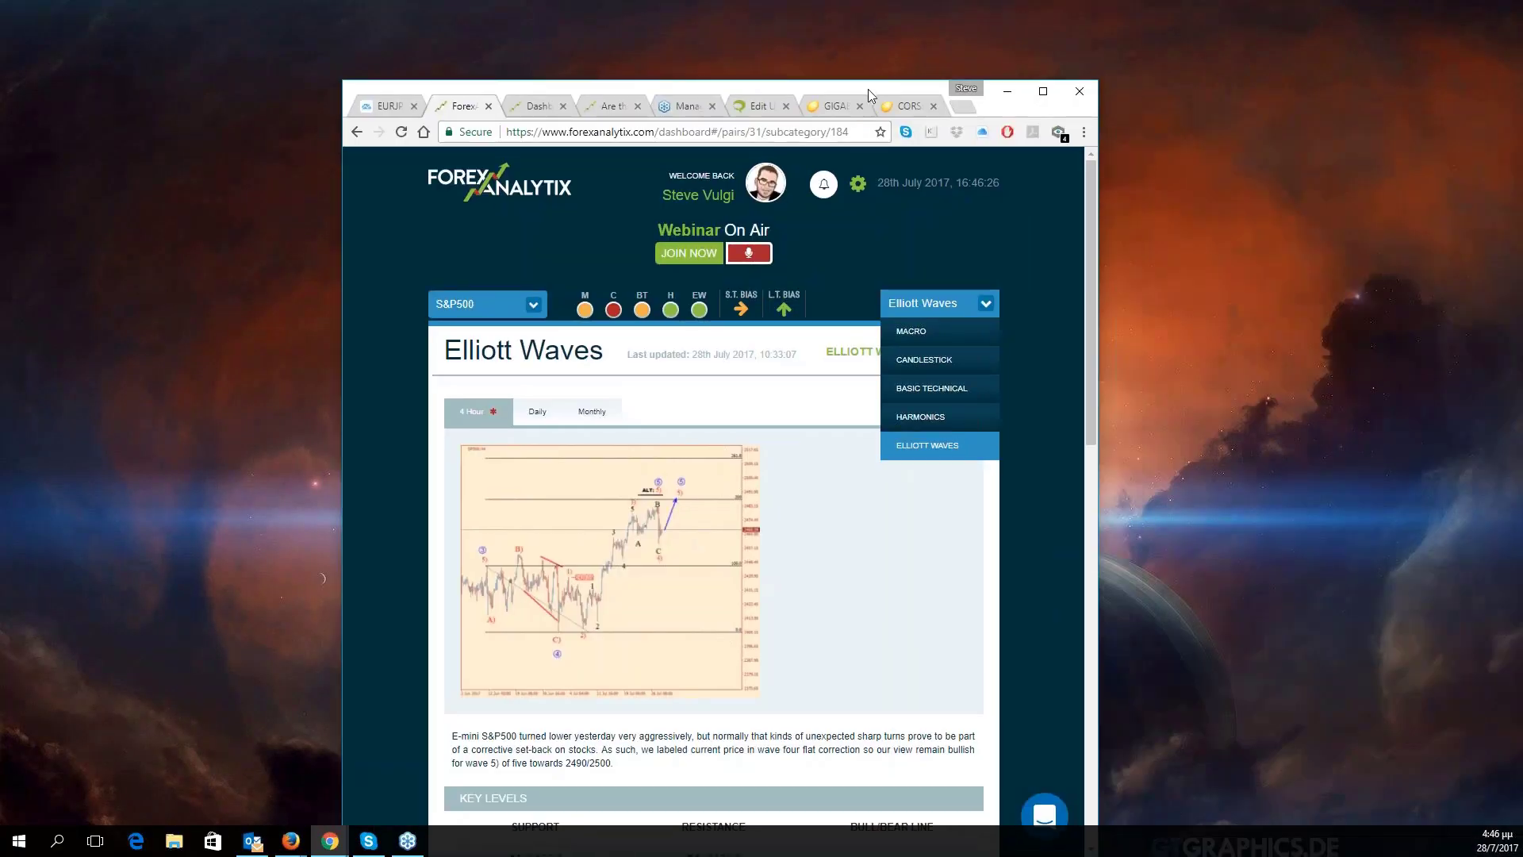
{"action": "double_click", "coordinate": [868, 89]}
{"action": "left_click", "coordinate": [362, 152]}
Switch the Elliott Waves analysis to USD/CAD.
{"action": "scroll", "coordinate": [365, 292], "scroll_direction": "up", "scroll_amount": 2}
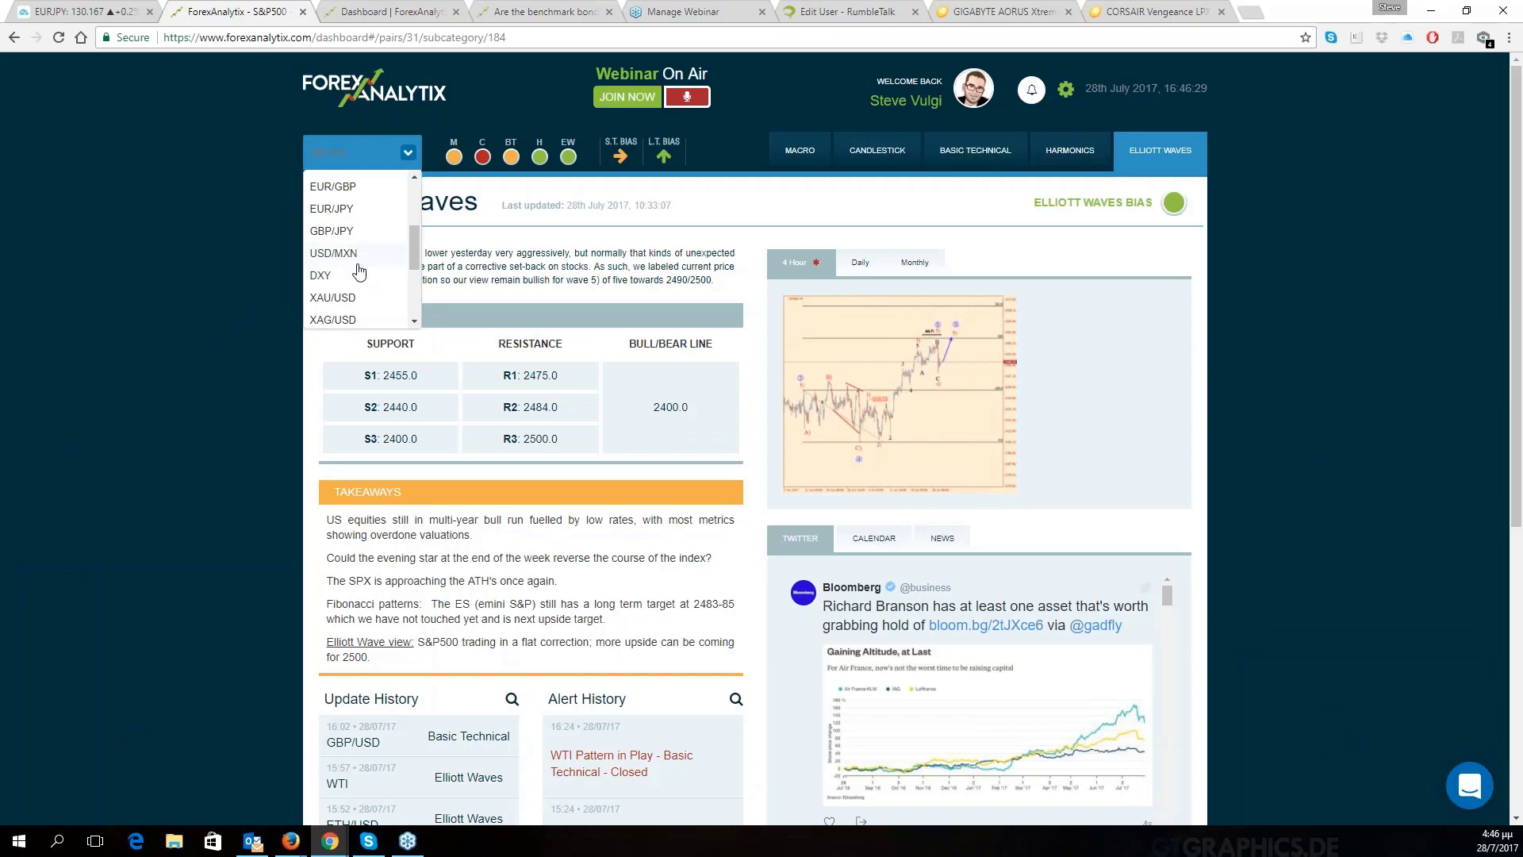
{"action": "scroll", "coordinate": [360, 271], "scroll_direction": "up", "scroll_amount": 3}
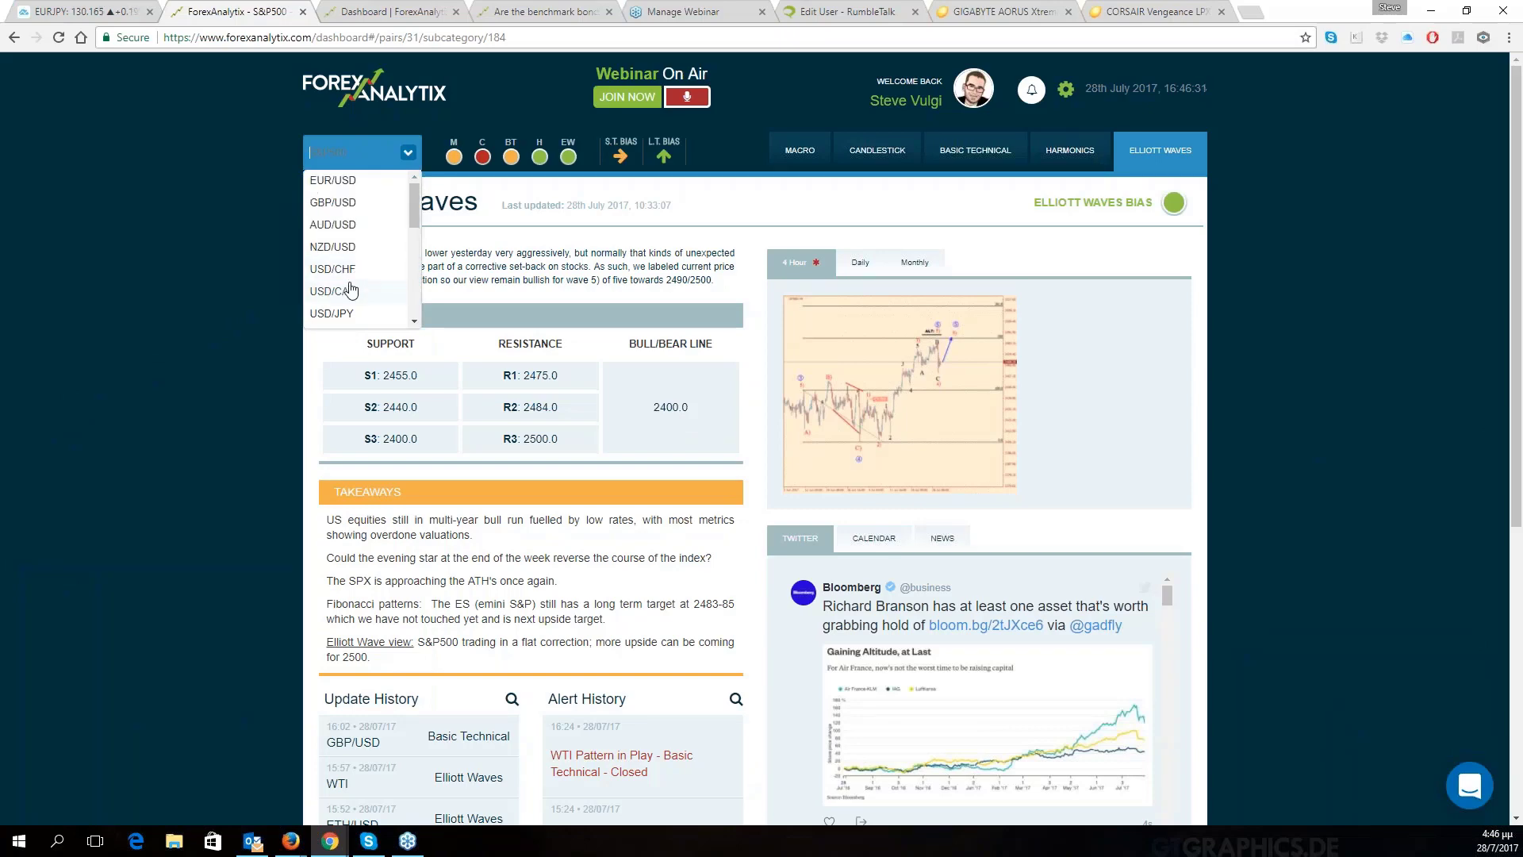
{"action": "left_click", "coordinate": [351, 291]}
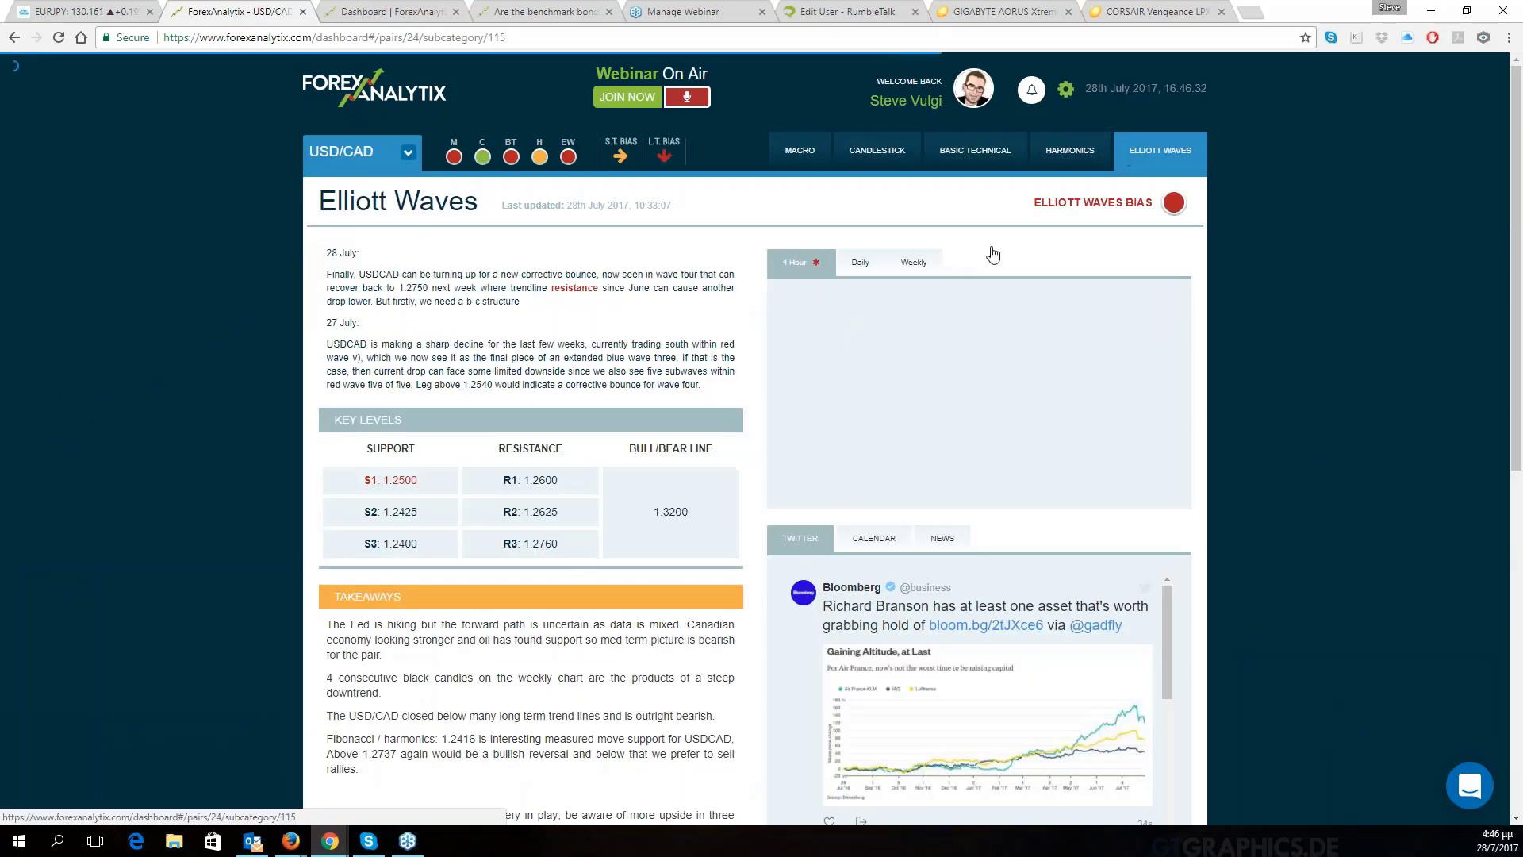
View the enlarged weekly USD/CAD wave chart, close it, and show the desktop.
{"action": "left_click", "coordinate": [914, 262]}
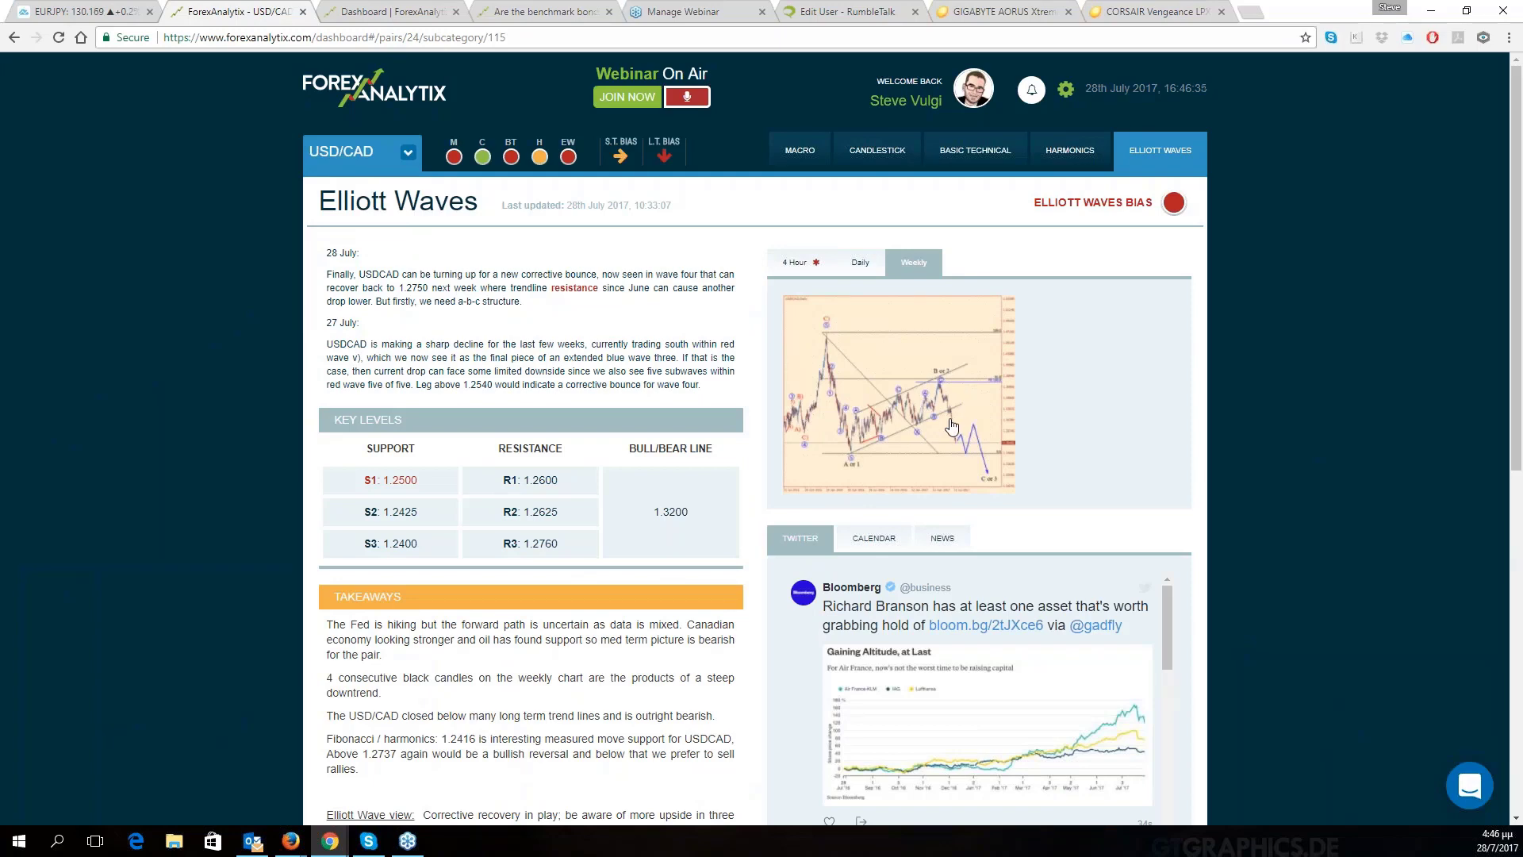
{"action": "left_click", "coordinate": [952, 426]}
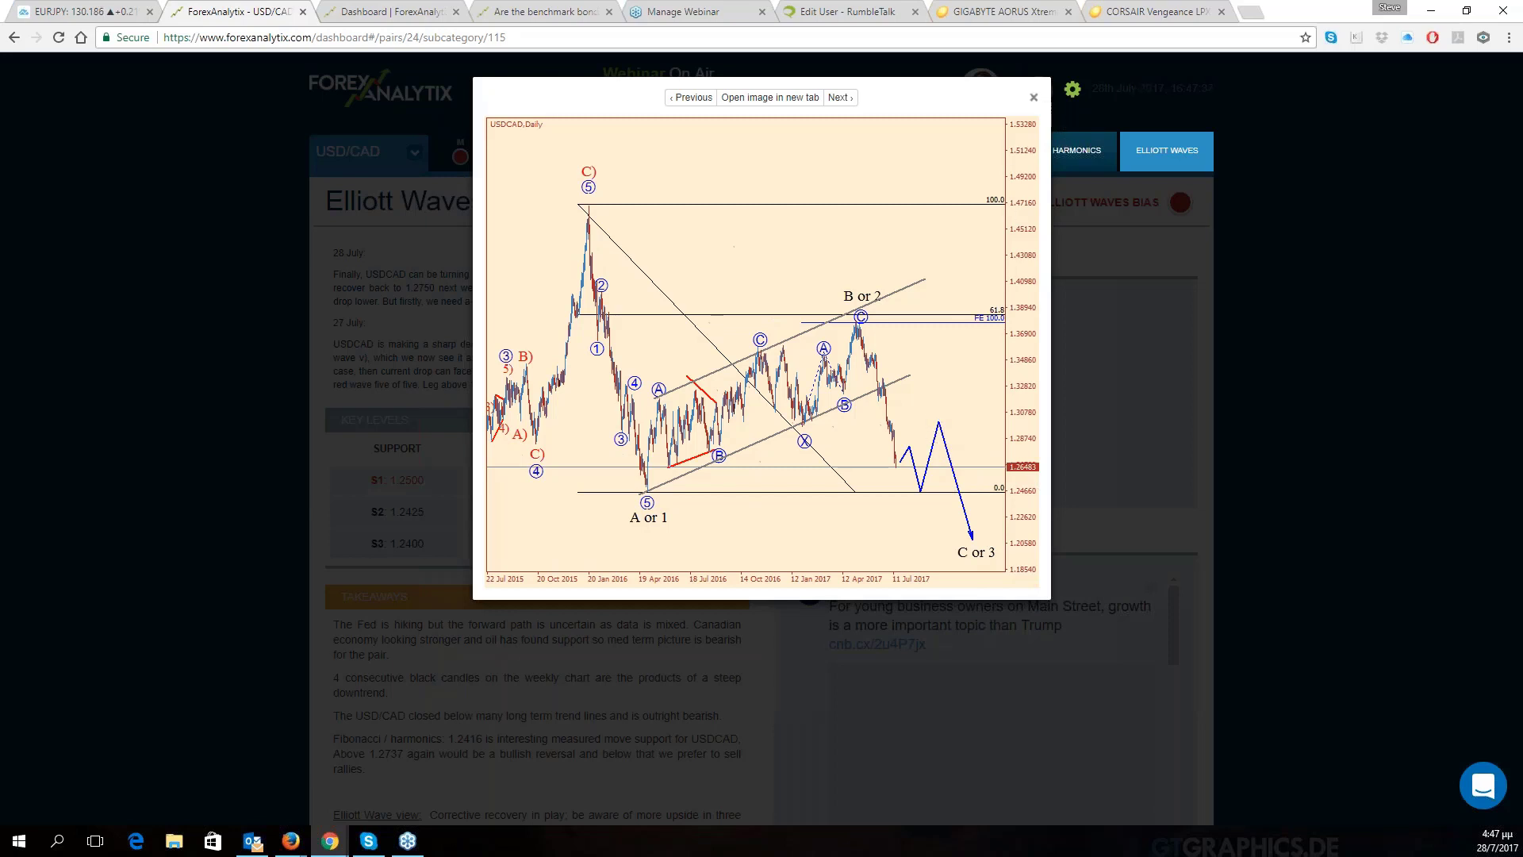
{"action": "left_click", "coordinate": [1033, 97]}
{"action": "key", "text": "super+d"}
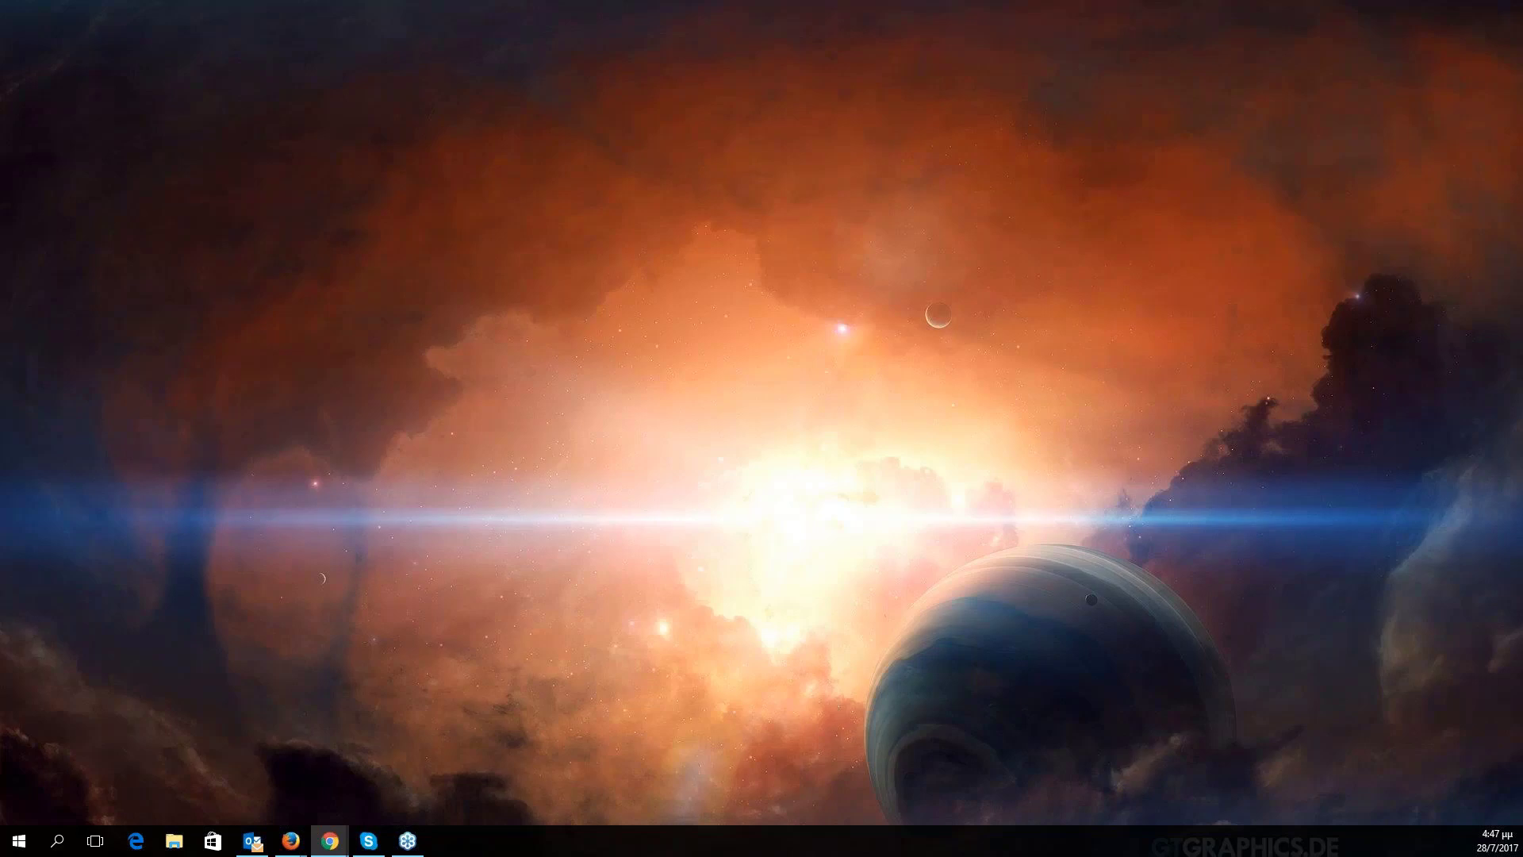
Restore the TradingView window from the Firefox taskbar icon.
{"action": "left_click", "coordinate": [330, 841]}
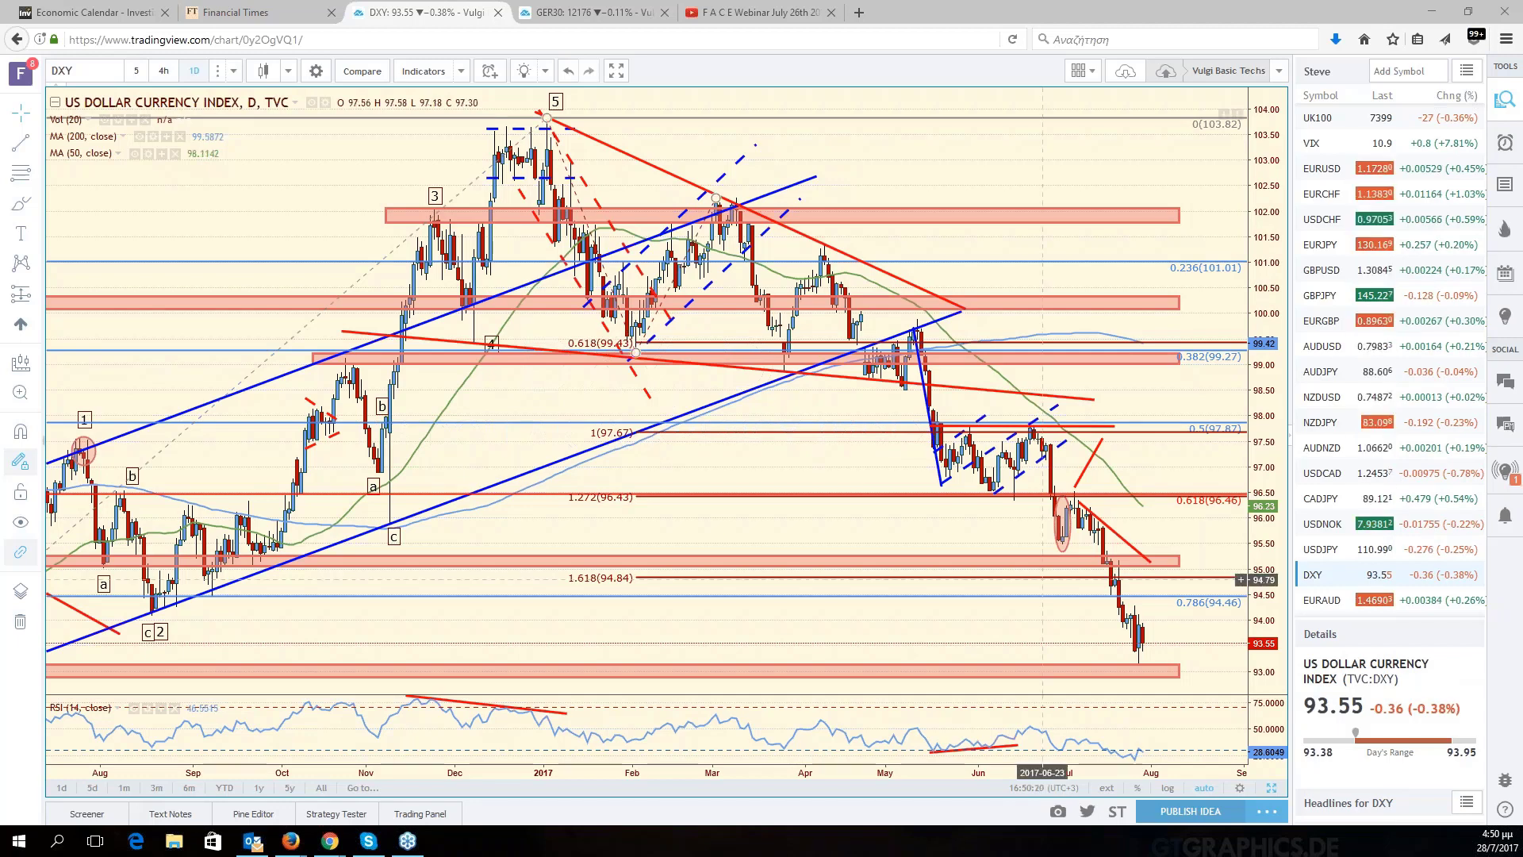
Expand the AUDNZD pane into a single full-size chart.
{"action": "left_click_drag", "start_coordinate": [1043, 579], "coordinate": [1127, 635]}
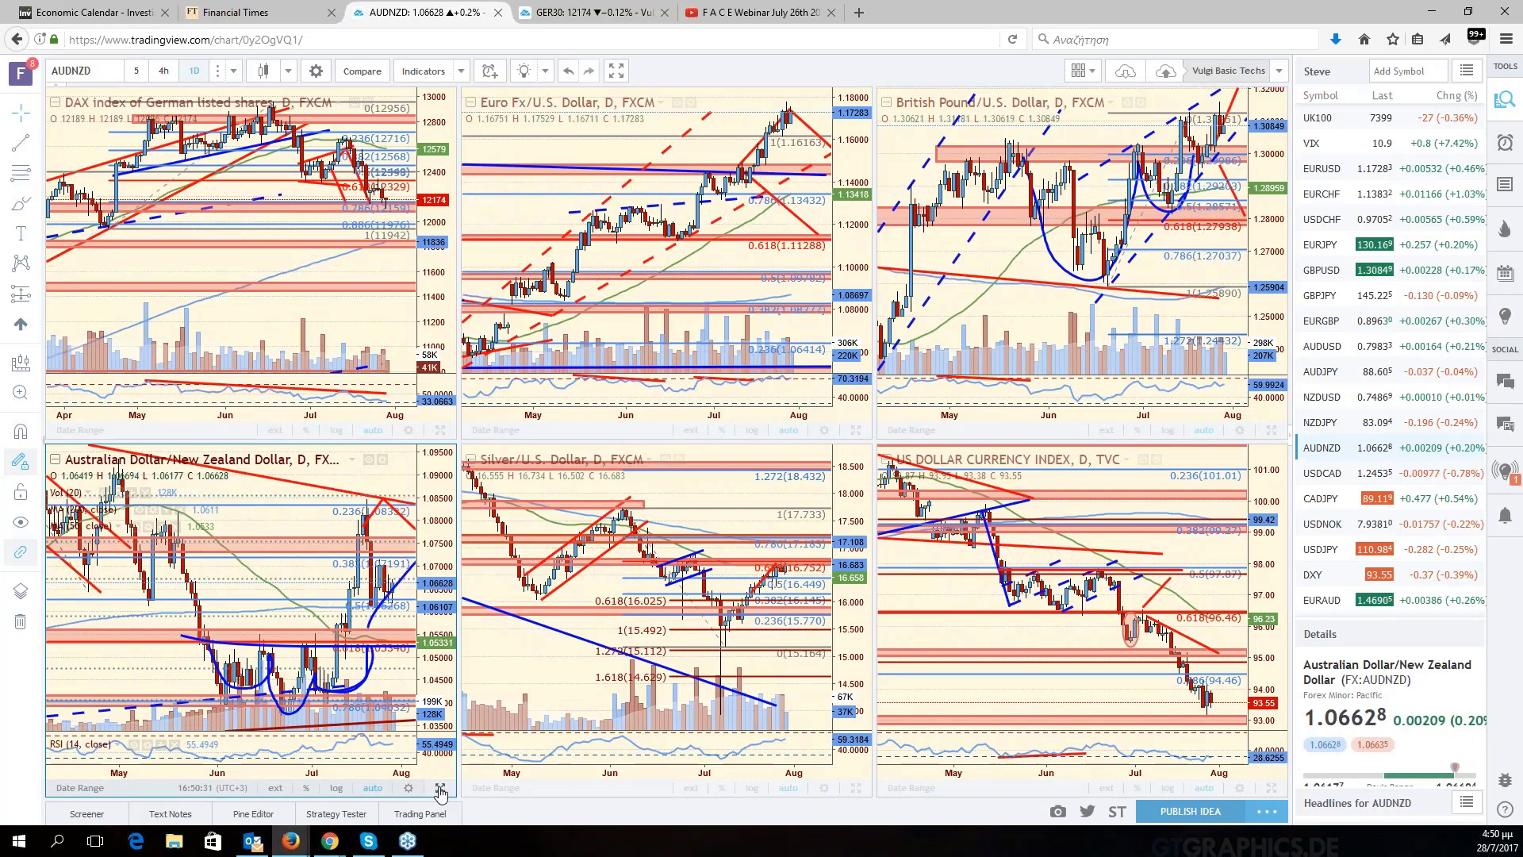
{"action": "left_click", "coordinate": [441, 792]}
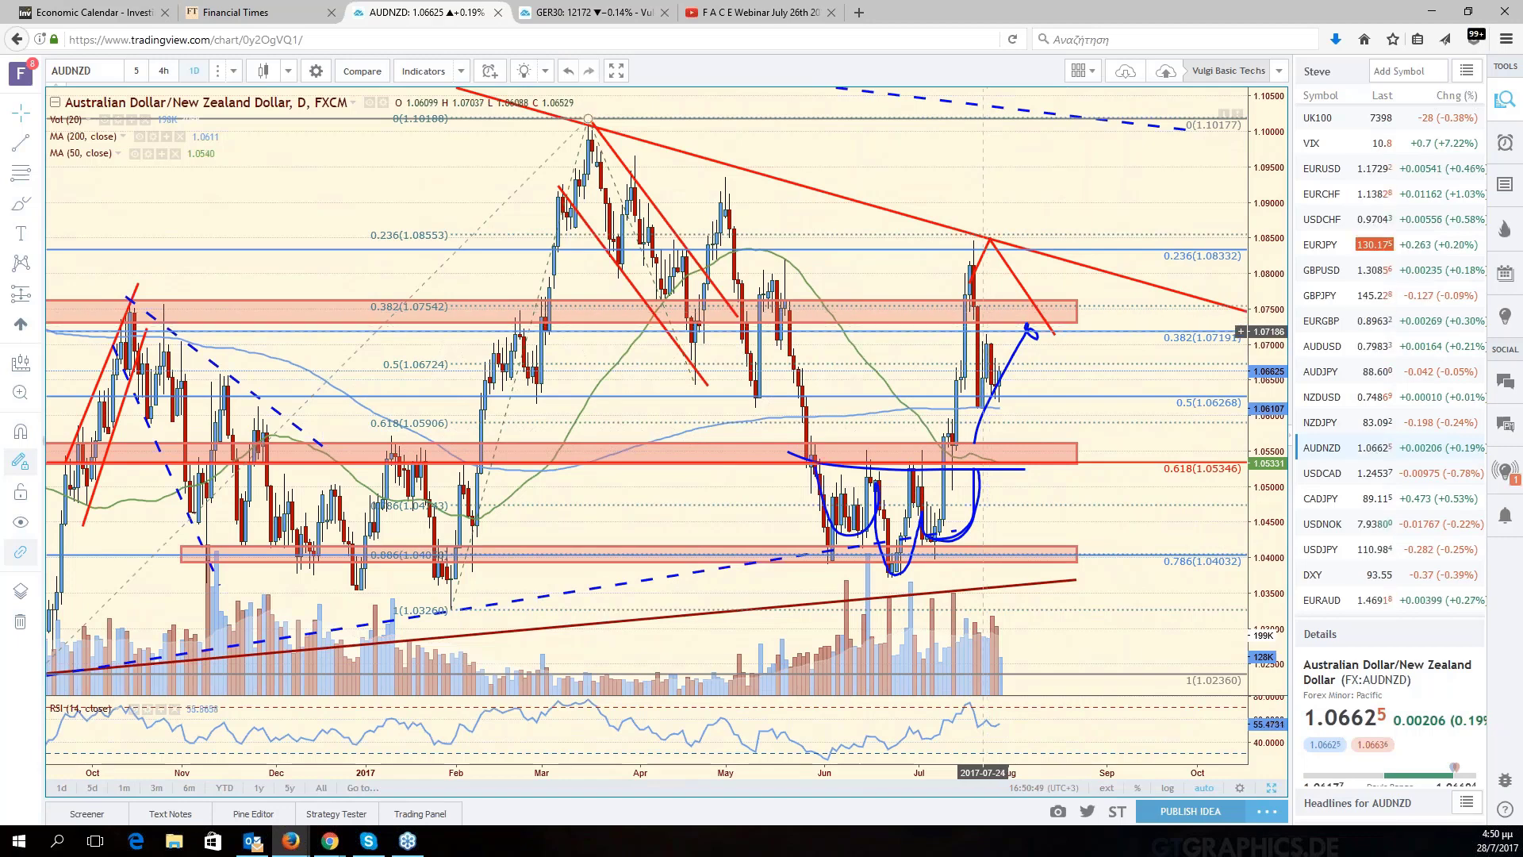
{"action": "scroll", "coordinate": [992, 422], "scroll_direction": "down", "scroll_amount": 2}
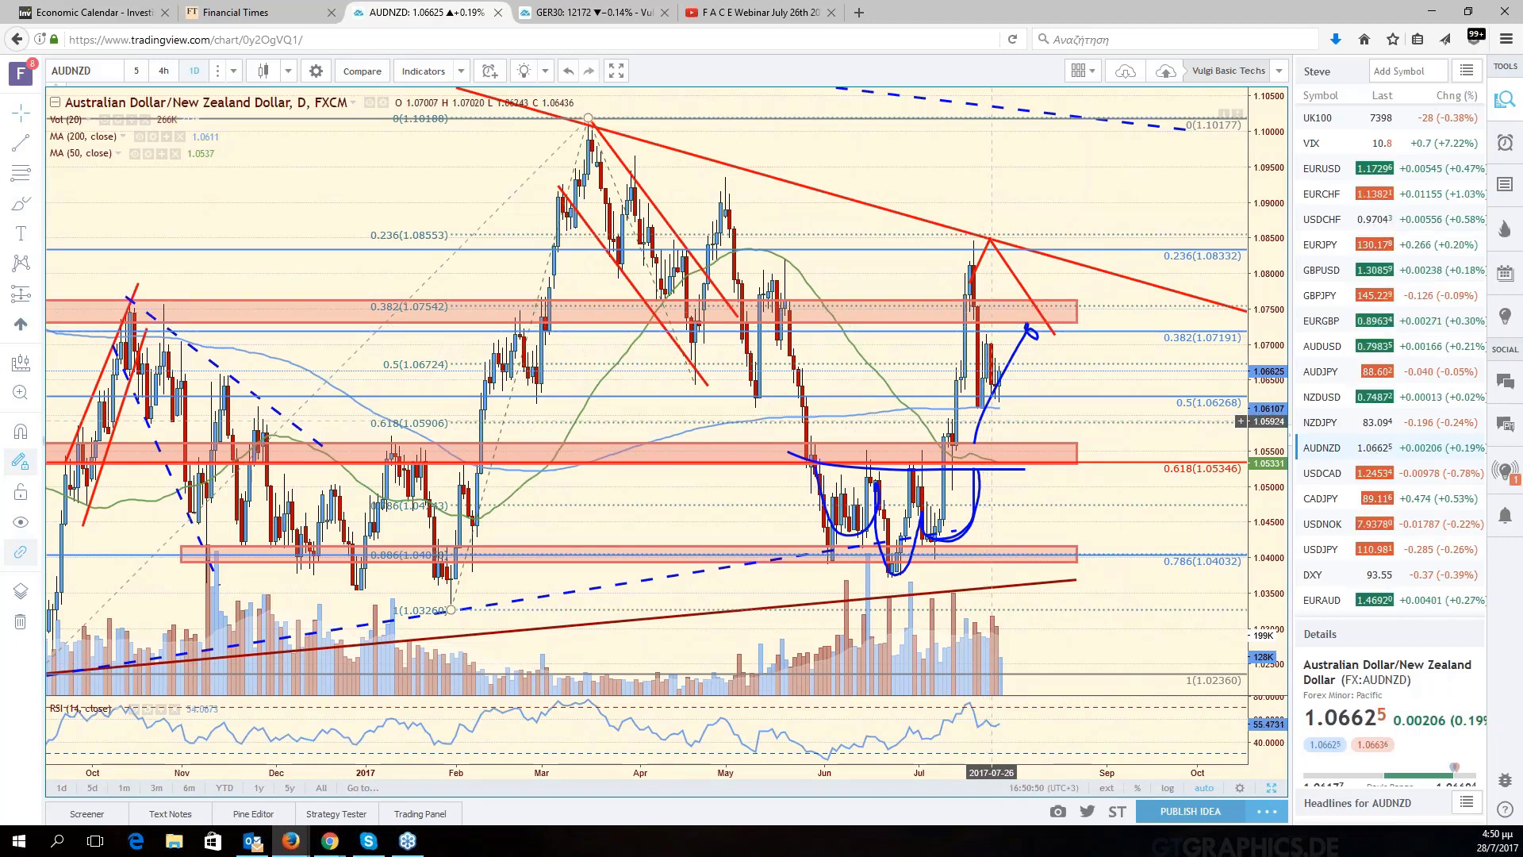
{"action": "scroll", "coordinate": [1002, 453], "scroll_direction": "down", "scroll_amount": 2}
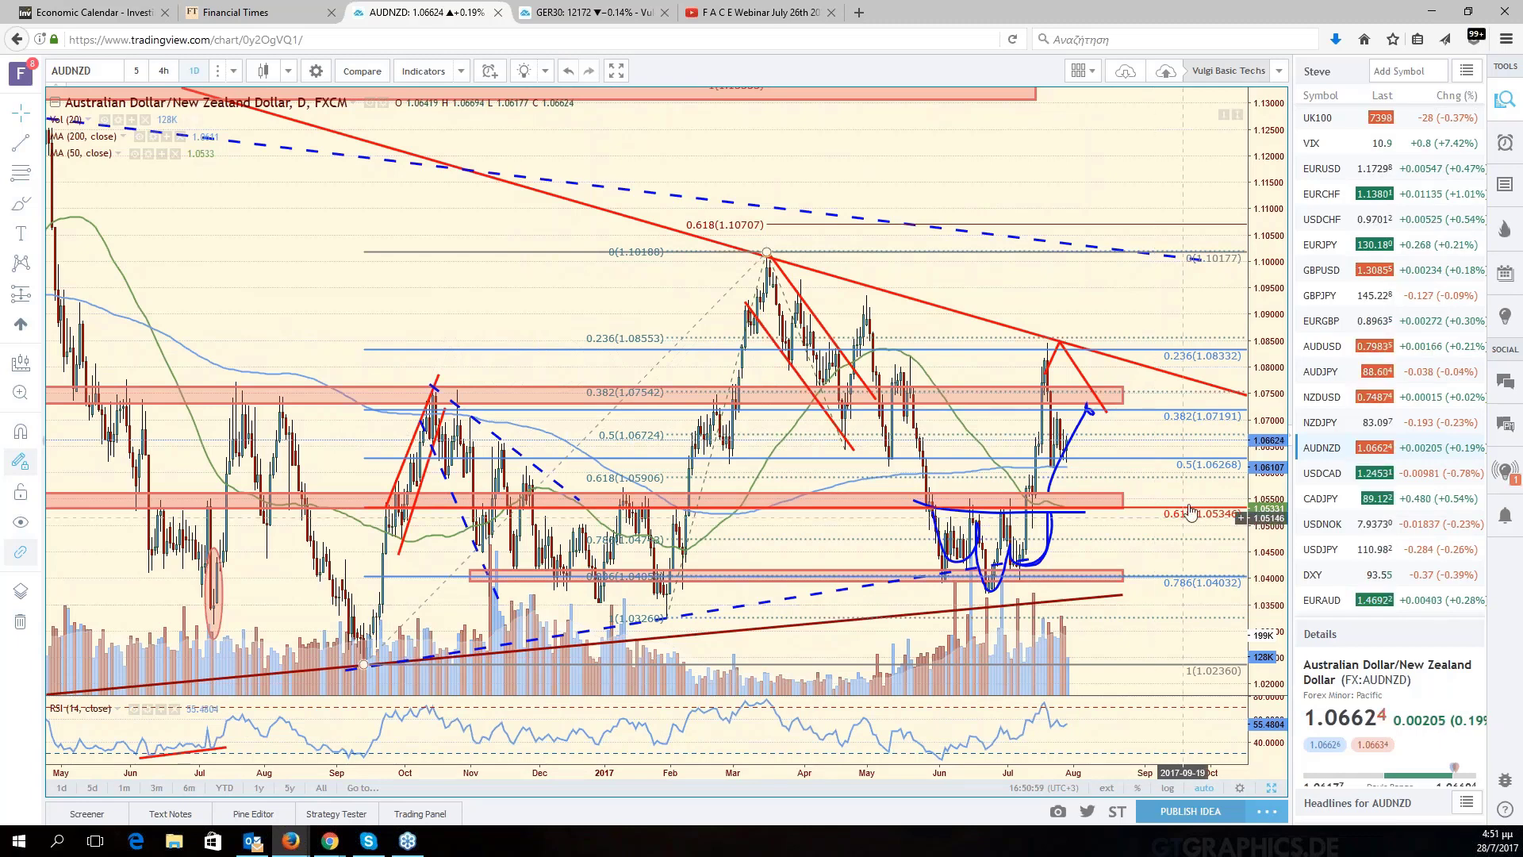
{"action": "scroll", "coordinate": [1187, 506], "scroll_direction": "down", "scroll_amount": 1}
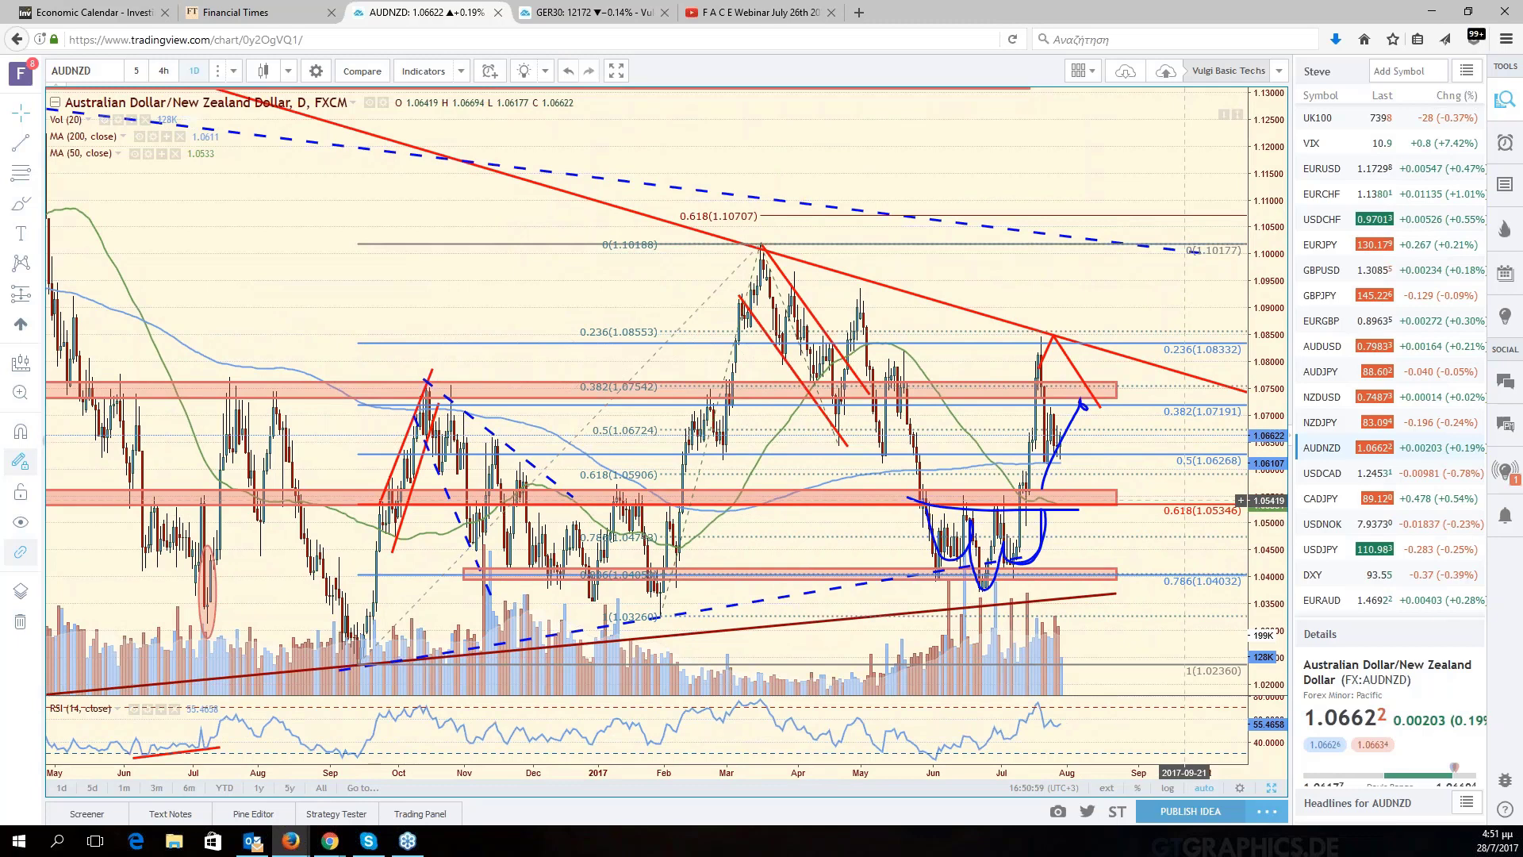
{"action": "left_click_drag", "start_coordinate": [958, 500], "coordinate": [928, 499]}
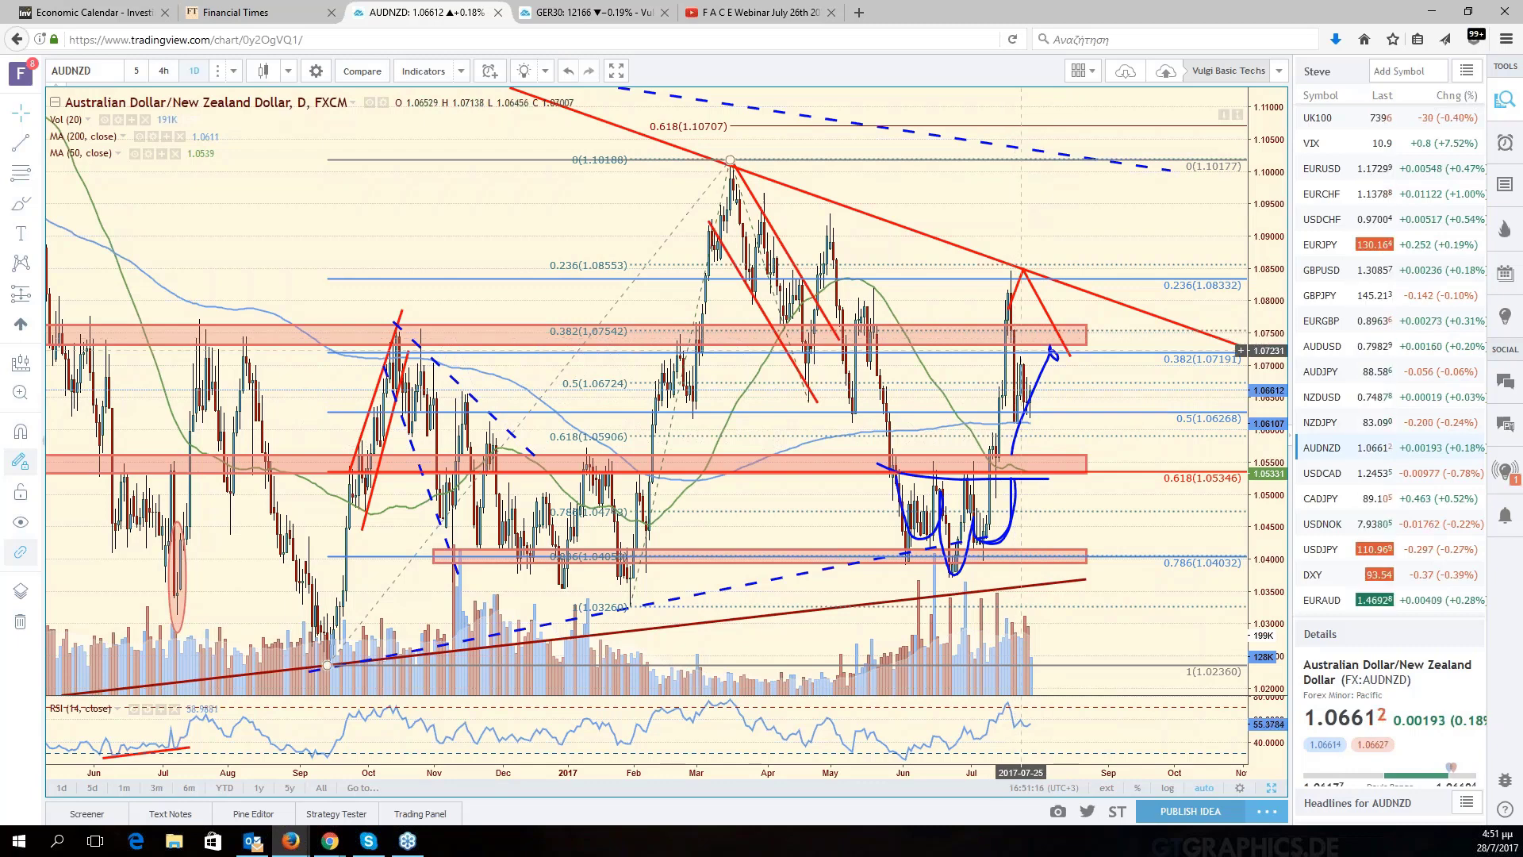
{"action": "scroll", "coordinate": [1021, 350], "scroll_direction": "up", "scroll_amount": 2}
{"action": "scroll", "coordinate": [1048, 424], "scroll_direction": "up", "scroll_amount": 2}
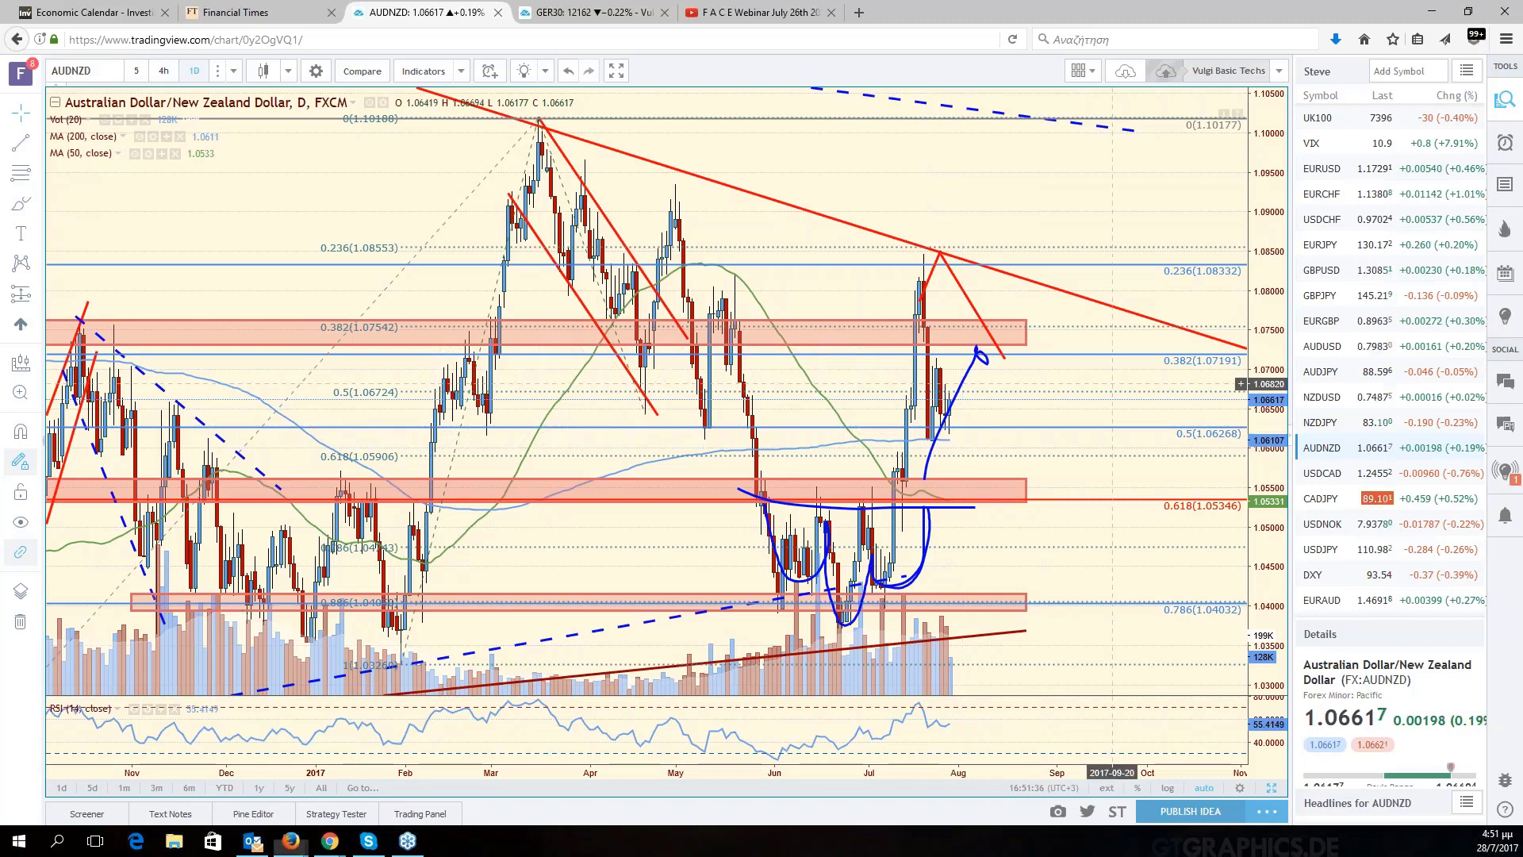
{"action": "left_click_drag", "start_coordinate": [1112, 384], "coordinate": [1349, 393]}
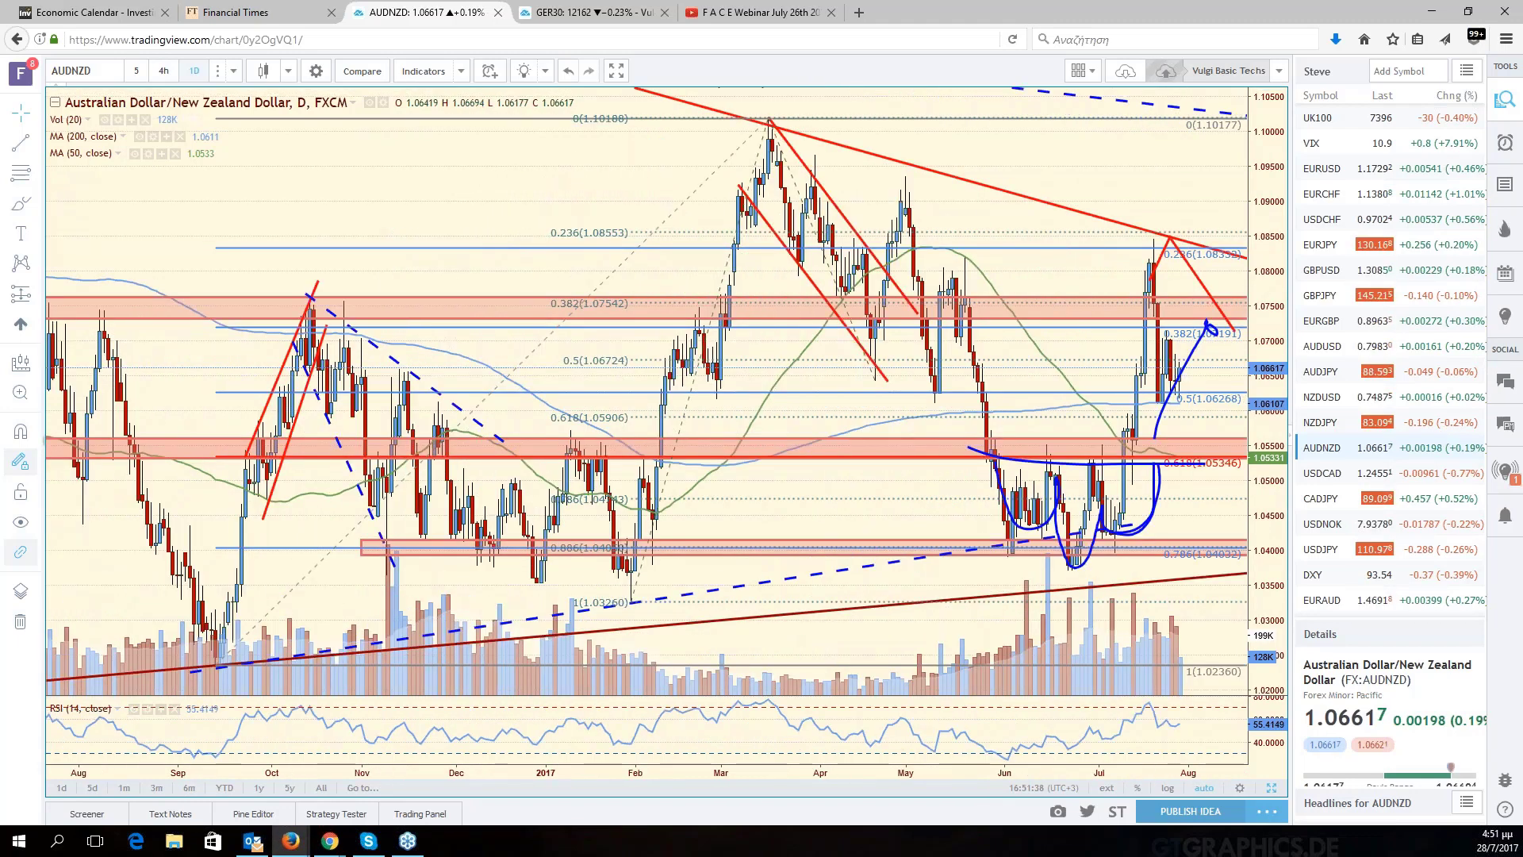
Maximize the browser window and open the XAUUSD 4-hour chart full size.
{"action": "left_click", "coordinate": [1423, 17]}
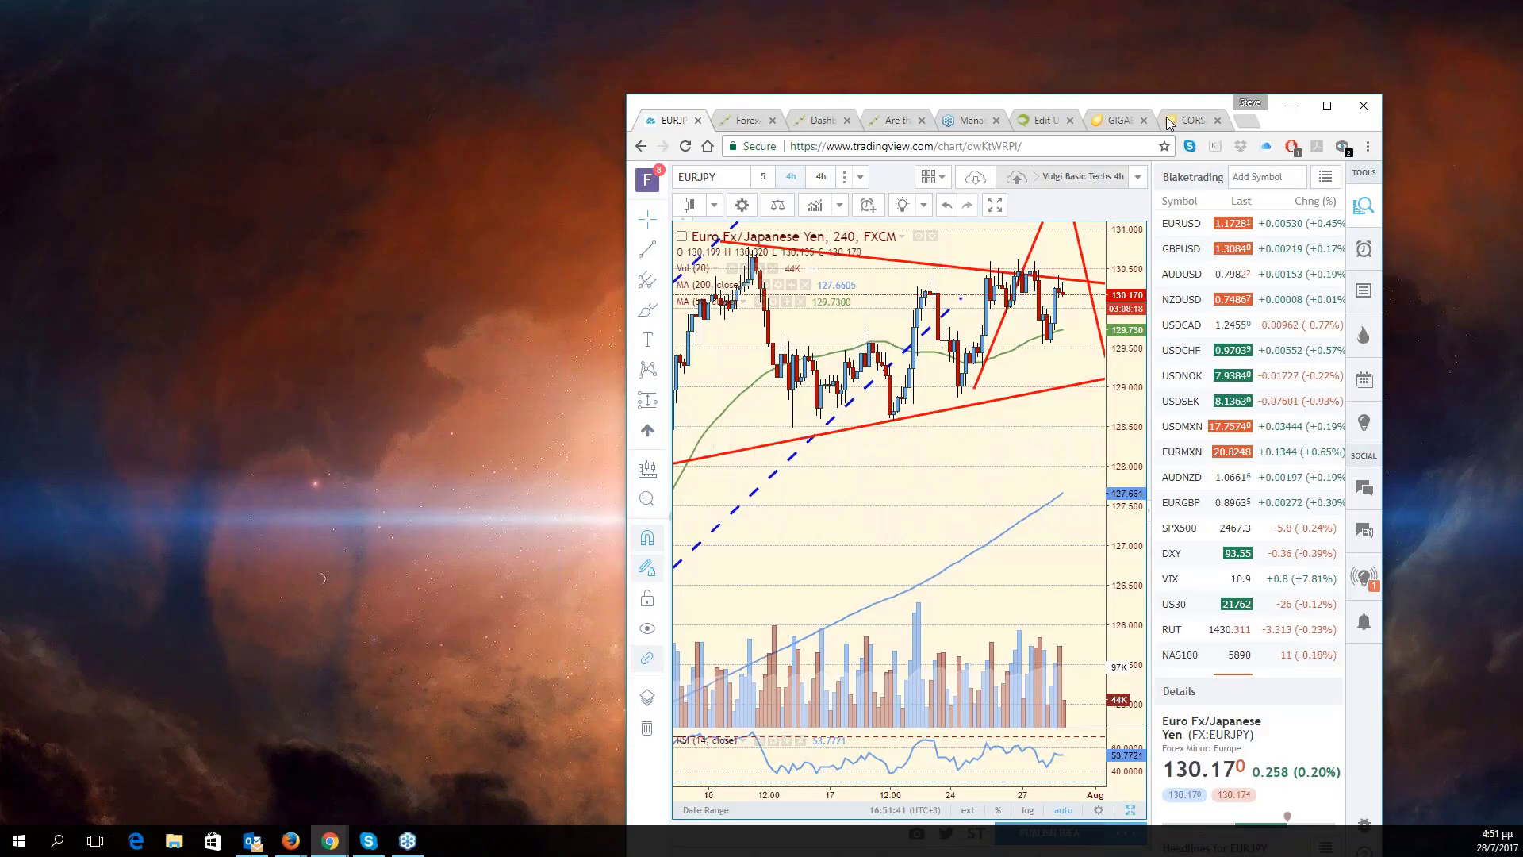
{"action": "double_click", "coordinate": [1156, 111]}
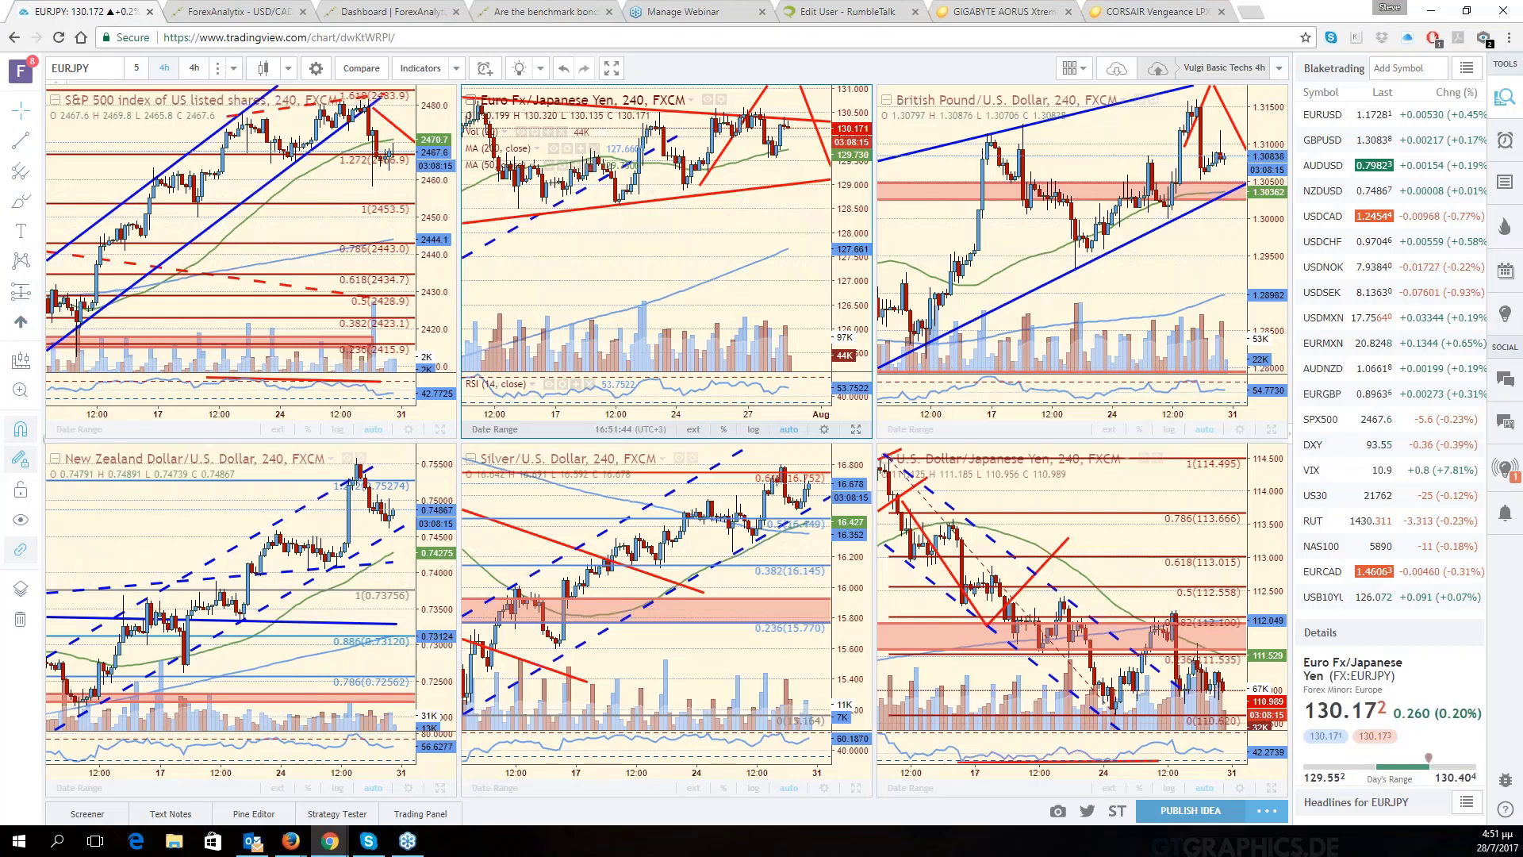
{"action": "left_click", "coordinate": [777, 555]}
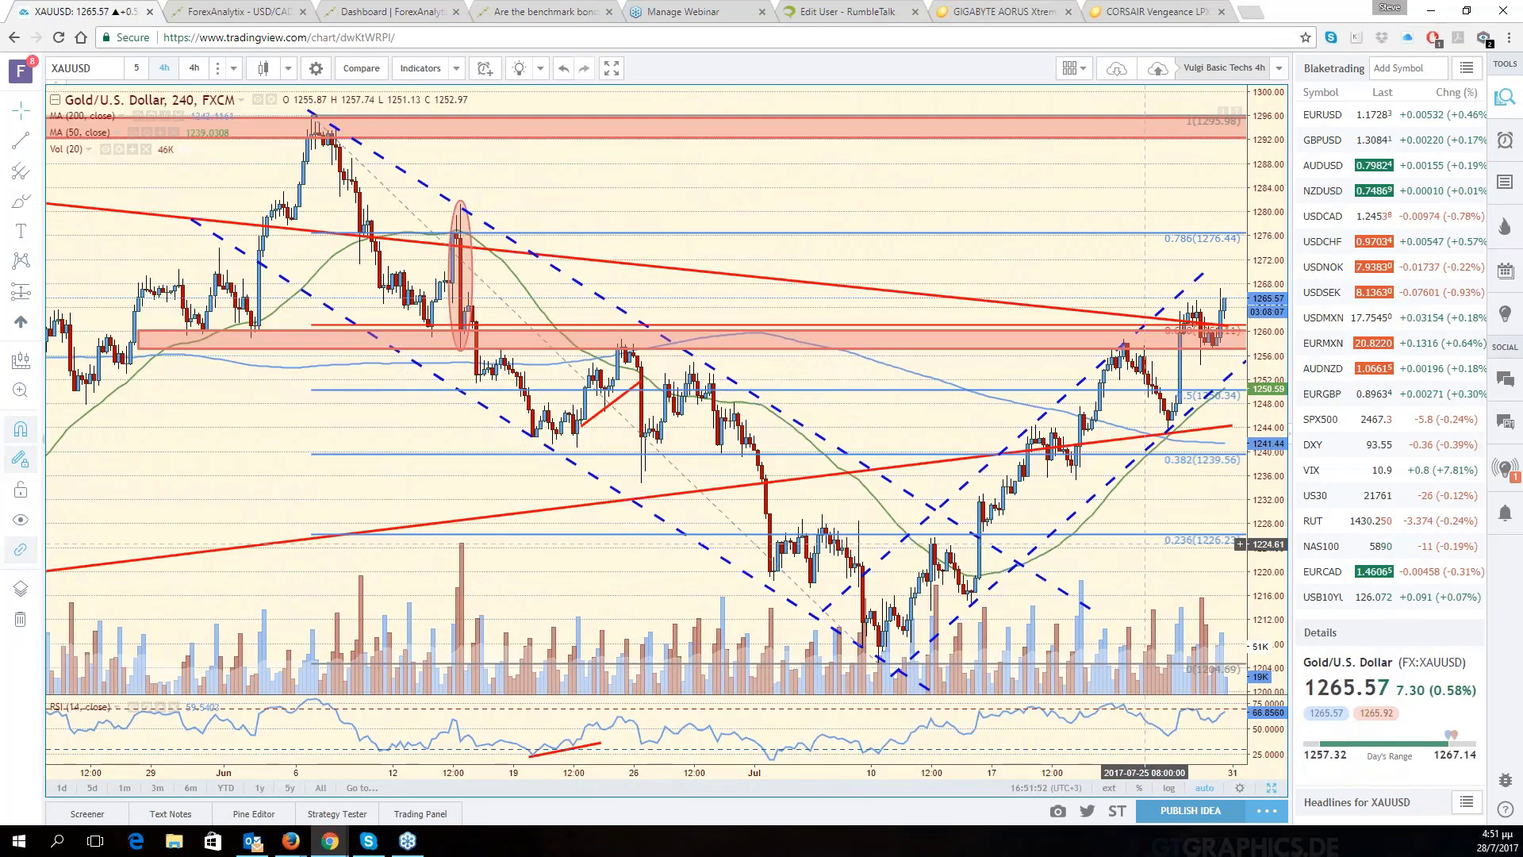
Draw a red descending trend line from the early-July high to late July.
{"action": "left_click_drag", "start_coordinate": [1145, 544], "coordinate": [1033, 521]}
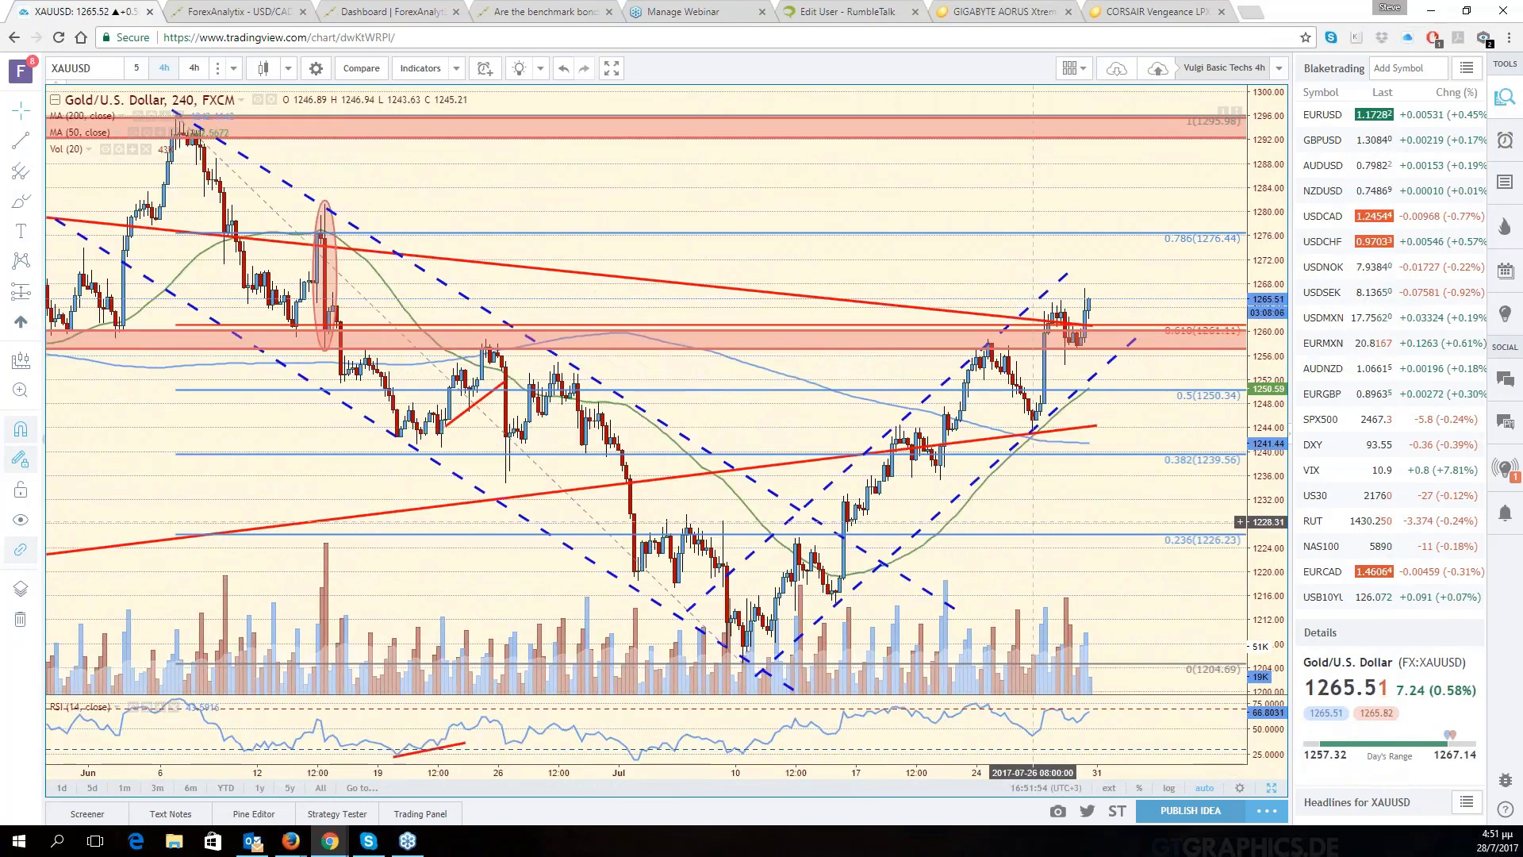
{"action": "scroll", "coordinate": [1033, 521], "scroll_direction": "down", "scroll_amount": 2}
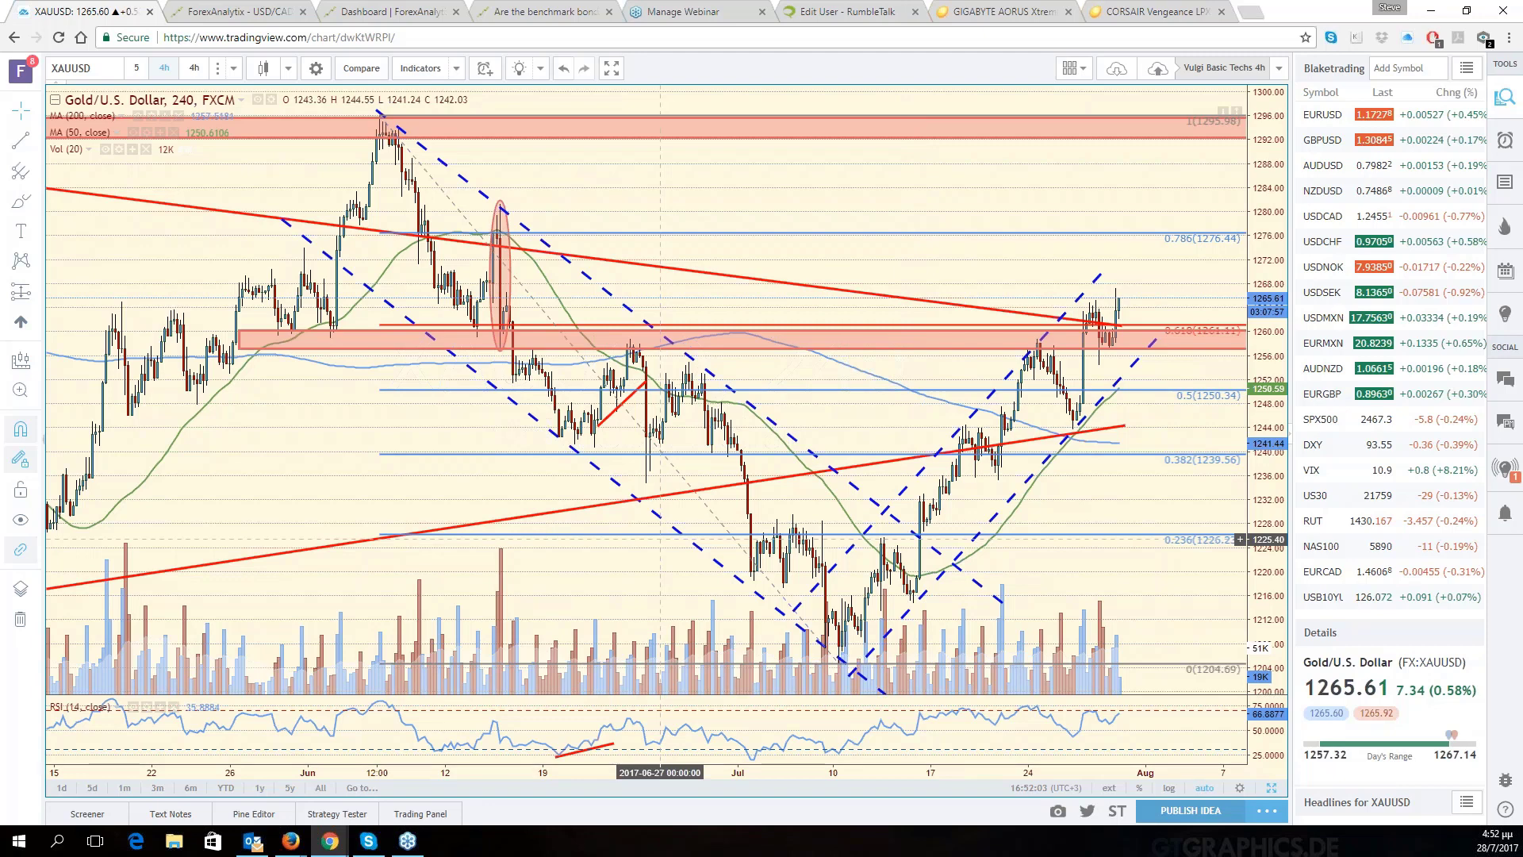
{"action": "left_click", "coordinate": [661, 538]}
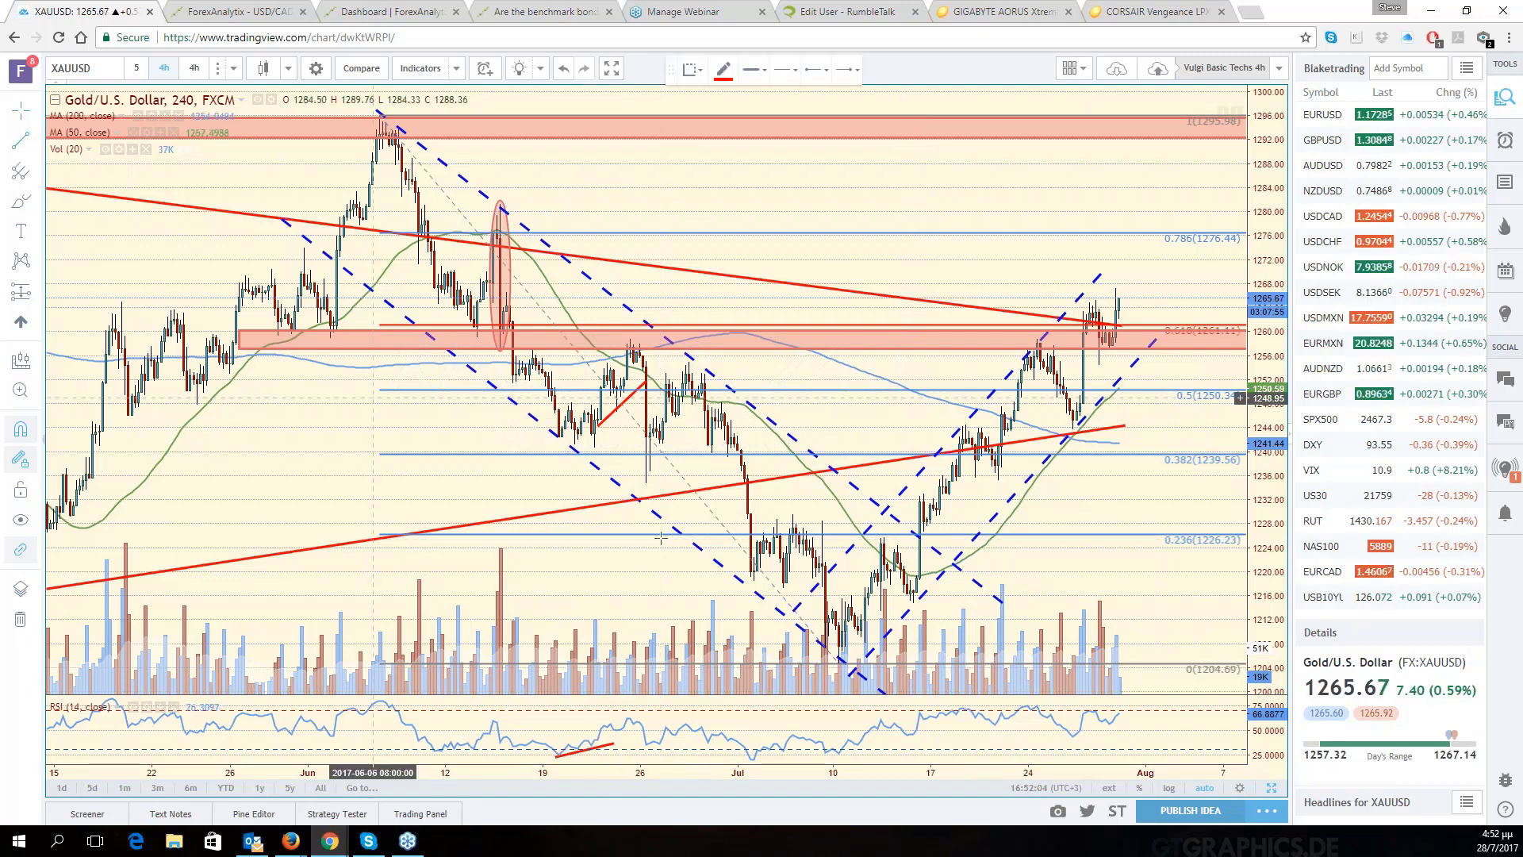
{"action": "left_click", "coordinate": [721, 510]}
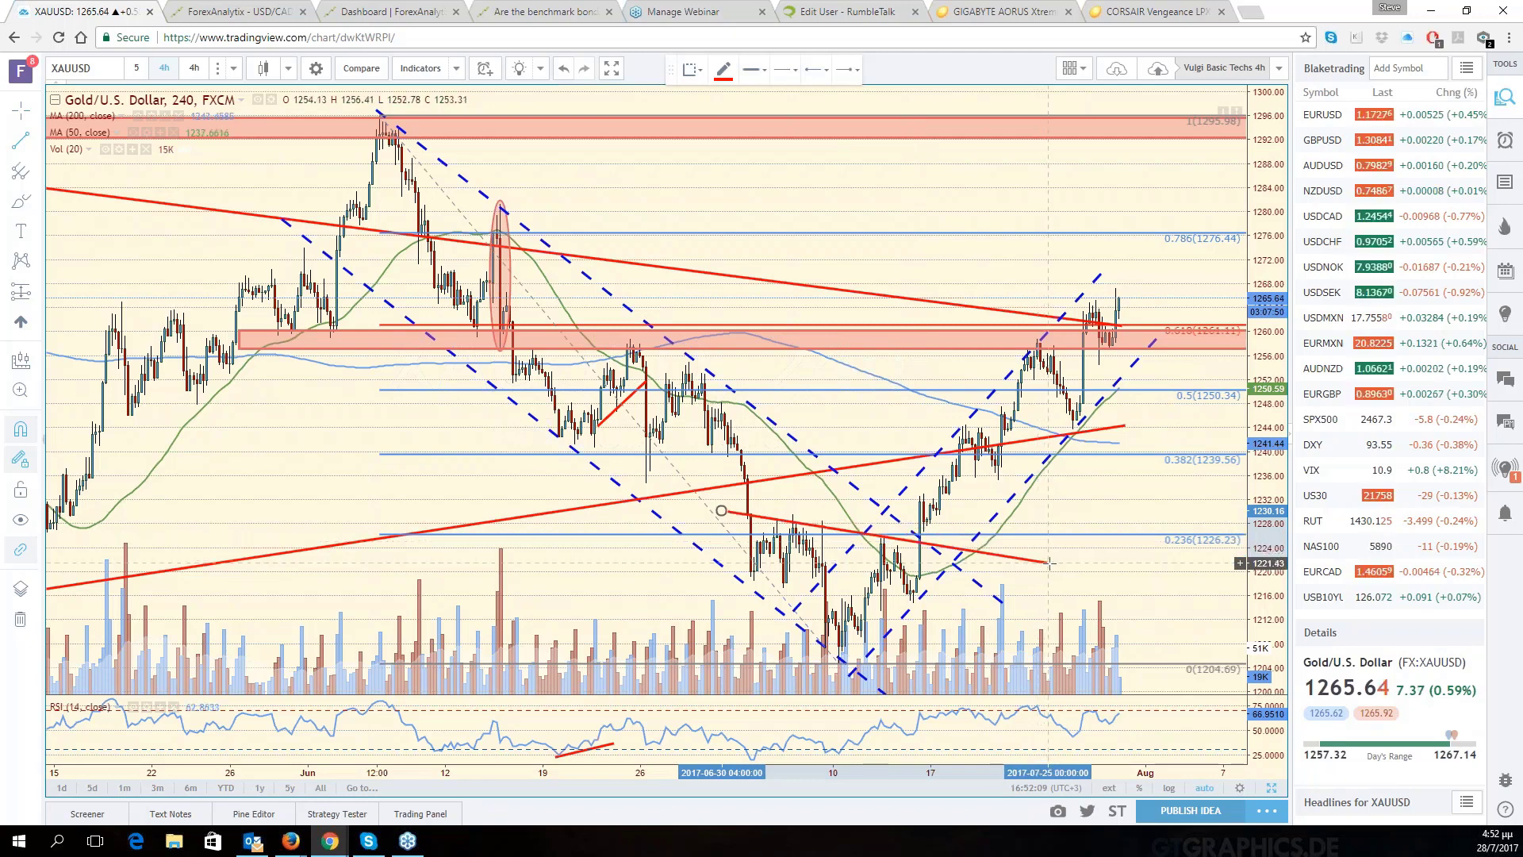
{"action": "left_click", "coordinate": [1049, 563]}
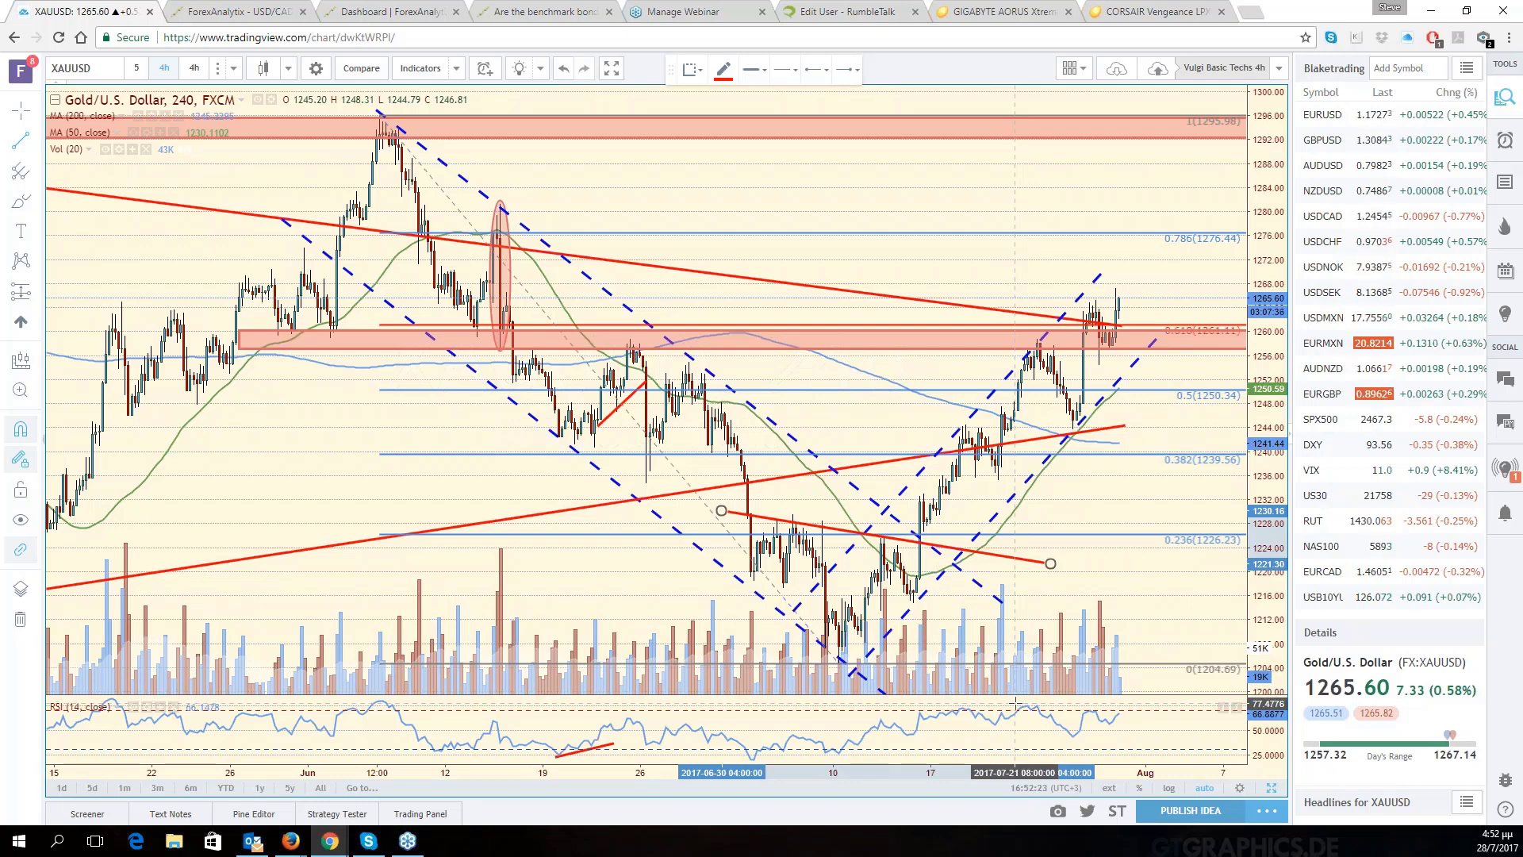
Draw a falling red line across the recent RSI peaks, then zoom the gold chart.
{"action": "left_click_drag", "start_coordinate": [1015, 705], "coordinate": [1151, 712]}
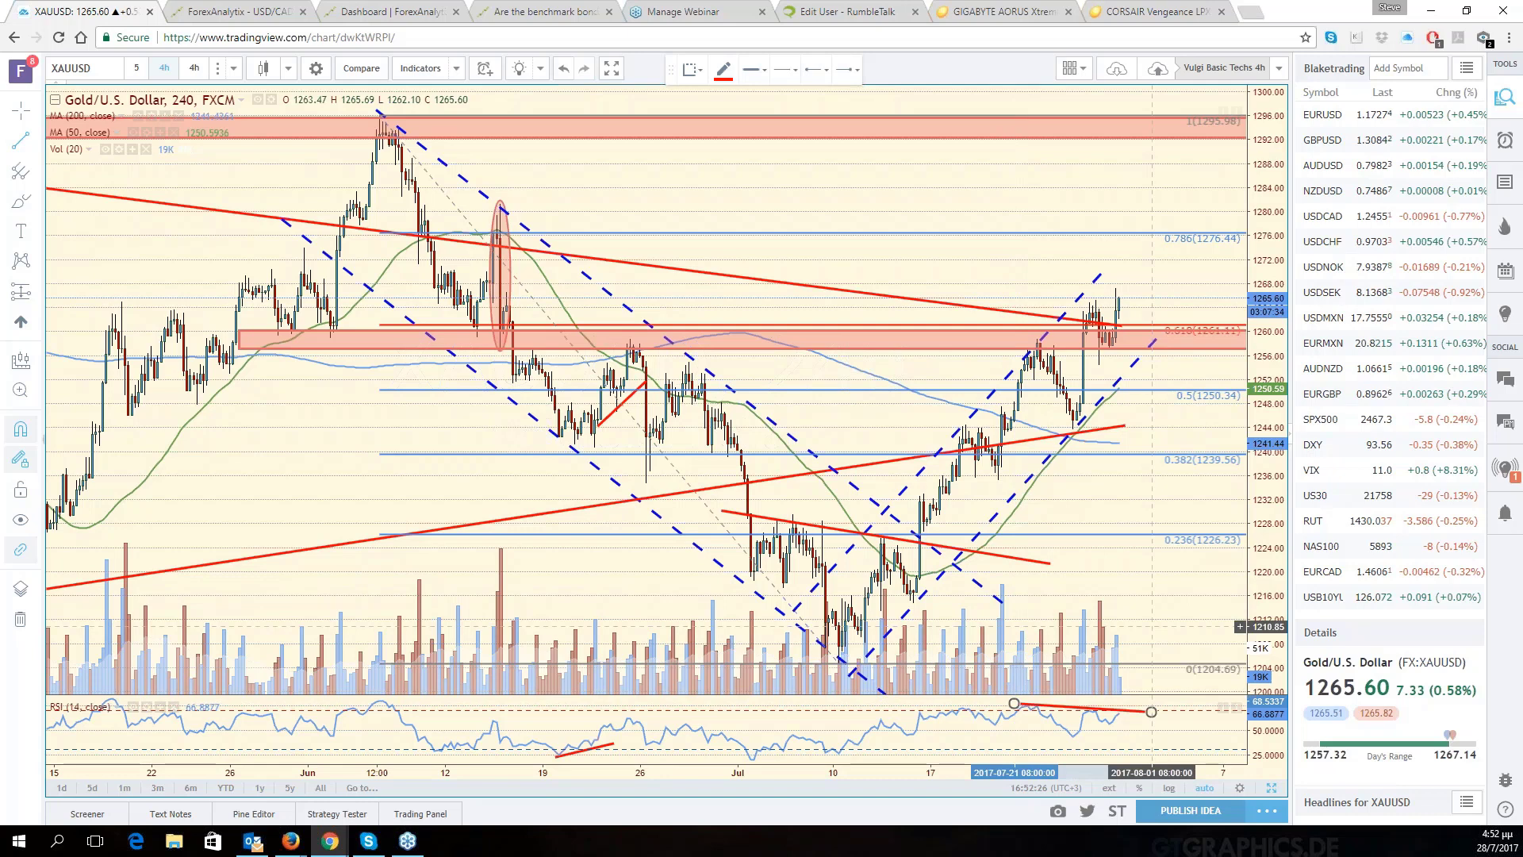
{"action": "scroll", "coordinate": [1151, 627], "scroll_direction": "up", "scroll_amount": 2}
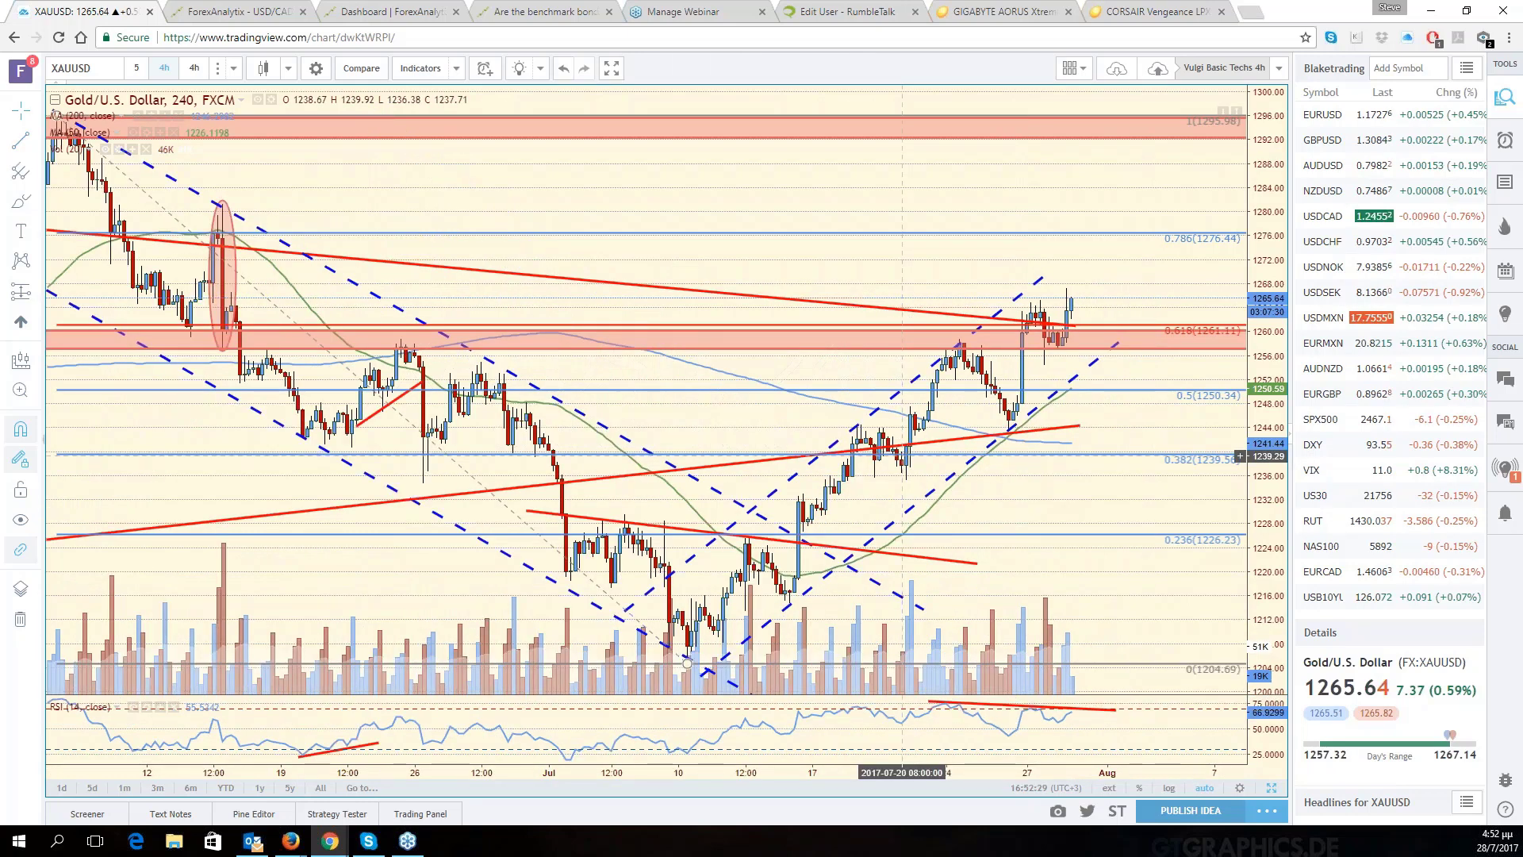
{"action": "scroll", "coordinate": [1059, 437], "scroll_direction": "down", "scroll_amount": 2}
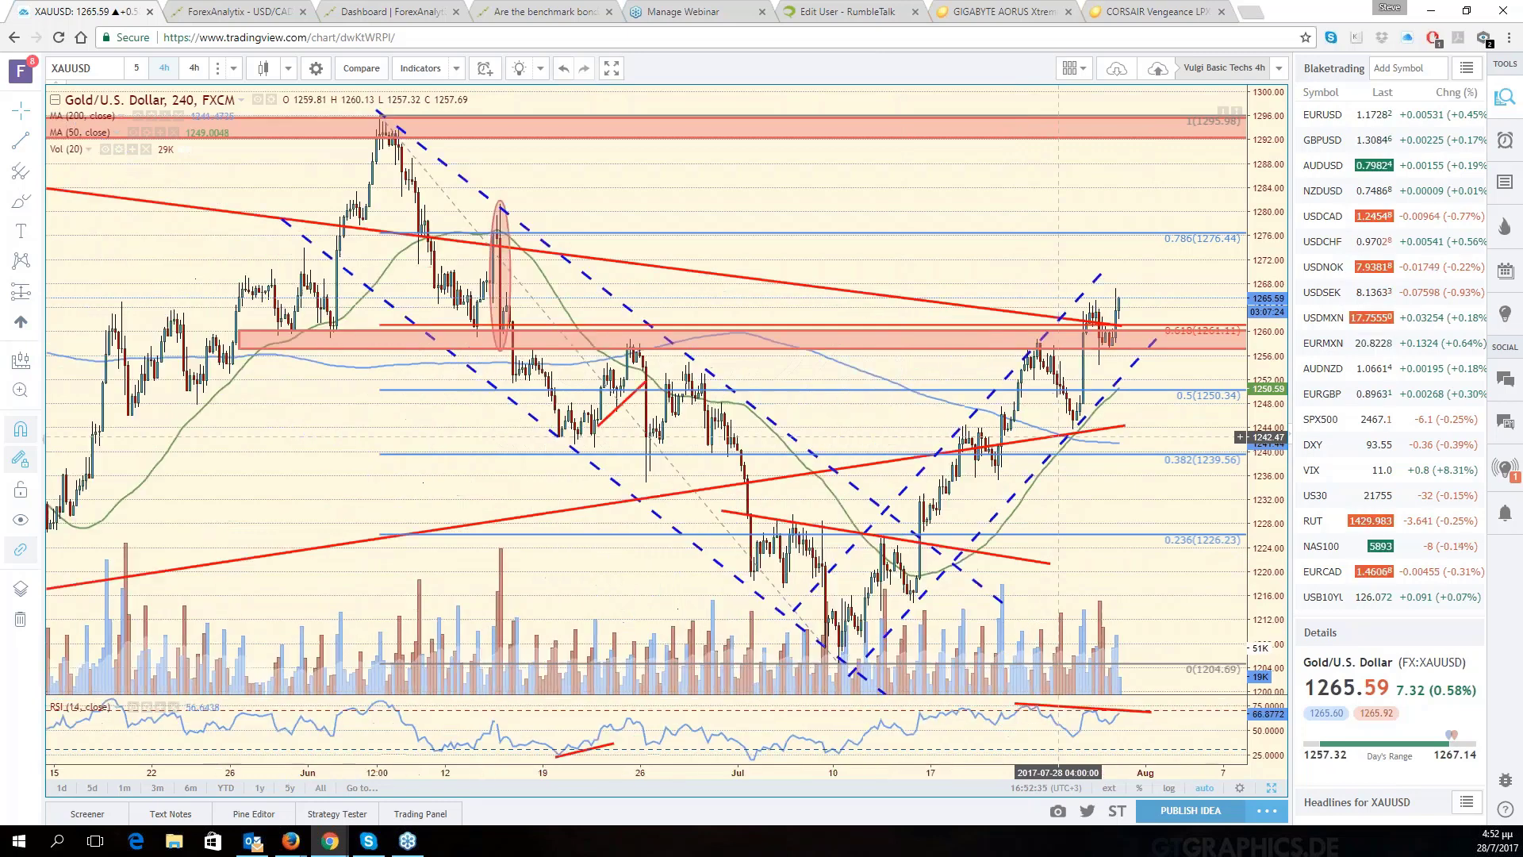
{"action": "scroll", "coordinate": [1059, 437], "scroll_direction": "down", "scroll_amount": 2}
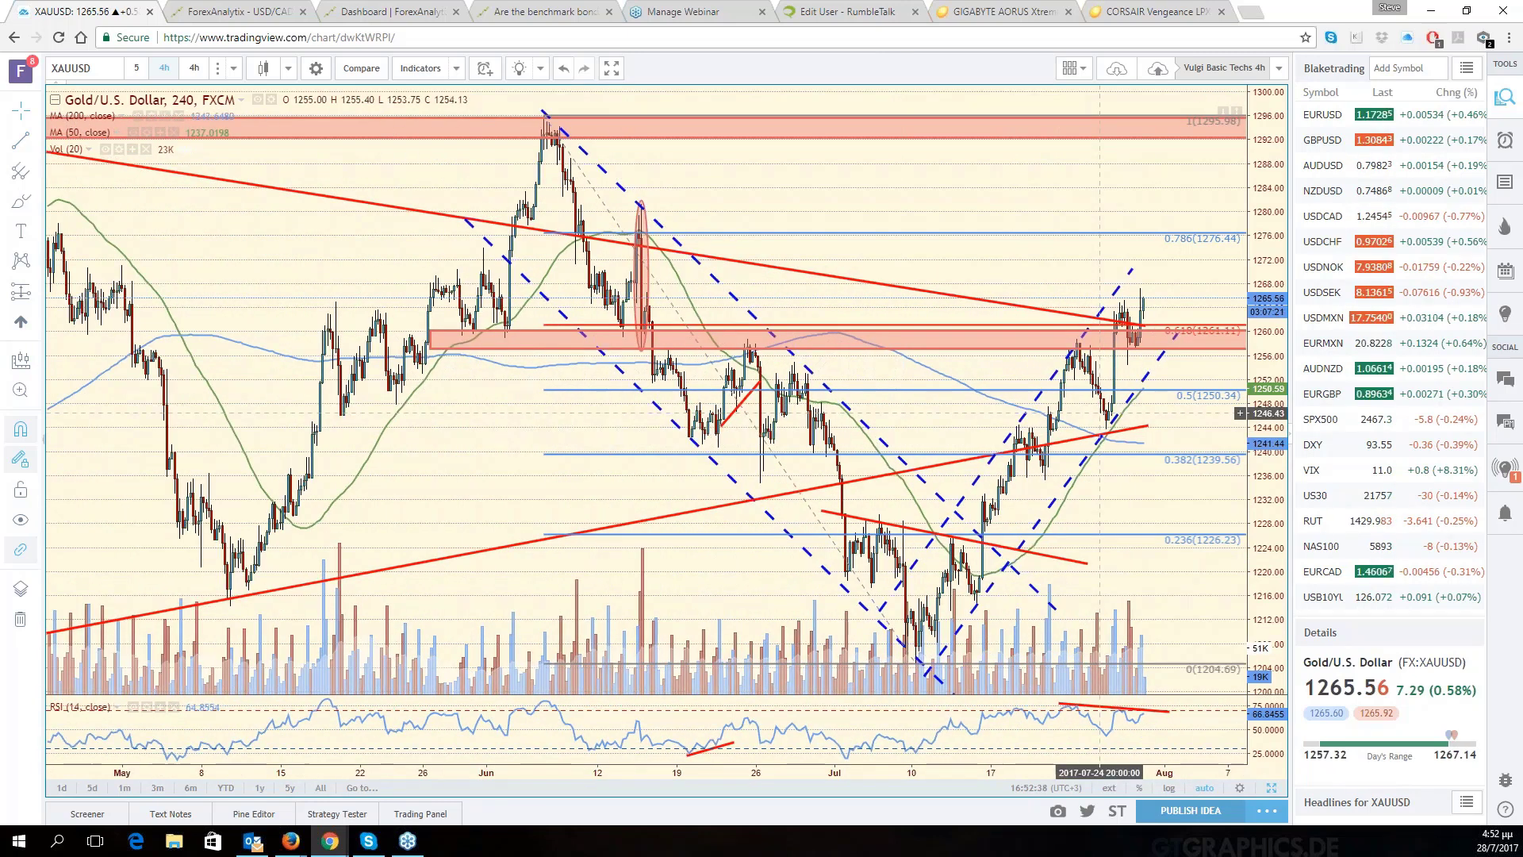
{"action": "scroll", "coordinate": [1100, 412], "scroll_direction": "up", "scroll_amount": 2}
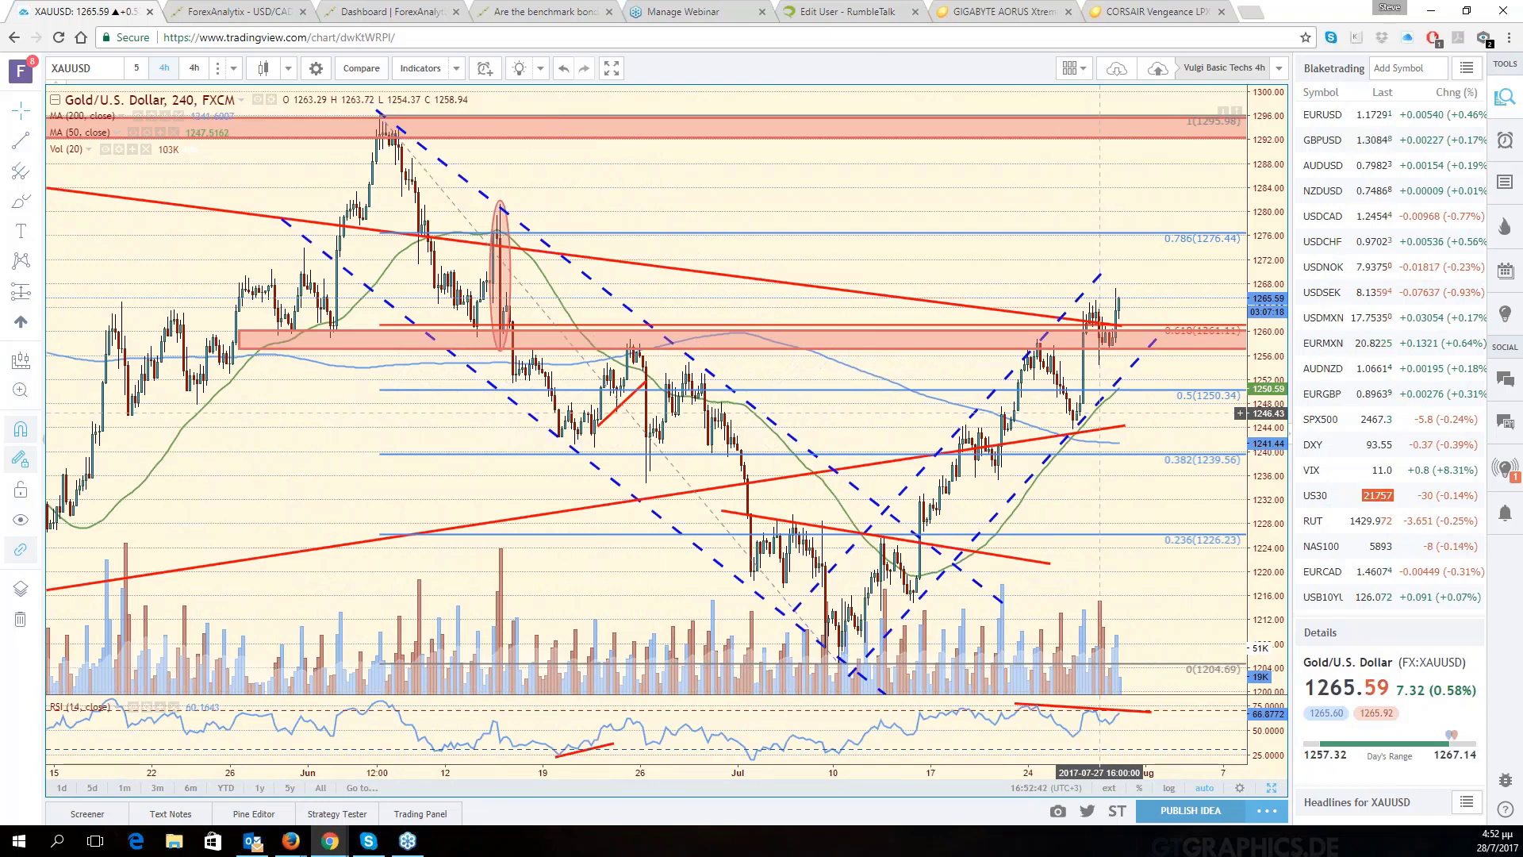
{"action": "scroll", "coordinate": [1100, 412], "scroll_direction": "up", "scroll_amount": 1}
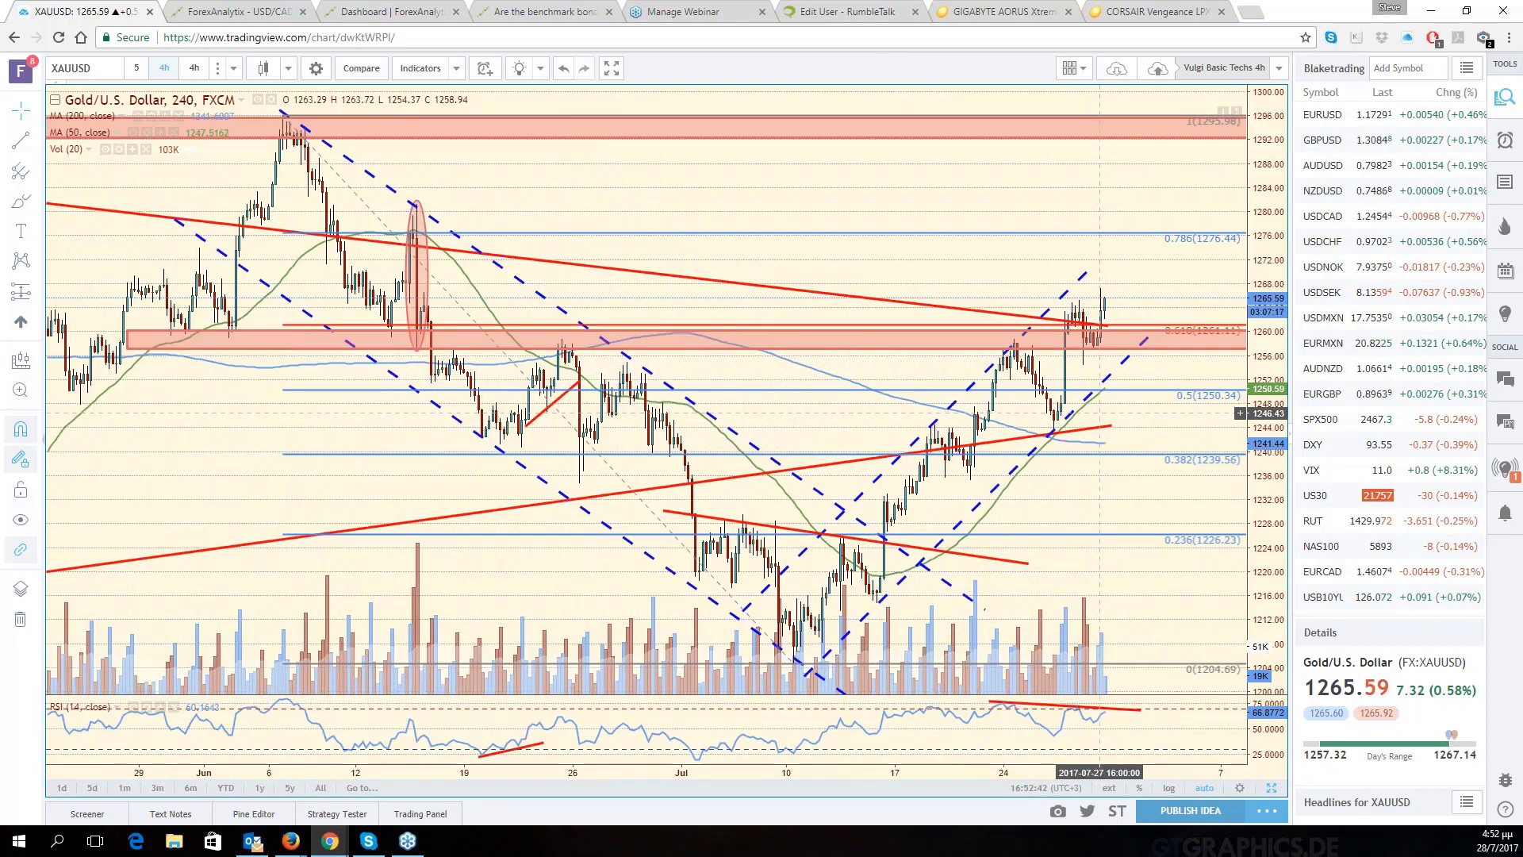
{"action": "scroll", "coordinate": [1100, 413], "scroll_direction": "up", "scroll_amount": 1}
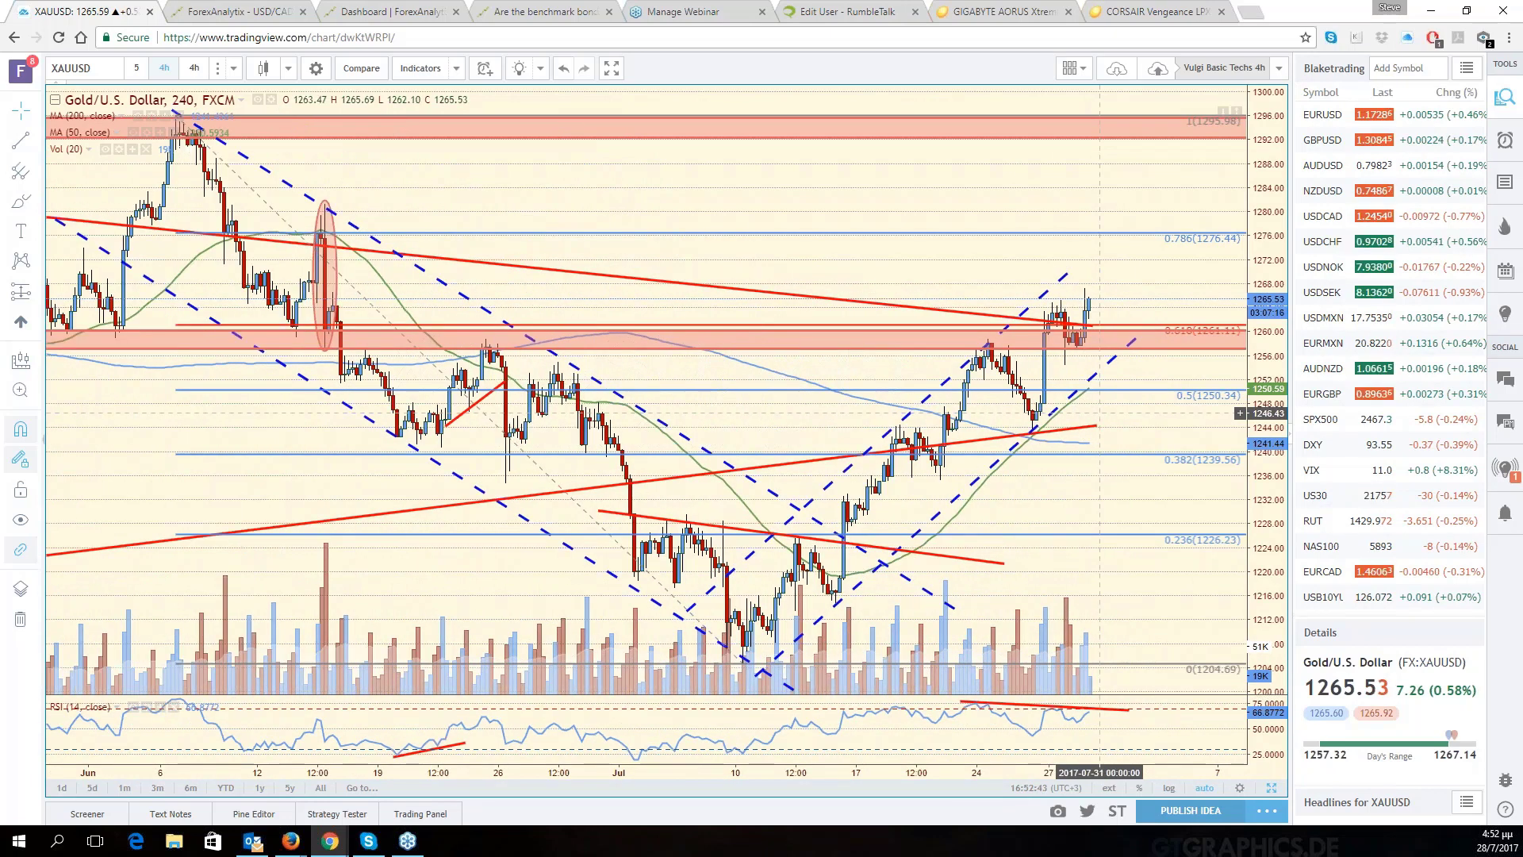
{"action": "scroll", "coordinate": [1099, 412], "scroll_direction": "up", "scroll_amount": 1}
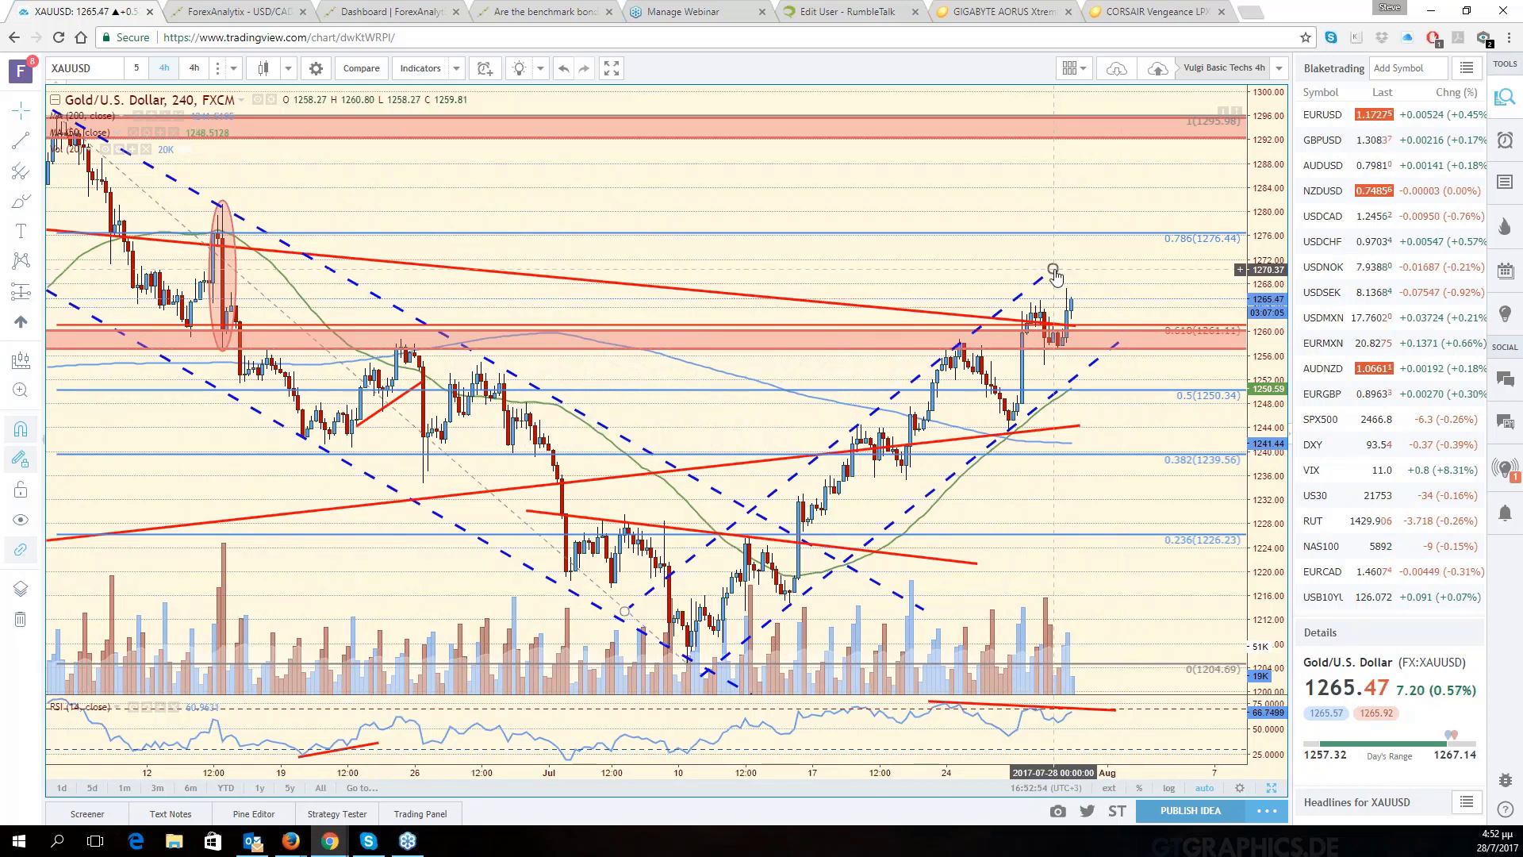
Extend the upper and lower dashed blue channel lines past the latest candles into early August.
{"action": "left_click_drag", "start_coordinate": [1054, 270], "coordinate": [1115, 213]}
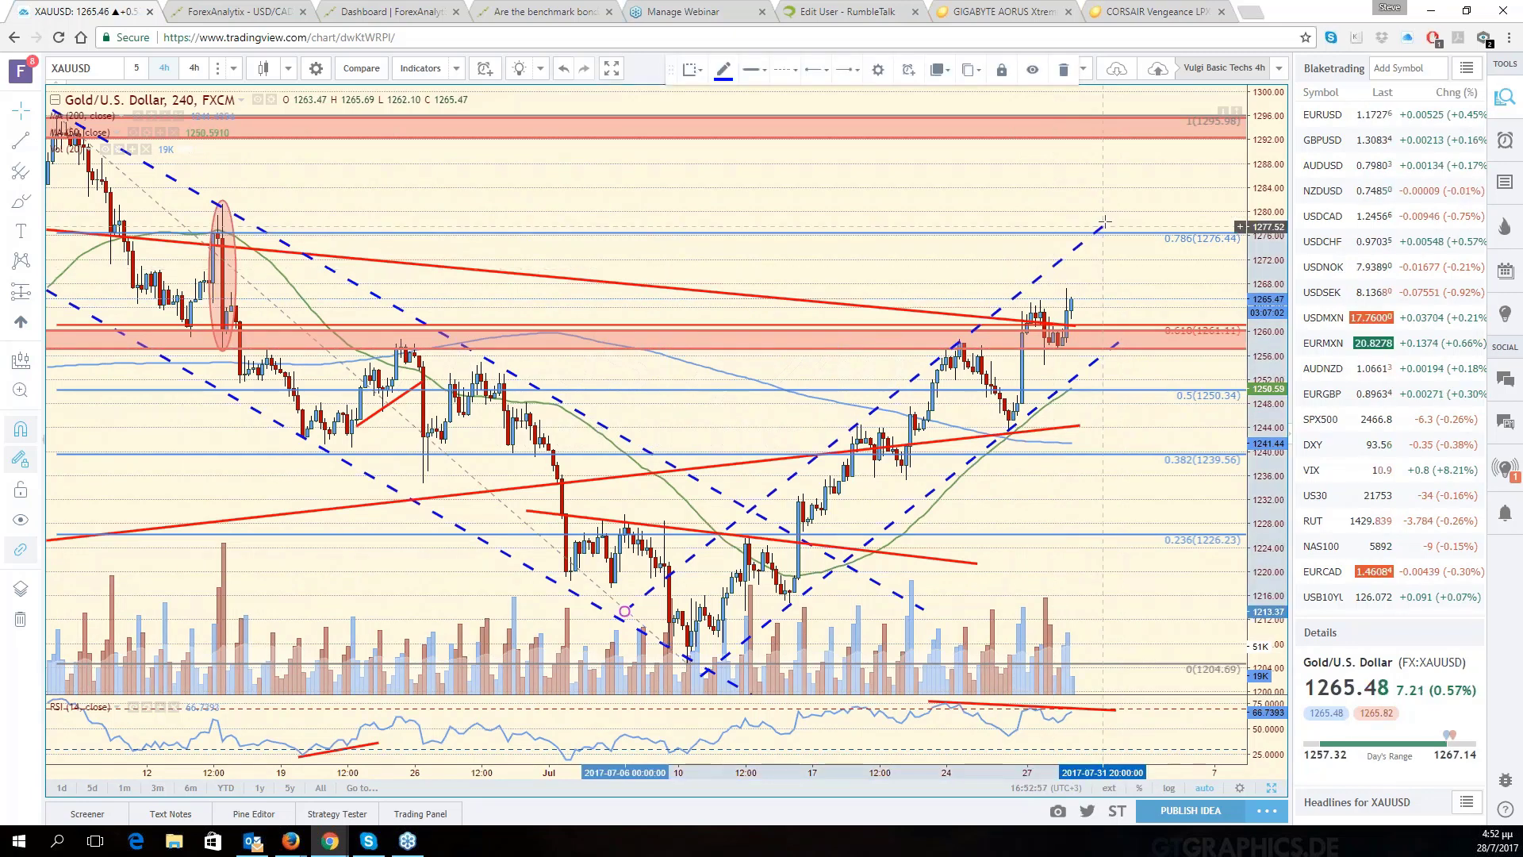
{"action": "right_click", "coordinate": [1046, 259]}
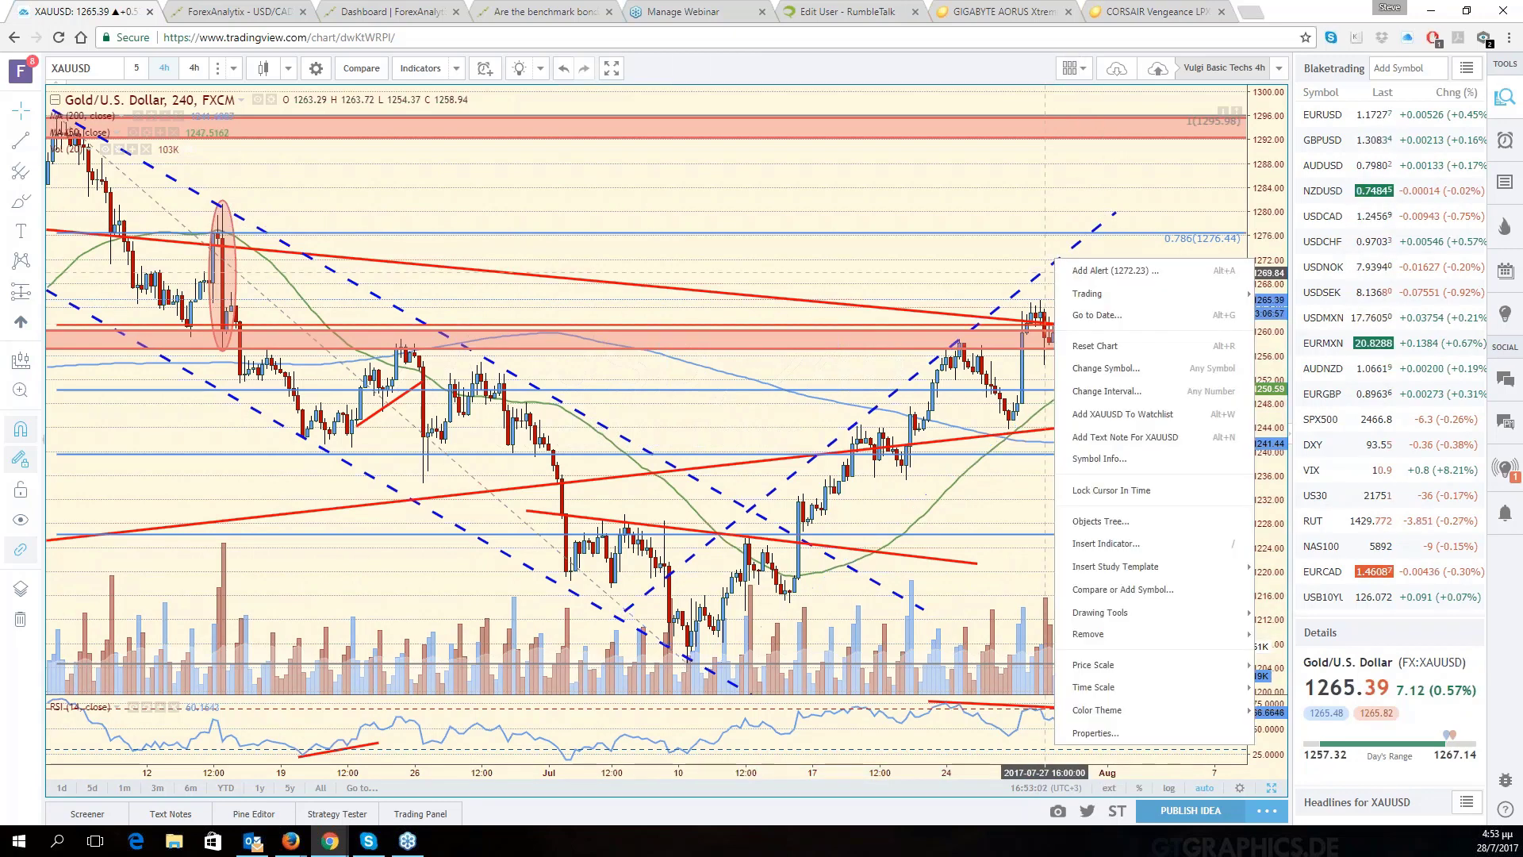
{"action": "left_click", "coordinate": [1046, 259]}
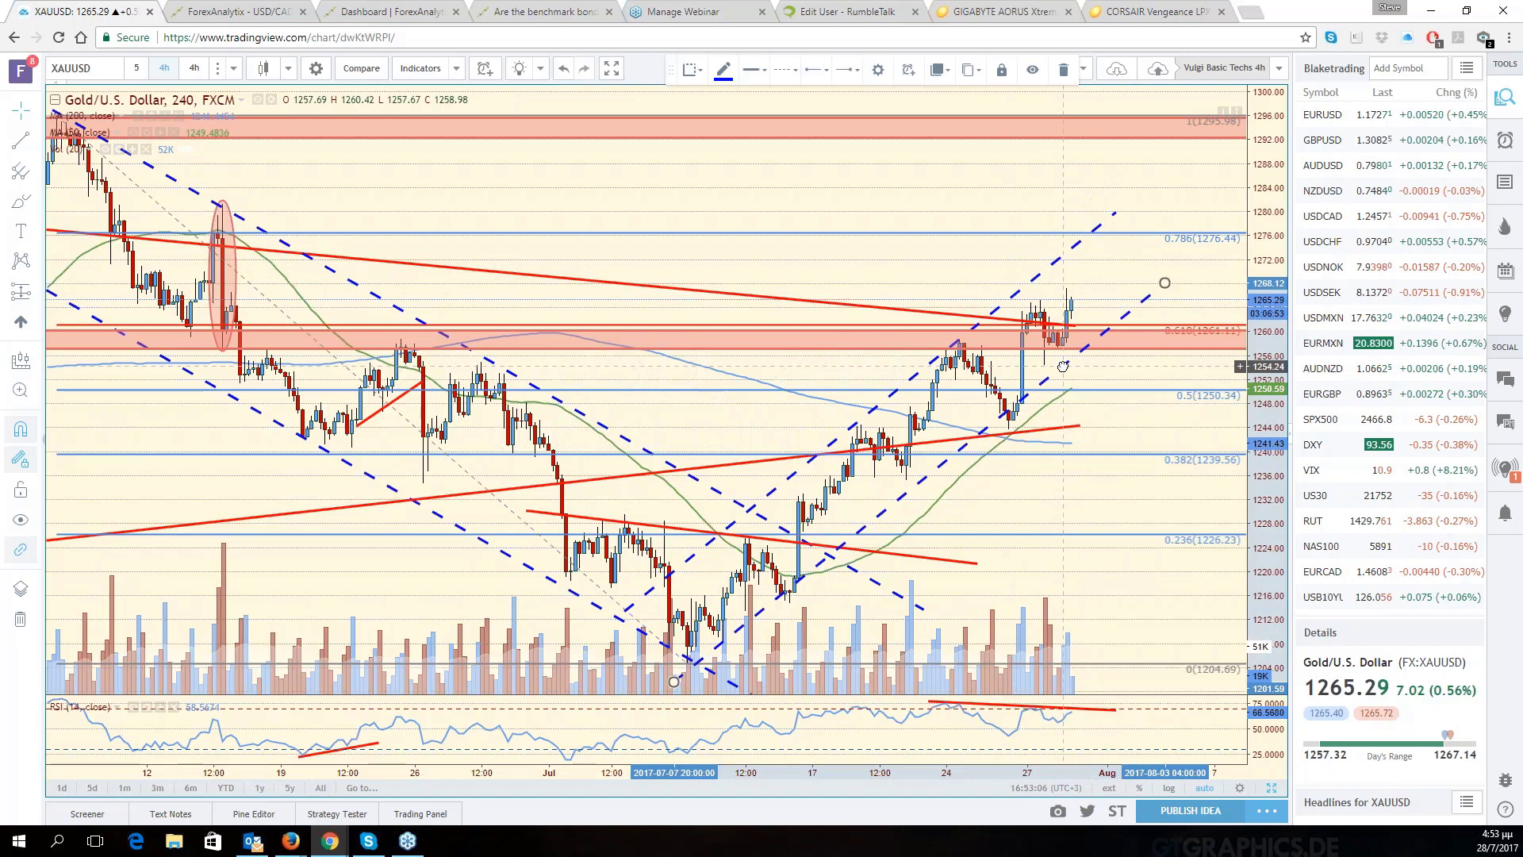
{"action": "left_click_drag", "start_coordinate": [1017, 272], "coordinate": [1076, 372]}
{"action": "left_click", "coordinate": [1098, 293]}
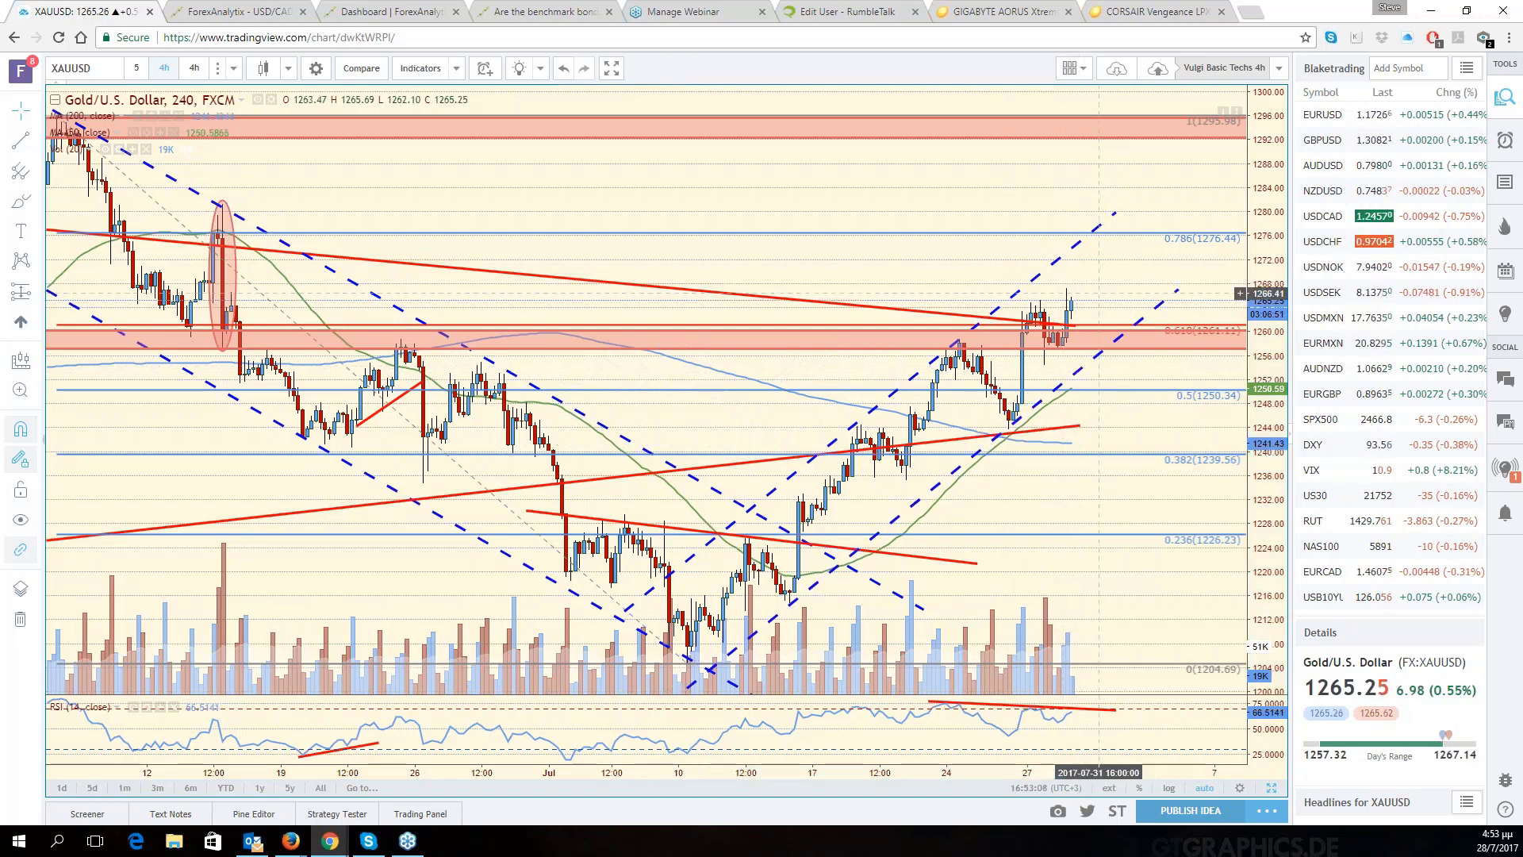
{"action": "scroll", "coordinate": [1099, 293], "scroll_direction": "down", "scroll_amount": 3}
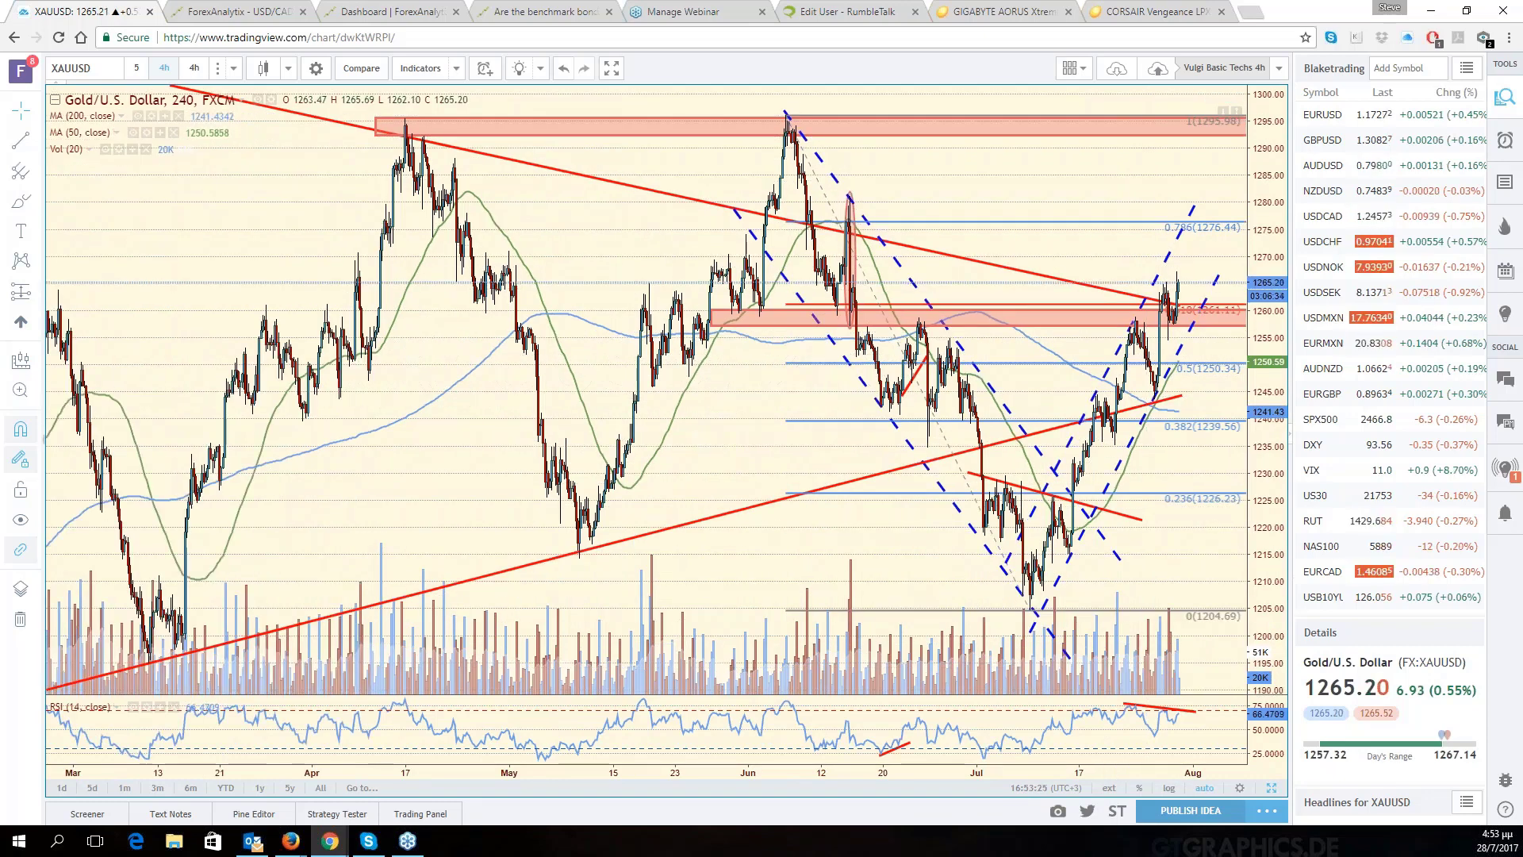
{"action": "scroll", "coordinate": [619, 389], "scroll_direction": "down", "scroll_amount": 2}
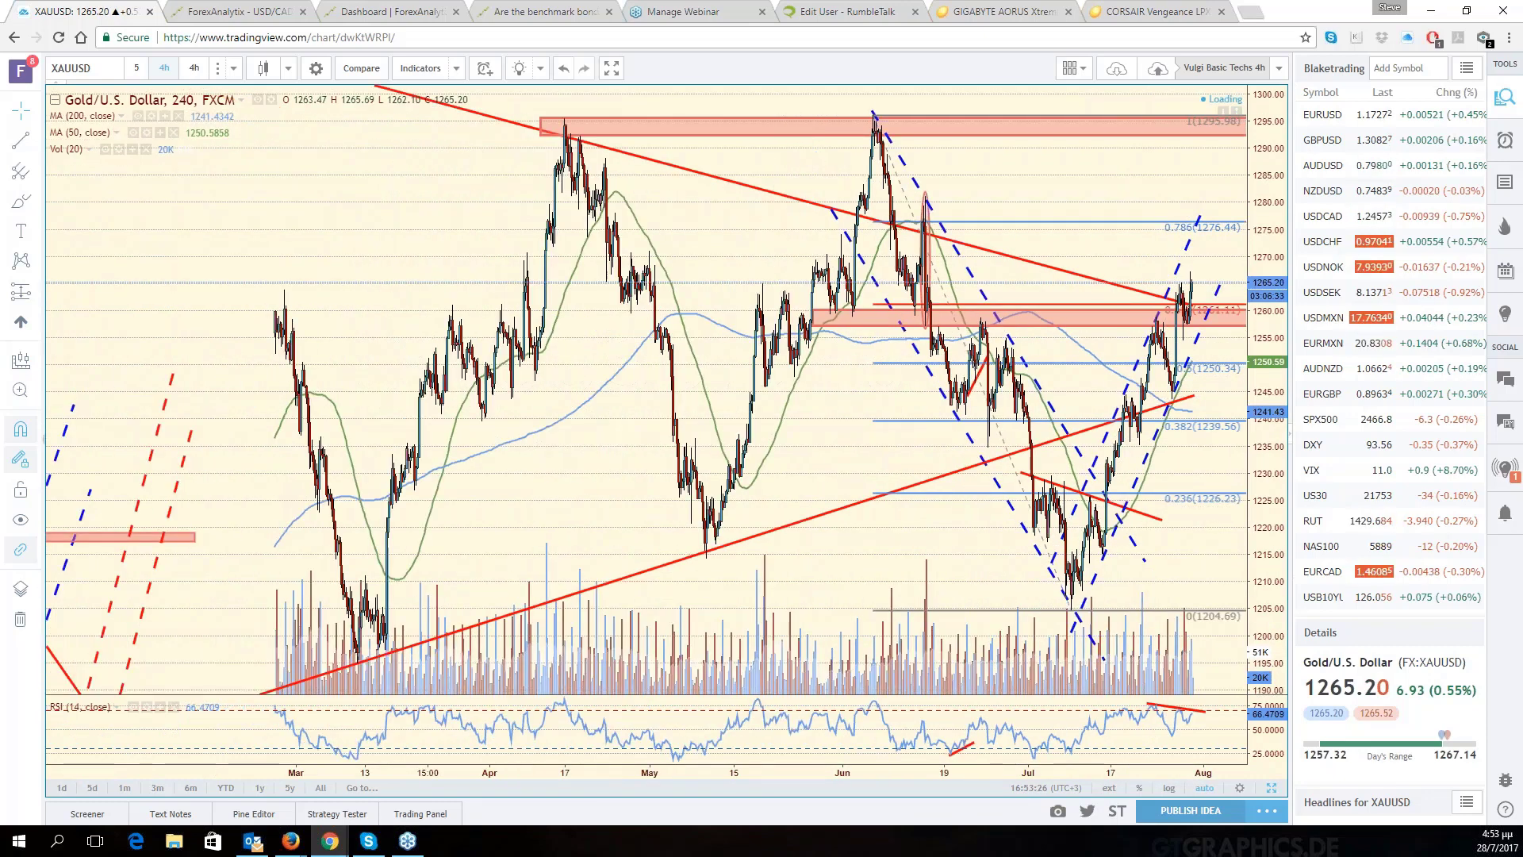
{"action": "scroll", "coordinate": [1145, 419], "scroll_direction": "down", "scroll_amount": 1}
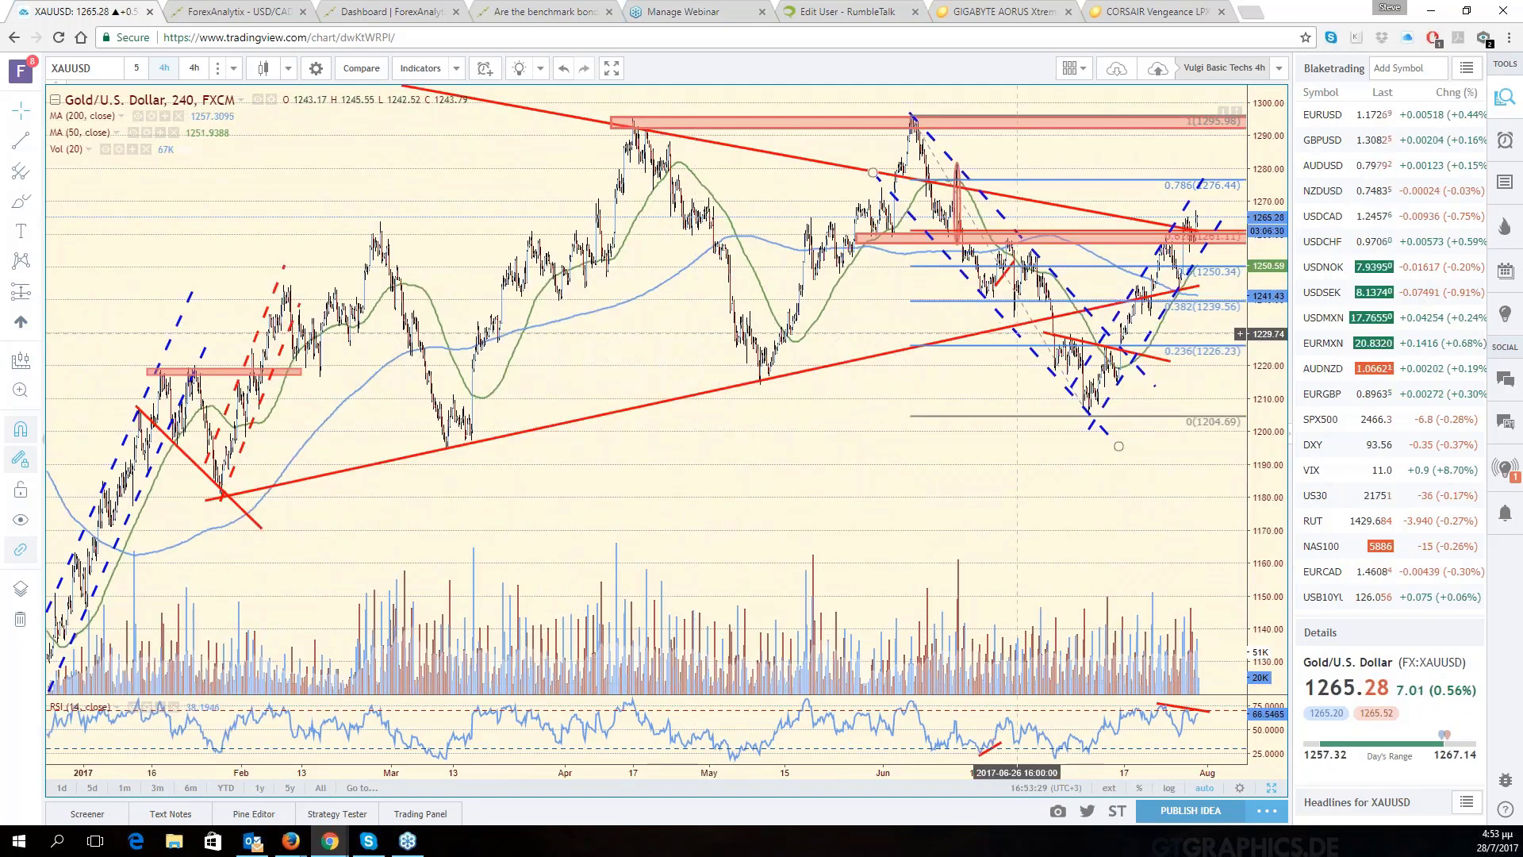
{"action": "scroll", "coordinate": [1018, 334], "scroll_direction": "up", "scroll_amount": 1}
{"action": "scroll", "coordinate": [1006, 350], "scroll_direction": "up", "scroll_amount": 2}
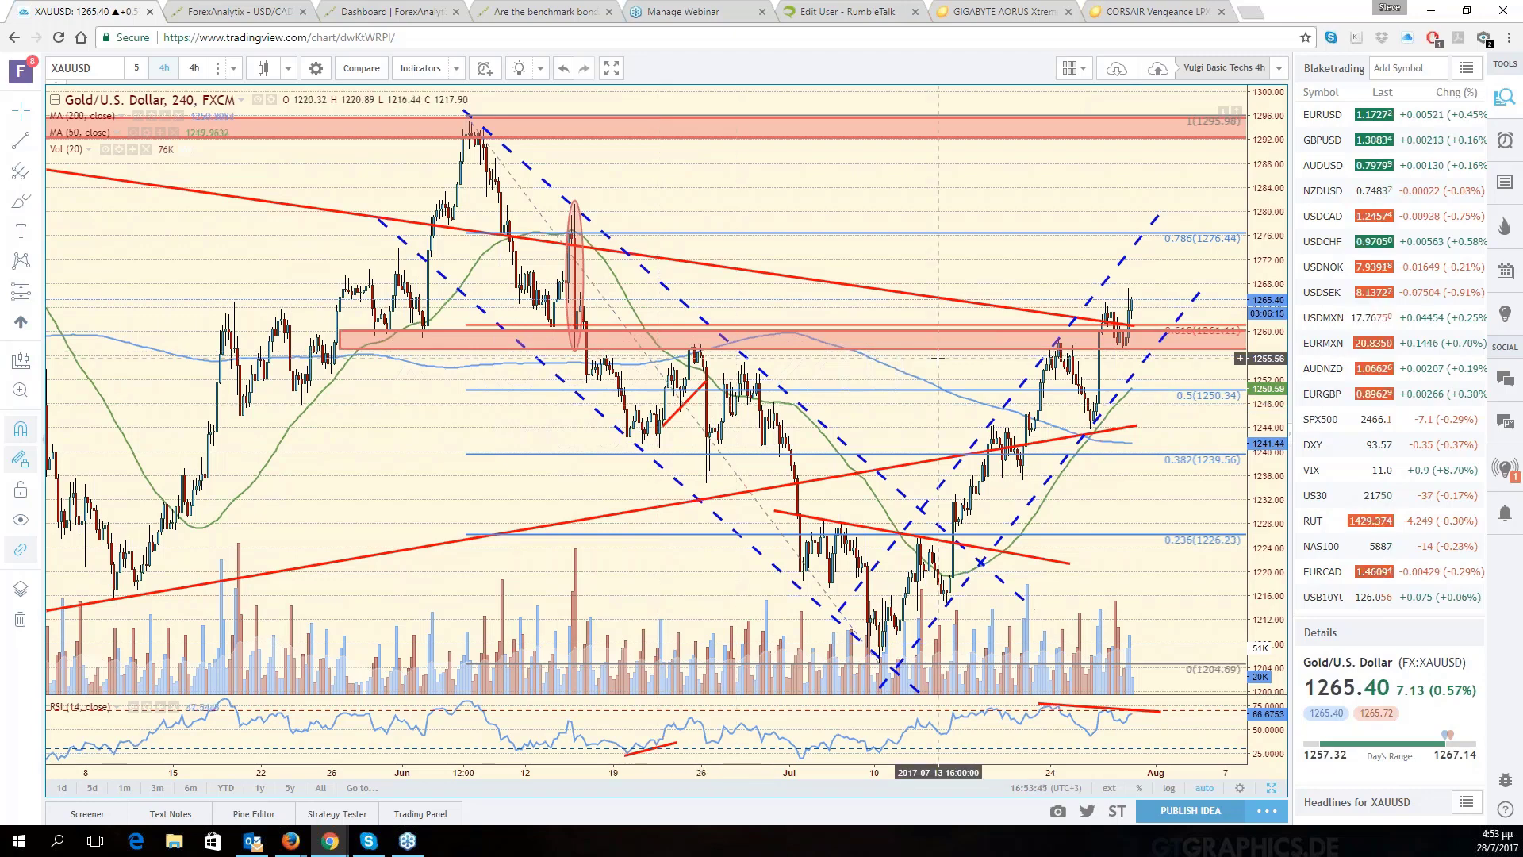
{"action": "scroll", "coordinate": [938, 359], "scroll_direction": "up", "scroll_amount": 2}
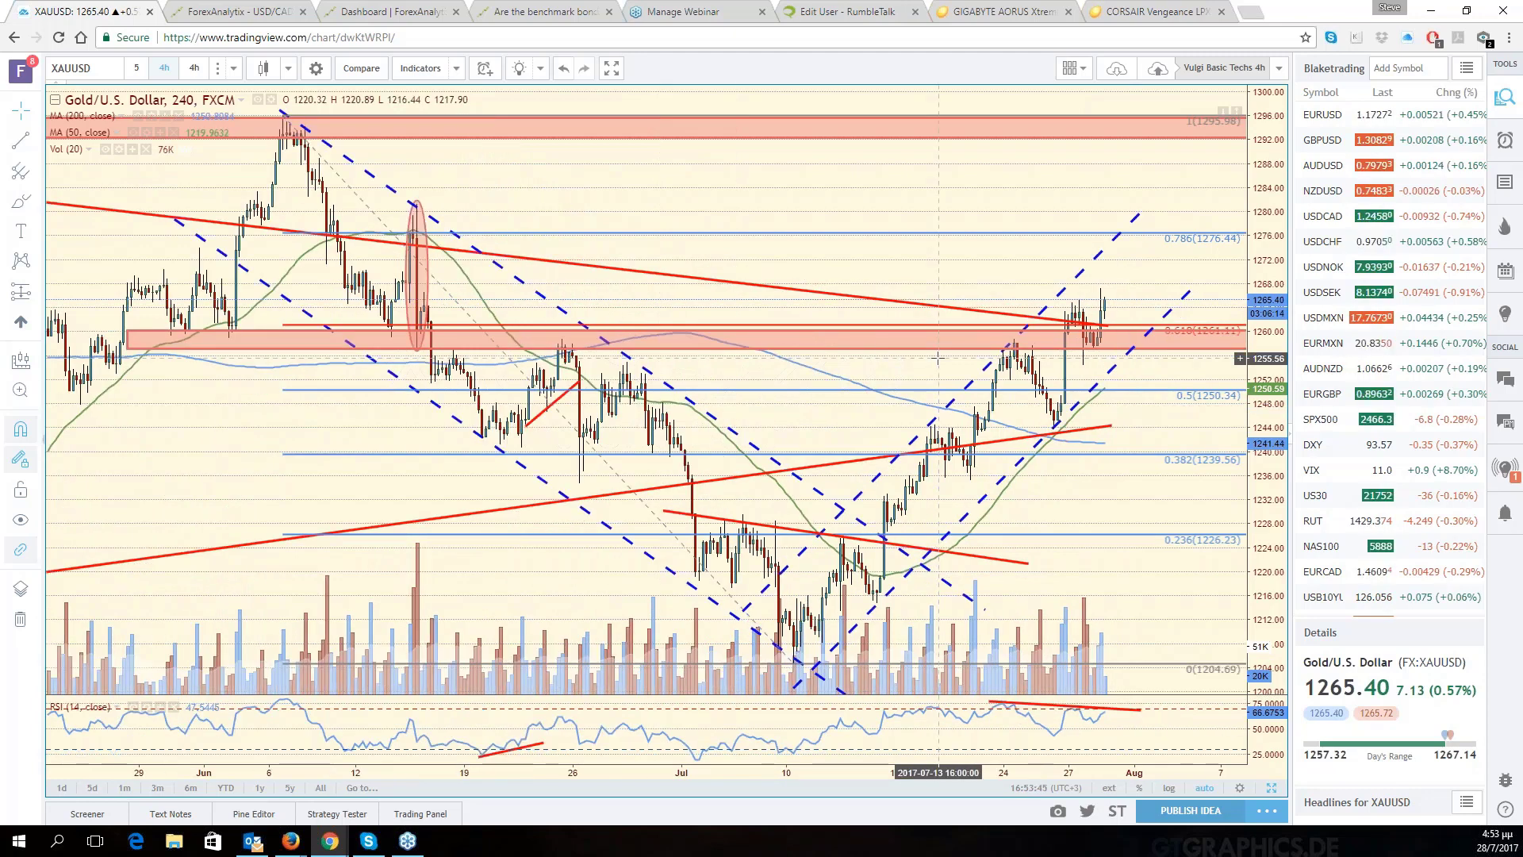
{"action": "scroll", "coordinate": [939, 359], "scroll_direction": "up", "scroll_amount": 1}
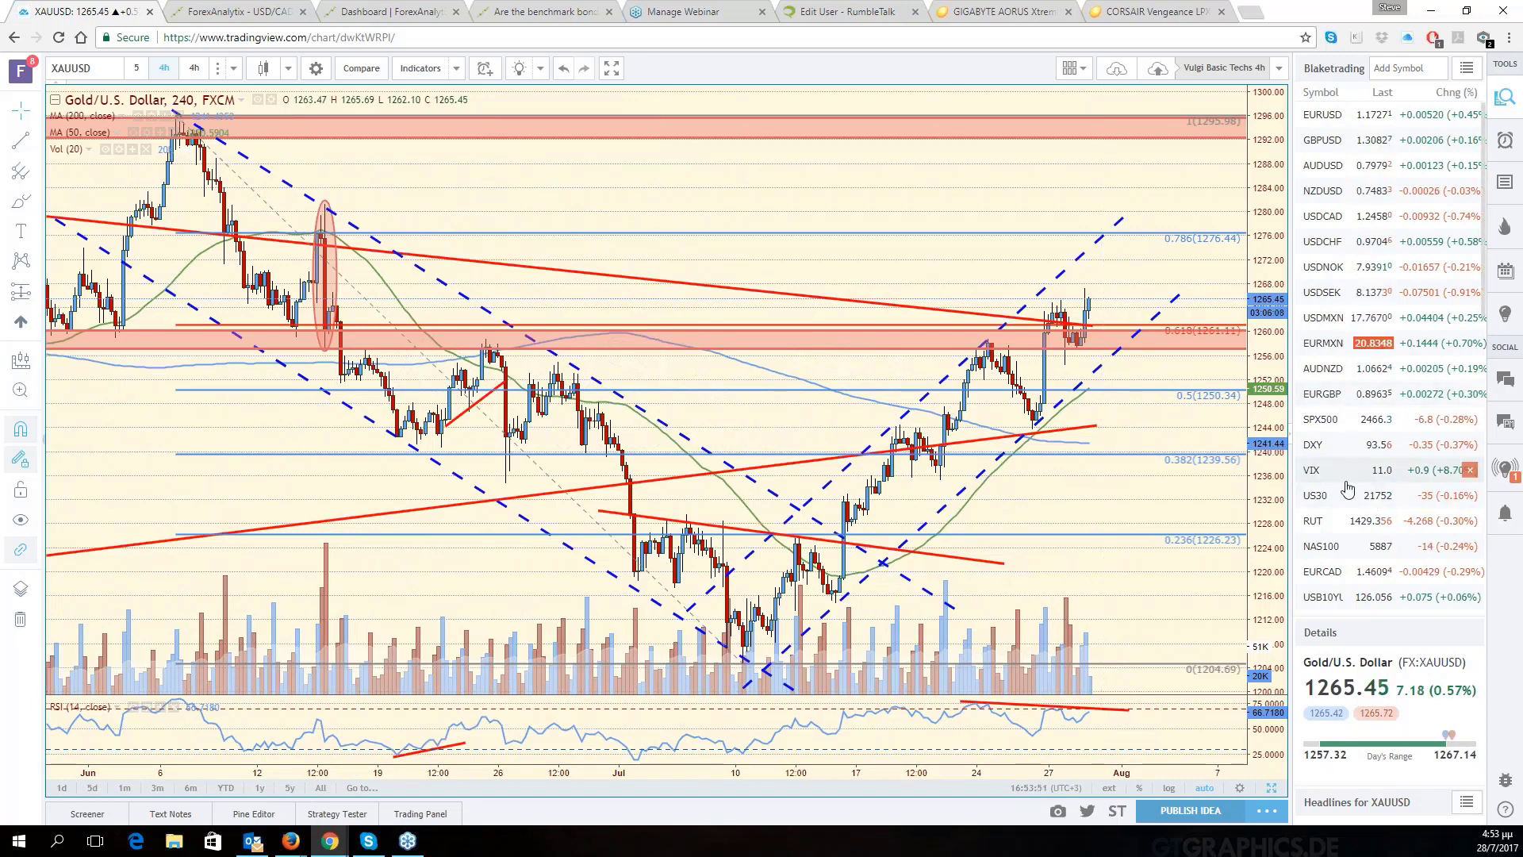
{"action": "scroll", "coordinate": [1347, 500], "scroll_direction": "down", "scroll_amount": 6}
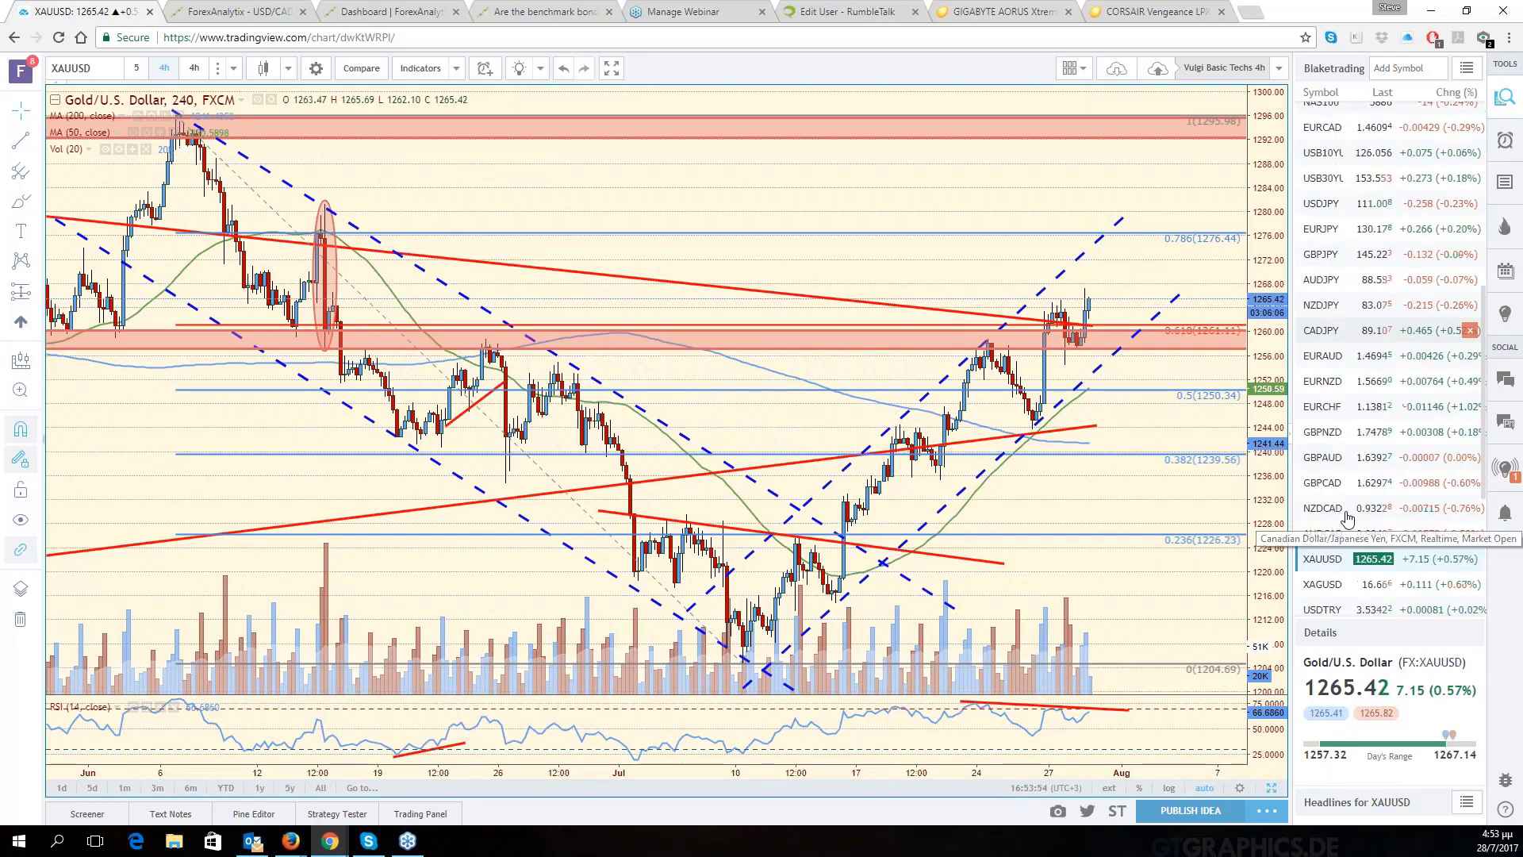
{"action": "scroll", "coordinate": [1347, 517], "scroll_direction": "down", "scroll_amount": 1}
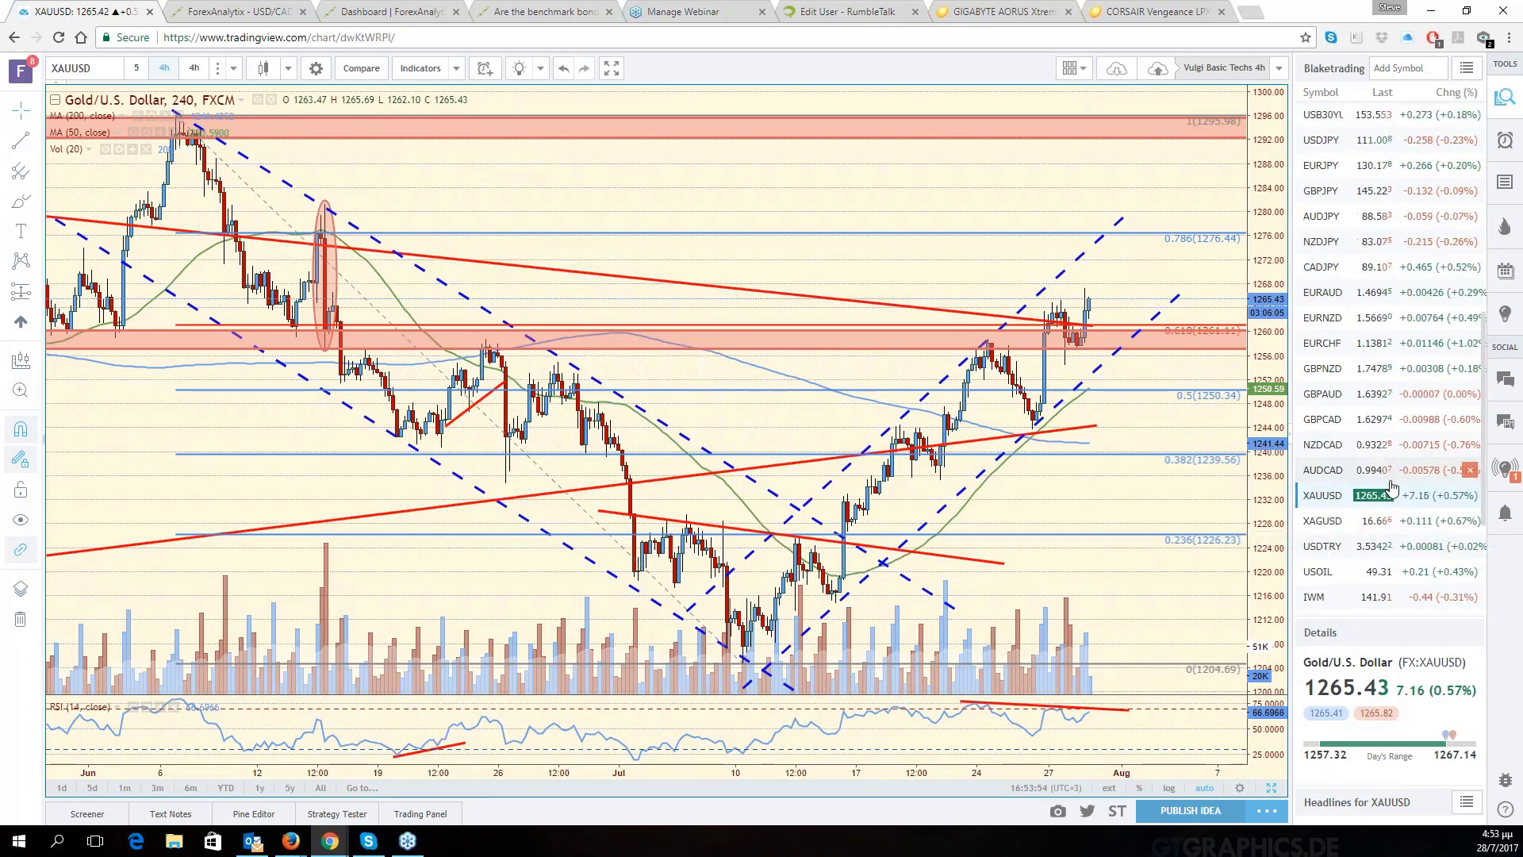
Review the XAGUSD 4-hour silver chart by zooming and panning, then minimize the browser.
{"action": "left_click", "coordinate": [1351, 523]}
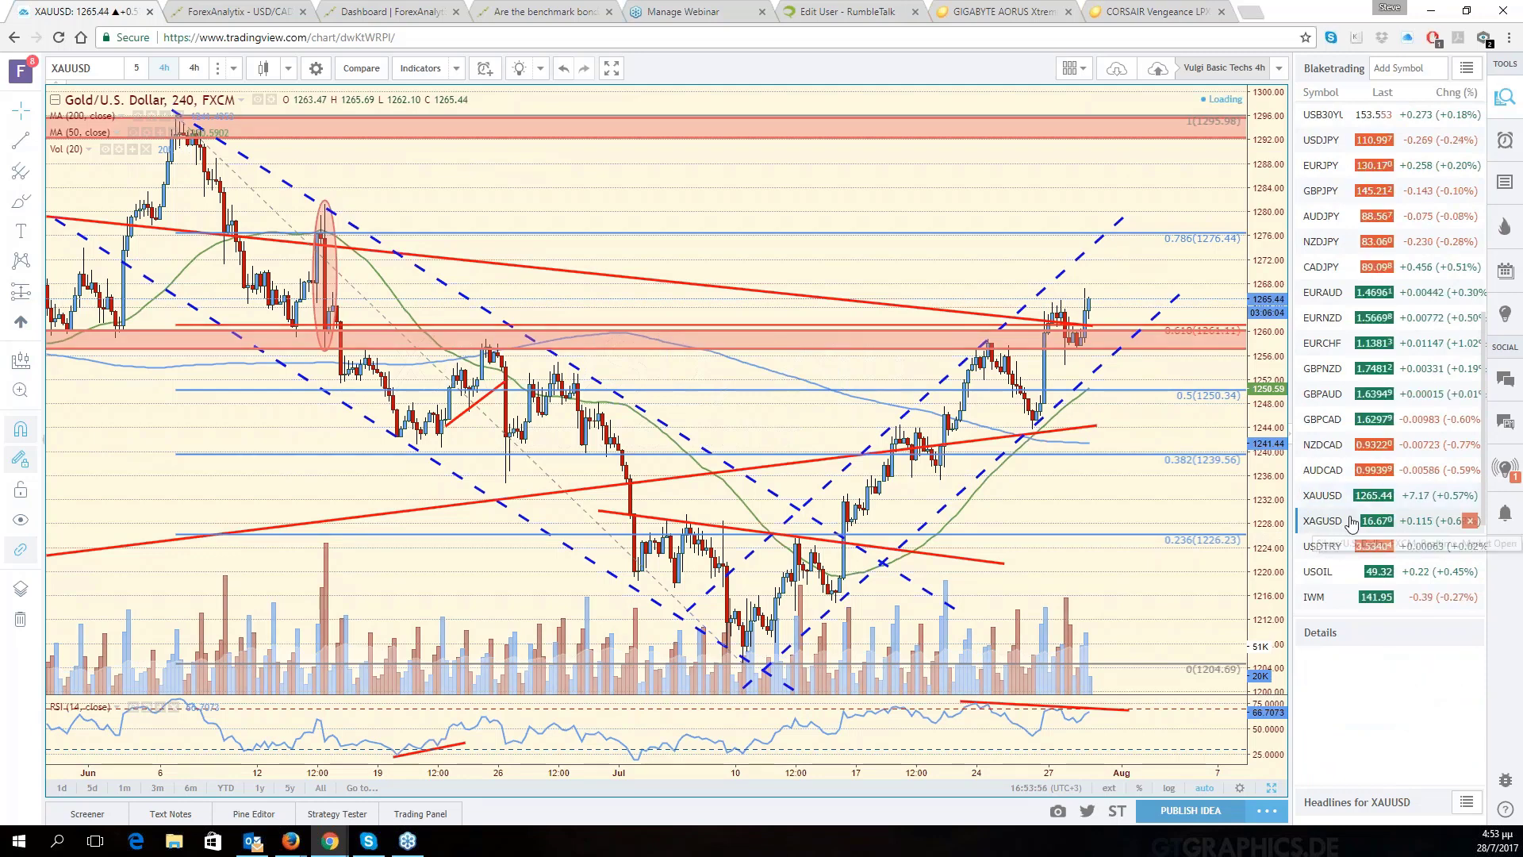
{"action": "scroll", "coordinate": [1165, 515], "scroll_direction": "down", "scroll_amount": 3}
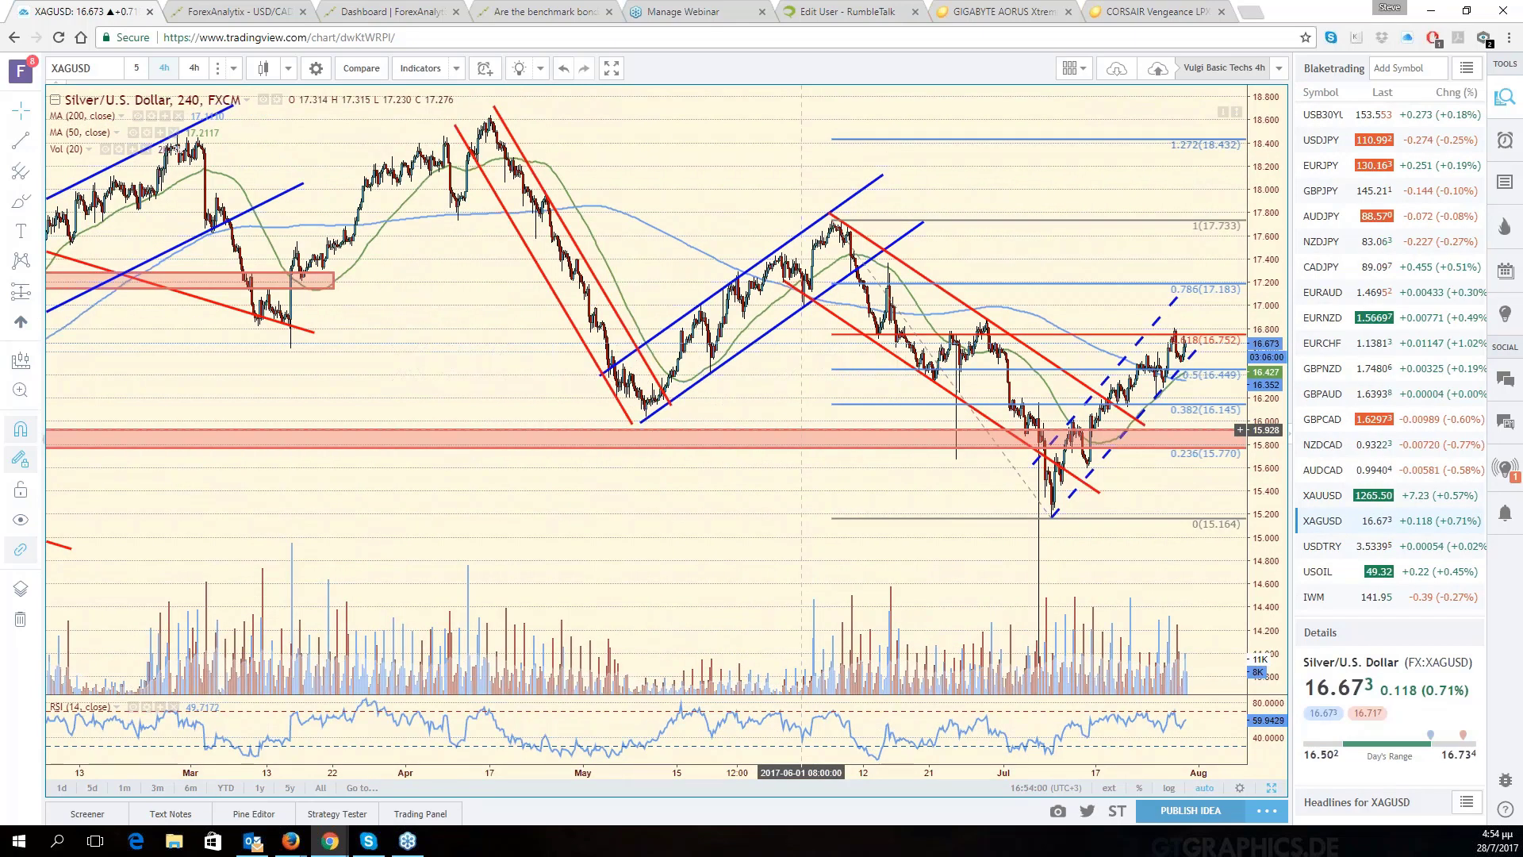
{"action": "scroll", "coordinate": [1165, 514], "scroll_direction": "down", "scroll_amount": 3}
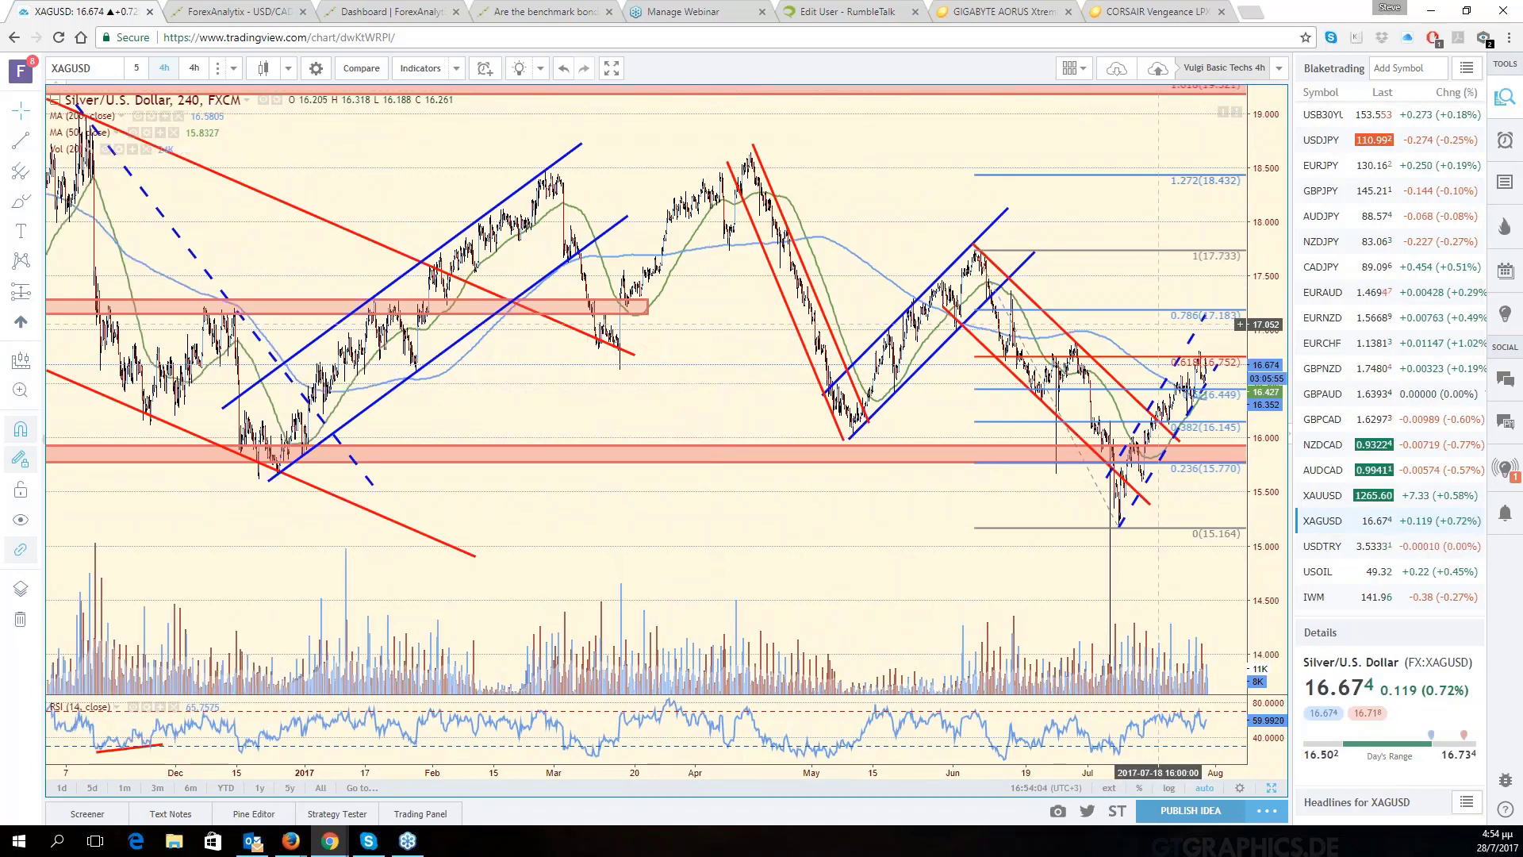
{"action": "scroll", "coordinate": [922, 378], "scroll_direction": "up", "scroll_amount": 3}
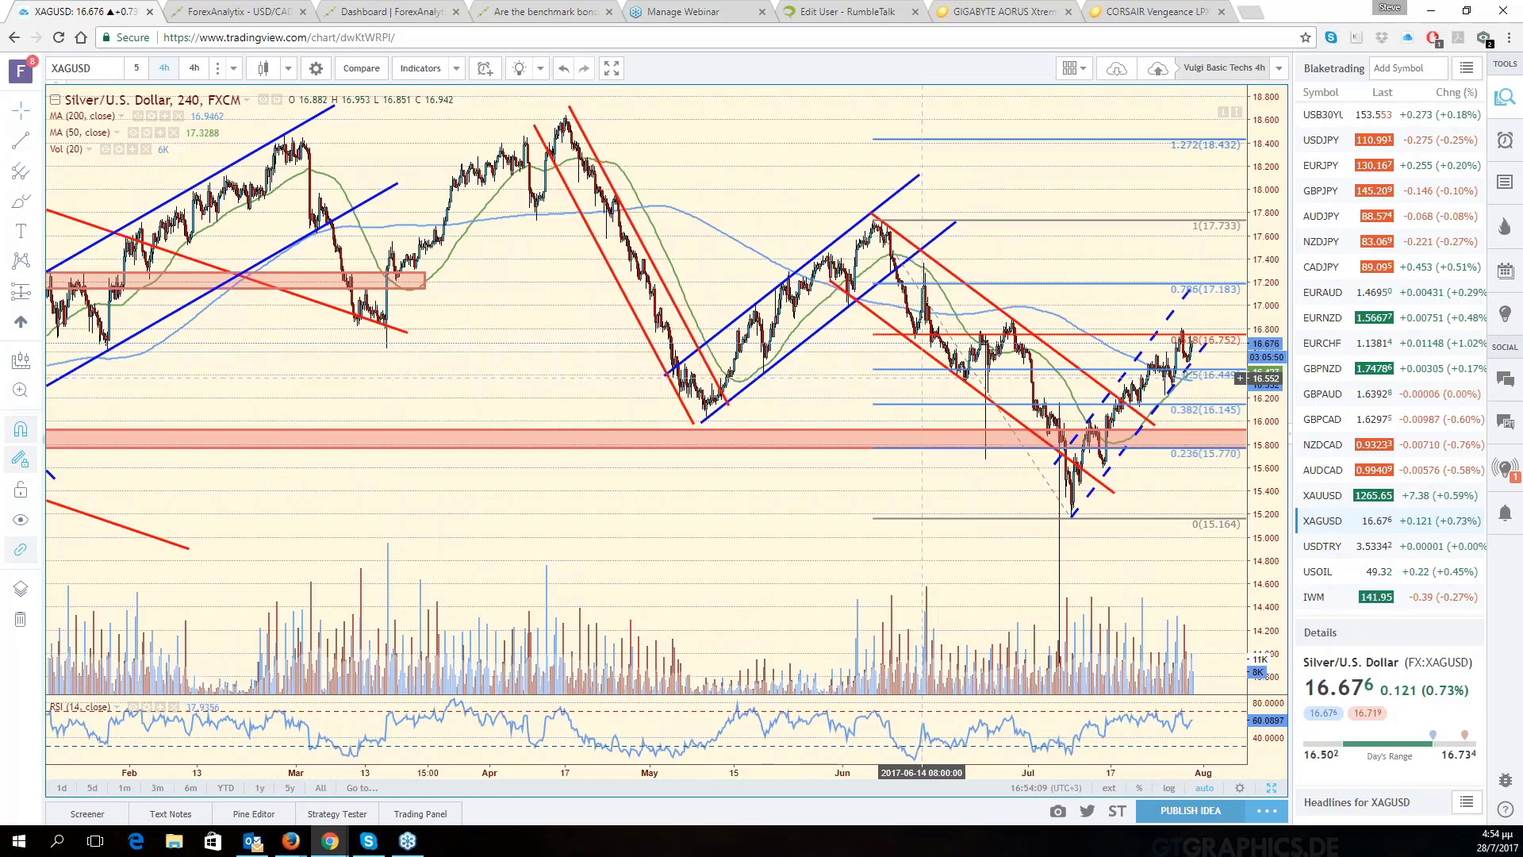
{"action": "scroll", "coordinate": [922, 377], "scroll_direction": "up", "scroll_amount": 2}
{"action": "scroll", "coordinate": [921, 319], "scroll_direction": "up", "scroll_amount": 2}
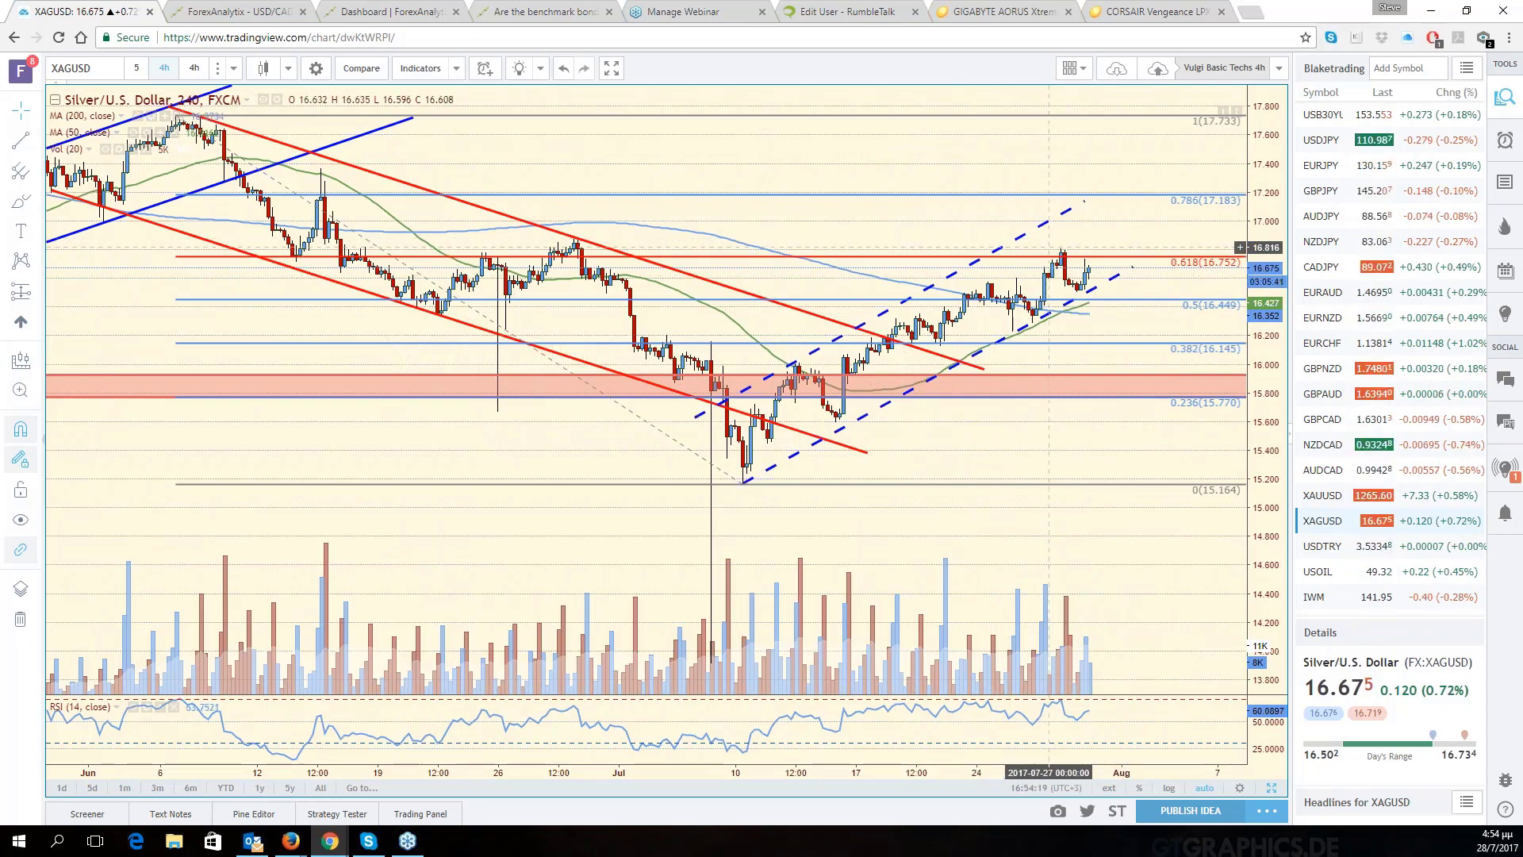
{"action": "scroll", "coordinate": [1050, 247], "scroll_direction": "down", "scroll_amount": 2}
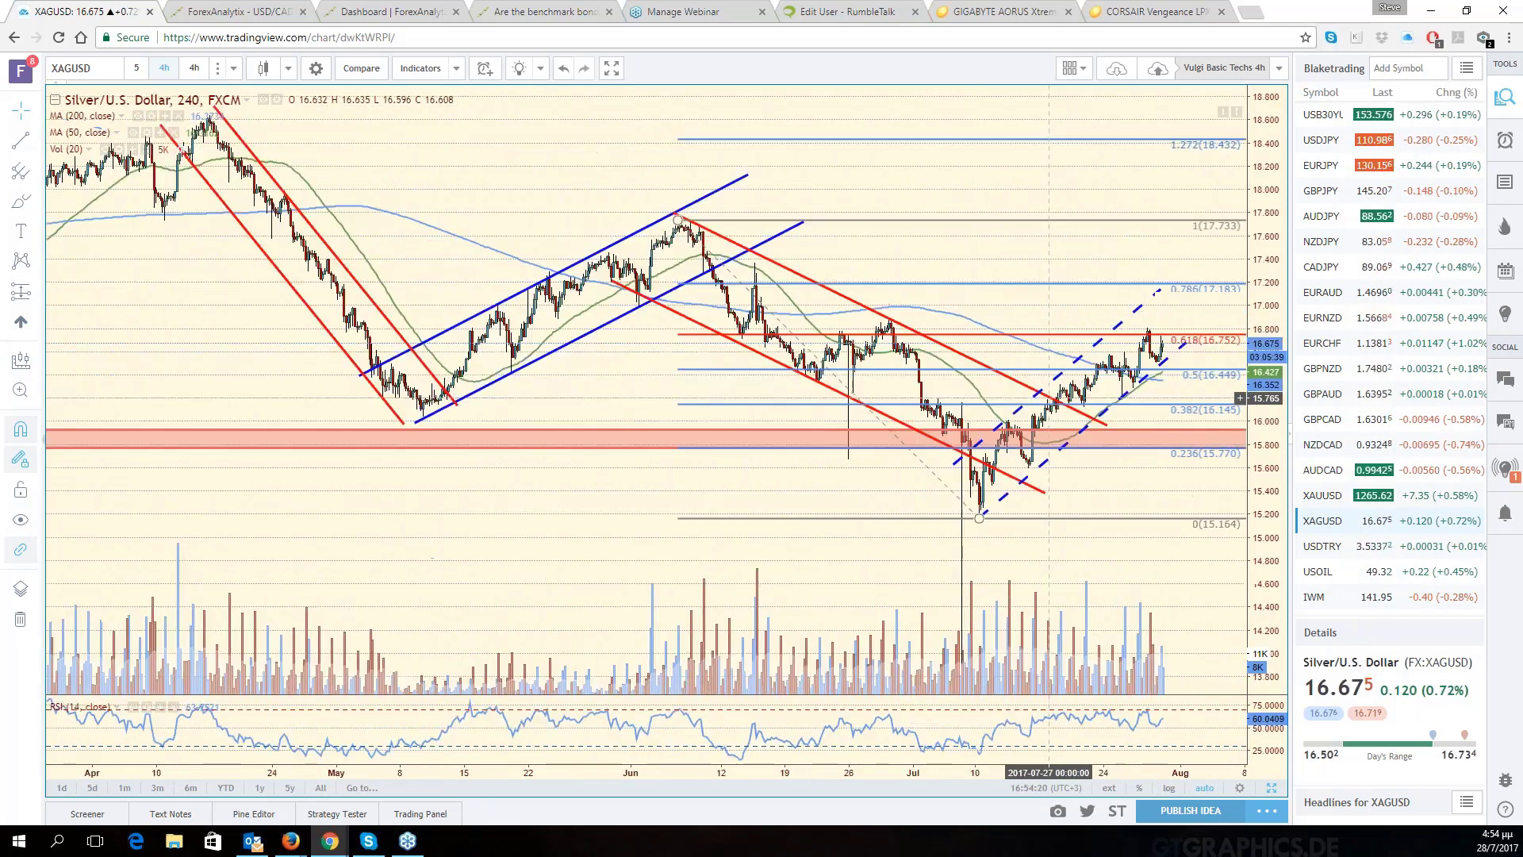
{"action": "scroll", "coordinate": [1049, 248], "scroll_direction": "down", "scroll_amount": 2}
{"action": "scroll", "coordinate": [1049, 398], "scroll_direction": "down", "scroll_amount": 1}
{"action": "scroll", "coordinate": [1050, 398], "scroll_direction": "down", "scroll_amount": 1}
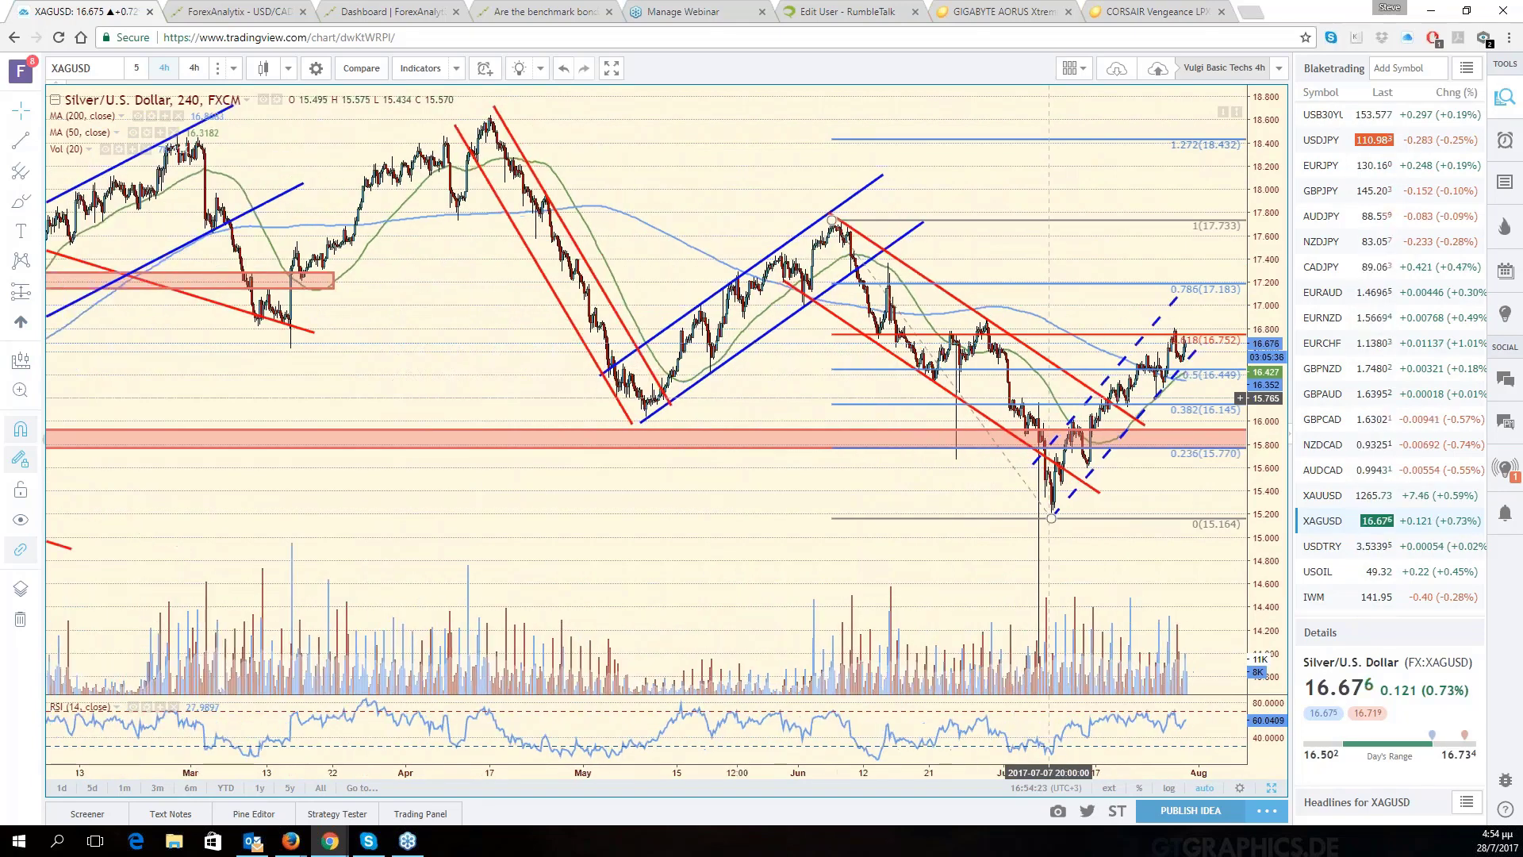
{"action": "scroll", "coordinate": [1049, 398], "scroll_direction": "up", "scroll_amount": 2}
{"action": "scroll", "coordinate": [1049, 399], "scroll_direction": "up", "scroll_amount": 1}
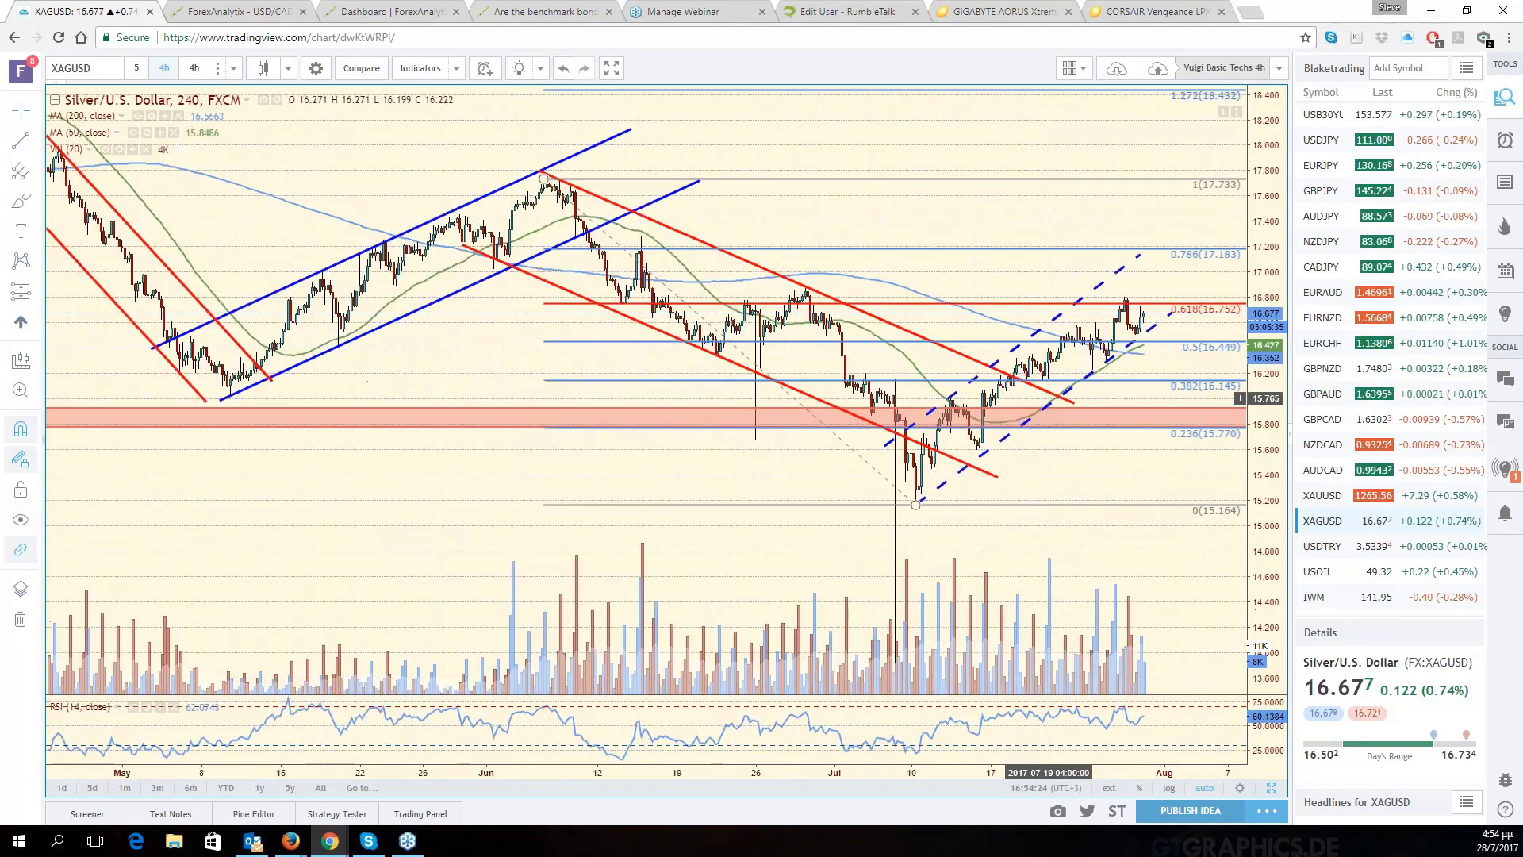
{"action": "scroll", "coordinate": [1050, 398], "scroll_direction": "up", "scroll_amount": 1}
{"action": "scroll", "coordinate": [1050, 398], "scroll_direction": "up", "scroll_amount": 1}
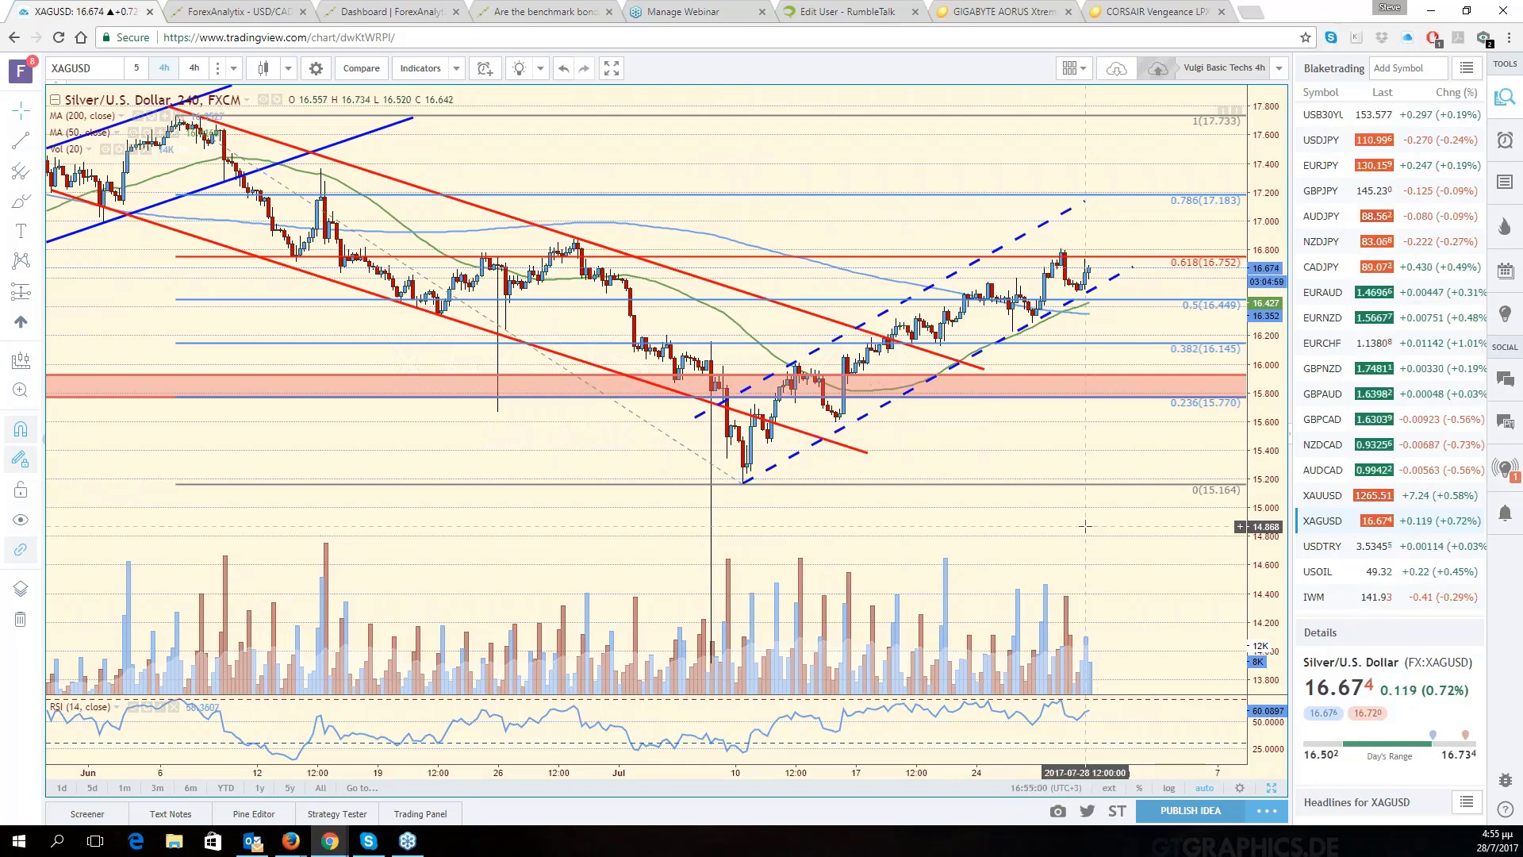
{"action": "left_click_drag", "start_coordinate": [1085, 525], "coordinate": [1135, 534]}
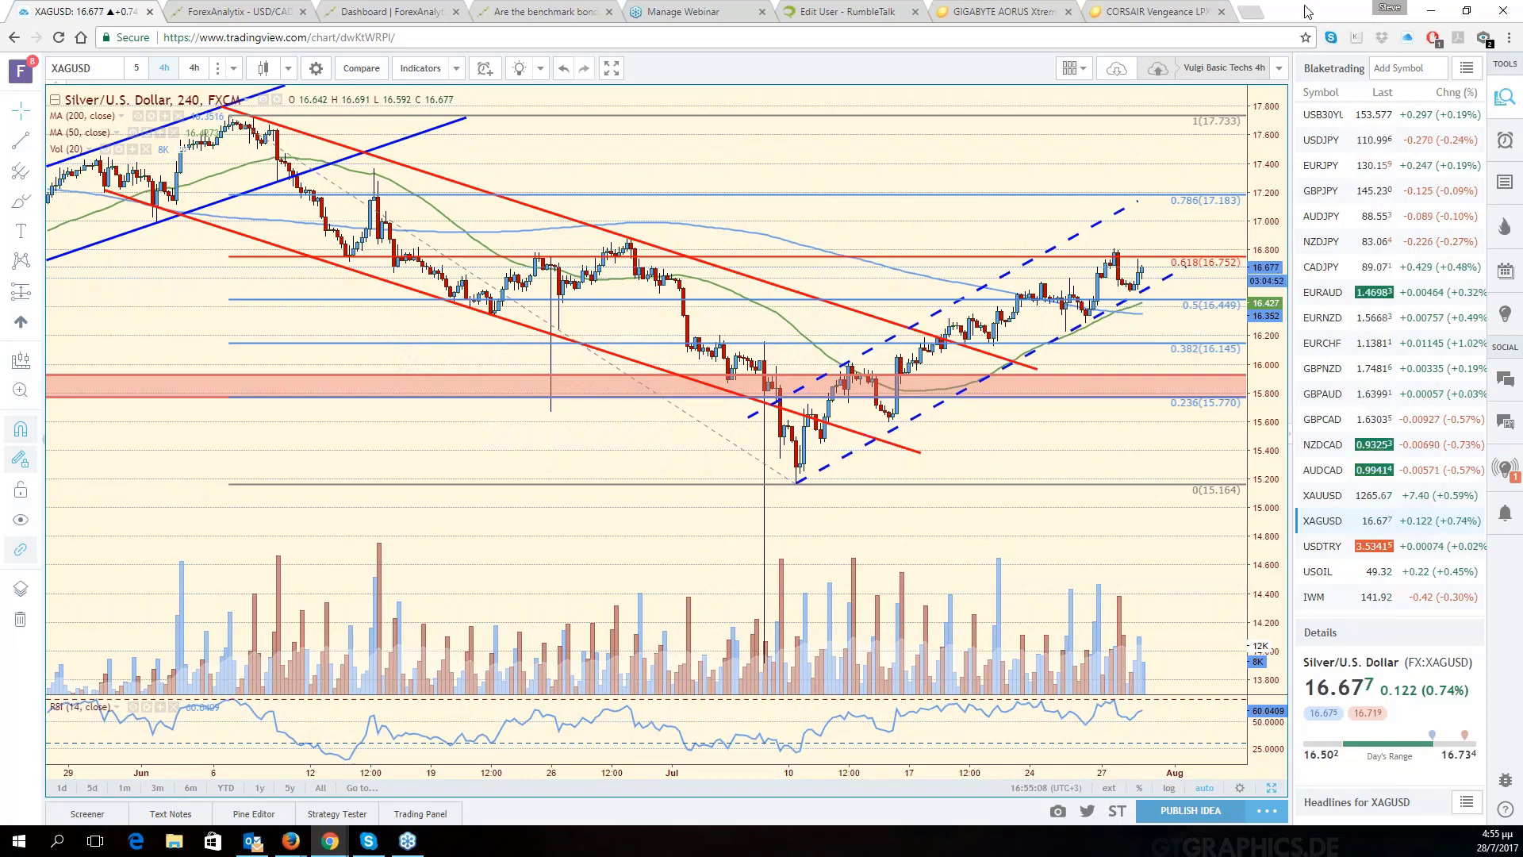
{"action": "left_click", "coordinate": [1430, 11]}
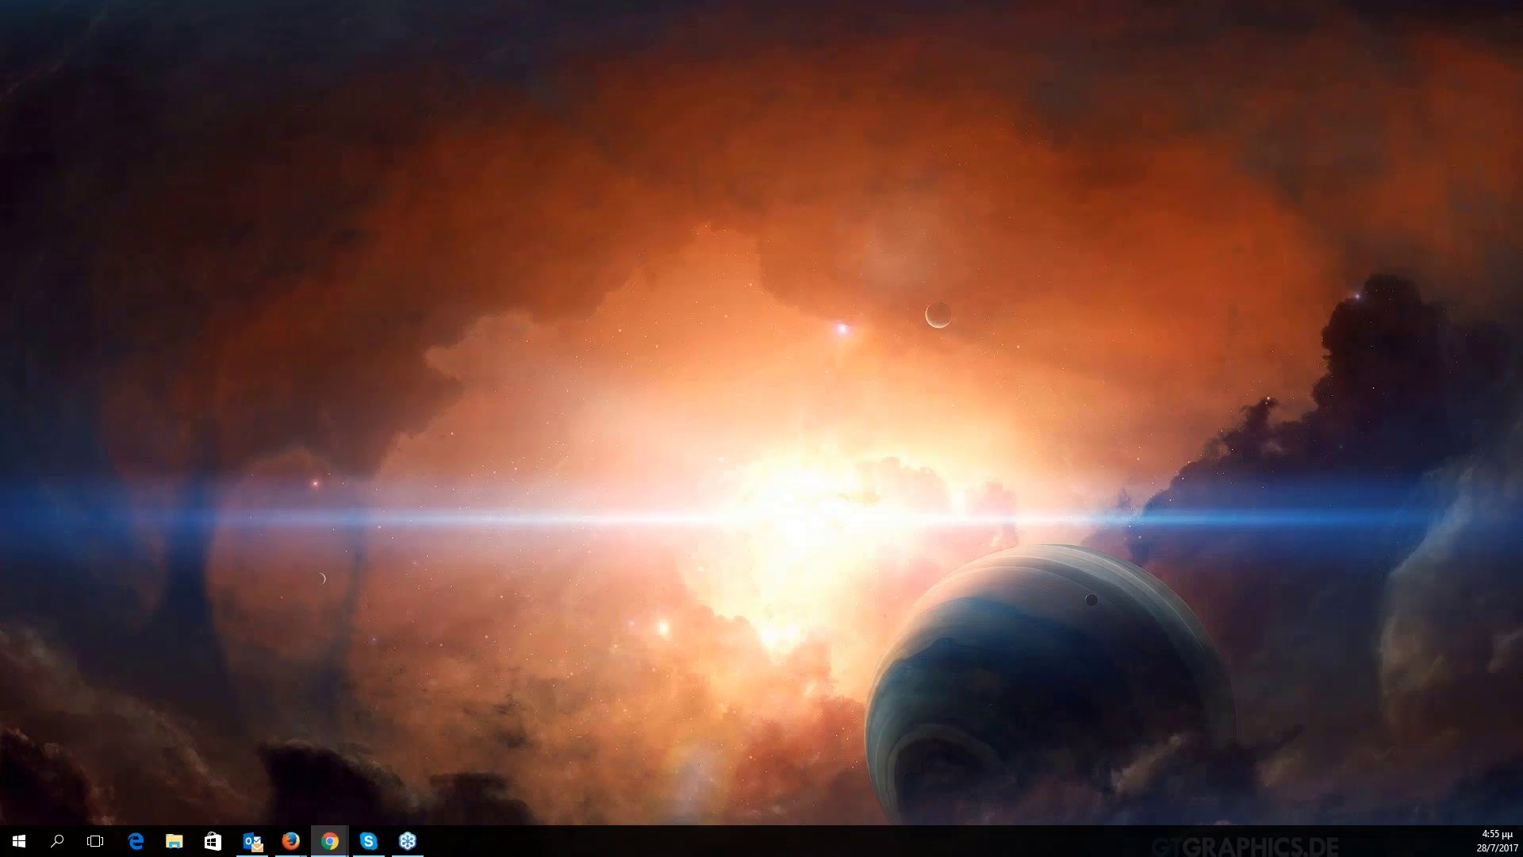
Restore the browser to the six-chart layout with the Silver/U.S. Dollar pane active.
{"action": "left_click", "coordinate": [291, 840]}
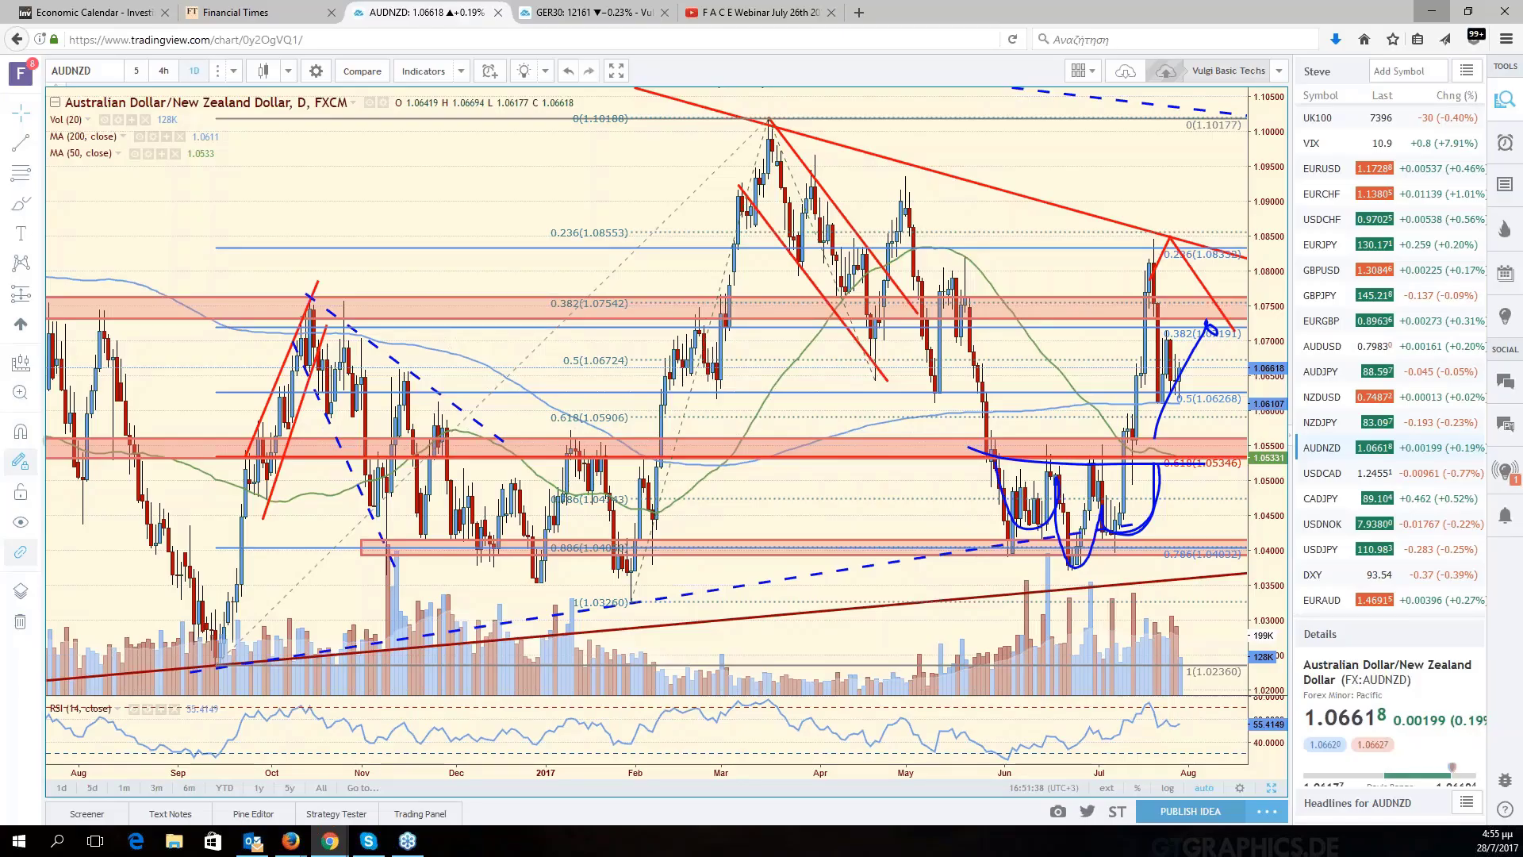
{"action": "left_click", "coordinate": [1273, 788]}
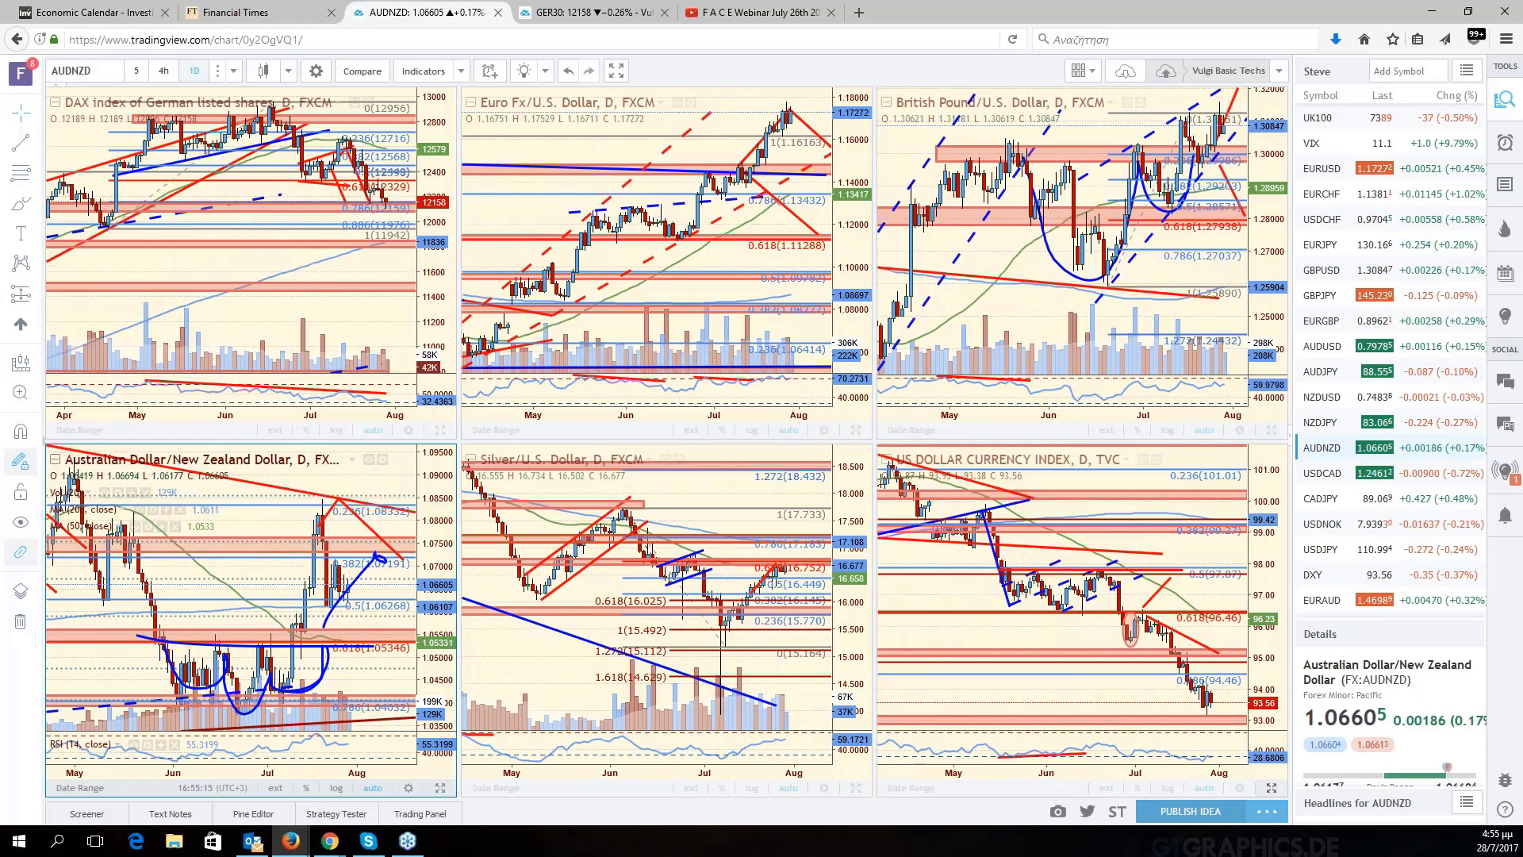
{"action": "left_click", "coordinate": [789, 498]}
{"action": "left_click_drag", "start_coordinate": [789, 498], "coordinate": [804, 498]}
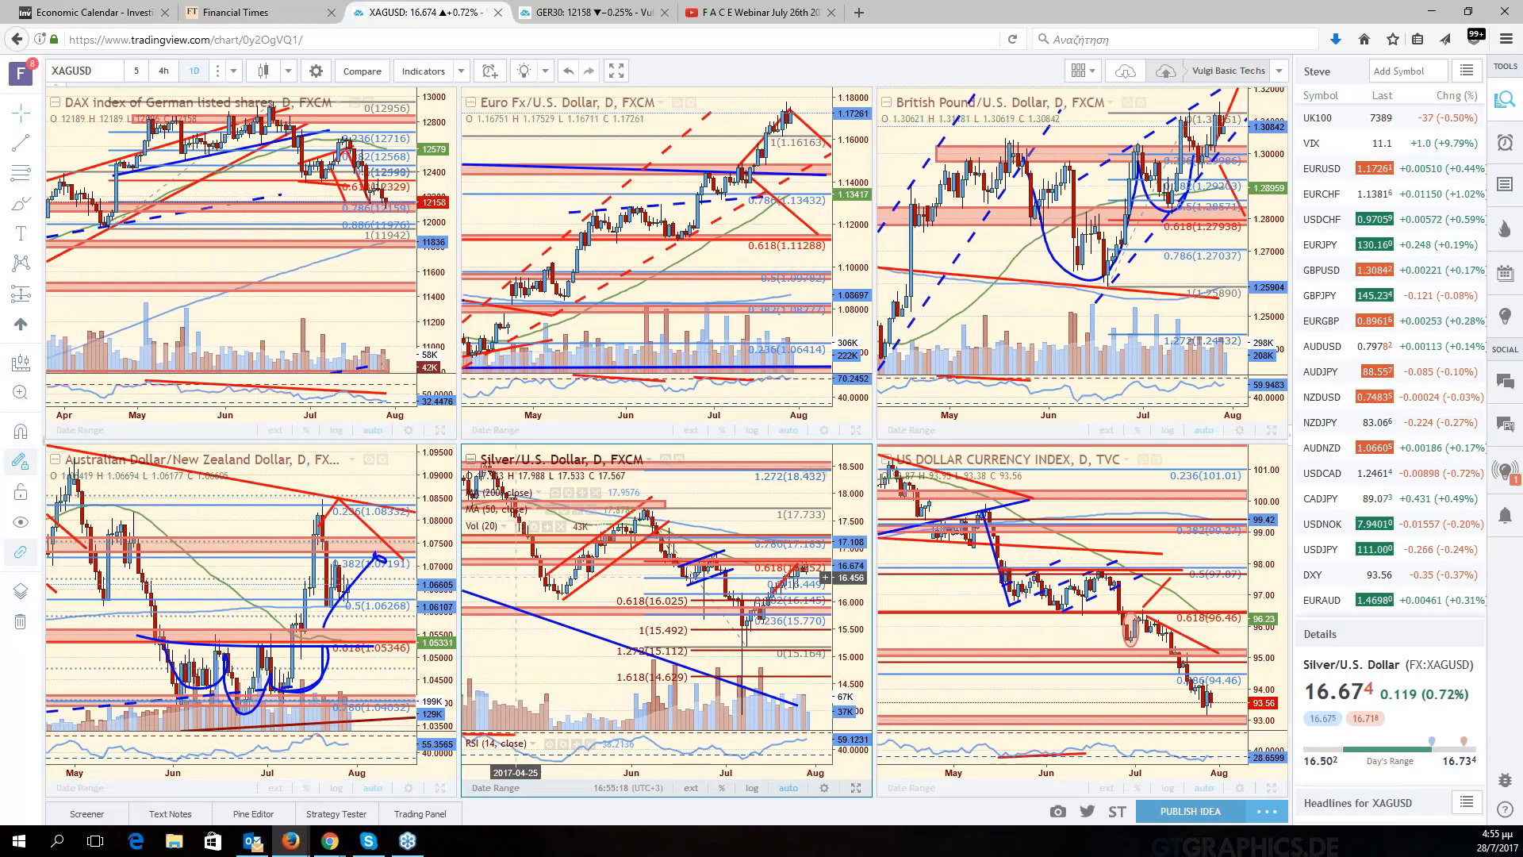
{"action": "left_click", "coordinate": [385, 476]}
{"action": "scroll", "coordinate": [385, 476], "scroll_direction": "left", "scroll_amount": 2}
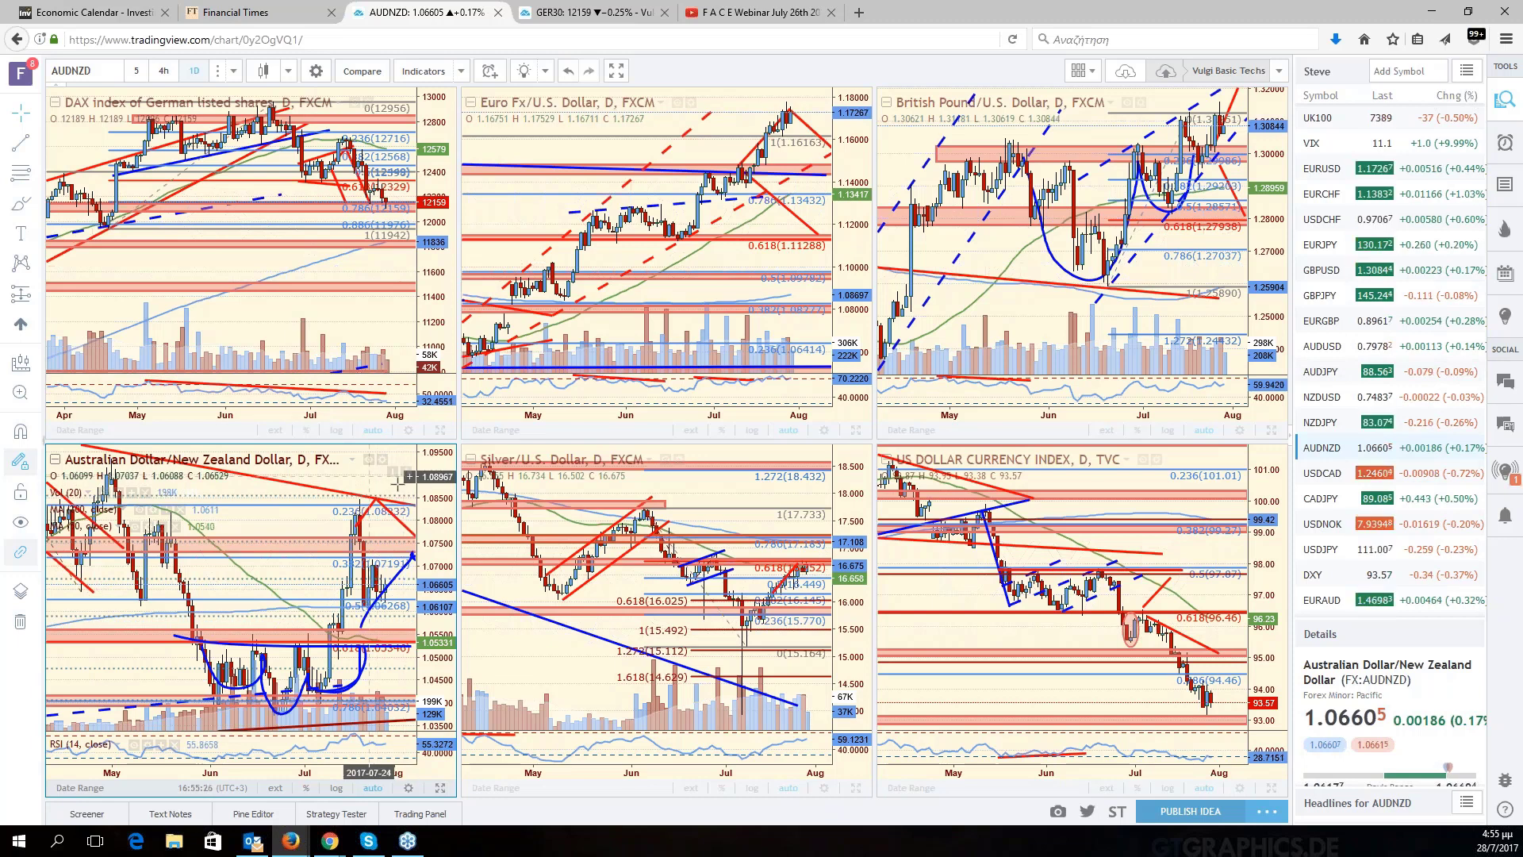
{"action": "left_click", "coordinate": [470, 476]}
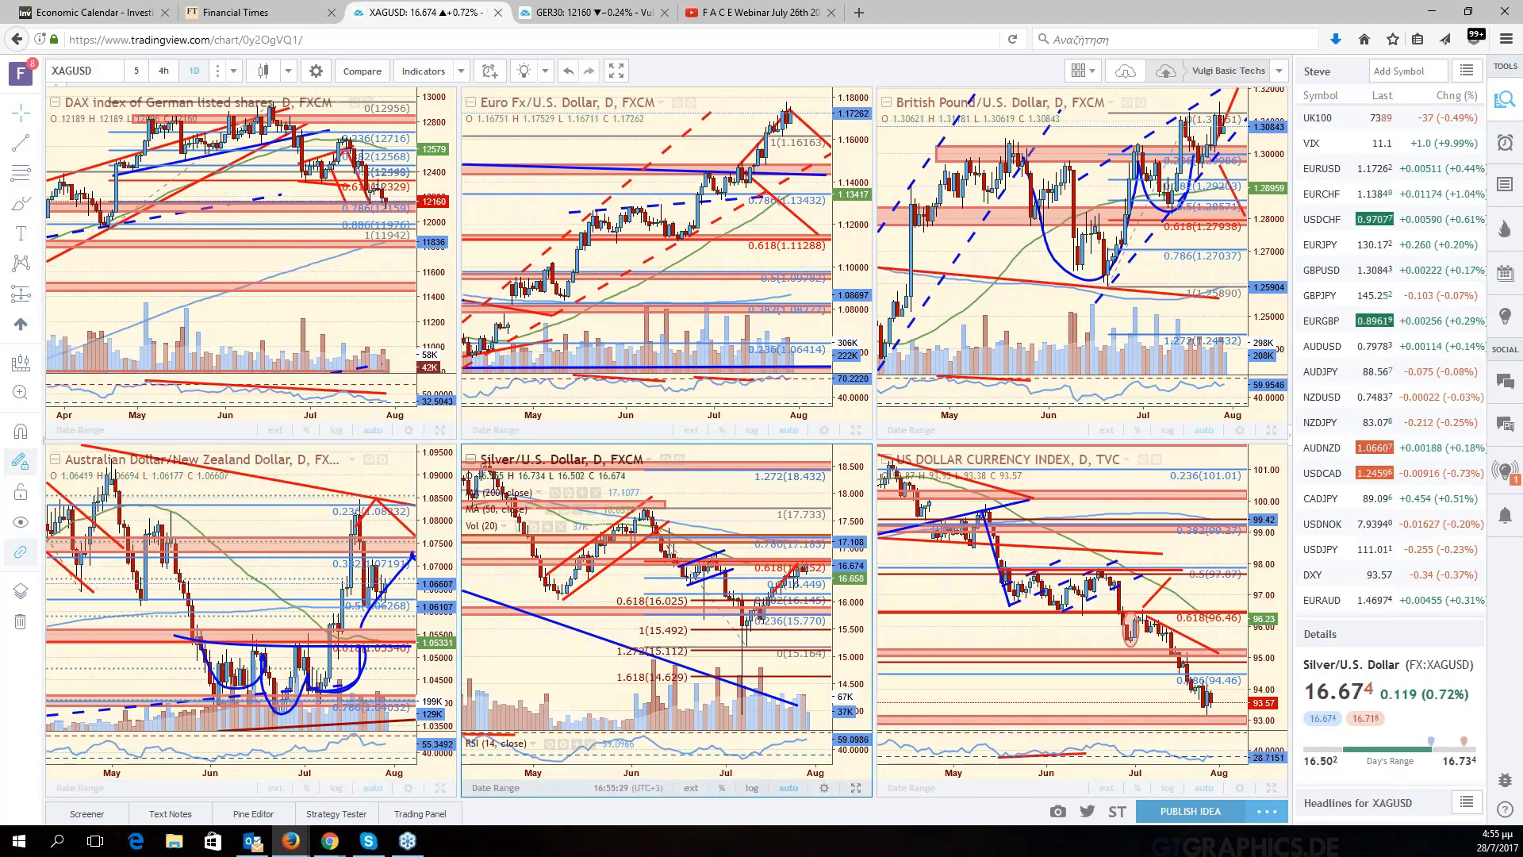
Load CADCHF into the silver pane and expand it to fill the chart area.
{"action": "left_click", "coordinate": [93, 70]}
{"action": "type", "text": "CAD"}
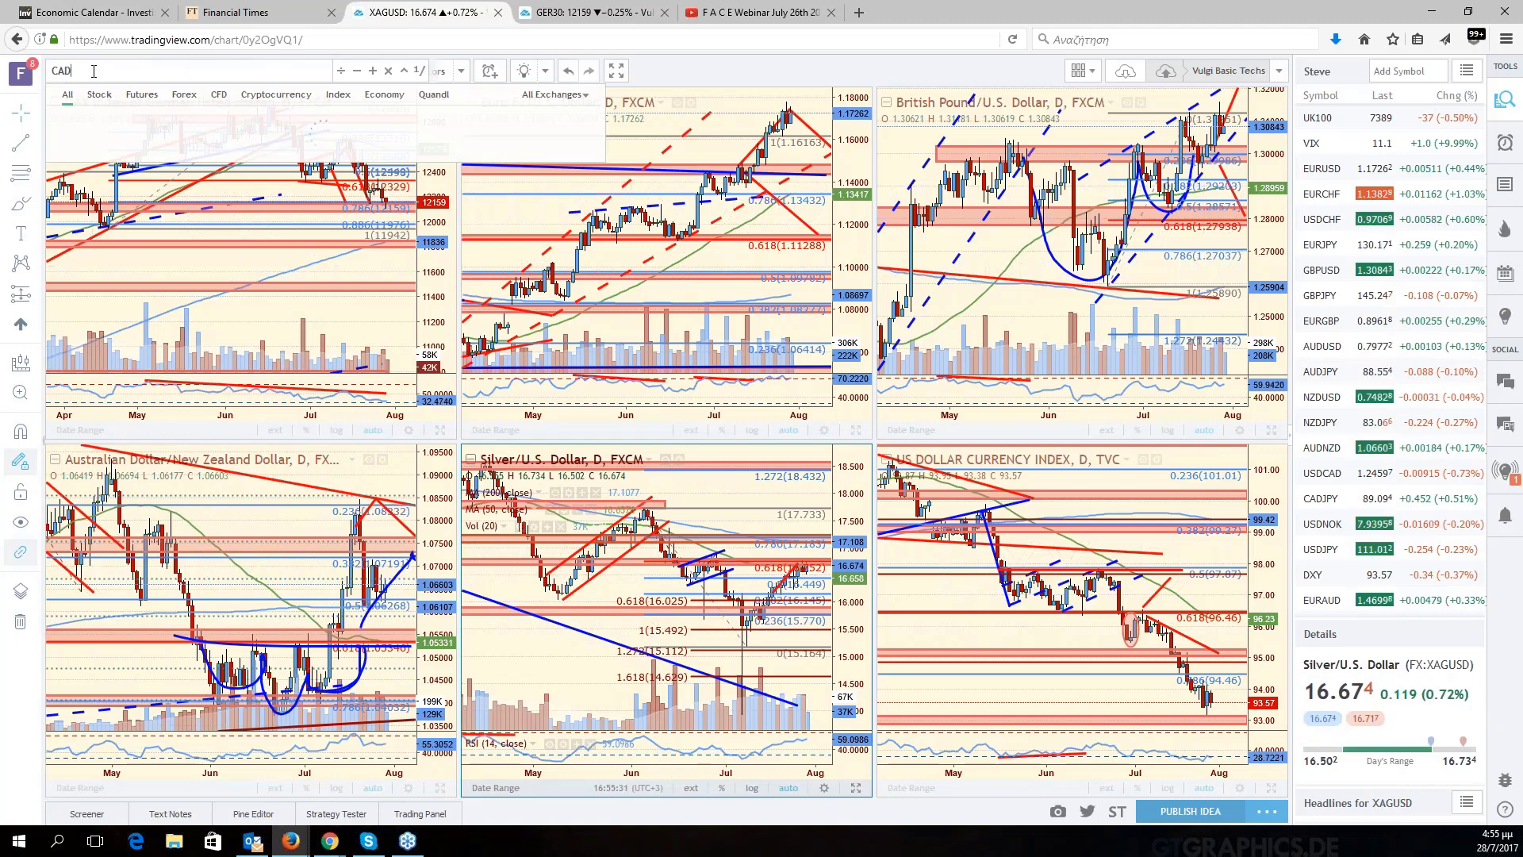
{"action": "type", "text": "CHF"}
{"action": "key", "text": "Return"}
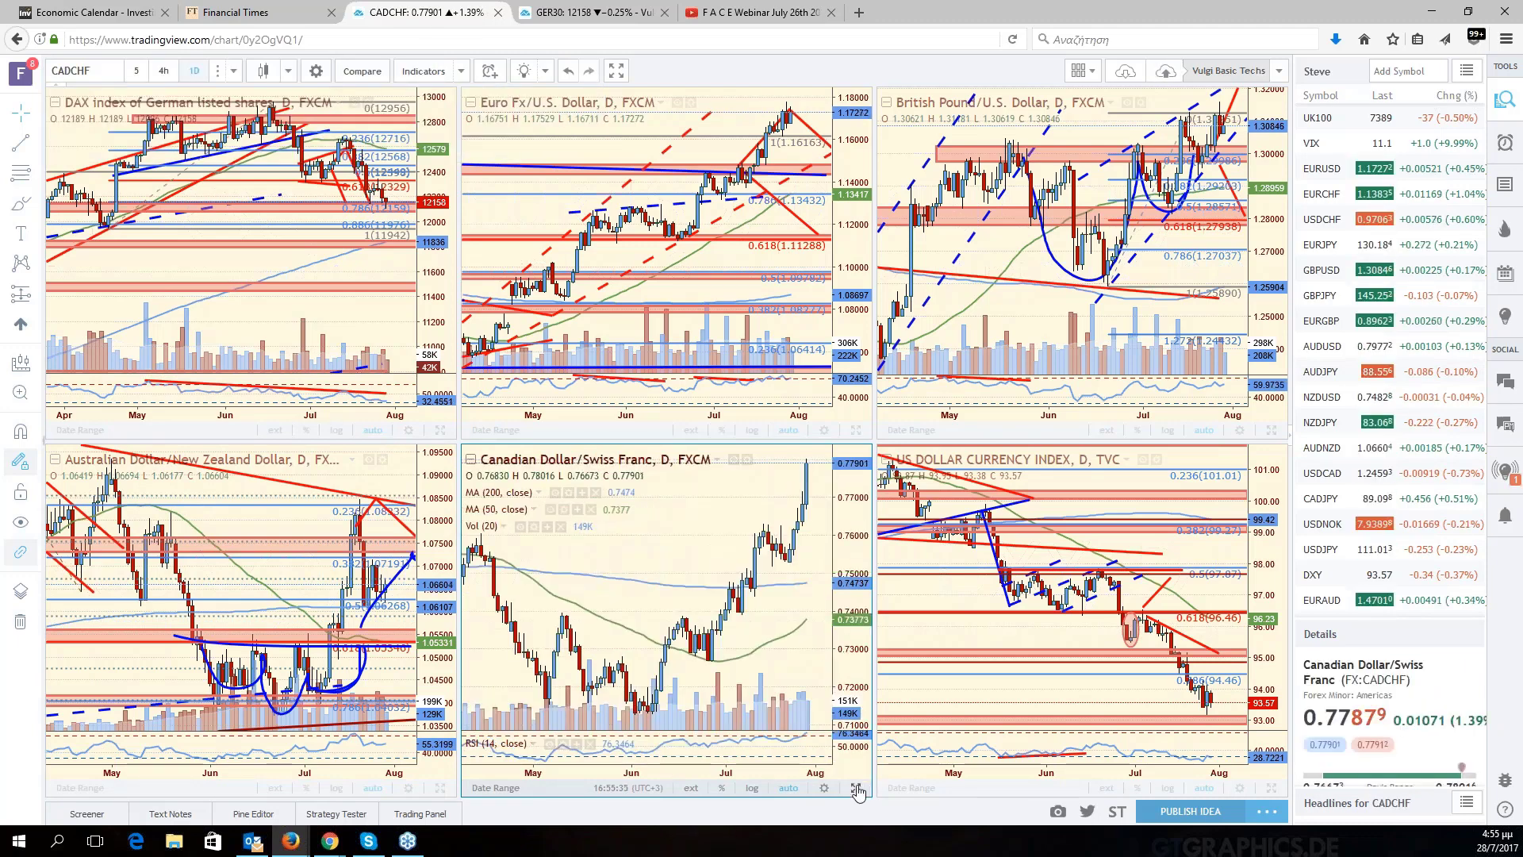
{"action": "left_click", "coordinate": [858, 787]}
Leave space after the latest bars and start the red neckline at the late-2014 high near 0.797.
{"action": "scroll", "coordinate": [1016, 306], "scroll_direction": "down", "scroll_amount": 3}
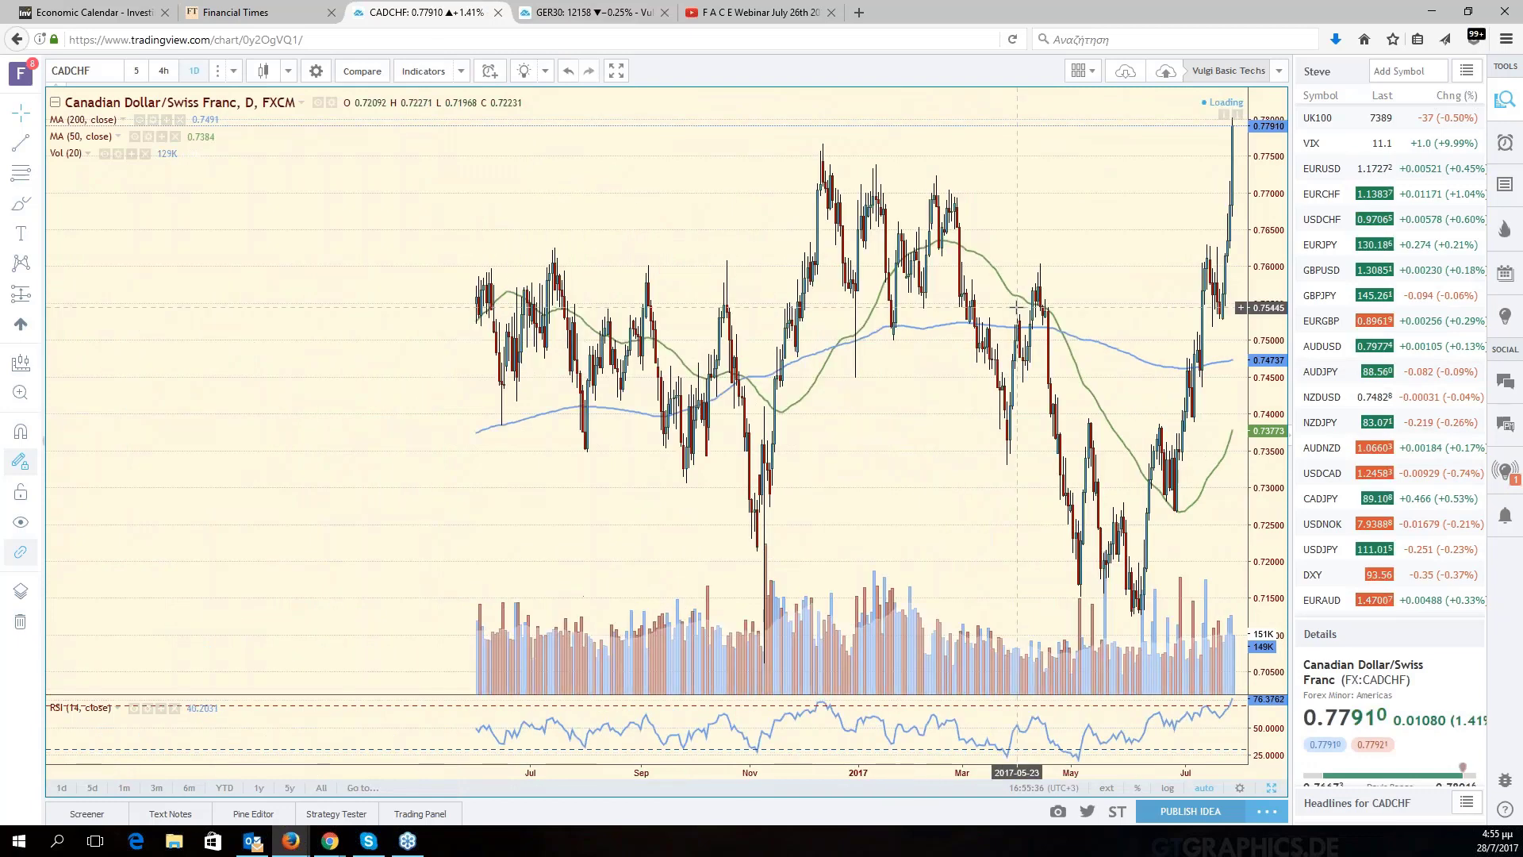
{"action": "scroll", "coordinate": [1016, 306], "scroll_direction": "down", "scroll_amount": 3}
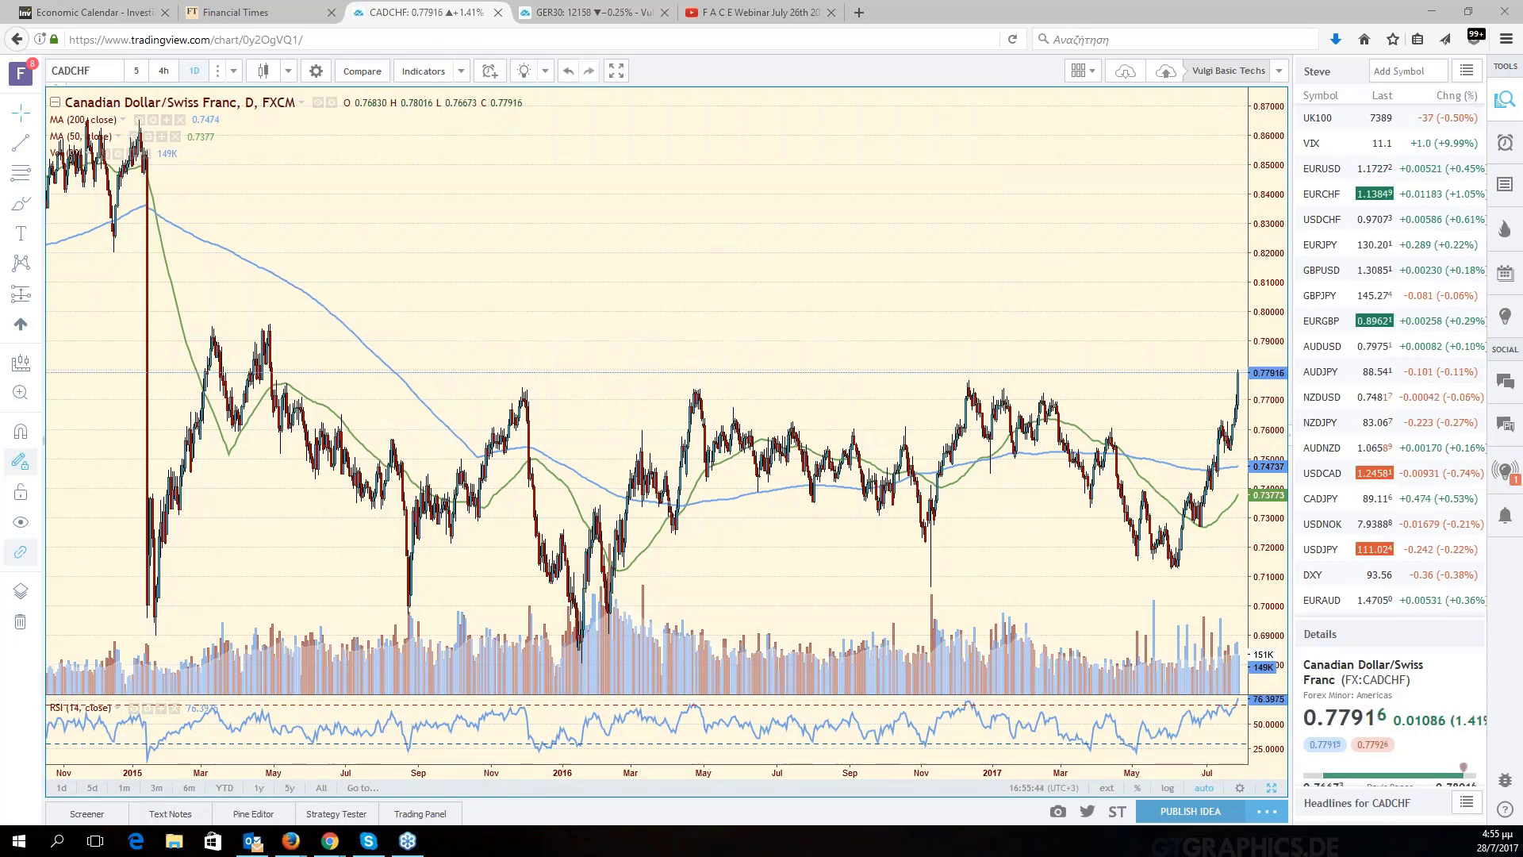
{"action": "left_click_drag", "start_coordinate": [684, 312], "coordinate": [615, 312]}
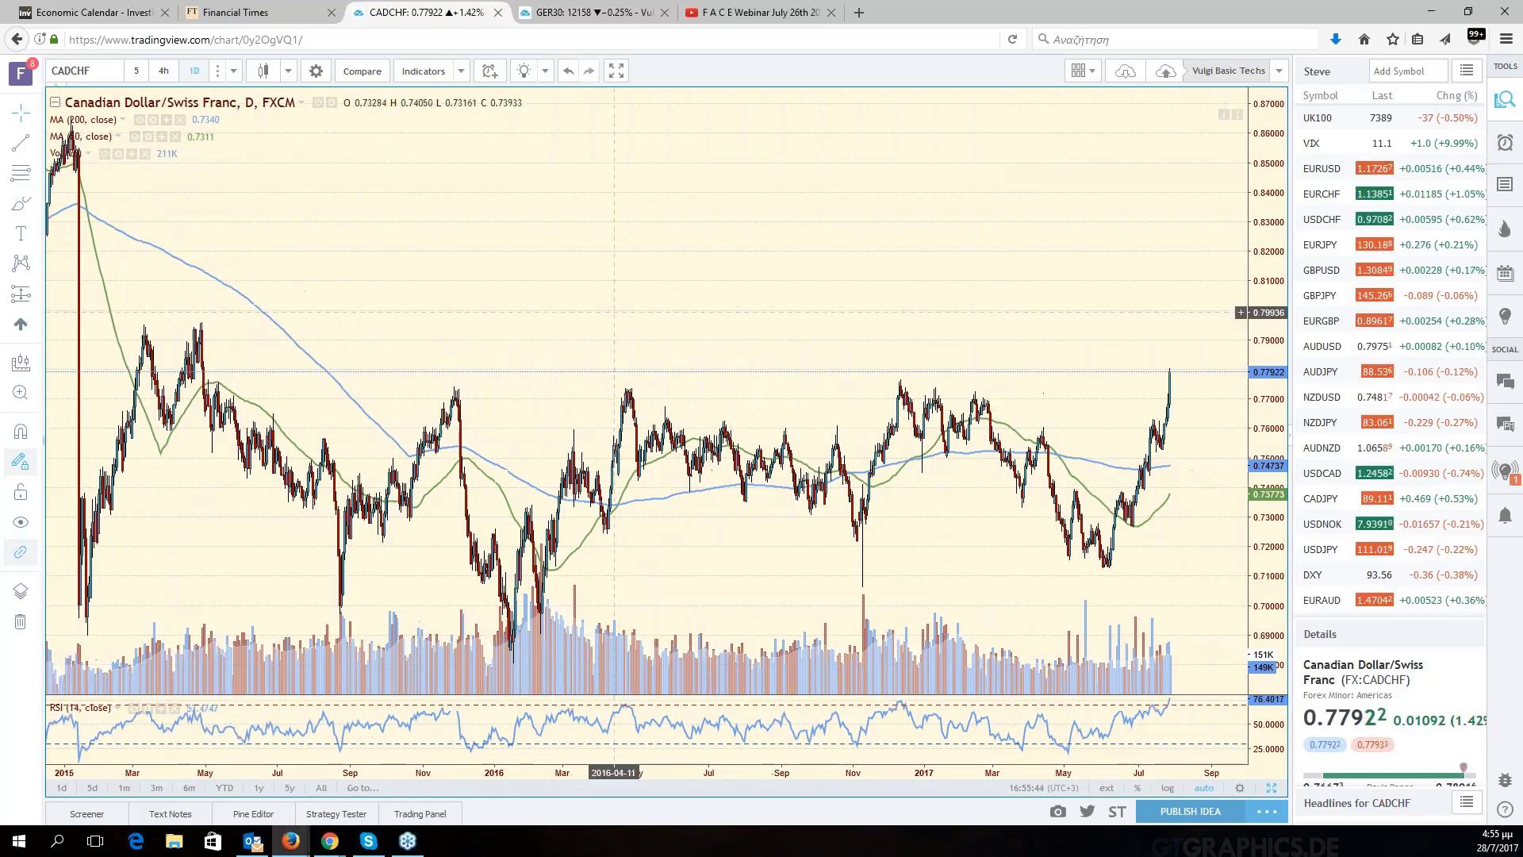
{"action": "scroll", "coordinate": [595, 329], "scroll_direction": "down", "scroll_amount": 3}
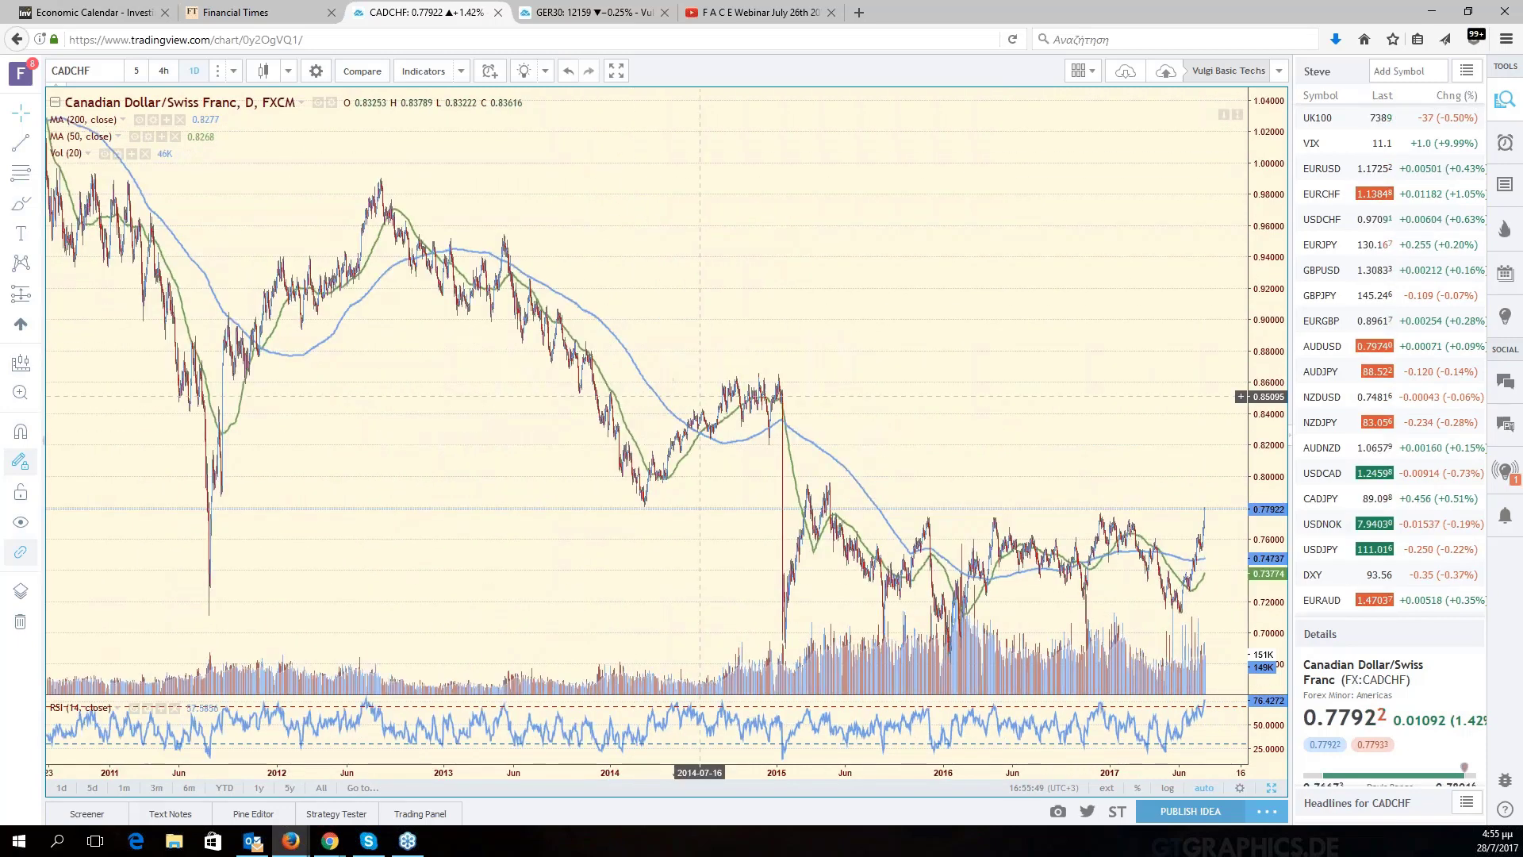
{"action": "scroll", "coordinate": [699, 396], "scroll_direction": "up", "scroll_amount": 2}
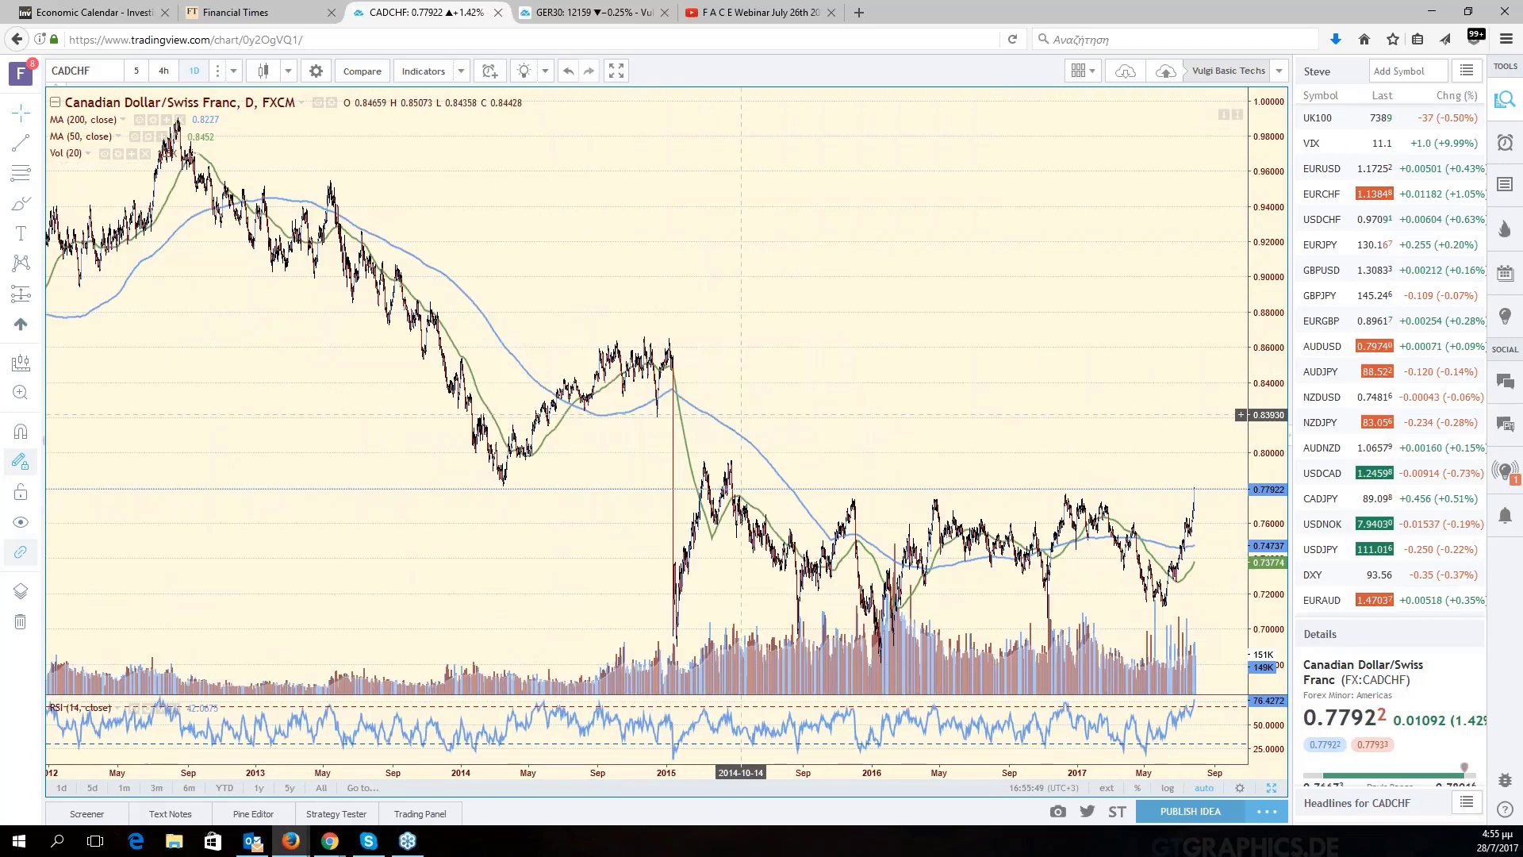
{"action": "scroll", "coordinate": [738, 412], "scroll_direction": "up", "scroll_amount": 1}
{"action": "scroll", "coordinate": [723, 406], "scroll_direction": "up", "scroll_amount": 1}
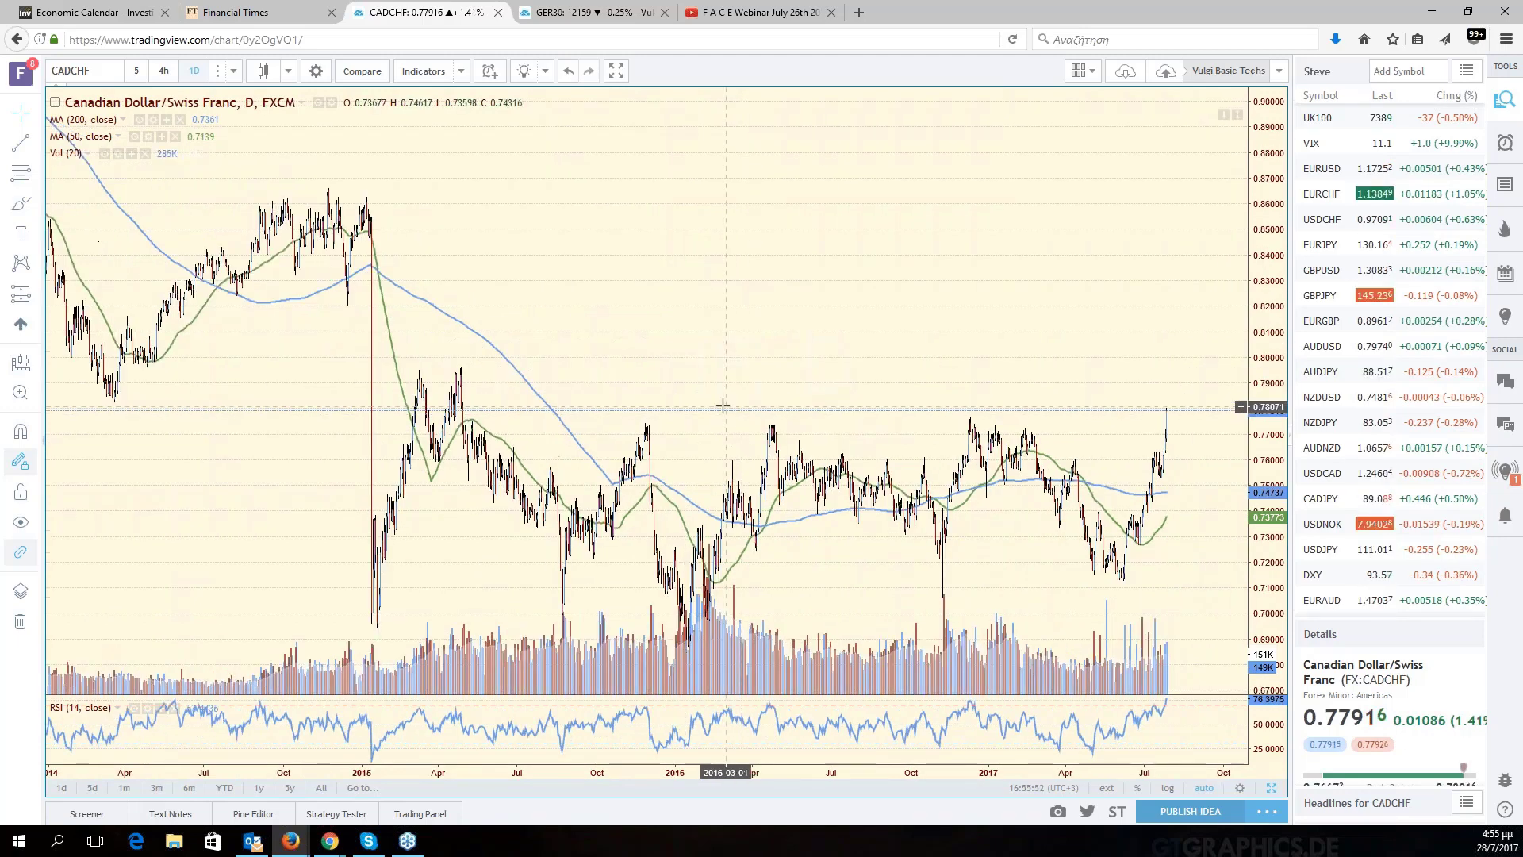
{"action": "scroll", "coordinate": [721, 404], "scroll_direction": "up", "scroll_amount": 1}
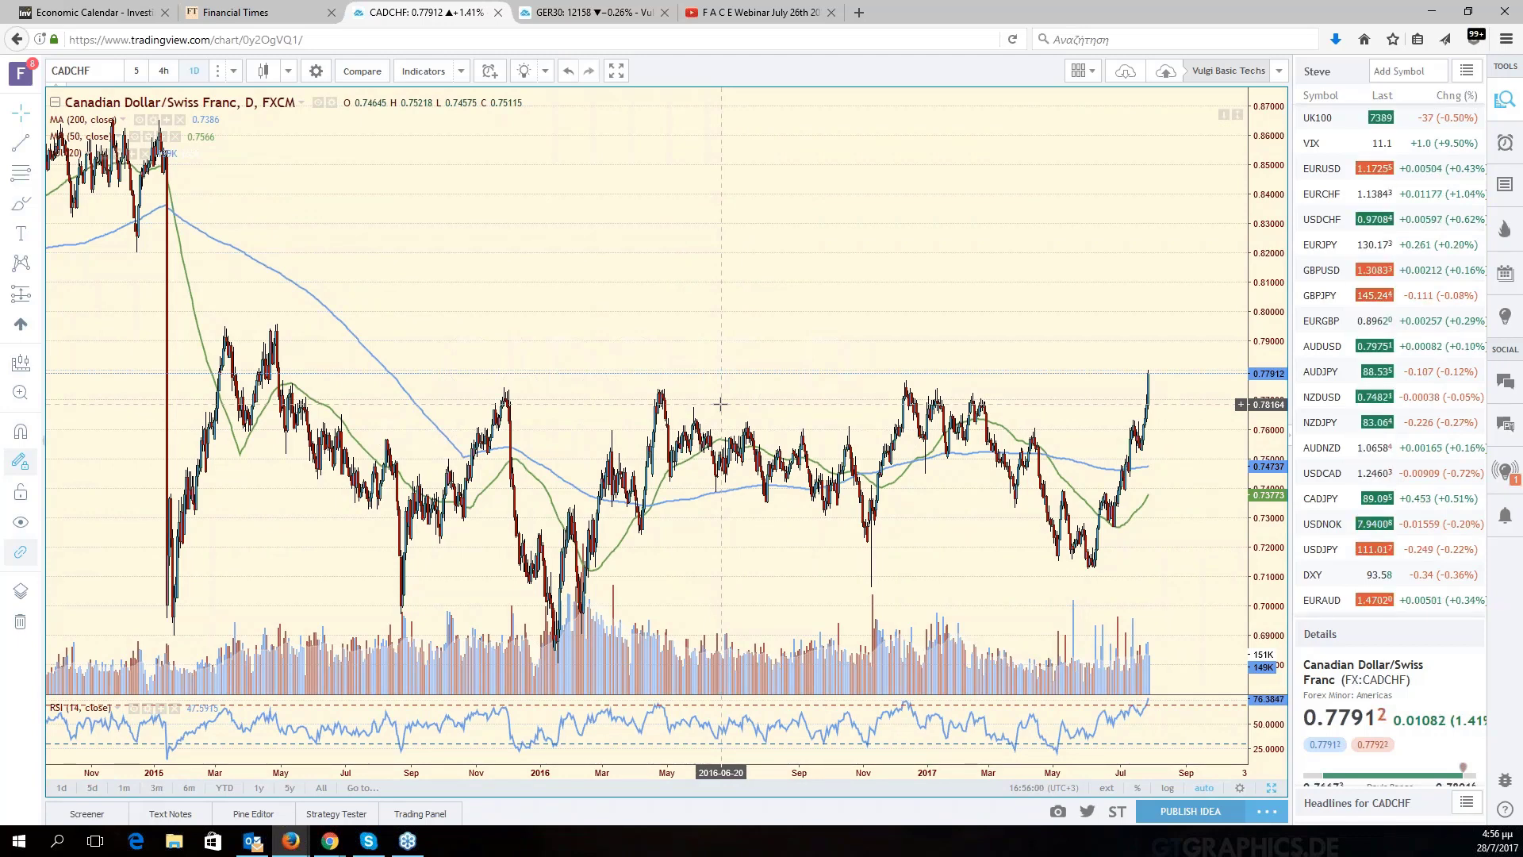
{"action": "scroll", "coordinate": [721, 403], "scroll_direction": "up", "scroll_amount": 2}
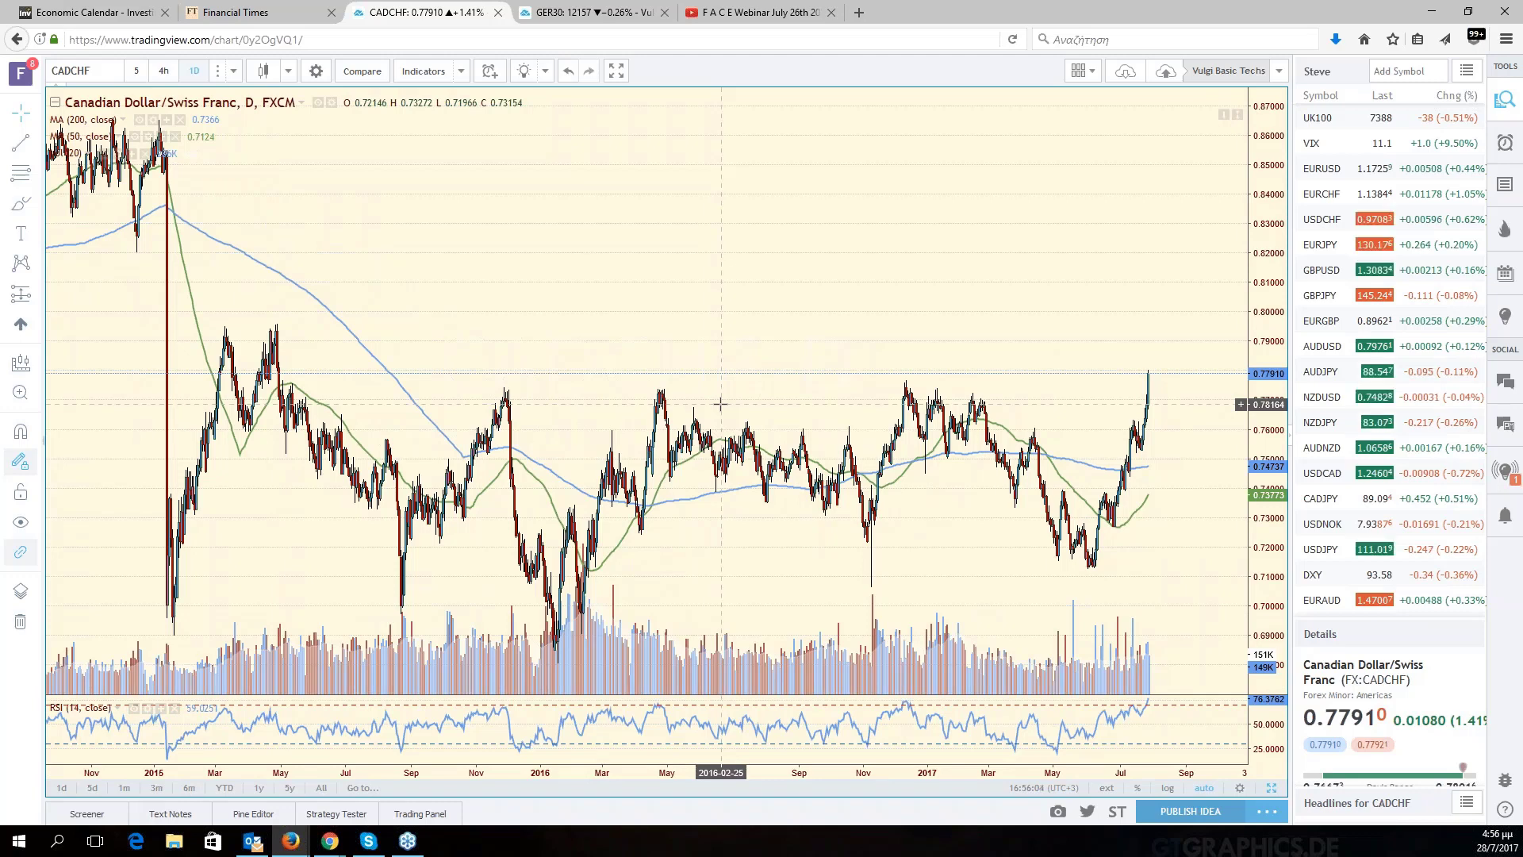
{"action": "scroll", "coordinate": [721, 404], "scroll_direction": "down", "scroll_amount": 1}
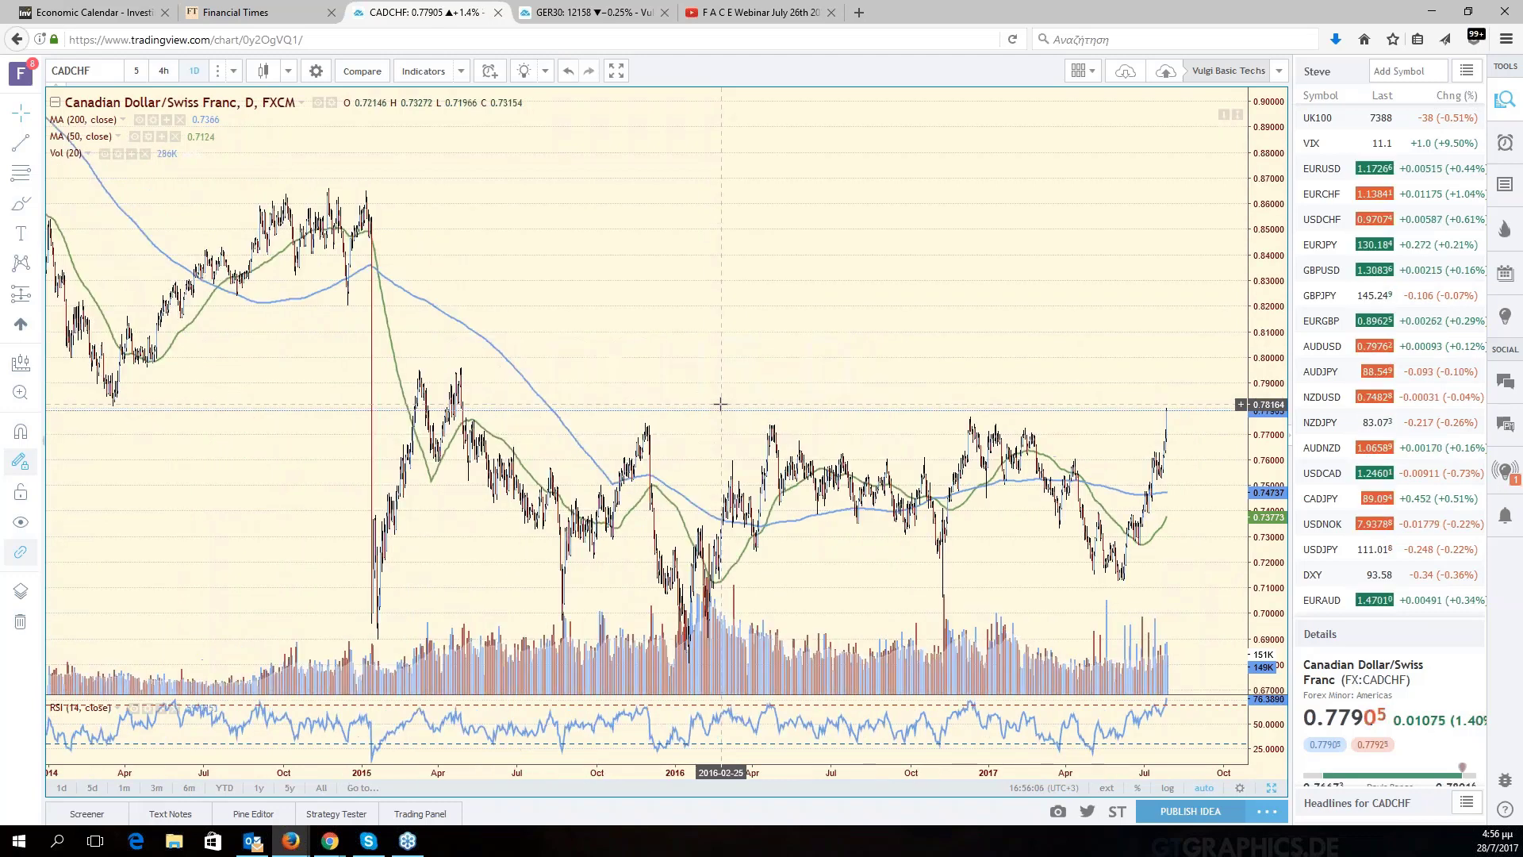
{"action": "scroll", "coordinate": [714, 403], "scroll_direction": "down", "scroll_amount": 1}
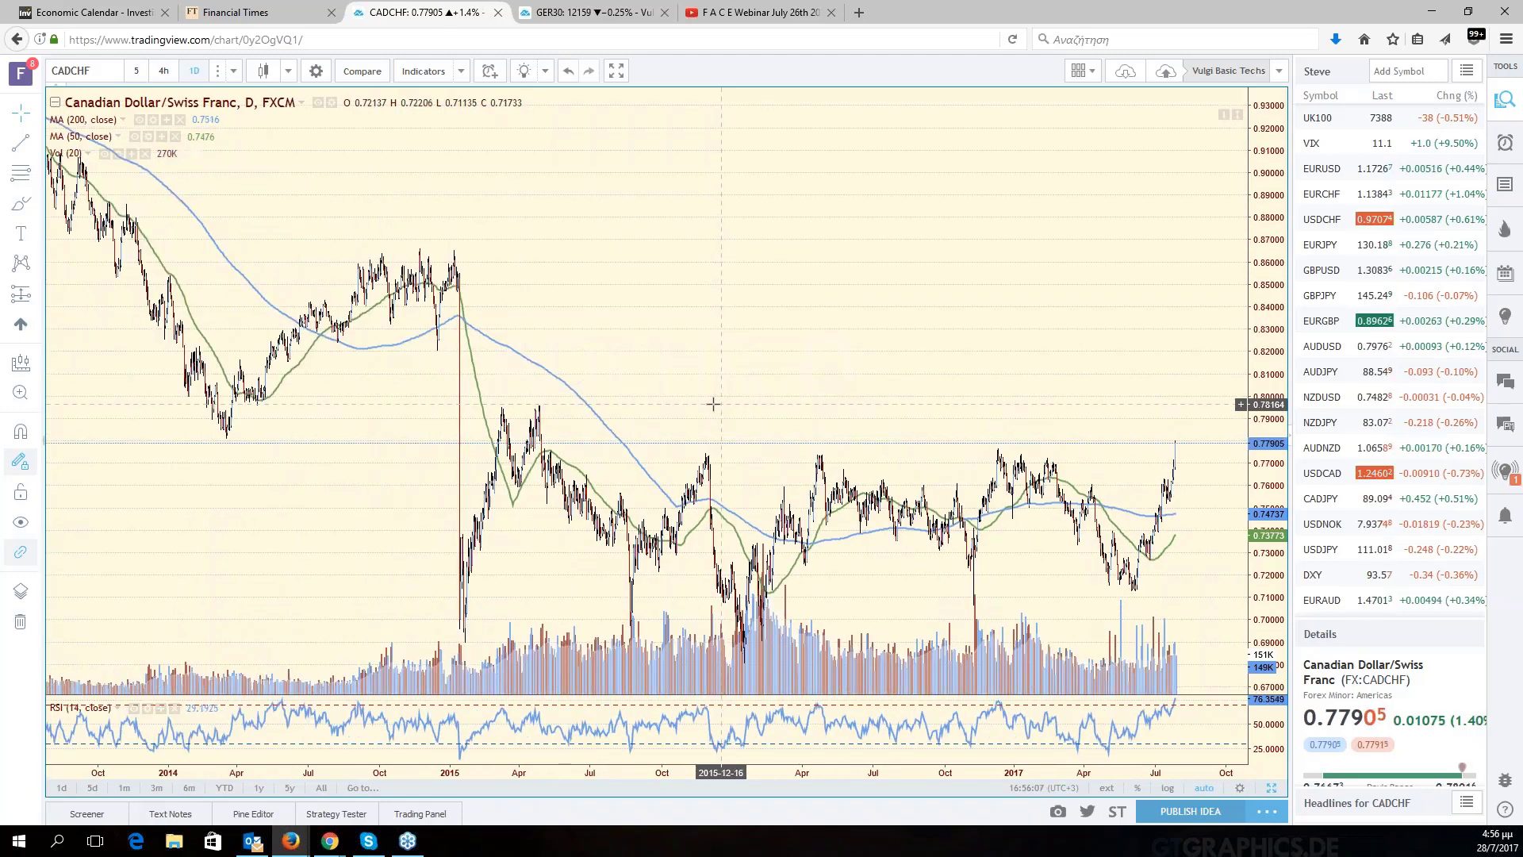
{"action": "scroll", "coordinate": [712, 404], "scroll_direction": "down", "scroll_amount": 1}
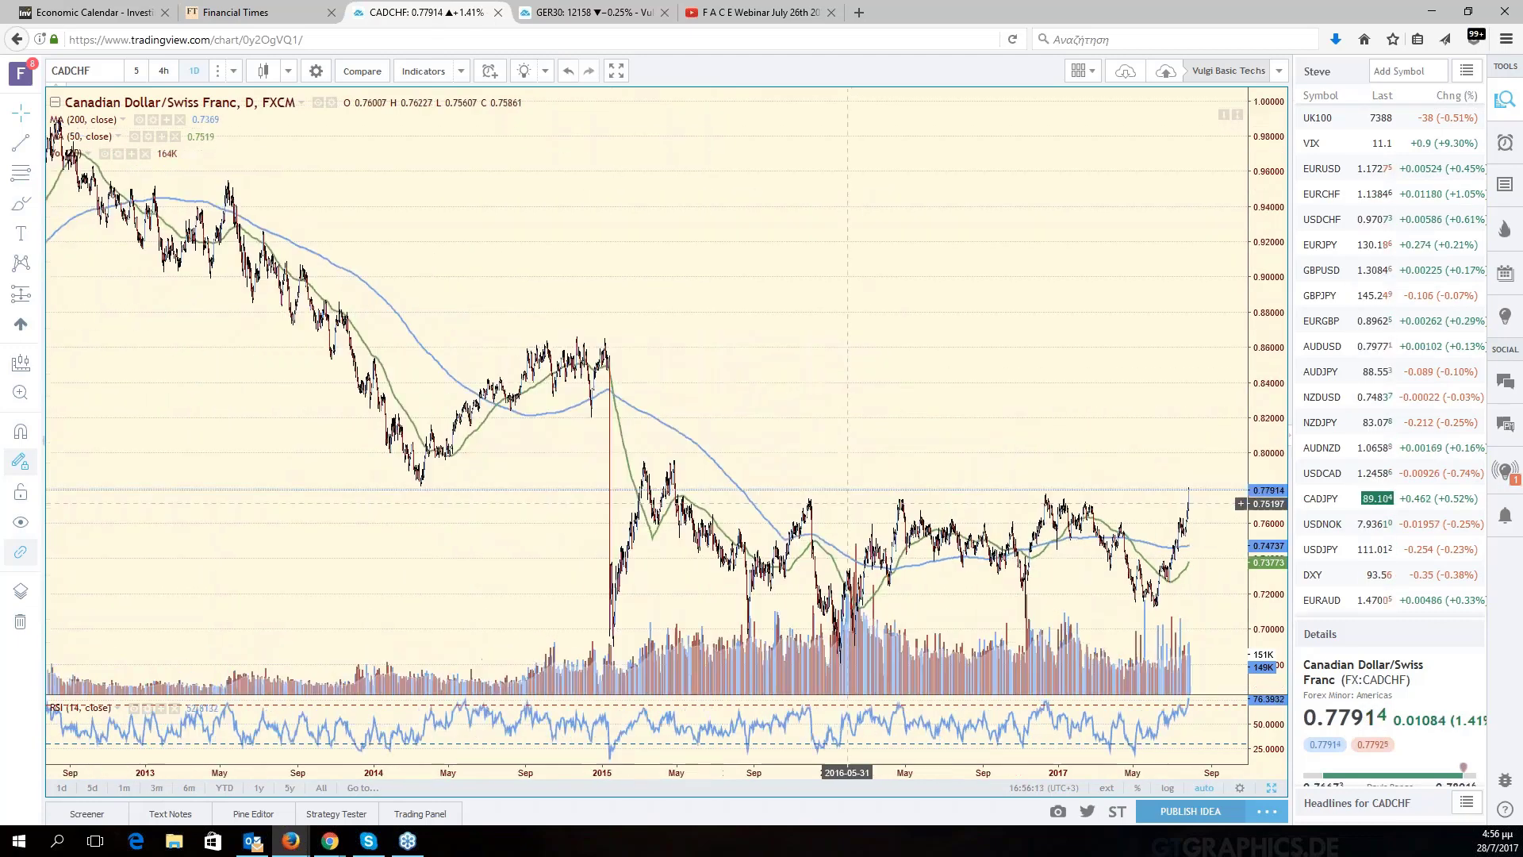
{"action": "scroll", "coordinate": [106, 312], "scroll_direction": "down", "scroll_amount": 1}
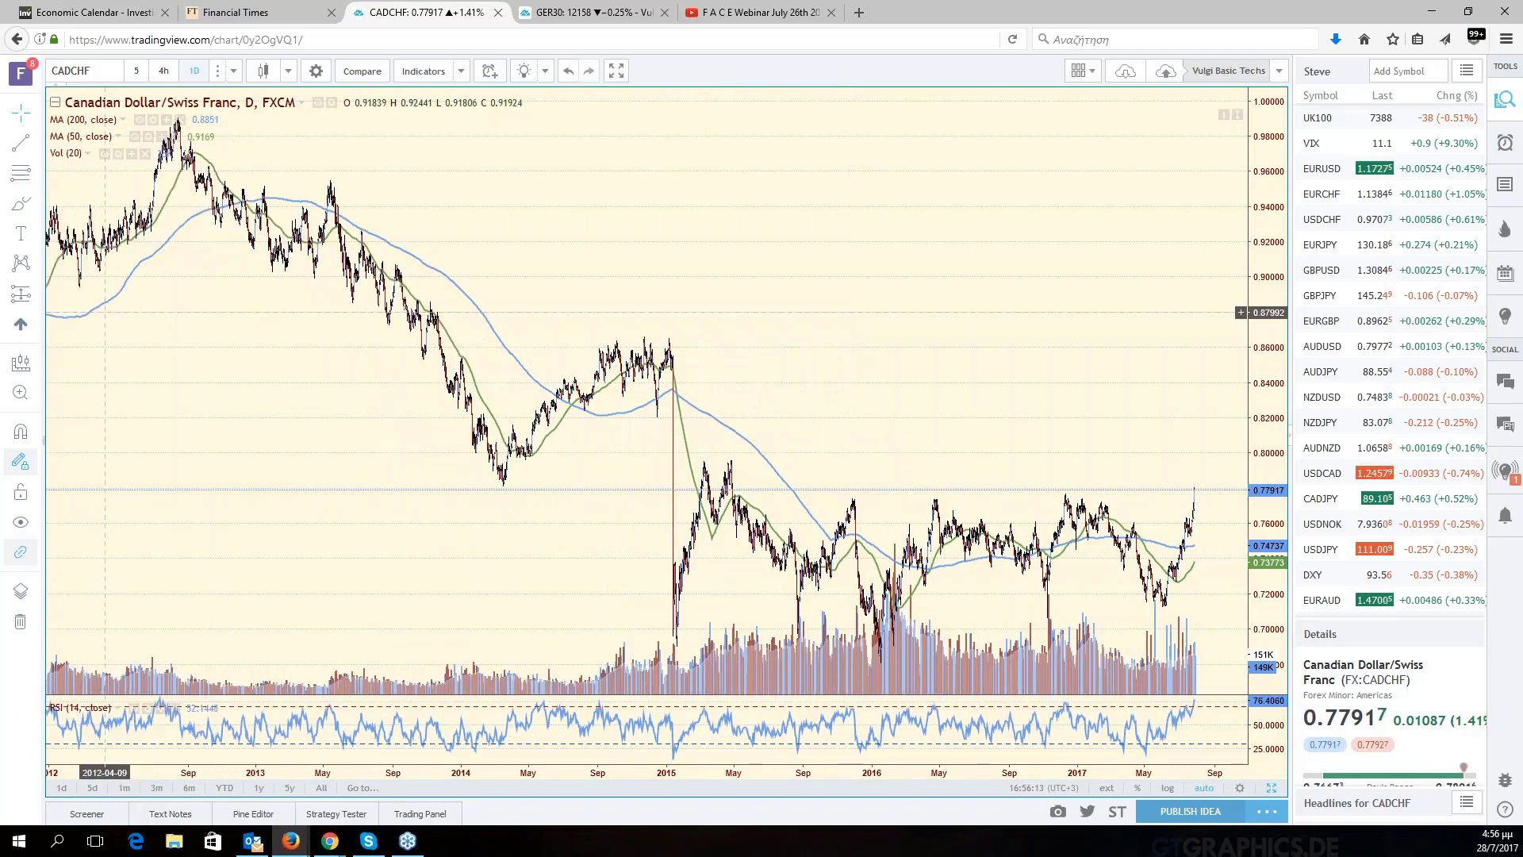
{"action": "left_click", "coordinate": [662, 457]}
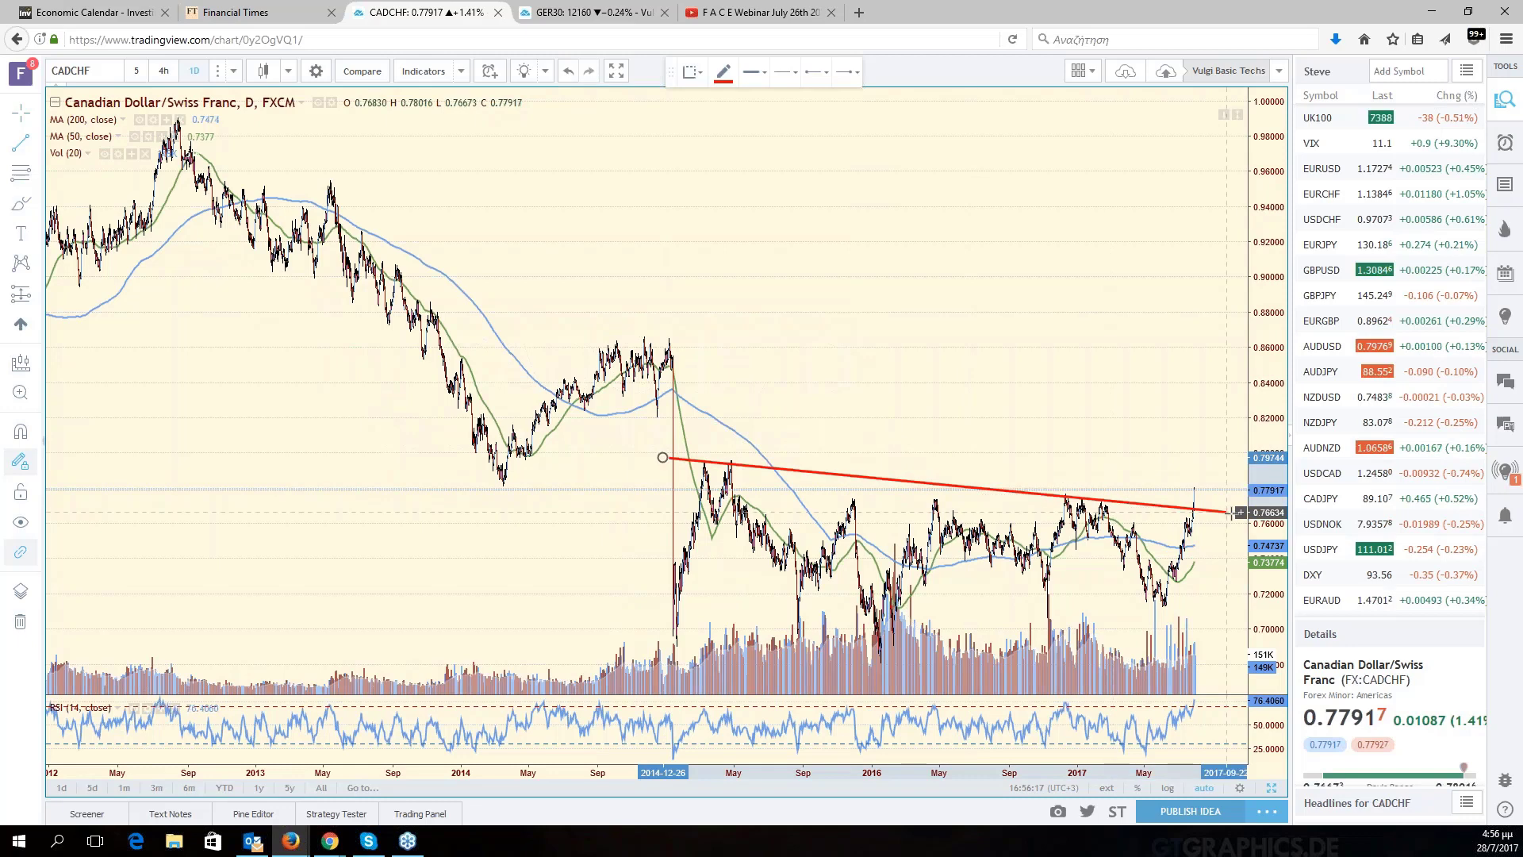
End the red neckline beside the latest bars and brush the blue left-shoulder arc.
{"action": "left_click", "coordinate": [1229, 508]}
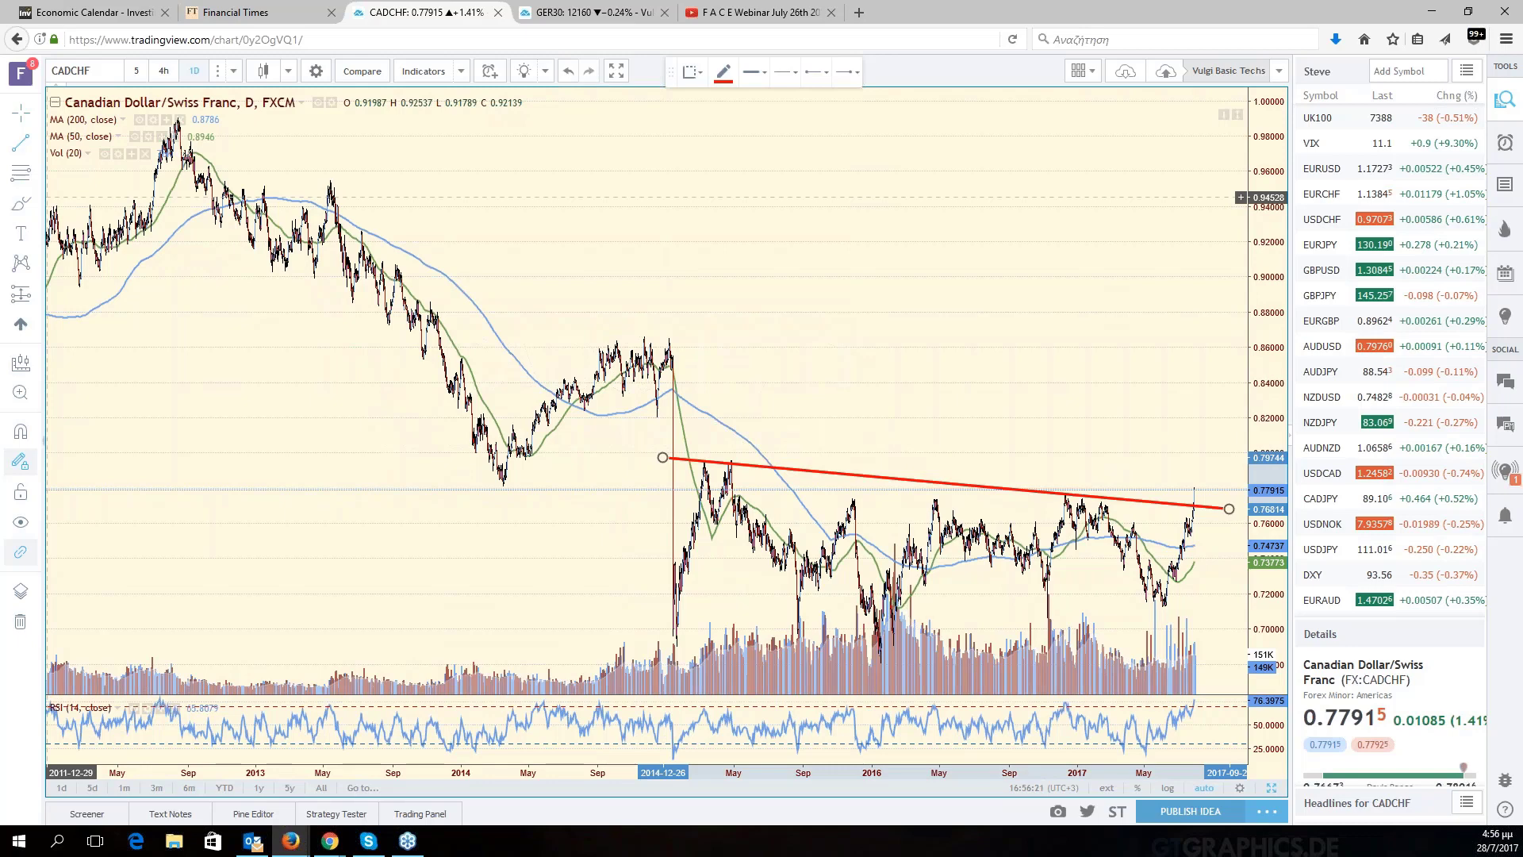
{"action": "left_click", "coordinate": [38, 209]}
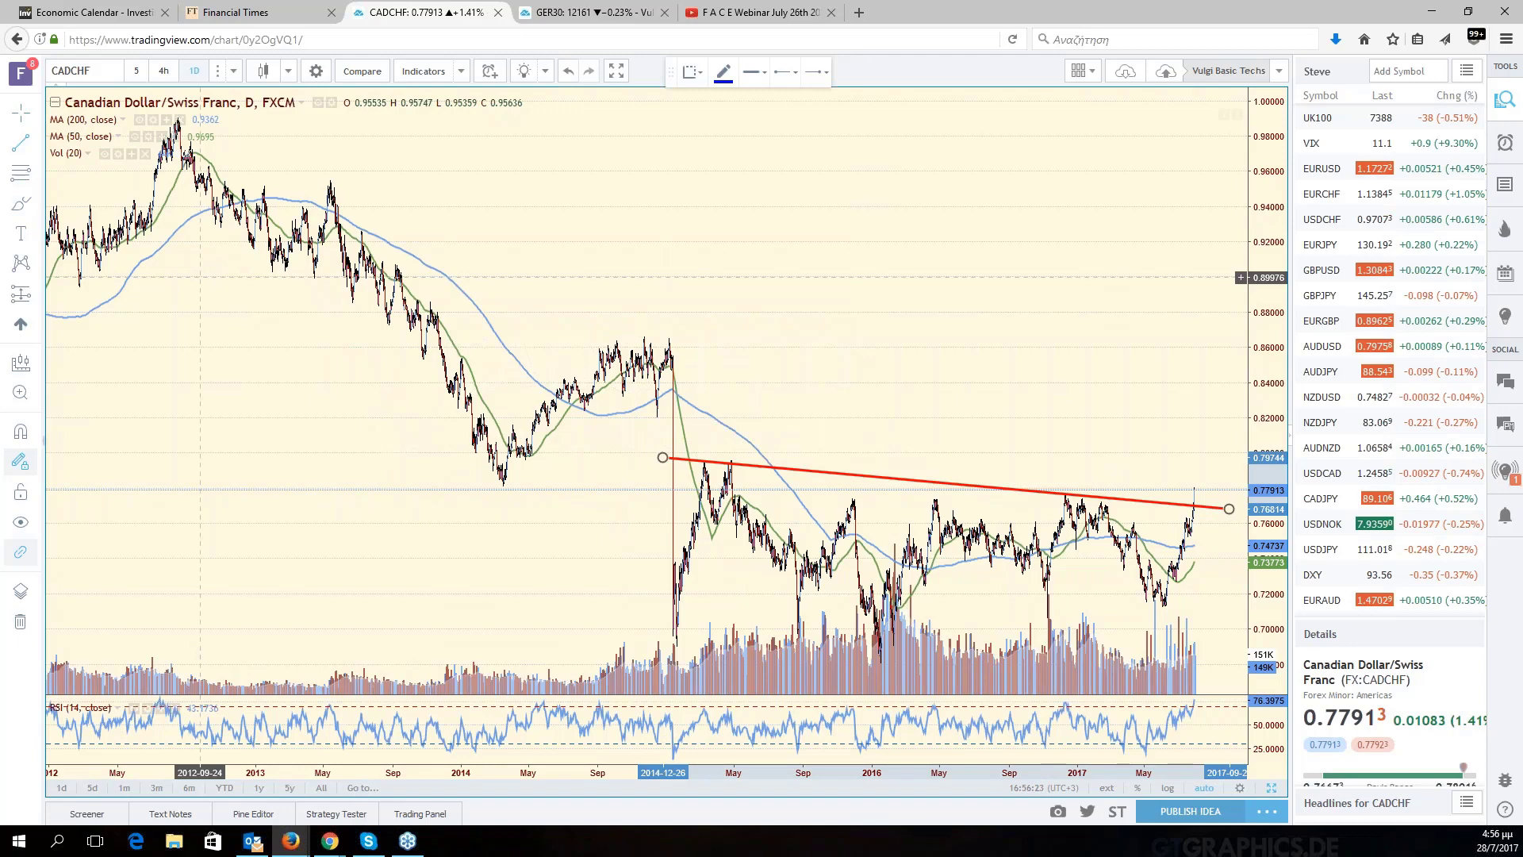
{"action": "left_click_drag", "start_coordinate": [638, 567], "coordinate": [829, 611]}
Brush the blue head and right-shoulder arcs beneath the neckline.
{"action": "mouse_move", "coordinate": [835, 597]}
{"action": "left_mouse_down"}
{"action": "mouse_move", "coordinate": [859, 647]}
{"action": "mouse_move", "coordinate": [968, 586]}
{"action": "left_mouse_up"}
{"action": "left_click_drag", "start_coordinate": [1020, 584], "coordinate": [1214, 569]}
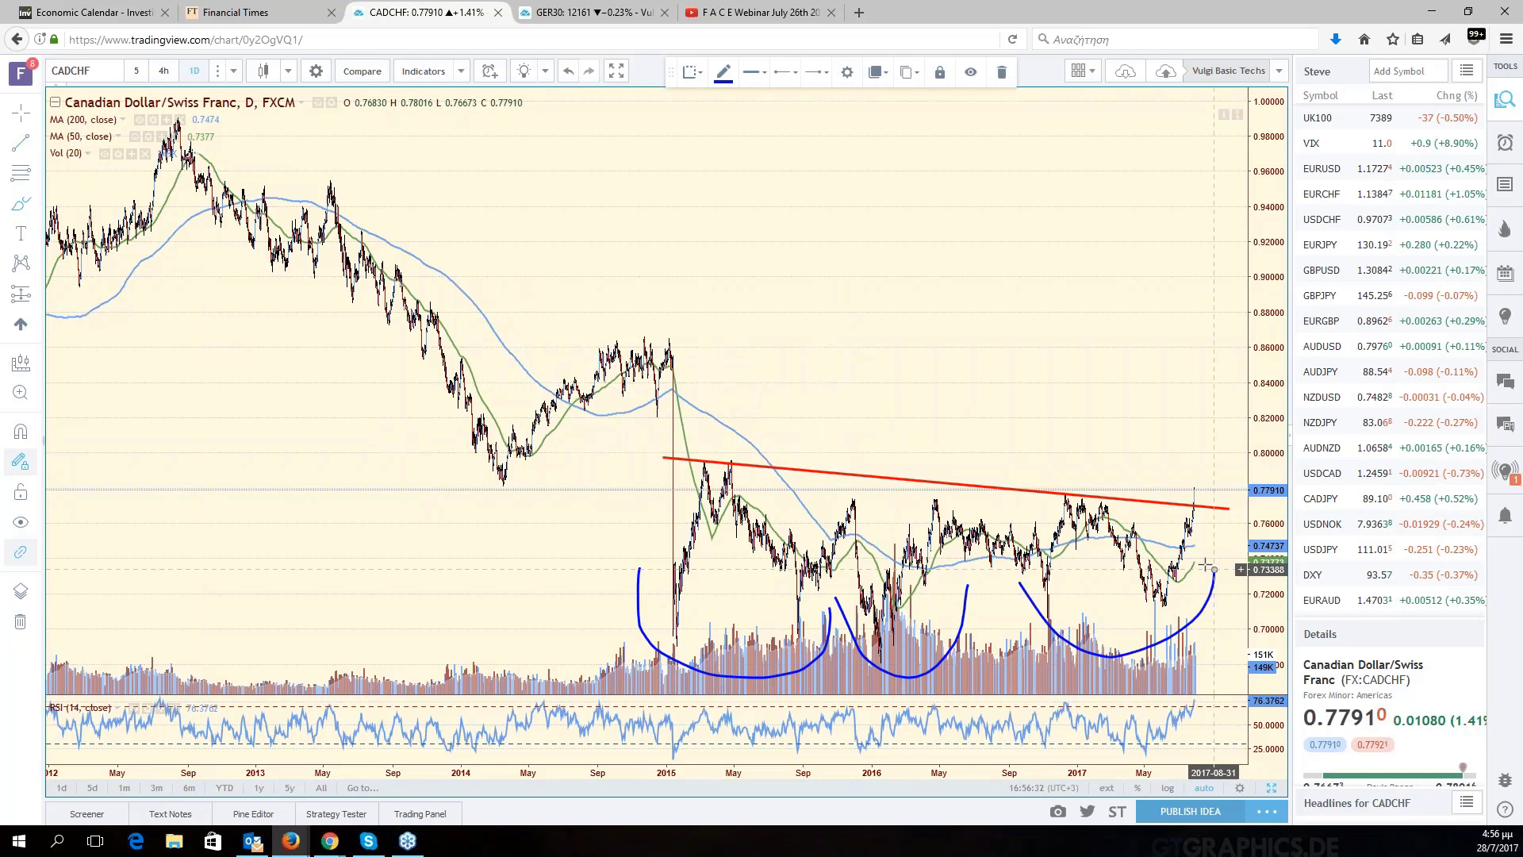
{"action": "scroll", "coordinate": [1059, 443], "scroll_direction": "up", "scroll_amount": 2}
{"action": "scroll", "coordinate": [1059, 443], "scroll_direction": "down", "scroll_amount": 2}
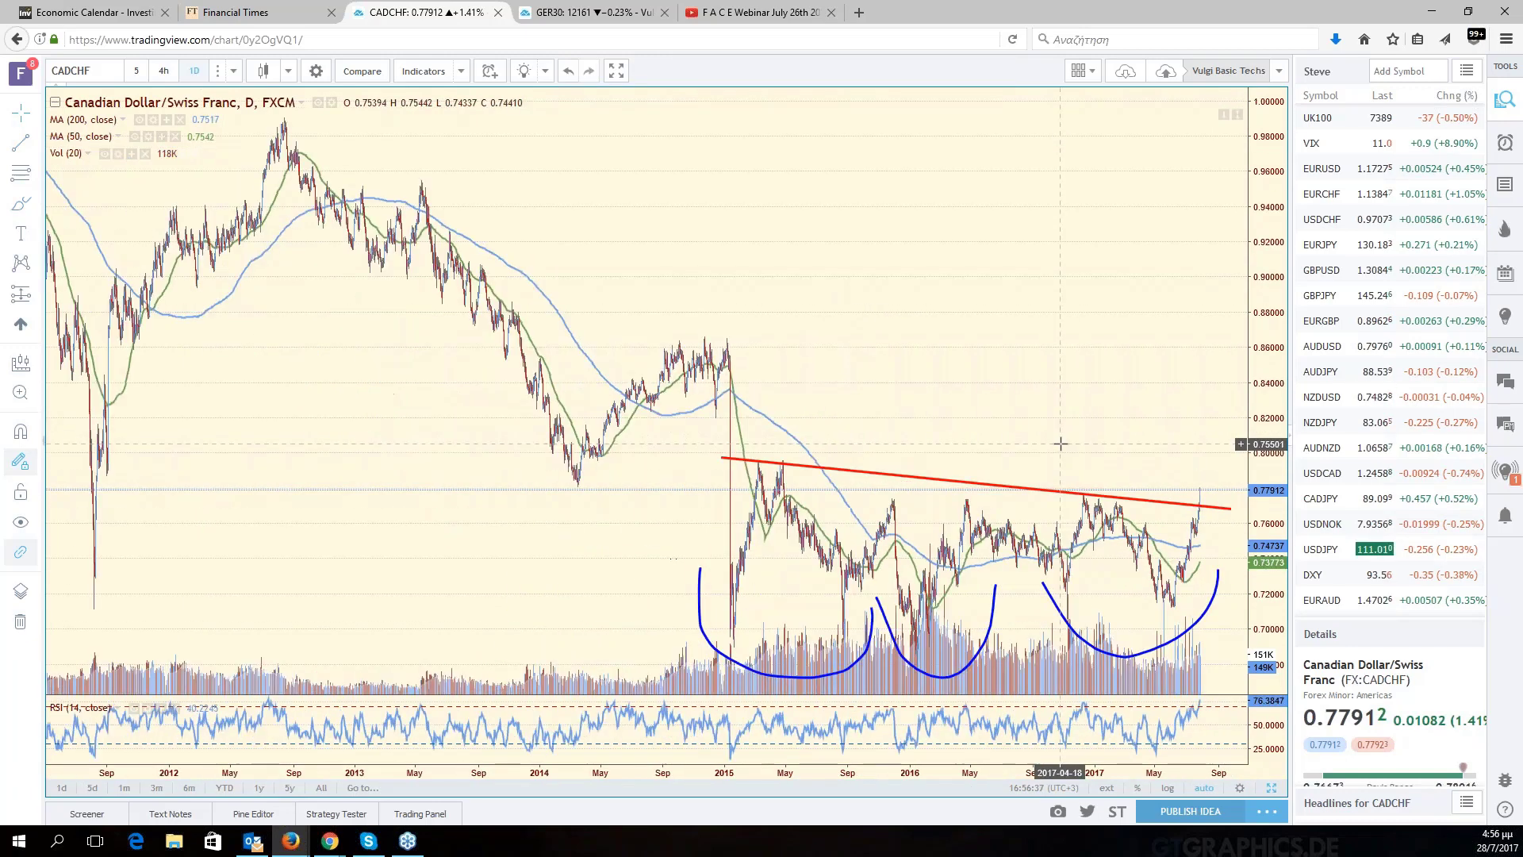
{"action": "scroll", "coordinate": [1059, 442], "scroll_direction": "up", "scroll_amount": 2}
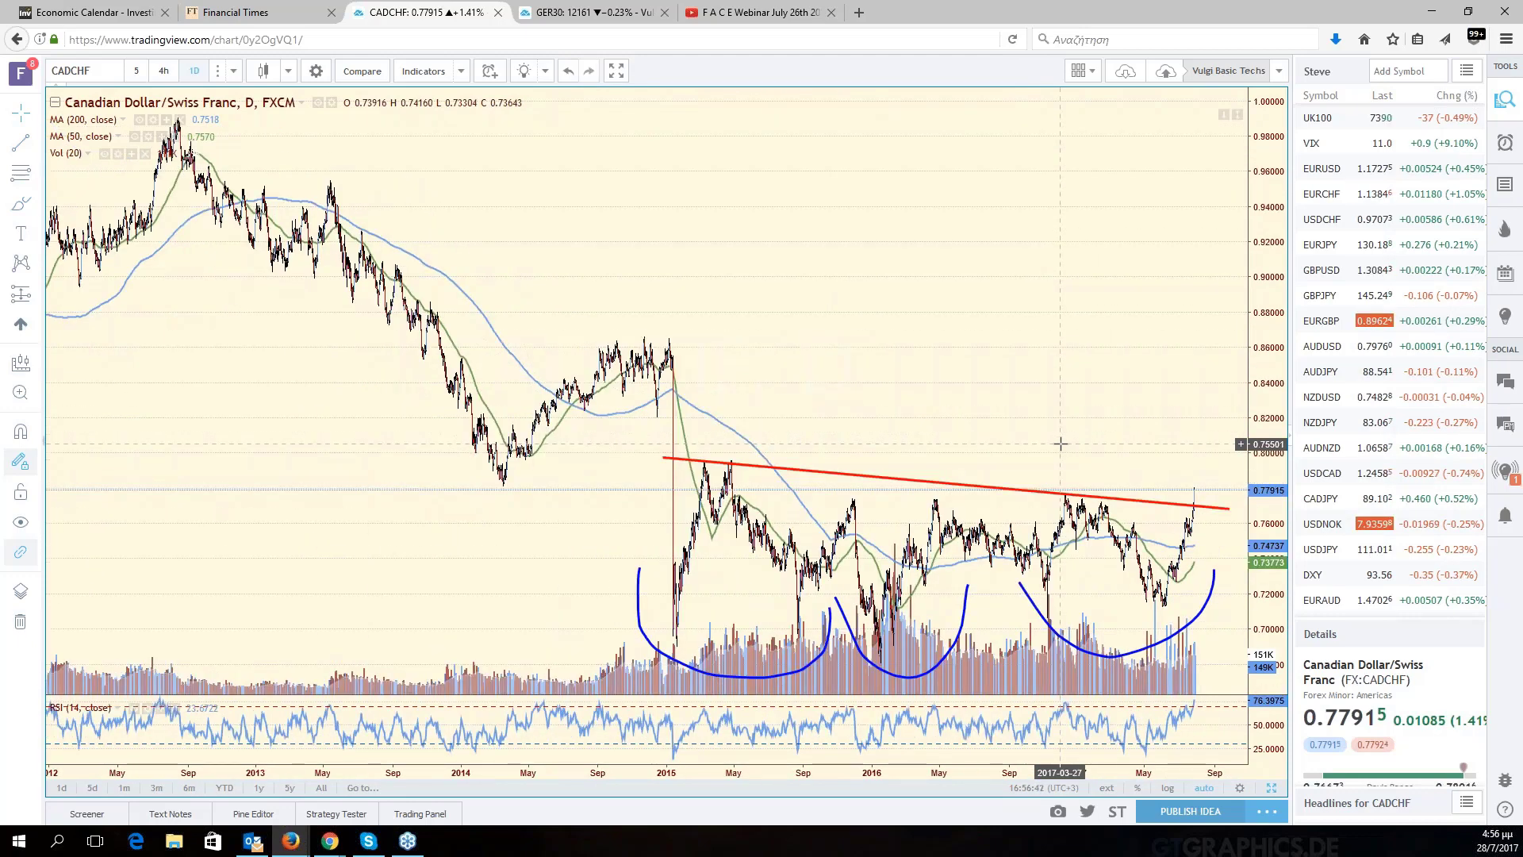
{"action": "scroll", "coordinate": [1060, 448], "scroll_direction": "down", "scroll_amount": 3}
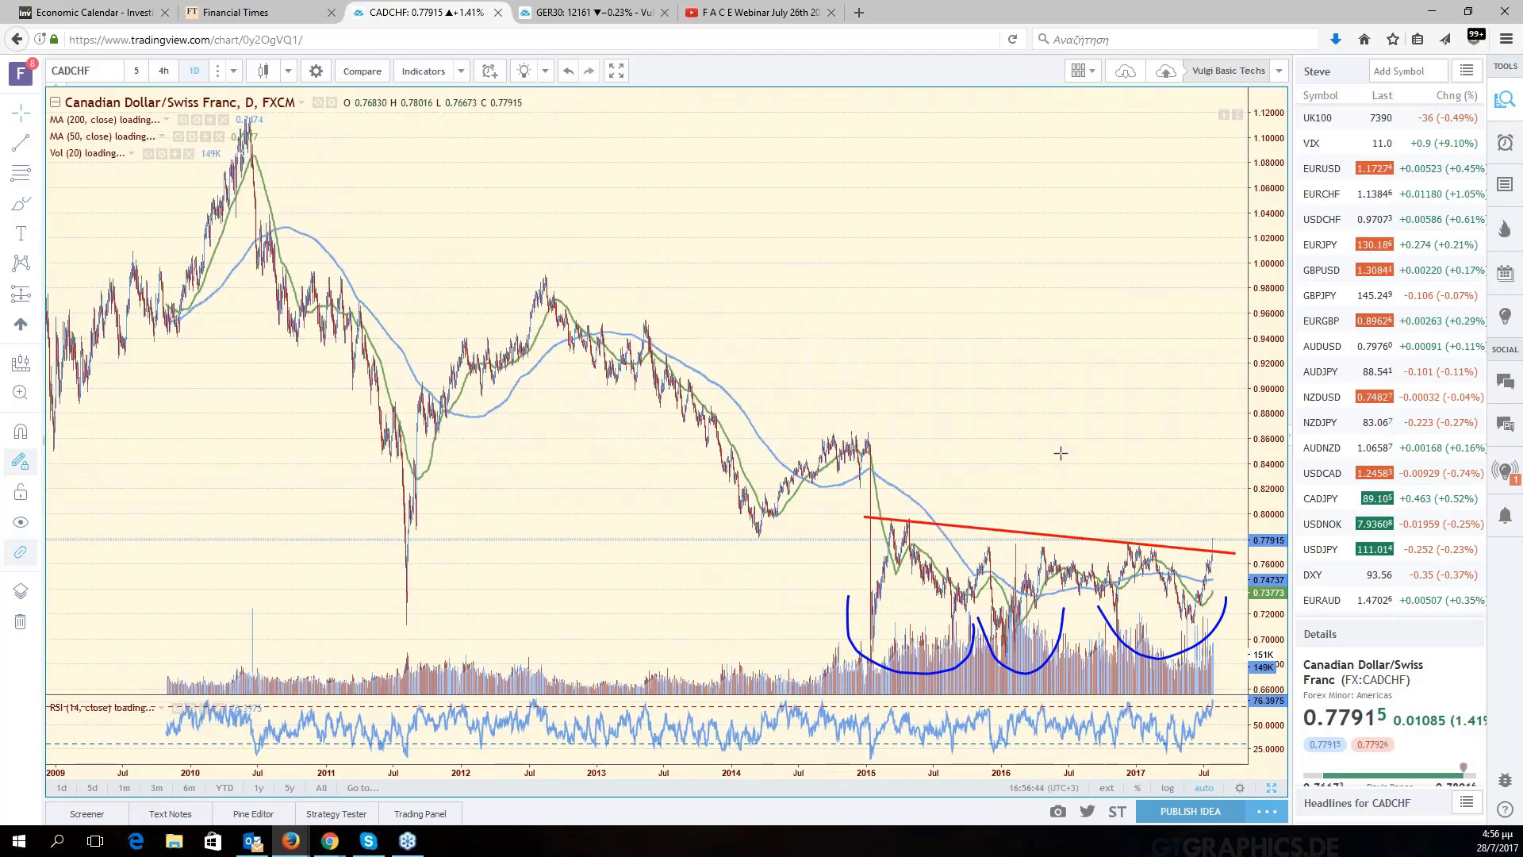
{"action": "scroll", "coordinate": [1061, 453], "scroll_direction": "down", "scroll_amount": 1}
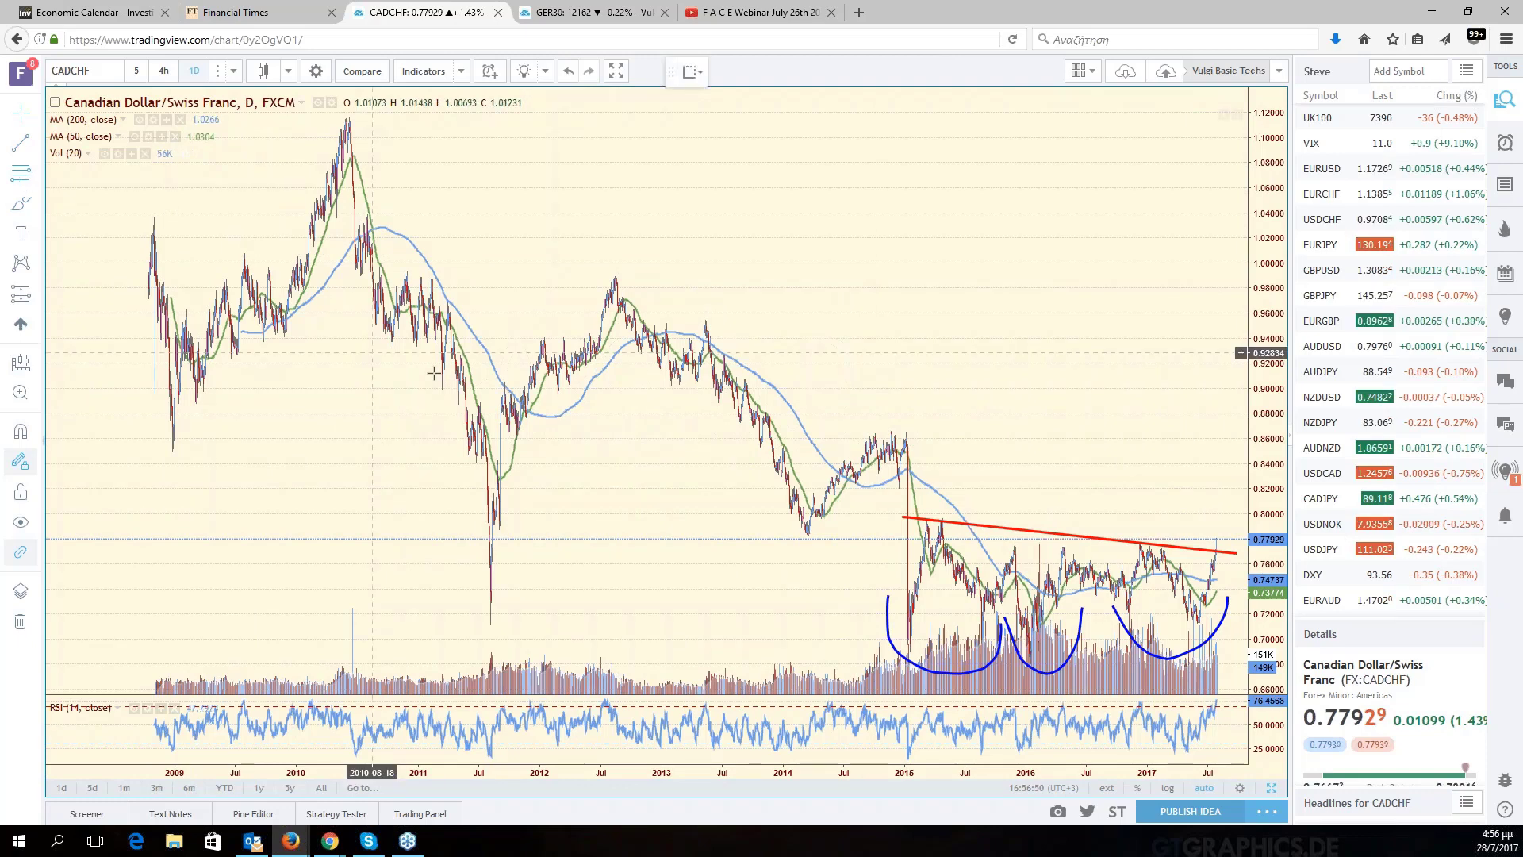
{"action": "scroll", "coordinate": [661, 471], "scroll_direction": "up", "scroll_amount": 3}
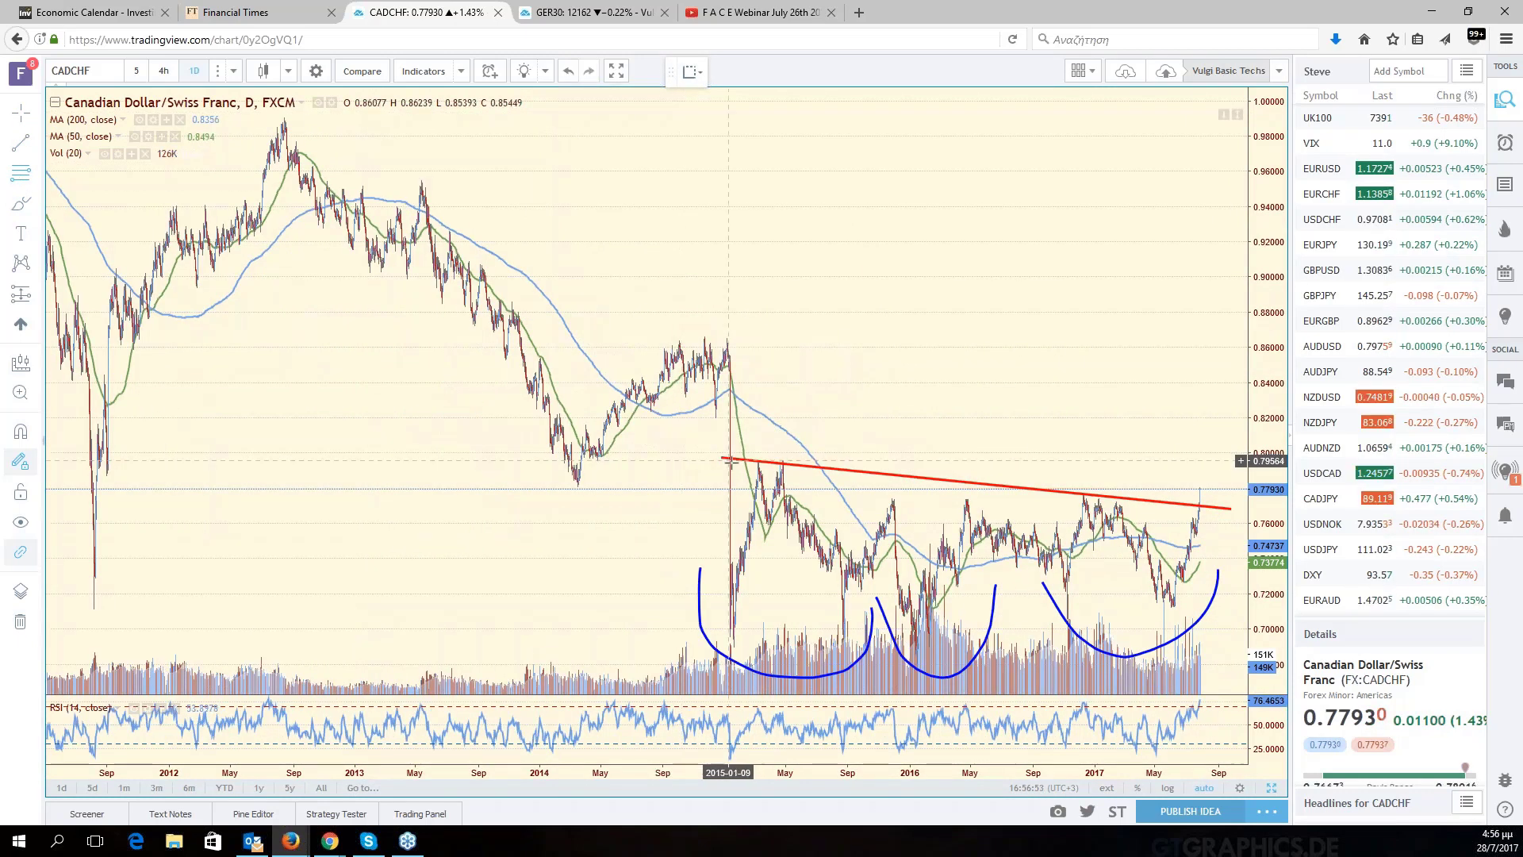
{"action": "scroll", "coordinate": [731, 462], "scroll_direction": "up", "scroll_amount": 2}
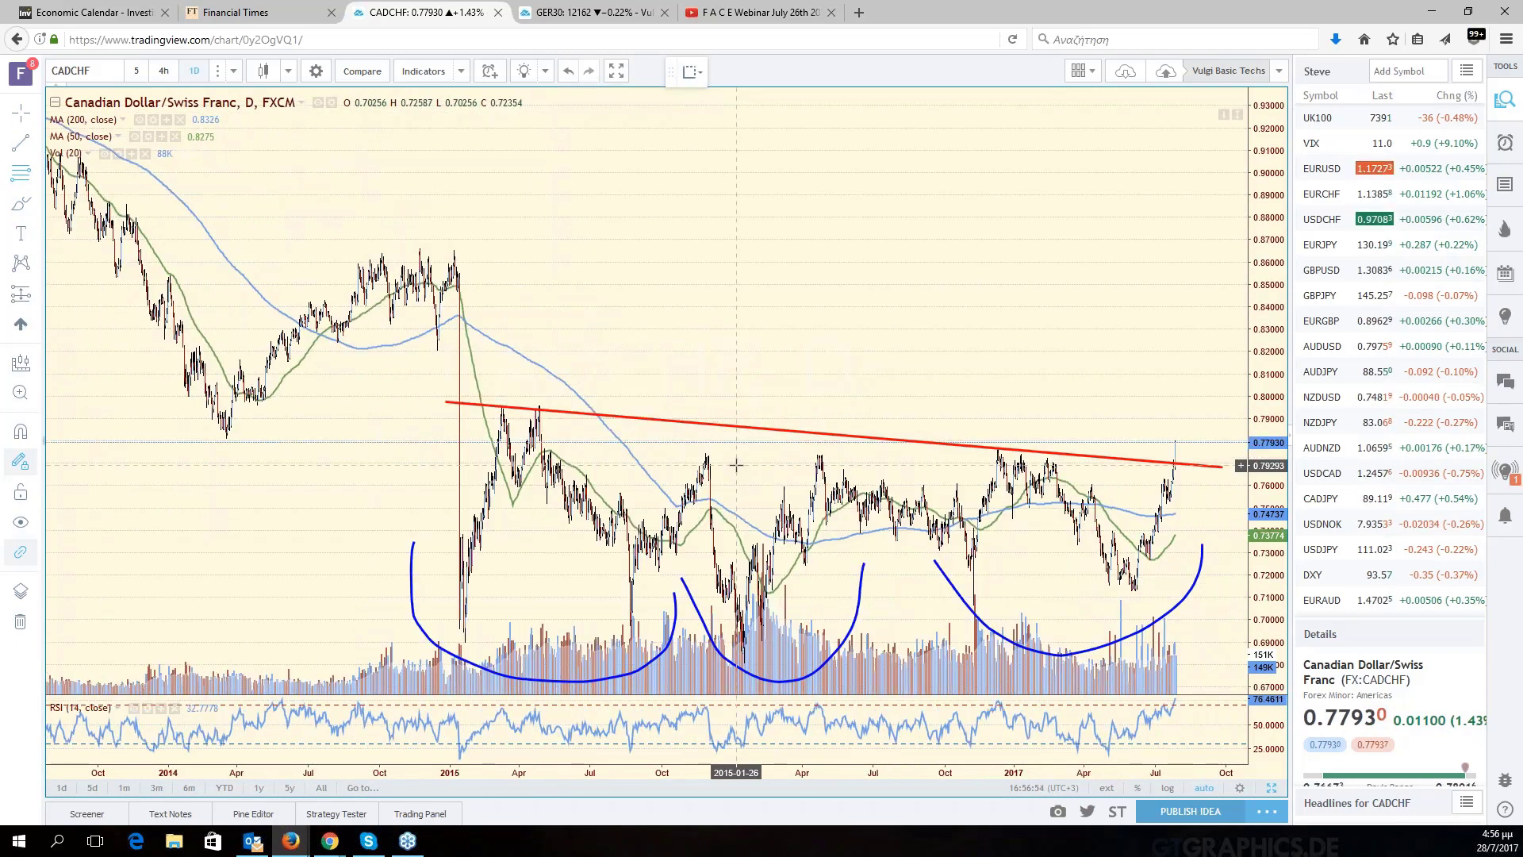
{"action": "scroll", "coordinate": [731, 462], "scroll_direction": "up", "scroll_amount": 2}
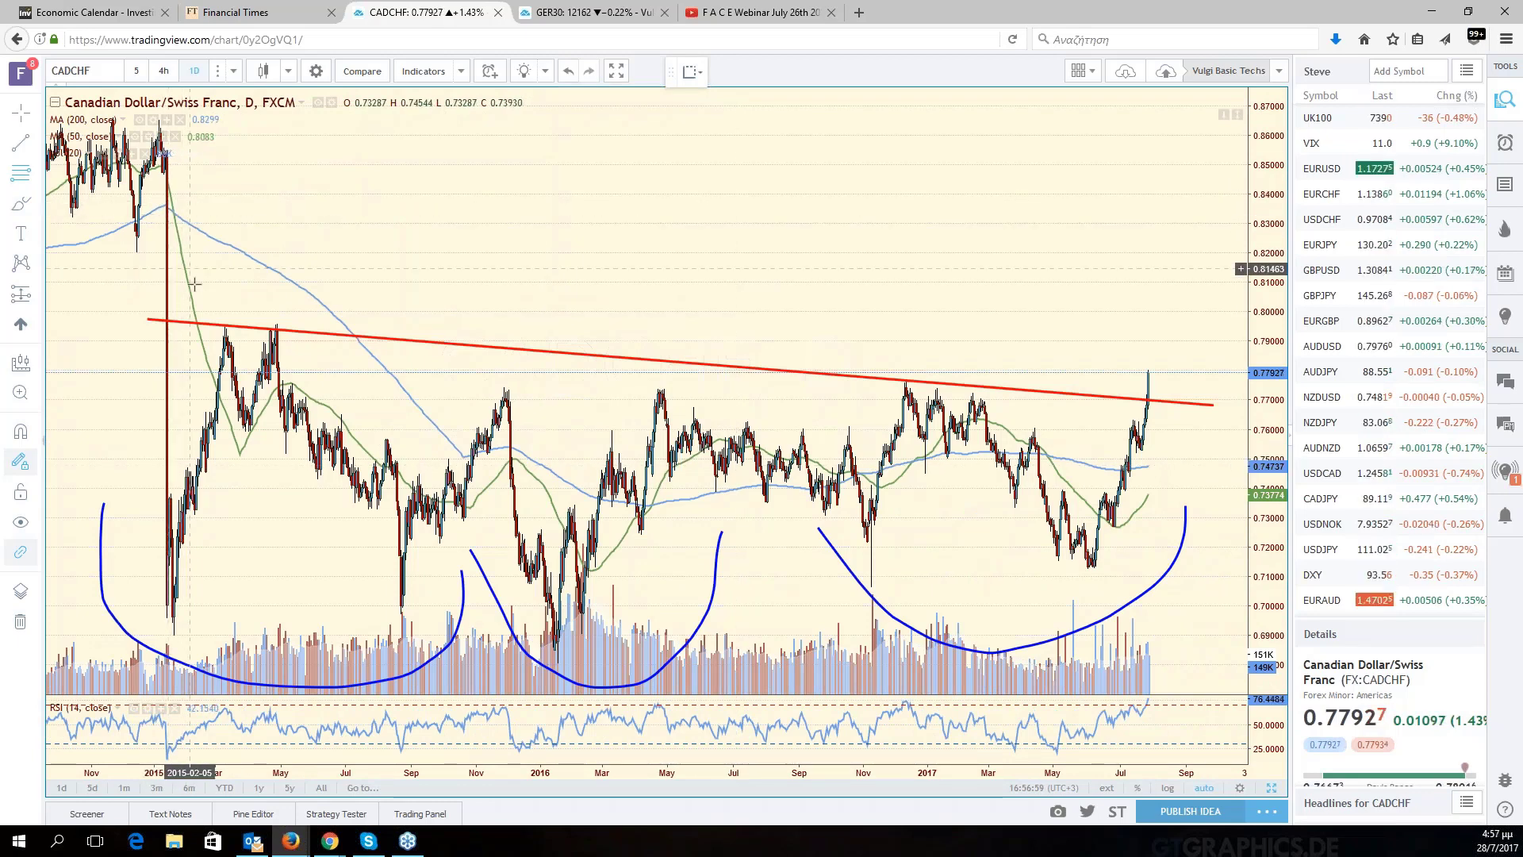
{"action": "scroll", "coordinate": [194, 284], "scroll_direction": "down", "scroll_amount": 4}
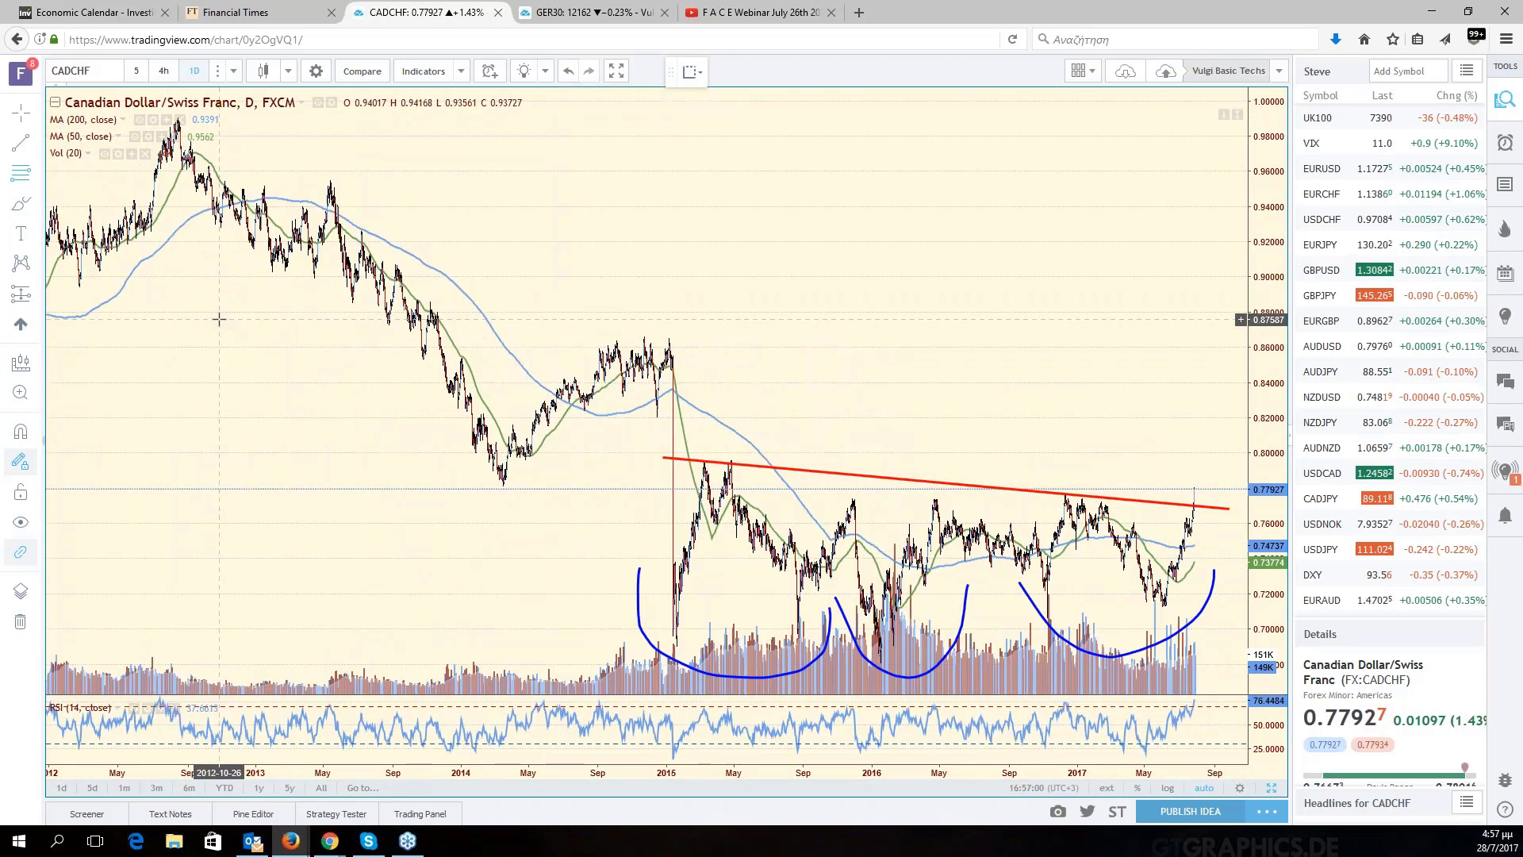
{"action": "scroll", "coordinate": [219, 319], "scroll_direction": "down", "scroll_amount": 1}
{"action": "scroll", "coordinate": [465, 391], "scroll_direction": "down", "scroll_amount": 1}
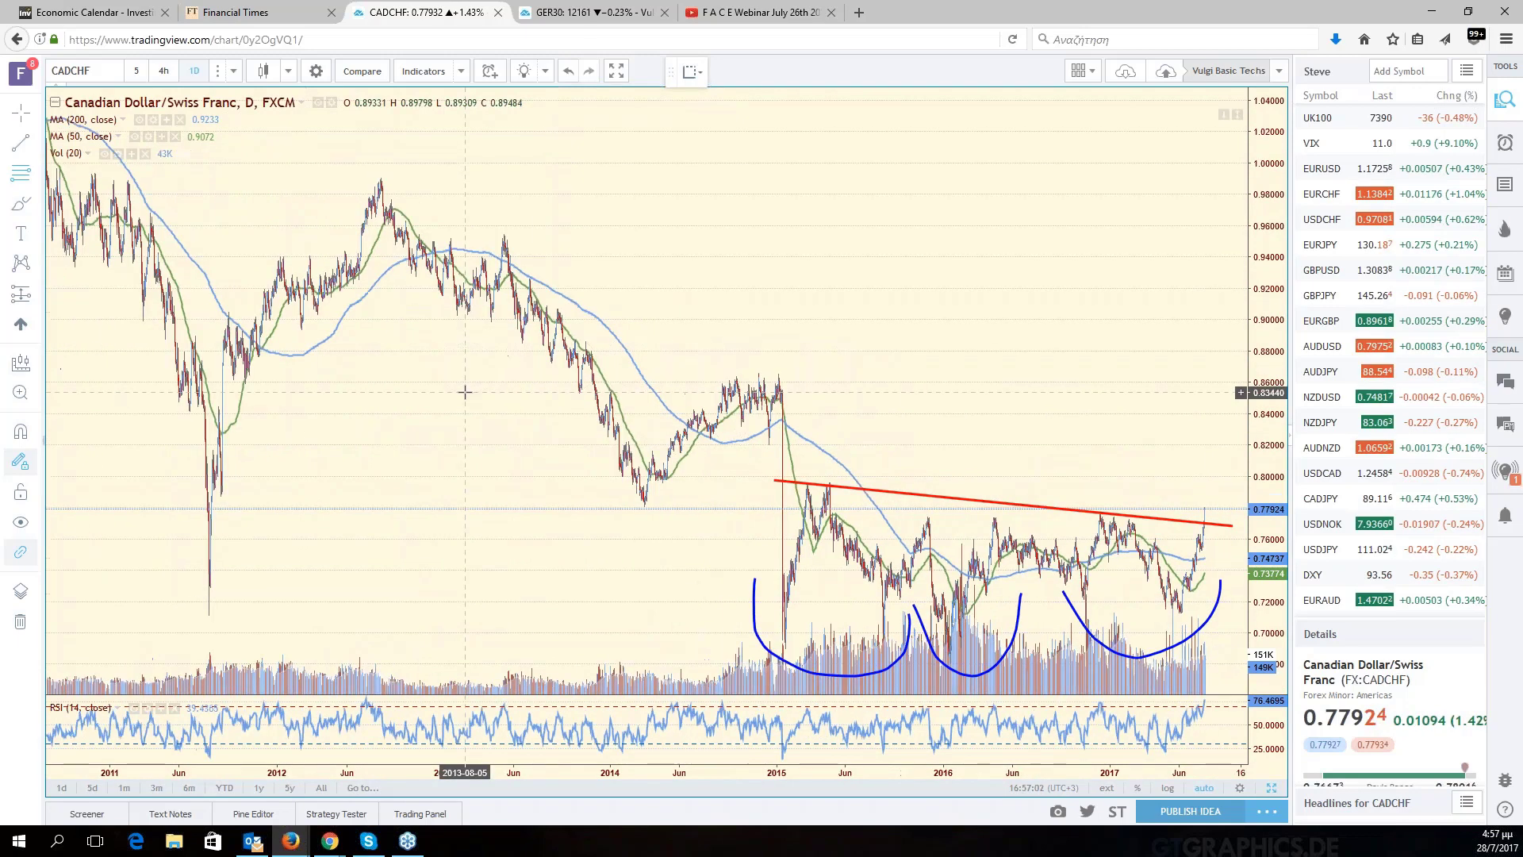
{"action": "scroll", "coordinate": [465, 391], "scroll_direction": "down", "scroll_amount": 1}
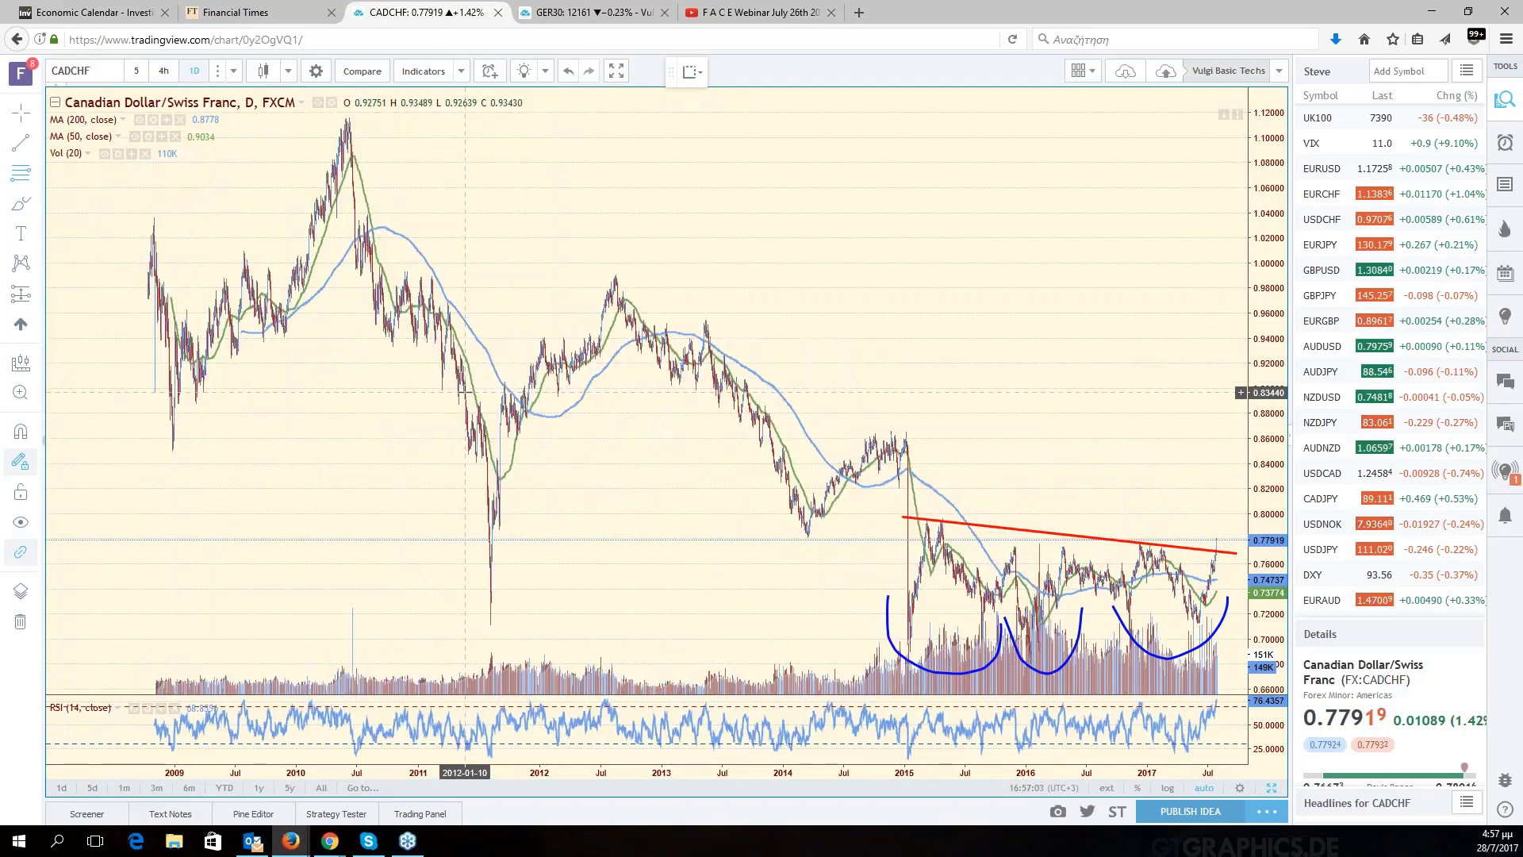
{"action": "scroll", "coordinate": [465, 391], "scroll_direction": "down", "scroll_amount": 1}
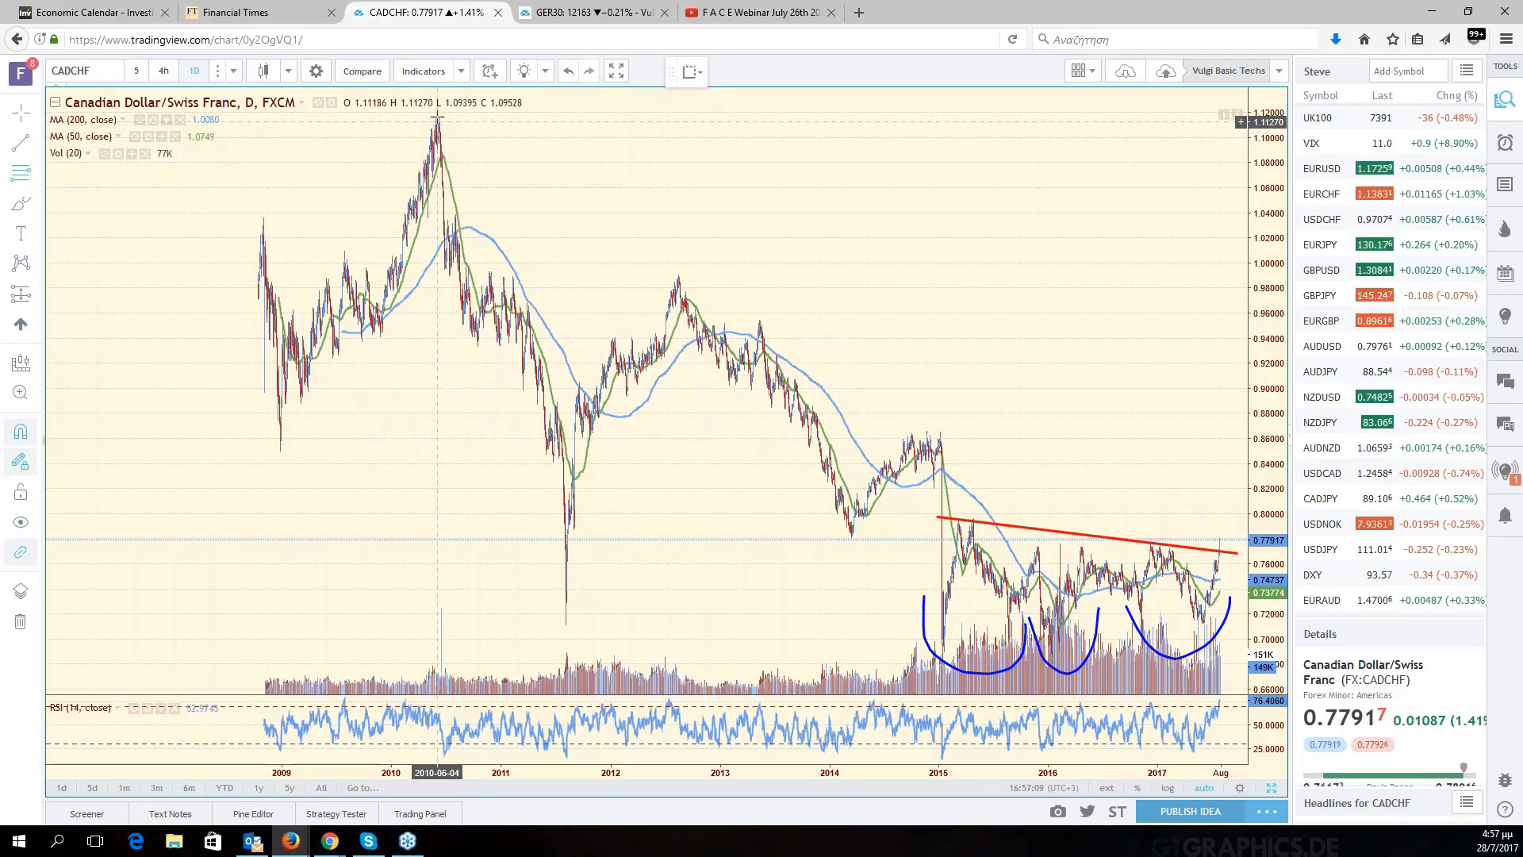
Draw a Fibonacci retracement from the 2010 peak at 1.11555 to the 2014 low with a saved level template.
{"action": "left_click", "coordinate": [439, 118]}
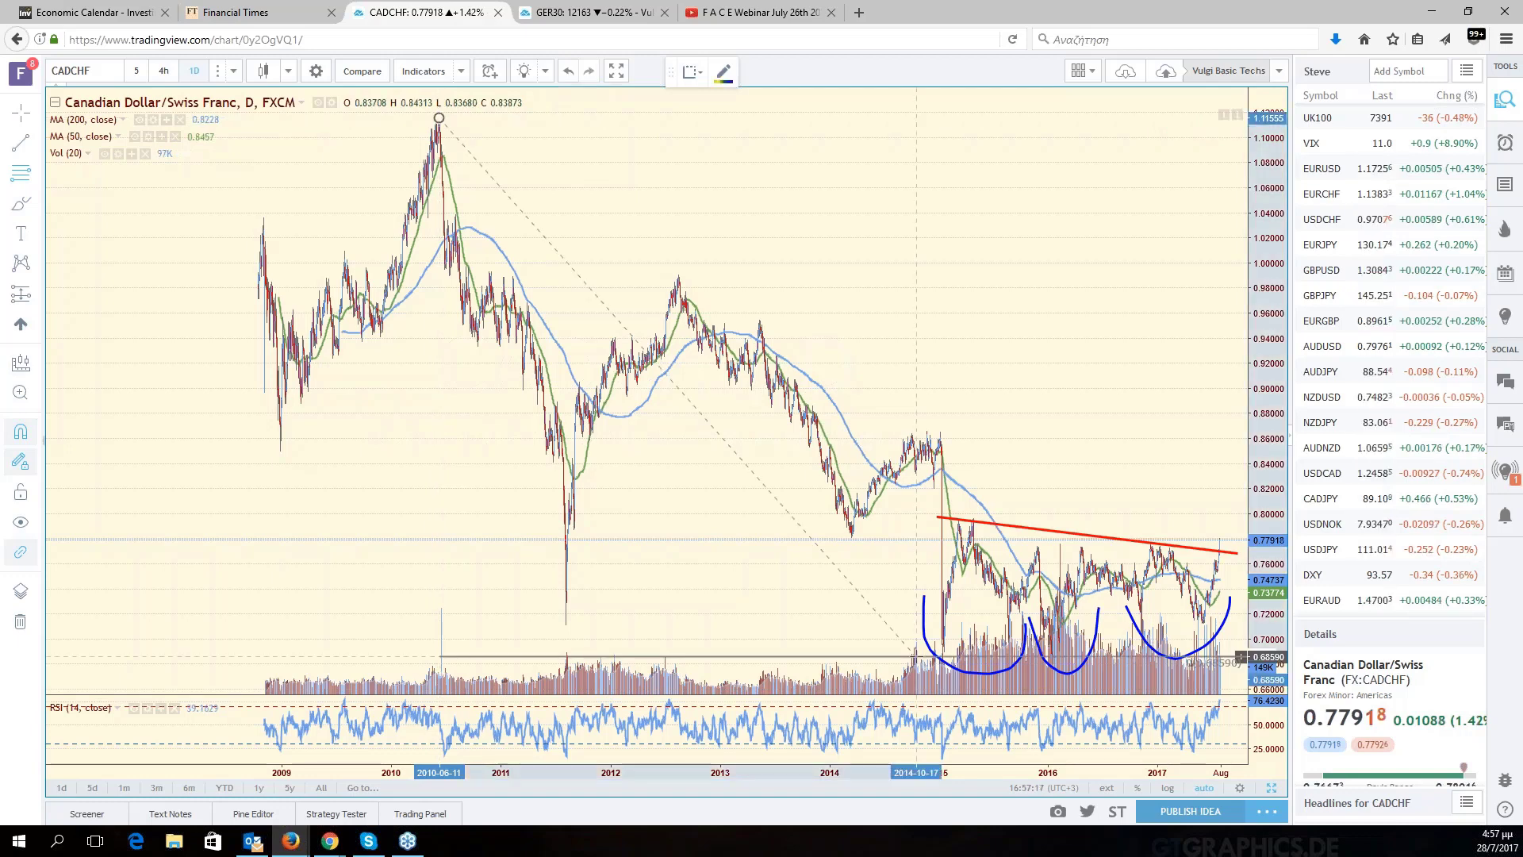
{"action": "left_click", "coordinate": [922, 660]}
{"action": "right_click", "coordinate": [883, 630]}
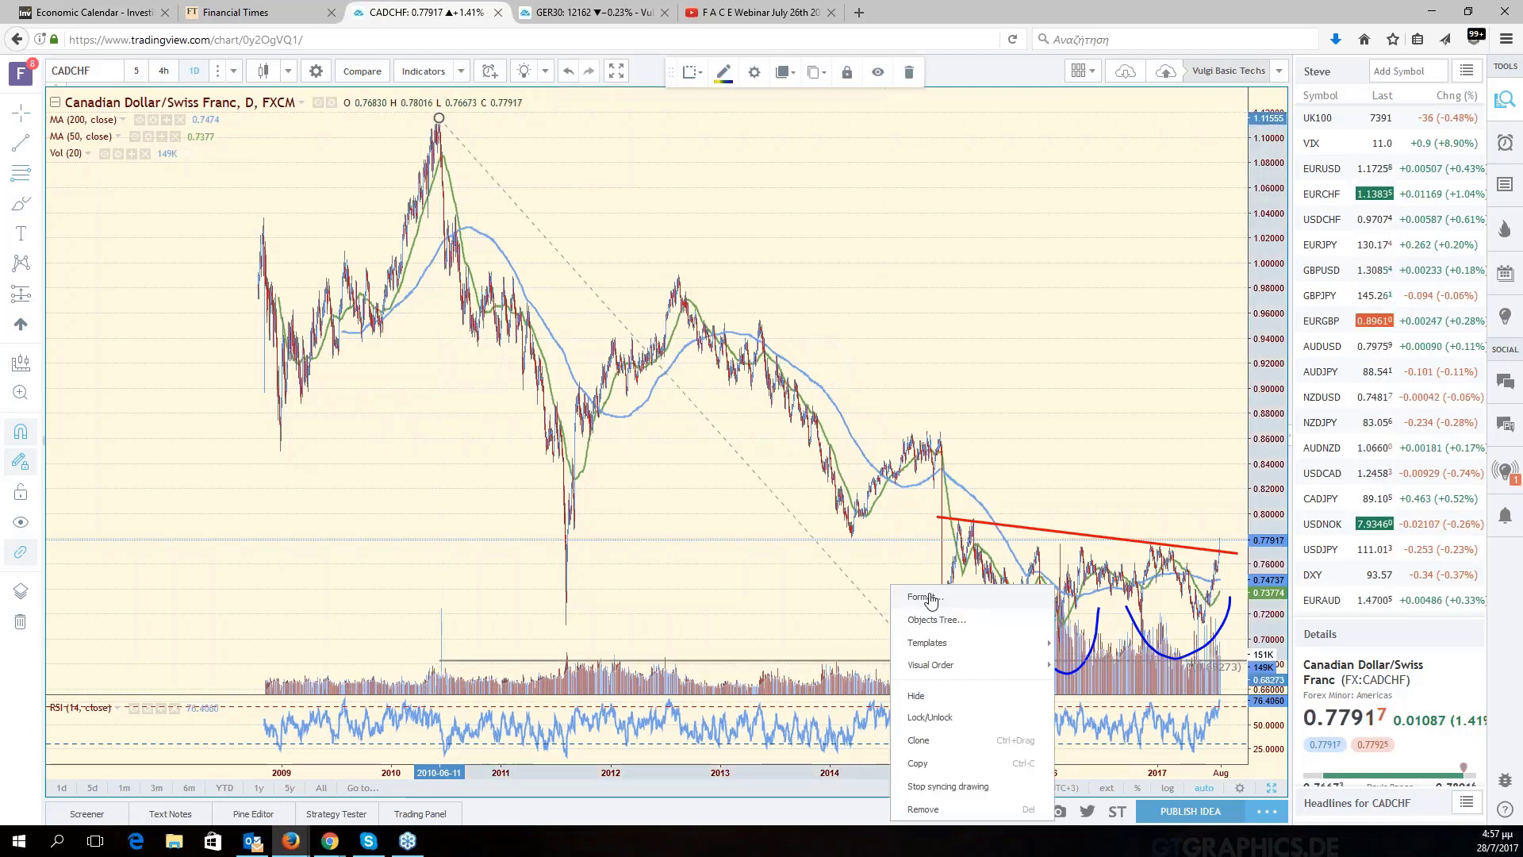
{"action": "left_click", "coordinate": [913, 805]}
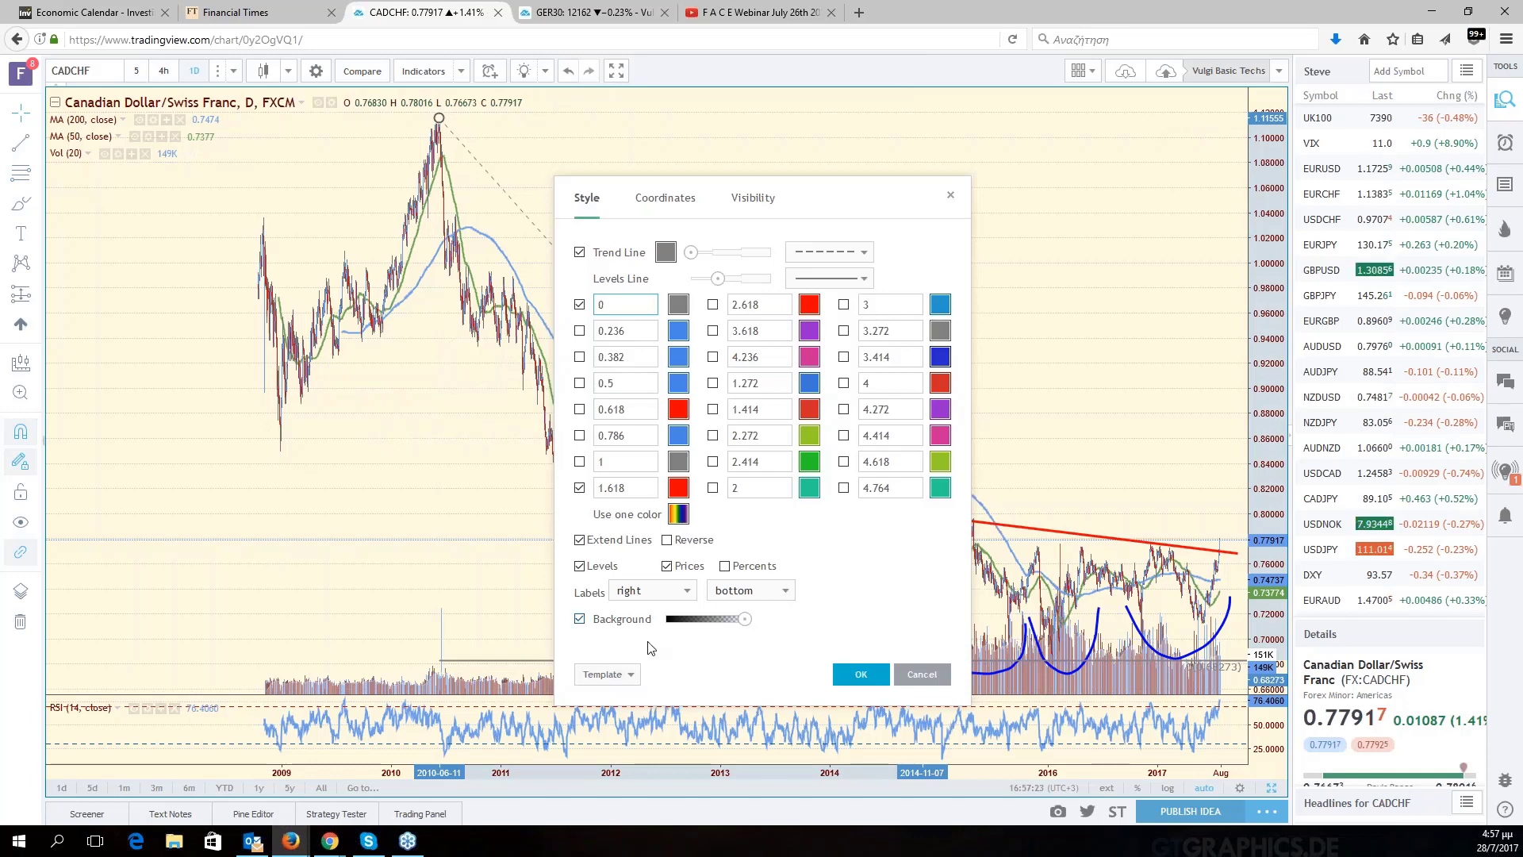
{"action": "left_click", "coordinate": [607, 674]}
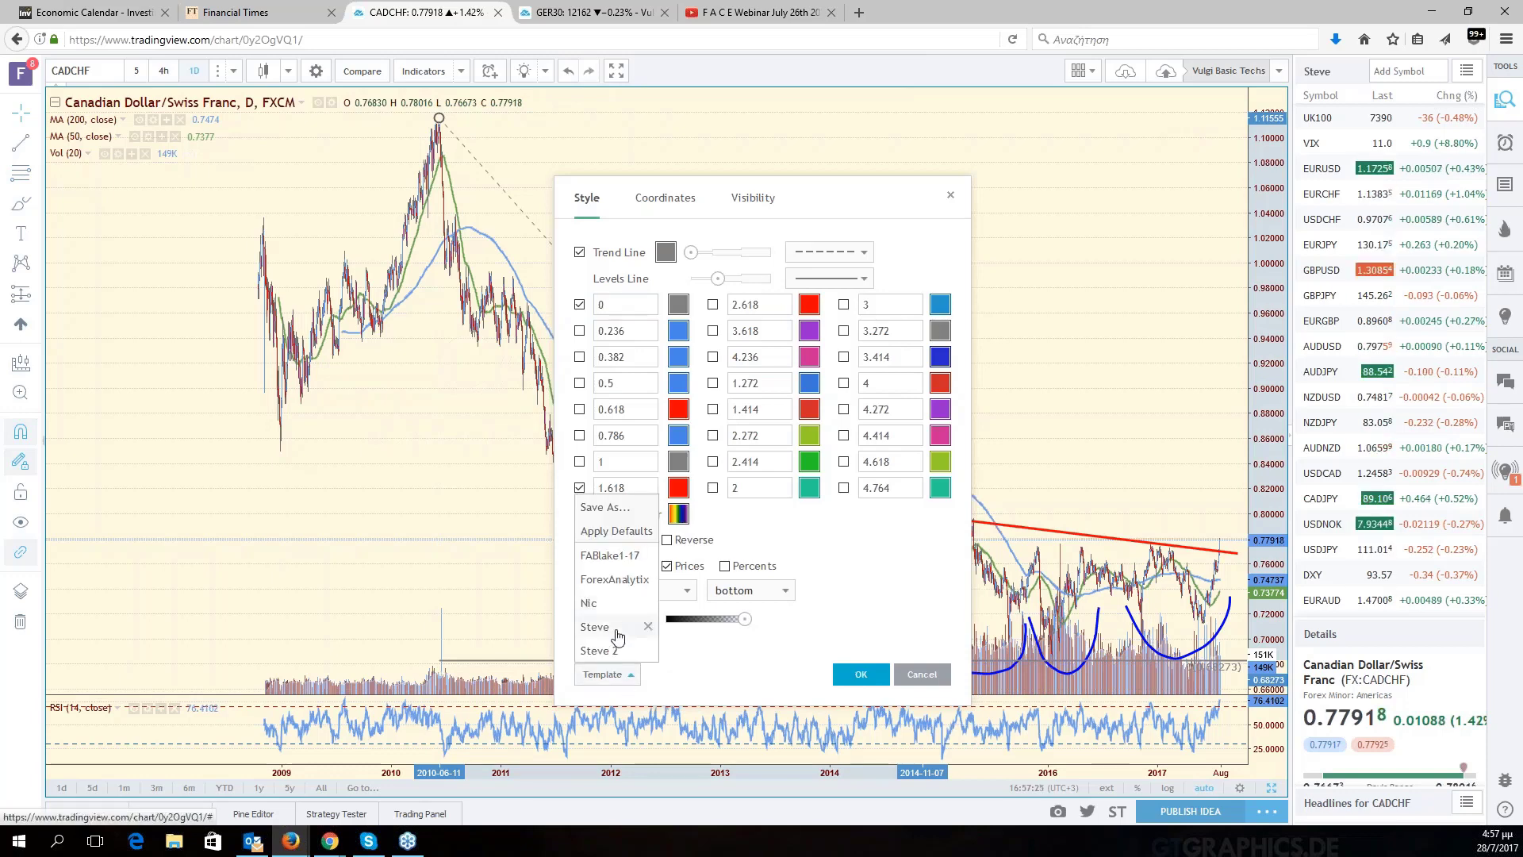
{"action": "left_click", "coordinate": [610, 625]}
{"action": "left_click", "coordinate": [861, 674]}
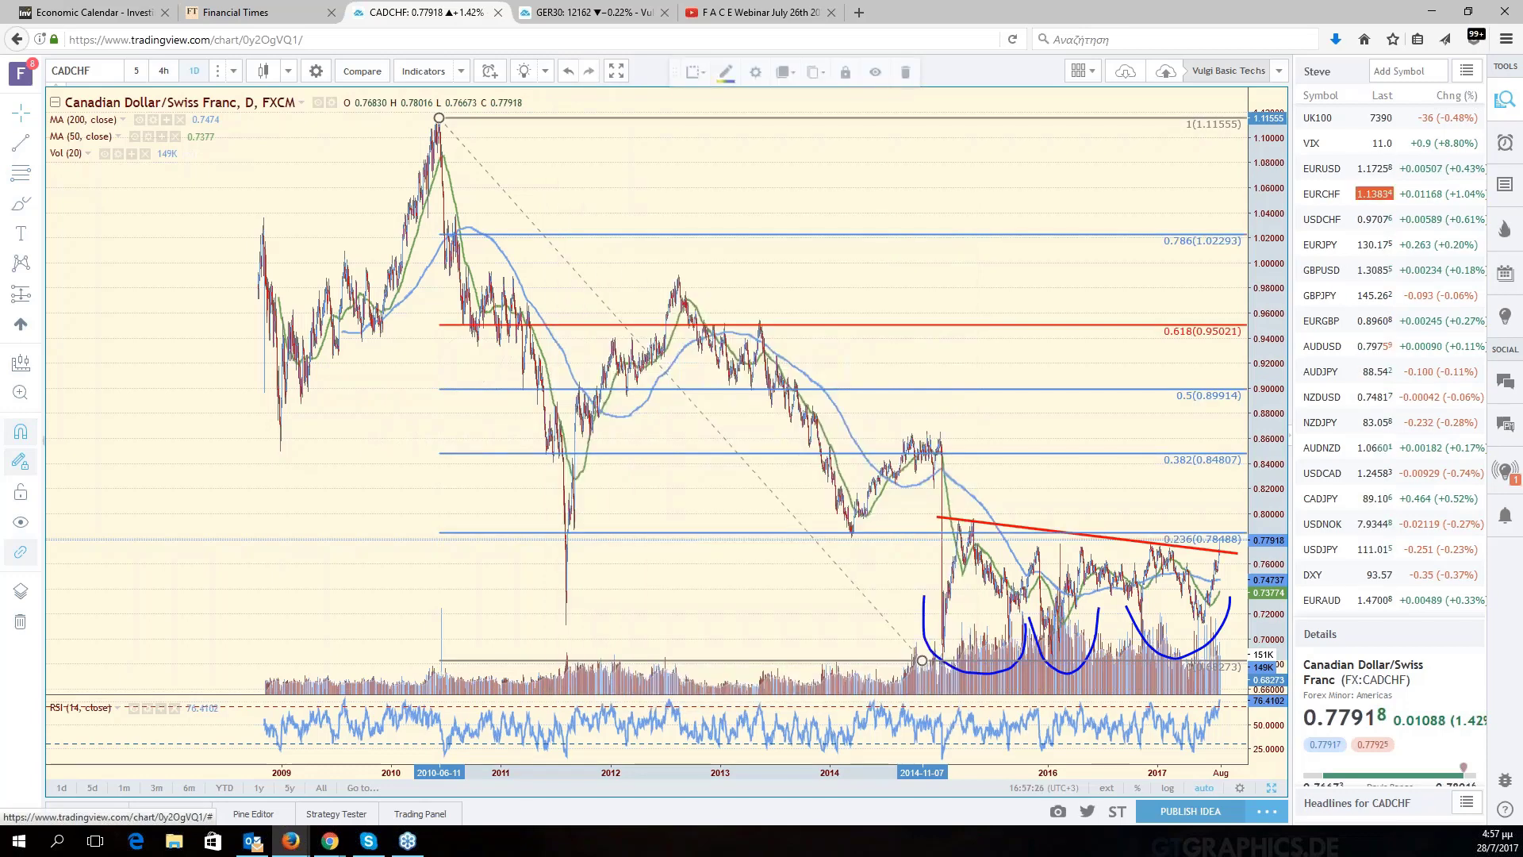
{"action": "right_click", "coordinate": [1087, 487]}
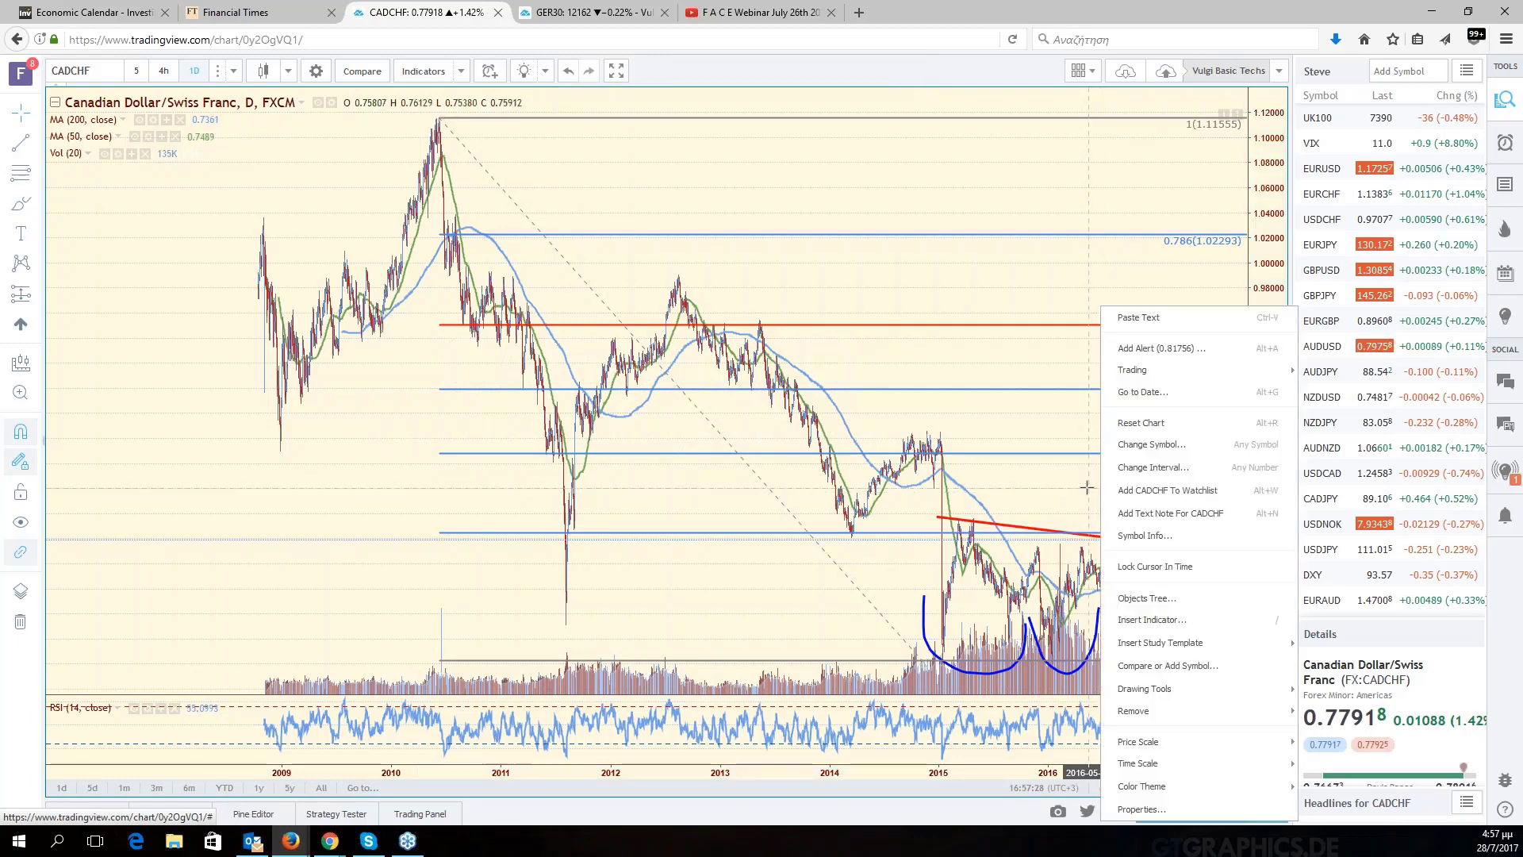
Move the Fibonacci's lower anchor to the head's low at 0.68025, putting 0.236 at 0.78298.
{"action": "left_click", "coordinate": [1067, 483]}
{"action": "scroll", "coordinate": [1064, 485], "scroll_direction": "up", "scroll_amount": 2}
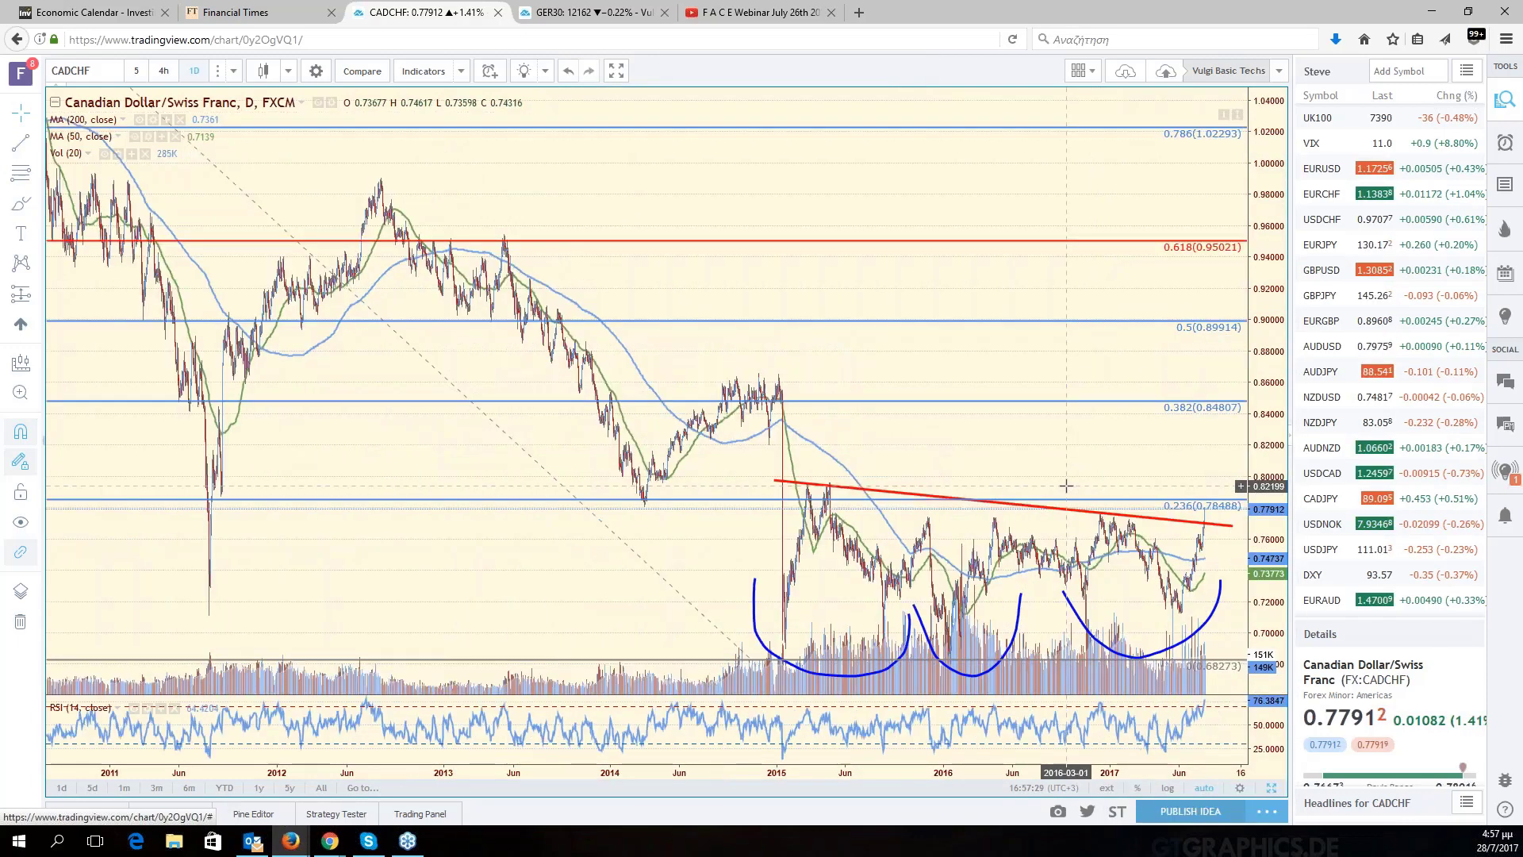
{"action": "scroll", "coordinate": [1064, 486], "scroll_direction": "up", "scroll_amount": 2}
{"action": "left_click_drag", "start_coordinate": [578, 667], "coordinate": [806, 664]}
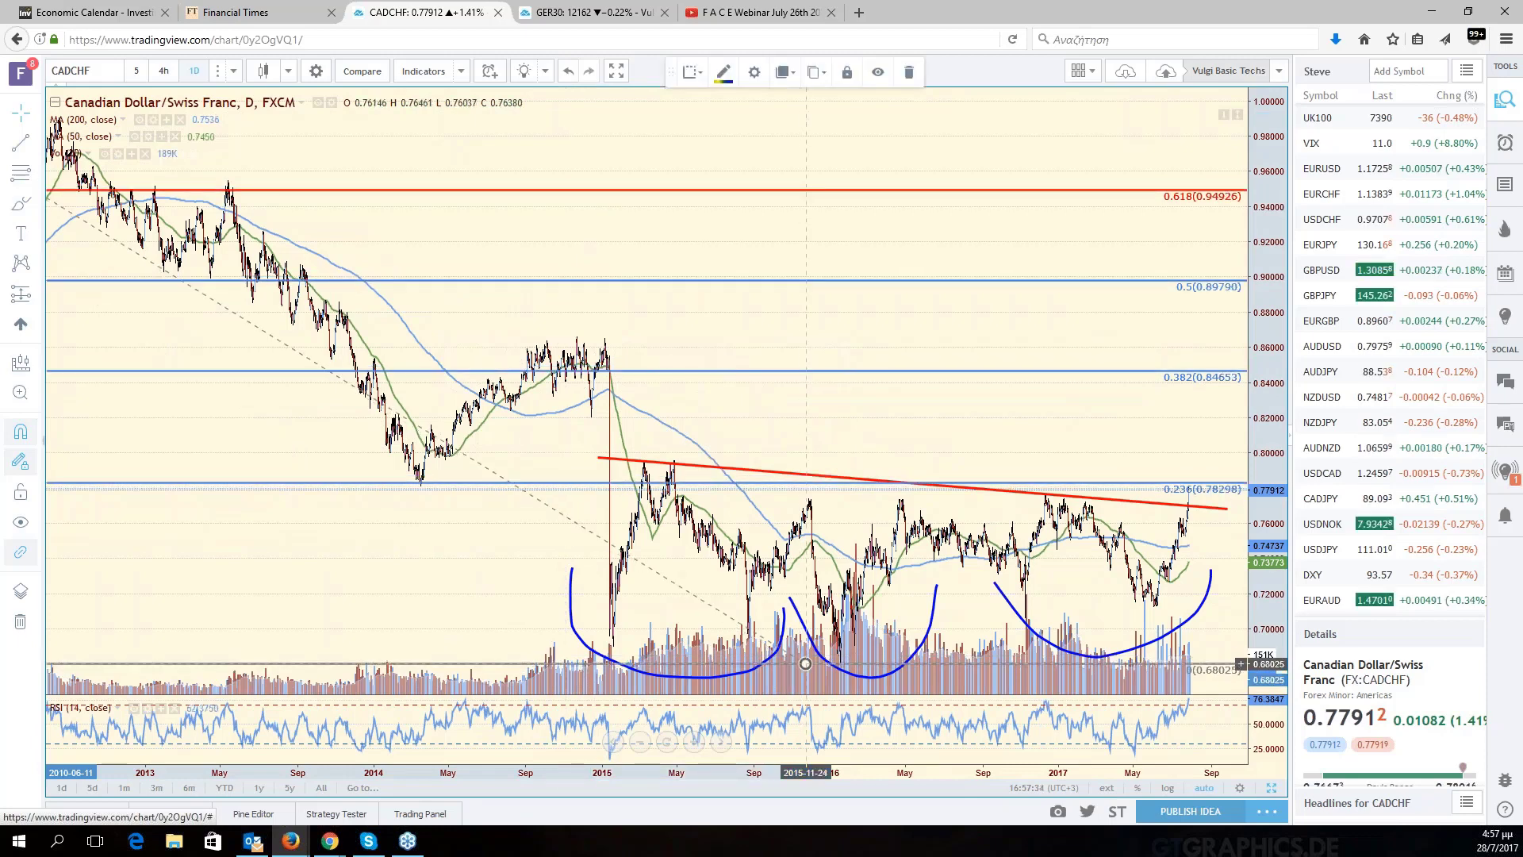
{"action": "scroll", "coordinate": [1165, 435], "scroll_direction": "up", "scroll_amount": 1}
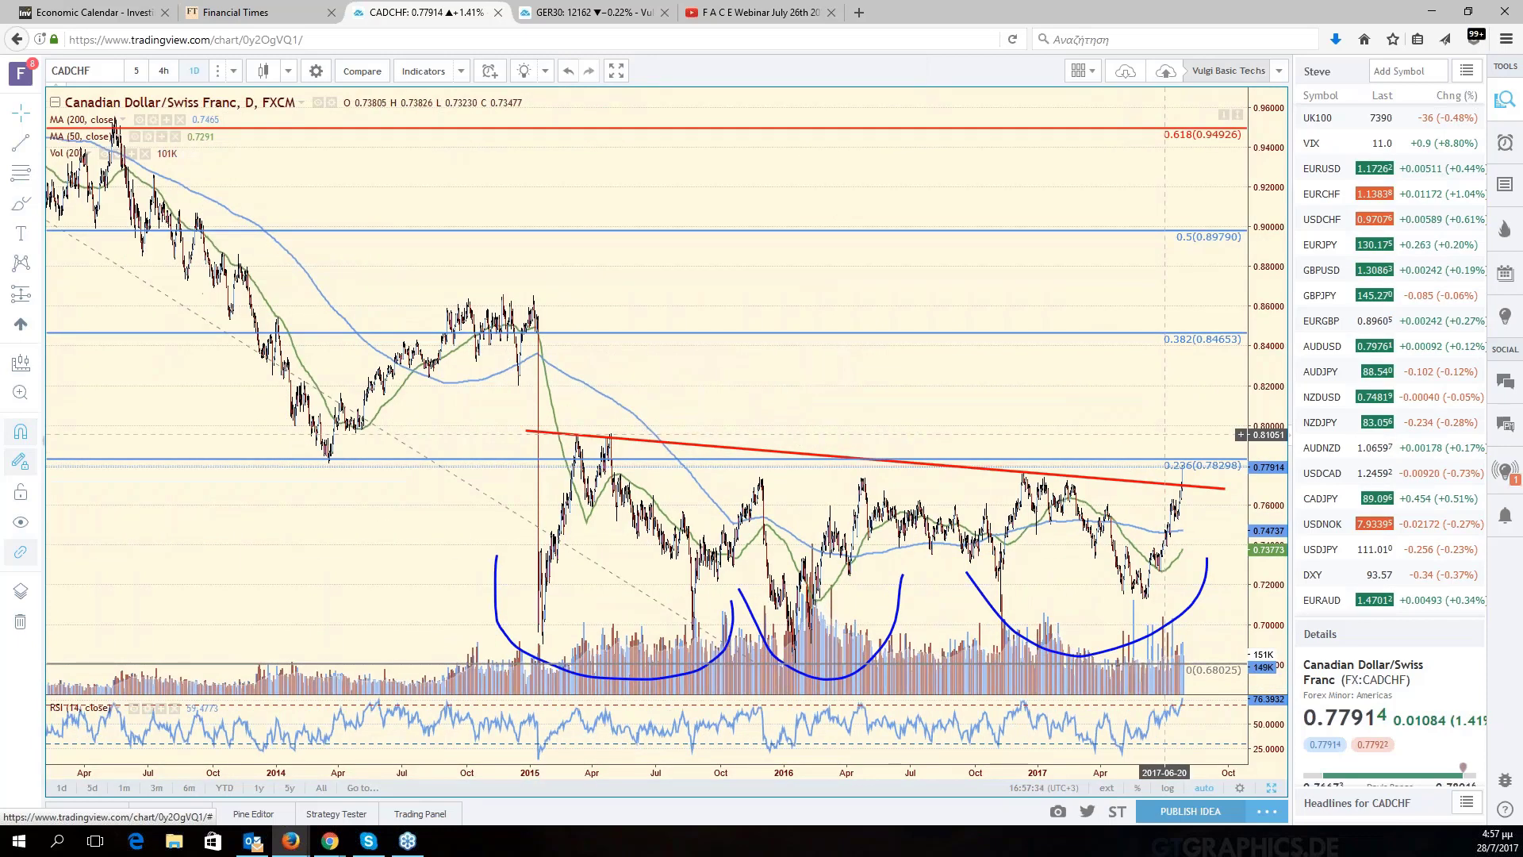
{"action": "scroll", "coordinate": [1165, 435], "scroll_direction": "up", "scroll_amount": 2}
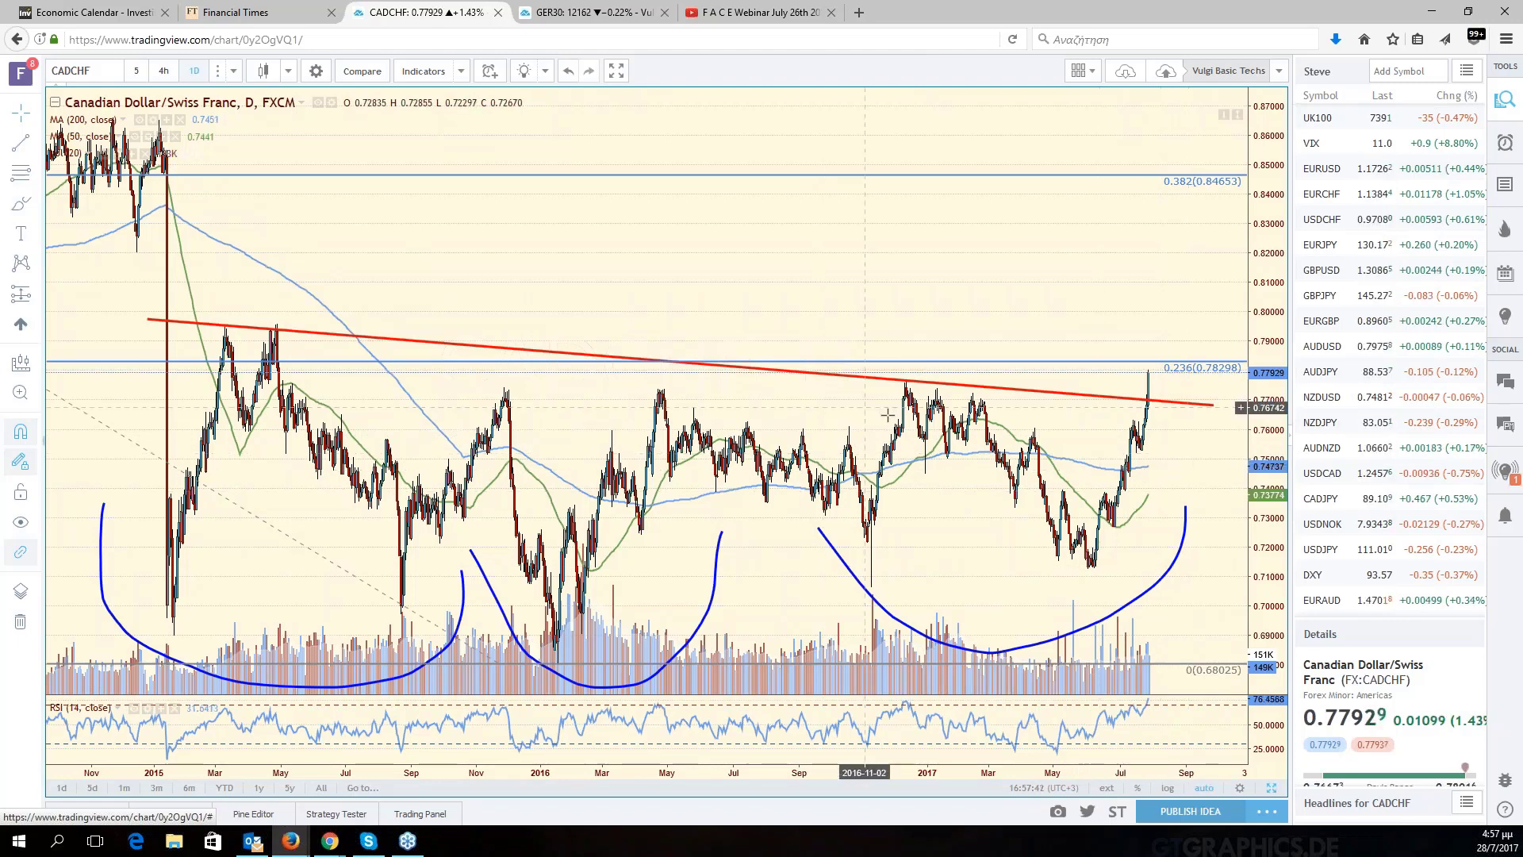
{"action": "left_click_drag", "start_coordinate": [1136, 484], "coordinate": [1053, 484]}
Draw a red projection from the latest high down to the neckline, then up to about 0.8265.
{"action": "left_click", "coordinate": [1061, 366]}
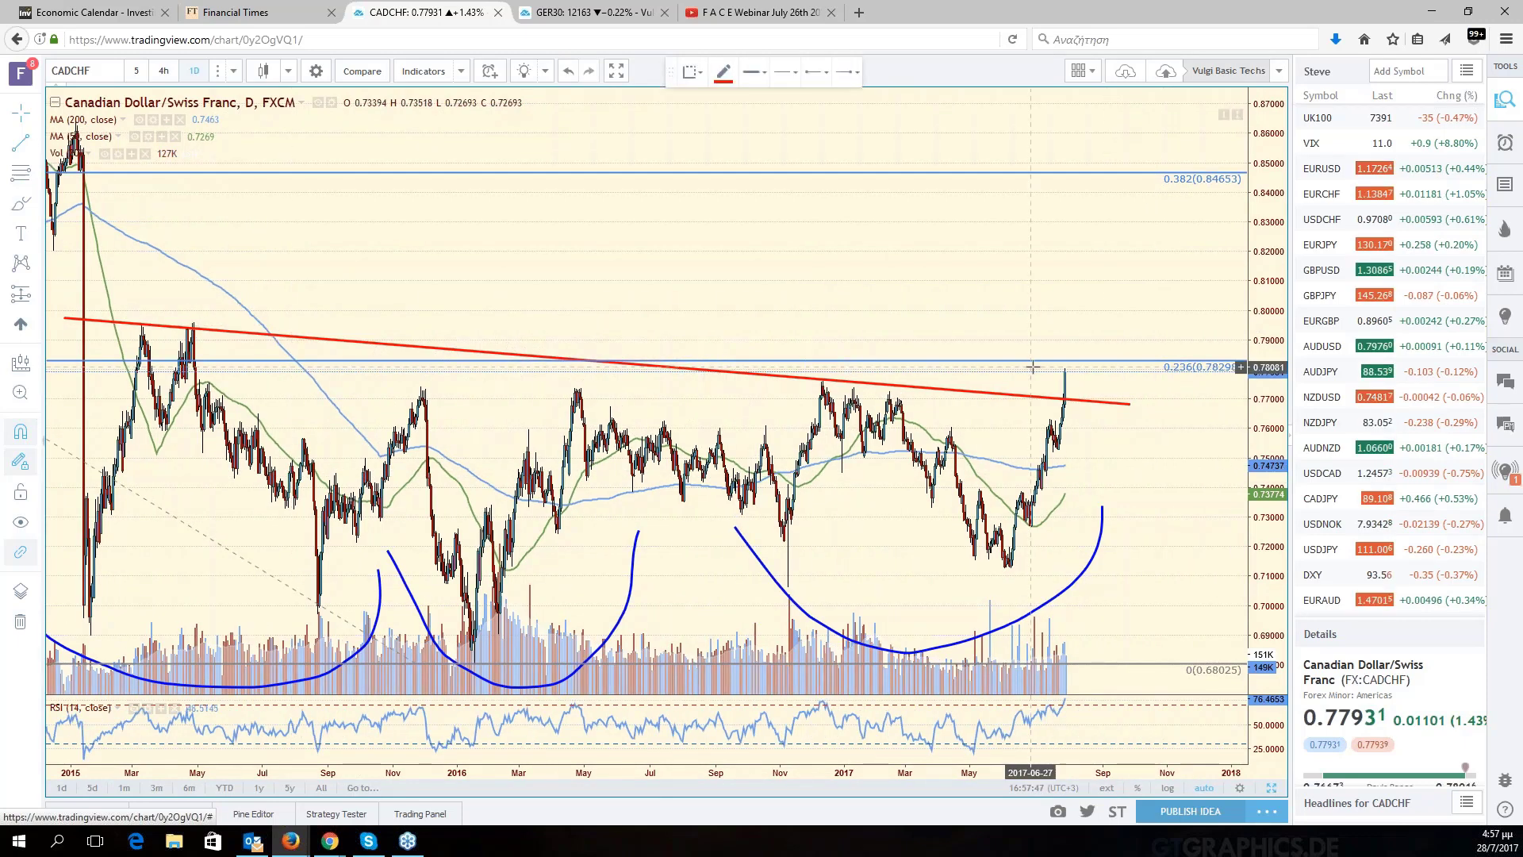
{"action": "left_click", "coordinate": [1065, 367]}
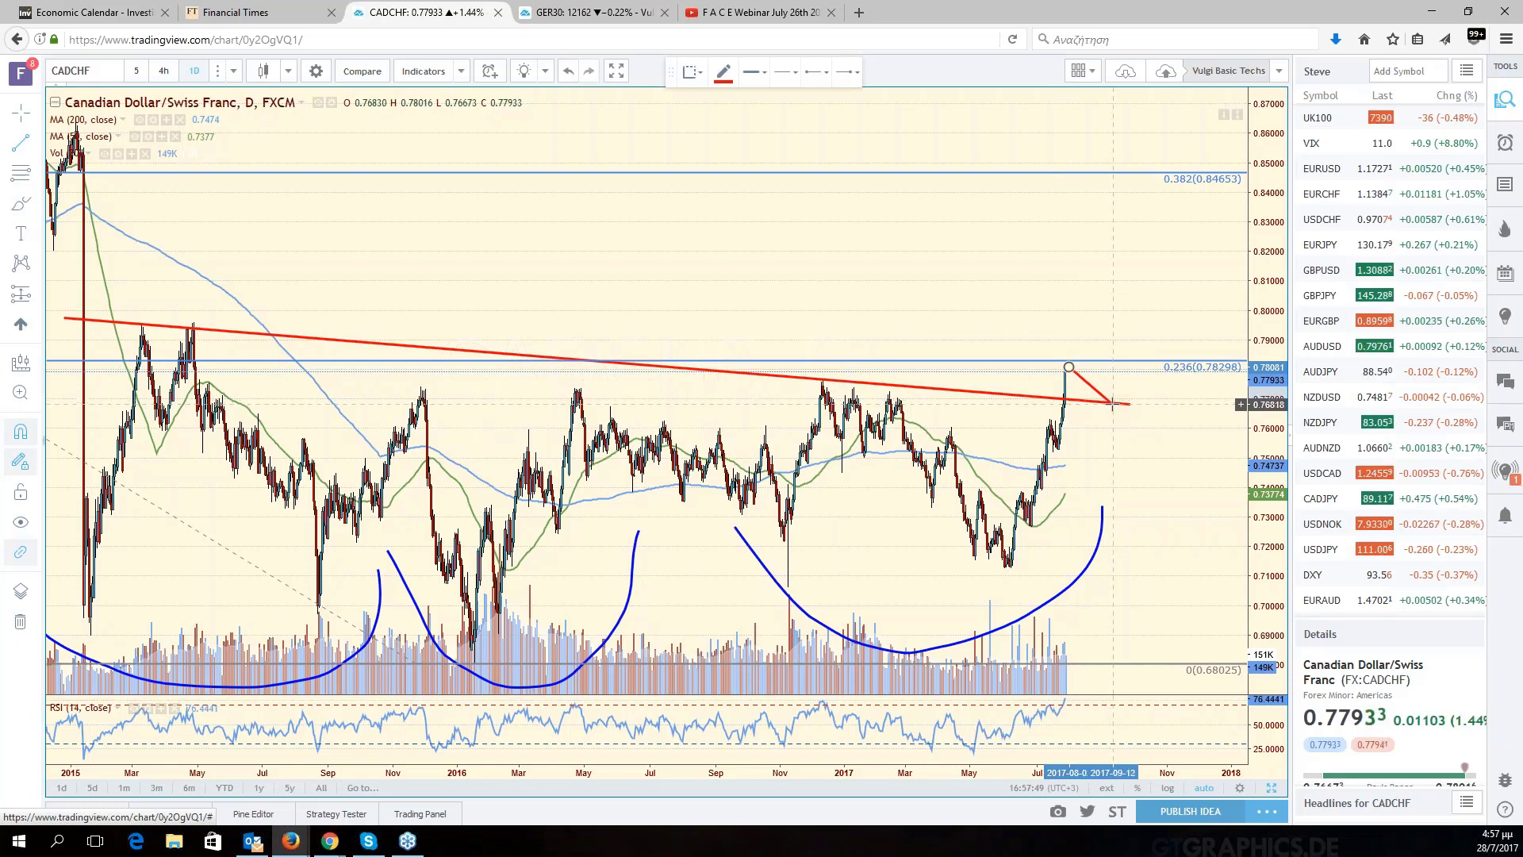
{"action": "left_click", "coordinate": [1112, 404]}
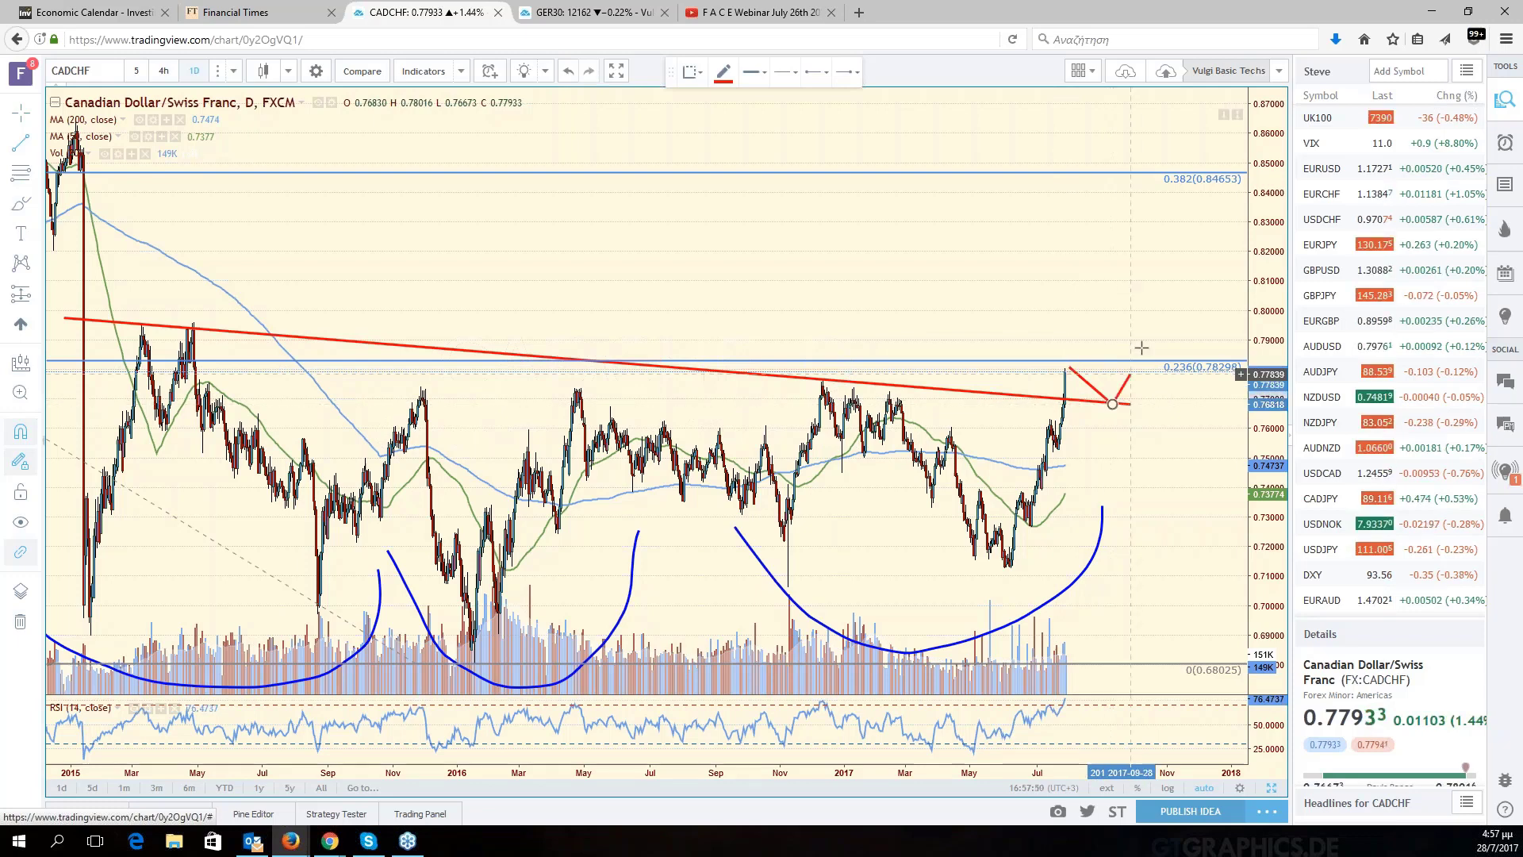
{"action": "left_click", "coordinate": [1178, 232]}
{"action": "left_click", "coordinate": [1082, 254]}
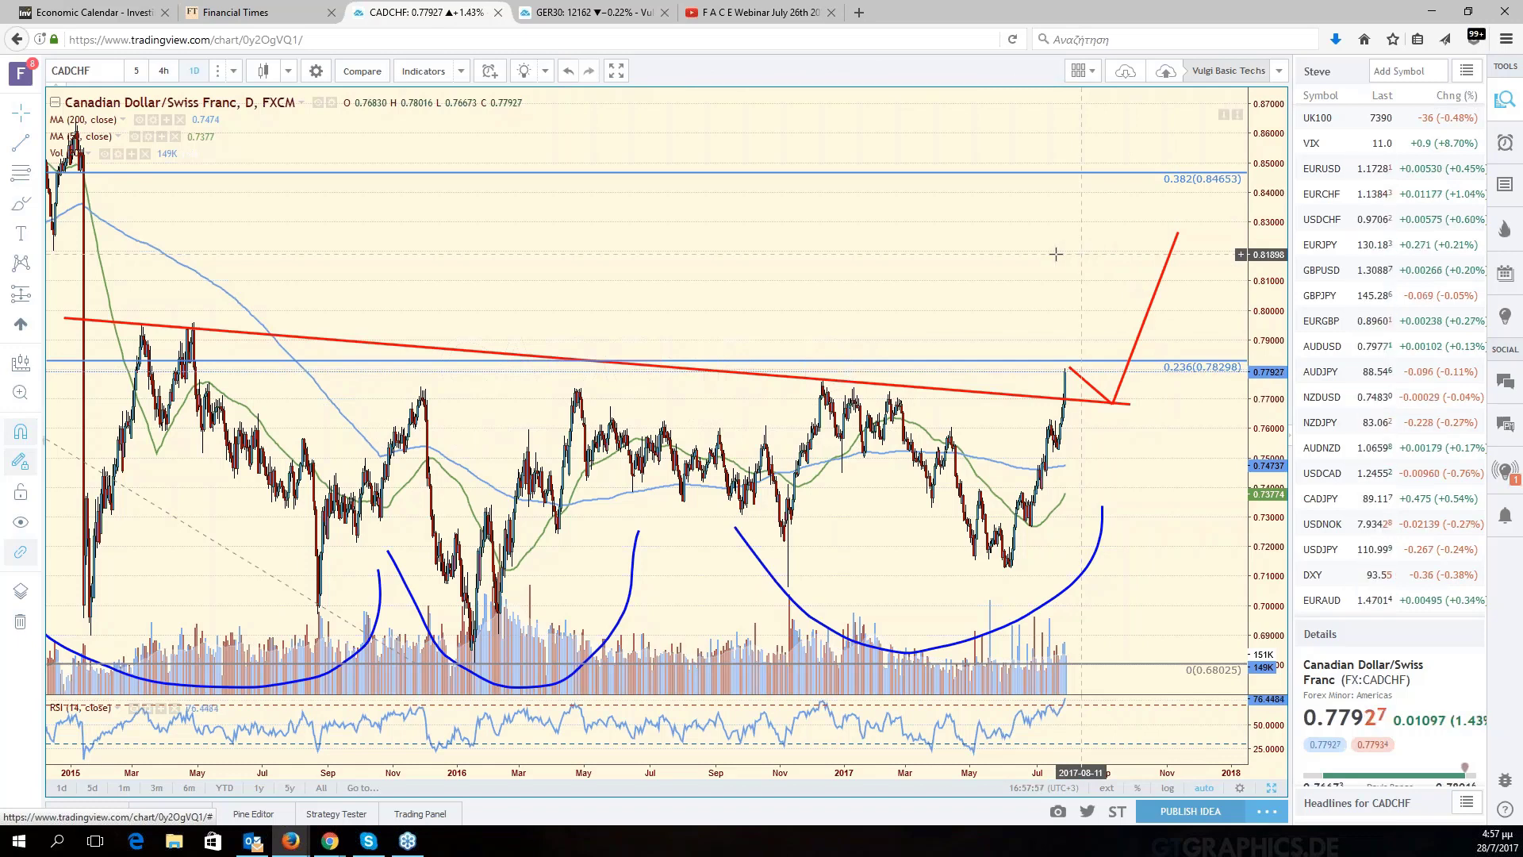
Zoom the chart out and back in to review the rally since late 2016.
{"action": "scroll", "coordinate": [944, 333], "scroll_direction": "down", "scroll_amount": 1}
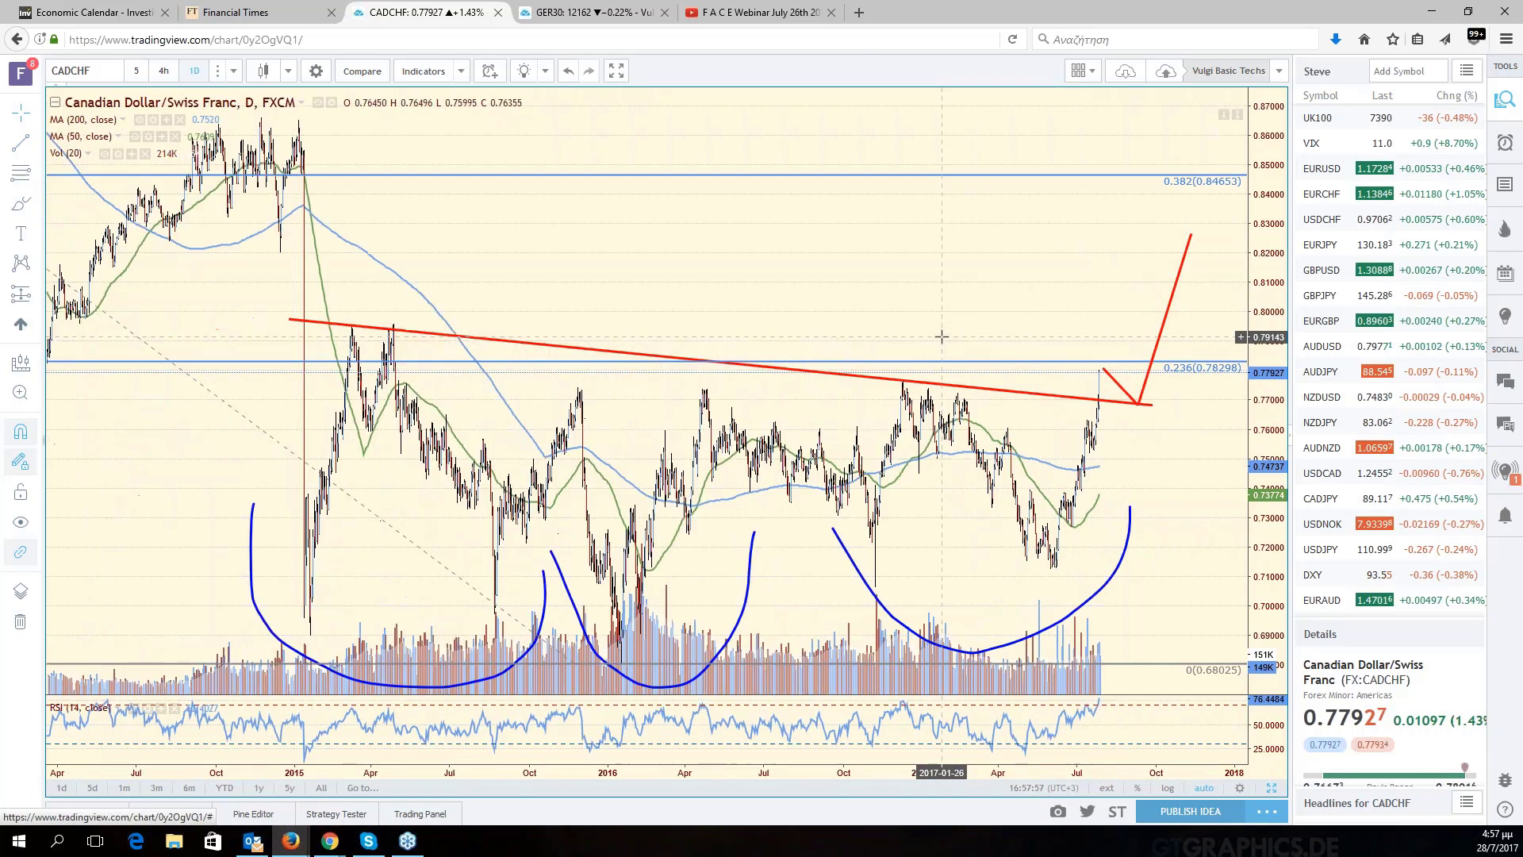
{"action": "scroll", "coordinate": [941, 336], "scroll_direction": "down", "scroll_amount": 1}
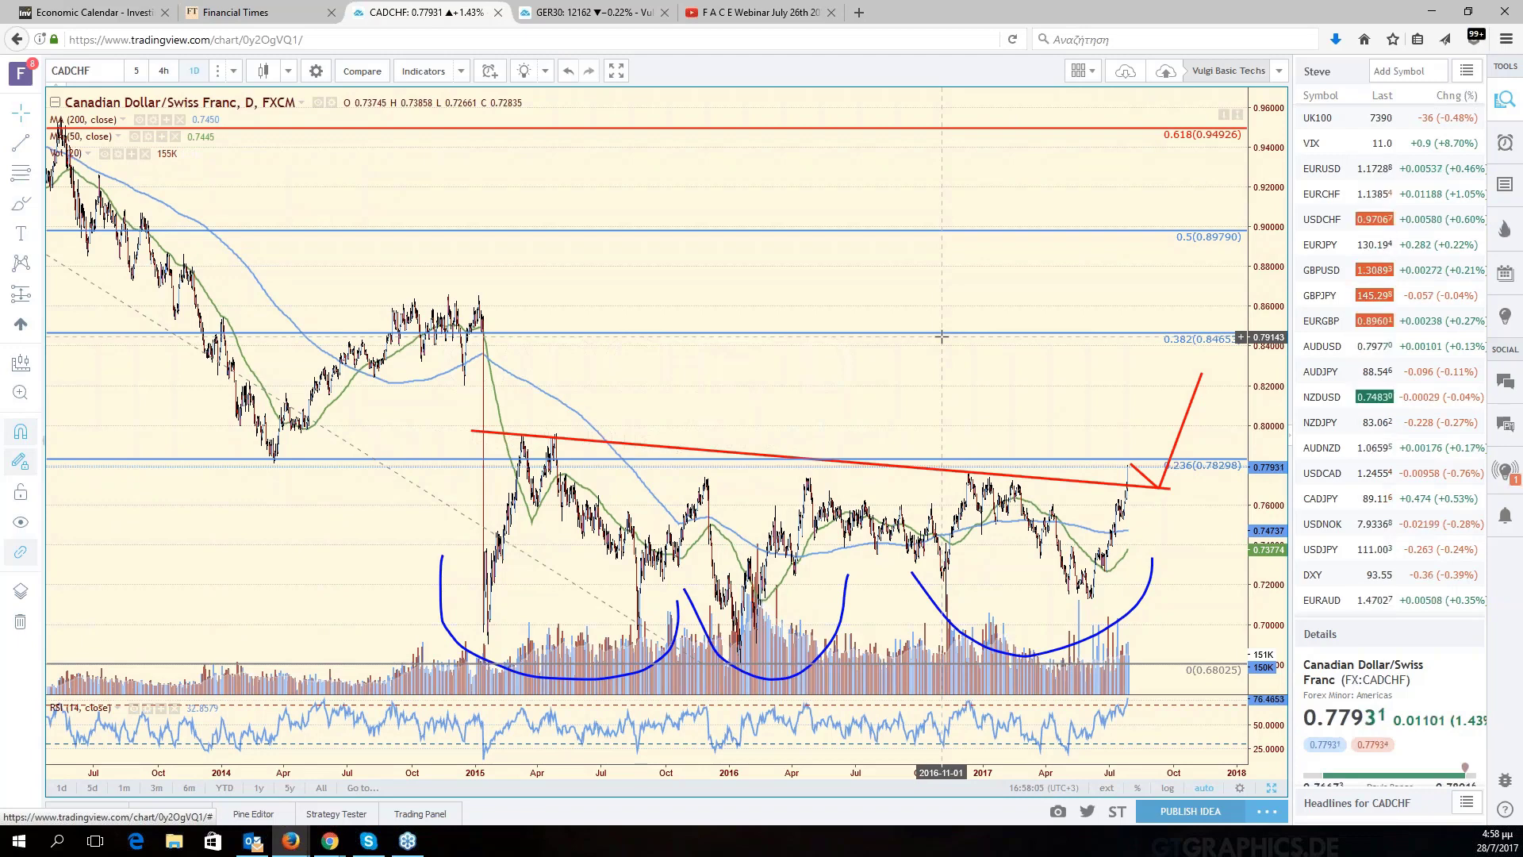
{"action": "scroll", "coordinate": [942, 337], "scroll_direction": "up", "scroll_amount": 1}
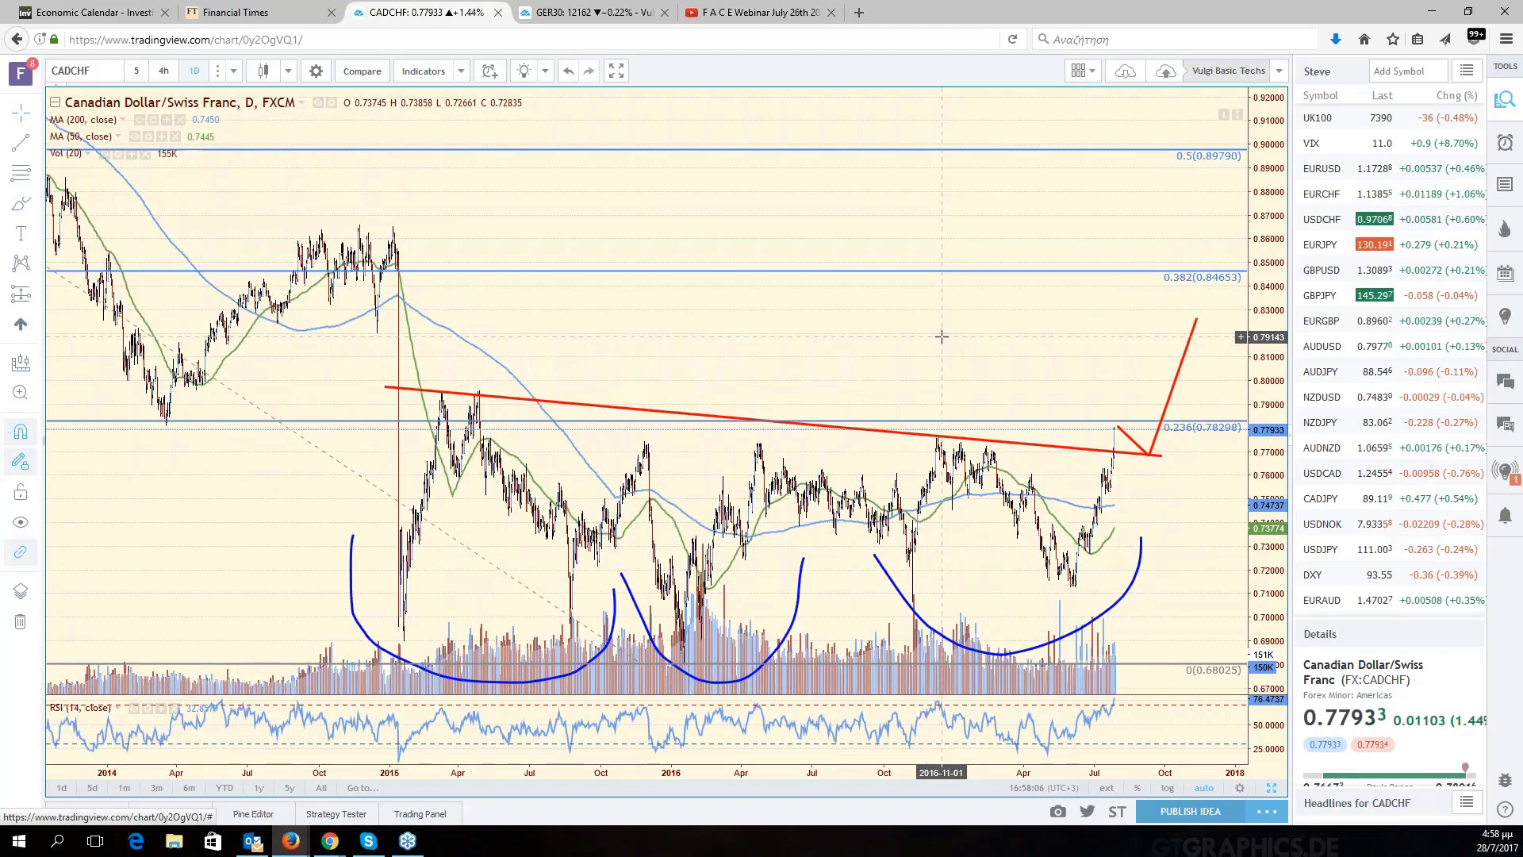
{"action": "scroll", "coordinate": [942, 337], "scroll_direction": "up", "scroll_amount": 1}
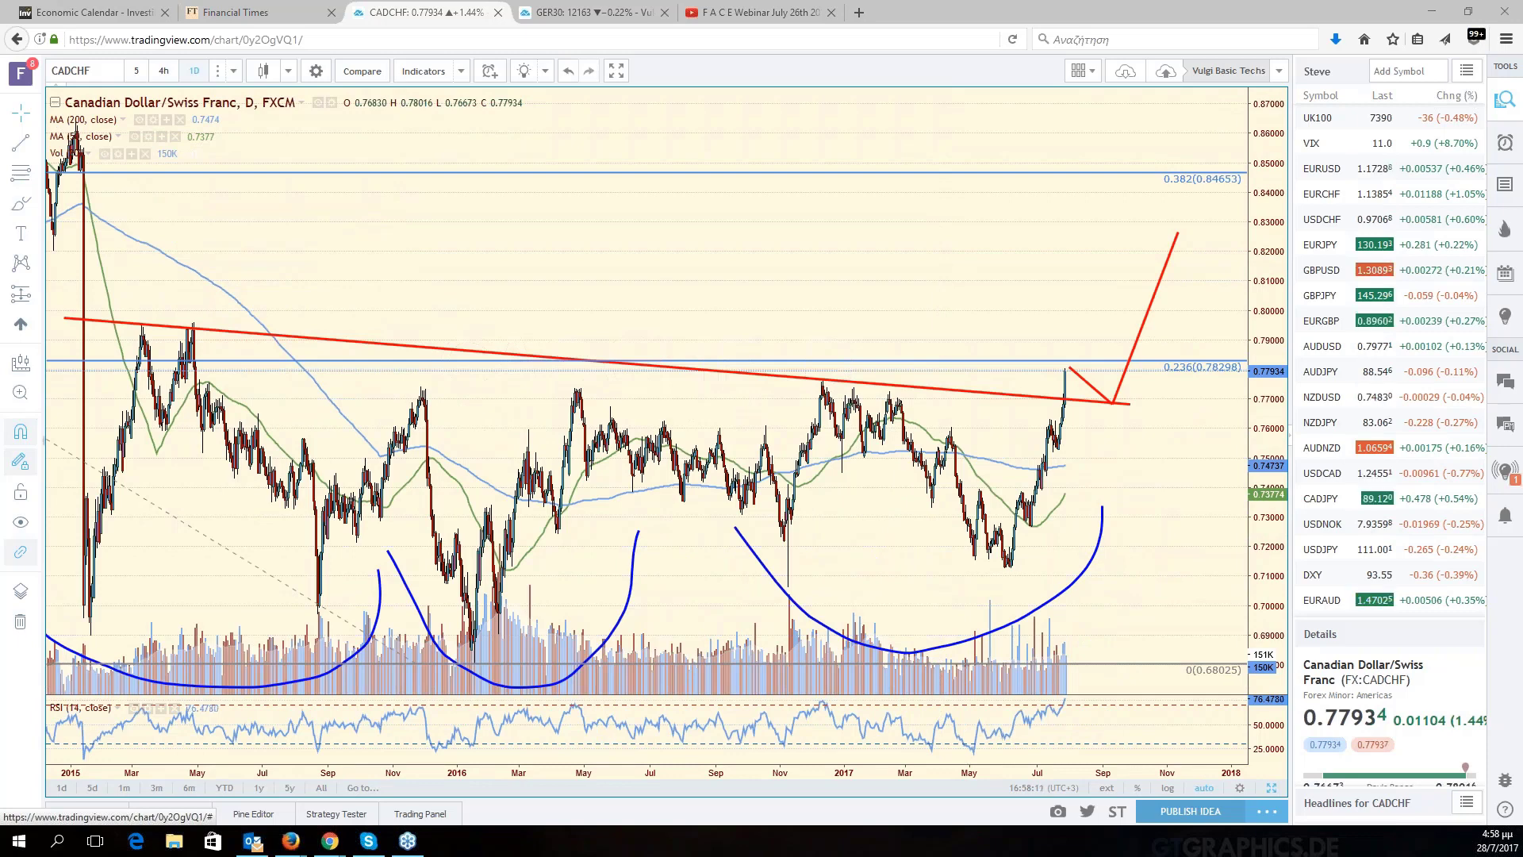
{"action": "mouse_move", "coordinate": [1470, 498]}
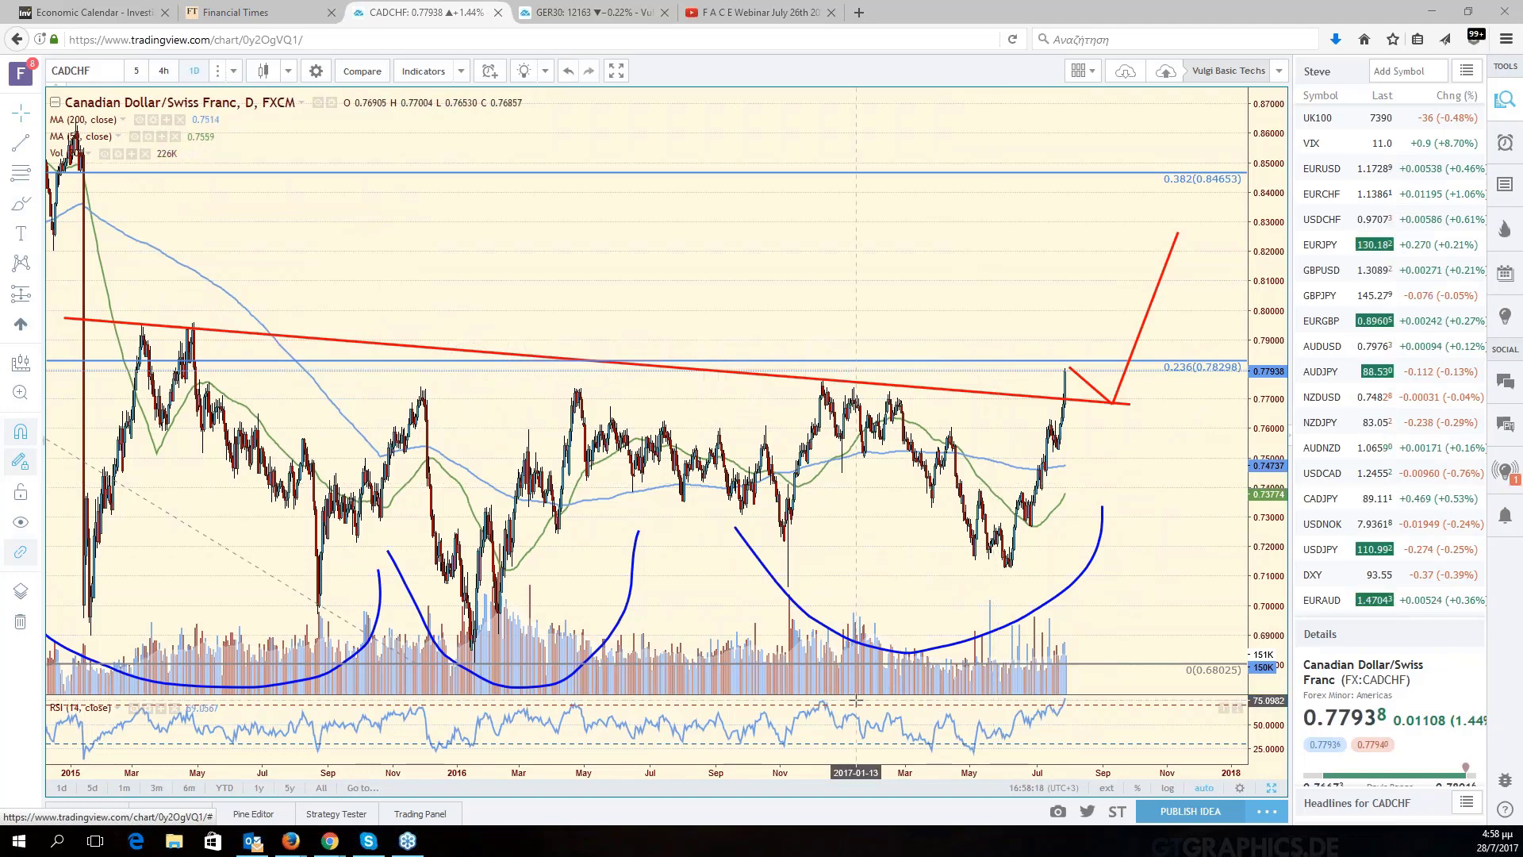
{"action": "scroll", "coordinate": [856, 701], "scroll_direction": "down", "scroll_amount": 2}
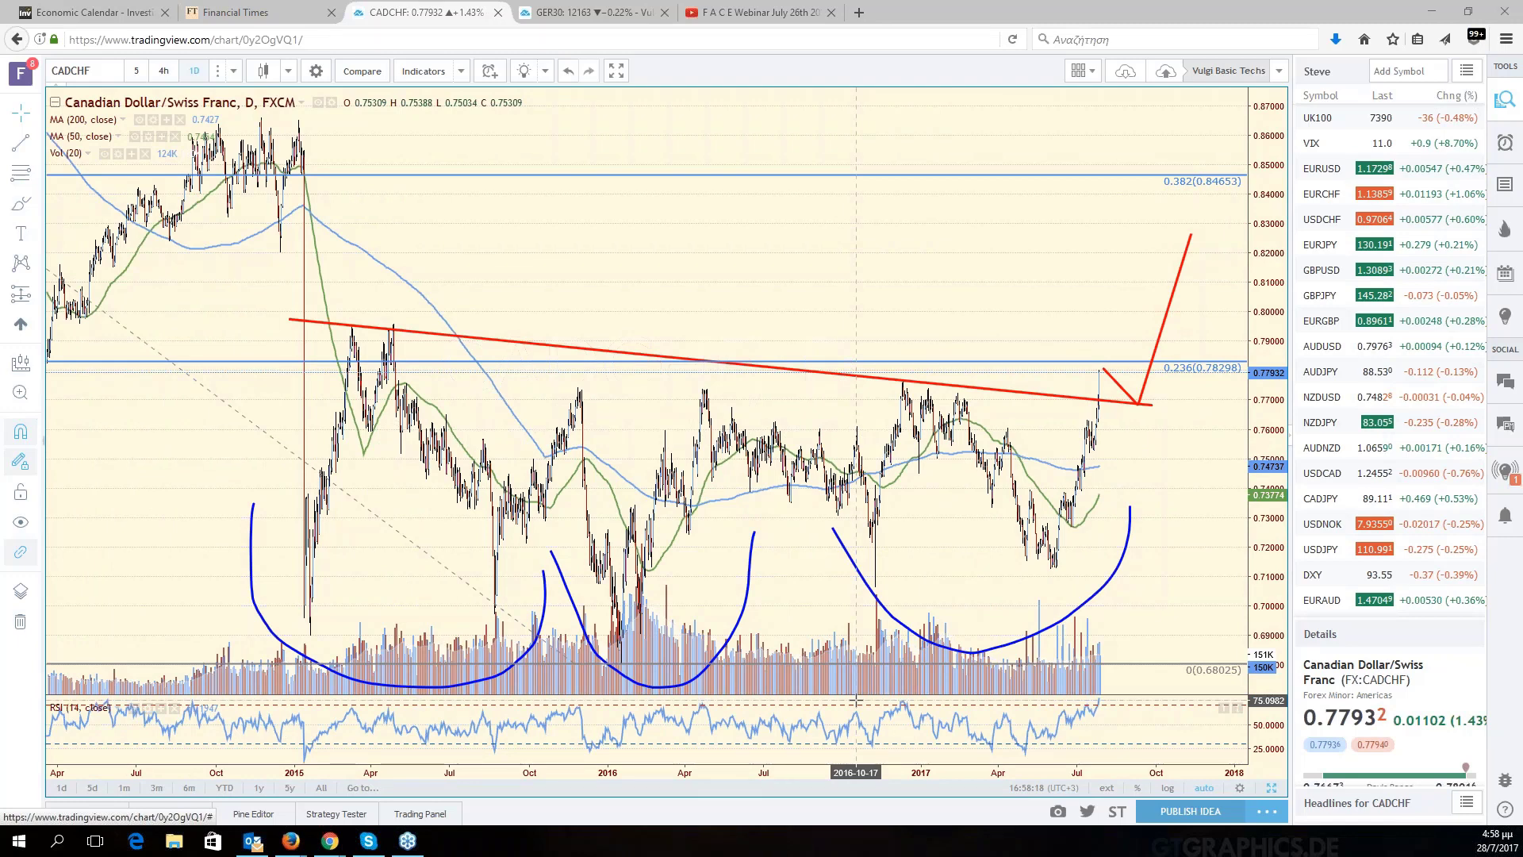
{"action": "scroll", "coordinate": [857, 701], "scroll_direction": "down", "scroll_amount": 2}
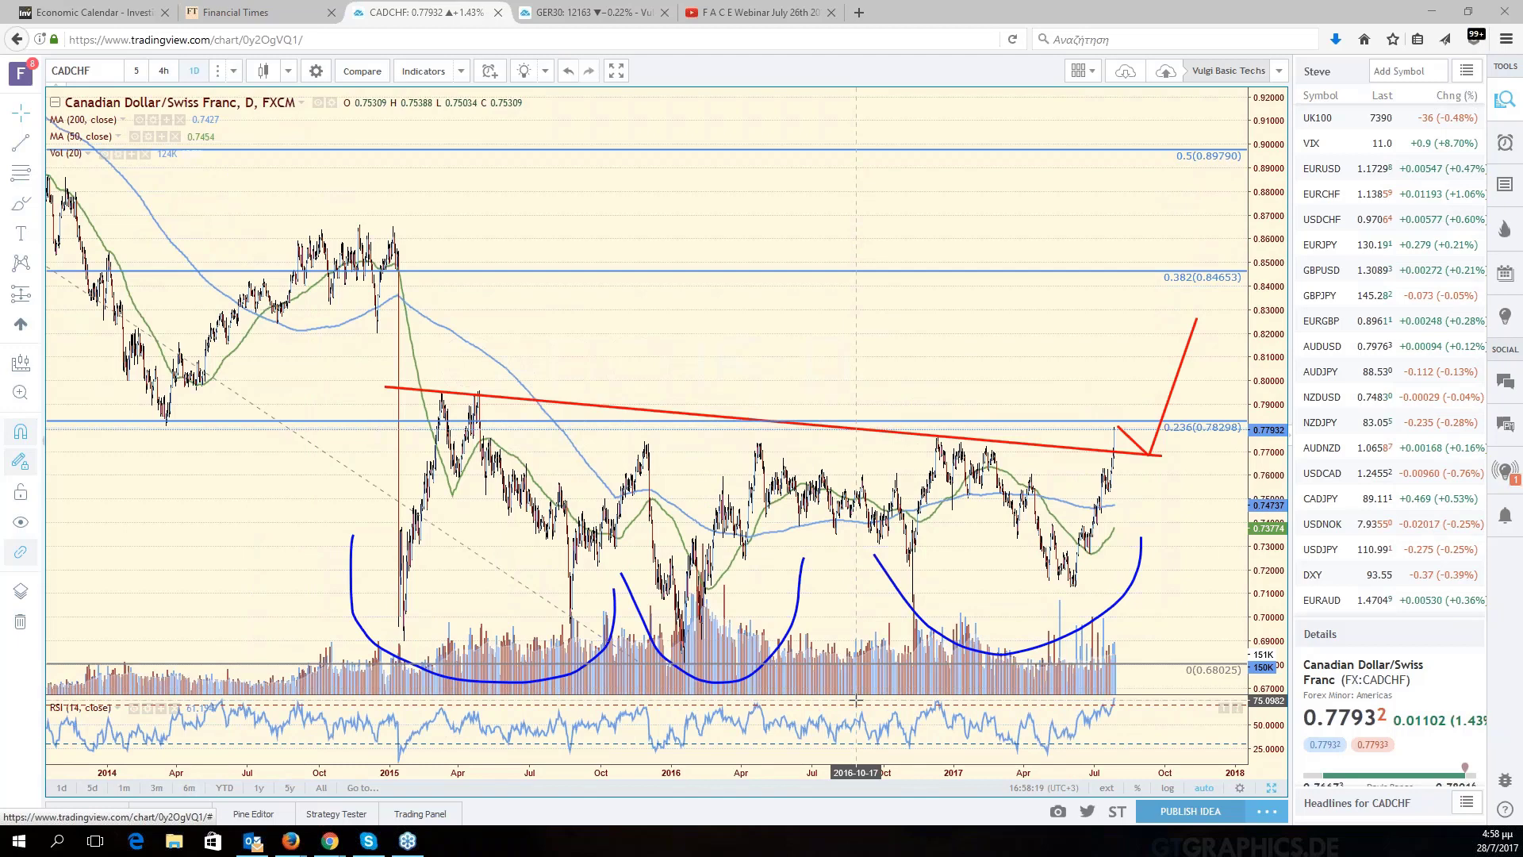
{"action": "scroll", "coordinate": [1046, 695], "scroll_direction": "down", "scroll_amount": 1}
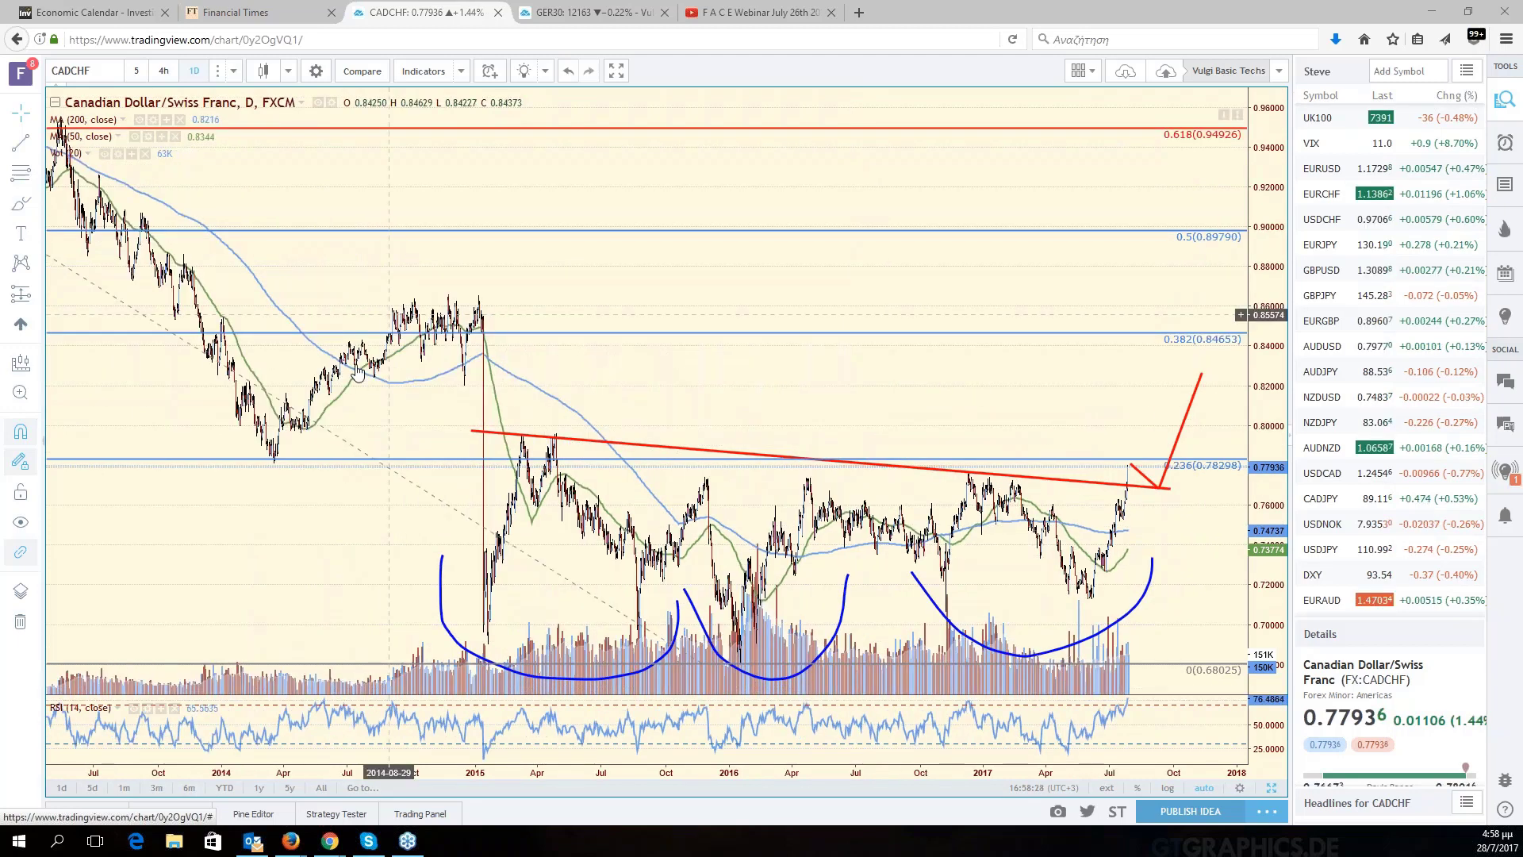
{"action": "scroll", "coordinate": [1037, 486], "scroll_direction": "up", "scroll_amount": 2}
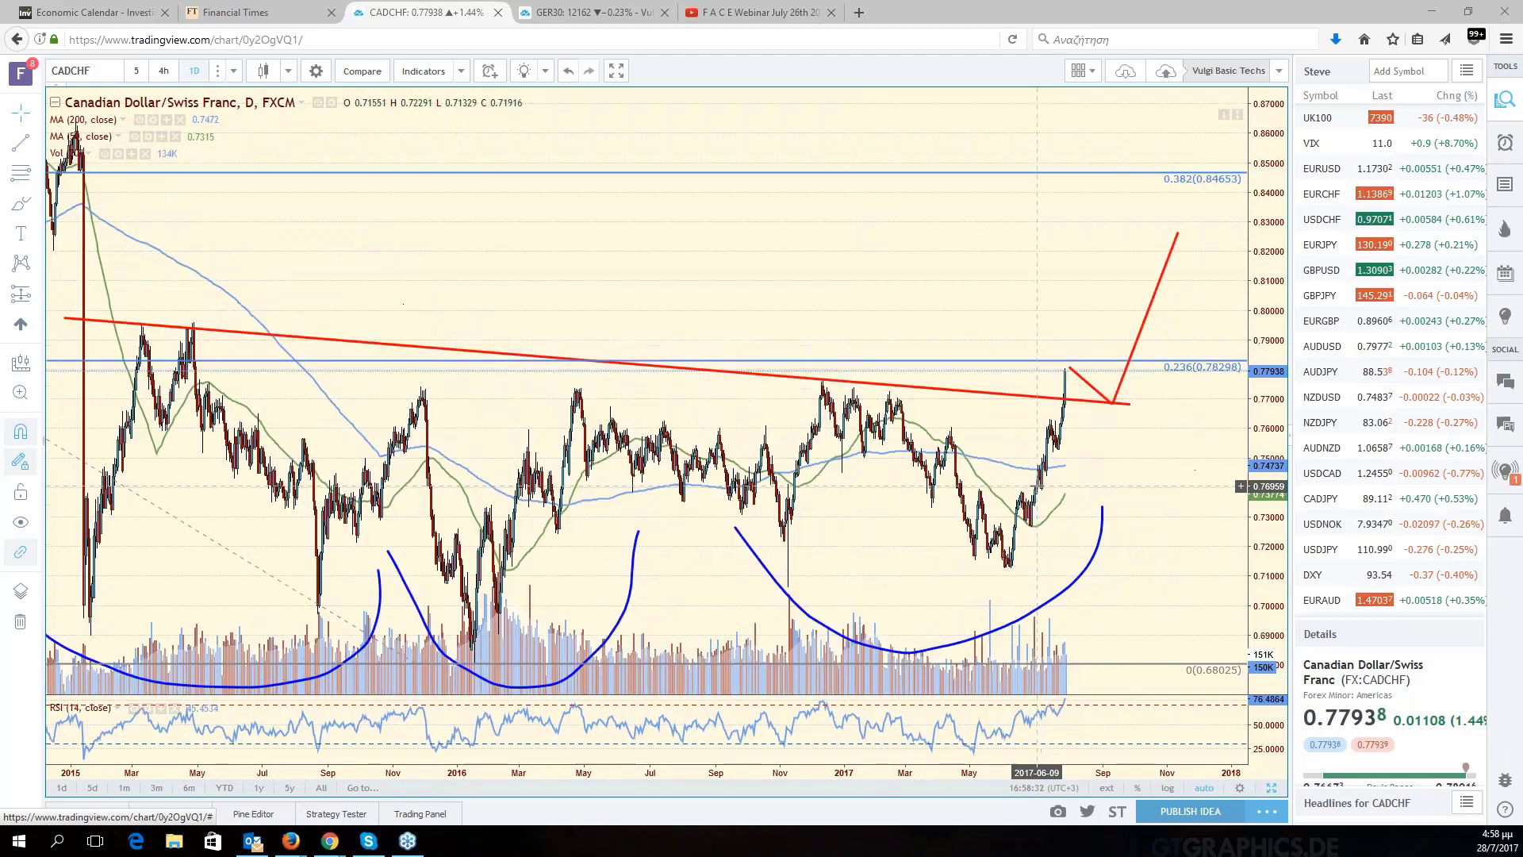
{"action": "scroll", "coordinate": [1037, 485], "scroll_direction": "up", "scroll_amount": 2}
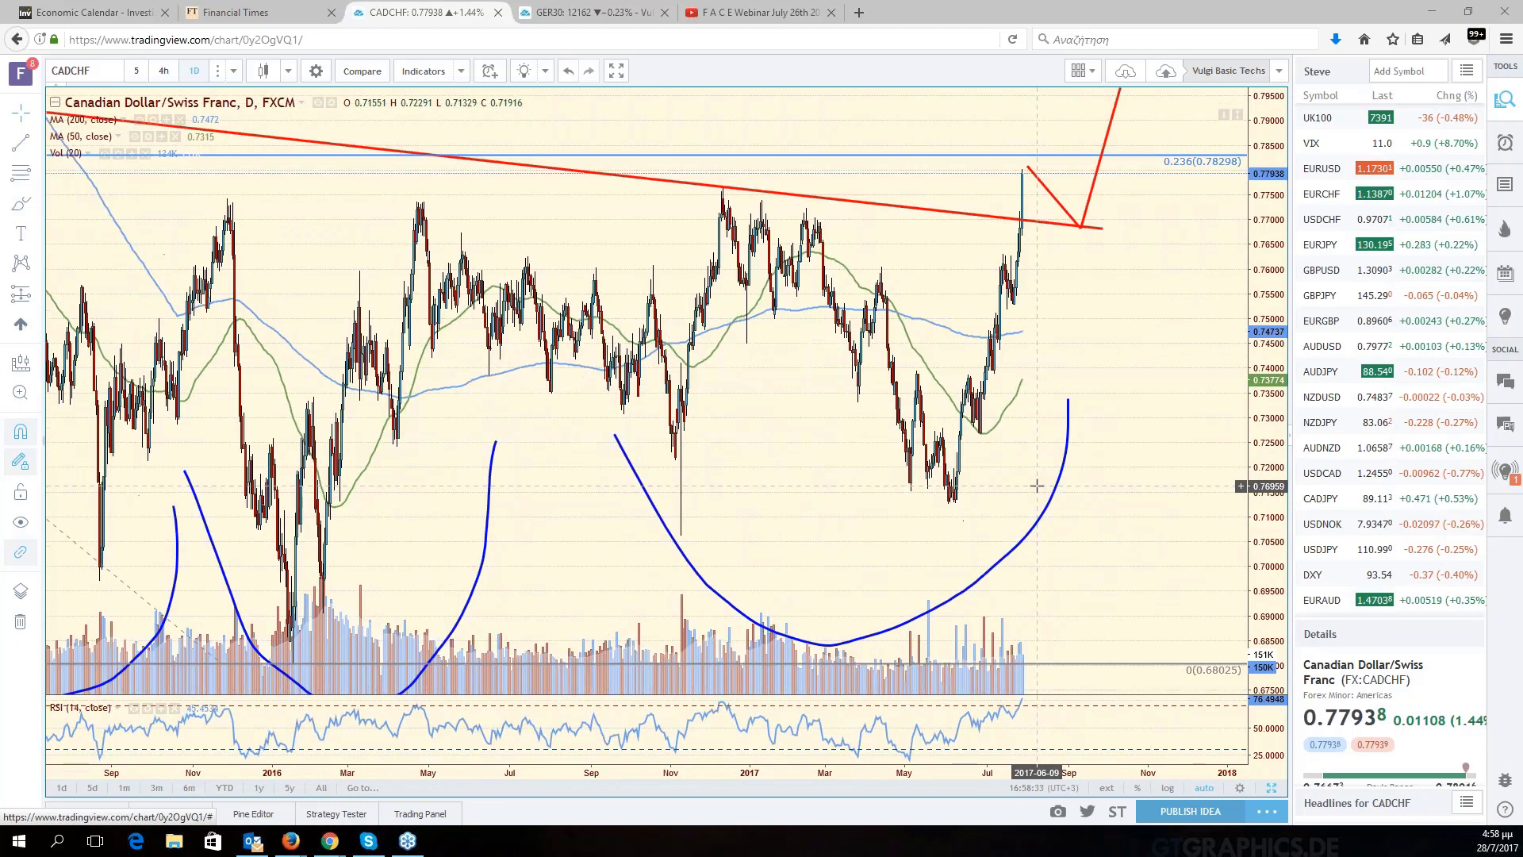
{"action": "scroll", "coordinate": [1037, 486], "scroll_direction": "up", "scroll_amount": 2}
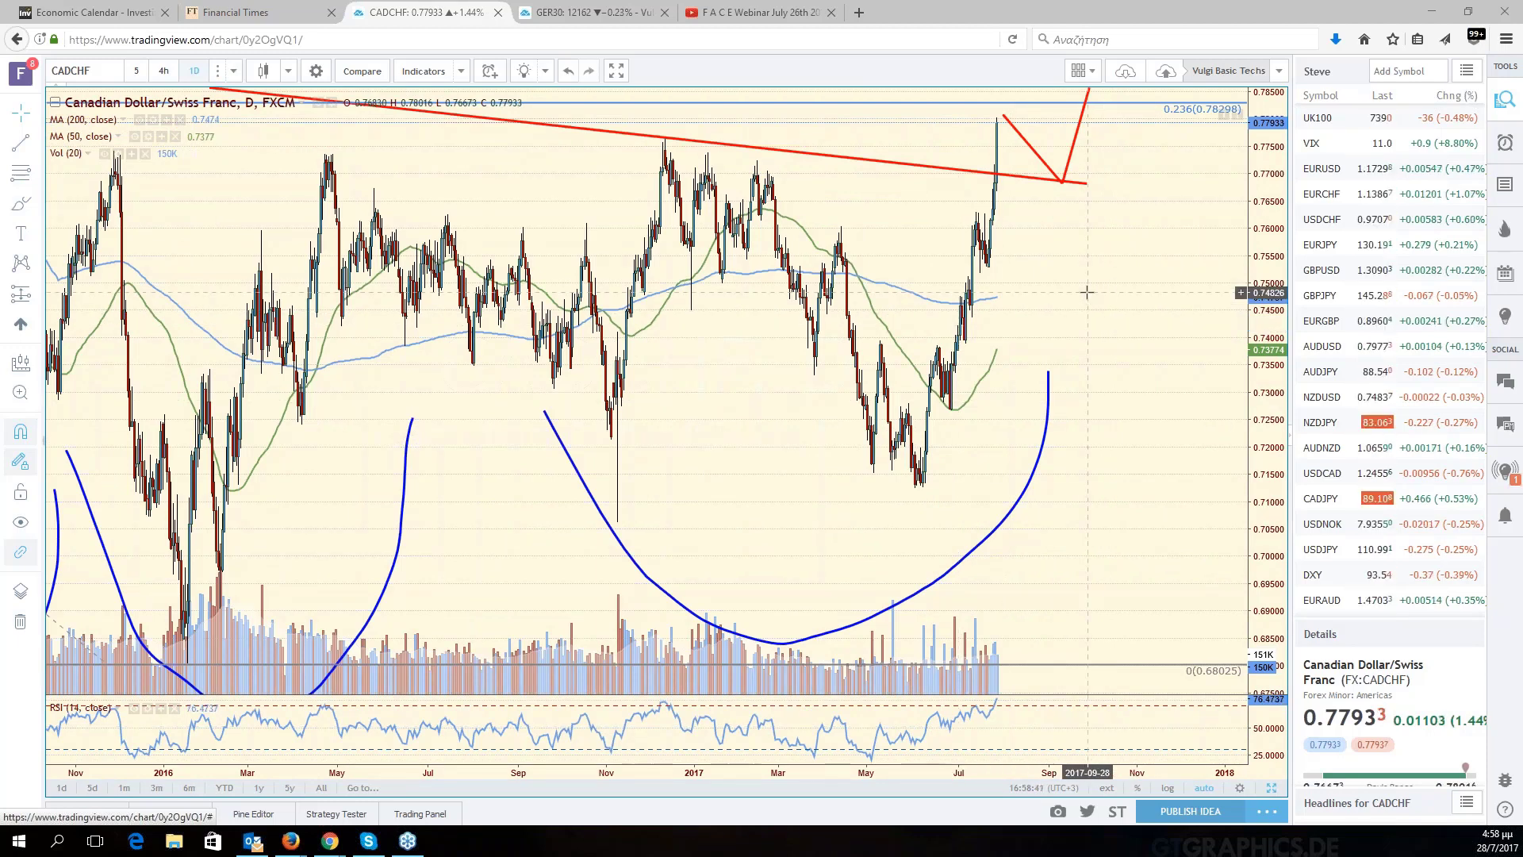
{"action": "scroll", "coordinate": [1087, 292], "scroll_direction": "down", "scroll_amount": 2}
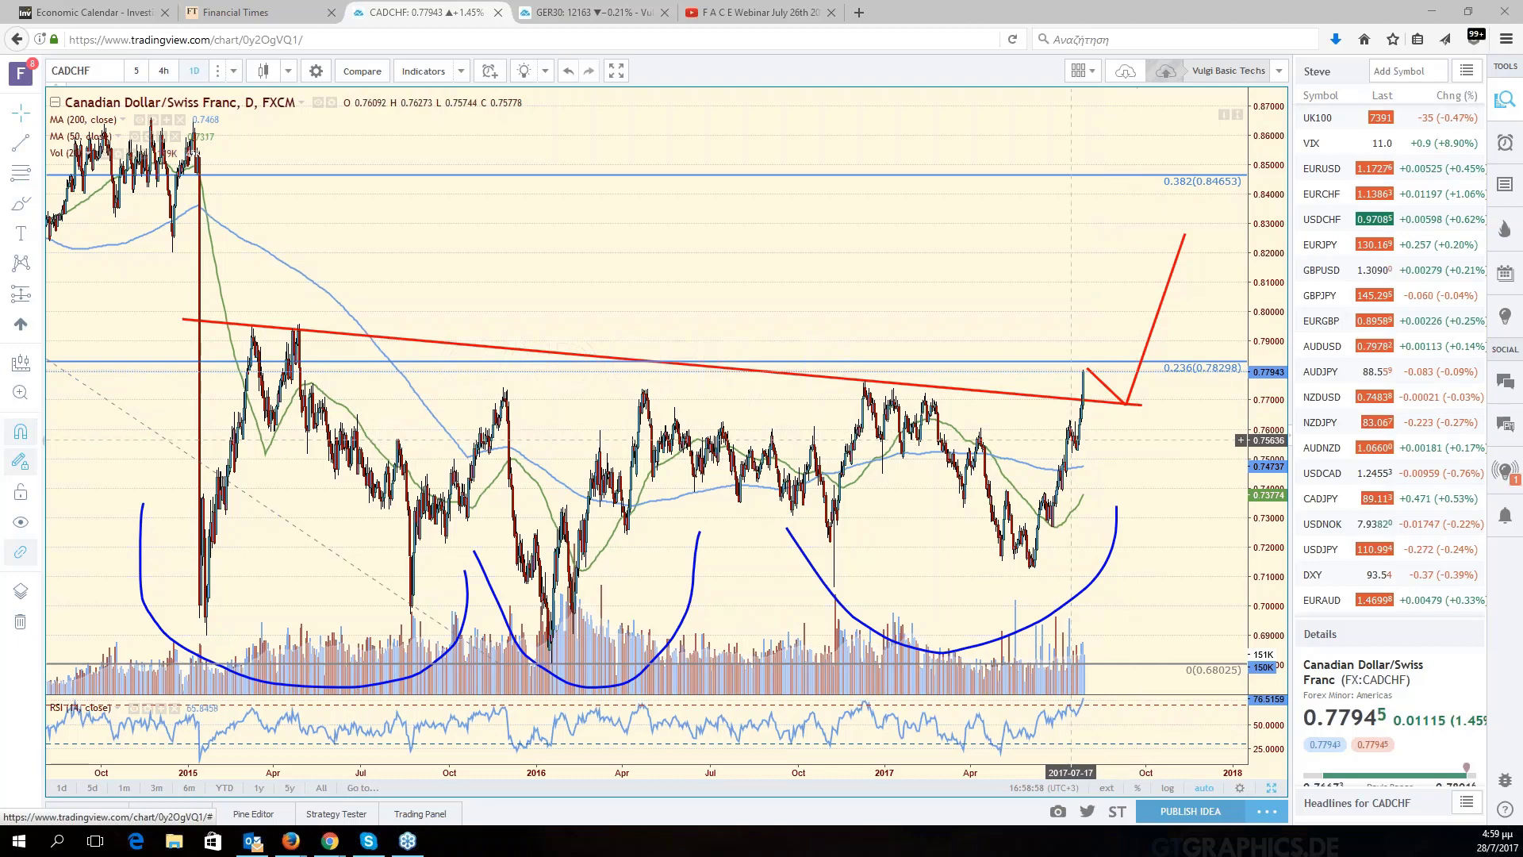
Jump to the most recent bars and leave empty space after the last bar.
{"action": "scroll", "coordinate": [1071, 439], "scroll_direction": "down", "scroll_amount": 2}
{"action": "scroll", "coordinate": [1087, 442], "scroll_direction": "down", "scroll_amount": 1}
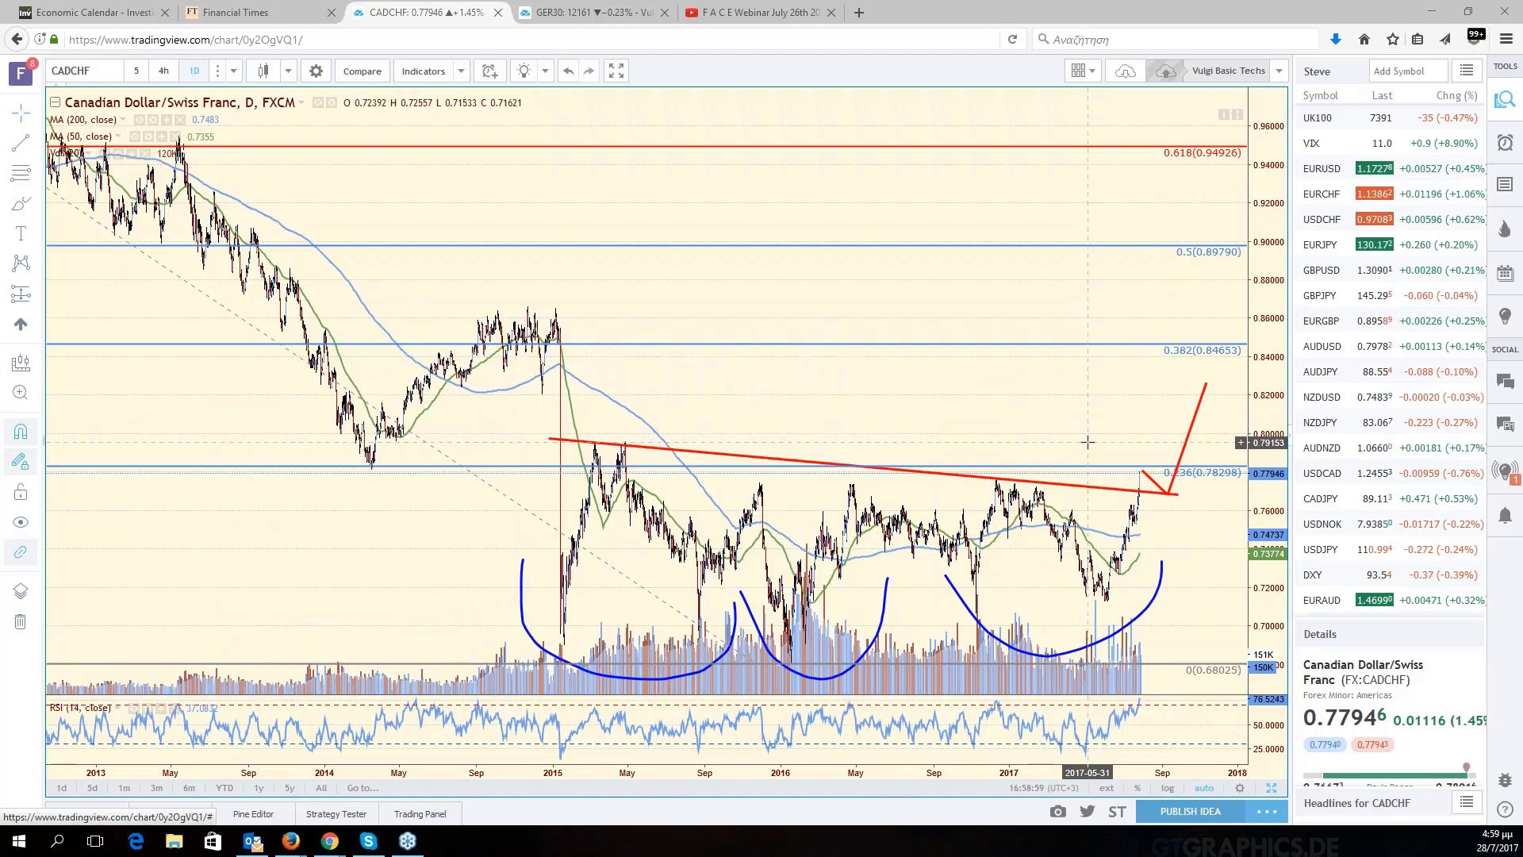
{"action": "scroll", "coordinate": [1087, 441], "scroll_direction": "down", "scroll_amount": 1}
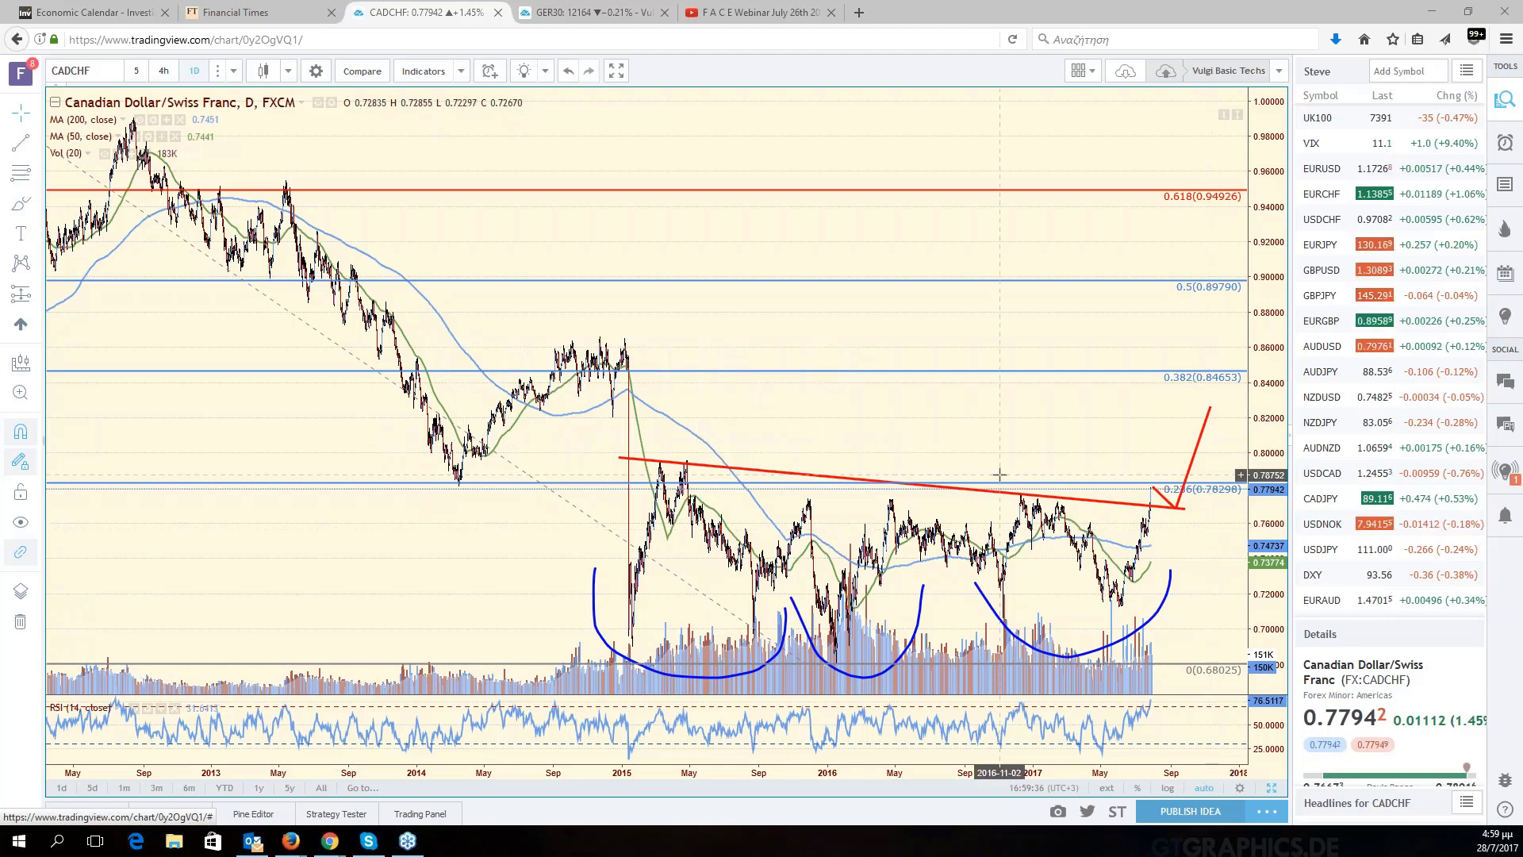
{"action": "scroll", "coordinate": [1000, 474], "scroll_direction": "up", "scroll_amount": 3}
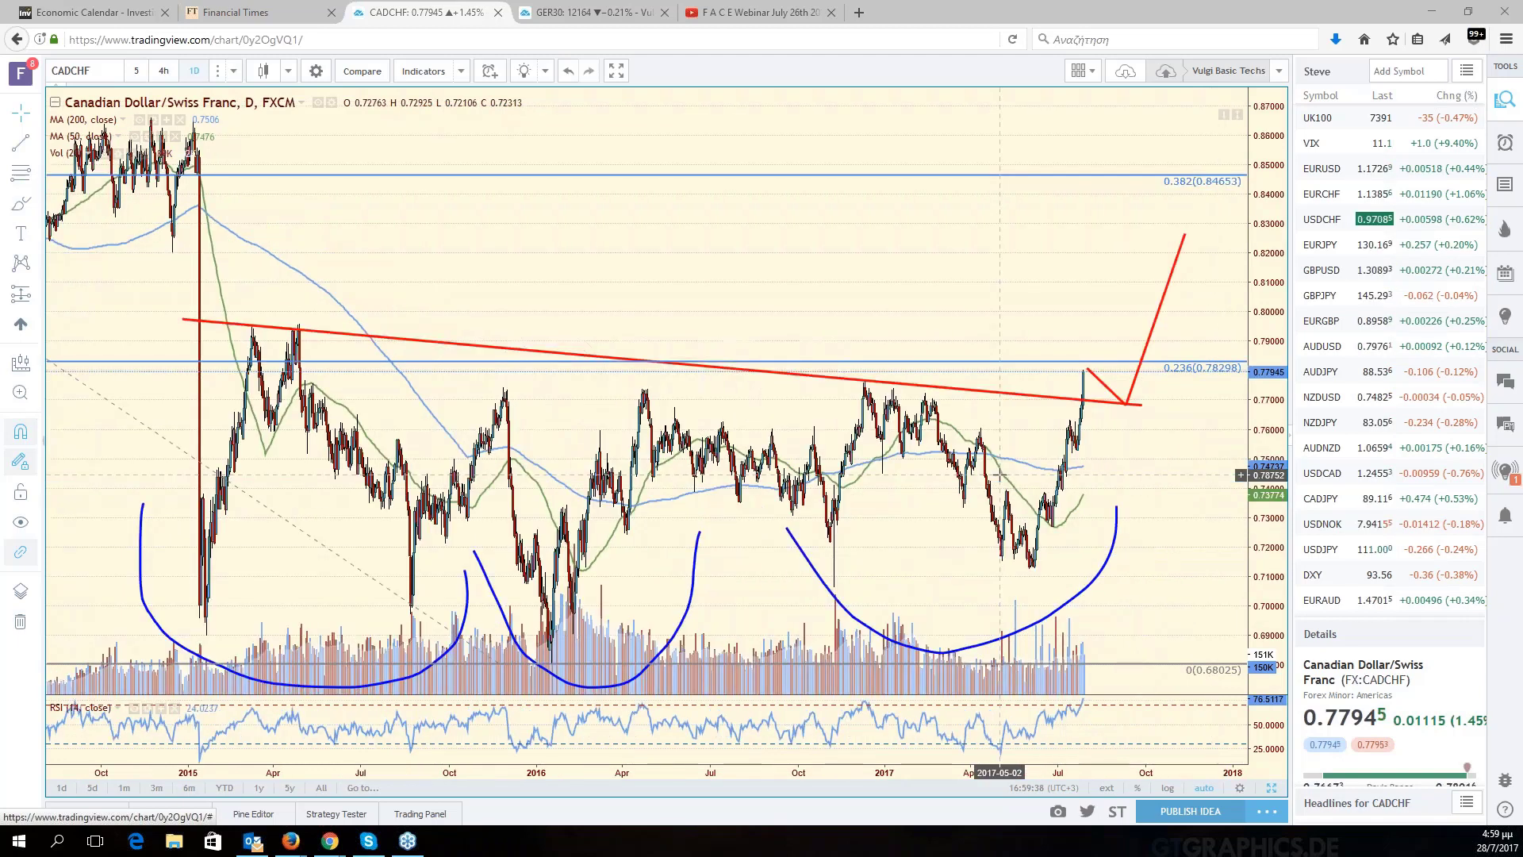
{"action": "scroll", "coordinate": [1000, 474], "scroll_direction": "up", "scroll_amount": 2}
{"action": "scroll", "coordinate": [999, 474], "scroll_direction": "up", "scroll_amount": 2}
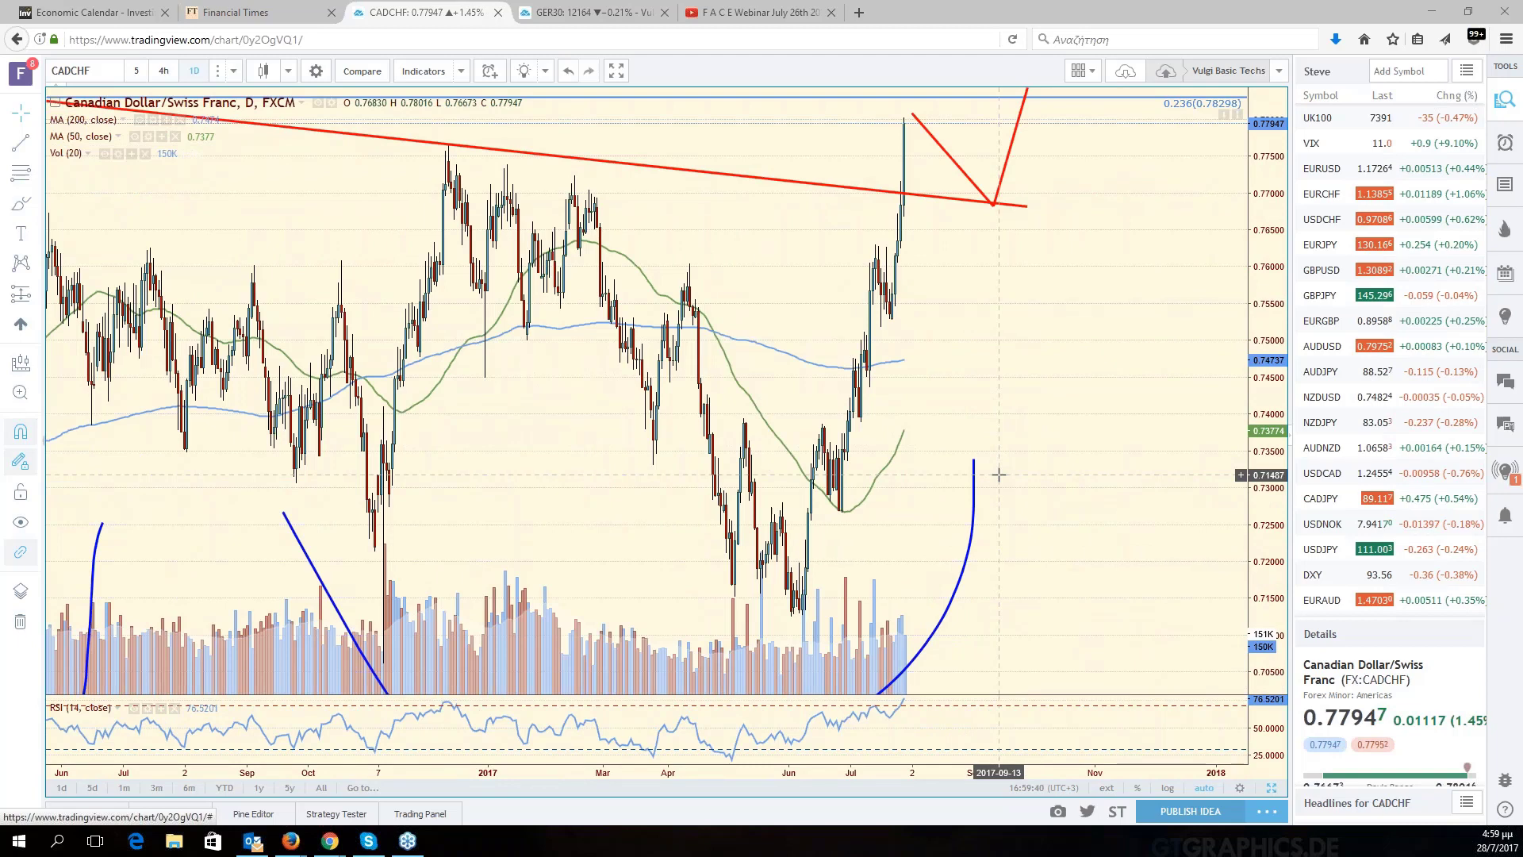
{"action": "scroll", "coordinate": [999, 474], "scroll_direction": "up", "scroll_amount": 2}
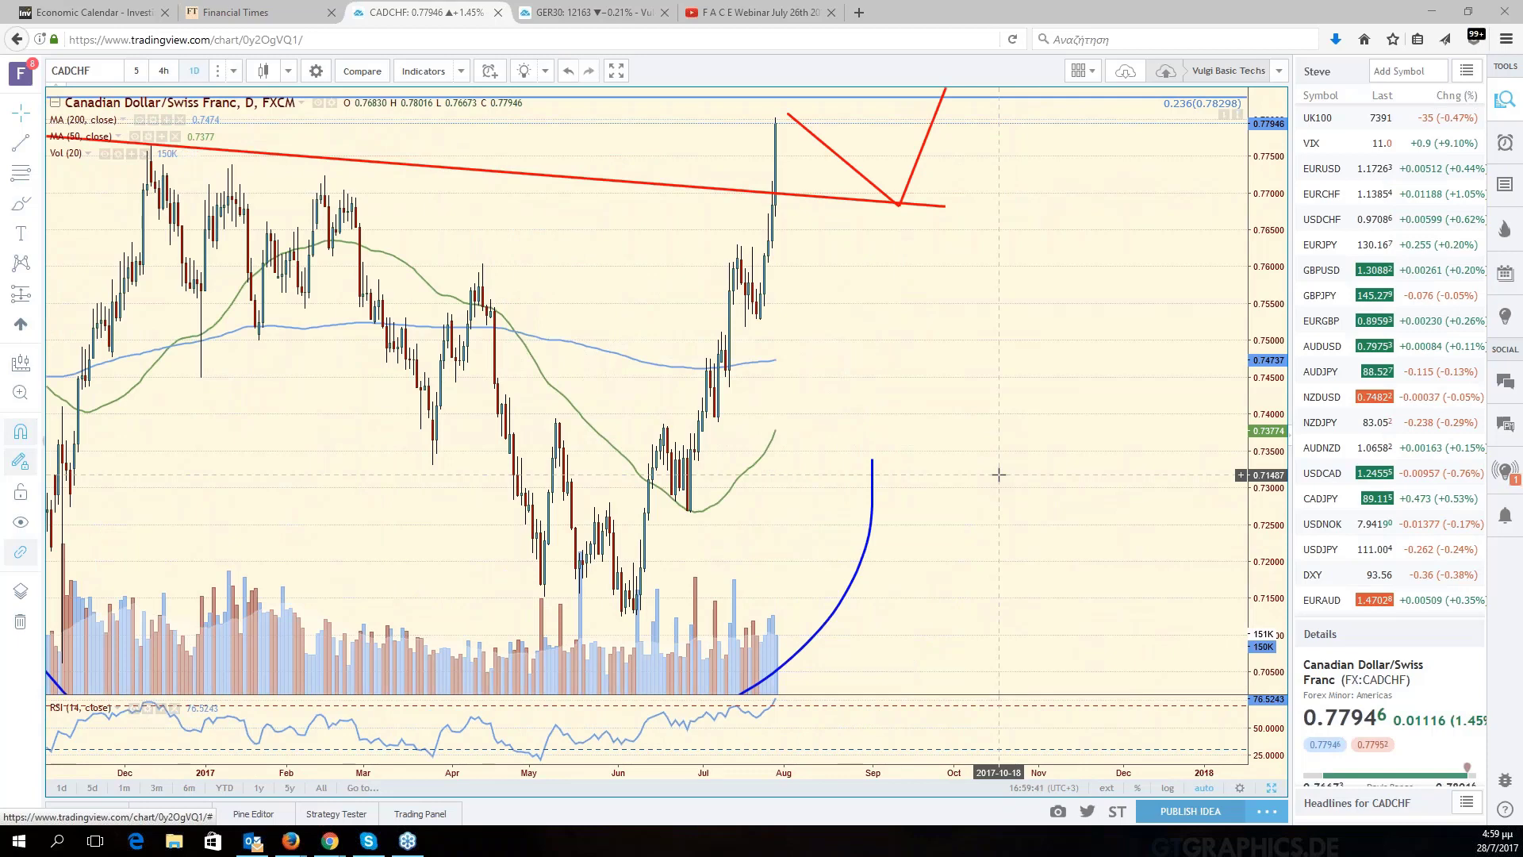
{"action": "key", "text": "alt+r"}
{"action": "left_click_drag", "start_coordinate": [1134, 480], "coordinate": [1017, 480]}
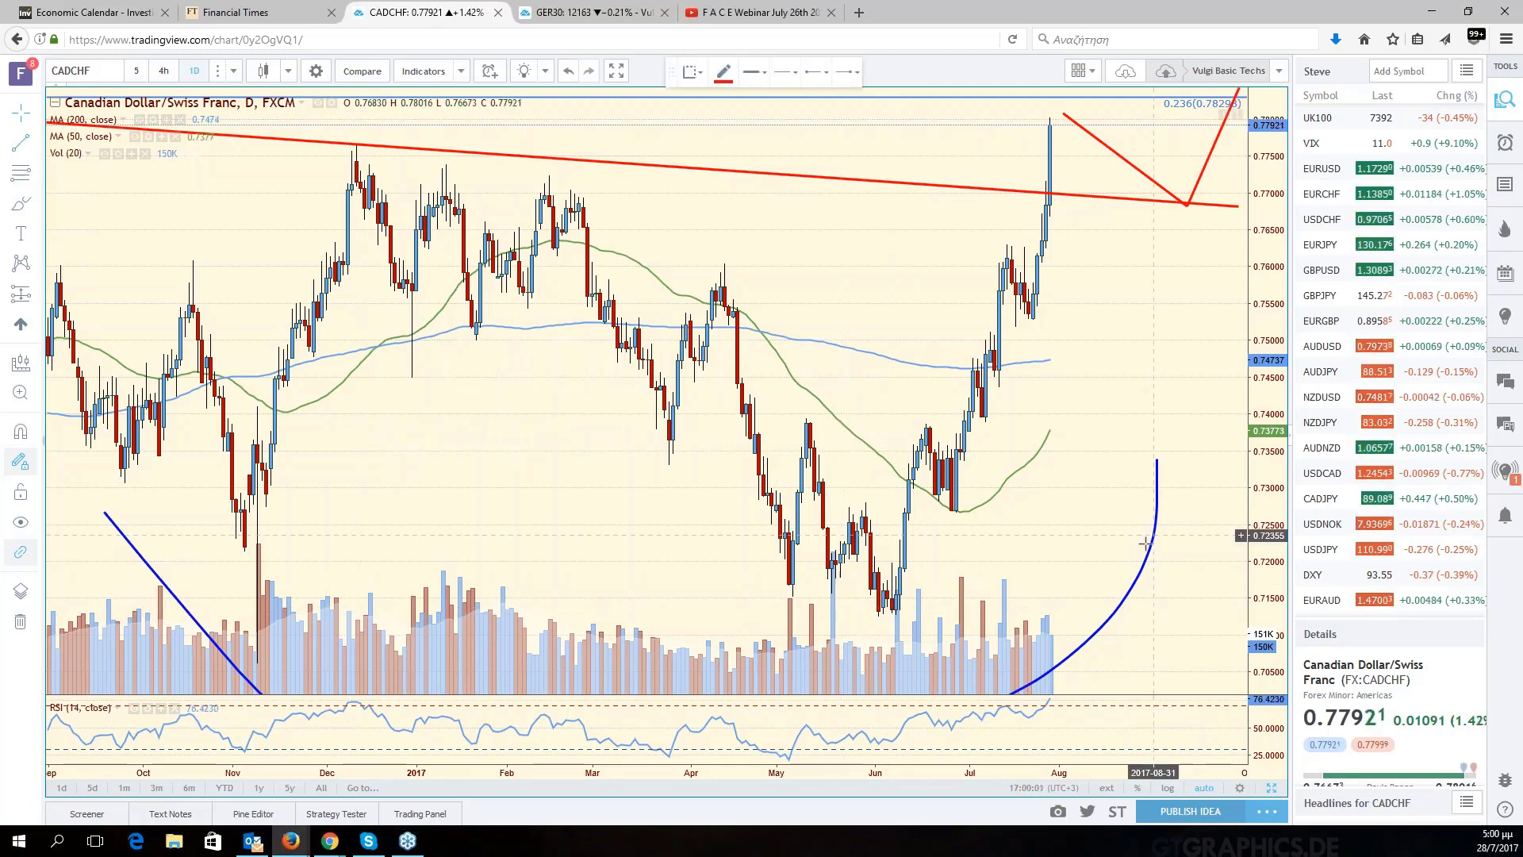
Draw a dashed rising line from the June 2017 low and clone it into a channel edge.
{"action": "left_click", "coordinate": [892, 634]}
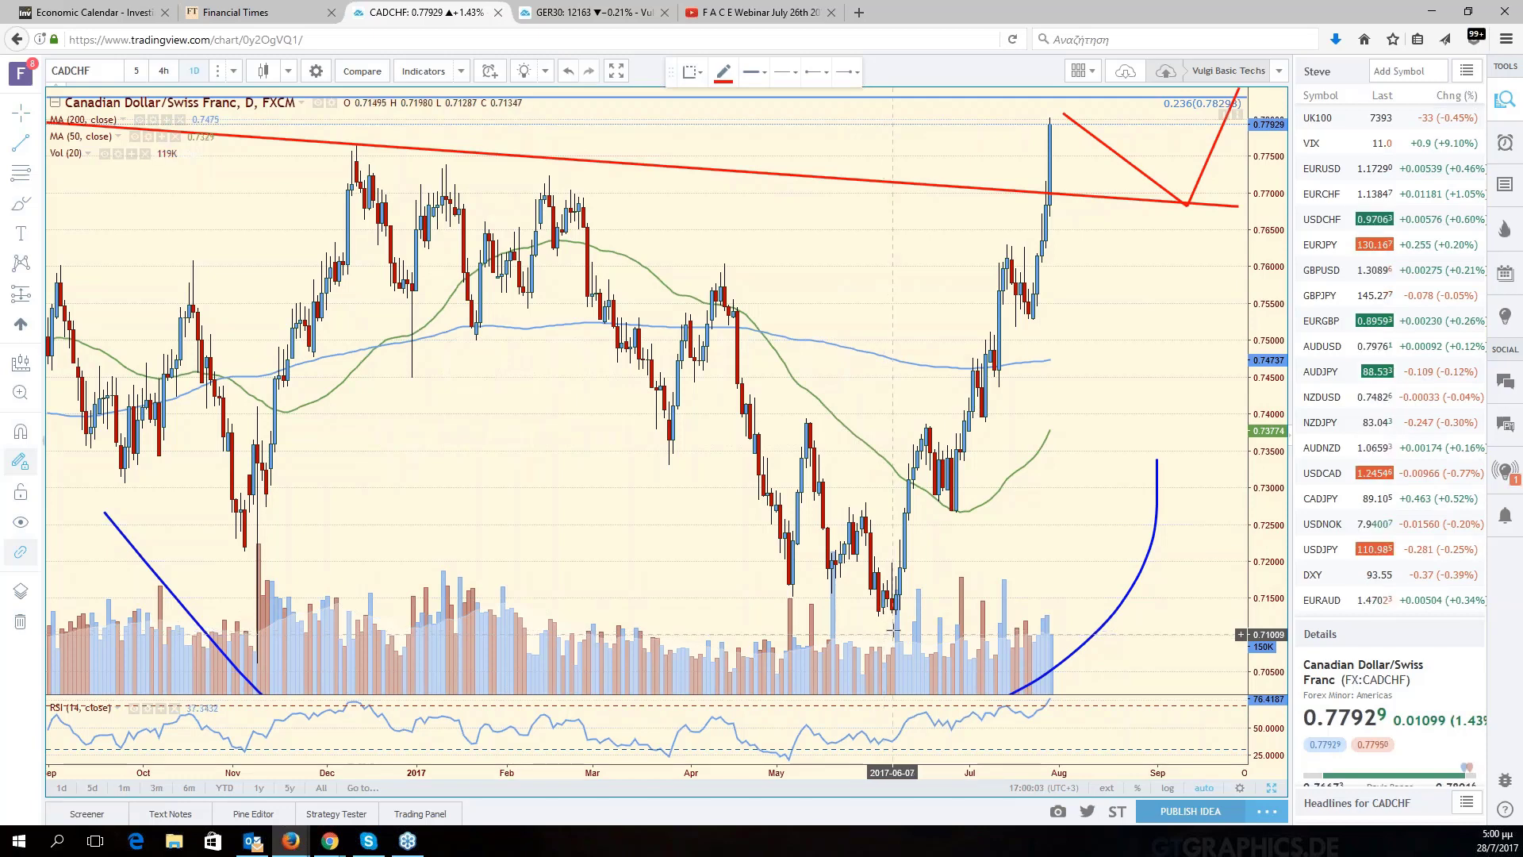
{"action": "left_click", "coordinate": [1162, 139]}
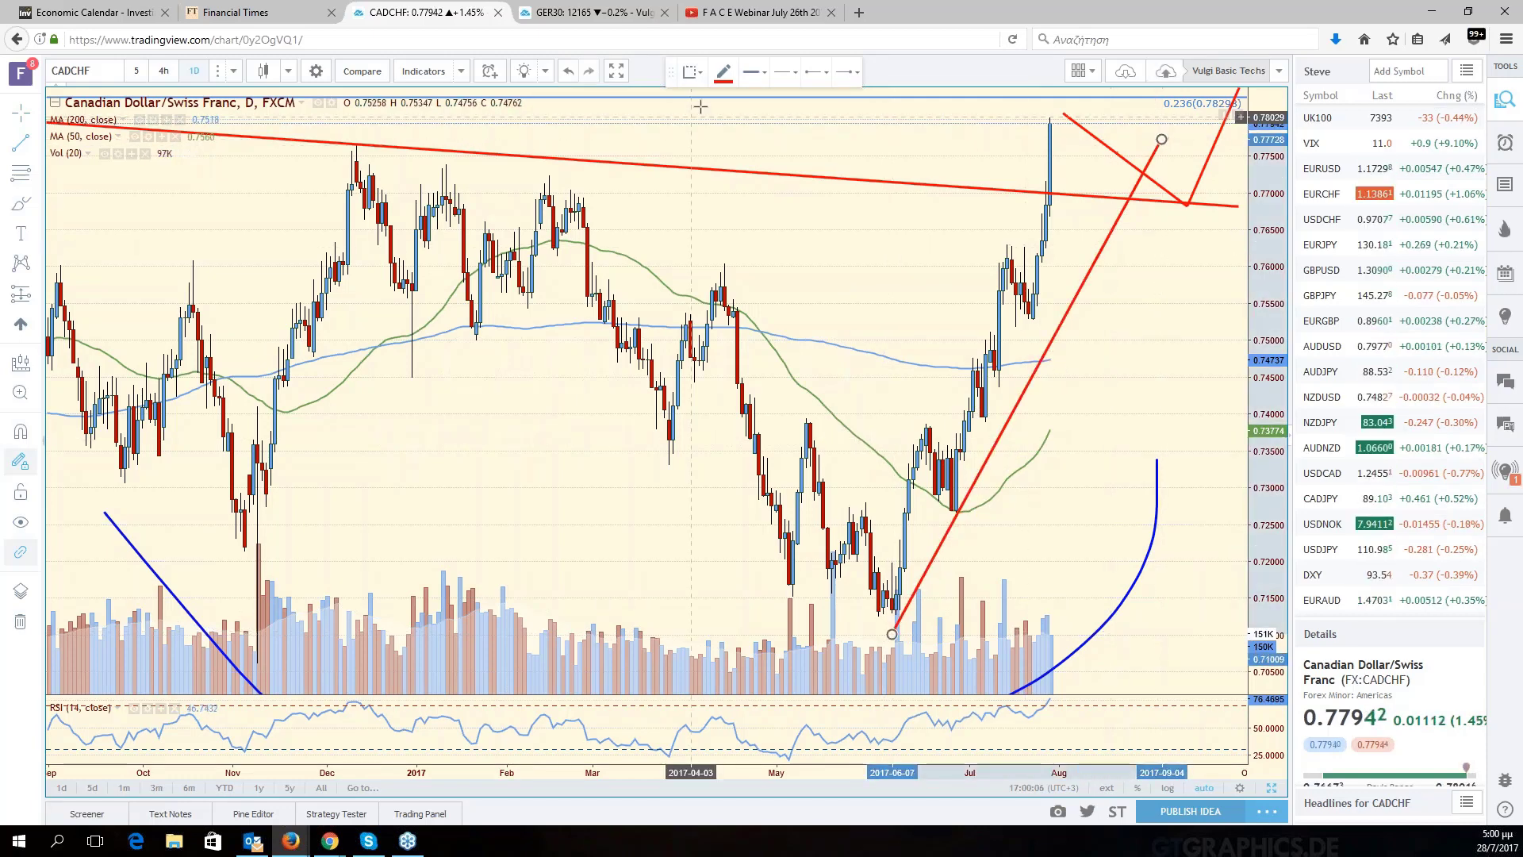
{"action": "left_click", "coordinate": [786, 72]}
{"action": "left_click", "coordinate": [785, 103]}
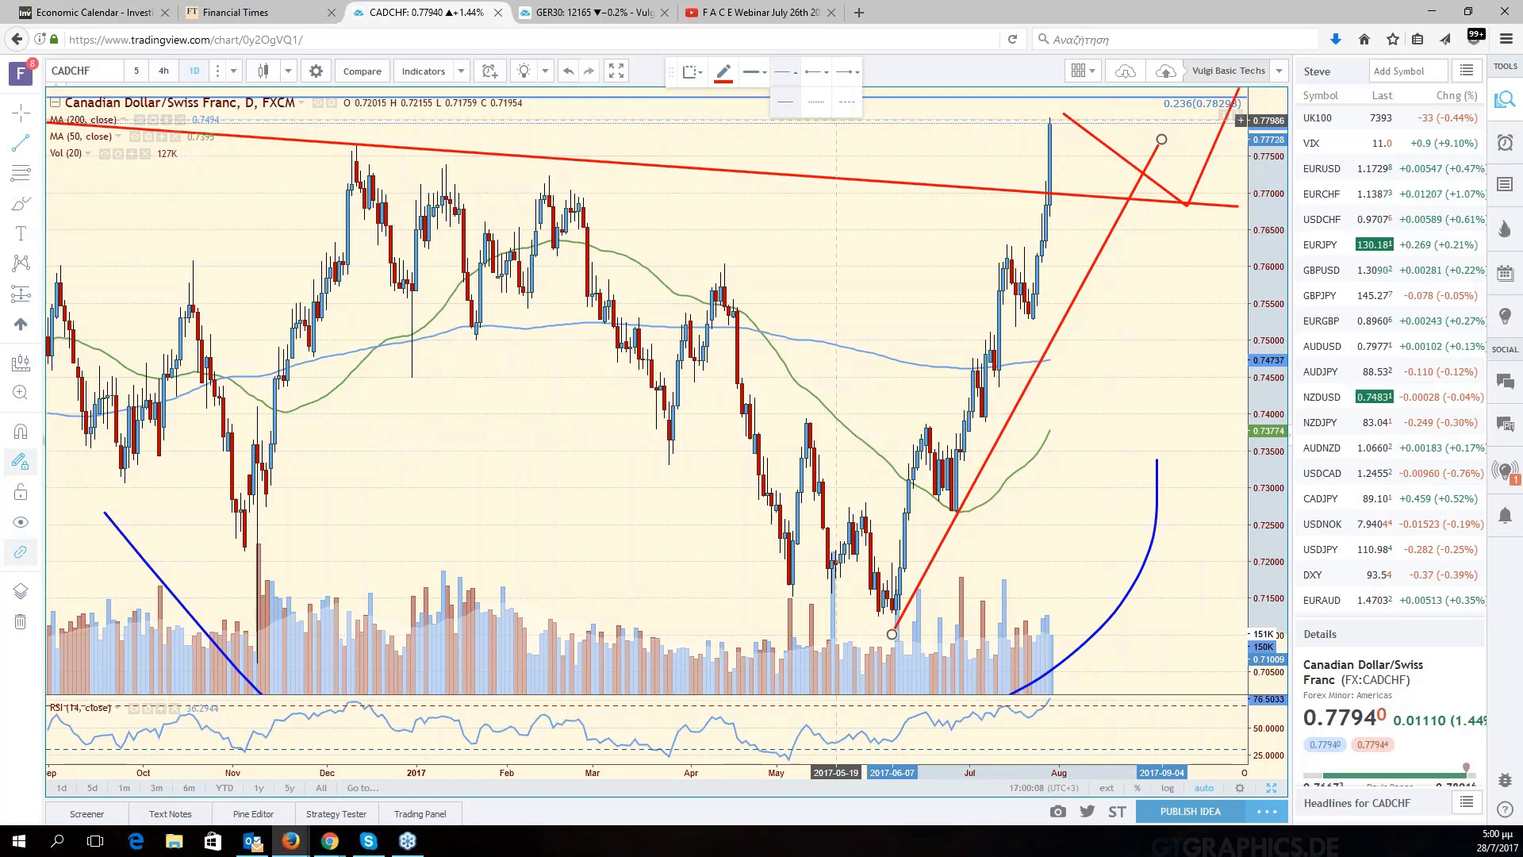
{"action": "right_click", "coordinate": [1079, 306]}
{"action": "left_click", "coordinate": [1103, 479]}
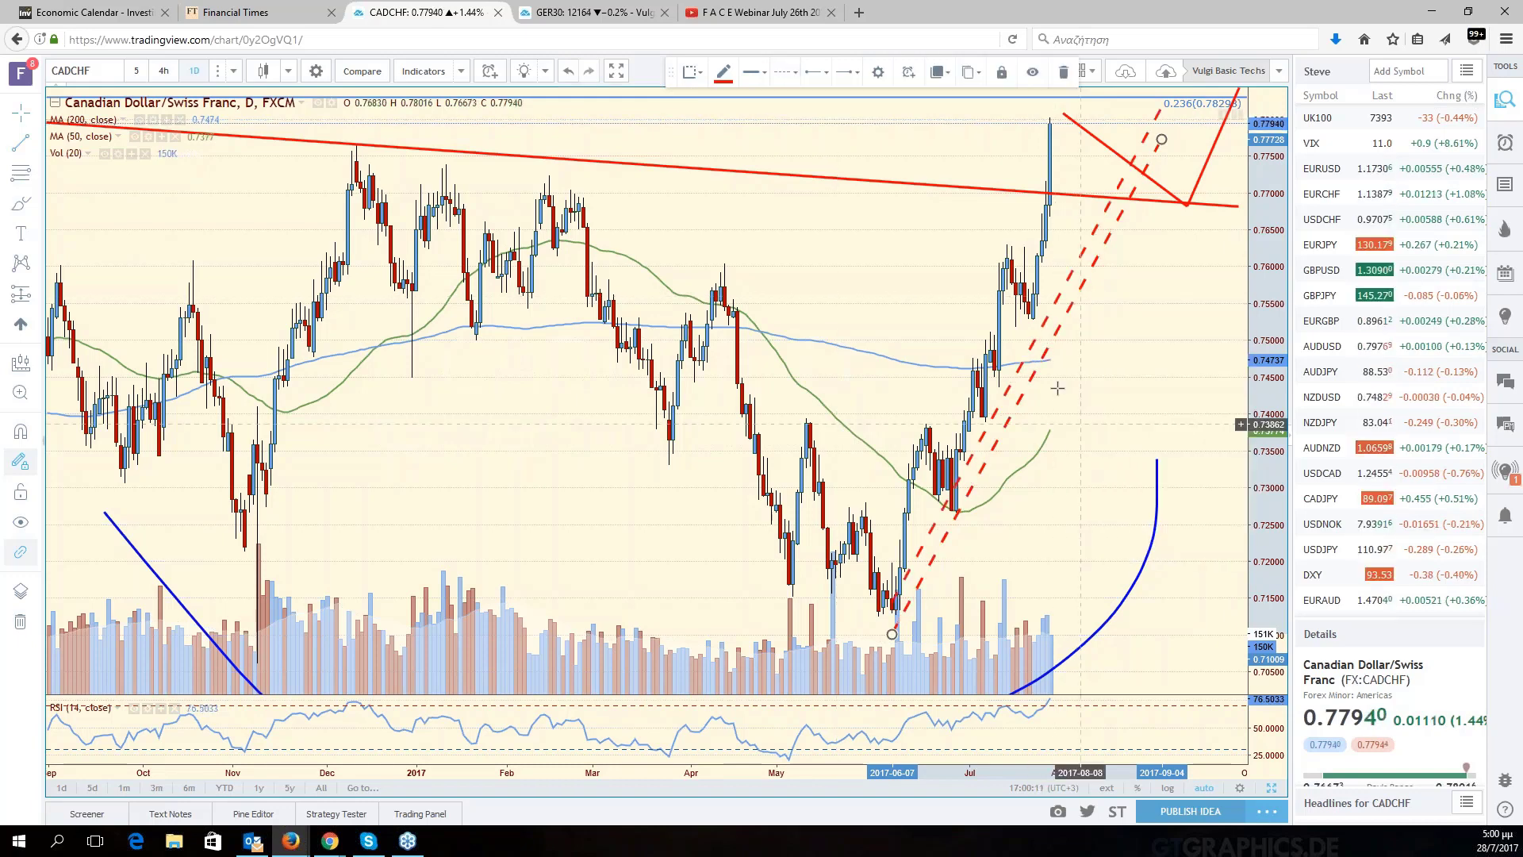
{"action": "mouse_move", "coordinate": [1048, 300]}
{"action": "left_mouse_down"}
{"action": "mouse_move", "coordinate": [1001, 277]}
{"action": "mouse_move", "coordinate": [949, 310]}
{"action": "mouse_move", "coordinate": [966, 298]}
{"action": "left_mouse_up"}
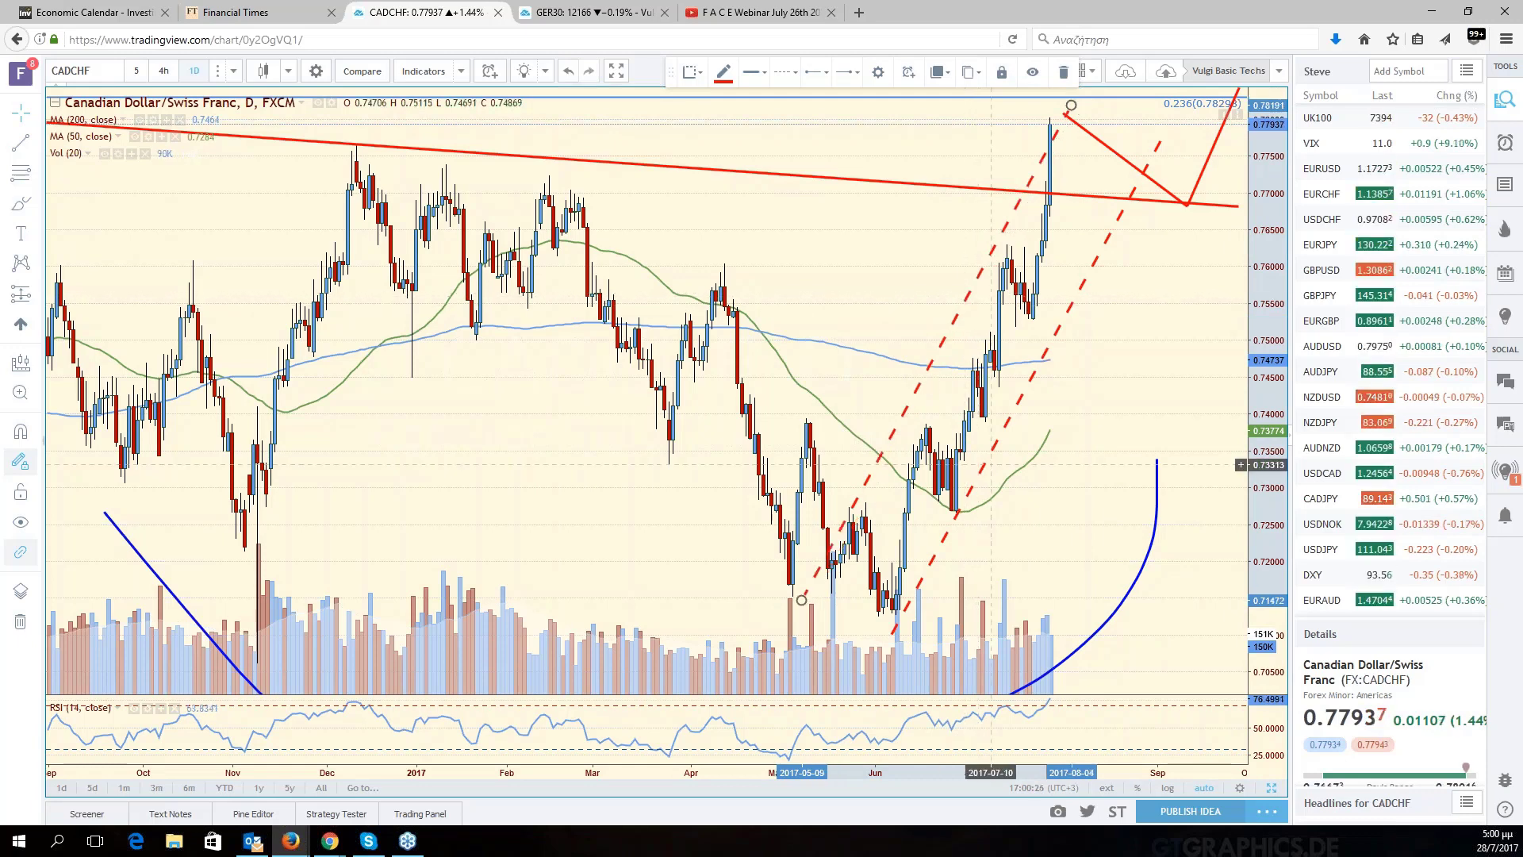
Fine-tune both ends of the right channel line.
{"action": "left_click", "coordinate": [906, 627]}
{"action": "left_click_drag", "start_coordinate": [907, 627], "coordinate": [918, 637]}
{"action": "left_click_drag", "start_coordinate": [1157, 141], "coordinate": [1118, 120]}
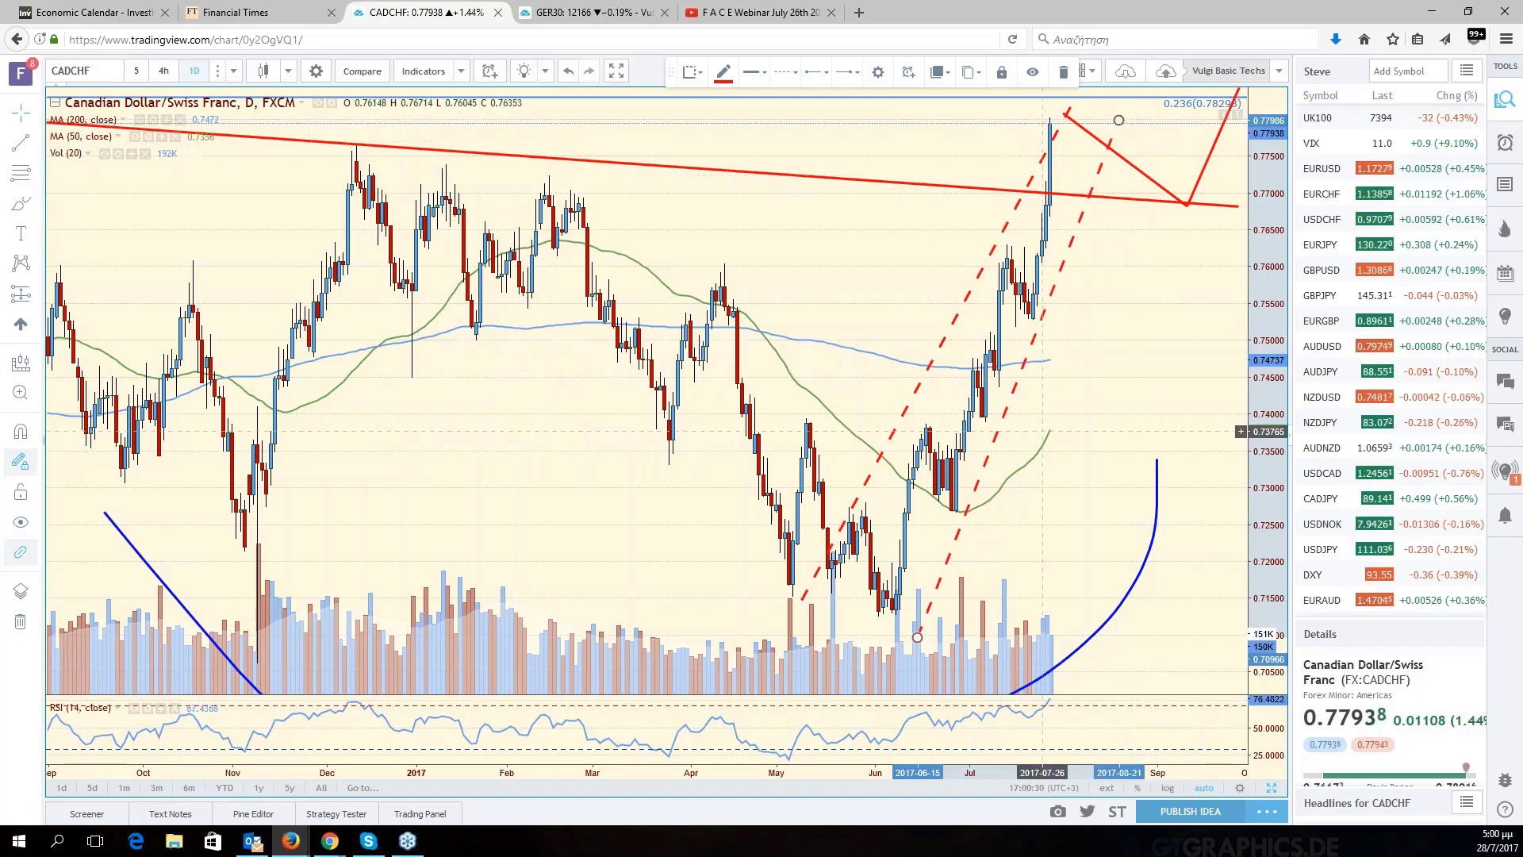
{"action": "left_click_drag", "start_coordinate": [918, 635], "coordinate": [908, 634]}
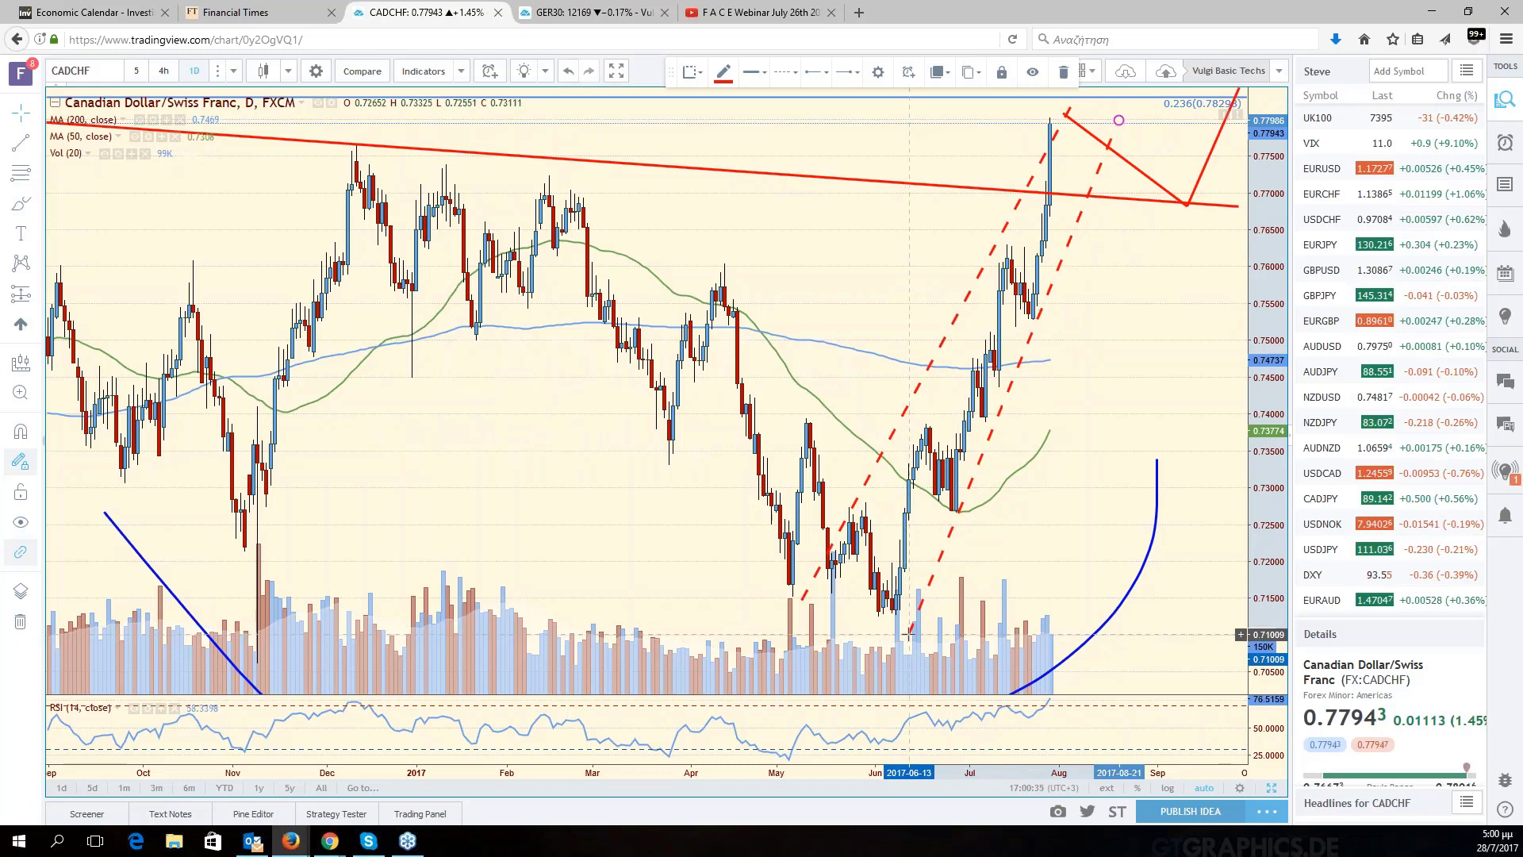
{"action": "left_click_drag", "start_coordinate": [1125, 126], "coordinate": [1116, 112]}
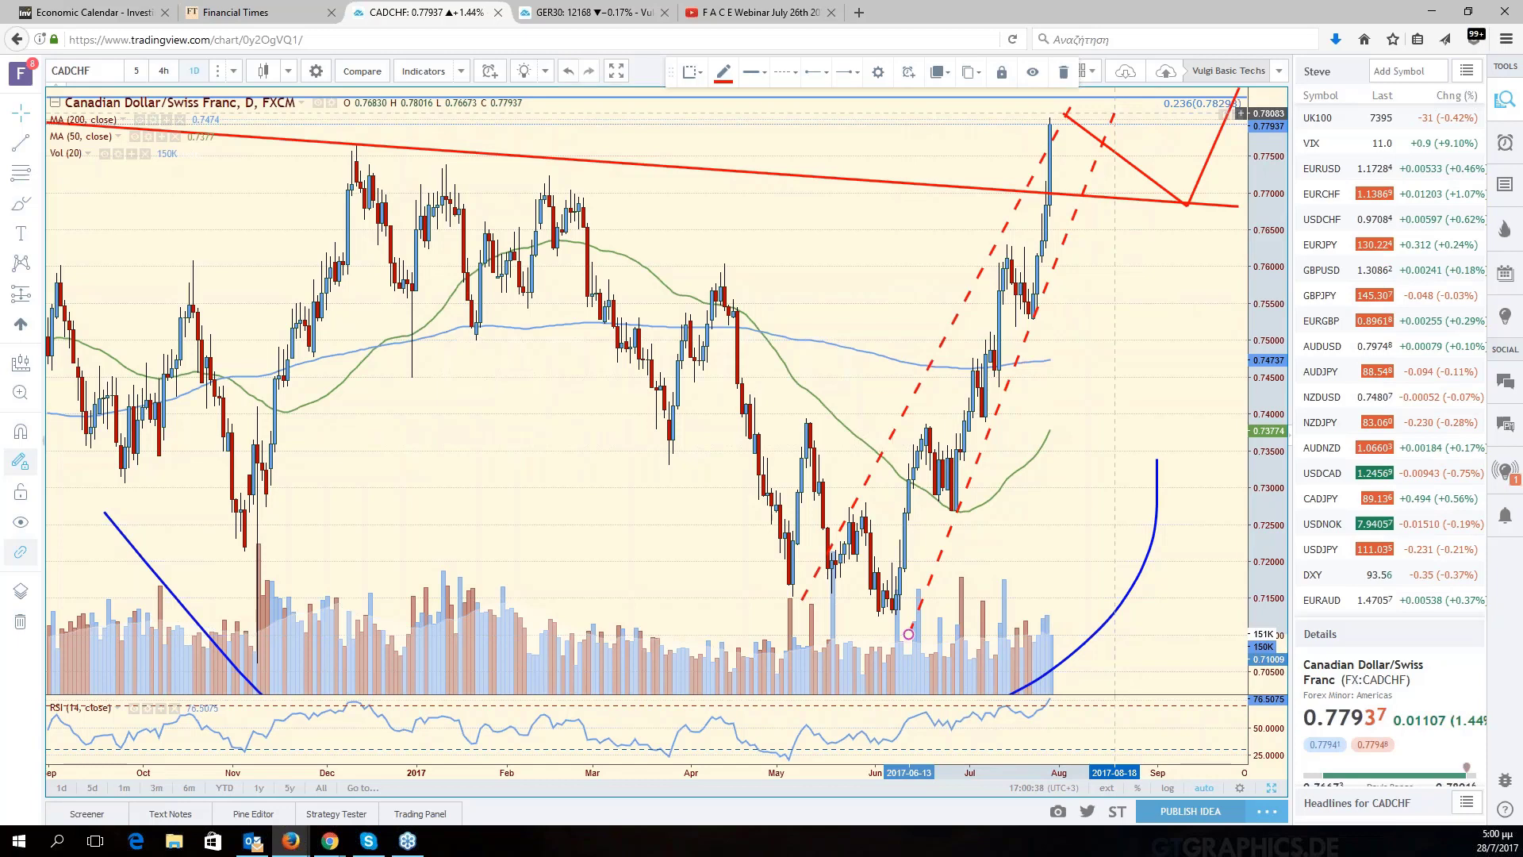
Undo the last edit and set the left channel line back under the June lows, parallel.
{"action": "key", "text": "ctrl+z"}
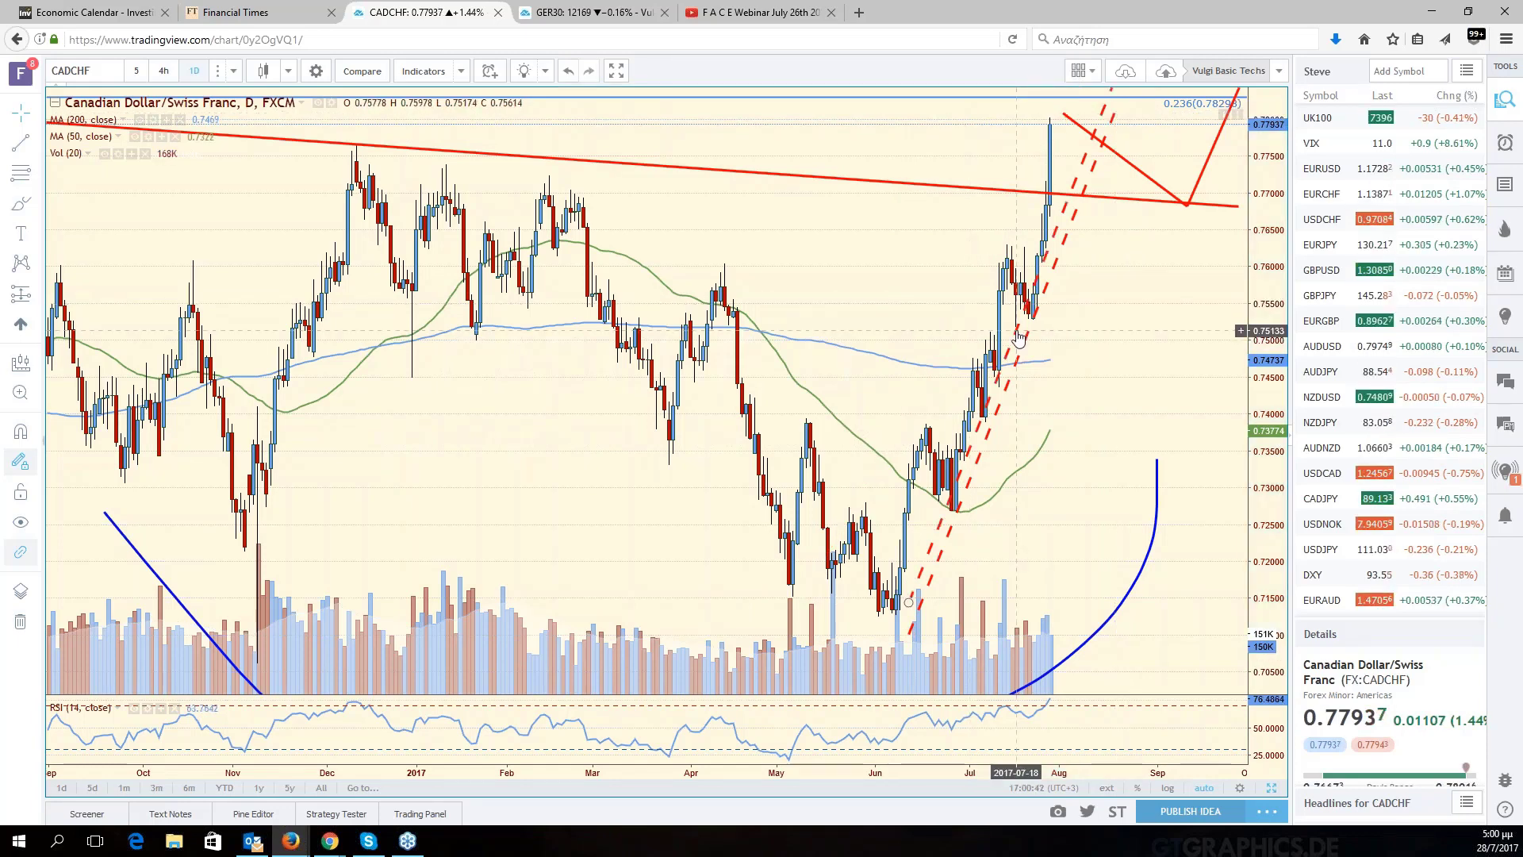
{"action": "left_click_drag", "start_coordinate": [1019, 339], "coordinate": [964, 329]}
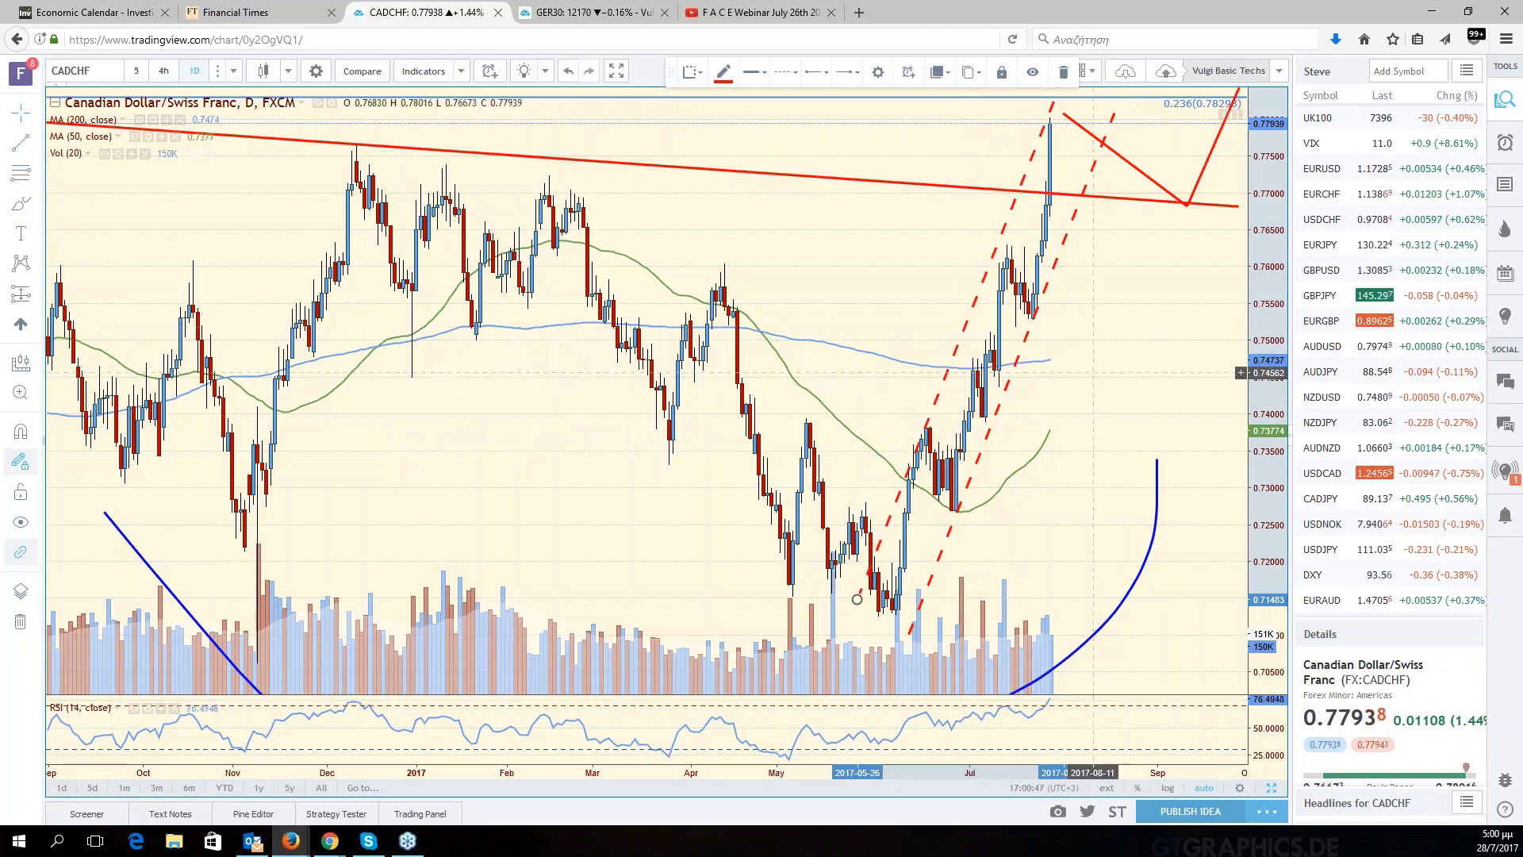
{"action": "right_click", "coordinate": [1094, 372]}
{"action": "left_click", "coordinate": [1042, 138]}
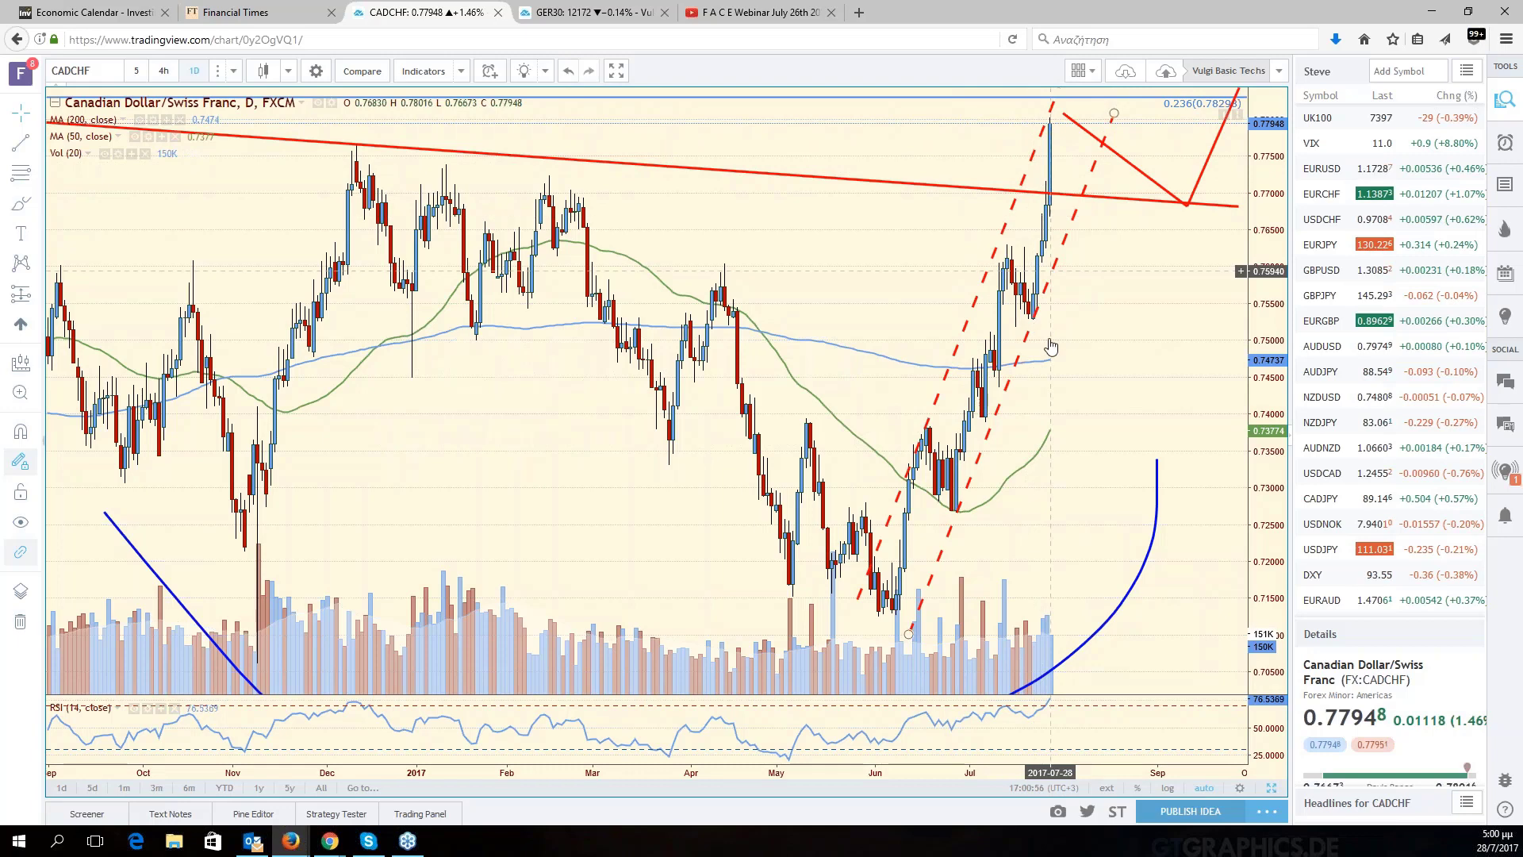
{"action": "scroll", "coordinate": [1051, 347], "scroll_direction": "down", "scroll_amount": 2}
{"action": "scroll", "coordinate": [1076, 316], "scroll_direction": "down", "scroll_amount": 2}
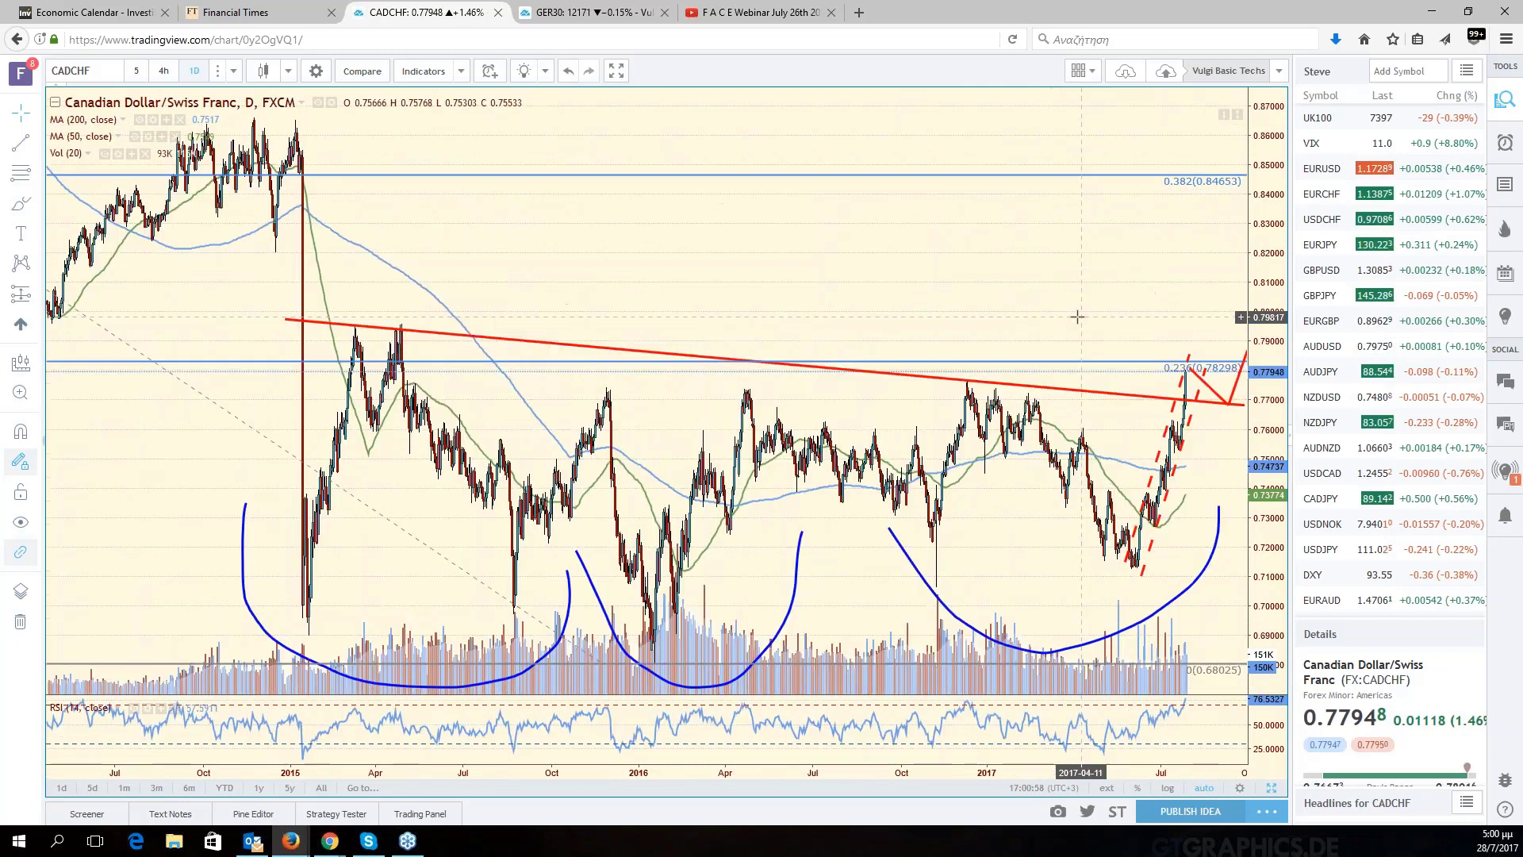
{"action": "left_click_drag", "start_coordinate": [407, 365], "coordinate": [298, 366]}
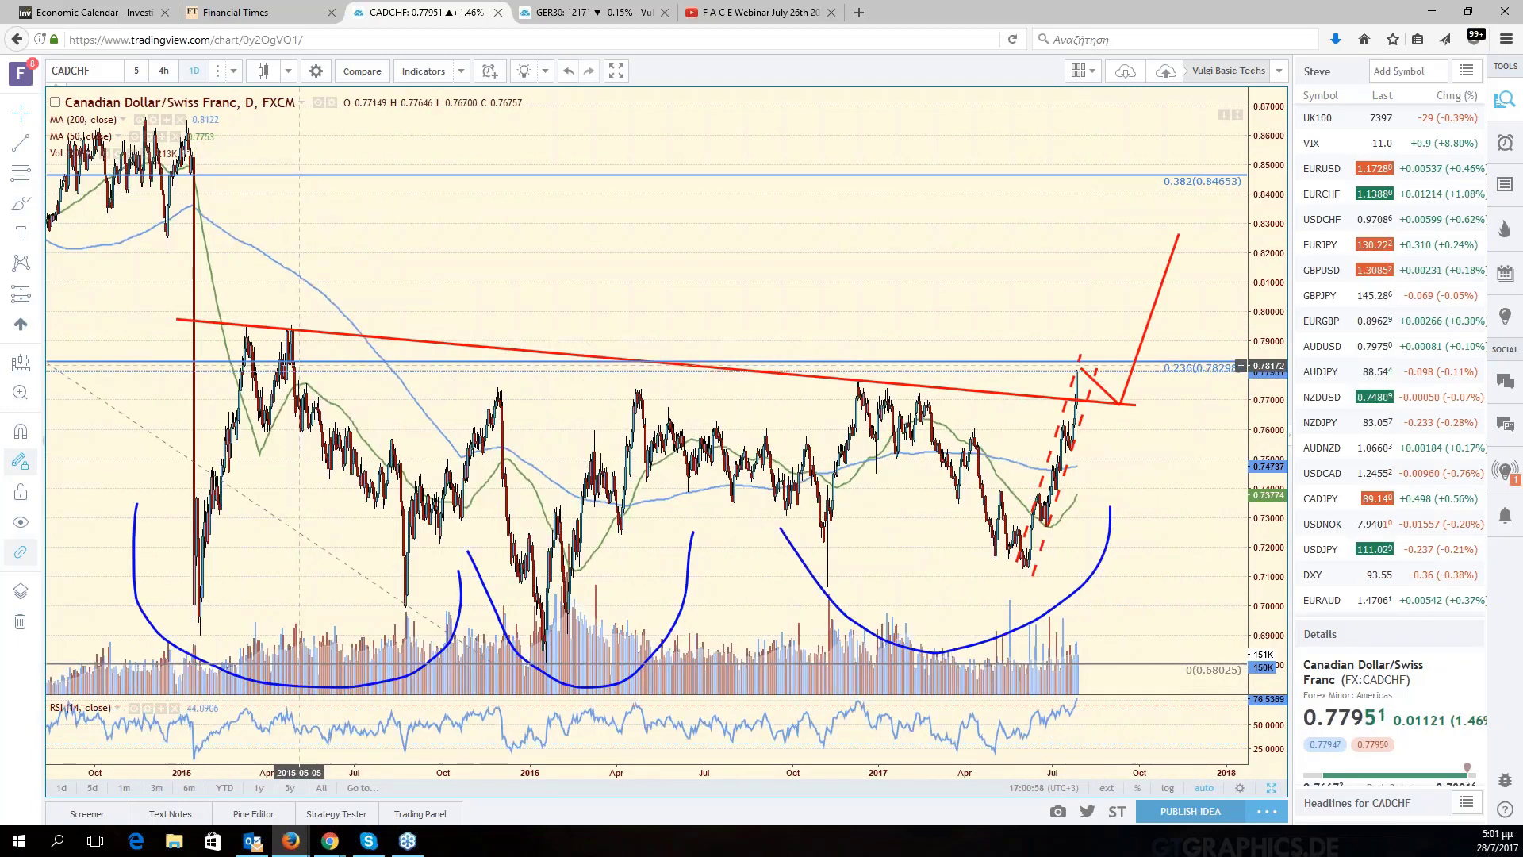
{"action": "left_click", "coordinate": [1099, 403]}
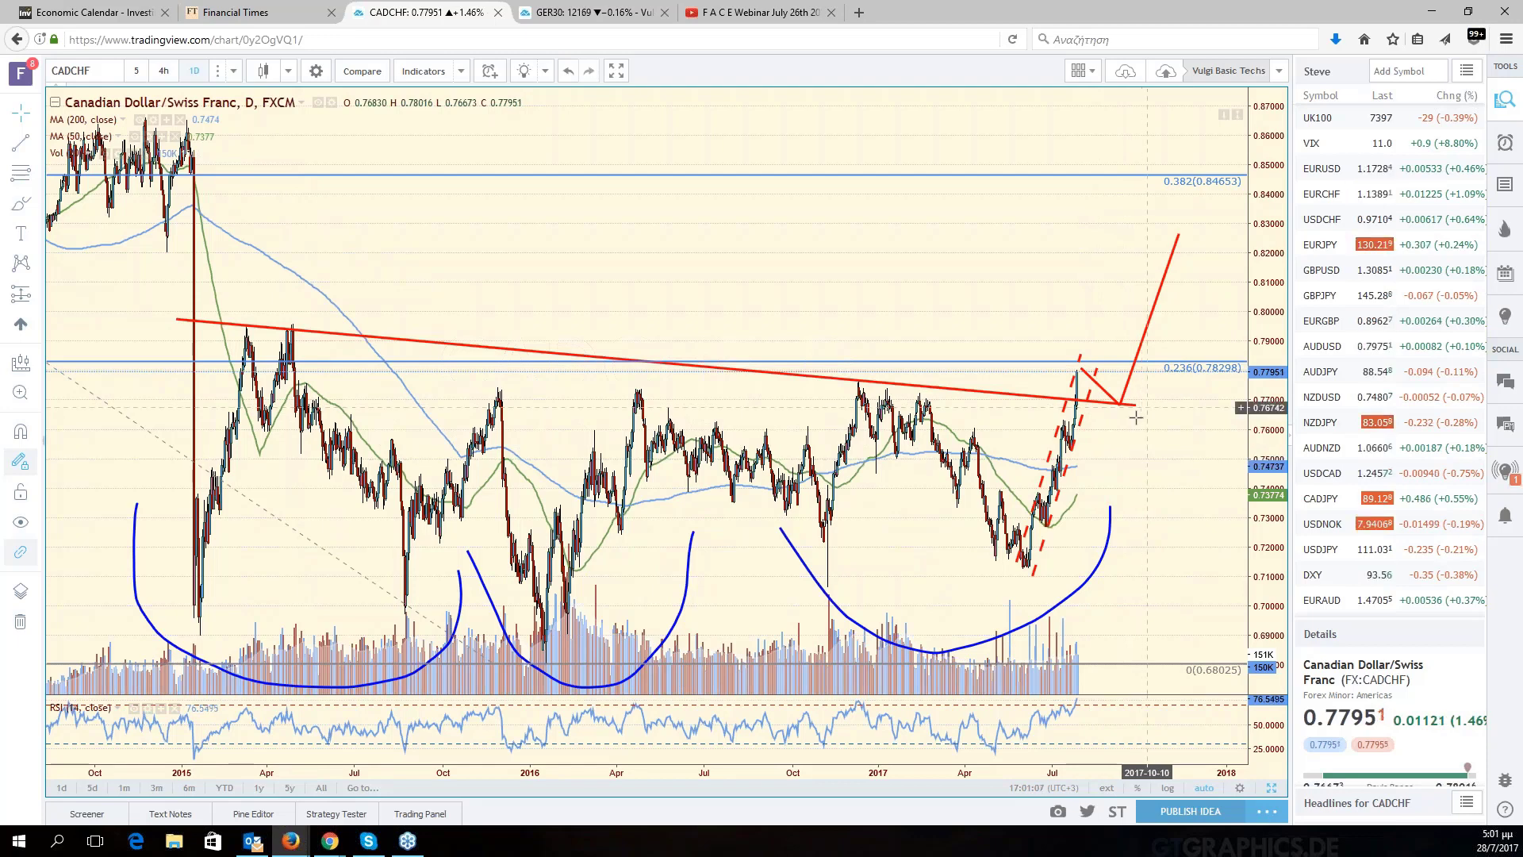
{"action": "left_click", "coordinate": [1096, 417]}
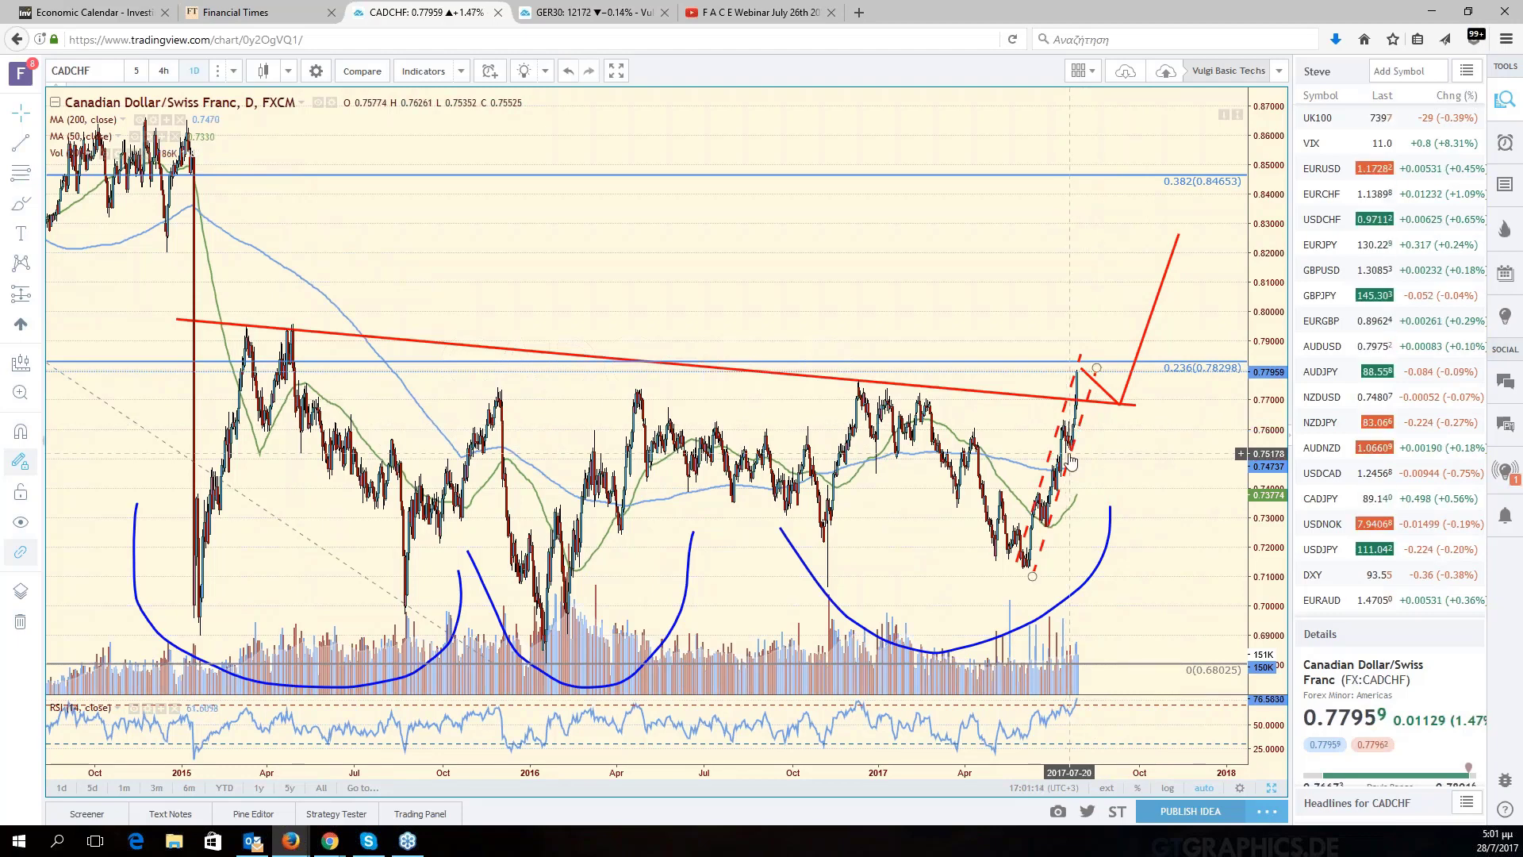
{"action": "scroll", "coordinate": [1181, 400], "scroll_direction": "up", "scroll_amount": 3}
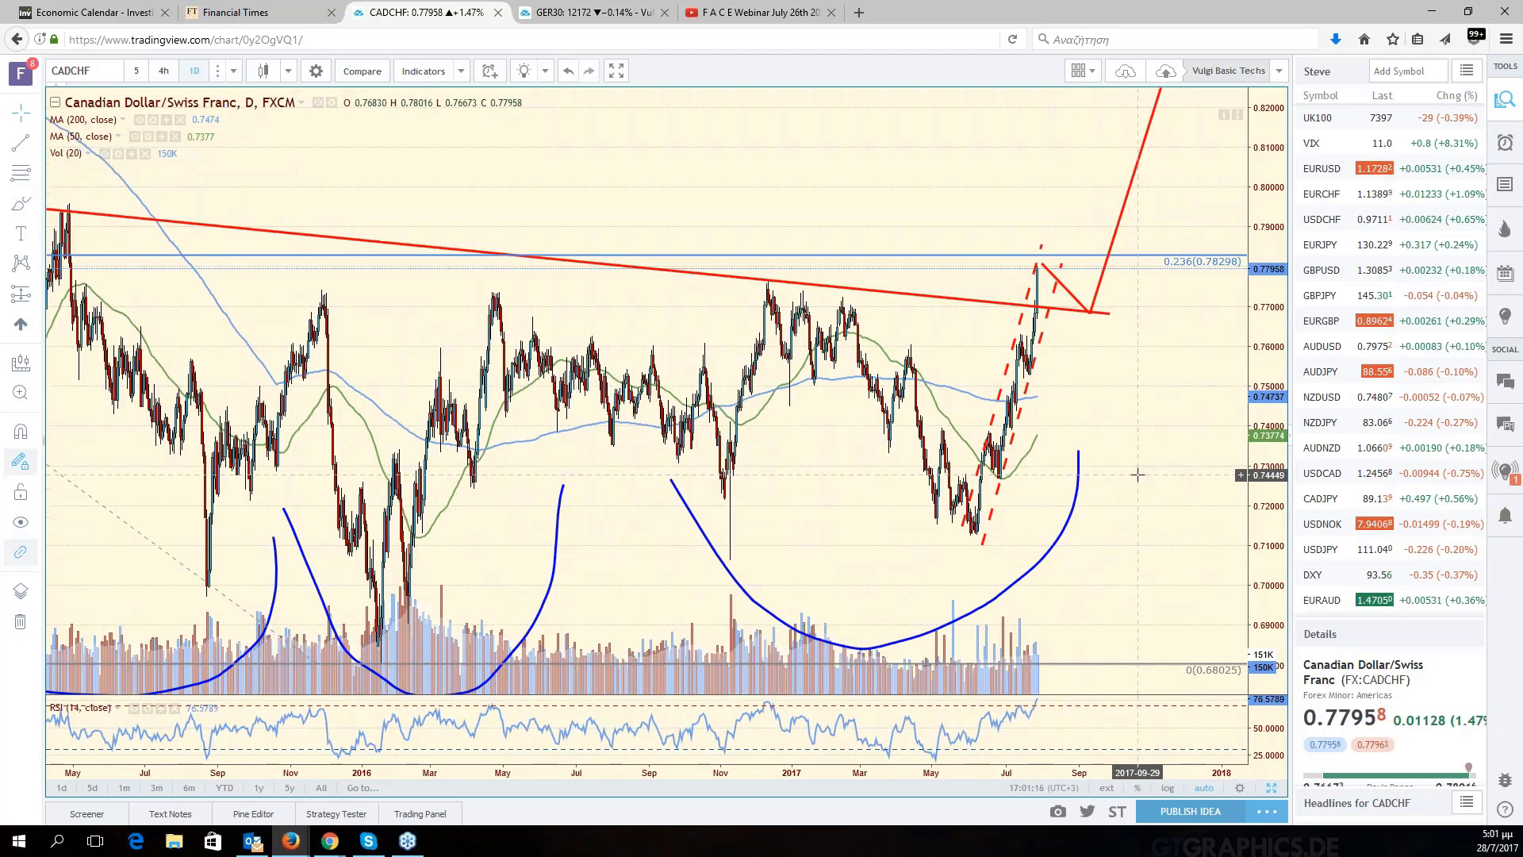
{"action": "scroll", "coordinate": [1082, 425], "scroll_direction": "up", "scroll_amount": 2}
{"action": "scroll", "coordinate": [1078, 403], "scroll_direction": "up", "scroll_amount": 2}
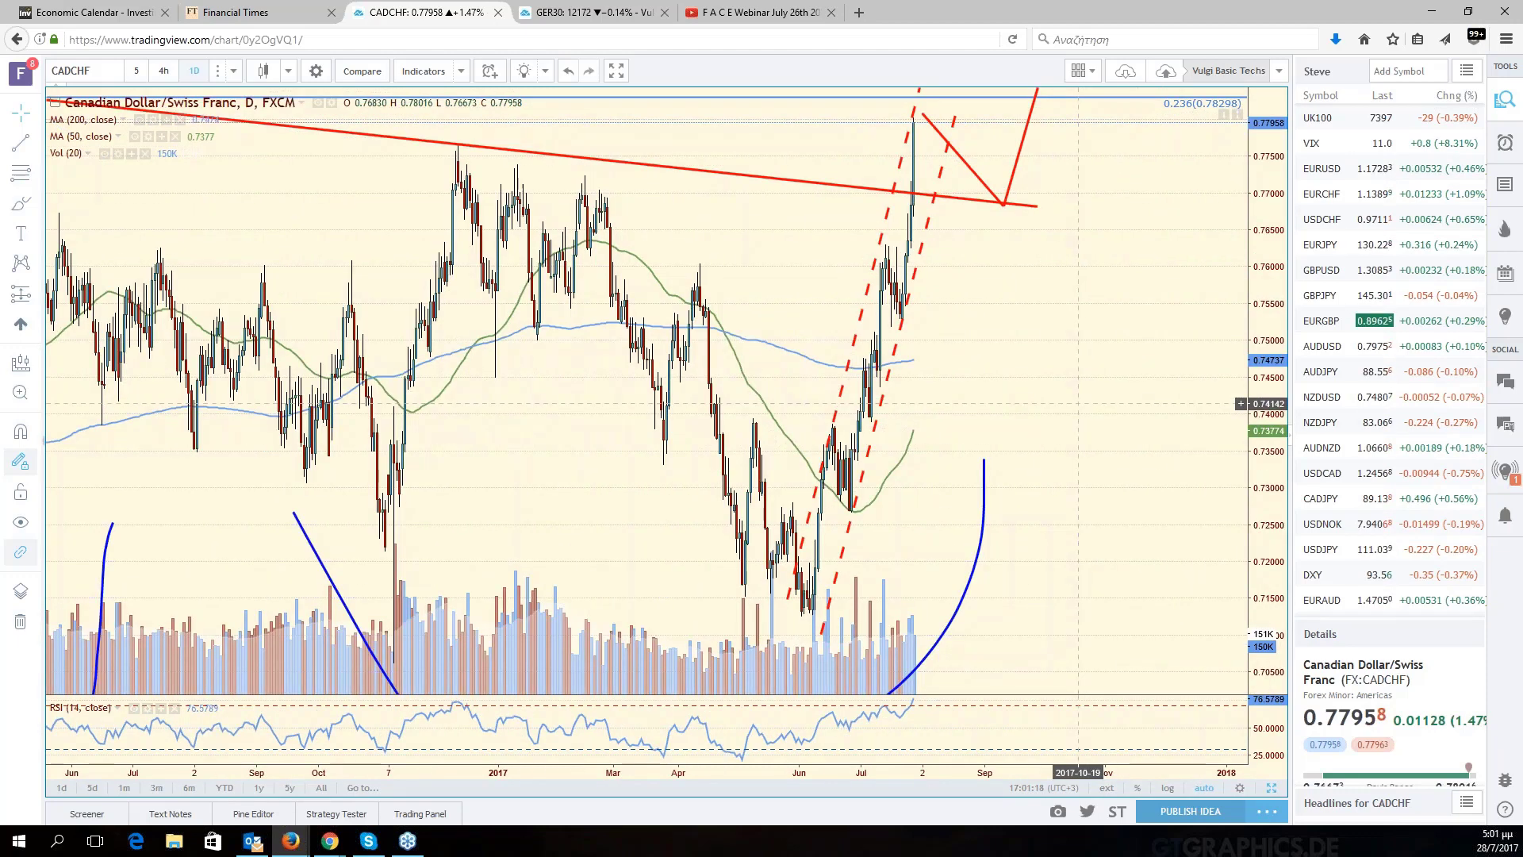
{"action": "scroll", "coordinate": [1169, 400], "scroll_direction": "up", "scroll_amount": 2}
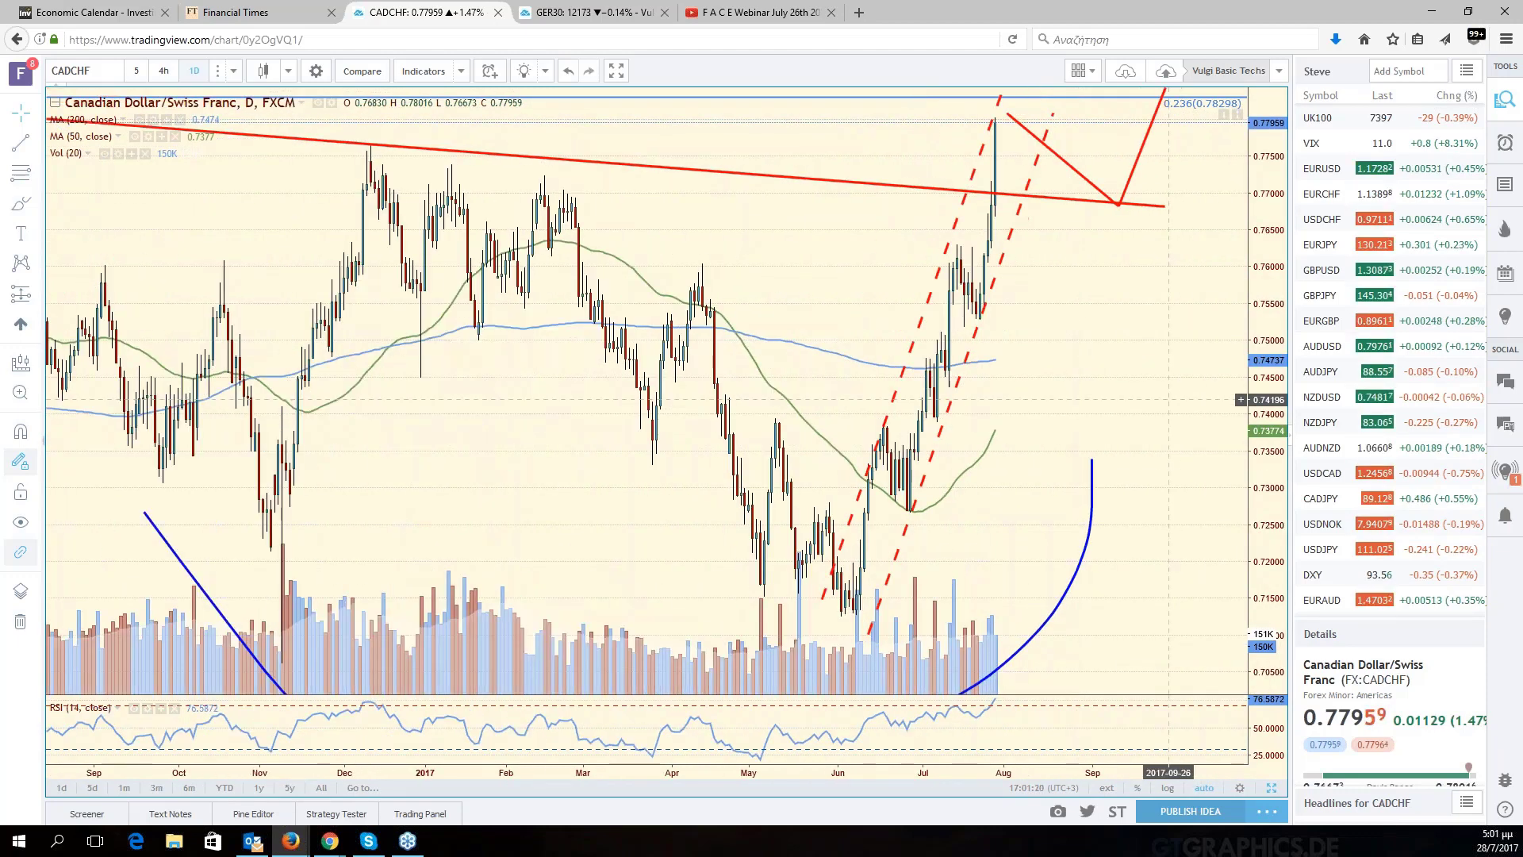
{"action": "scroll", "coordinate": [1134, 397], "scroll_direction": "up", "scroll_amount": 1}
{"action": "scroll", "coordinate": [1102, 395], "scroll_direction": "left", "scroll_amount": 2}
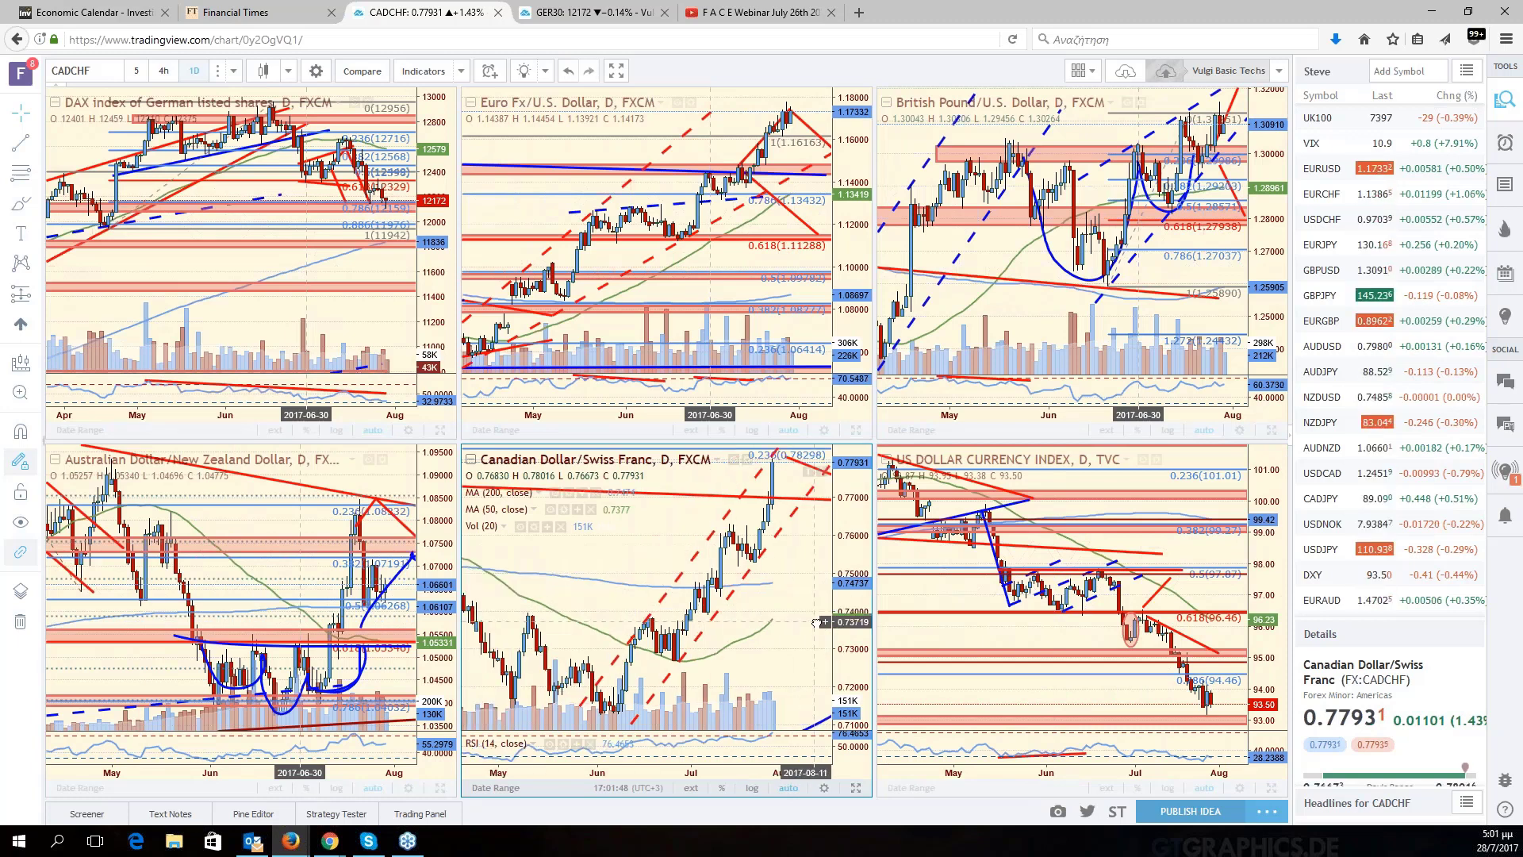
Switch the centre chart to BTCUSD, then ETHUSD, from the watchlist, and open a new browser tab.
{"action": "scroll", "coordinate": [1389, 357], "scroll_direction": "down", "scroll_amount": 5}
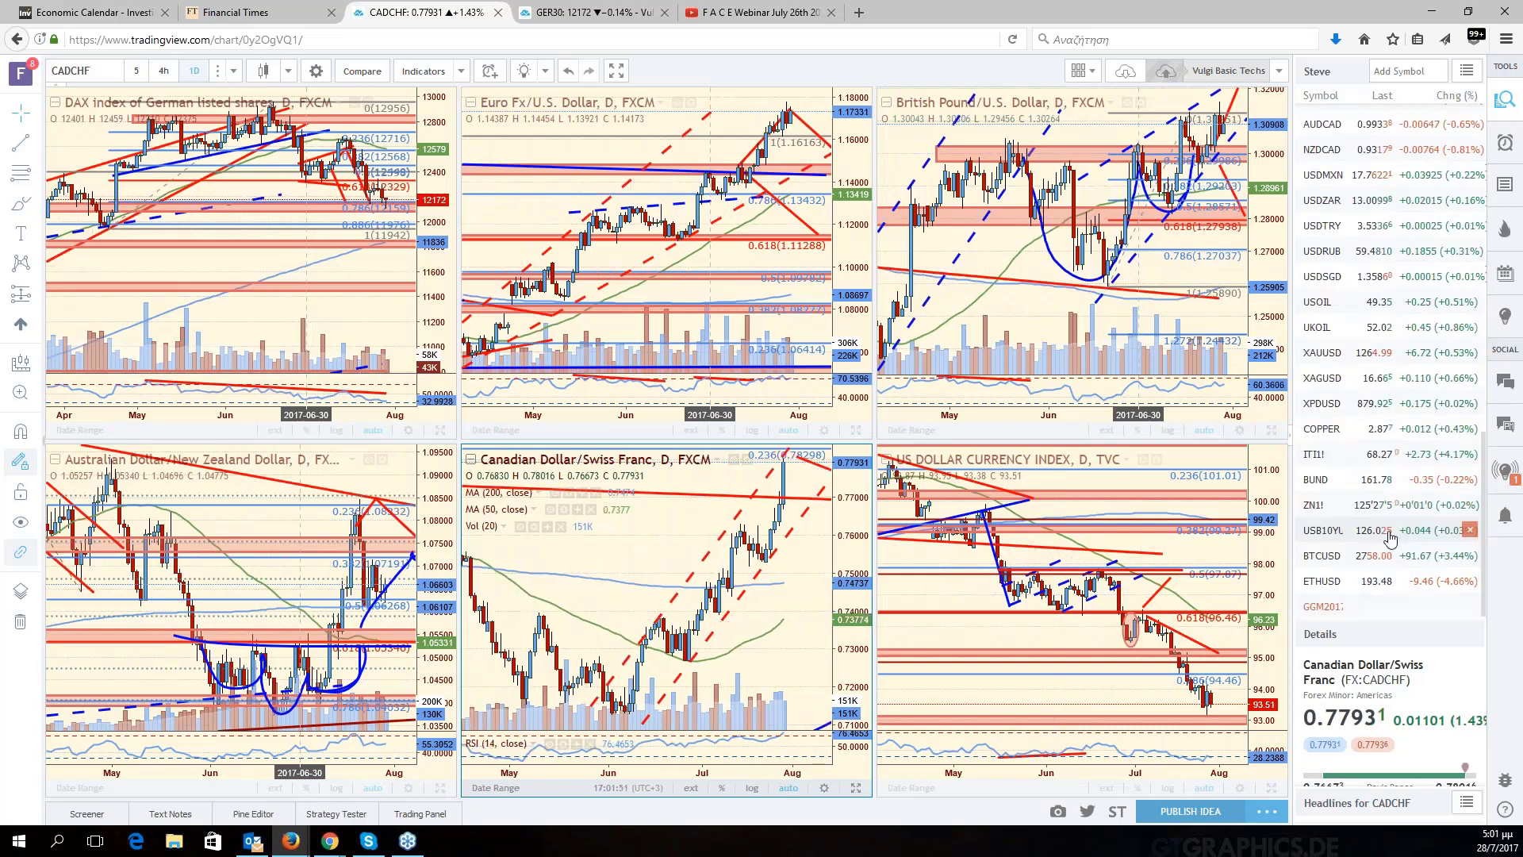
{"action": "left_click", "coordinate": [1348, 560]}
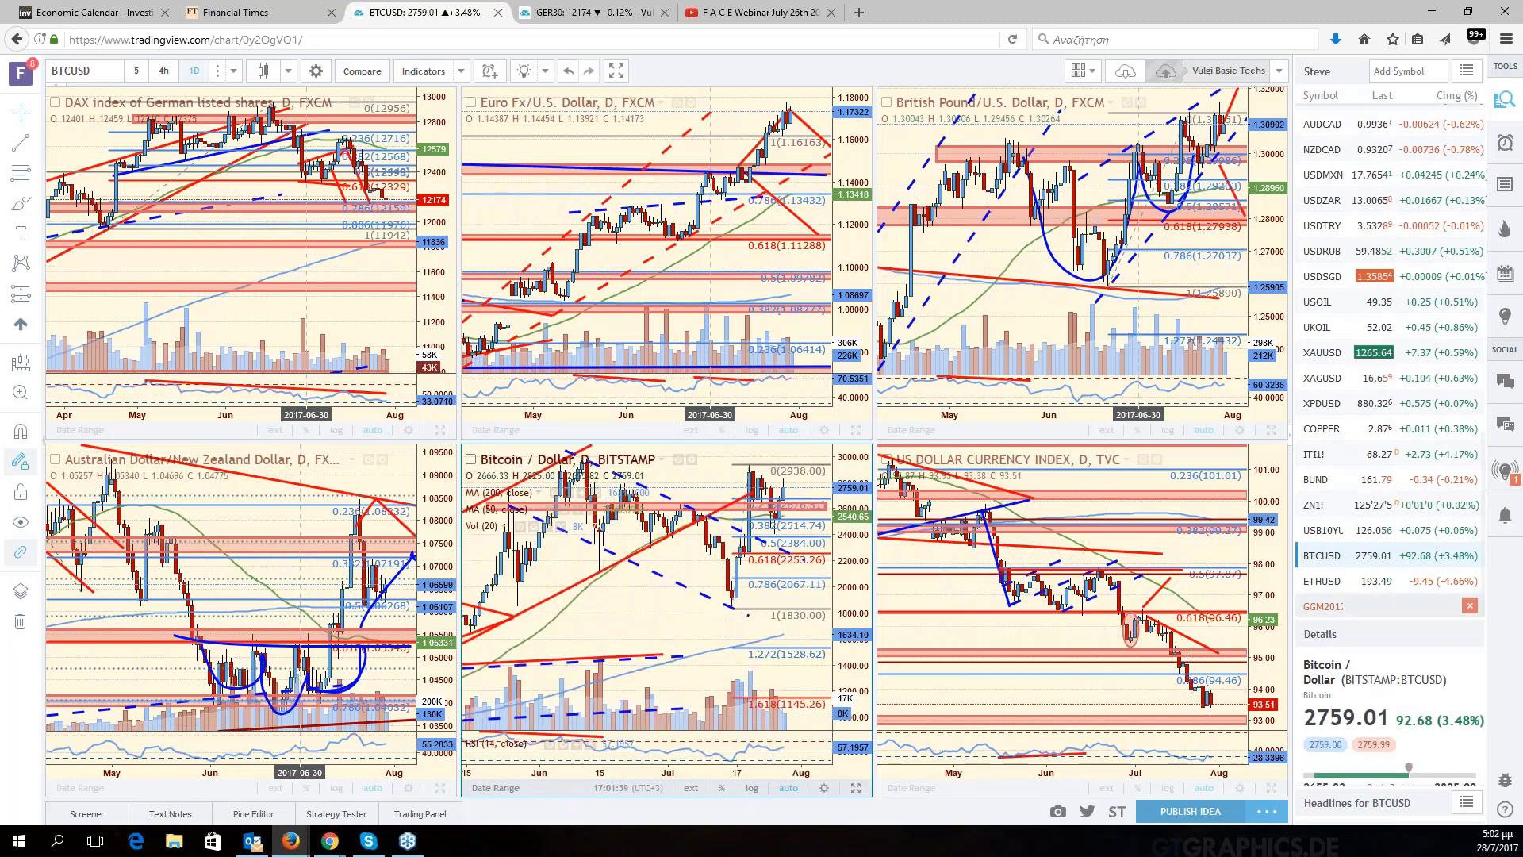
{"action": "left_click", "coordinate": [1375, 587]}
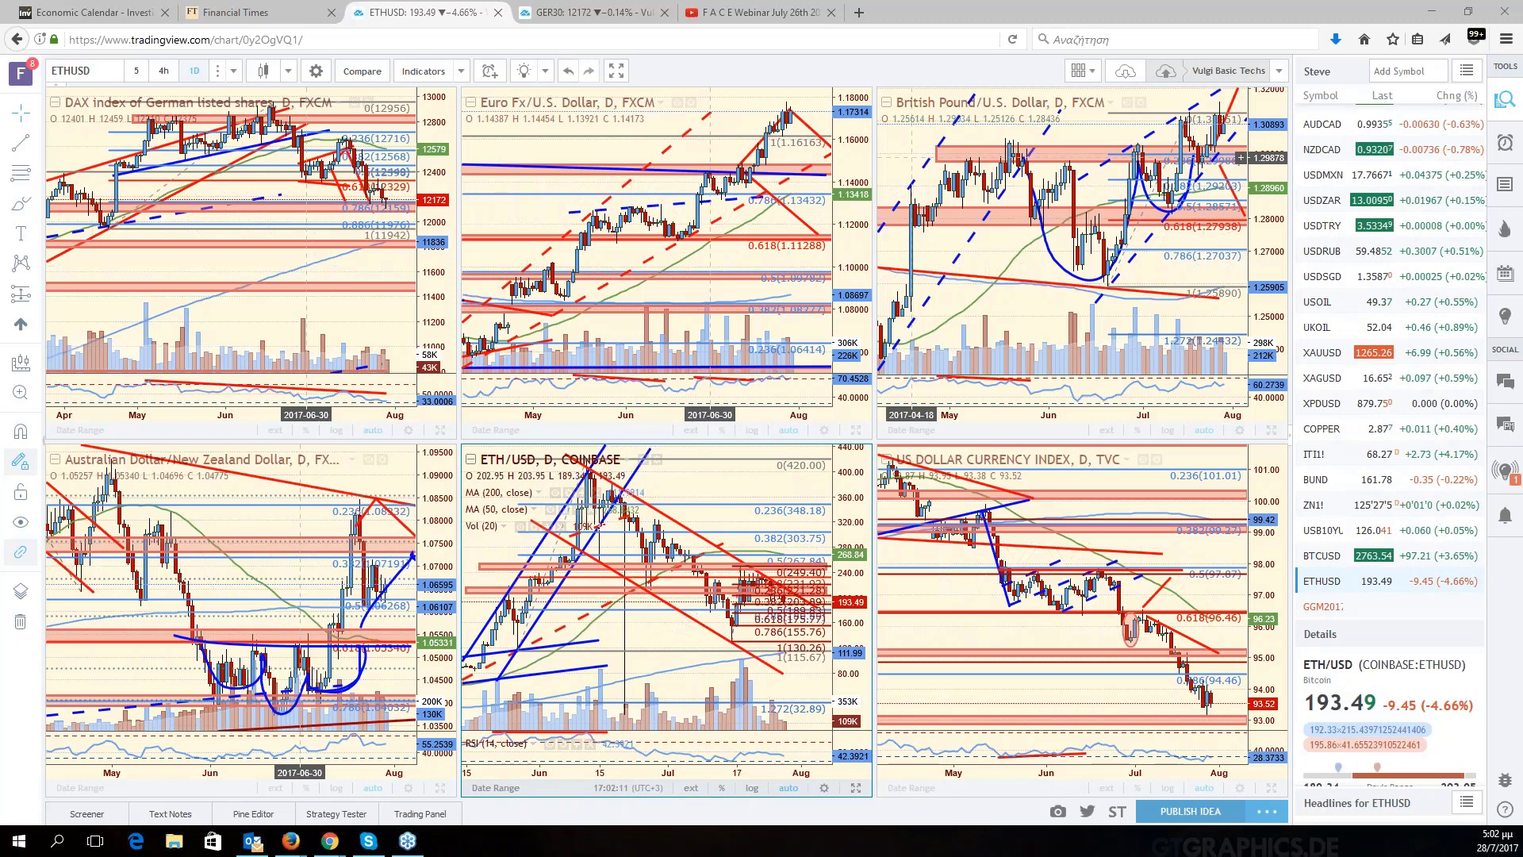
{"action": "left_click", "coordinate": [861, 12]}
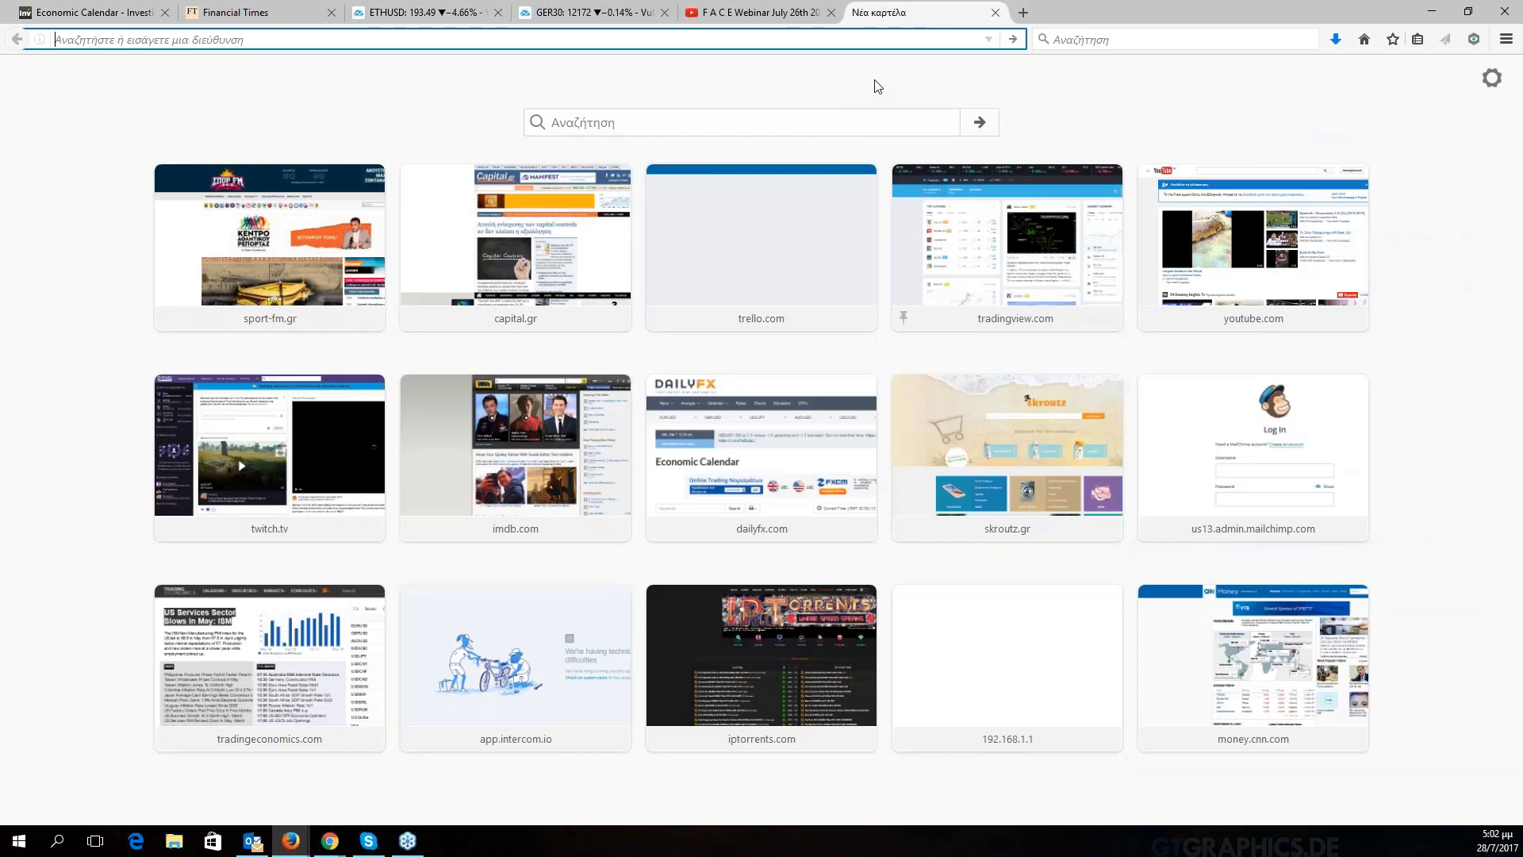
Load the pasted mql5.com FGOLD H4 chart link, scroll through the page, then close its tab.
{"action": "type", "text": "https://www.mql5.com/en/charts/7410315/fgold-h4-dom-maklerski-banku"}
{"action": "key", "text": "Return"}
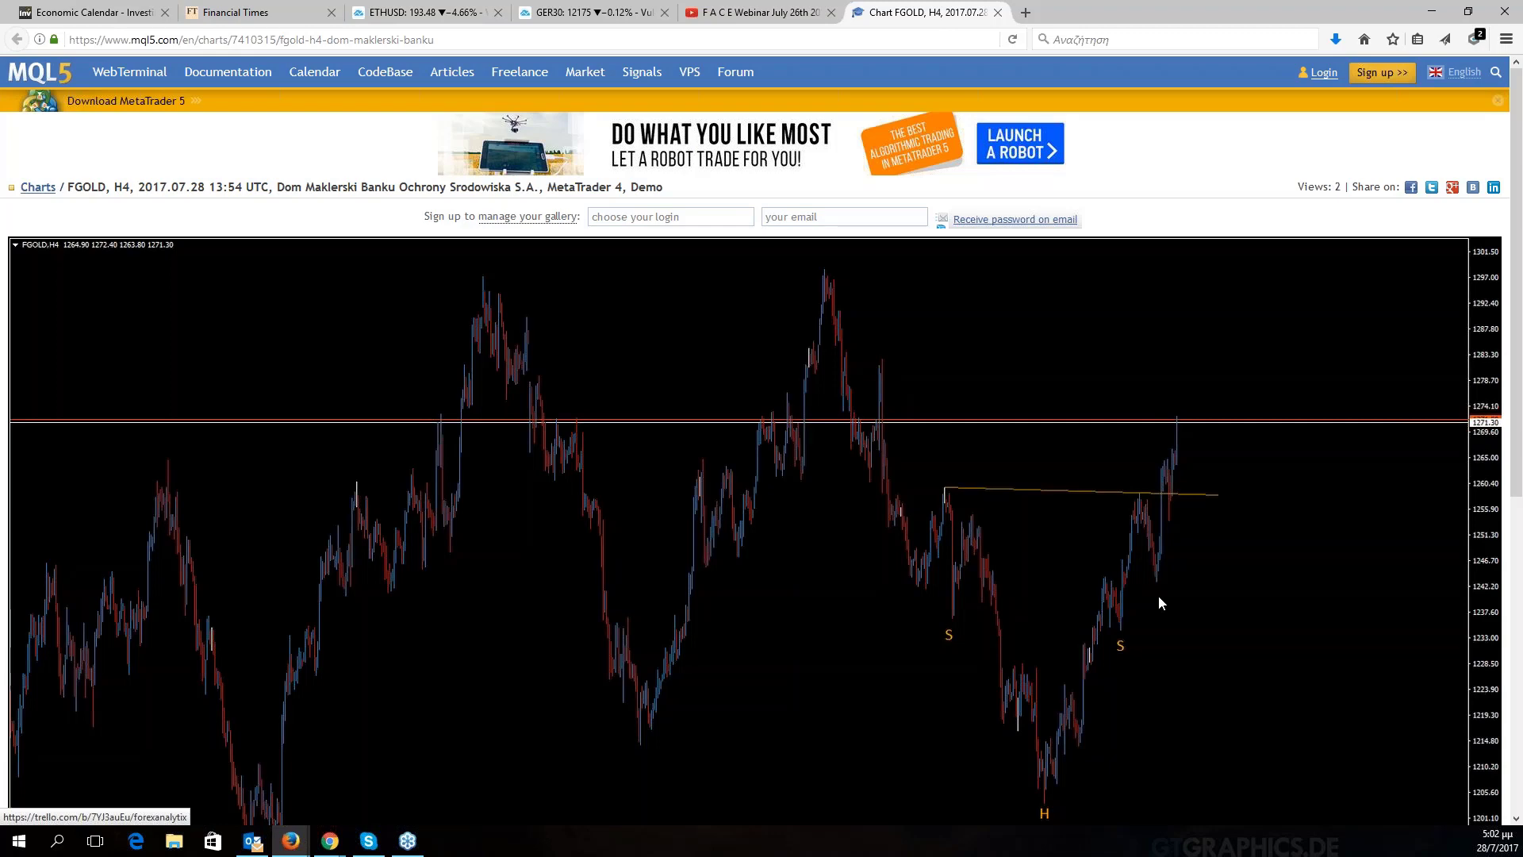
{"action": "scroll", "coordinate": [1158, 603], "scroll_direction": "down", "scroll_amount": 1}
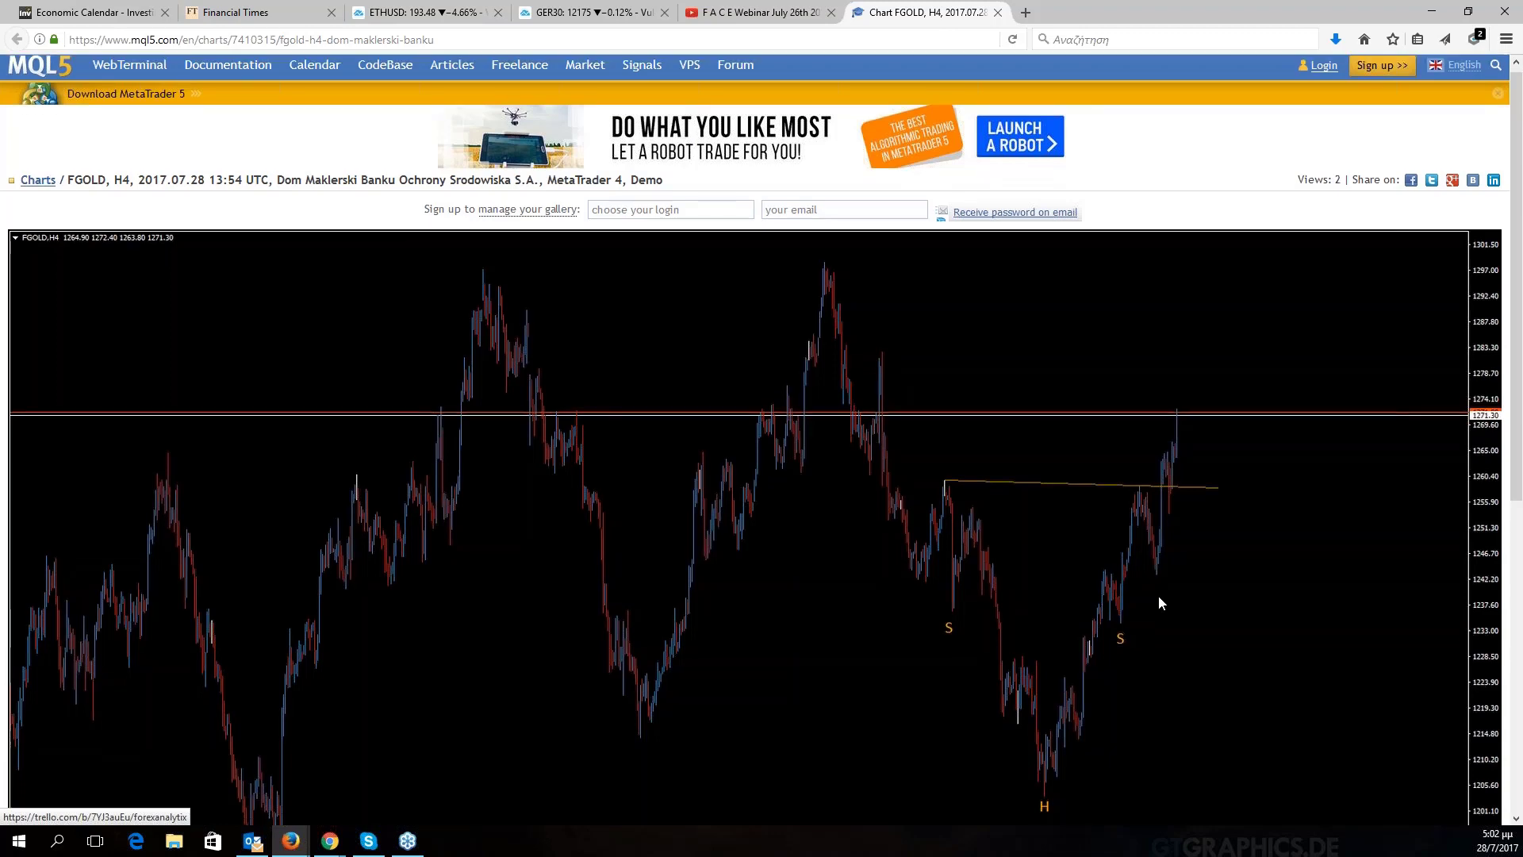
{"action": "scroll", "coordinate": [1159, 597], "scroll_direction": "down", "scroll_amount": 2}
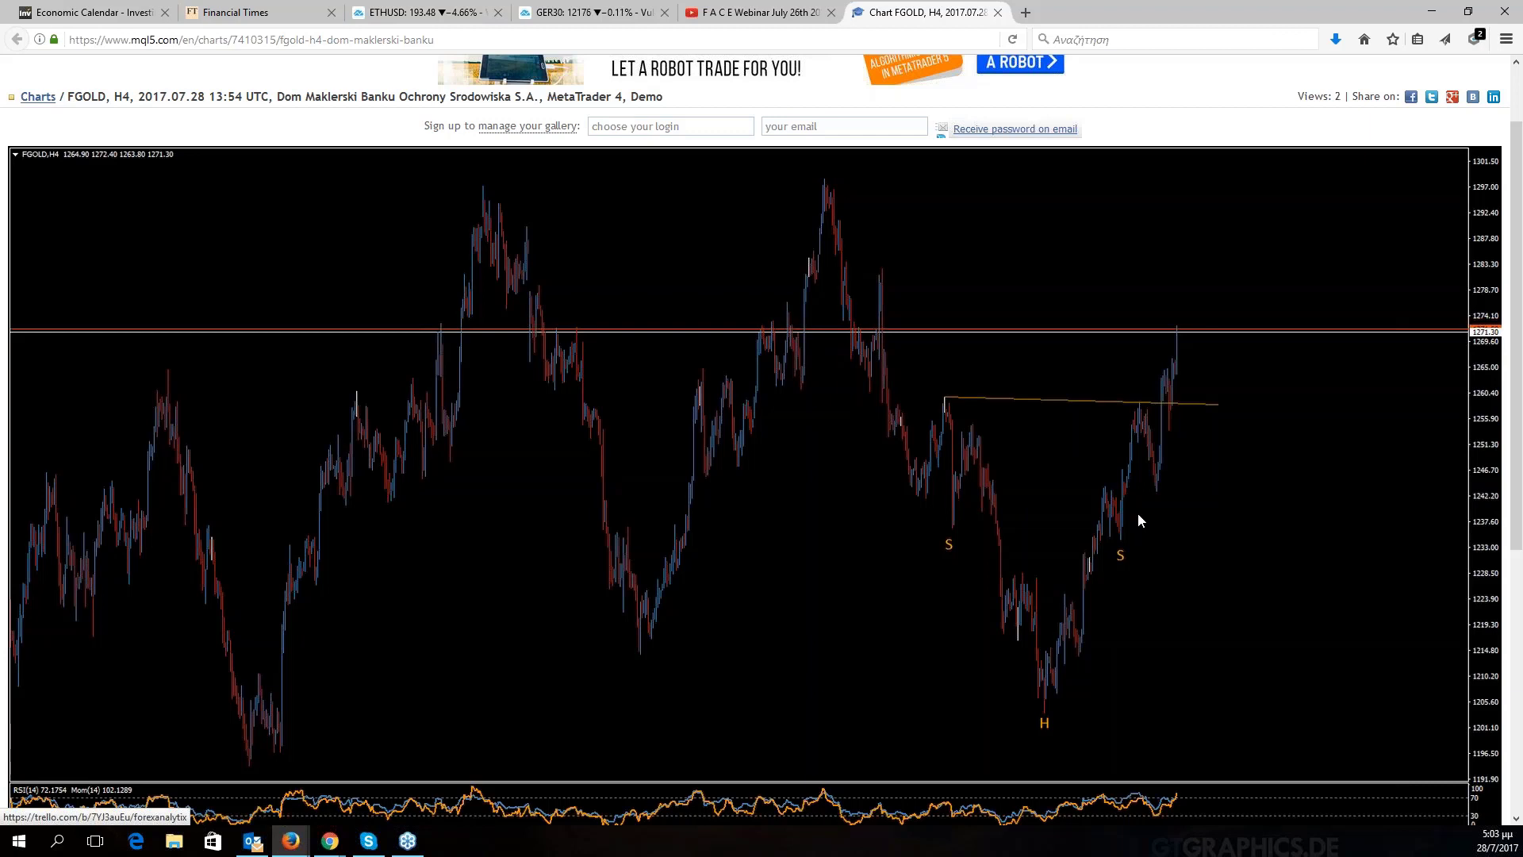
{"action": "left_click", "coordinate": [997, 13]}
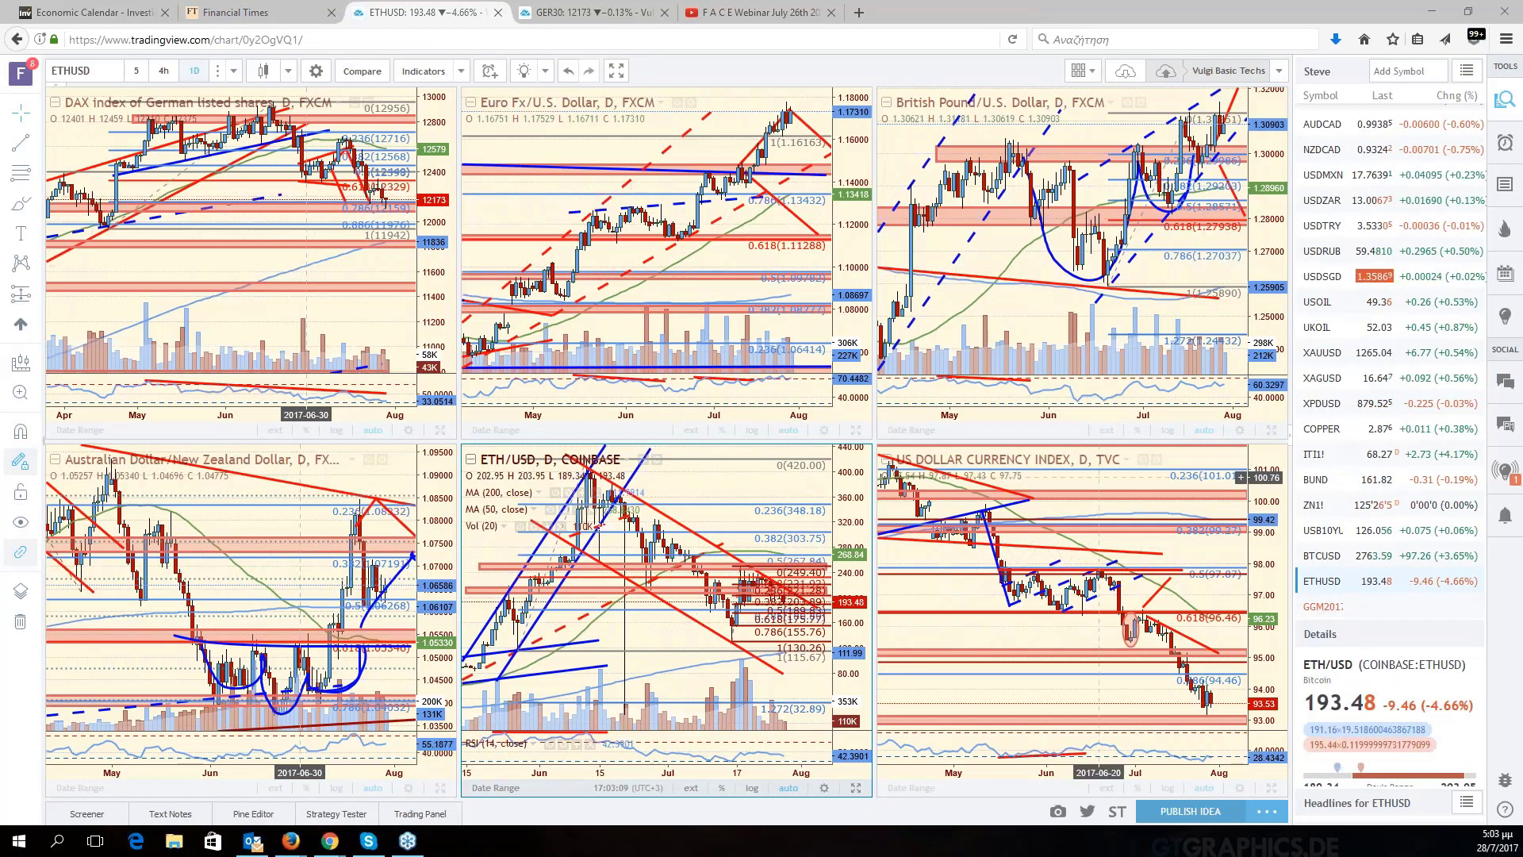
Maximize the ETH/USD pane to fill the chart area and pan toward recent candles.
{"action": "left_click", "coordinate": [859, 789]}
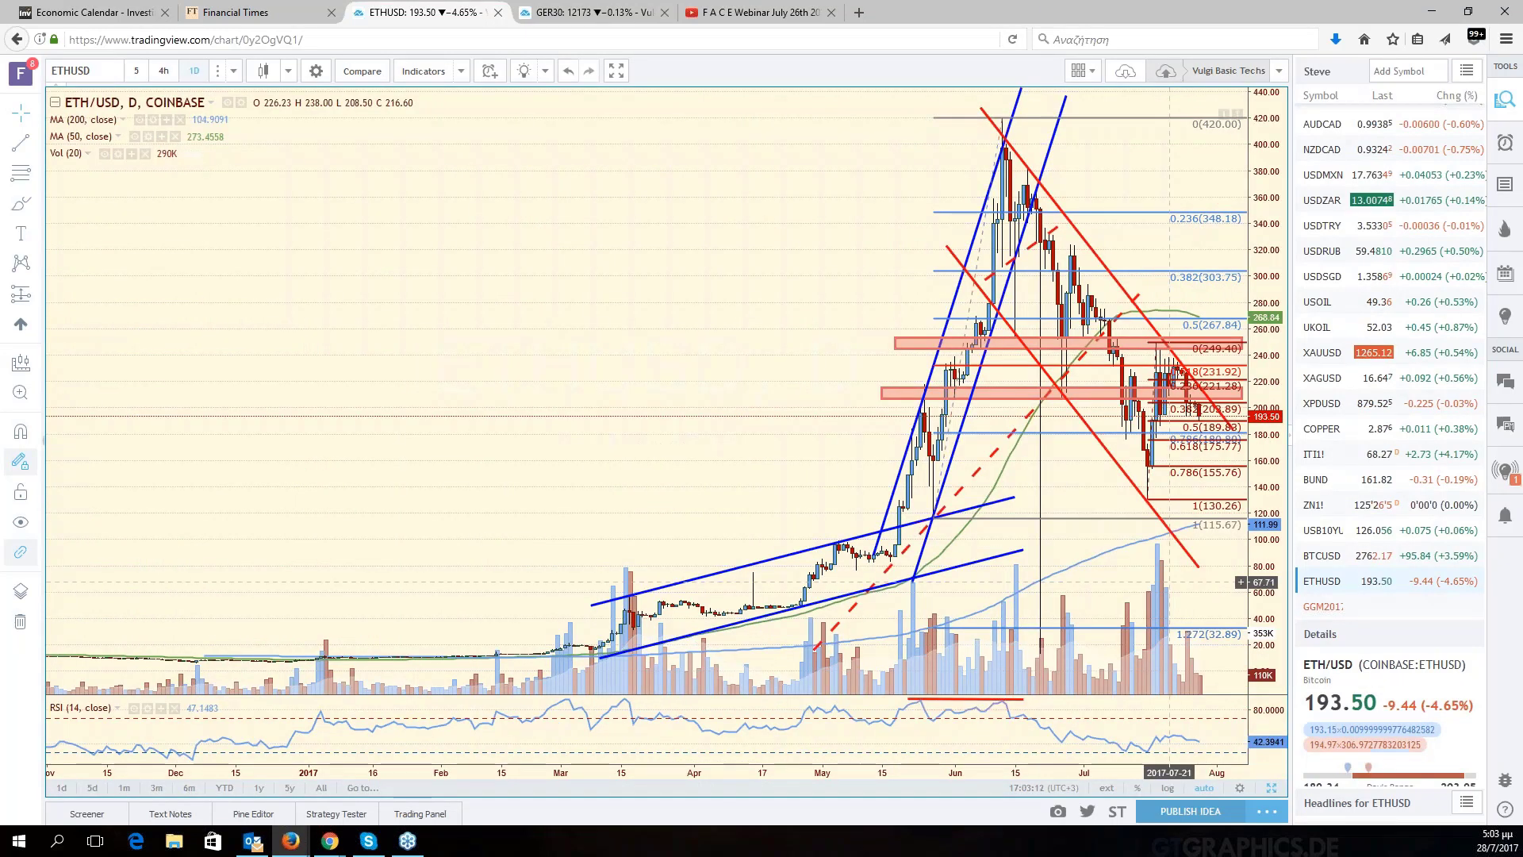
{"action": "left_click_drag", "start_coordinate": [1169, 416], "coordinate": [1098, 414]}
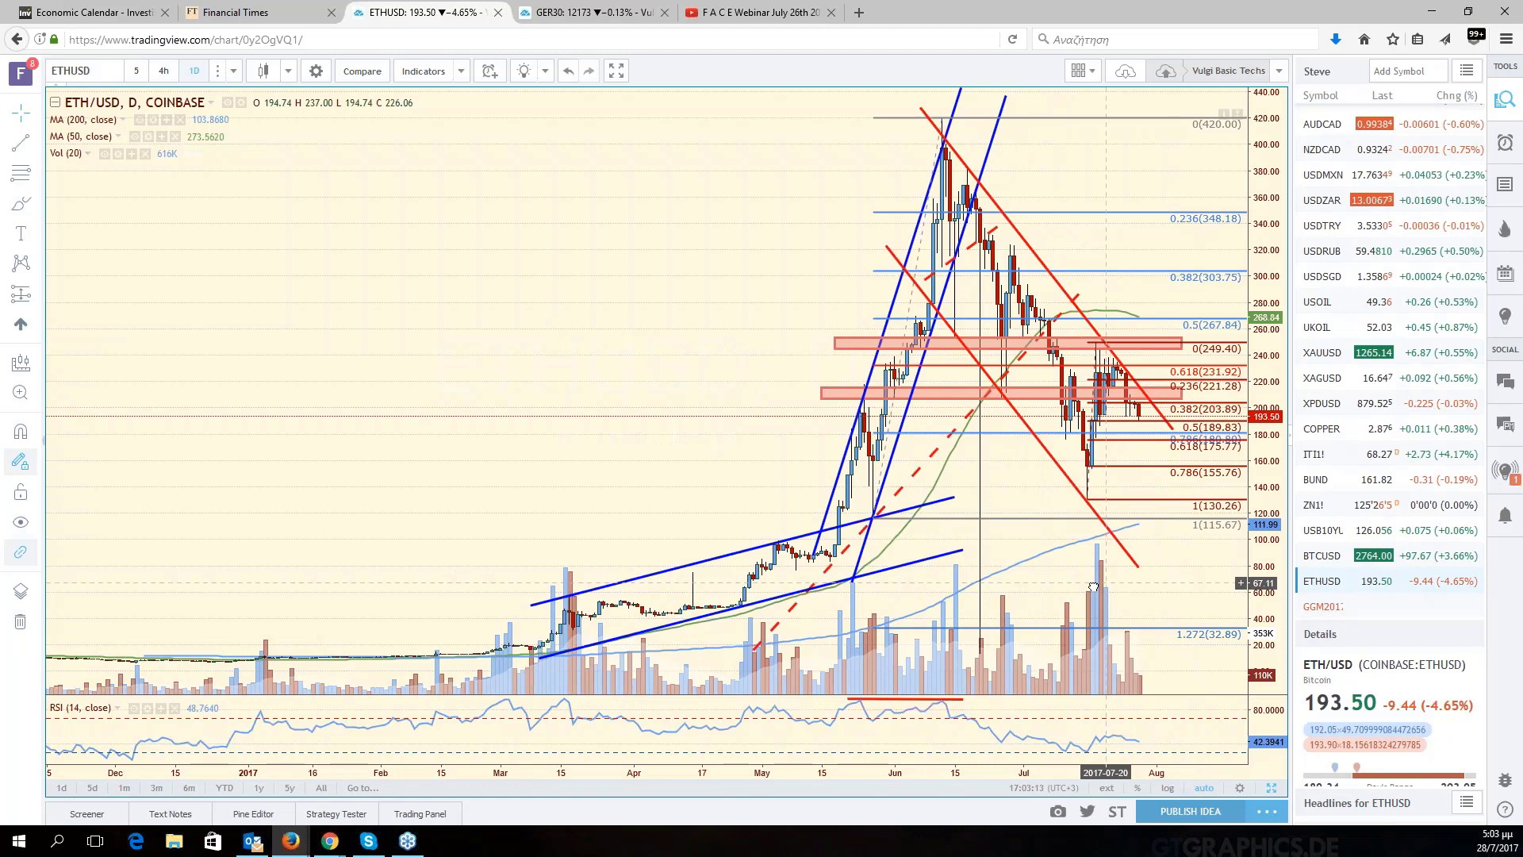
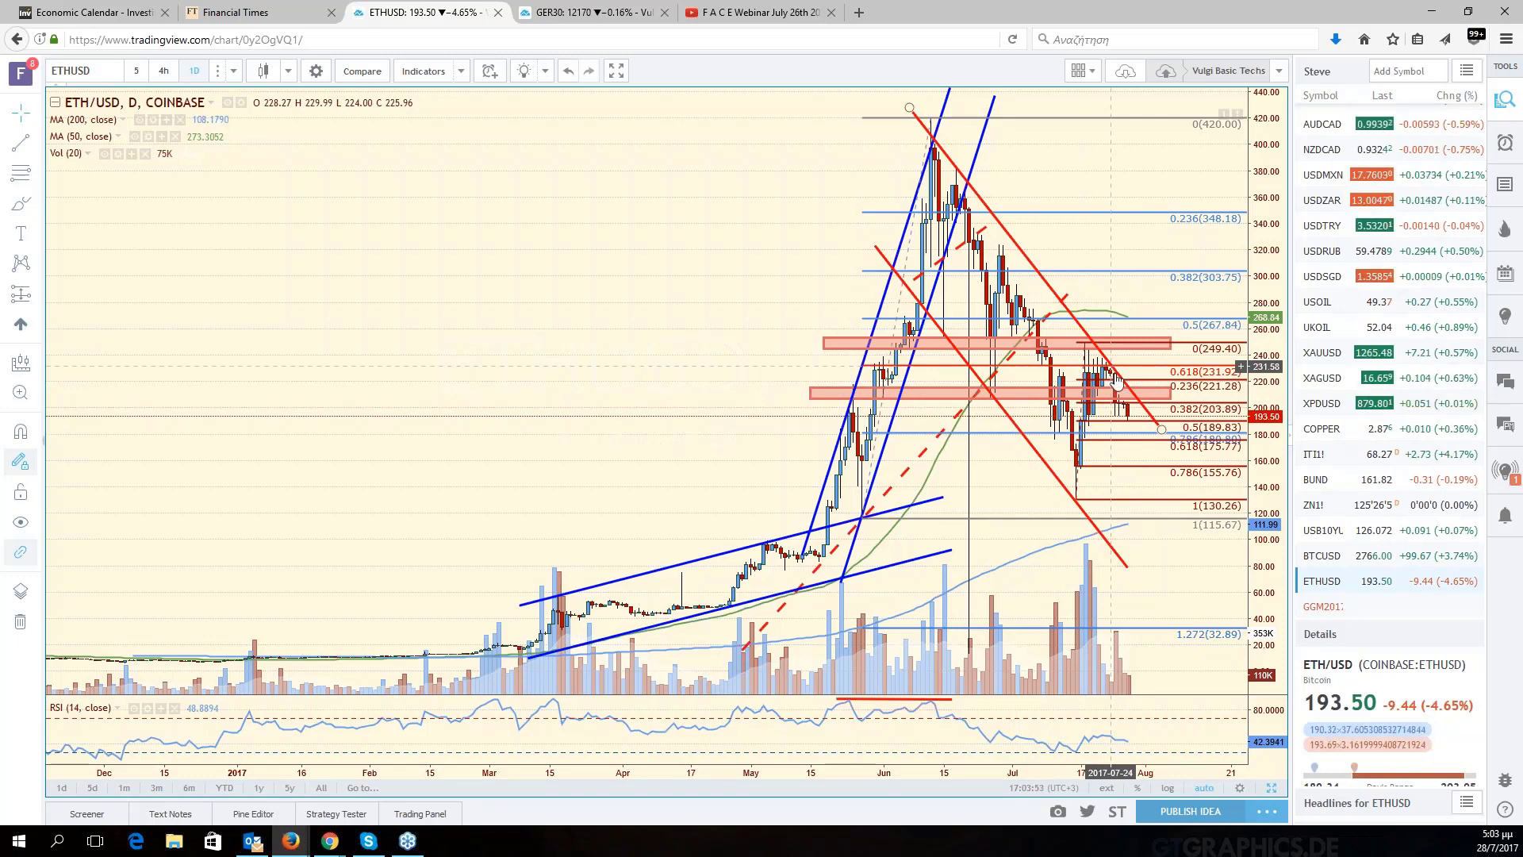
Switch to the BTCUSD daily chart and pan back to November to review its trendlines and Fibonacci levels.
{"action": "left_click", "coordinate": [1357, 555]}
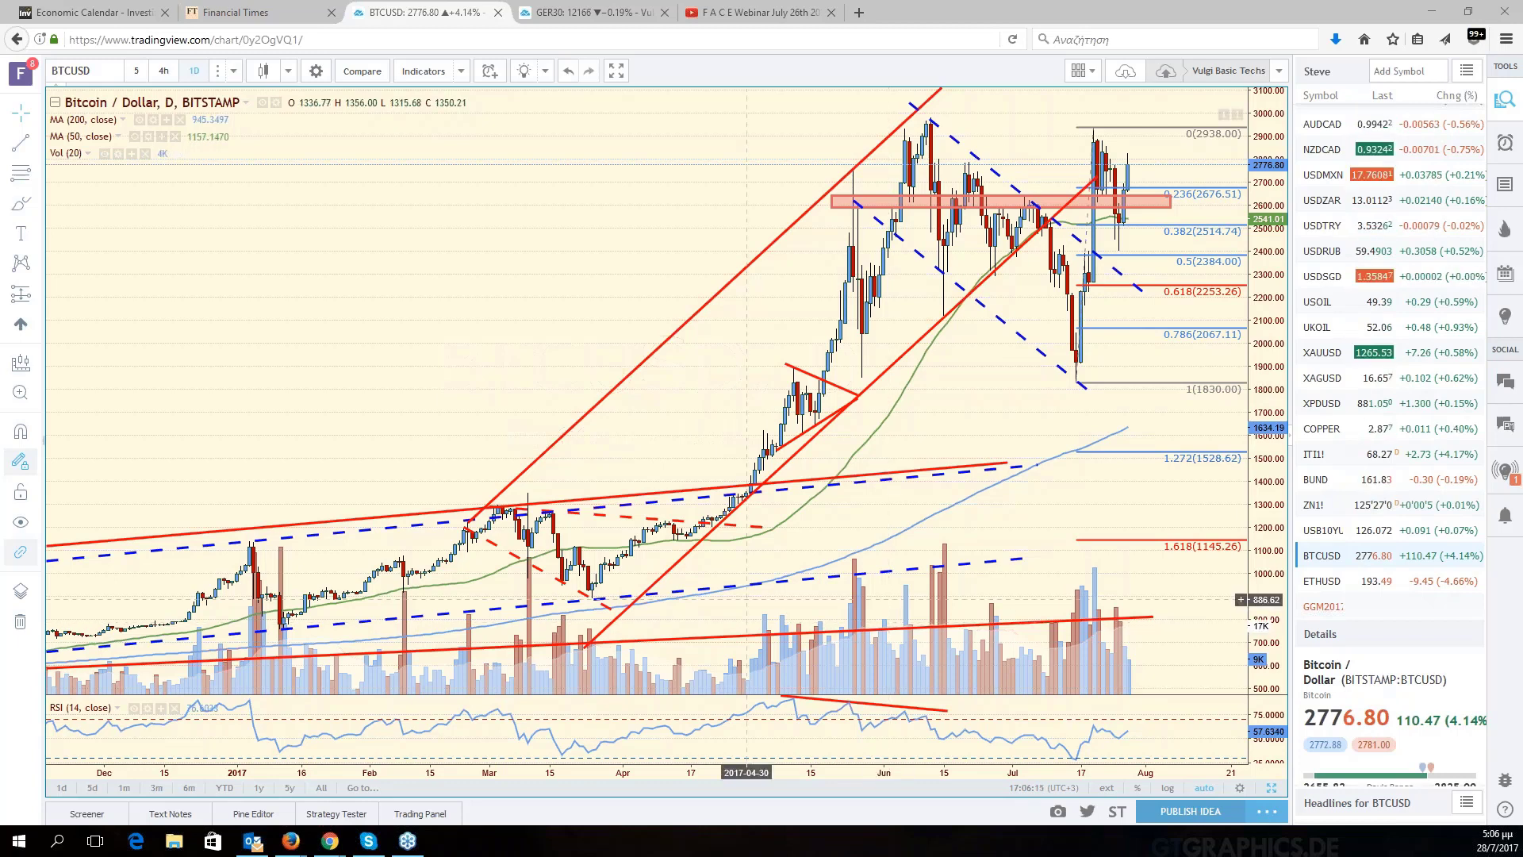
{"action": "left_click_drag", "start_coordinate": [1102, 514], "coordinate": [1199, 524]}
{"action": "scroll", "coordinate": [1367, 438], "scroll_direction": "up", "scroll_amount": 2}
{"action": "scroll", "coordinate": [1367, 439], "scroll_direction": "up", "scroll_amount": 1}
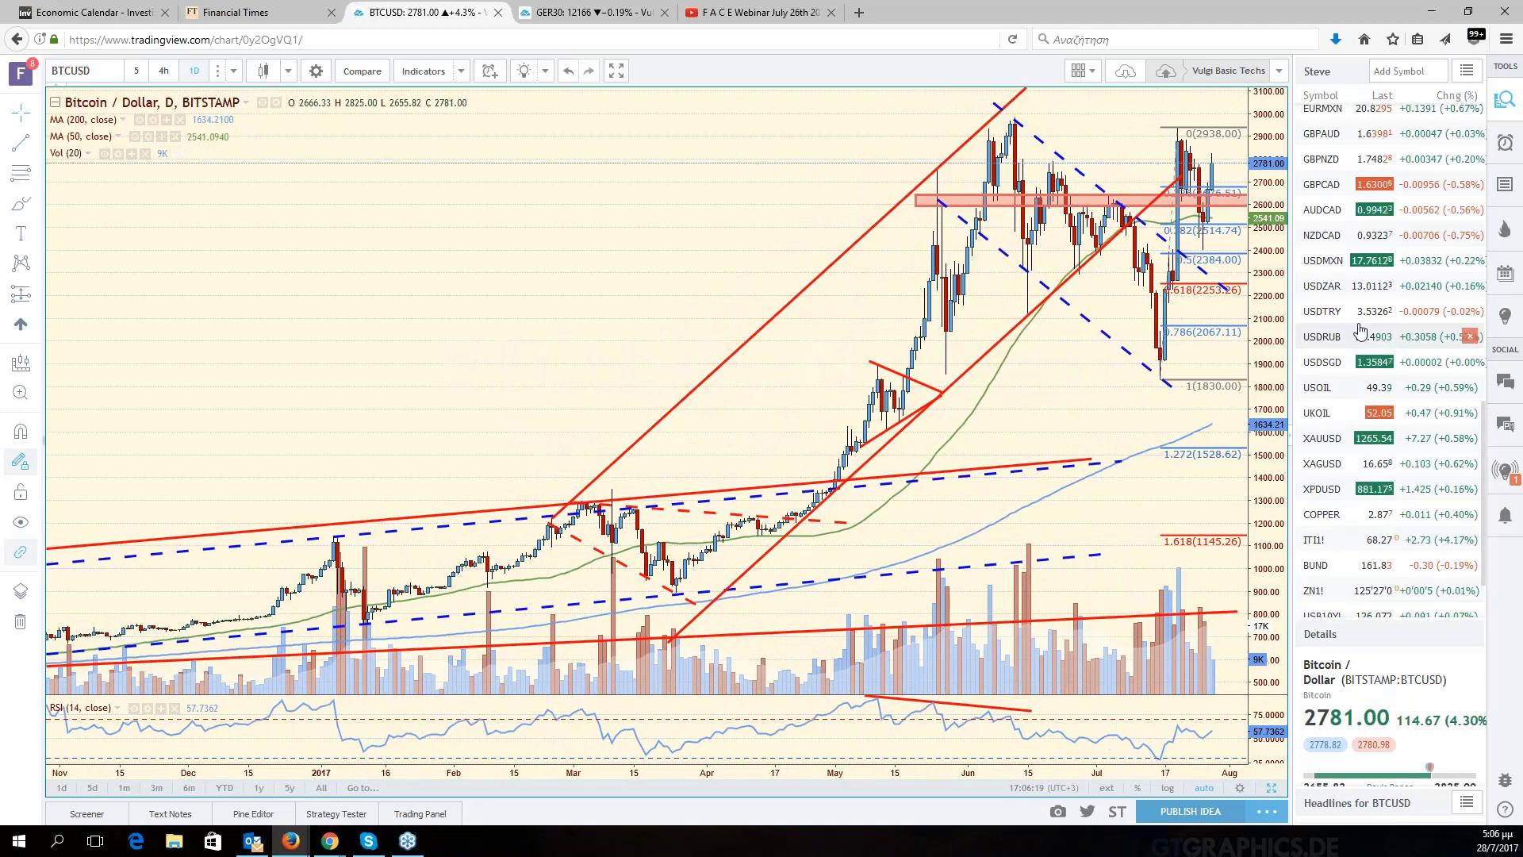
Switch to USDMXN and nudge the chart to show its Fibonacci levels and descending blue channel.
{"action": "left_click", "coordinate": [1339, 272]}
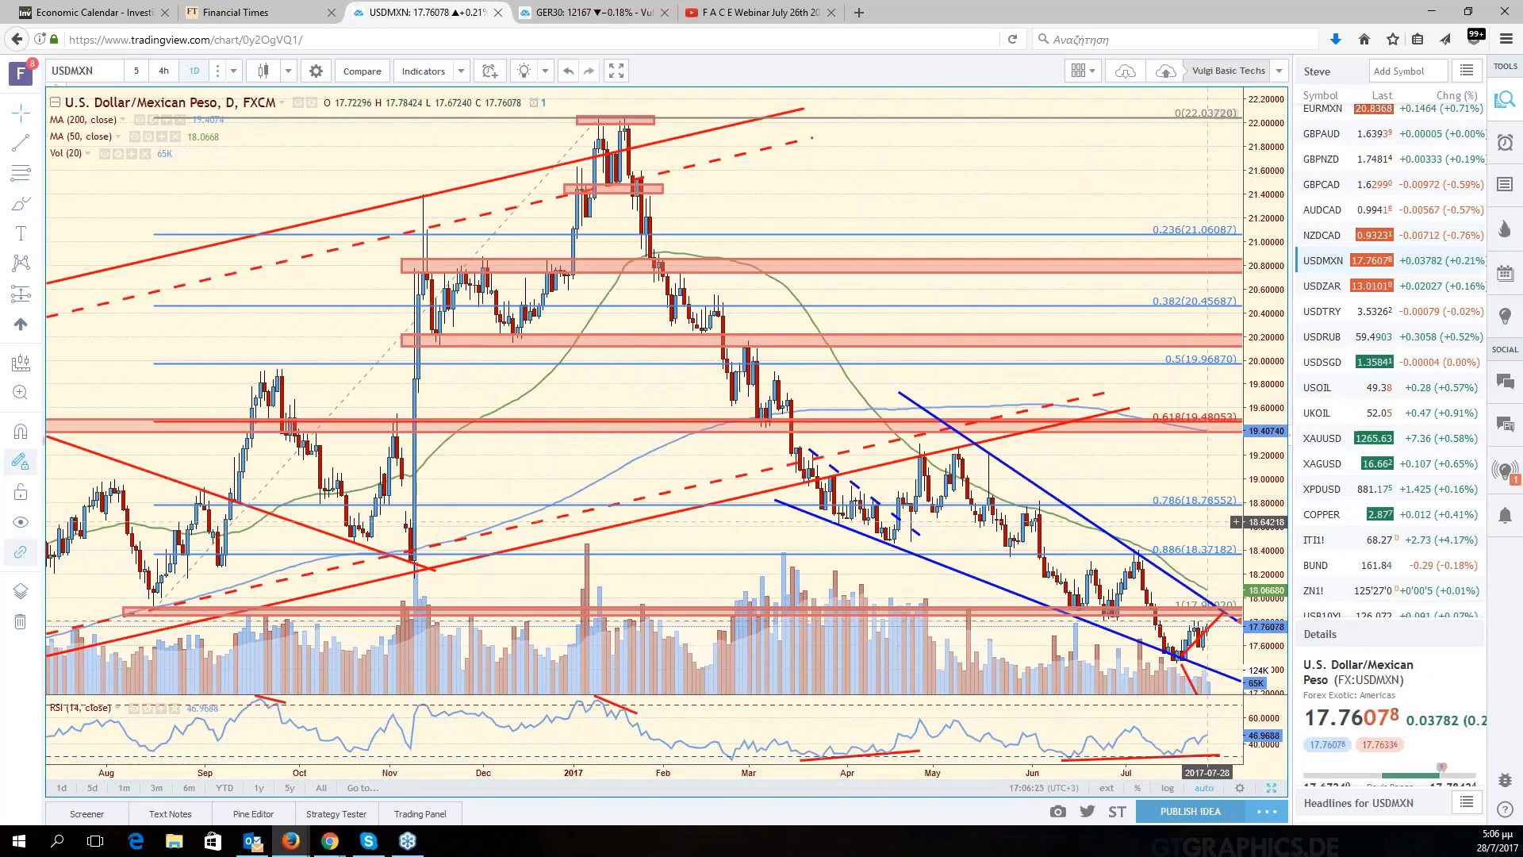
{"action": "left_click_drag", "start_coordinate": [1206, 522], "coordinate": [1199, 524]}
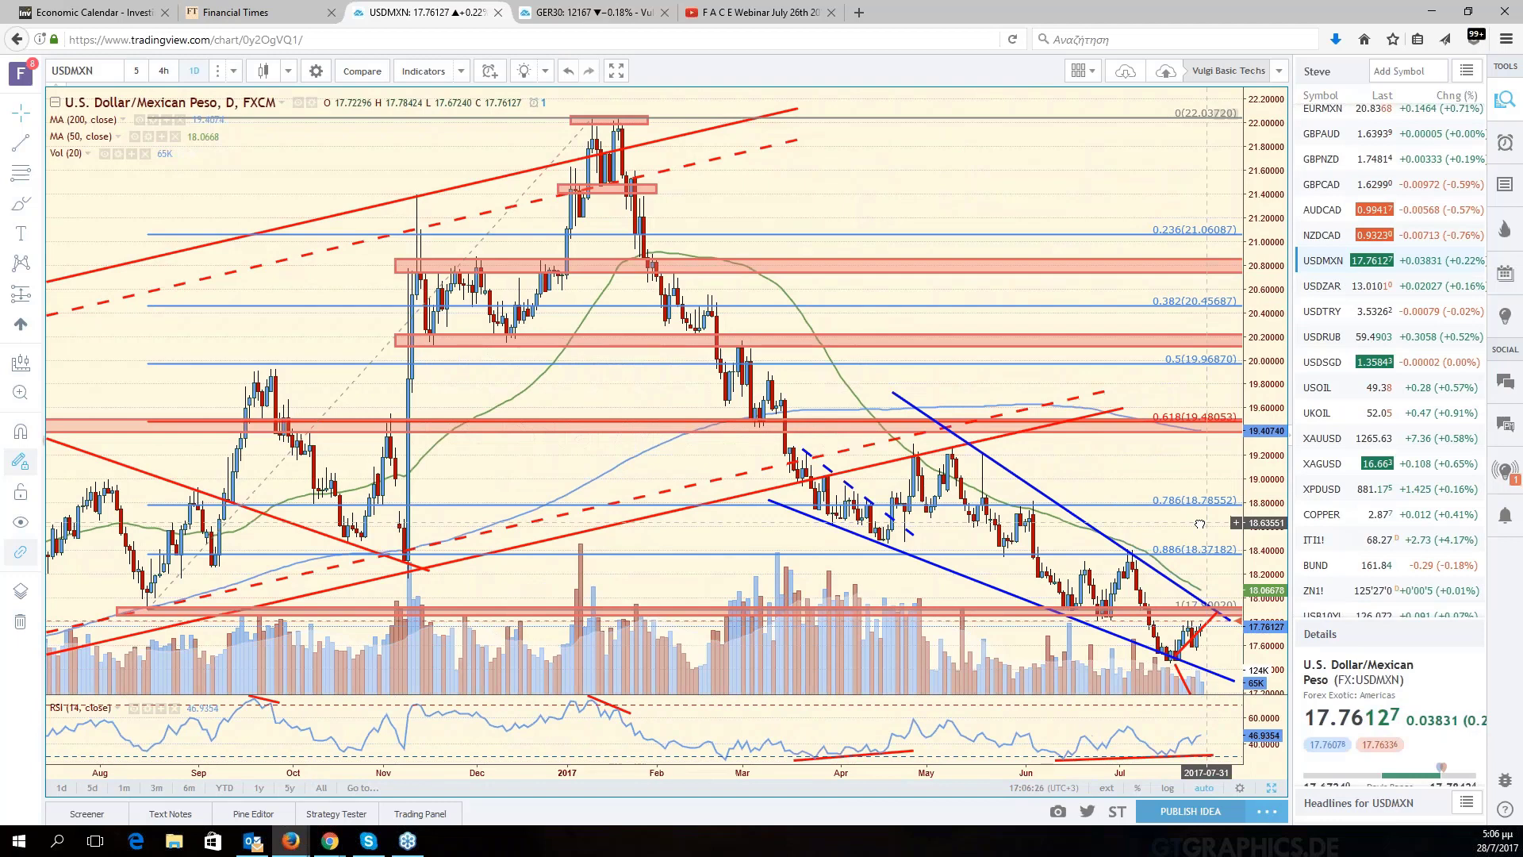